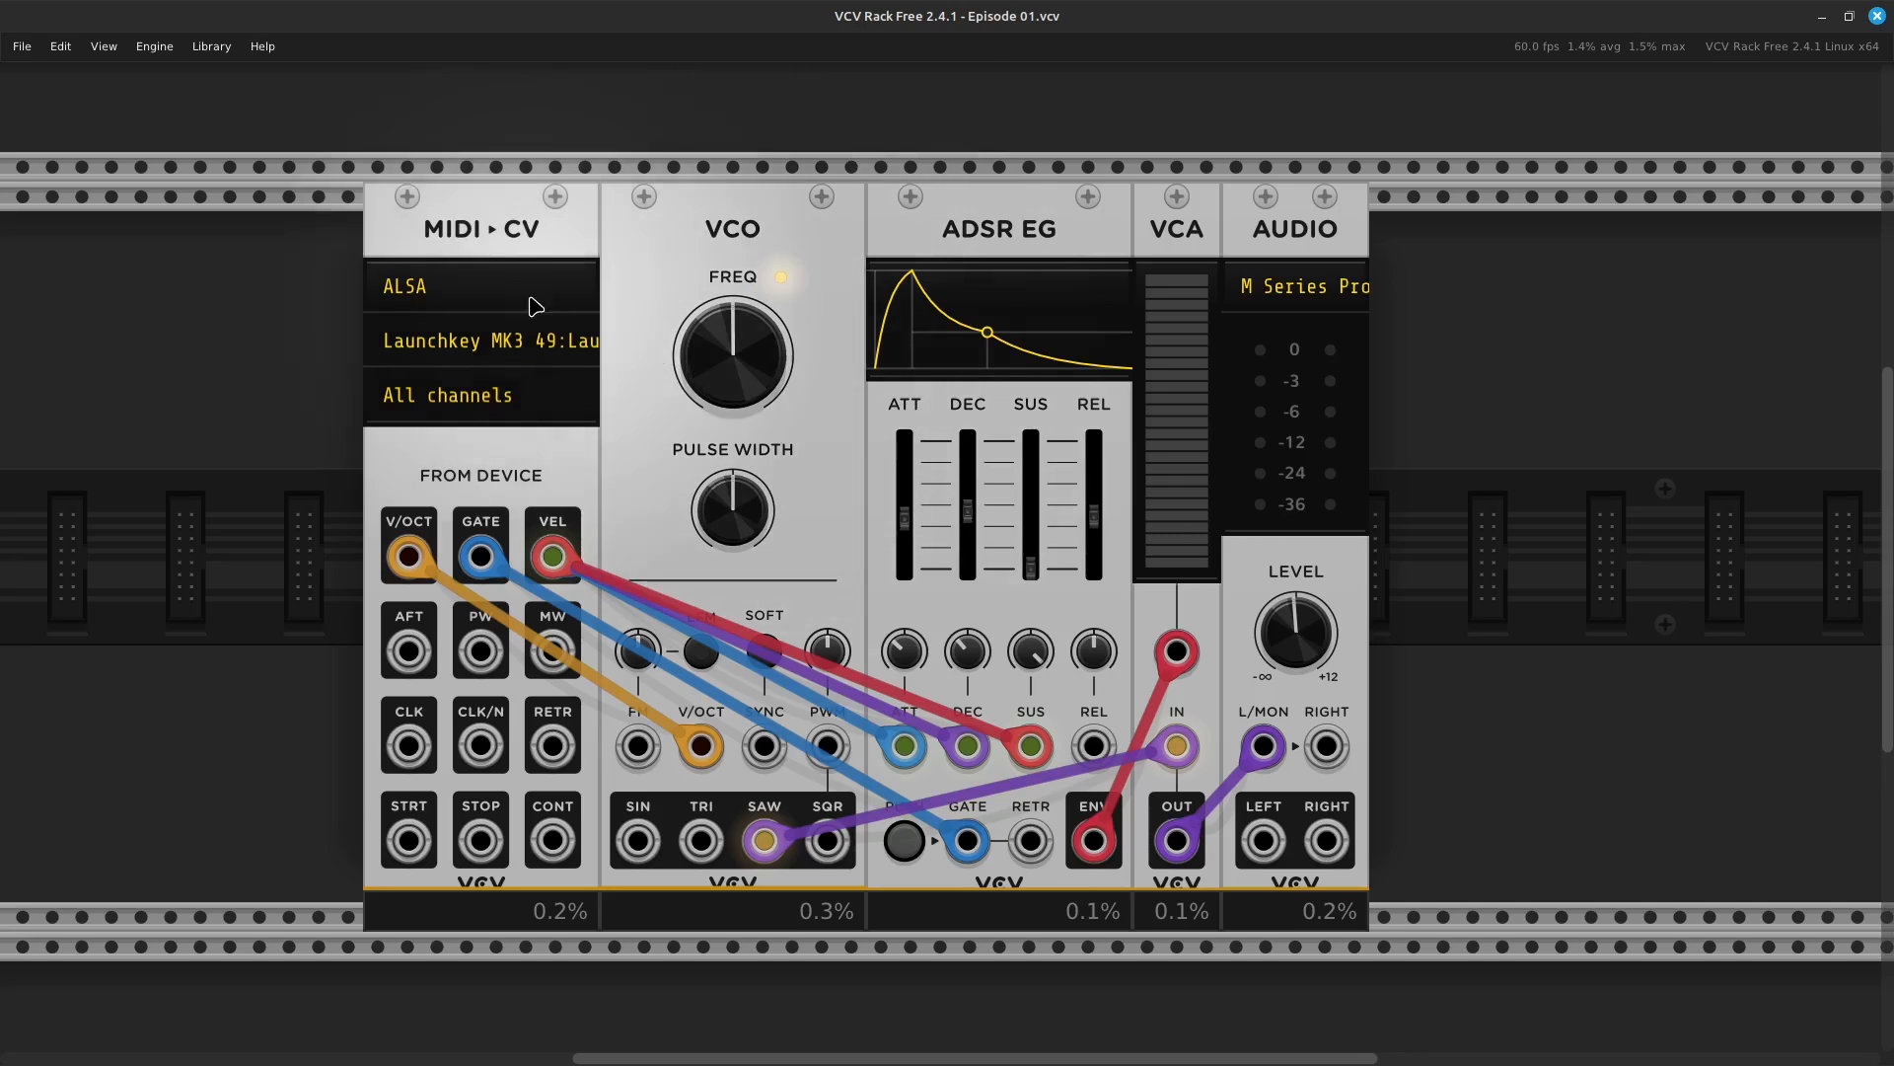
# Clear all cables from the patch
pyautogui.click(56, 57)
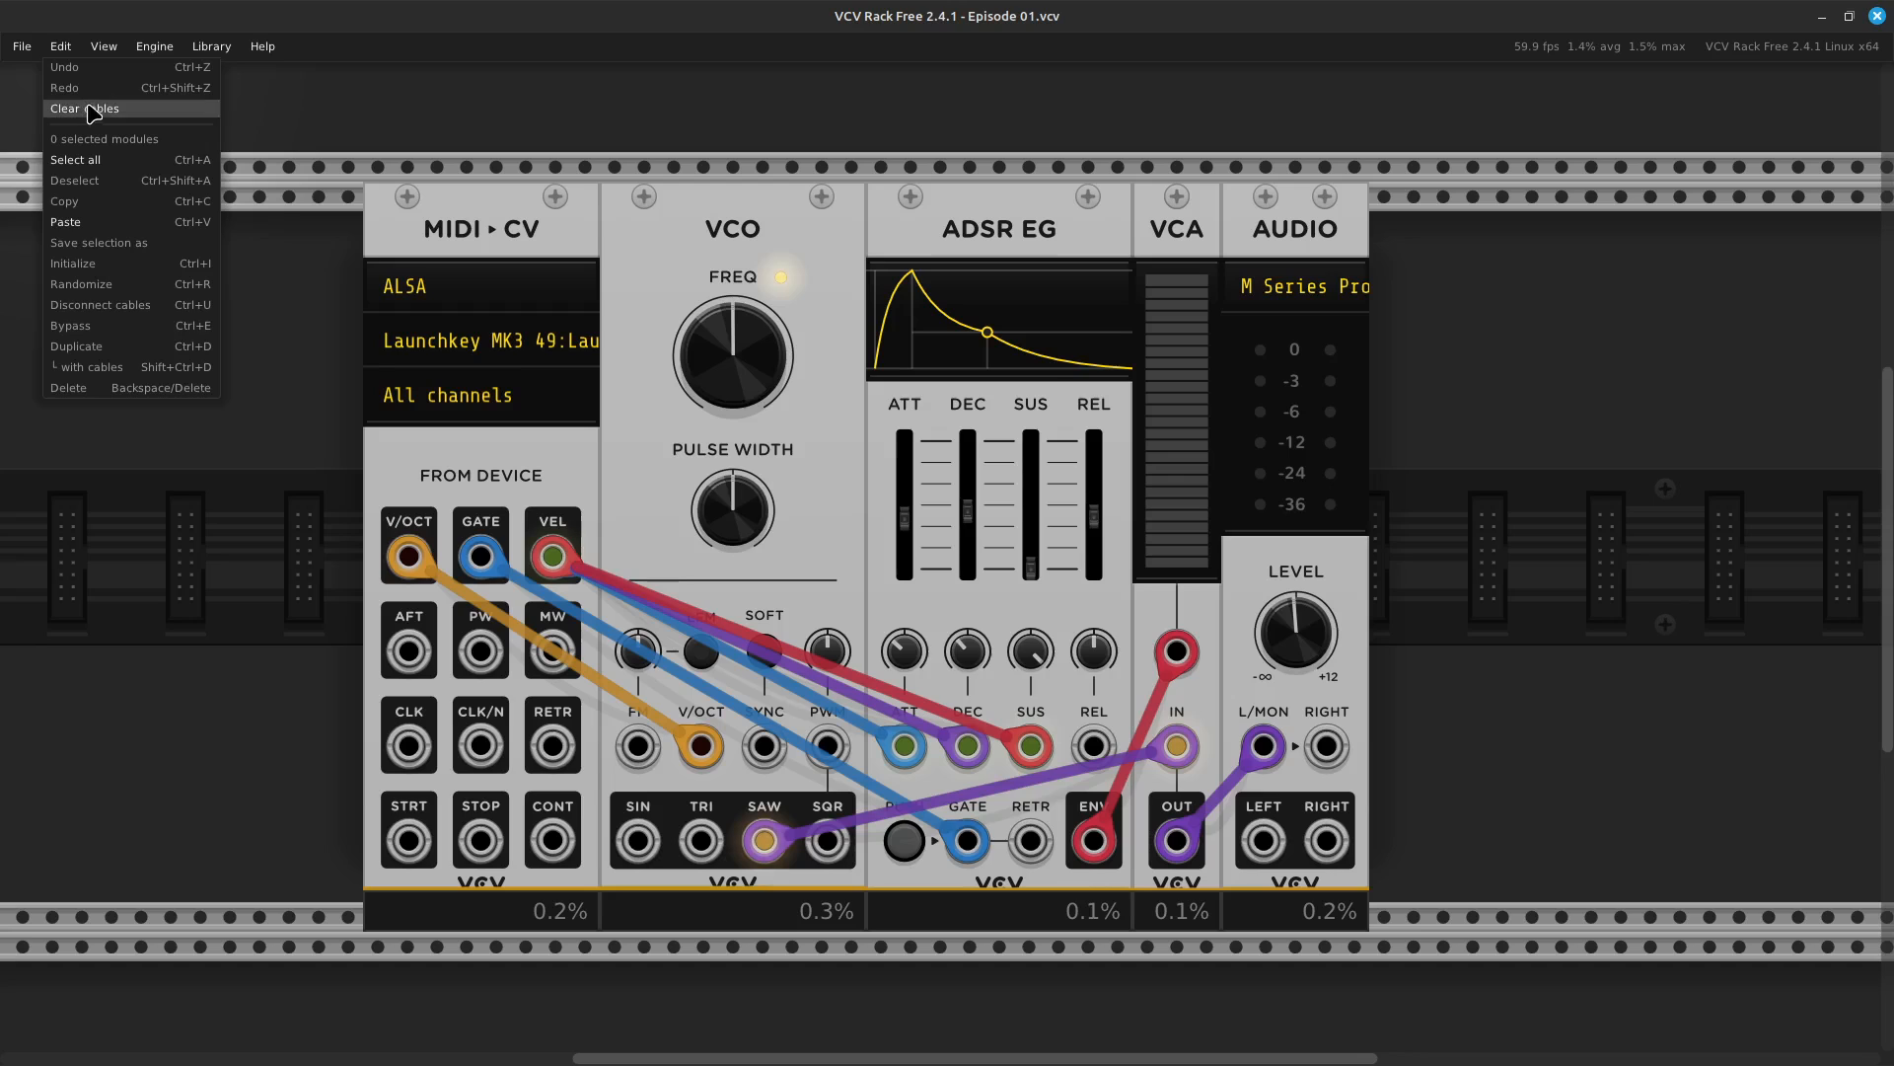
pyautogui.click(89, 111)
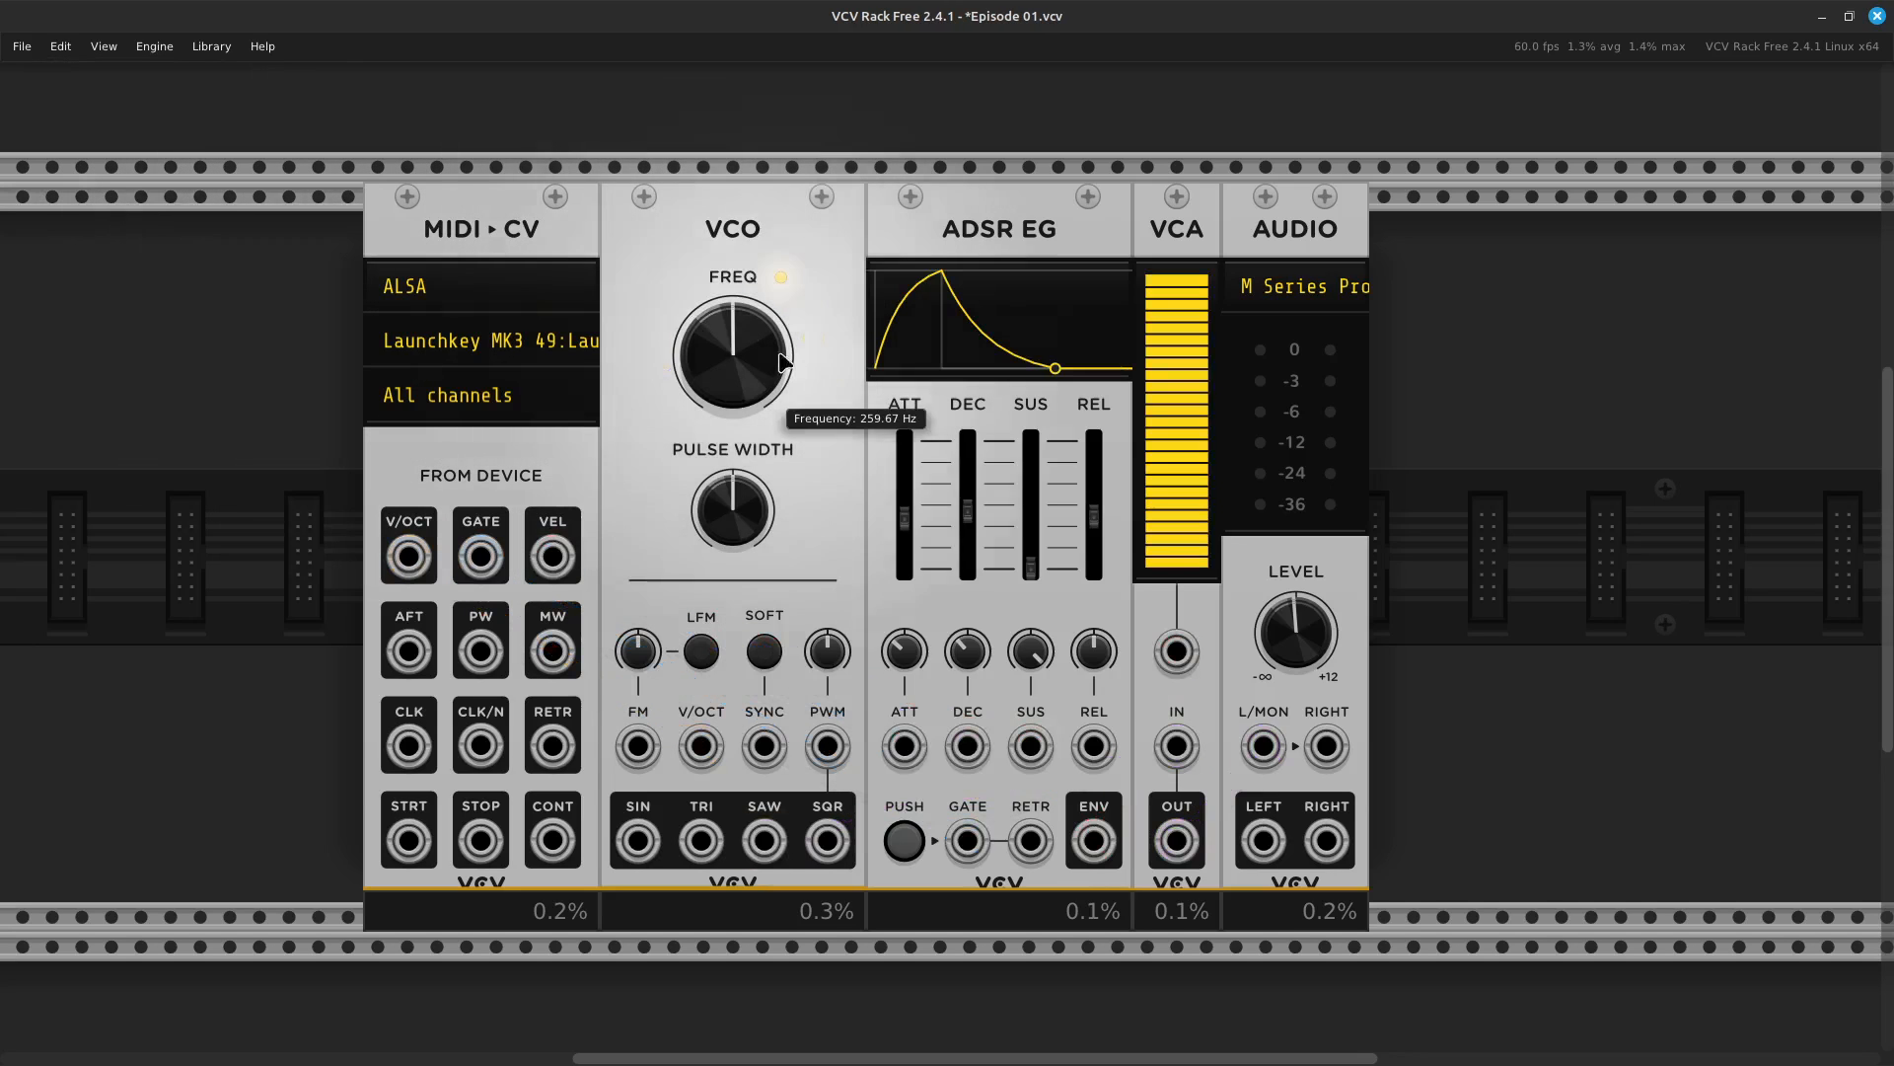
pyautogui.moveTo(917, 448)
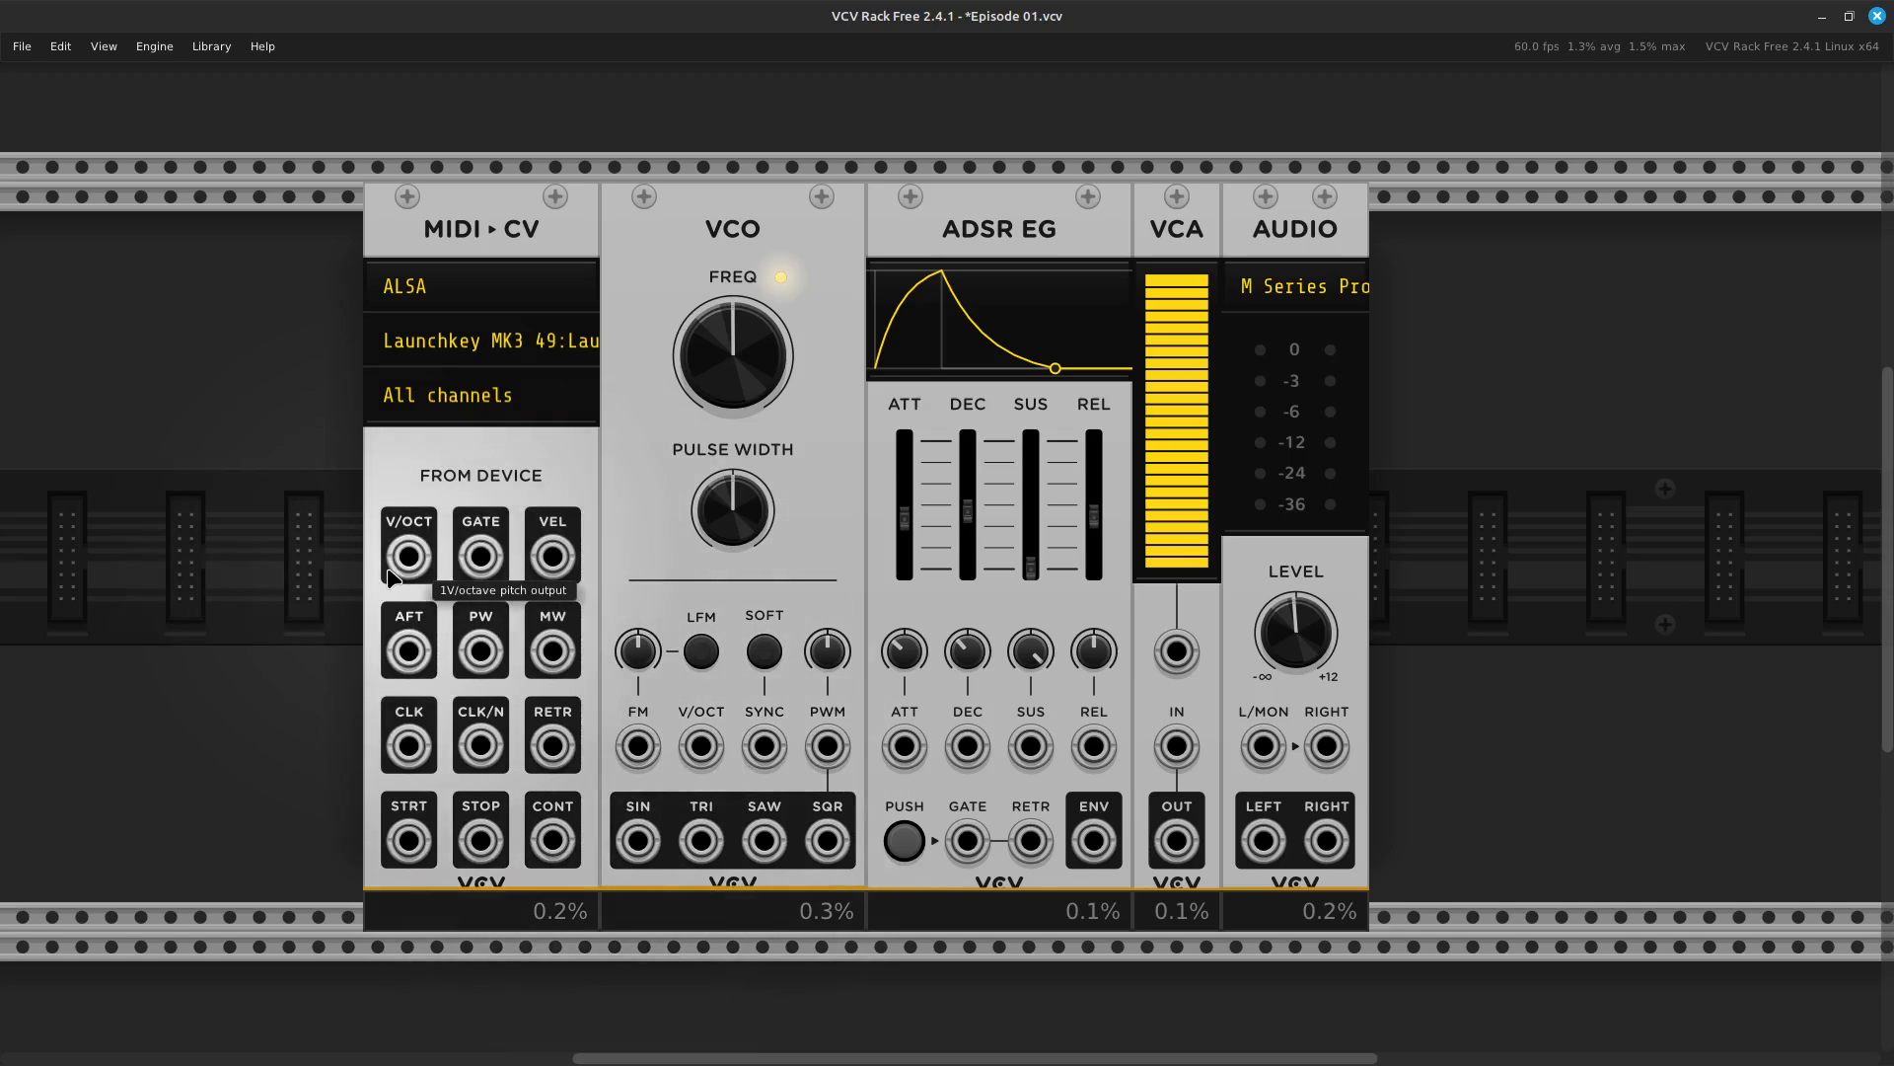
# Search the module library for "midi" without adding a module
pyautogui.rightClick(266, 474)
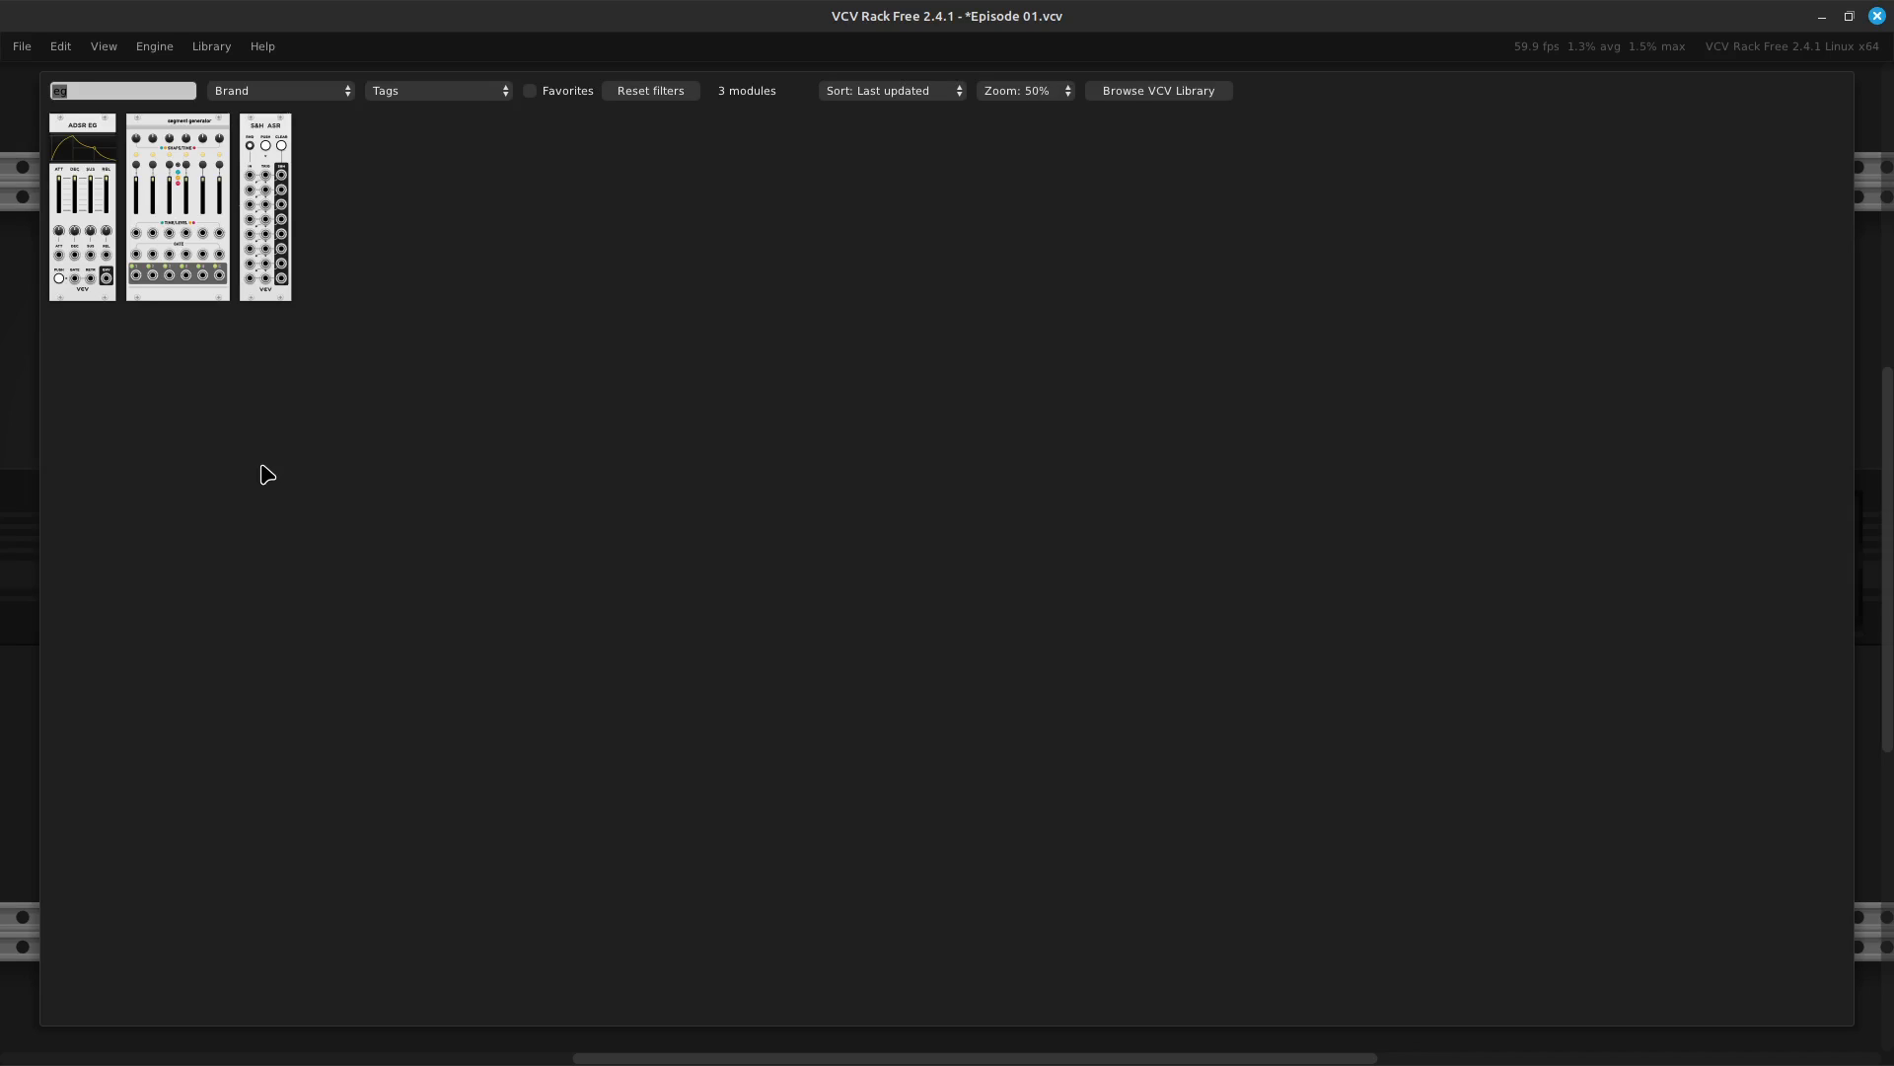
pyautogui.press('BackSpace')
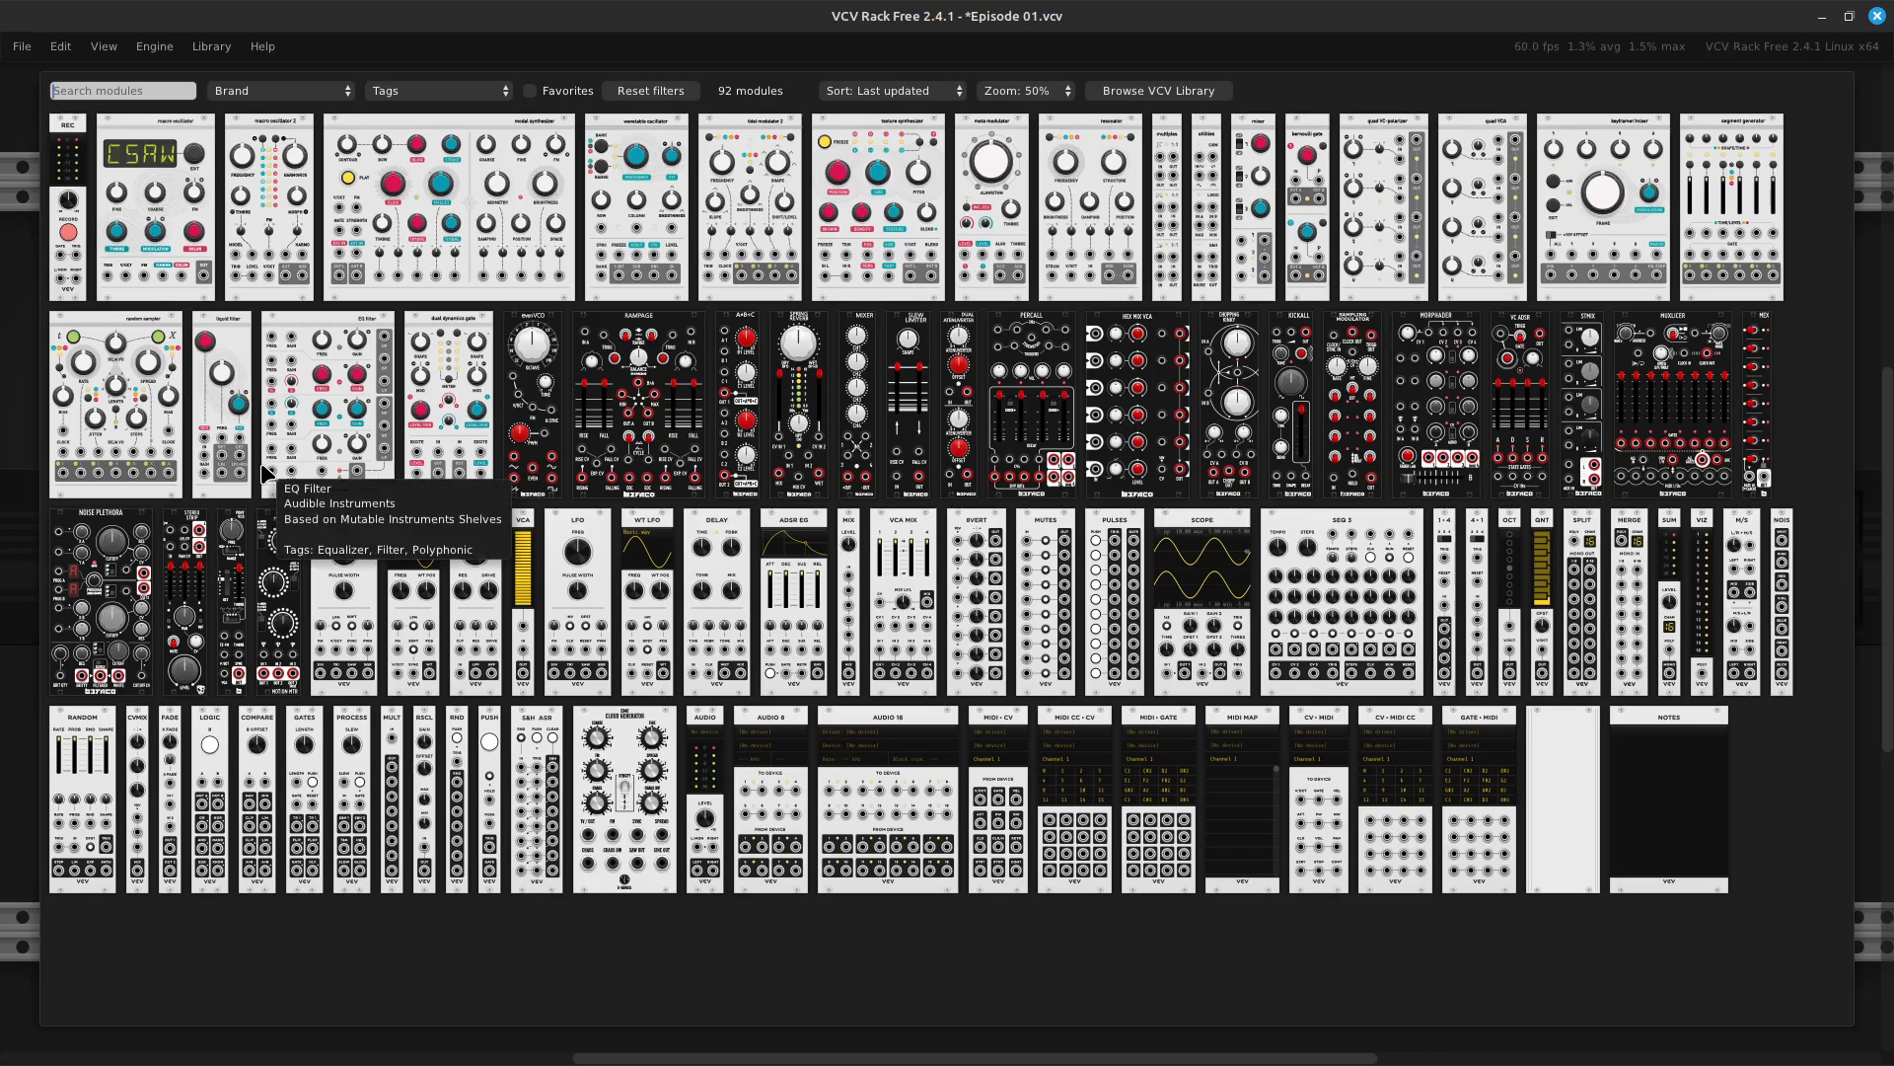
pyautogui.write('asd')
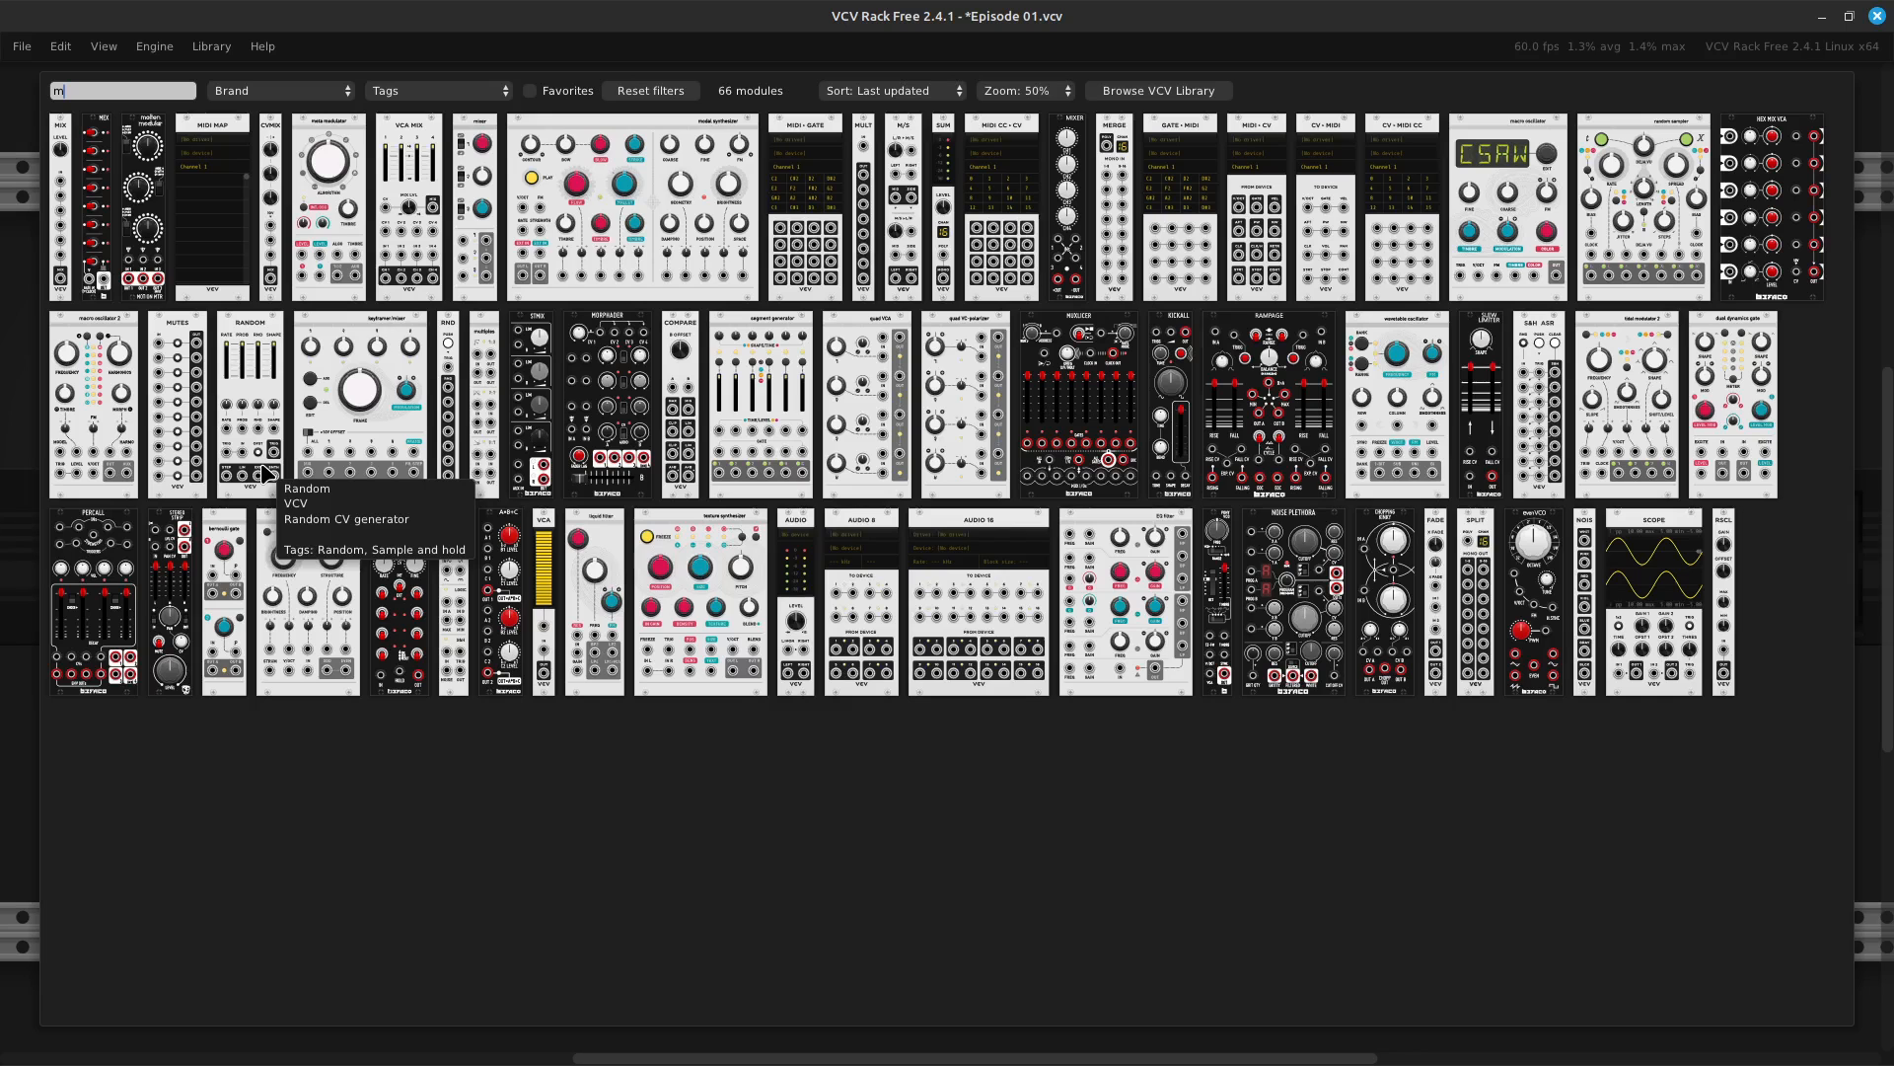
pyautogui.press('BackSpace')
pyautogui.press('BackSpace')
pyautogui.press('BackSpace')
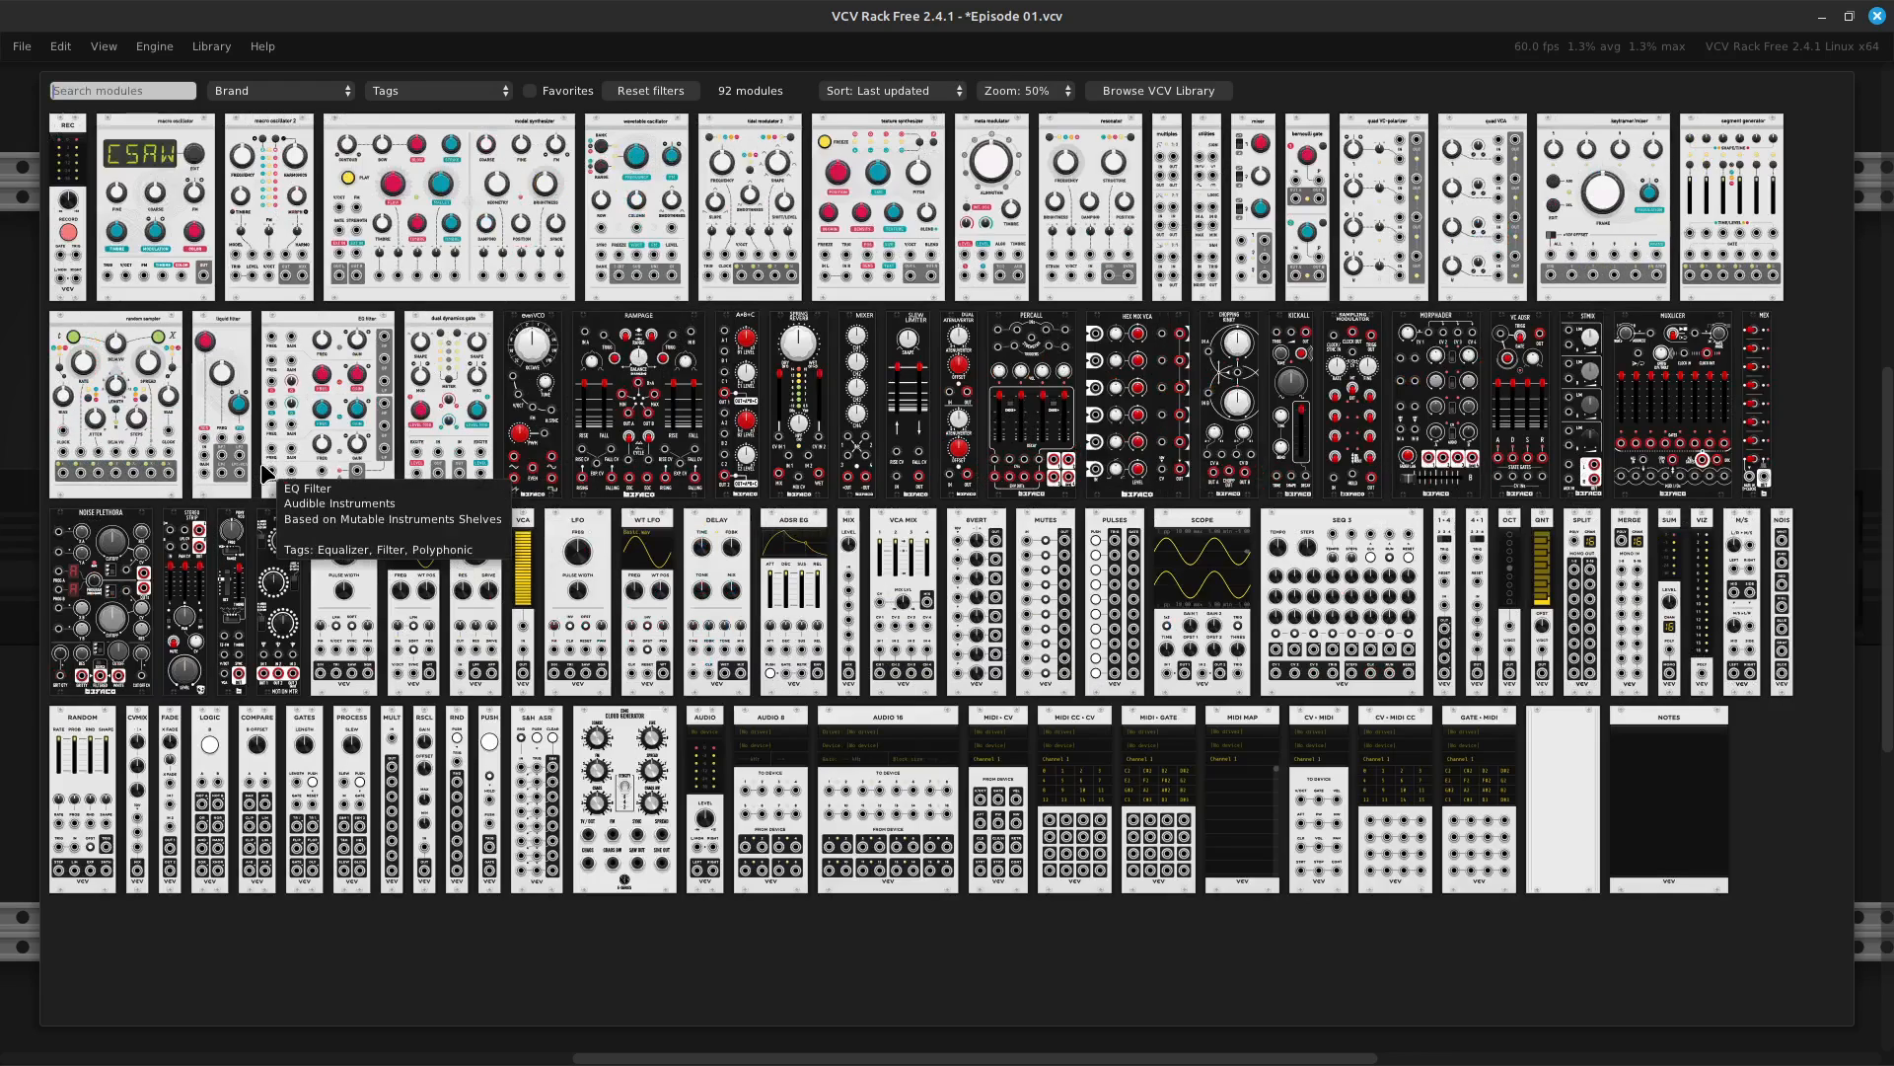
pyautogui.write('midi')
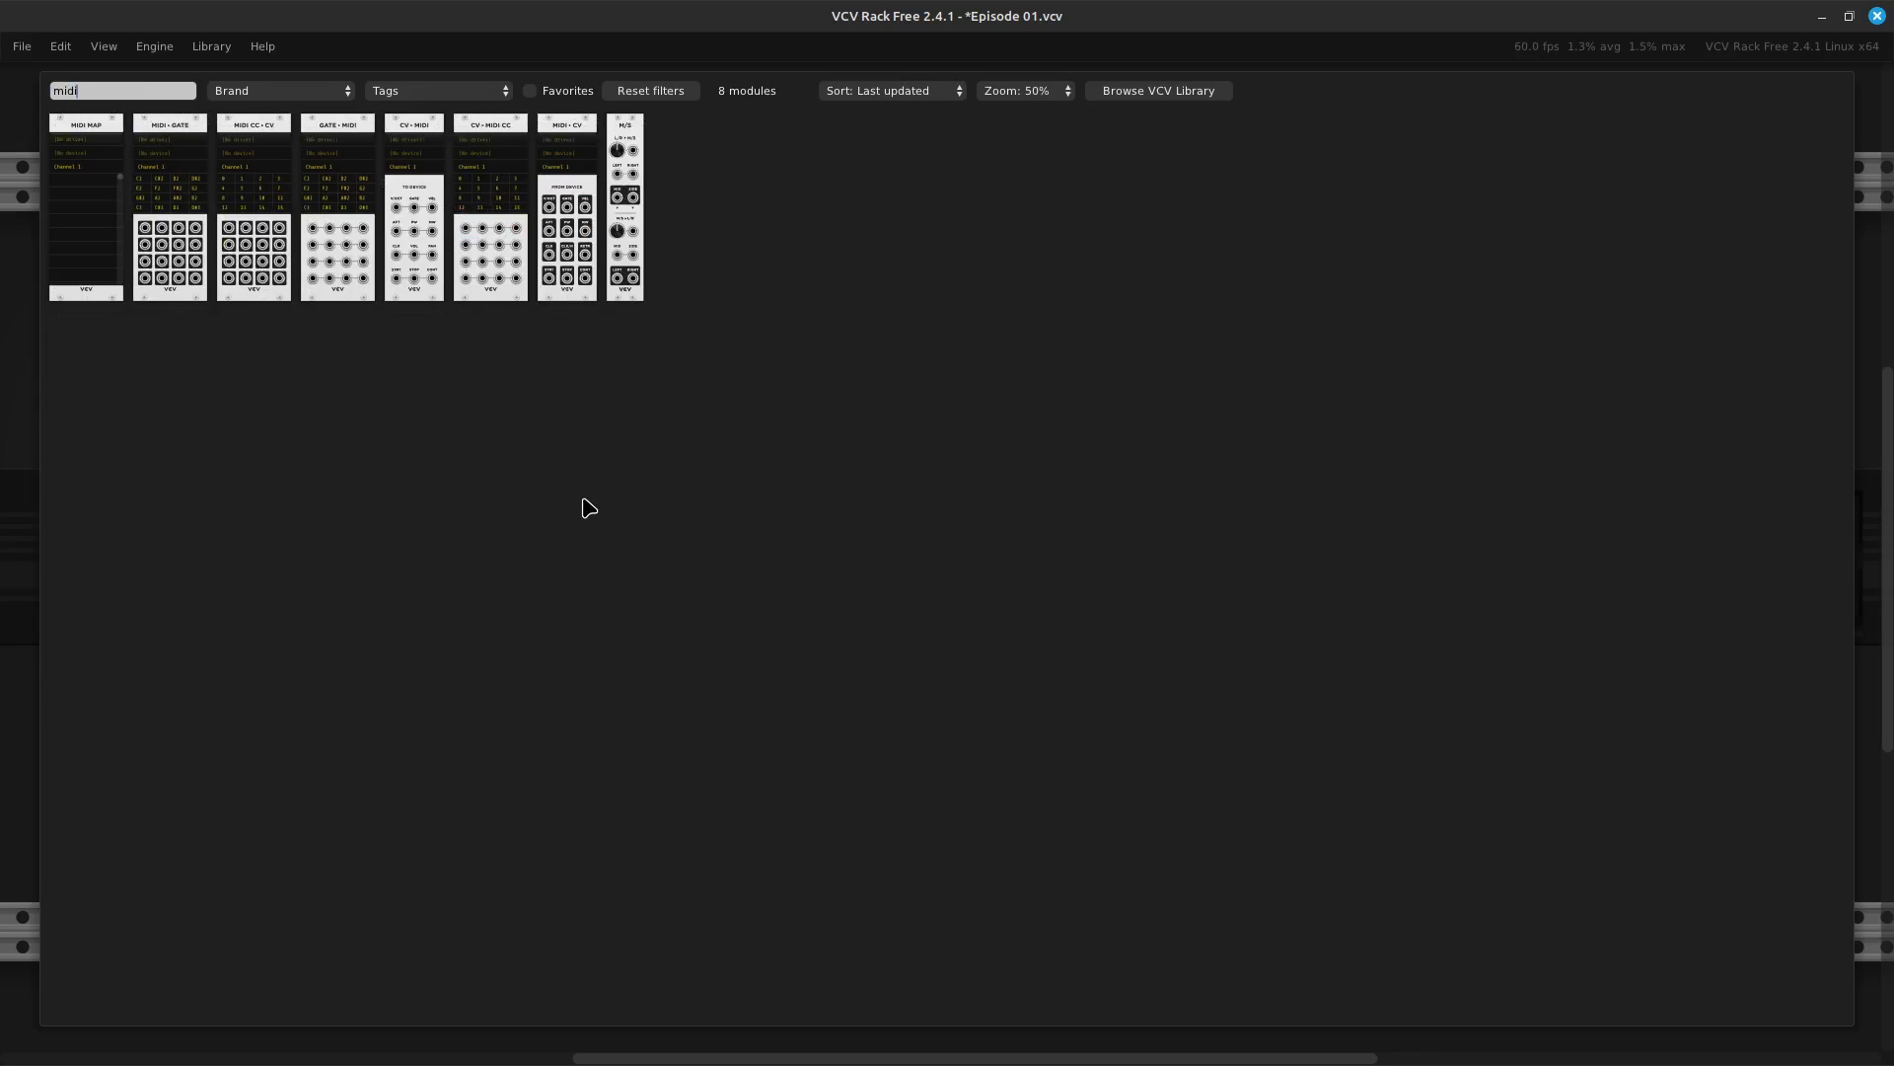
pyautogui.press('Escape')
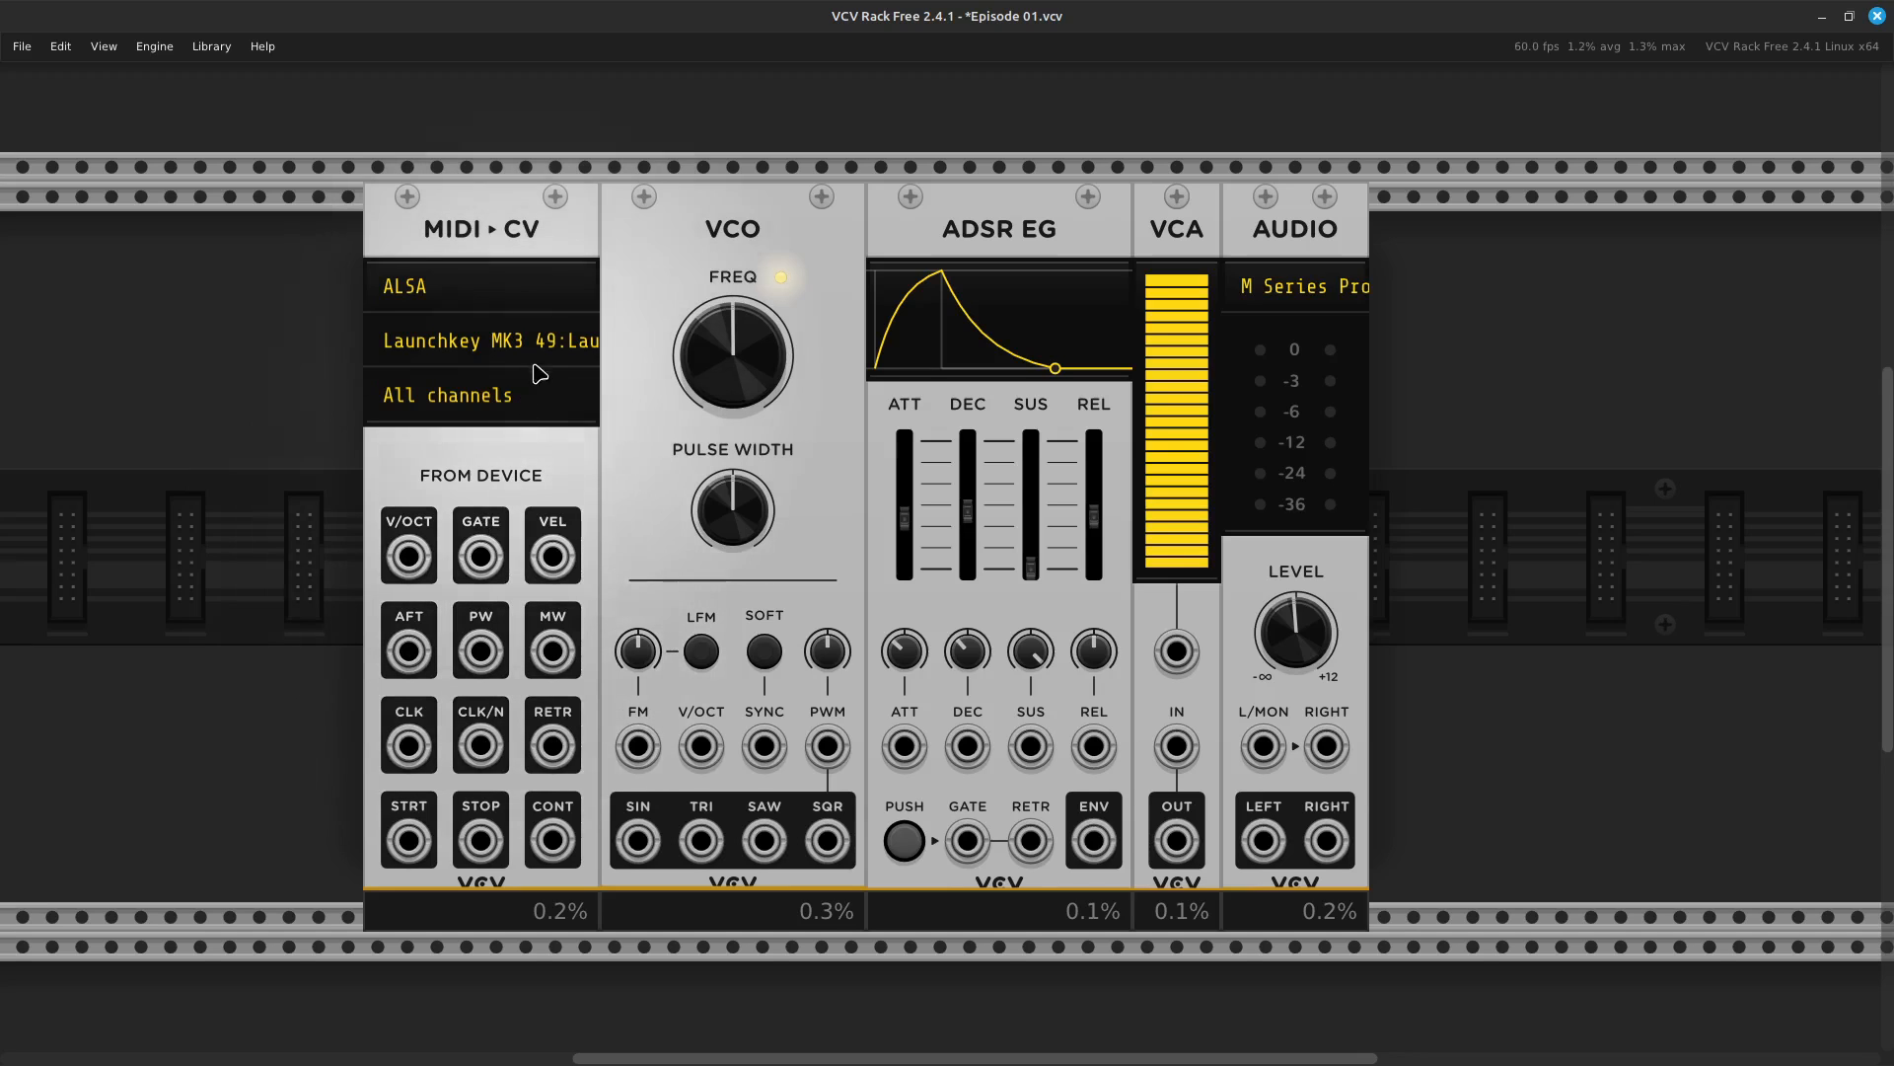
# Review the MIDI driver choices on the MIDI-CV module and select Launchkey MK3 49 LKMK3 MIDI In 24:0 as its device
pyautogui.click(545, 305)
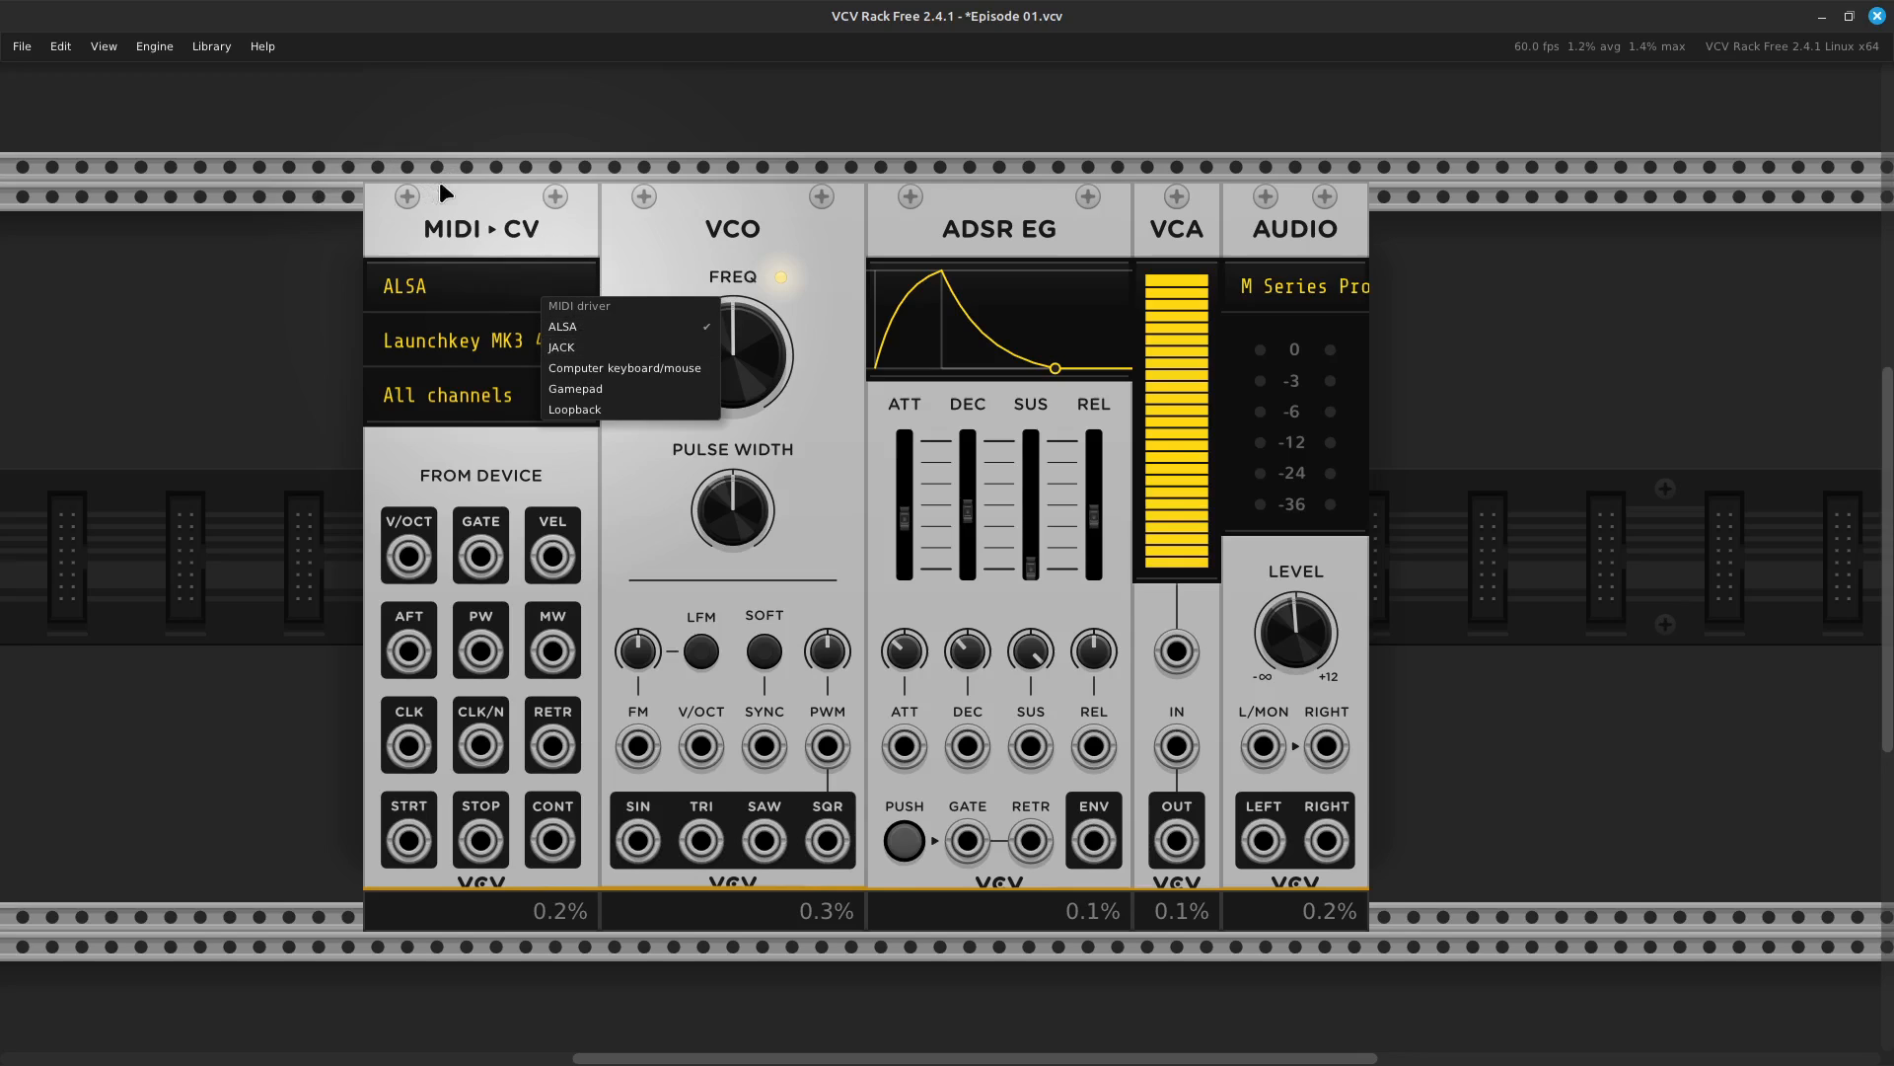
pyautogui.click(441, 228)
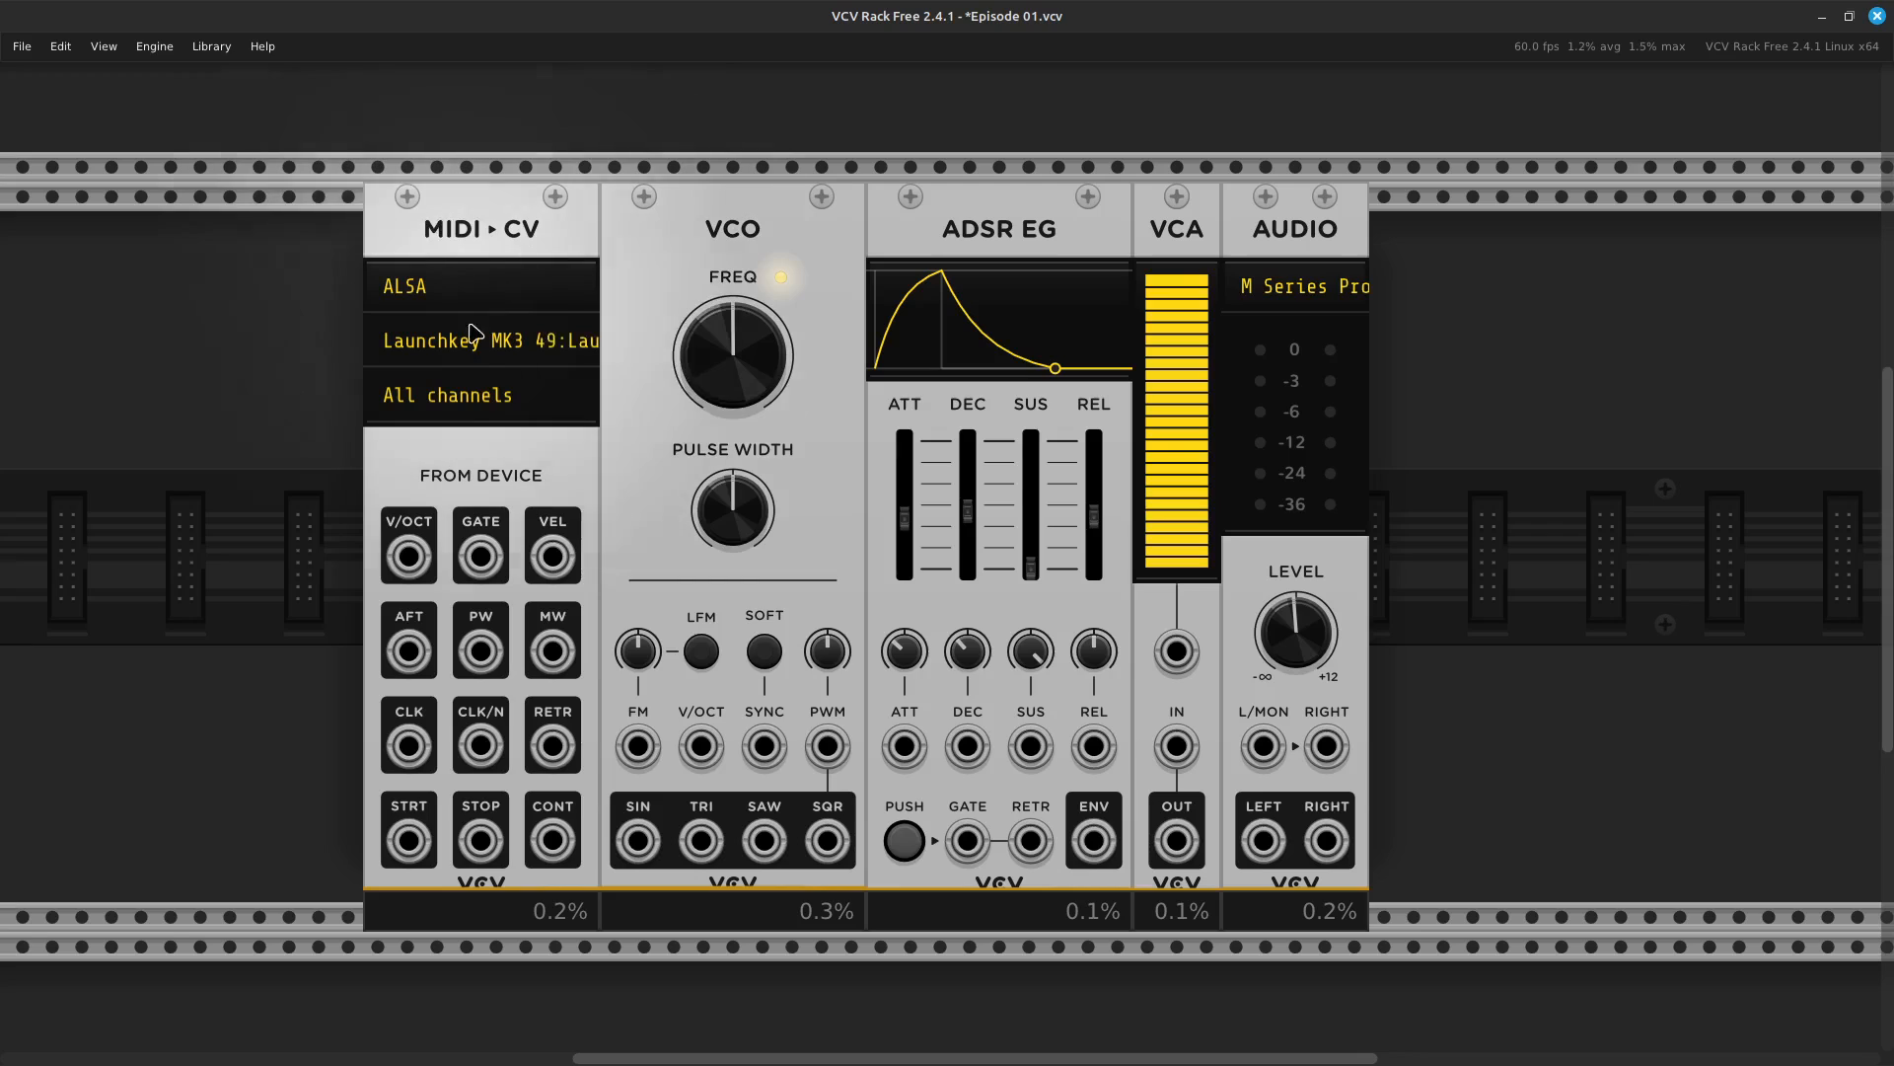
pyautogui.click(533, 354)
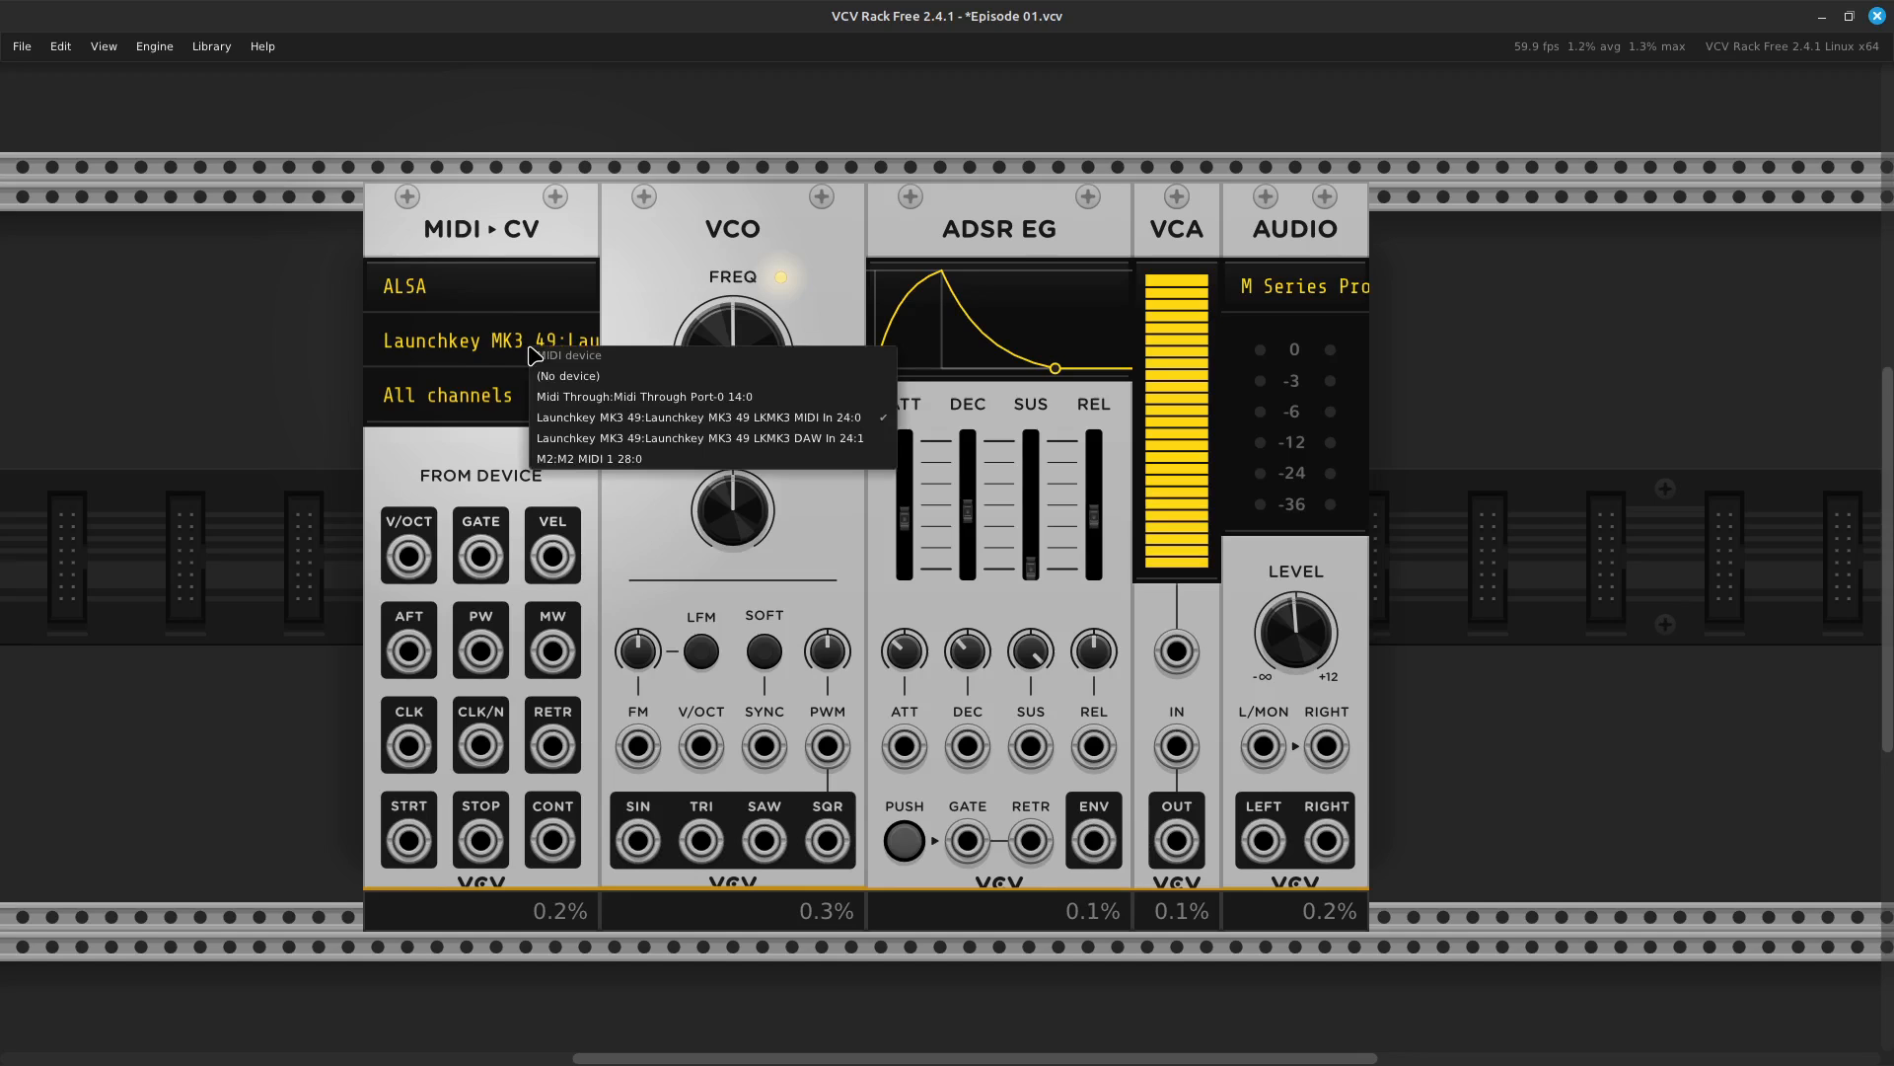
pyautogui.click(616, 420)
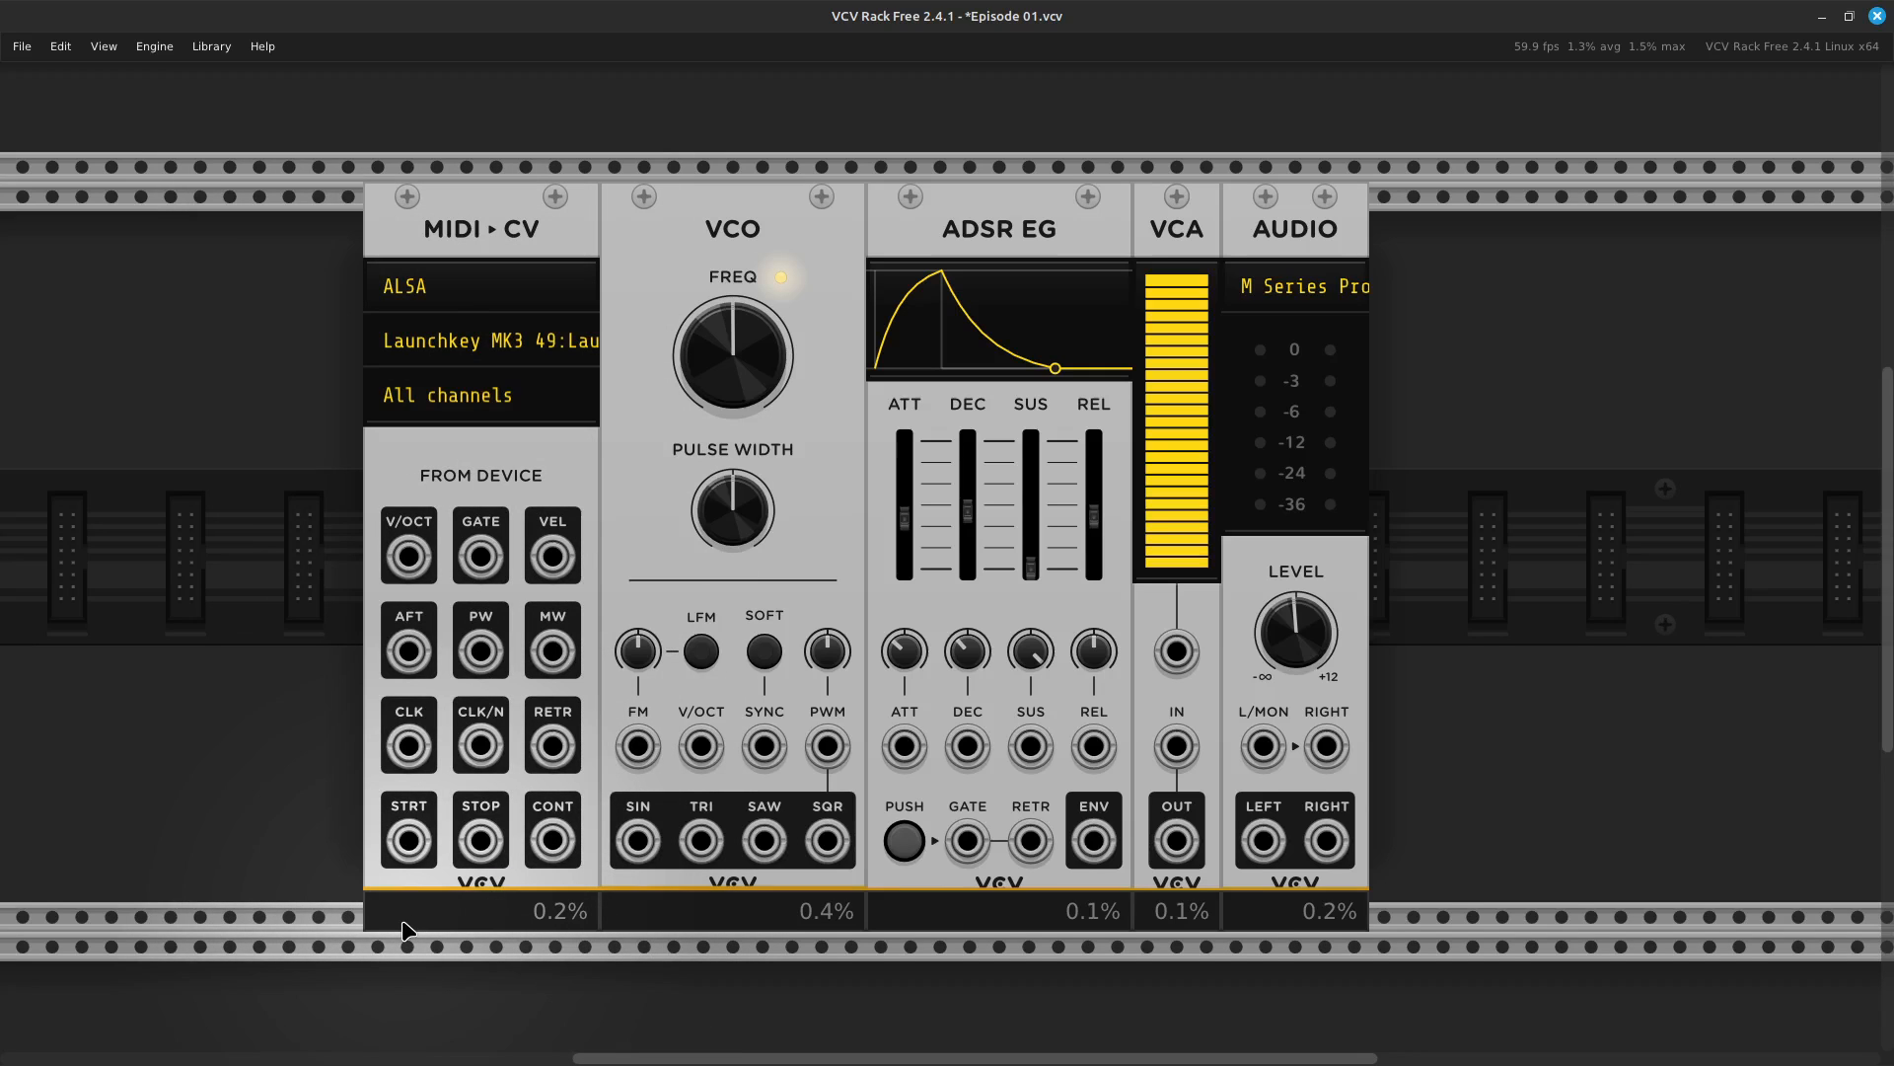
pyautogui.hotkey('ctrl', '-')
pyautogui.hotkey('ctrl', '-')
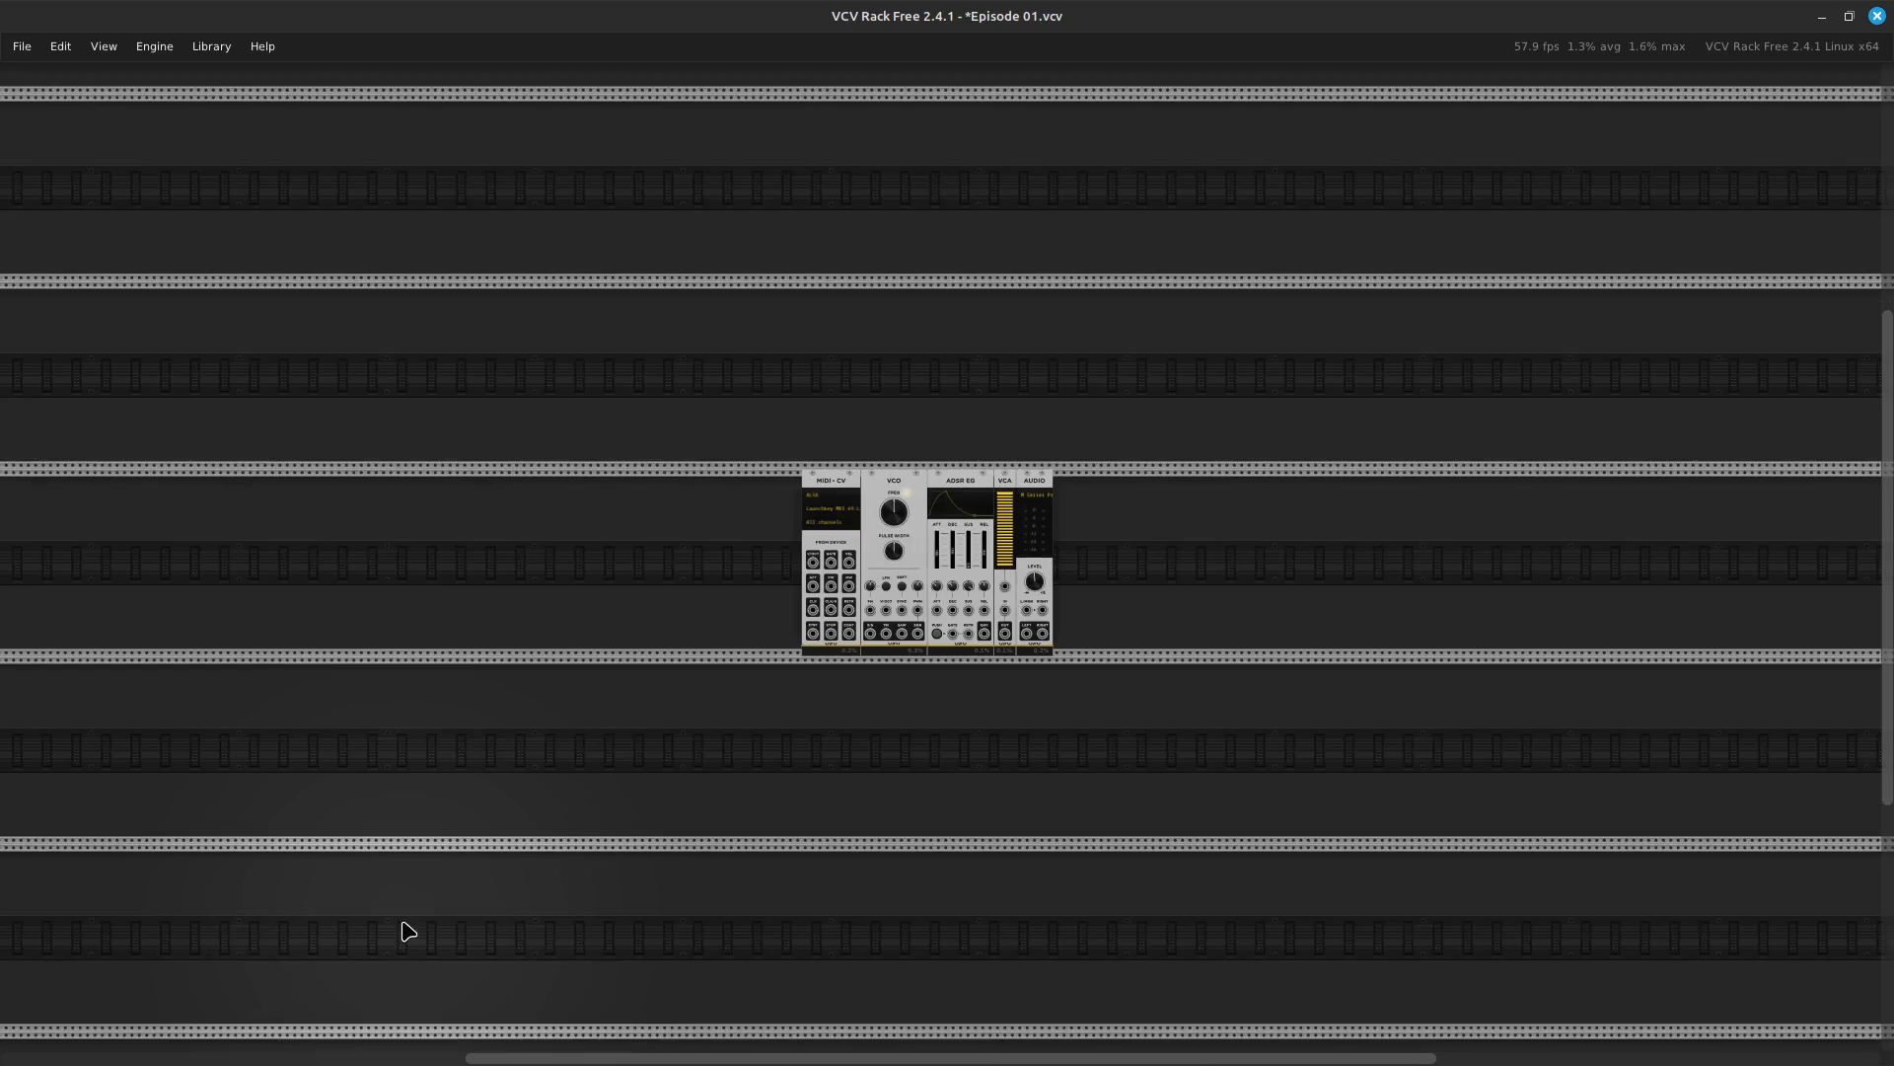
pyautogui.hotkey('ctrl', '=')
pyautogui.hotkey('ctrl', '=')
pyautogui.hotkey('ctrl', '=')
pyautogui.hotkey('ctrl', '-')
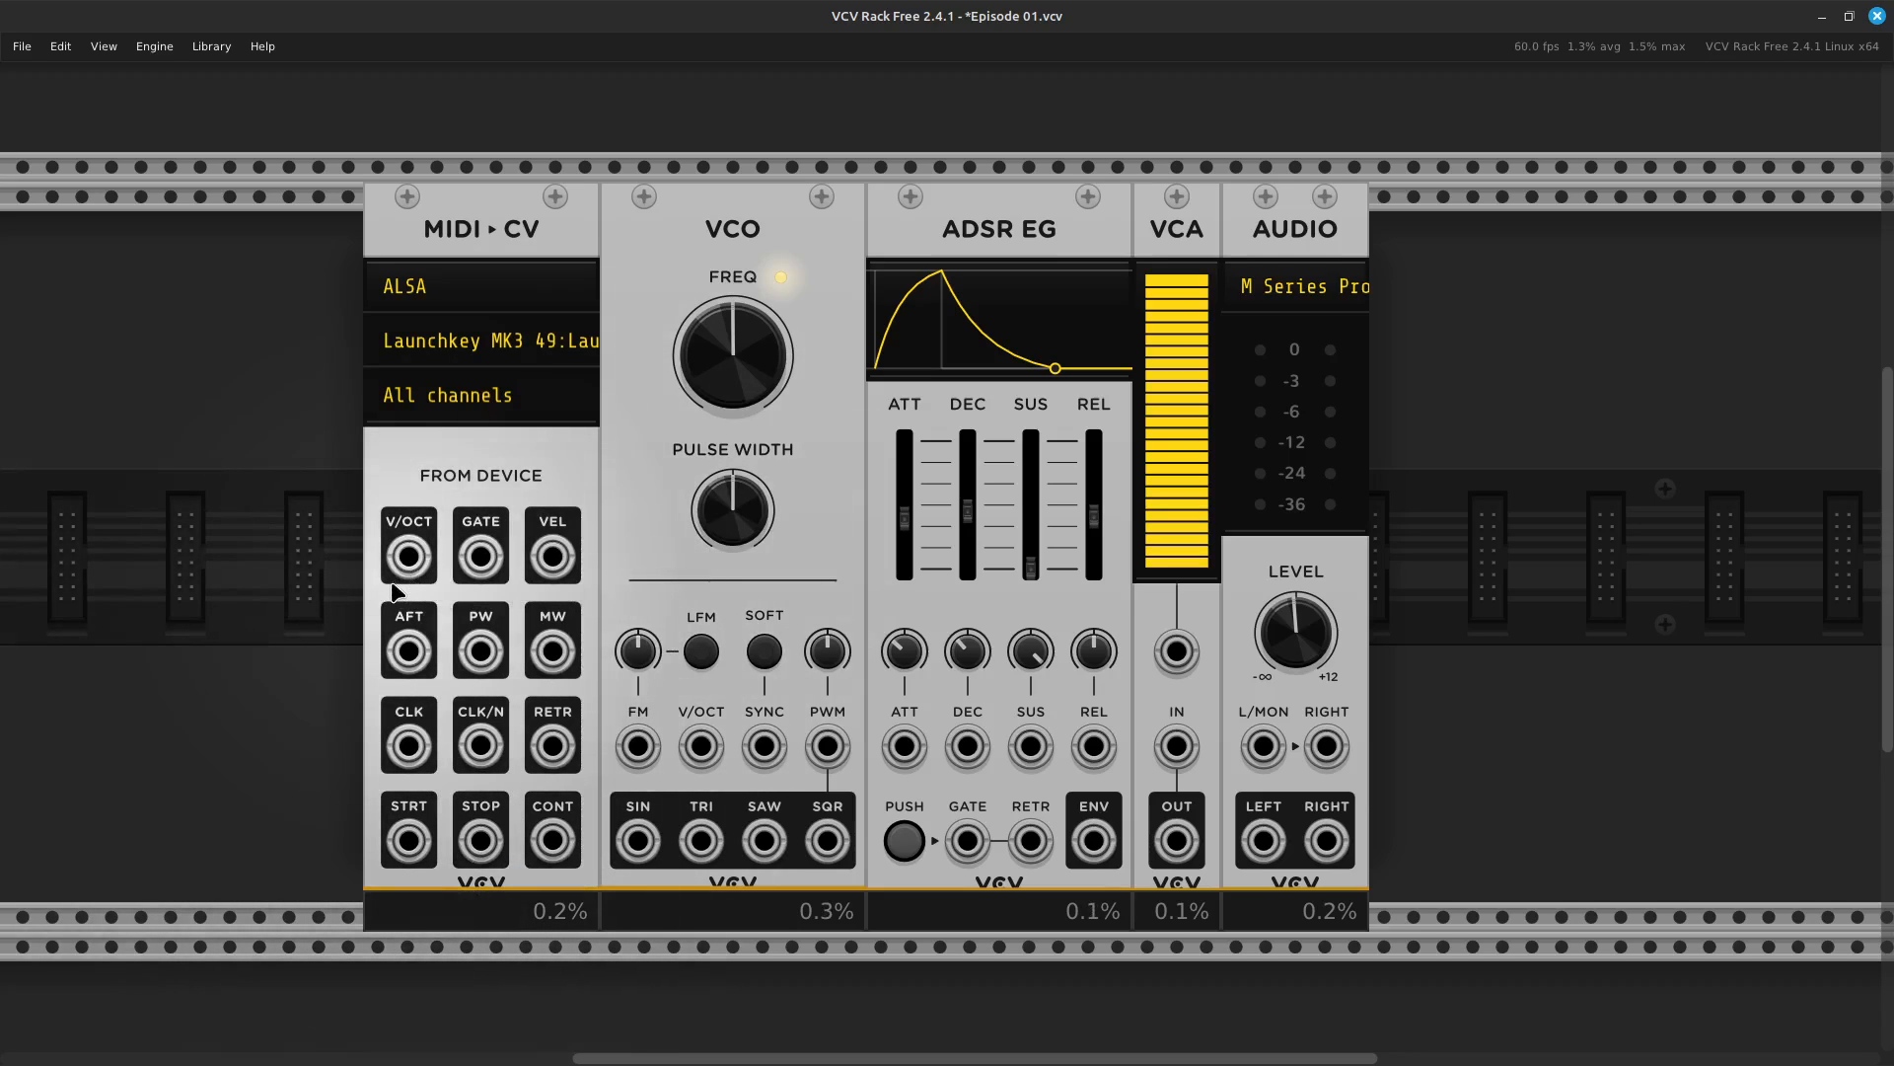
# Patch MIDI-CV's V/OCT output into the VCO's V/OCT input, and try a cable from the VCO's SAW output to the VCA's IN
pyautogui.moveTo(400, 574); pyautogui.dragTo(712, 745)
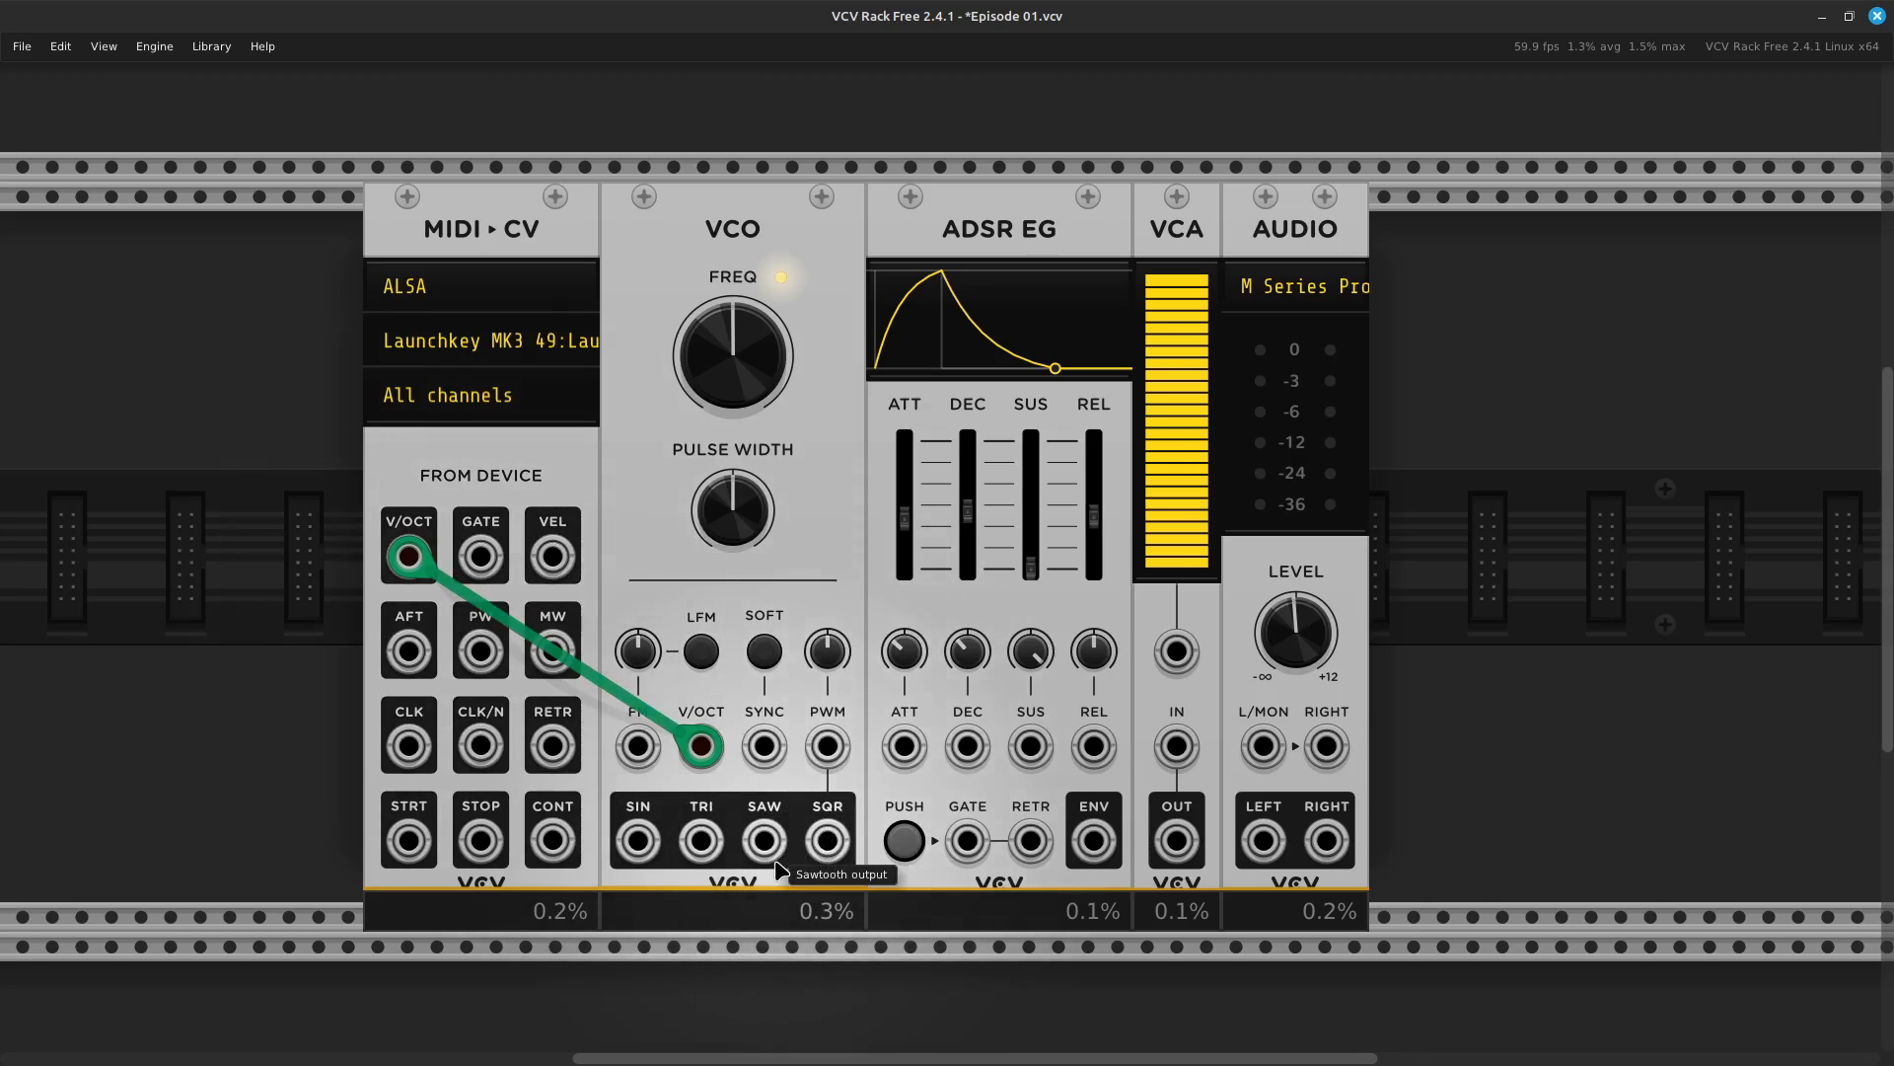
pyautogui.moveTo(767, 849); pyautogui.dragTo(1180, 752)
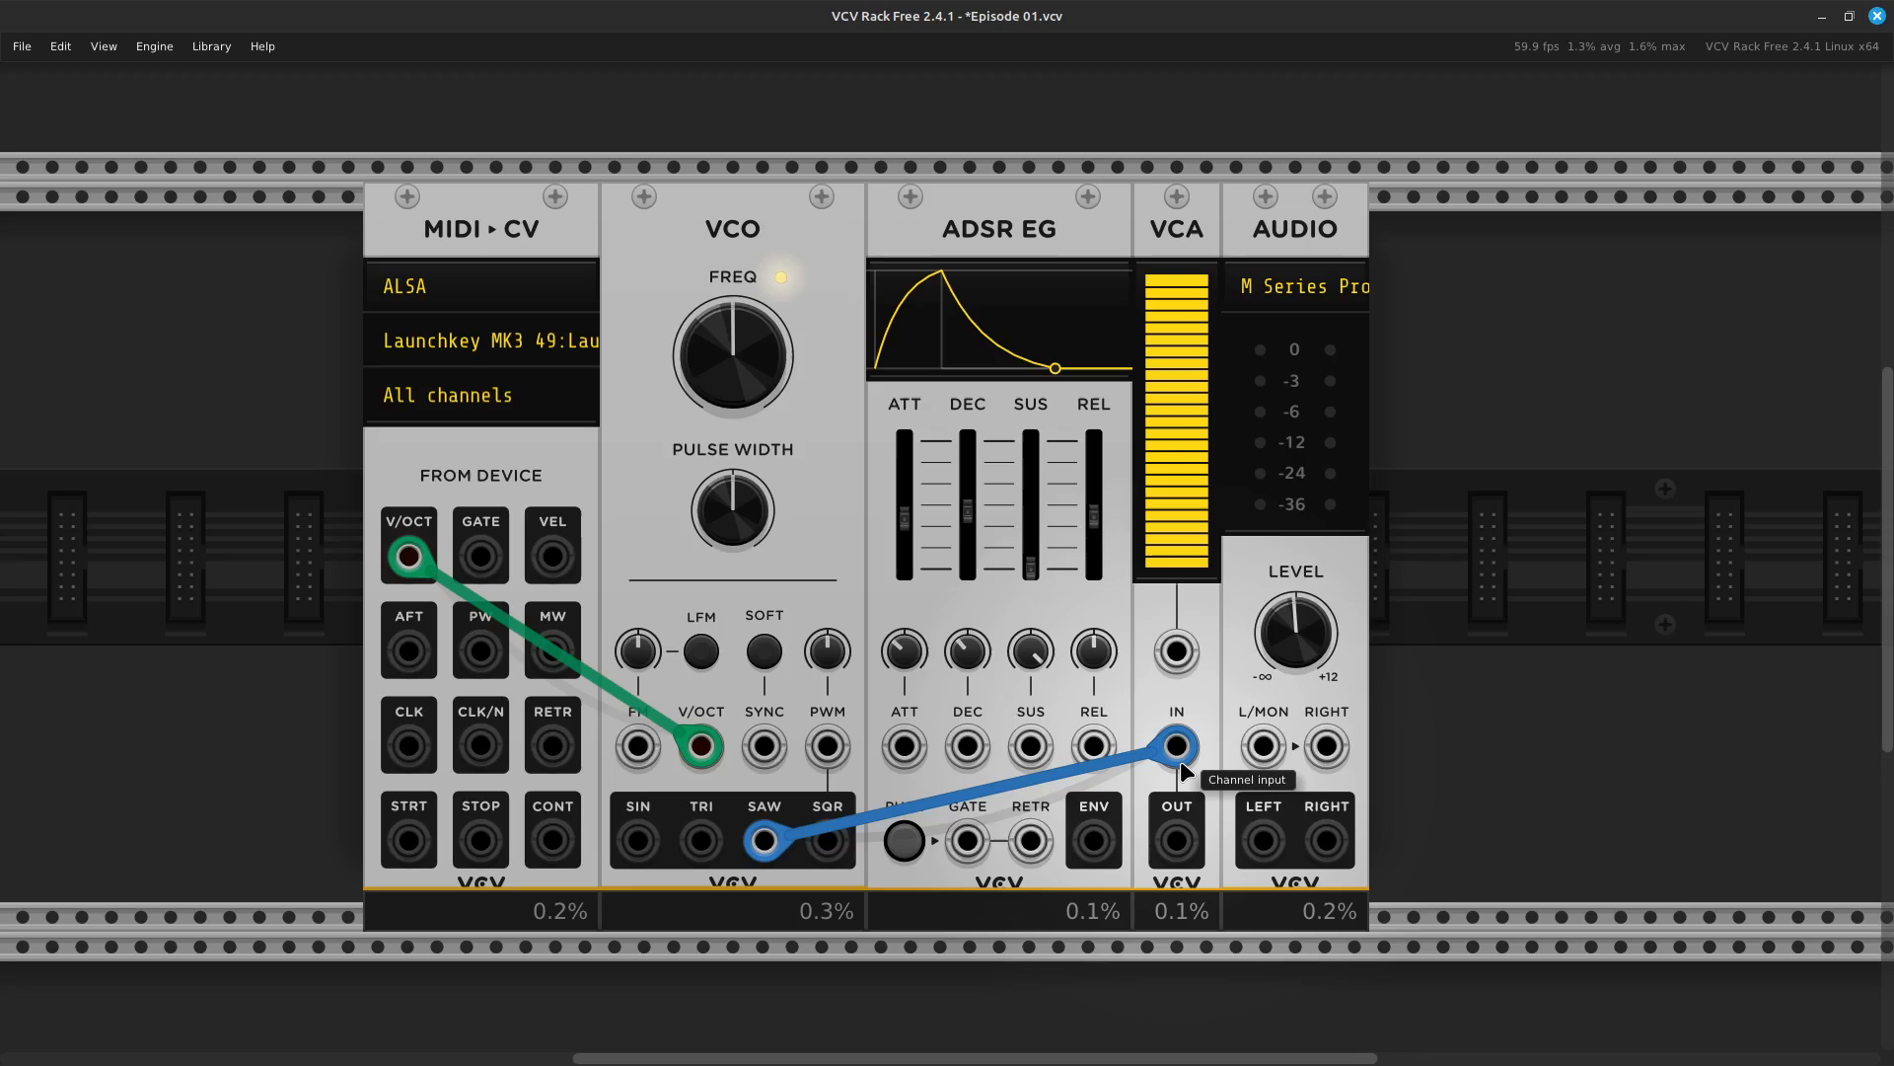
pyautogui.moveTo(1179, 750); pyautogui.dragTo(802, 955)
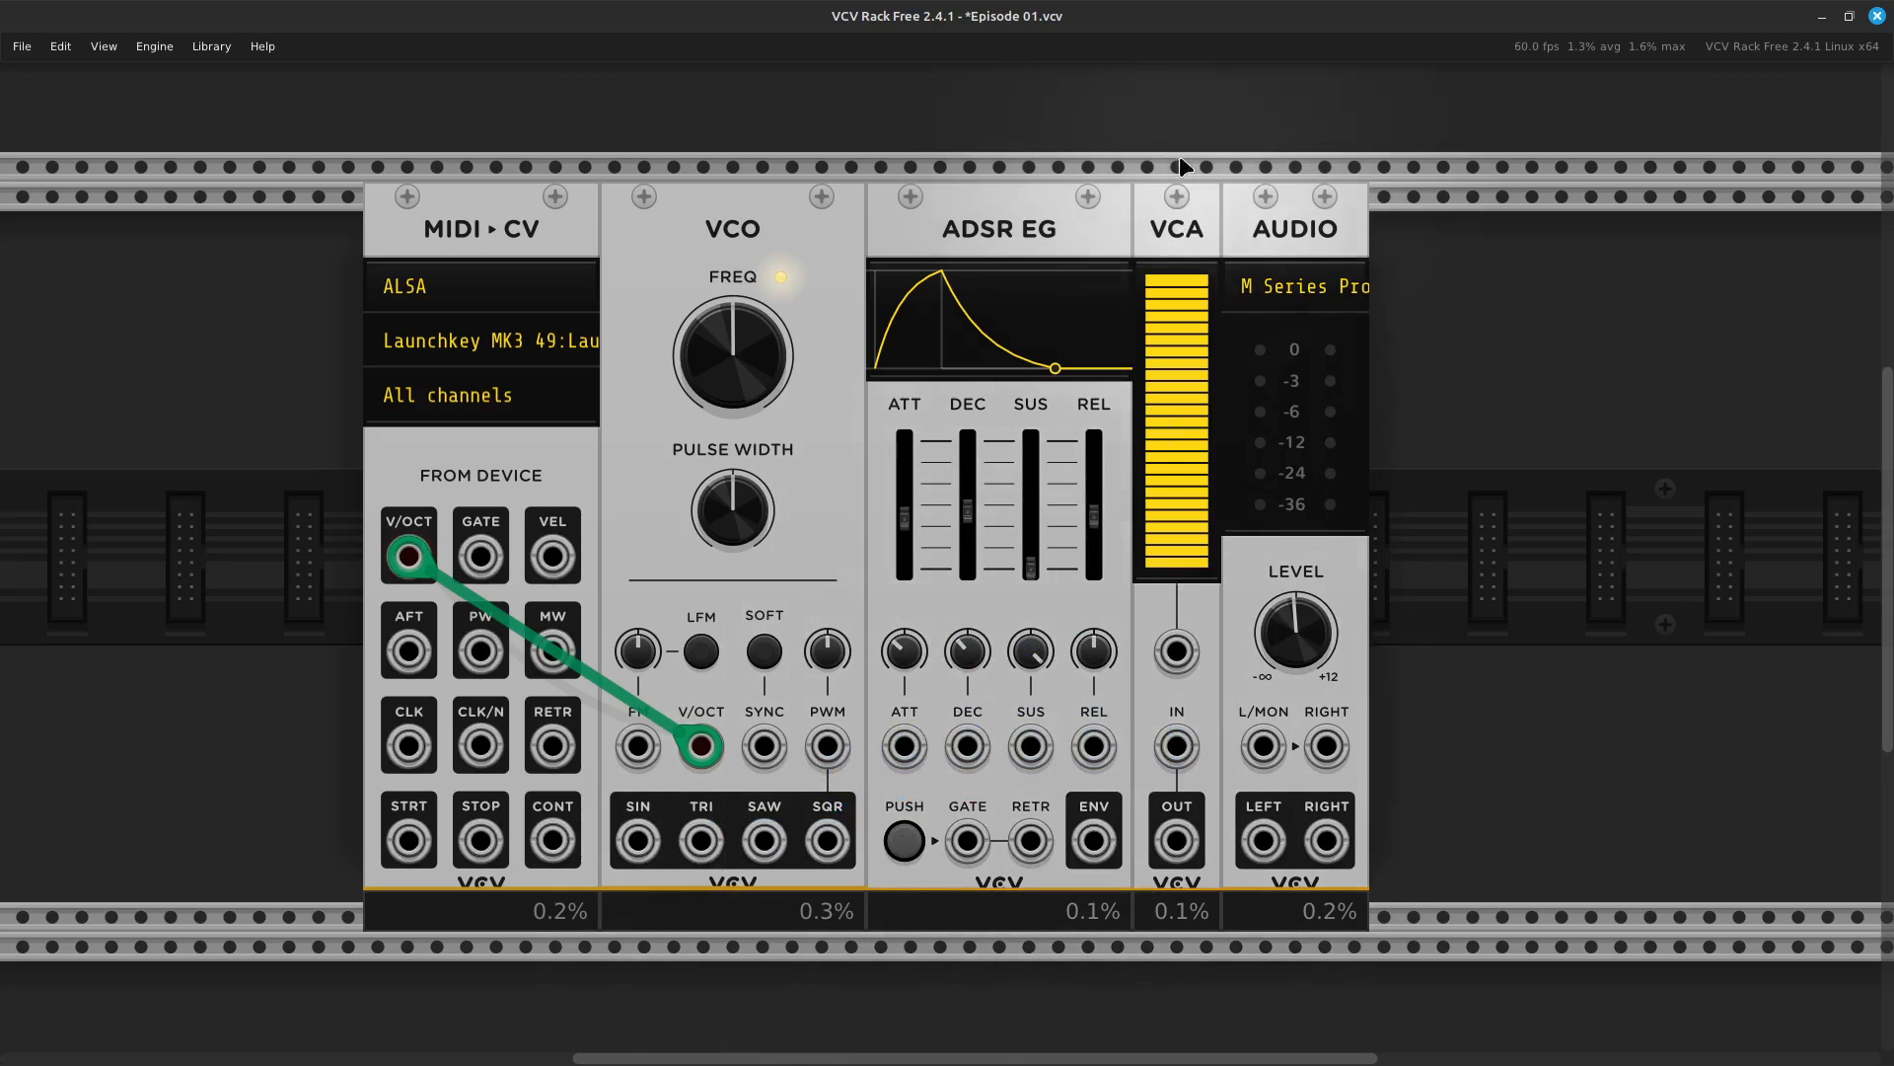
# Select the ADSR EG, VCA and AUDIO modules and move them together away from the VCO to open a gap in the rack
pyautogui.click(1053, 204)
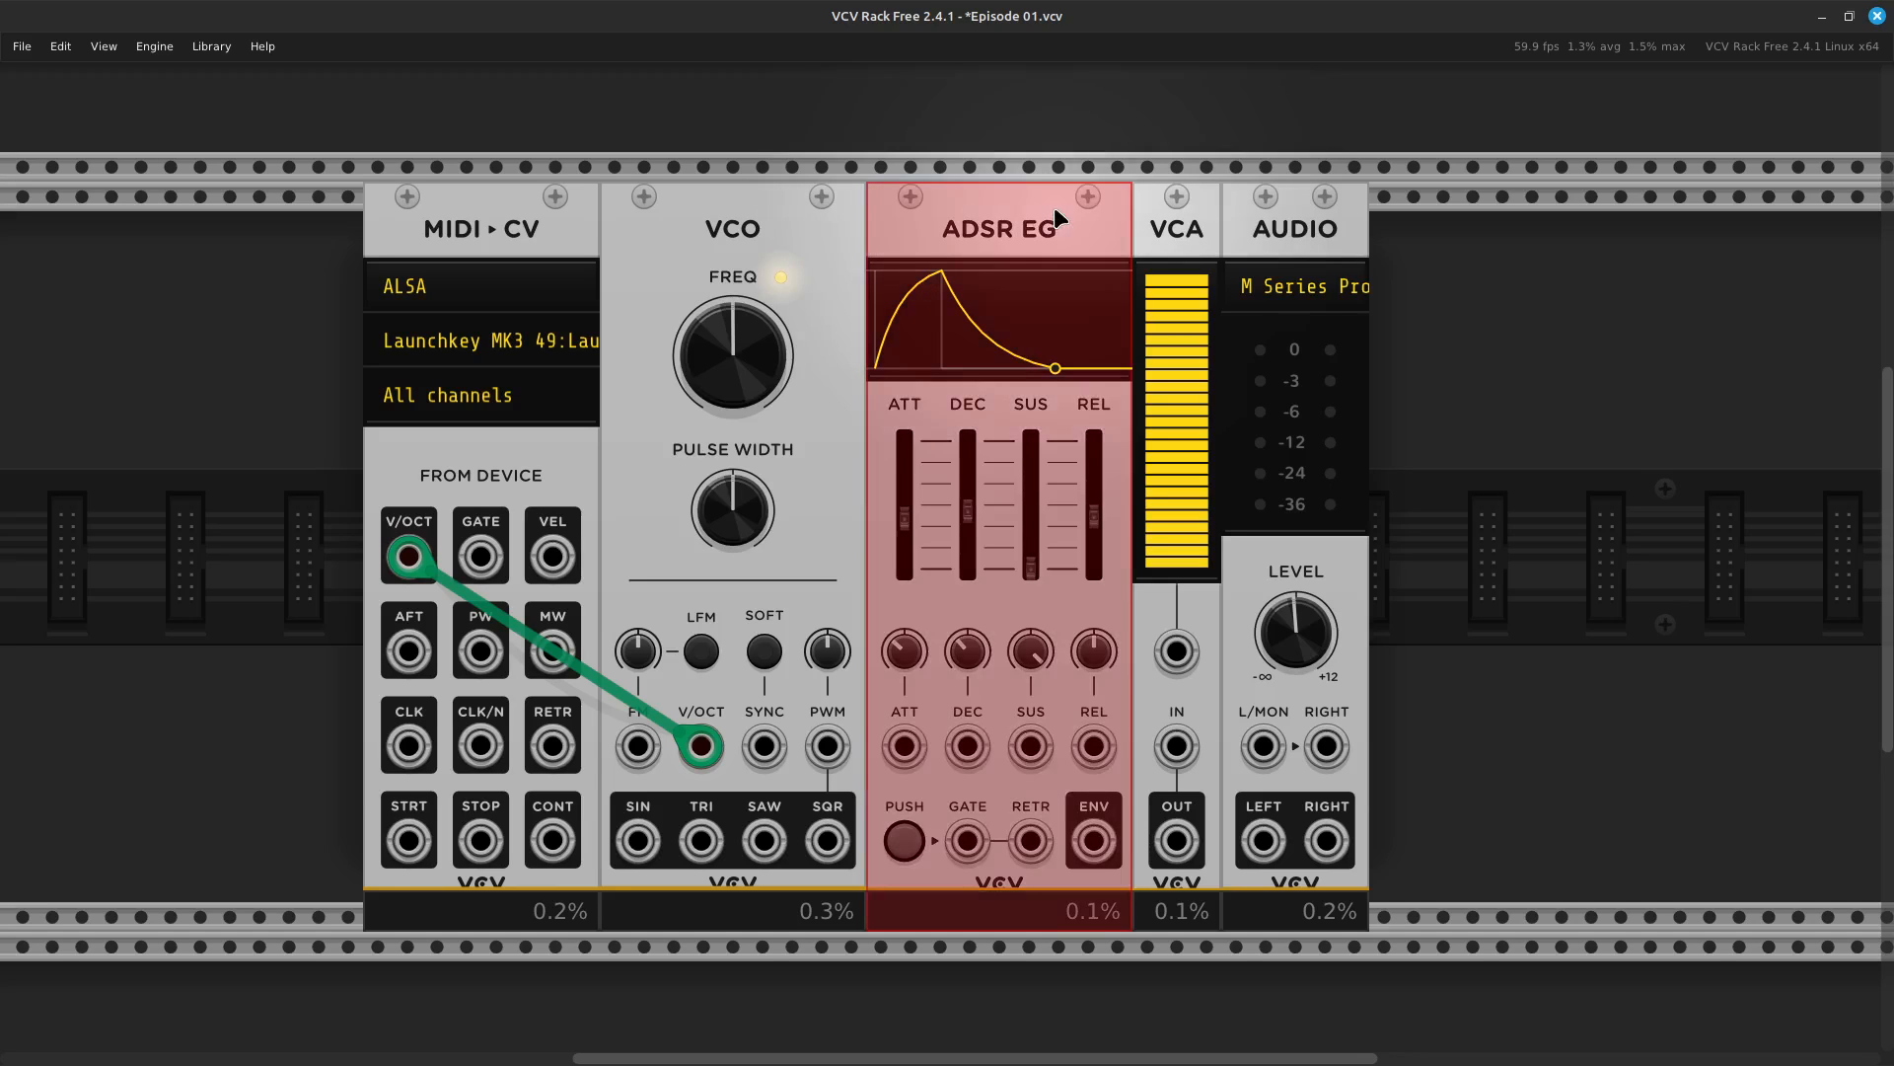
pyautogui.keyDown('shift'); pyautogui.click(1179, 219); pyautogui.keyUp('shift')
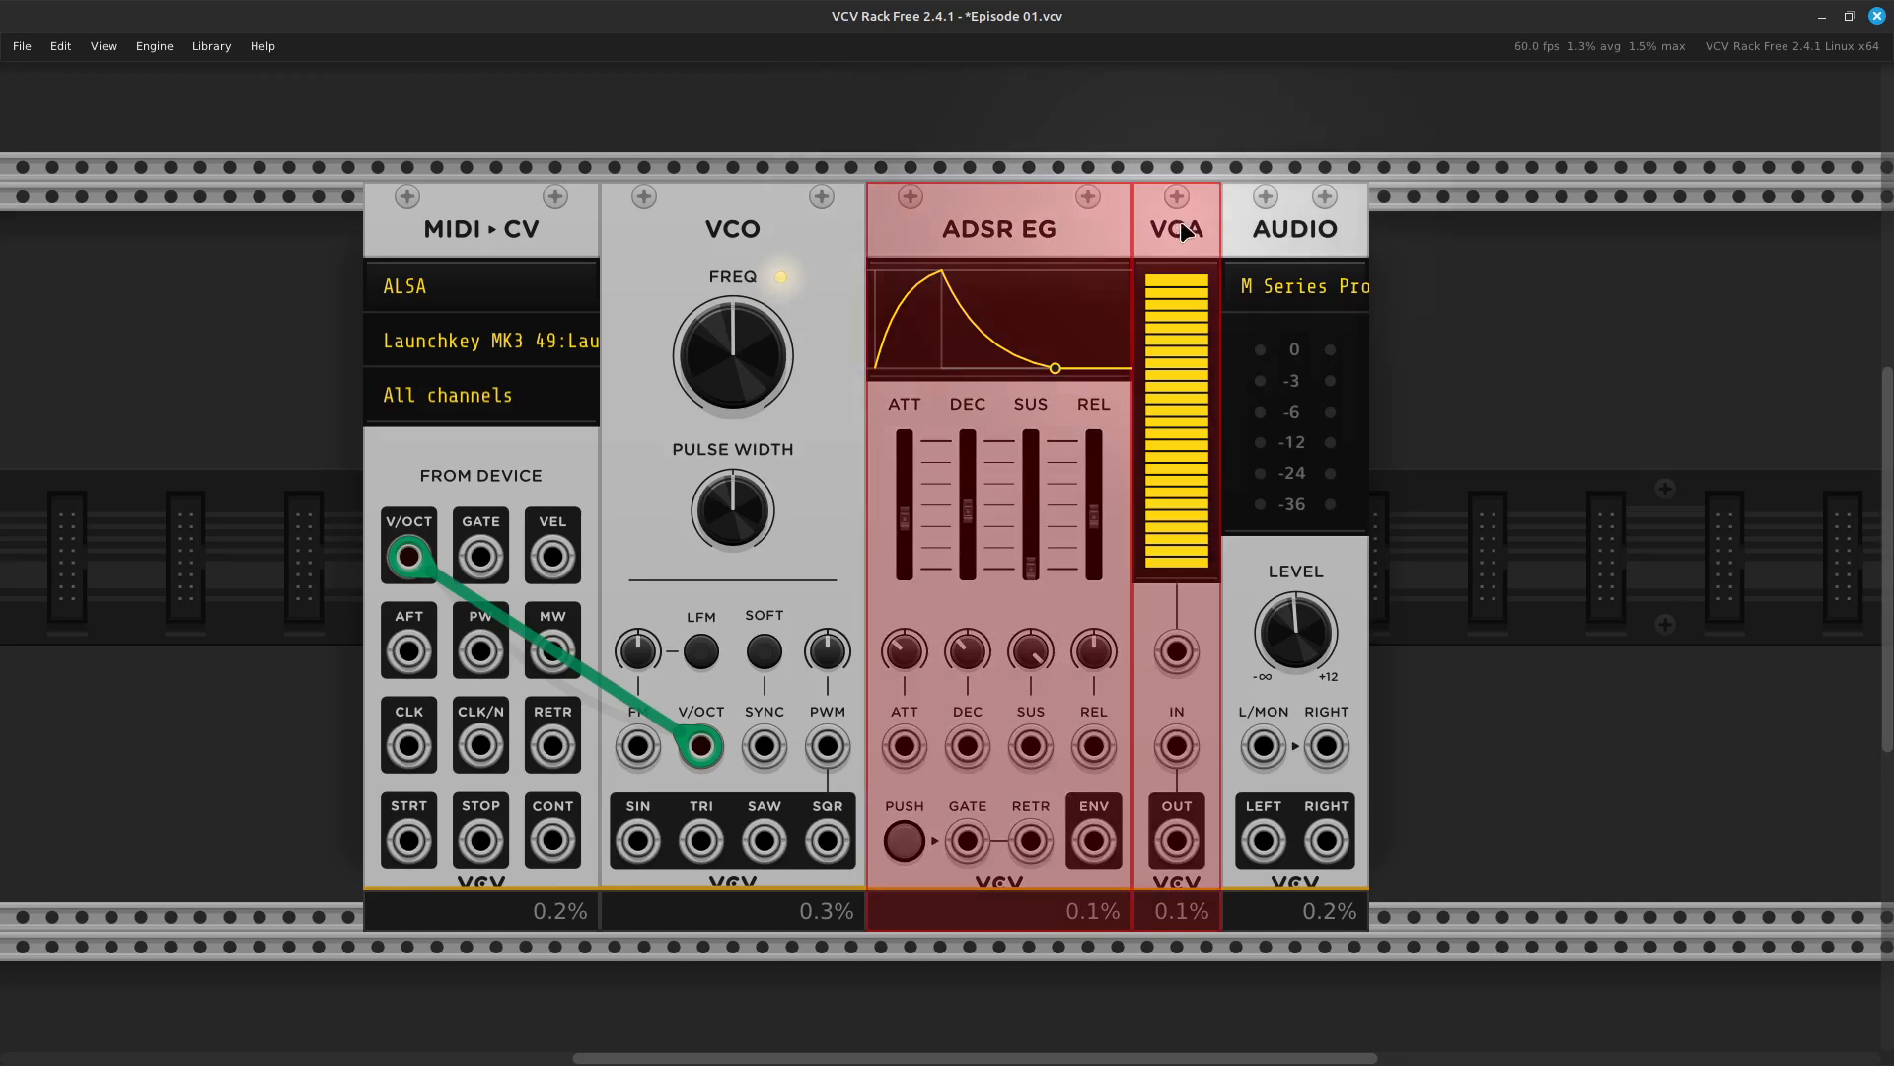
pyautogui.keyDown('shift'); pyautogui.click(1286, 228); pyautogui.keyUp('shift')
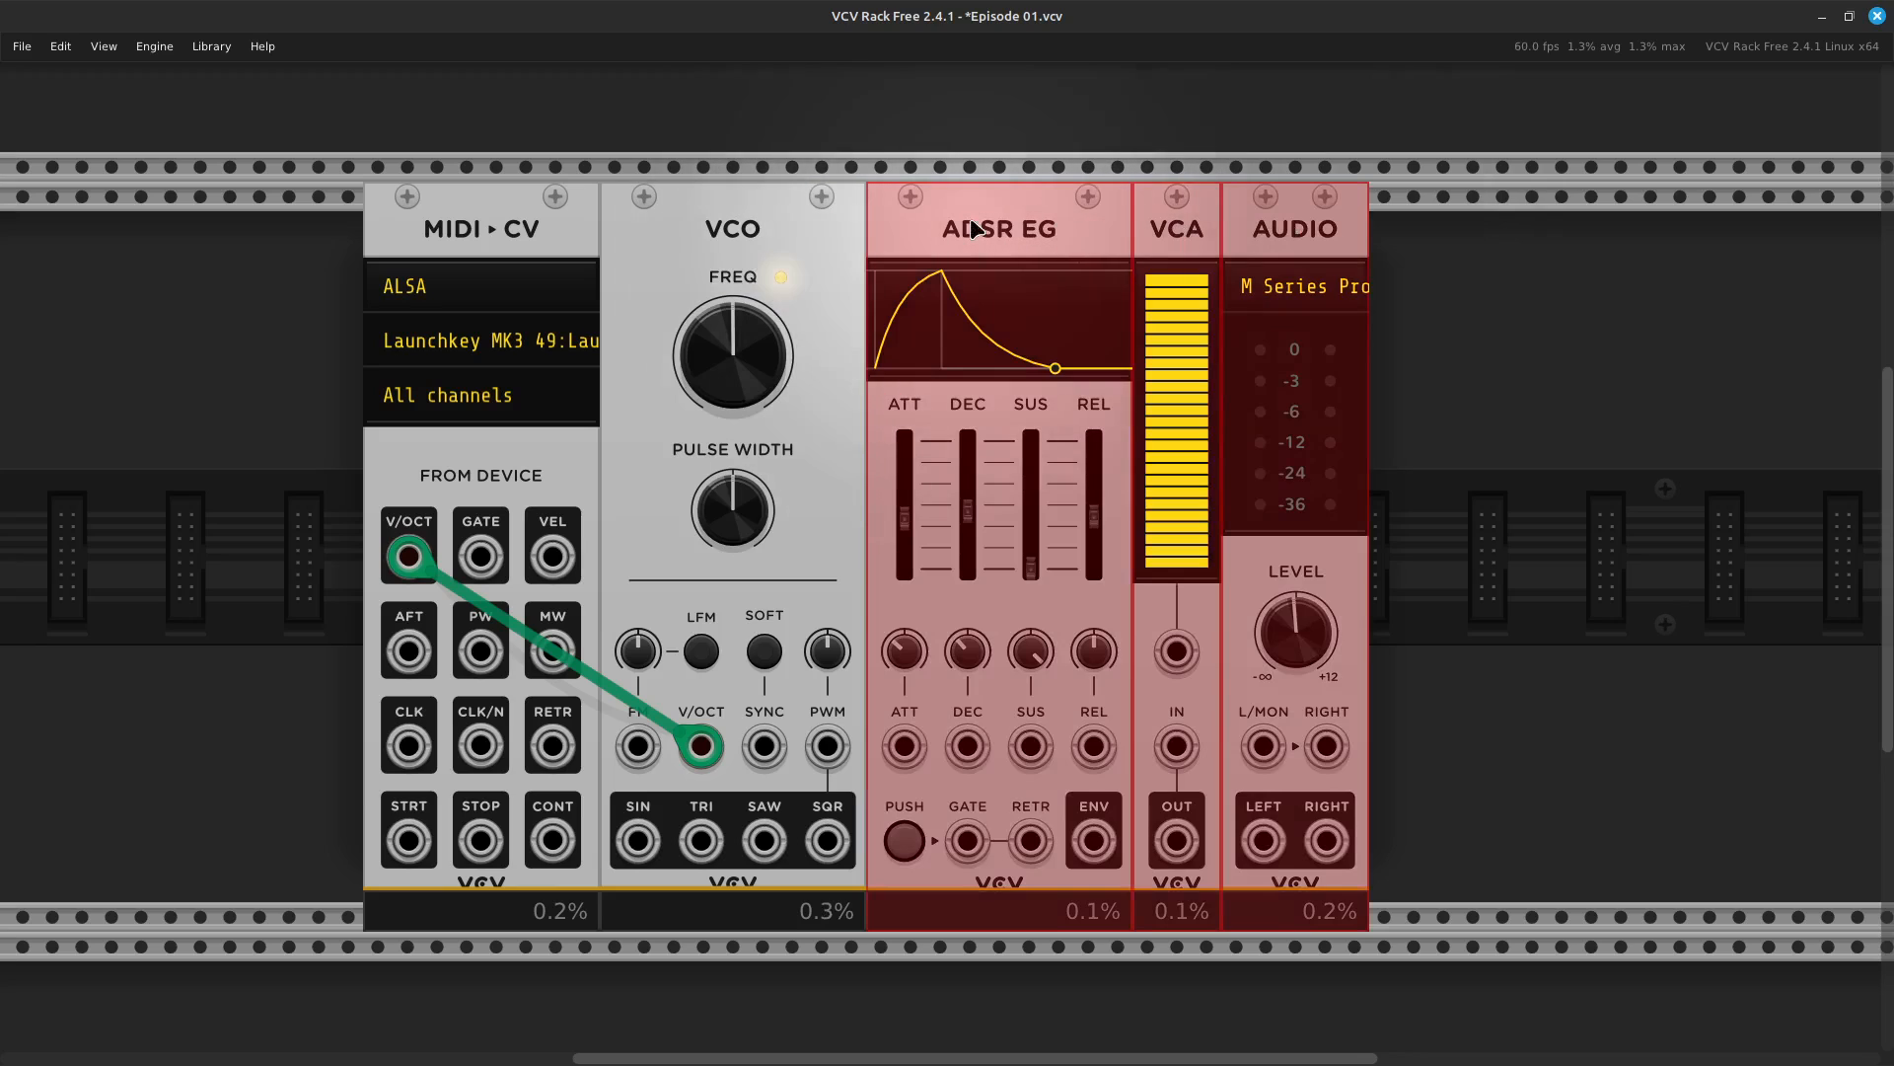
pyautogui.moveTo(949, 227); pyautogui.dragTo(1025, 243)
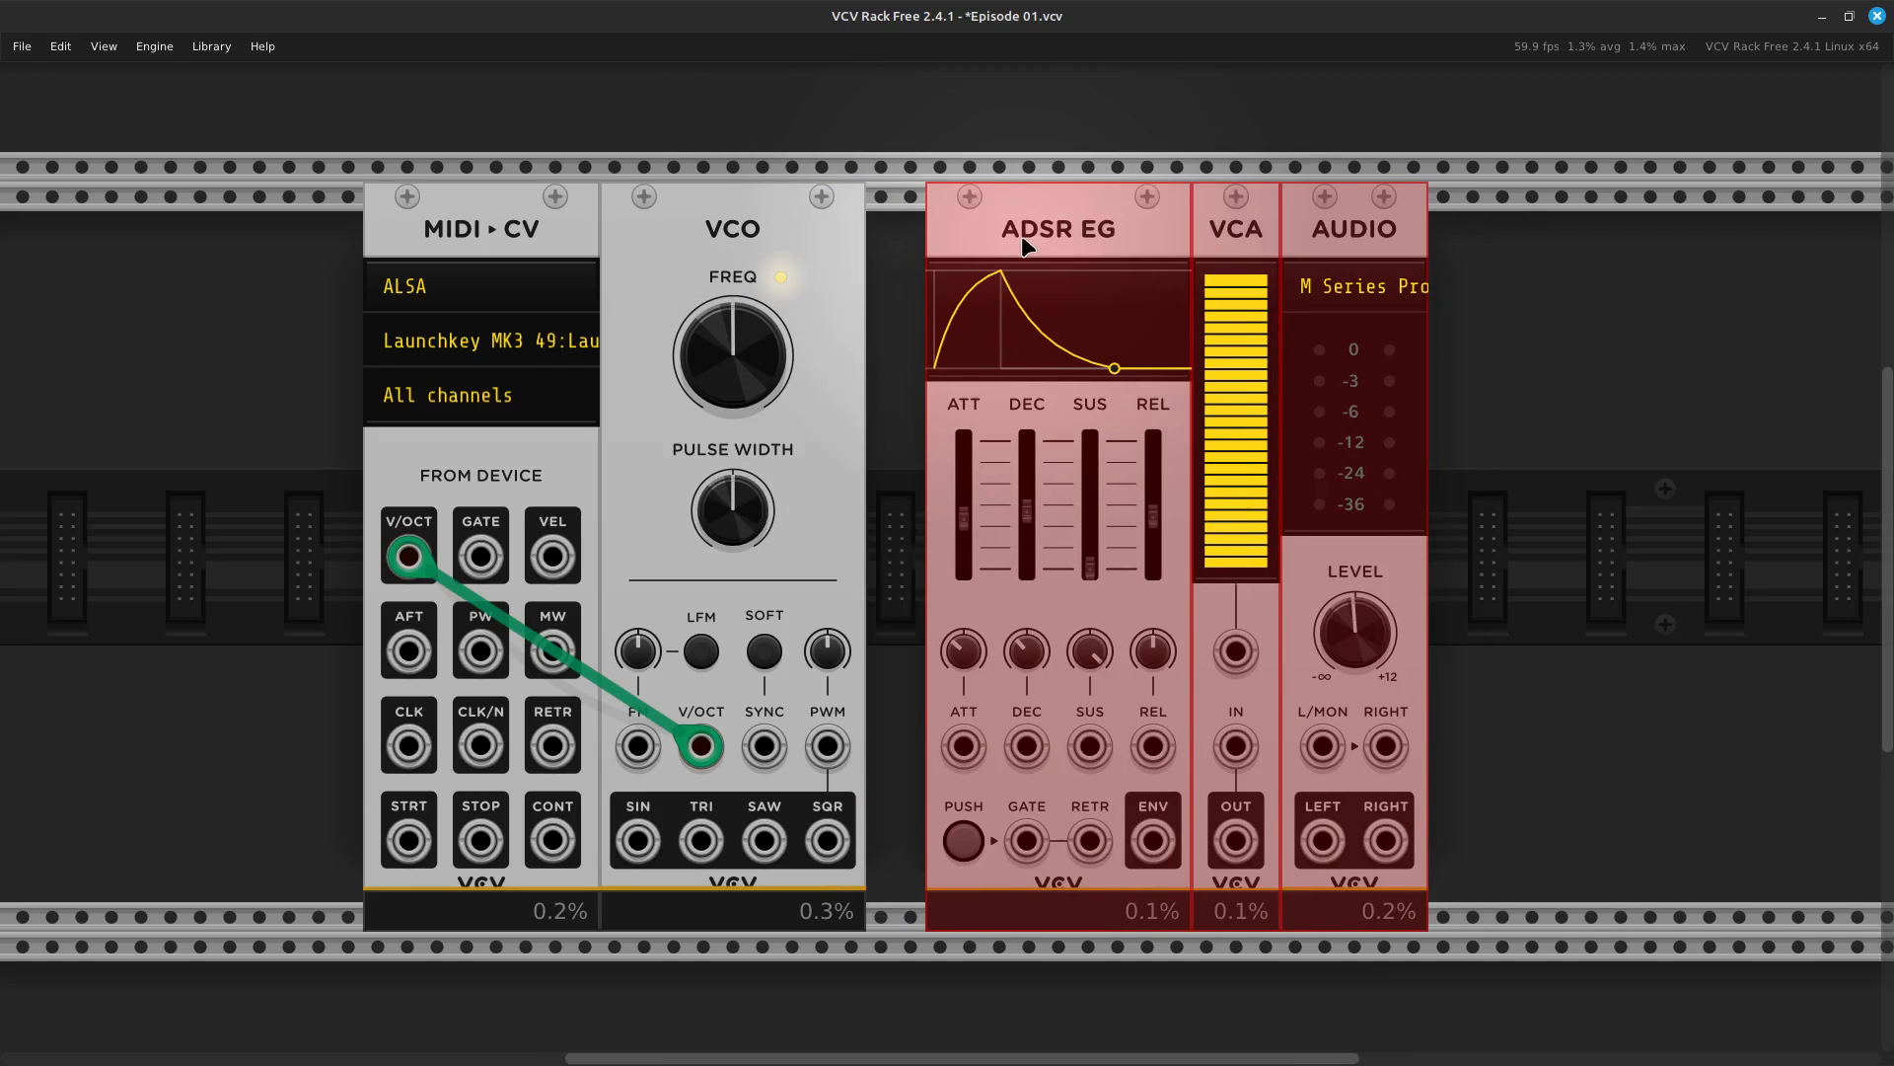
# Find VCA in the module library, add a second VCA between the VCO and the ADSR EG, and clear the module selection
pyautogui.rightClick(896, 457)
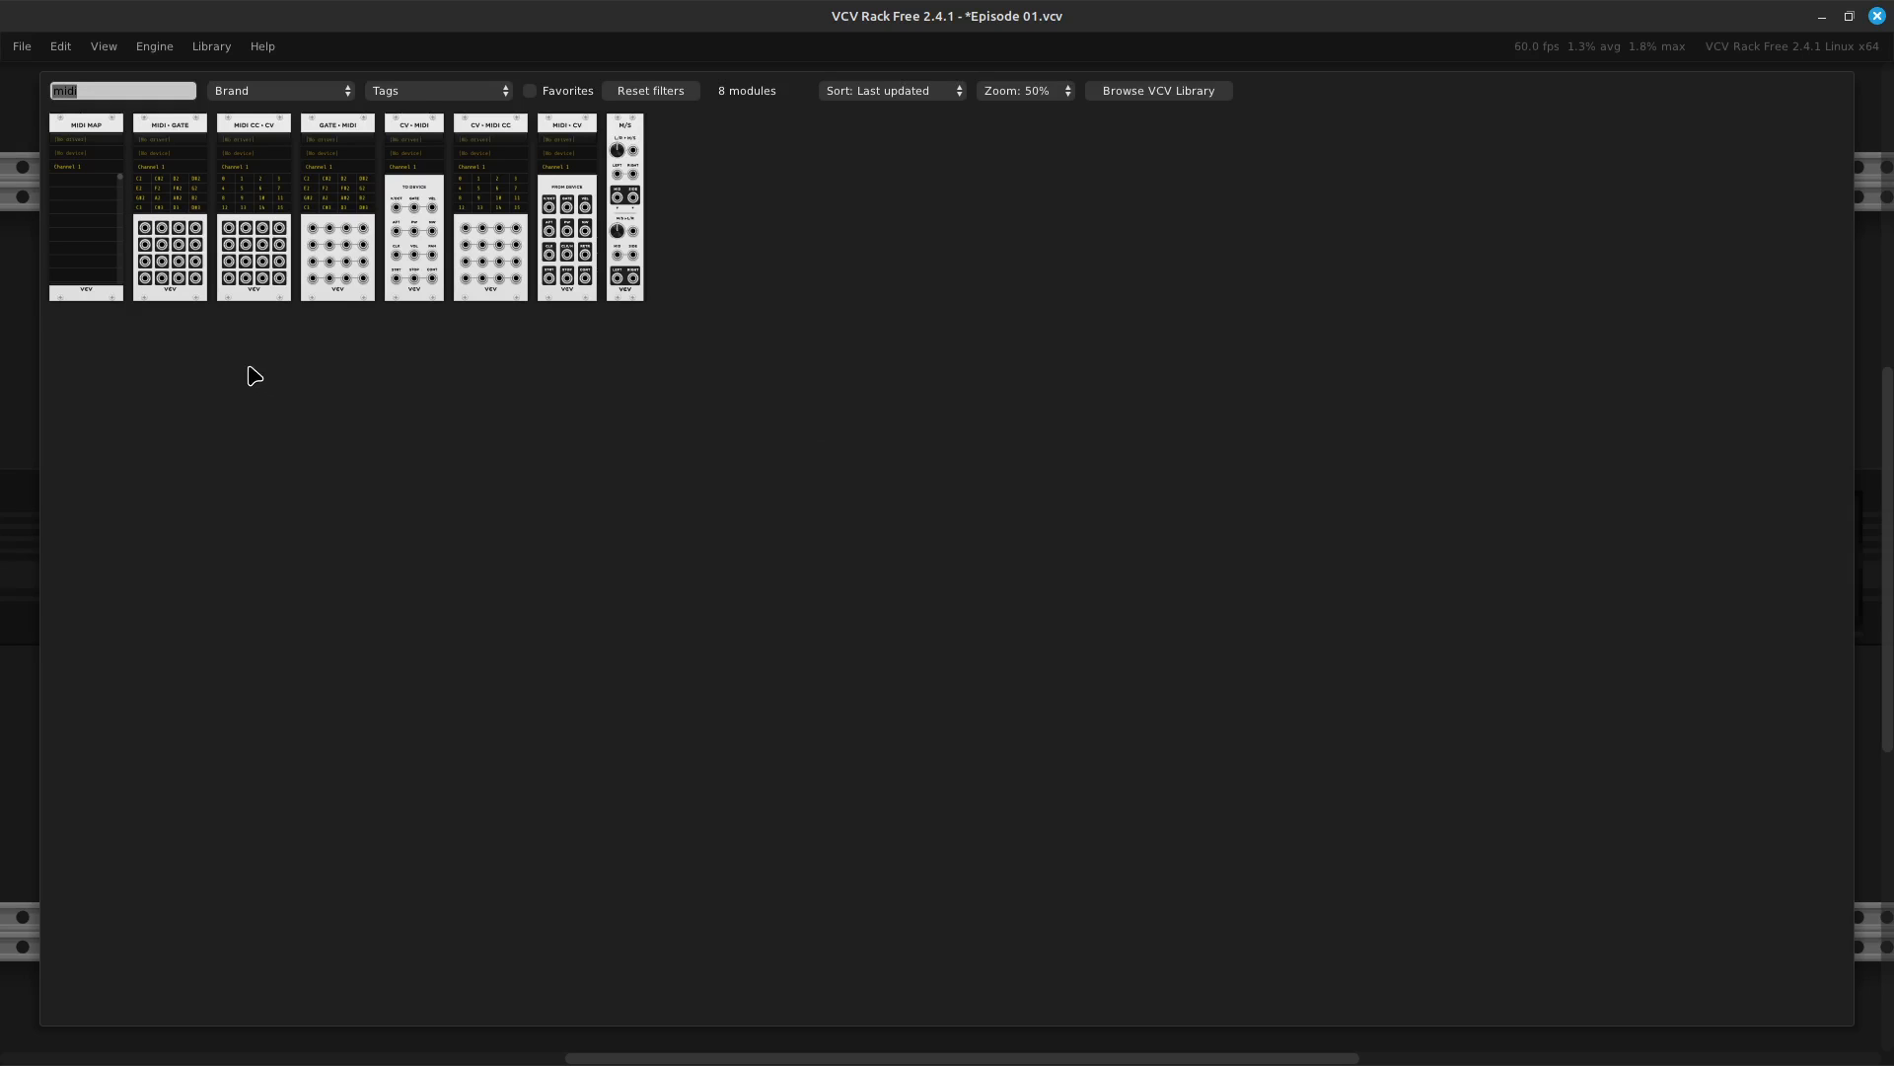
pyautogui.press('BackSpace')
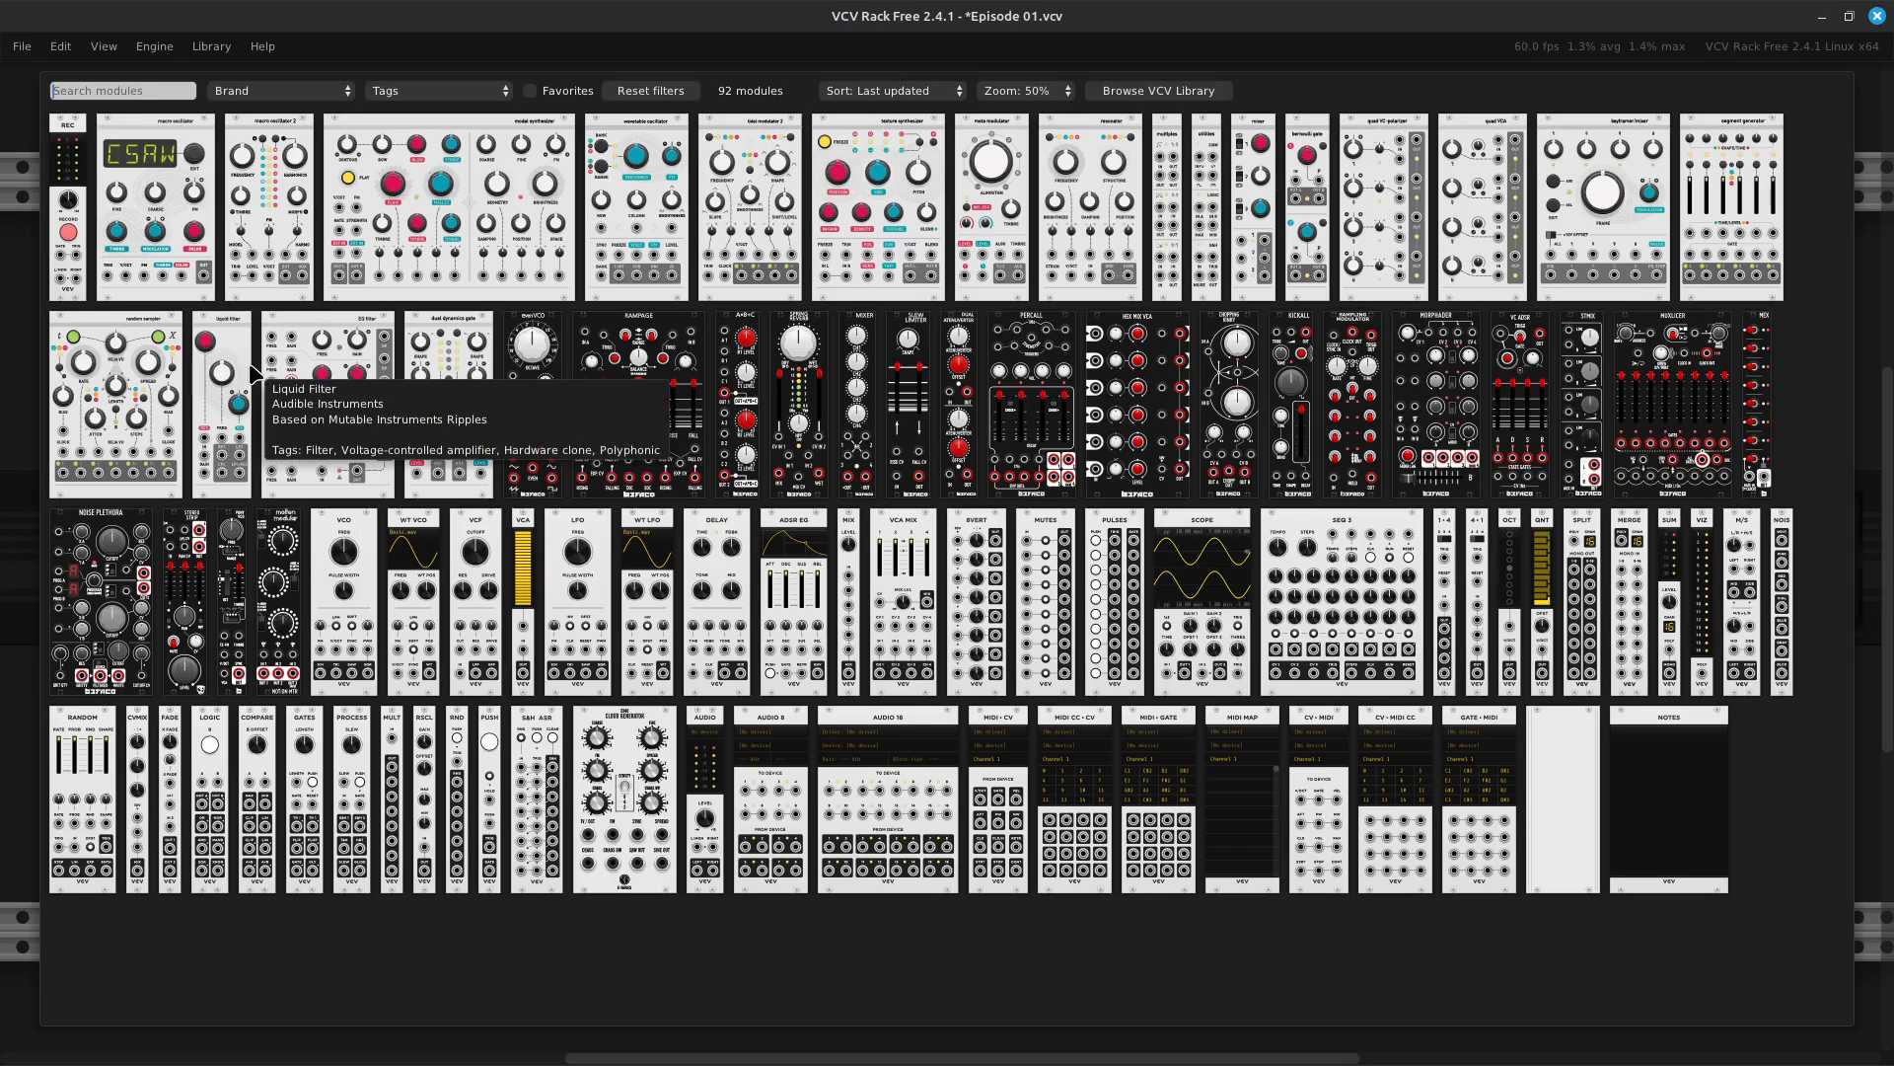
pyautogui.write('vc')
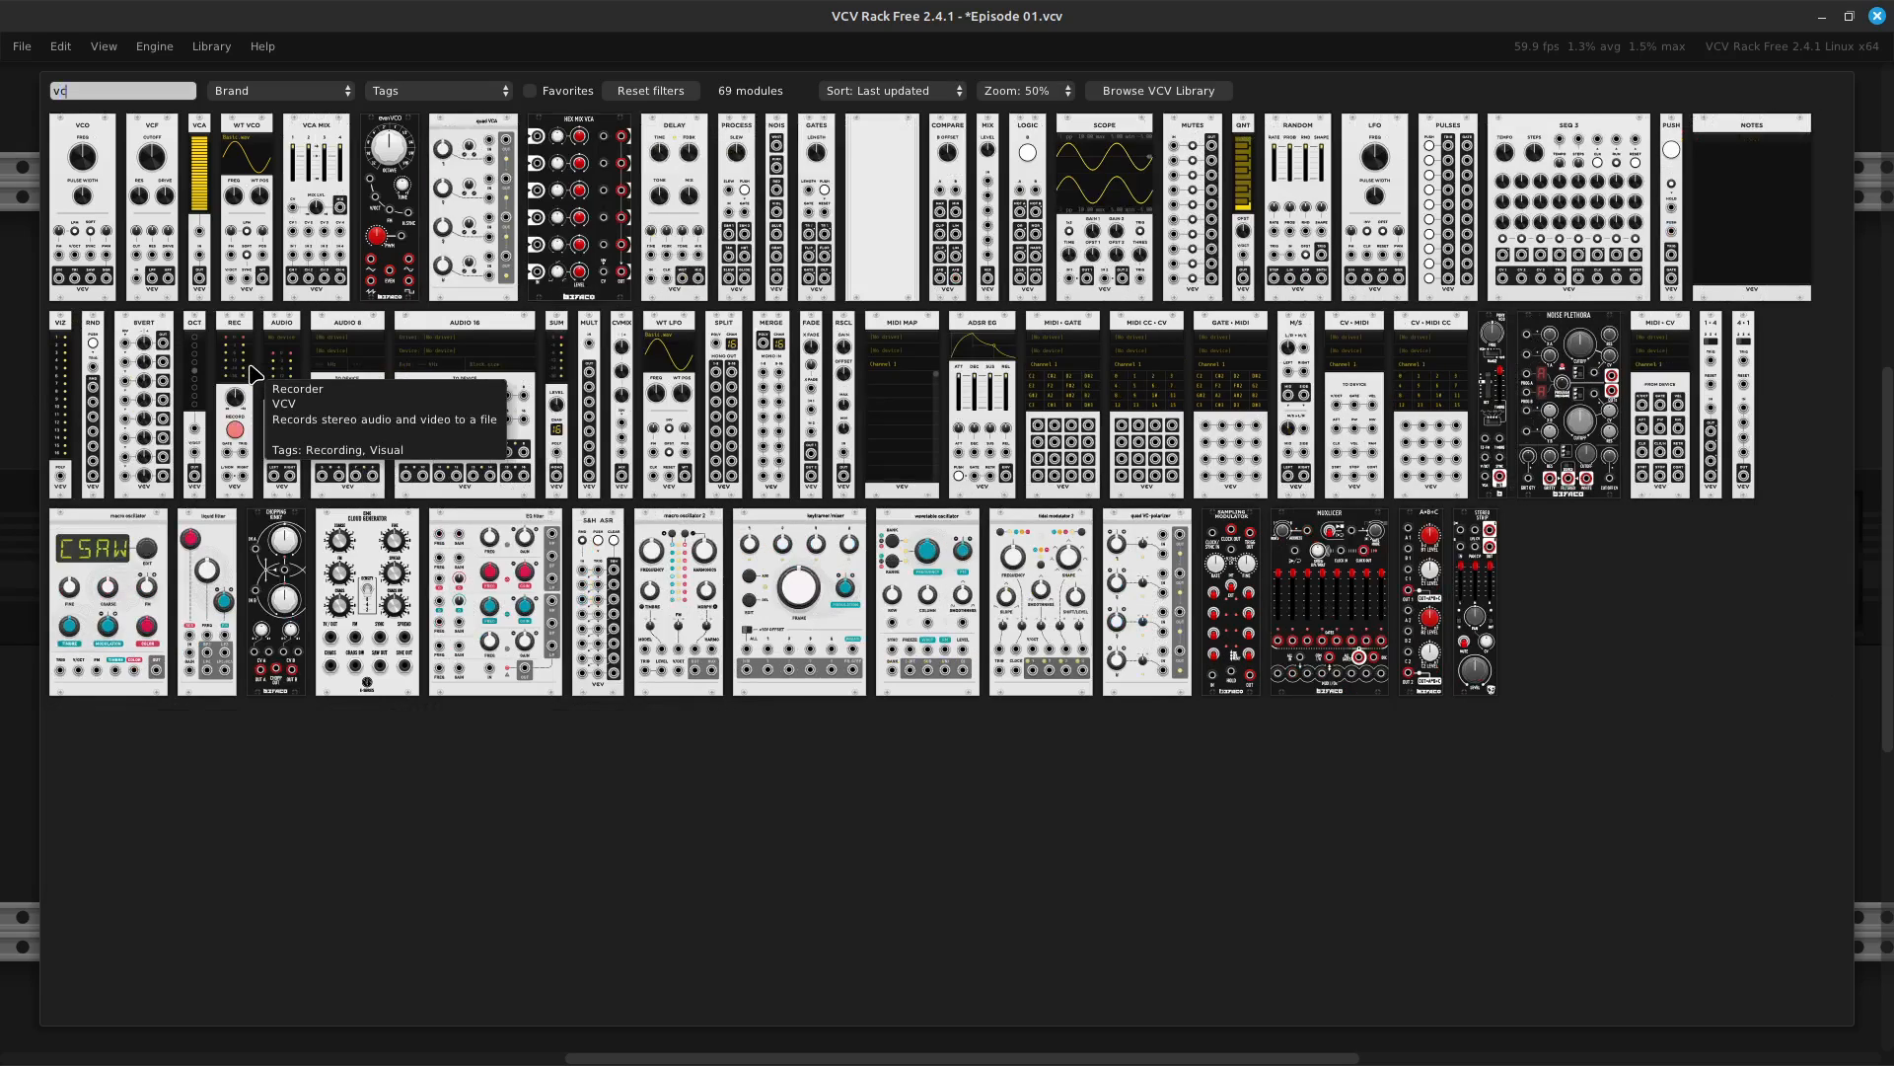
pyautogui.press('BackSpace')
pyautogui.press('BackSpace')
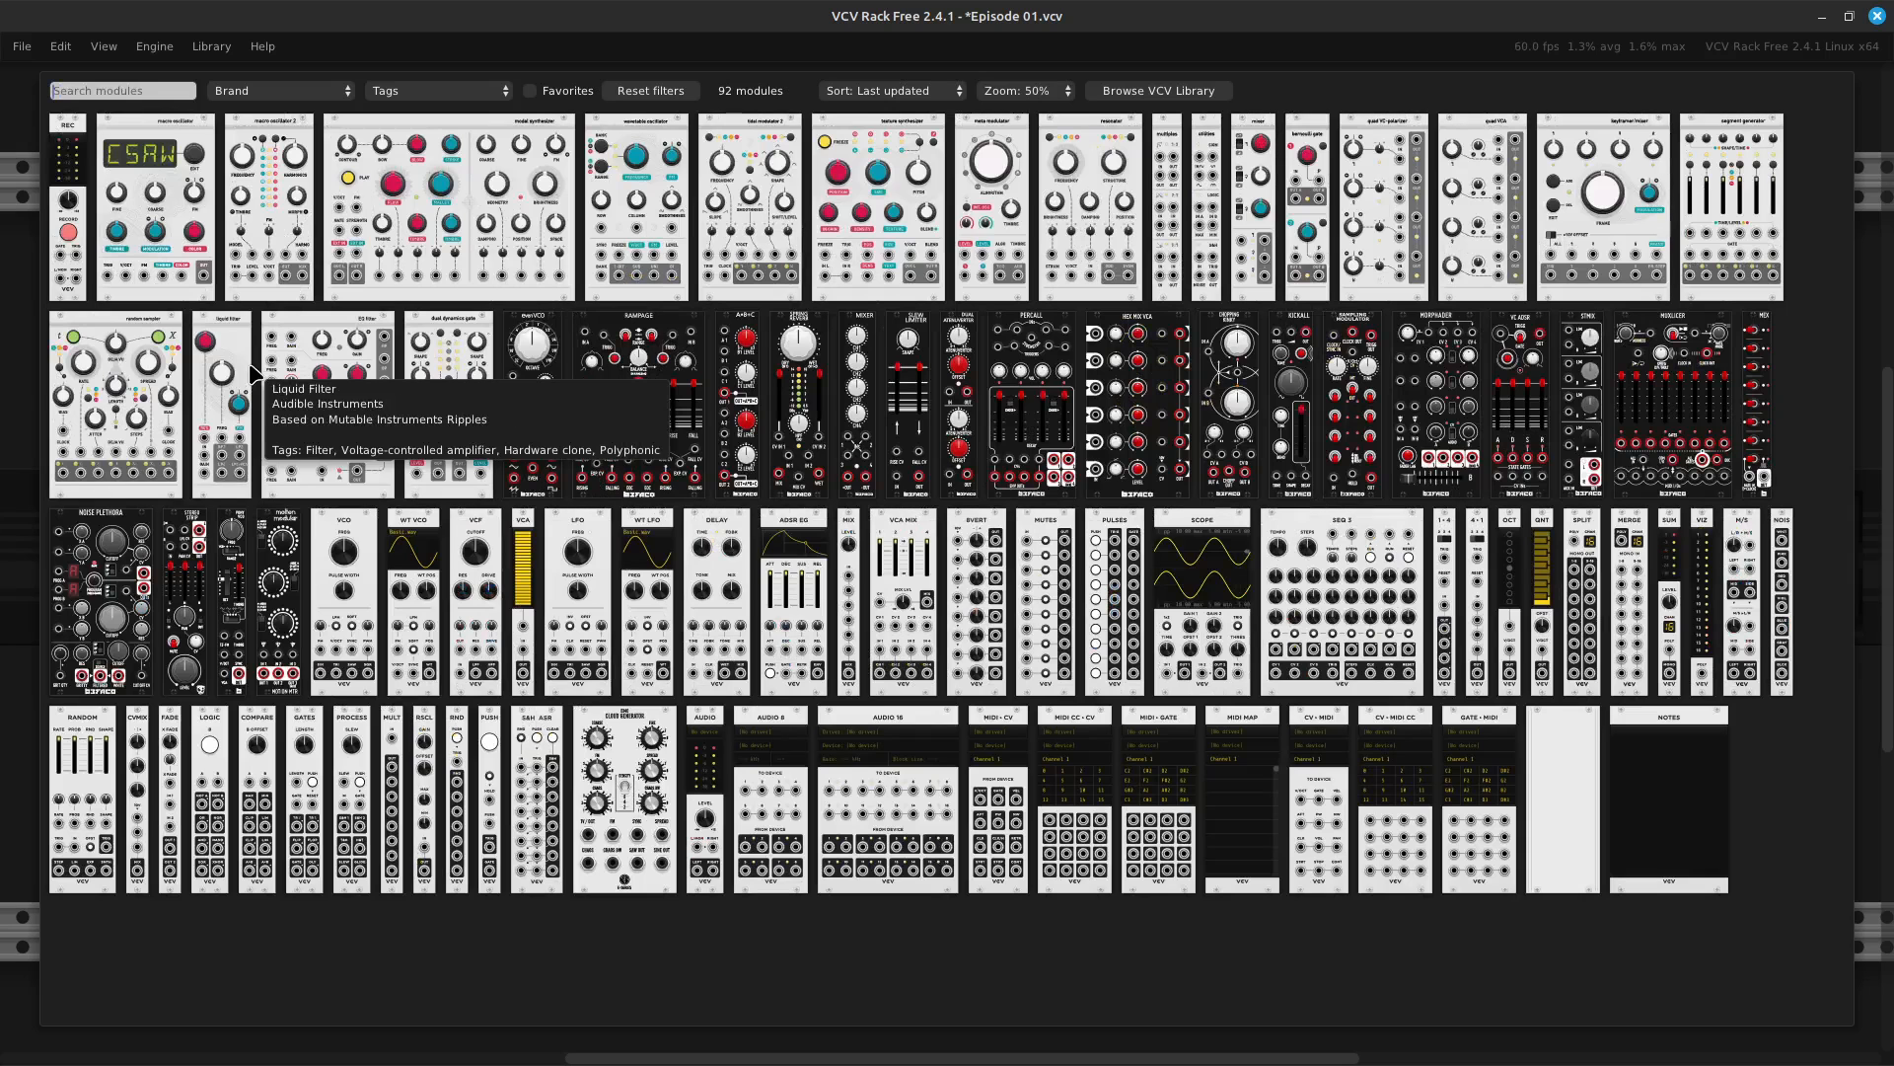
pyautogui.write('vca')
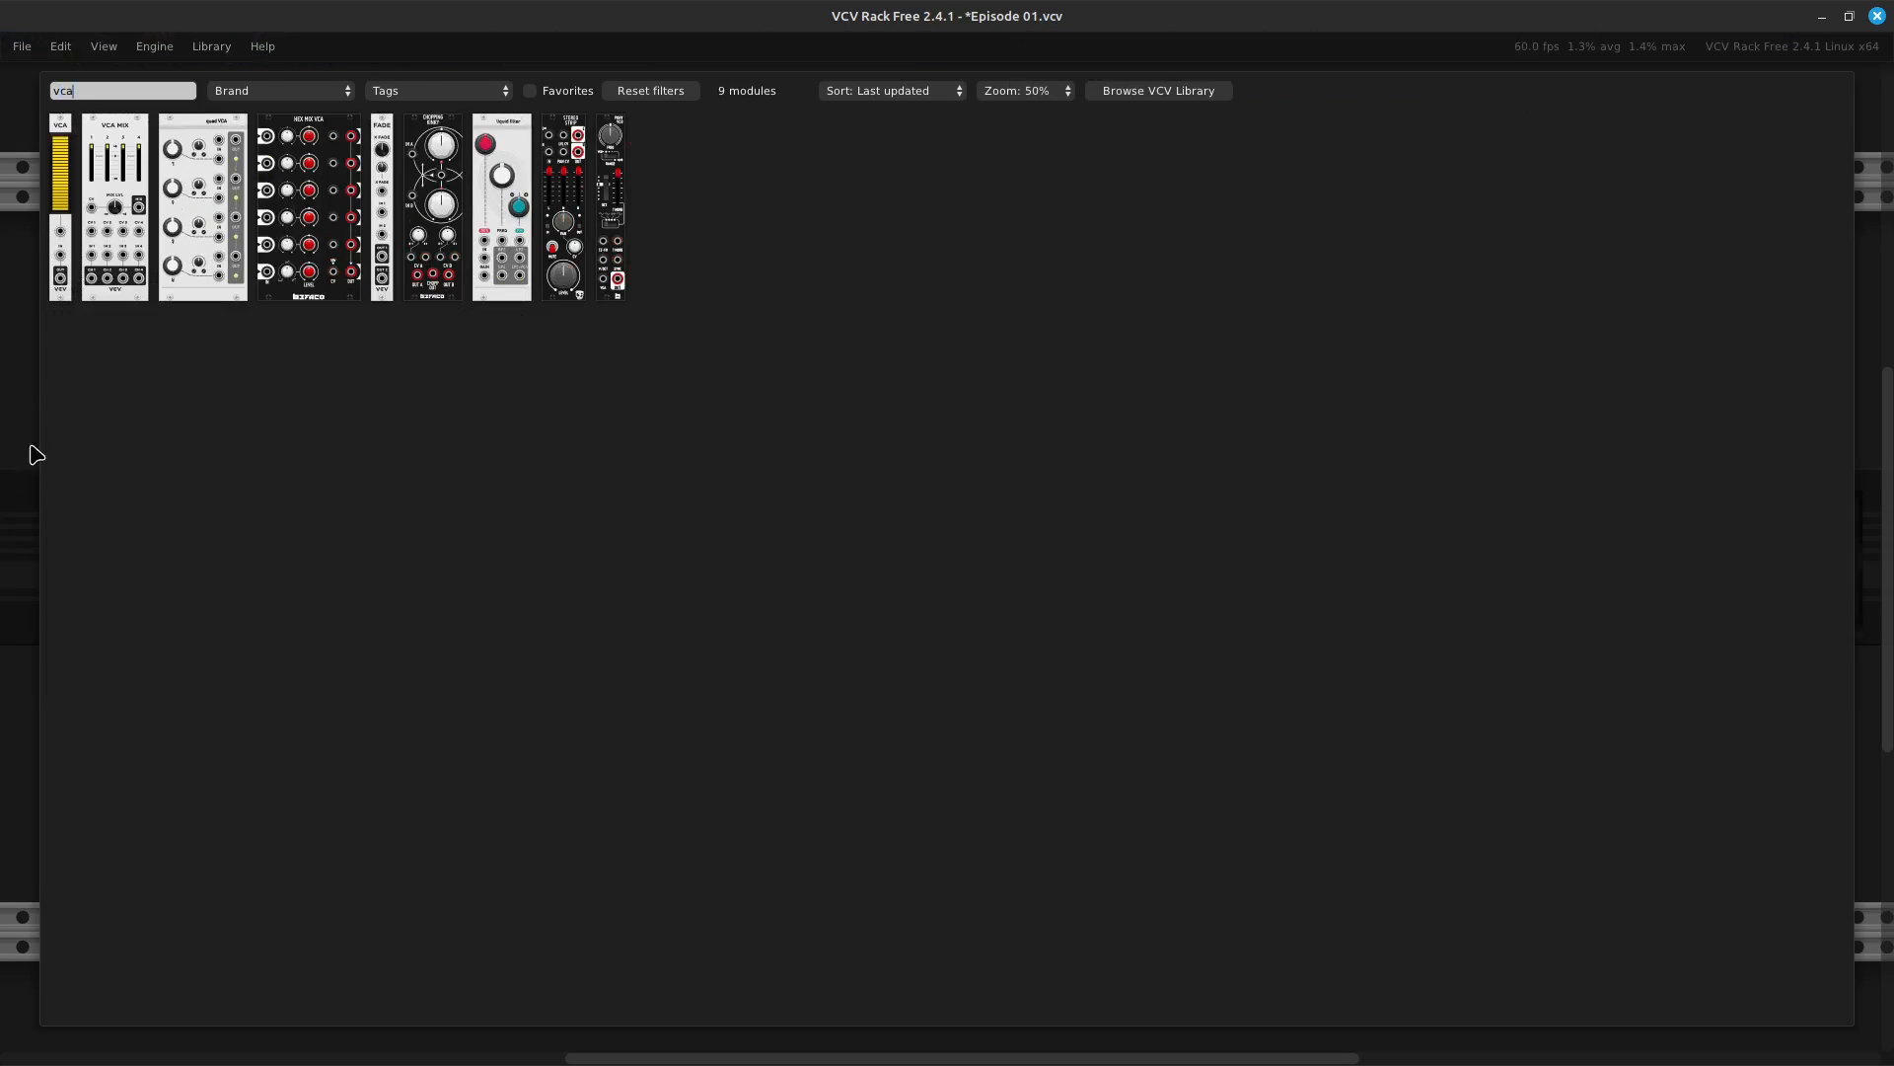
pyautogui.press('Escape')
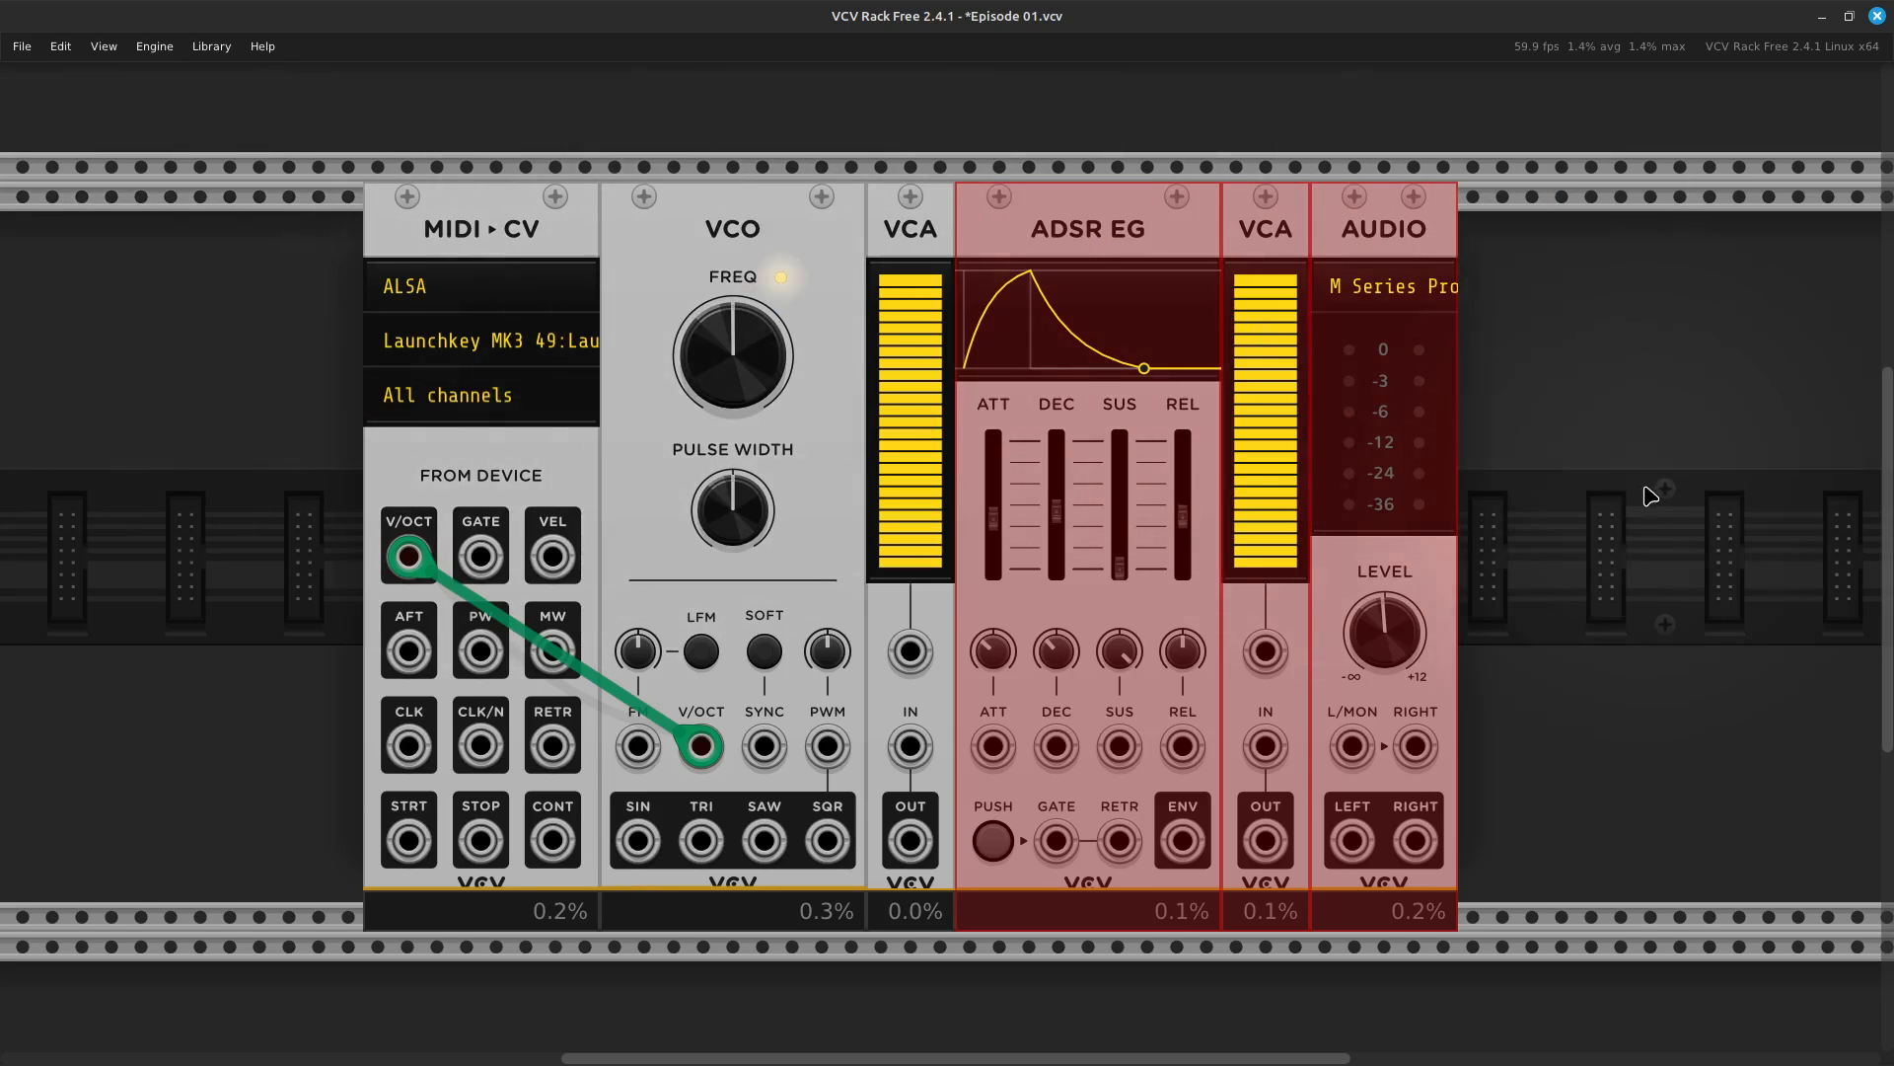
pyautogui.click(1659, 609)
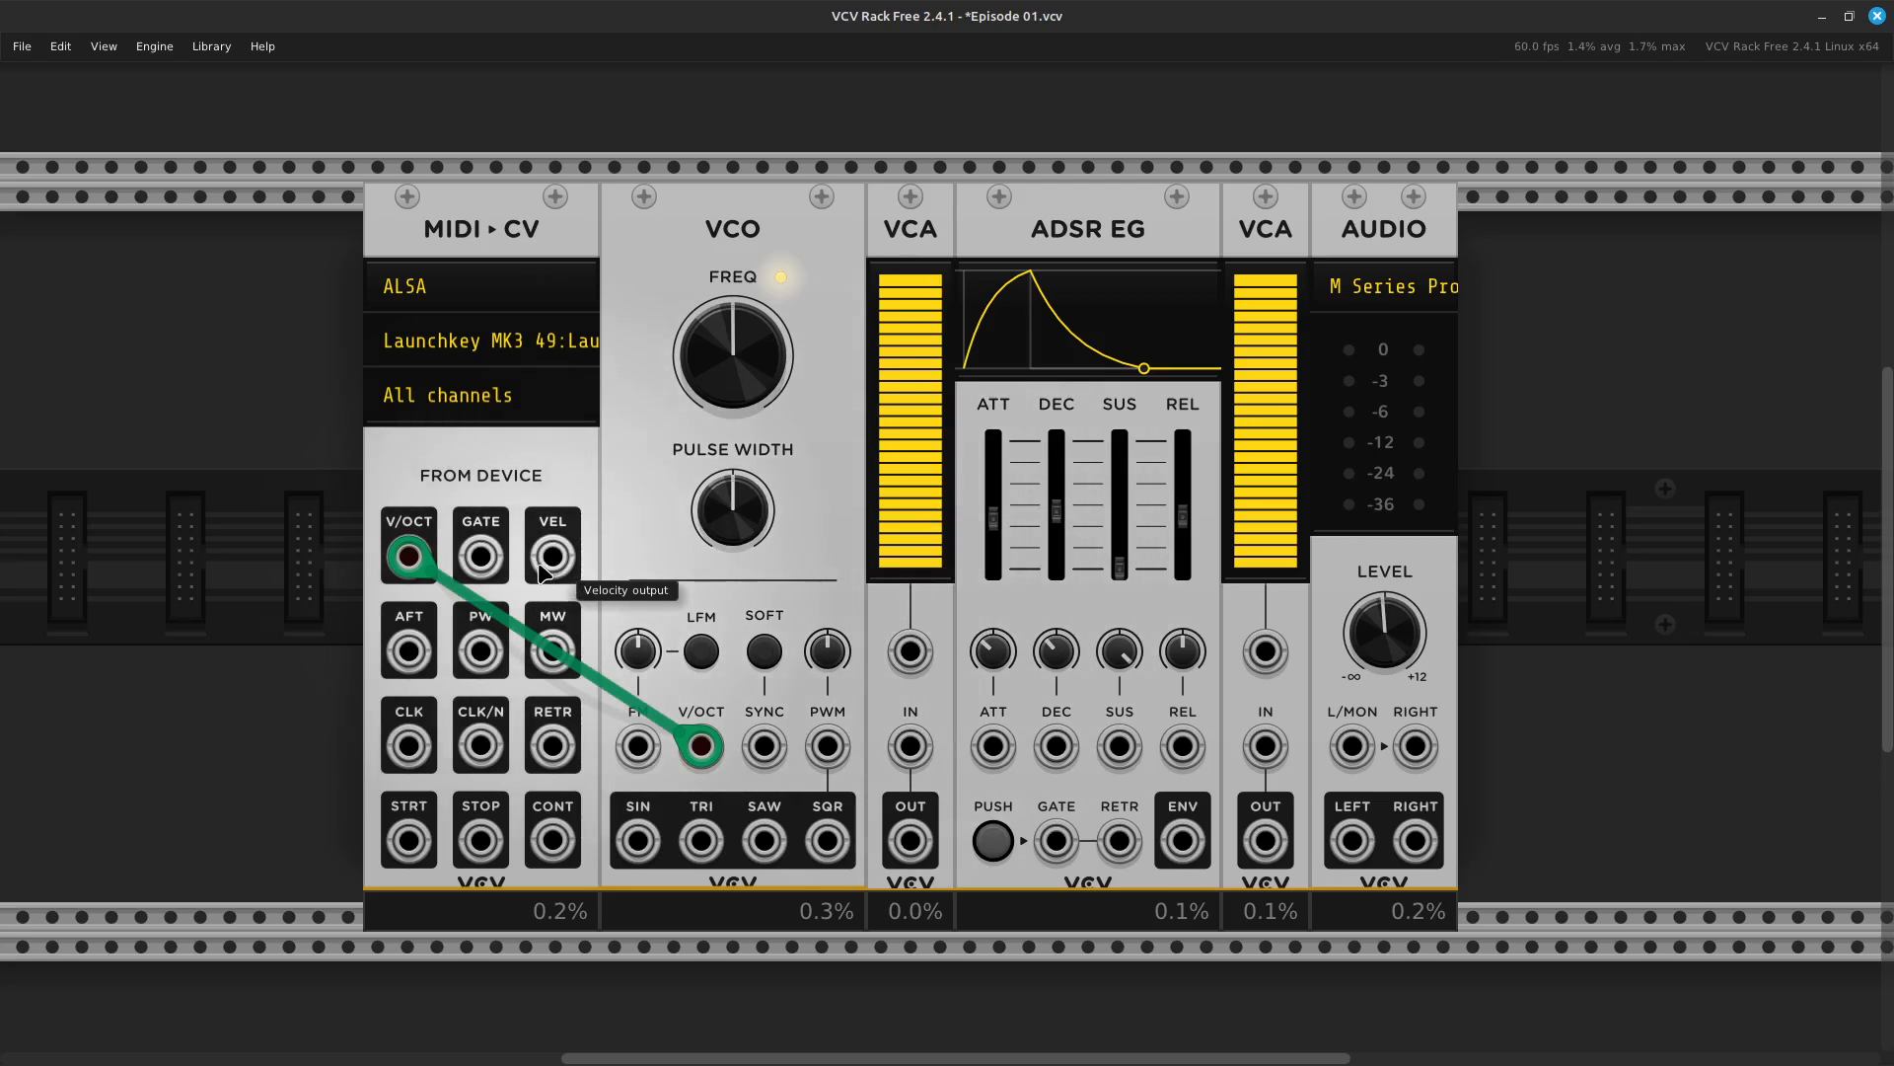
# Patch MIDI-CV's VEL output into the new VCA's level CV input and the VCO's SAW output into its IN
pyautogui.moveTo(544, 570); pyautogui.dragTo(916, 661)
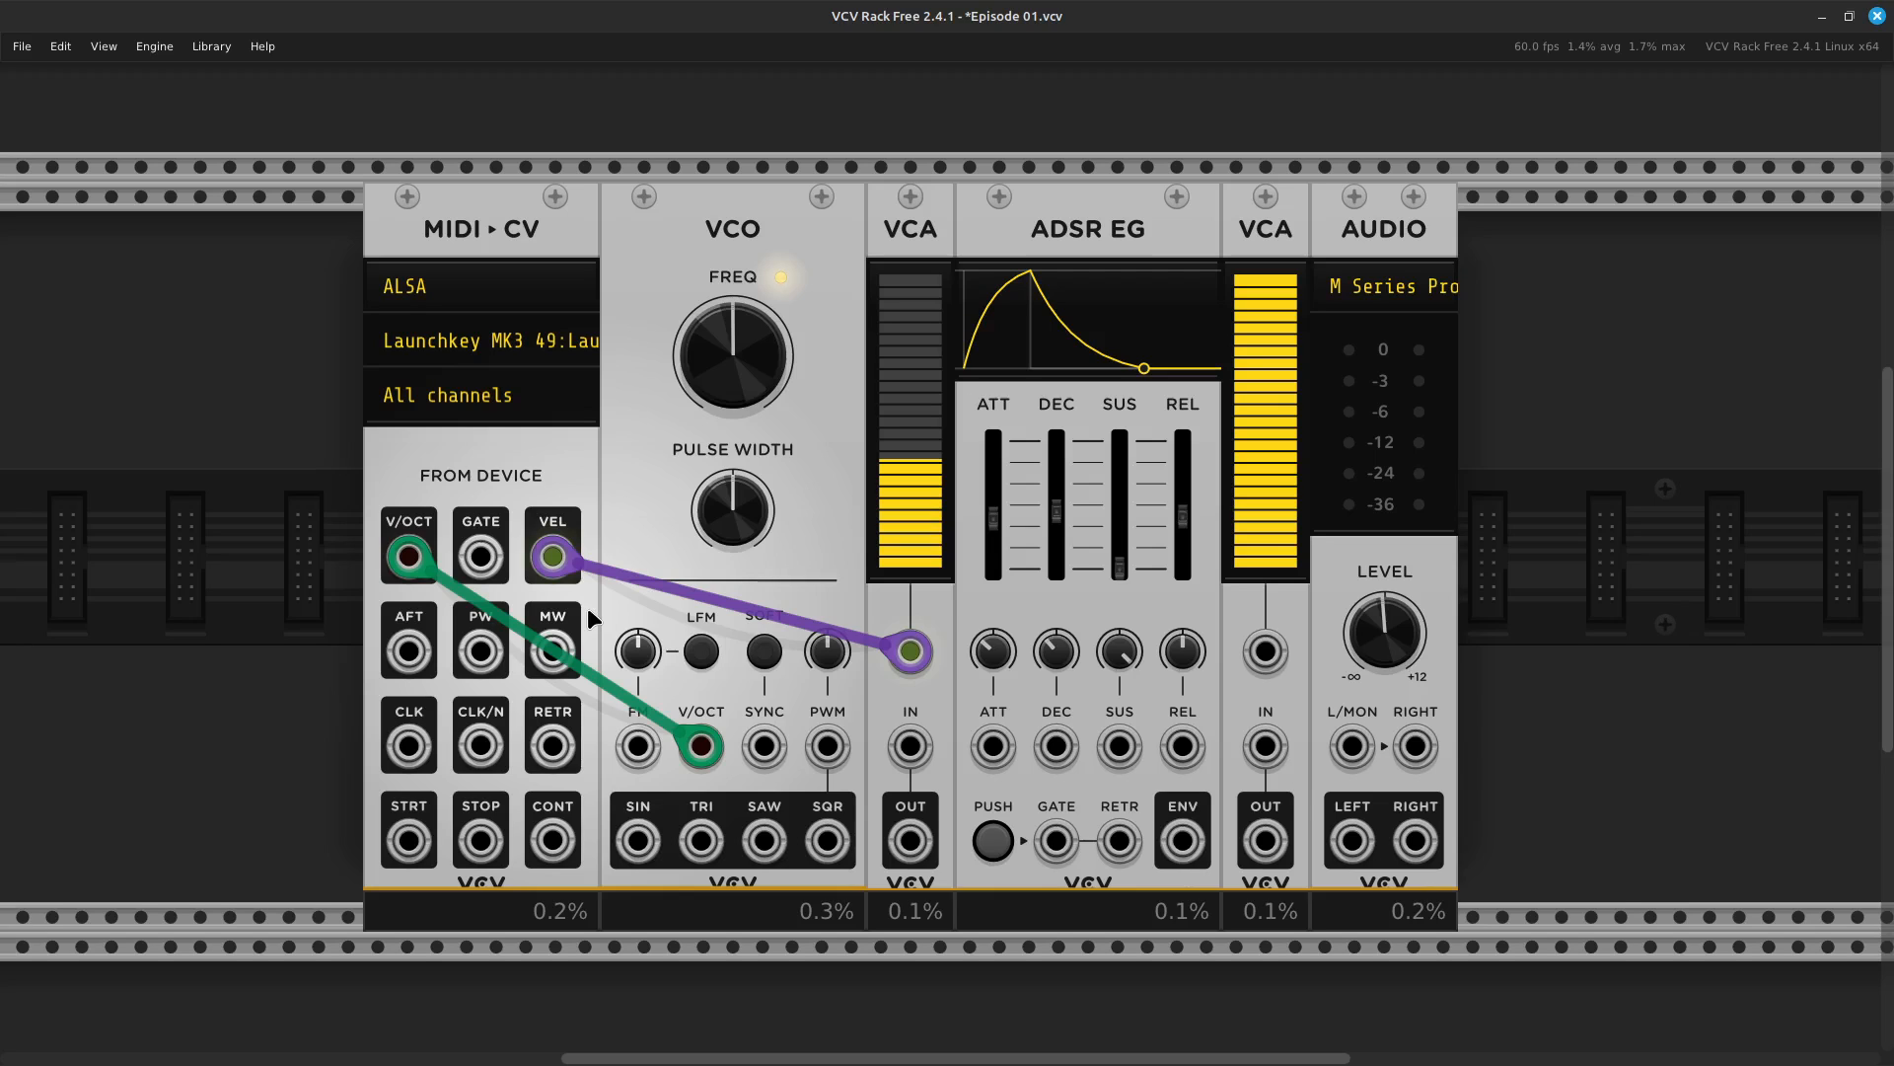
pyautogui.moveTo(596, 570)
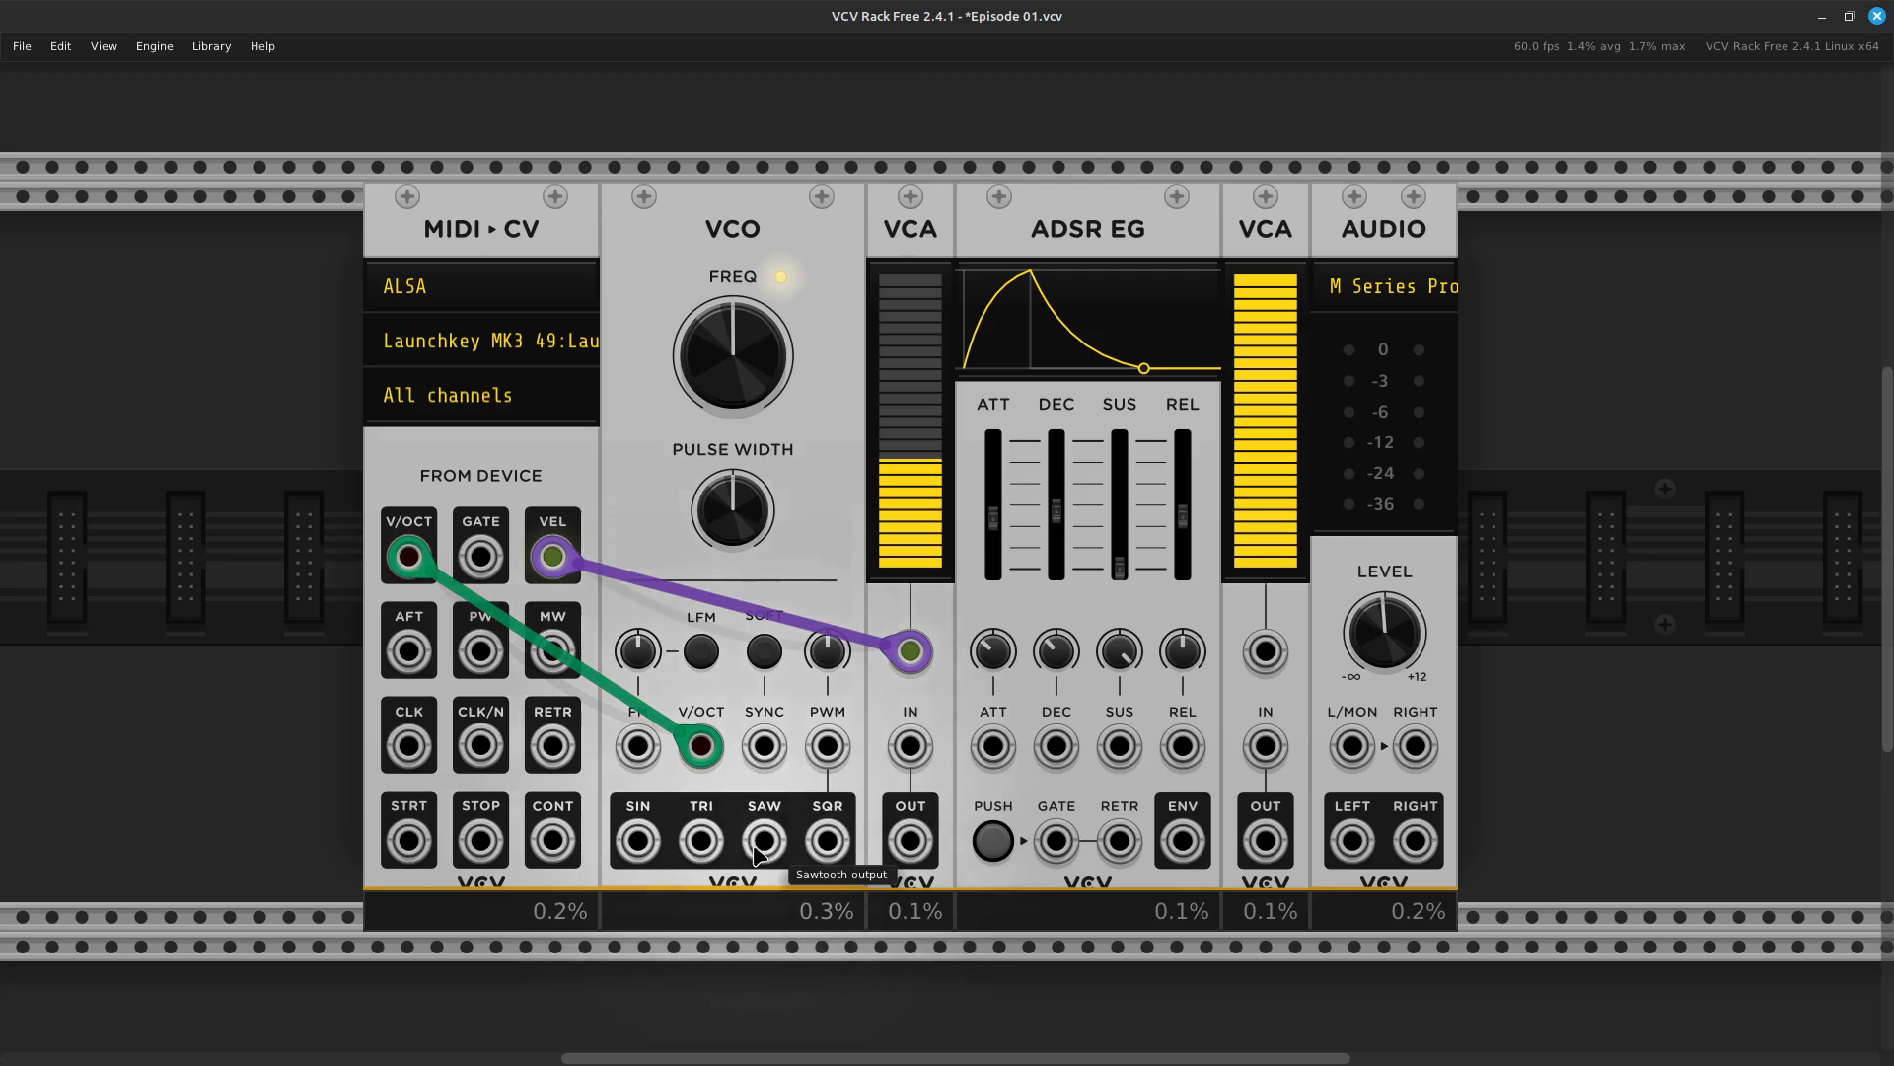
pyautogui.moveTo(761, 855); pyautogui.dragTo(915, 752)
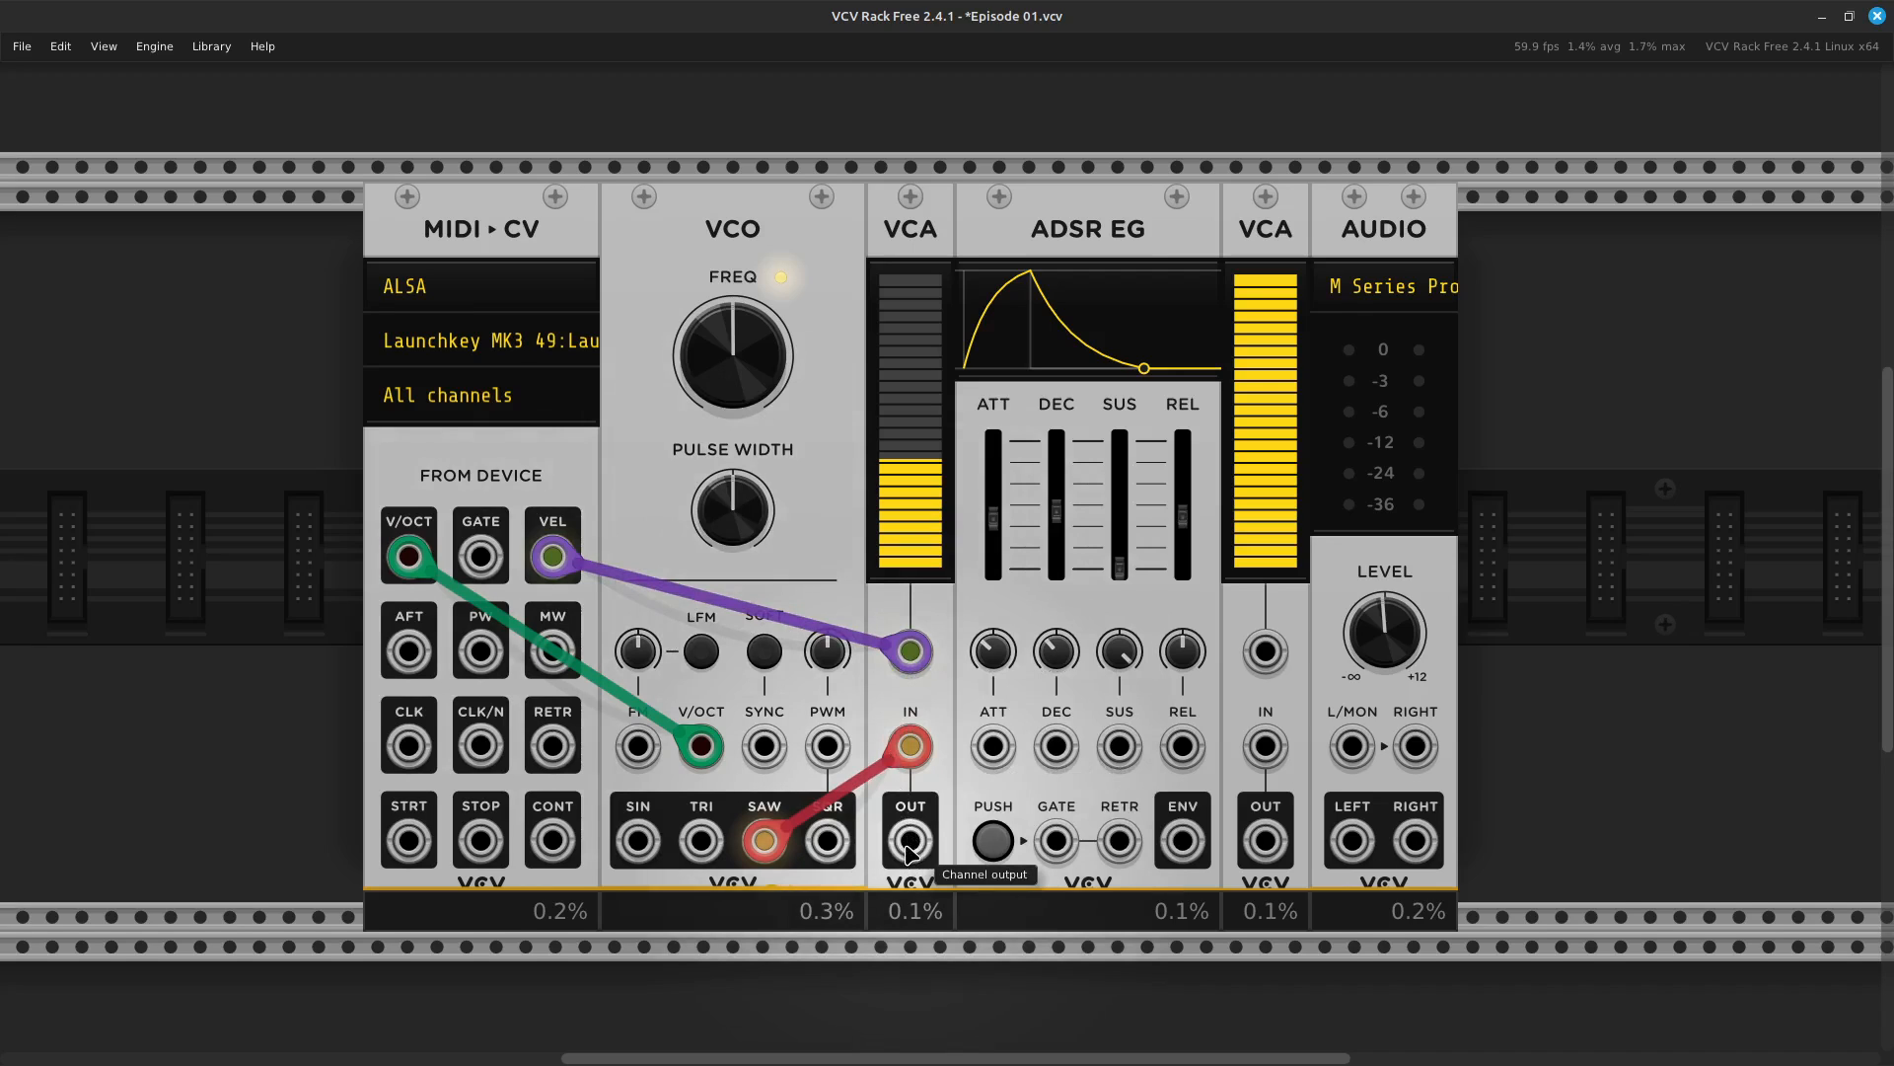
# Patch the new VCA's OUT into the AUDIO module's L/MON input and turn the audio level all the way down
pyautogui.moveTo(909, 848); pyautogui.dragTo(1352, 747)
pyautogui.moveTo(1418, 603); pyautogui.dragTo(1418, 687)
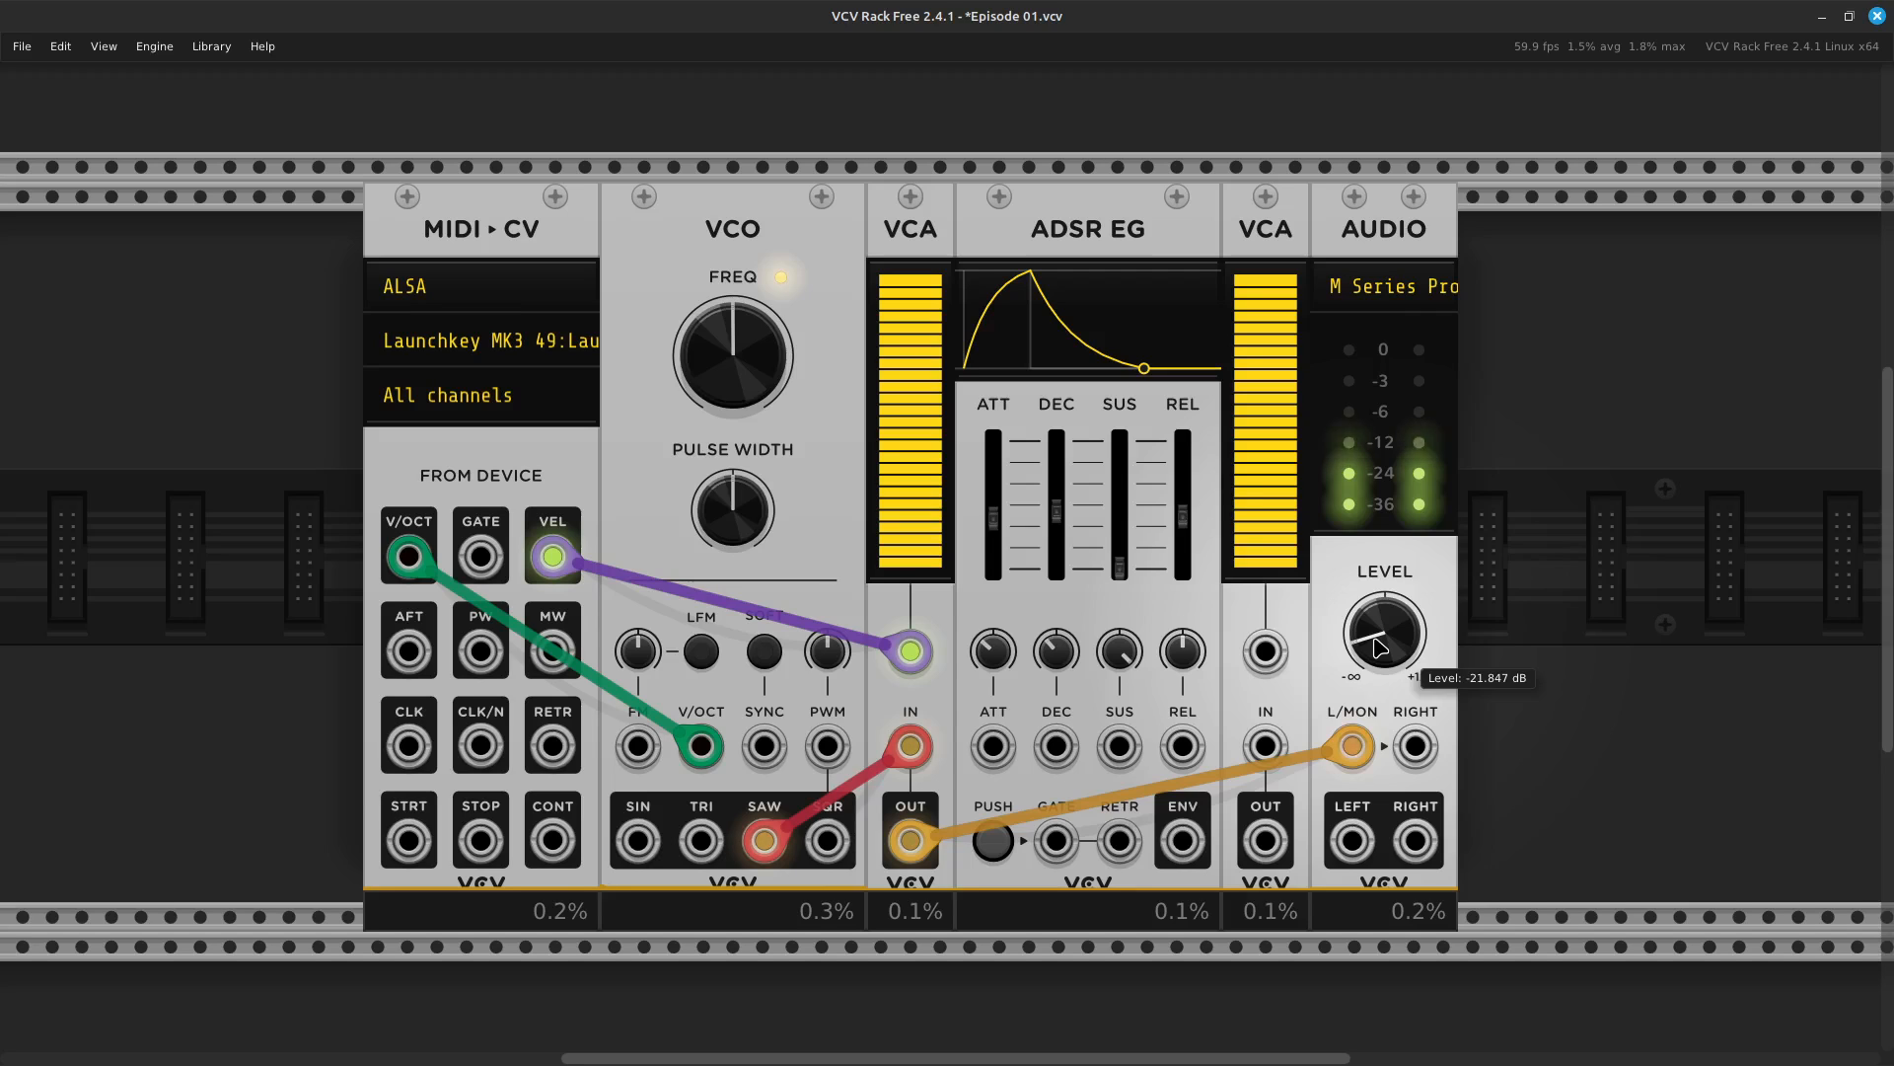
pyautogui.moveTo(1387, 667); pyautogui.dragTo(1386, 760)
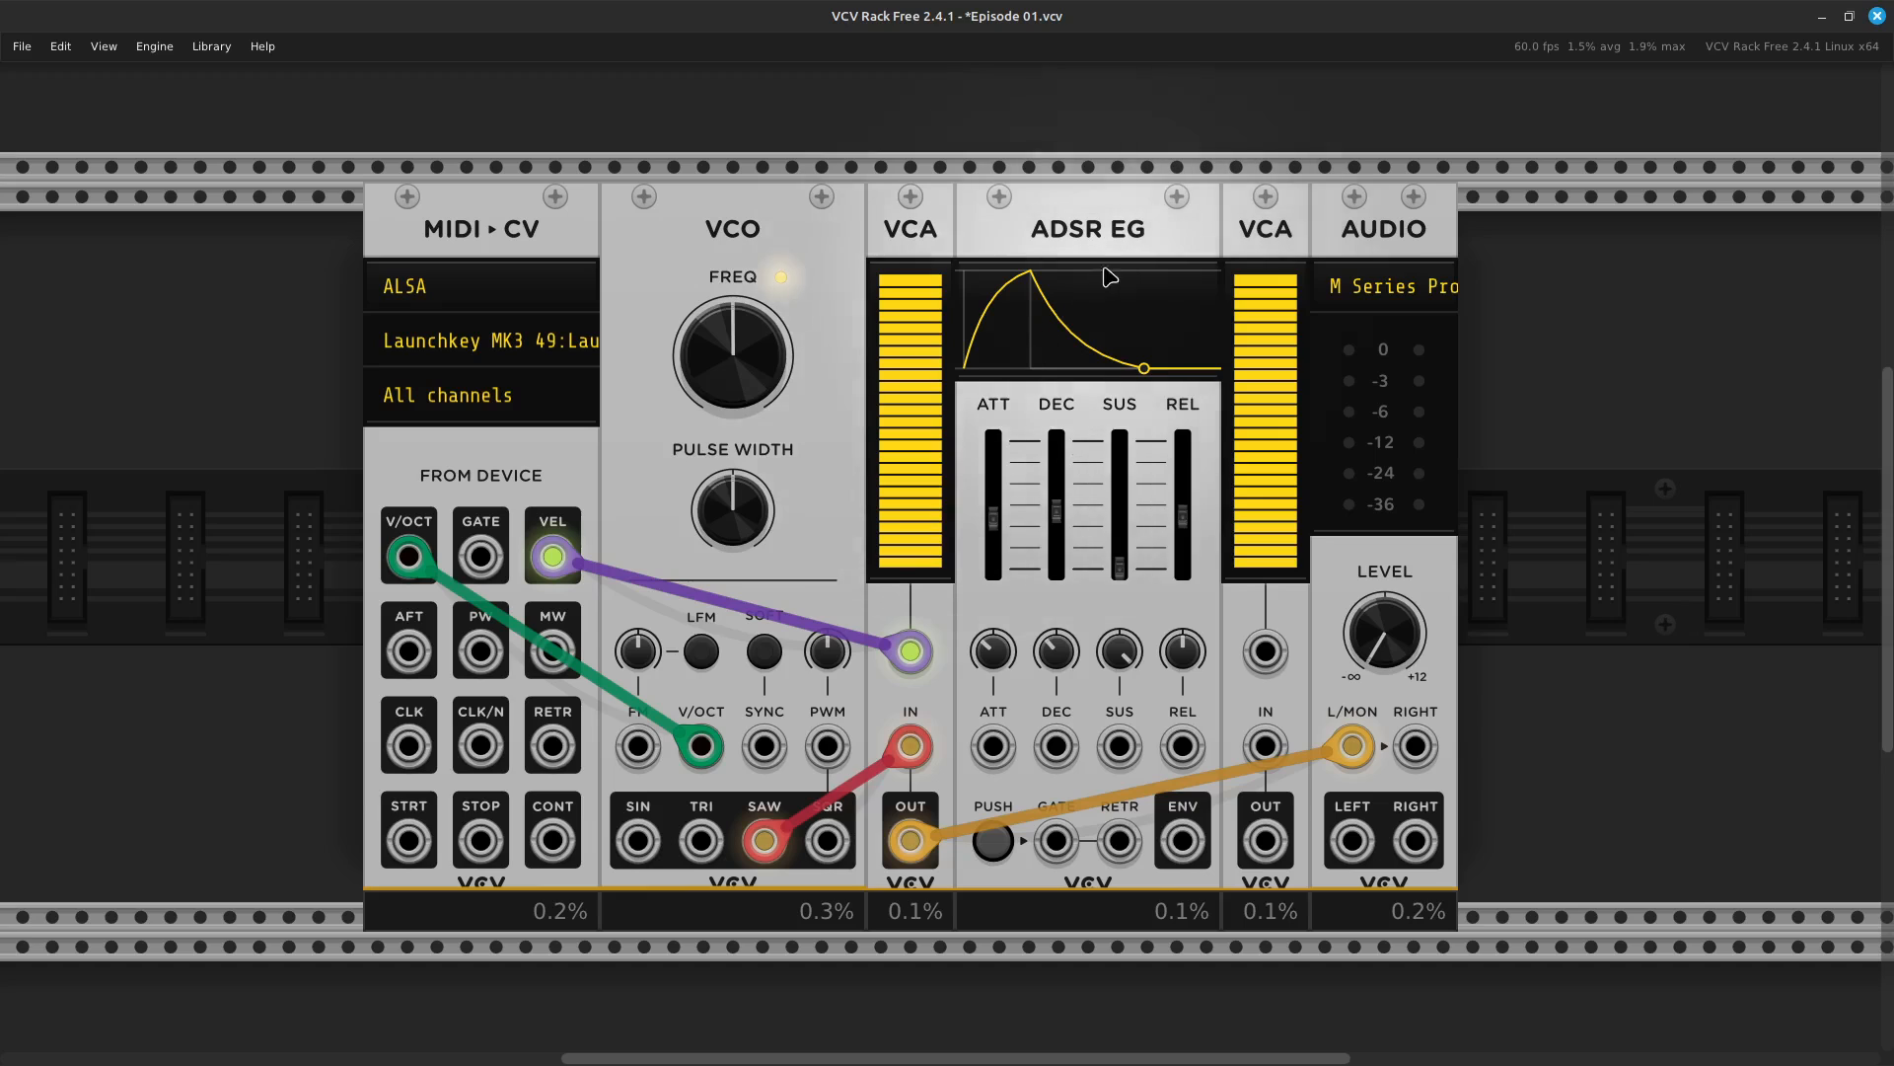
pyautogui.moveTo(1018, 444)
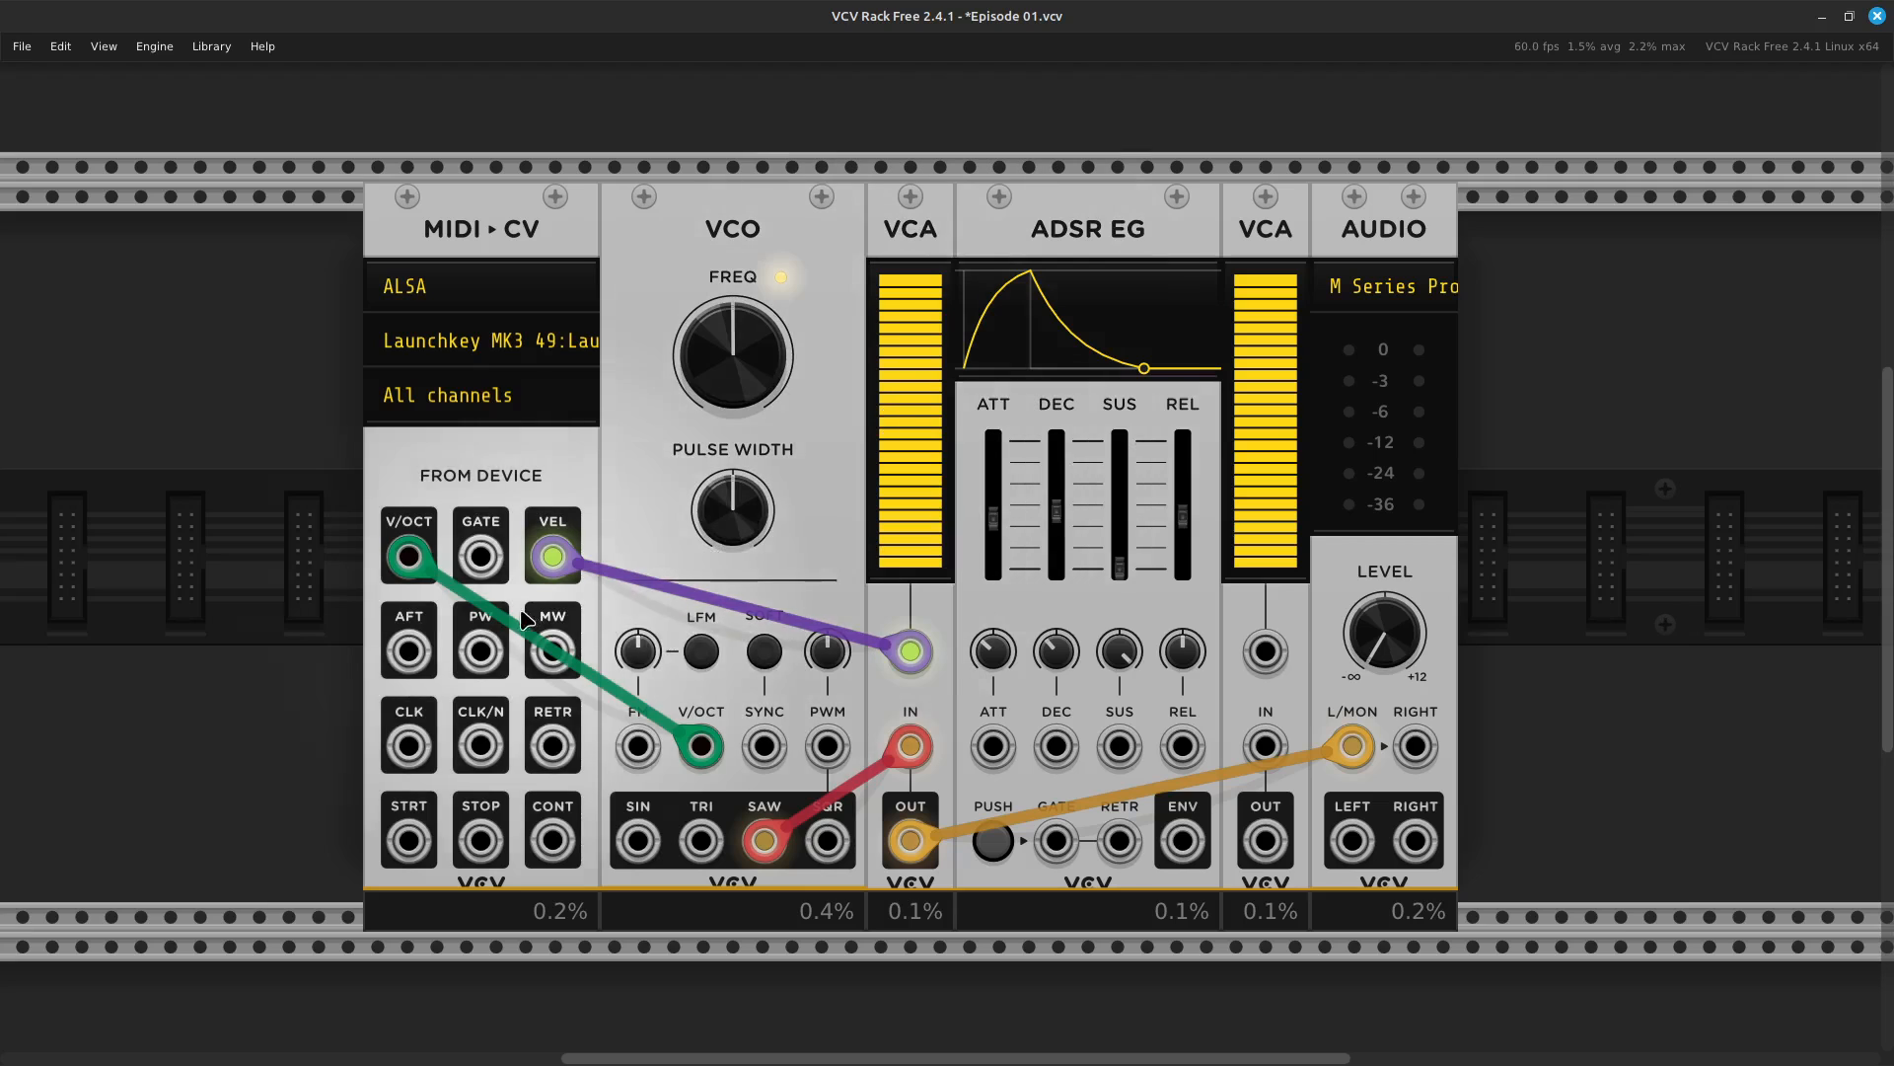
# Patch MIDI-CV's GATE output into the ADSR EG's GATE input and raise the envelope's sustain to 34.8%
pyautogui.moveTo(474, 568); pyautogui.dragTo(952, 770)
pyautogui.moveTo(1023, 821); pyautogui.dragTo(1058, 841)
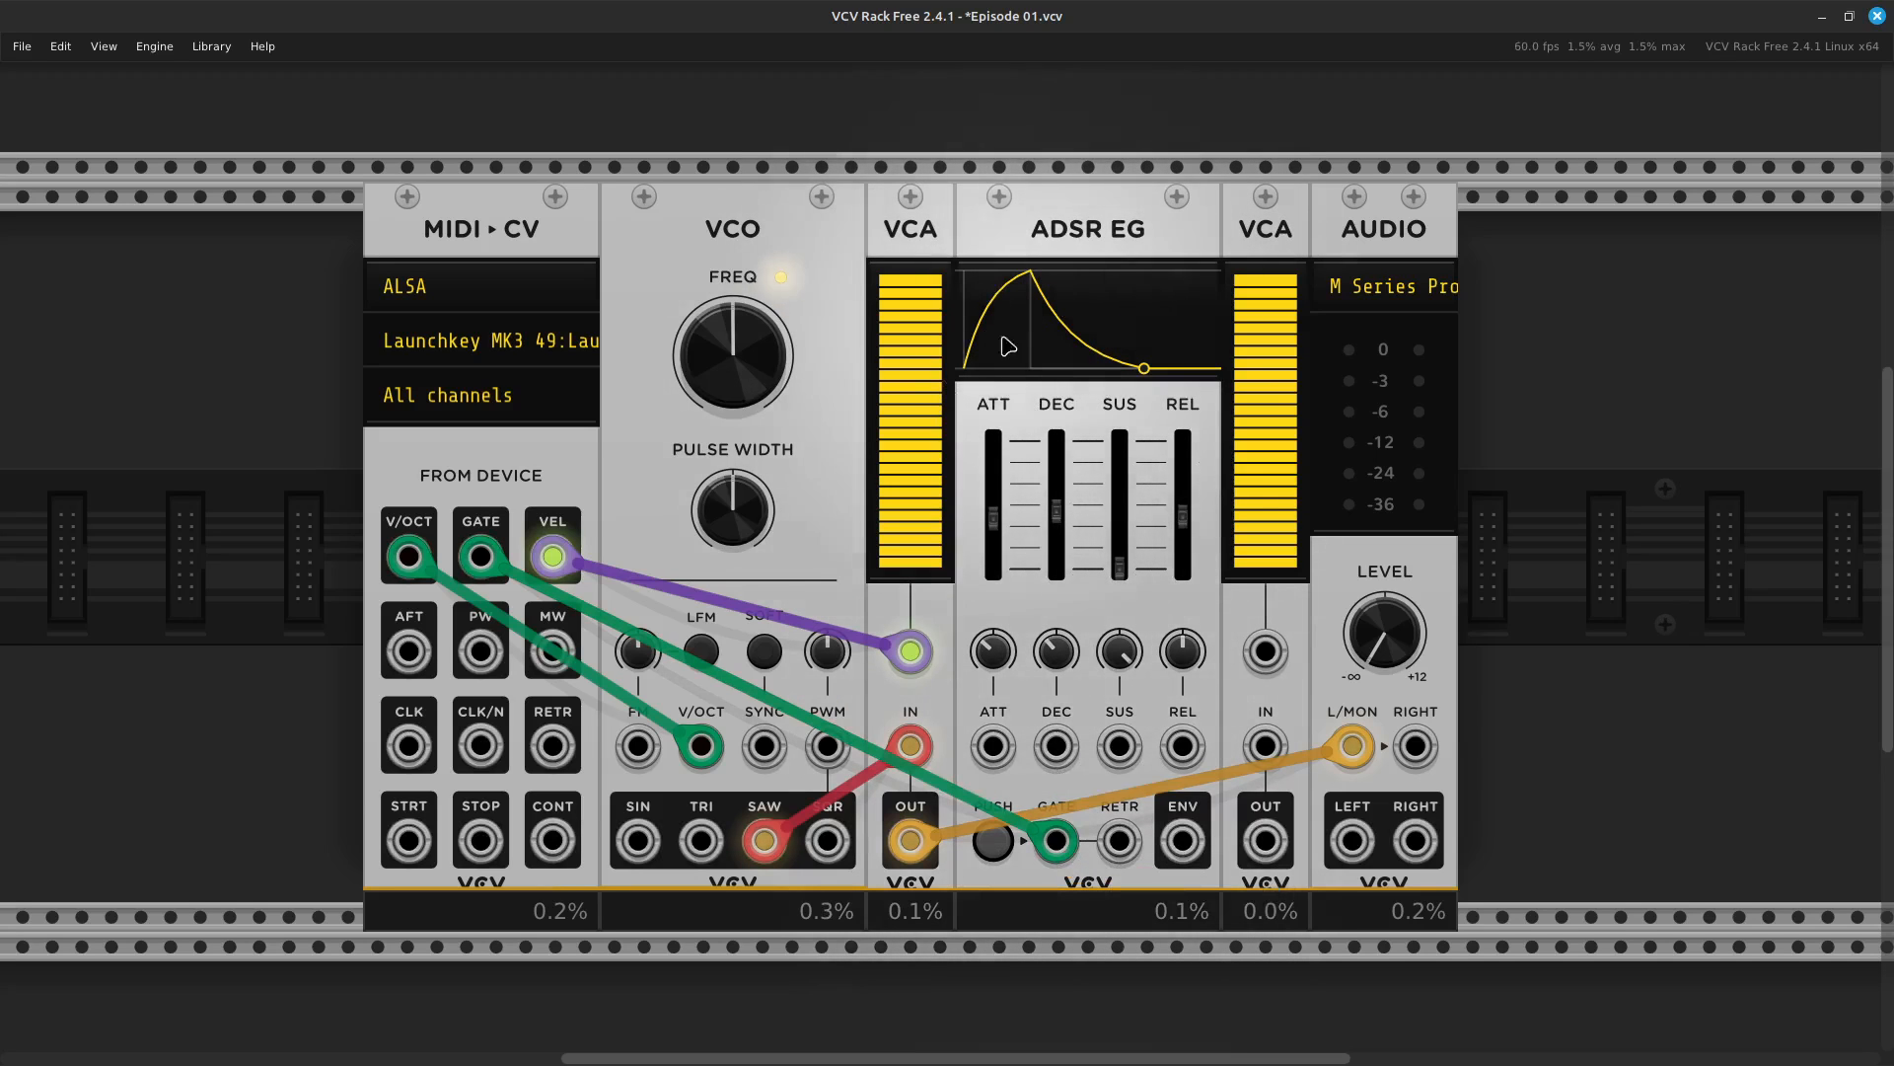
pyautogui.moveTo(902, 454)
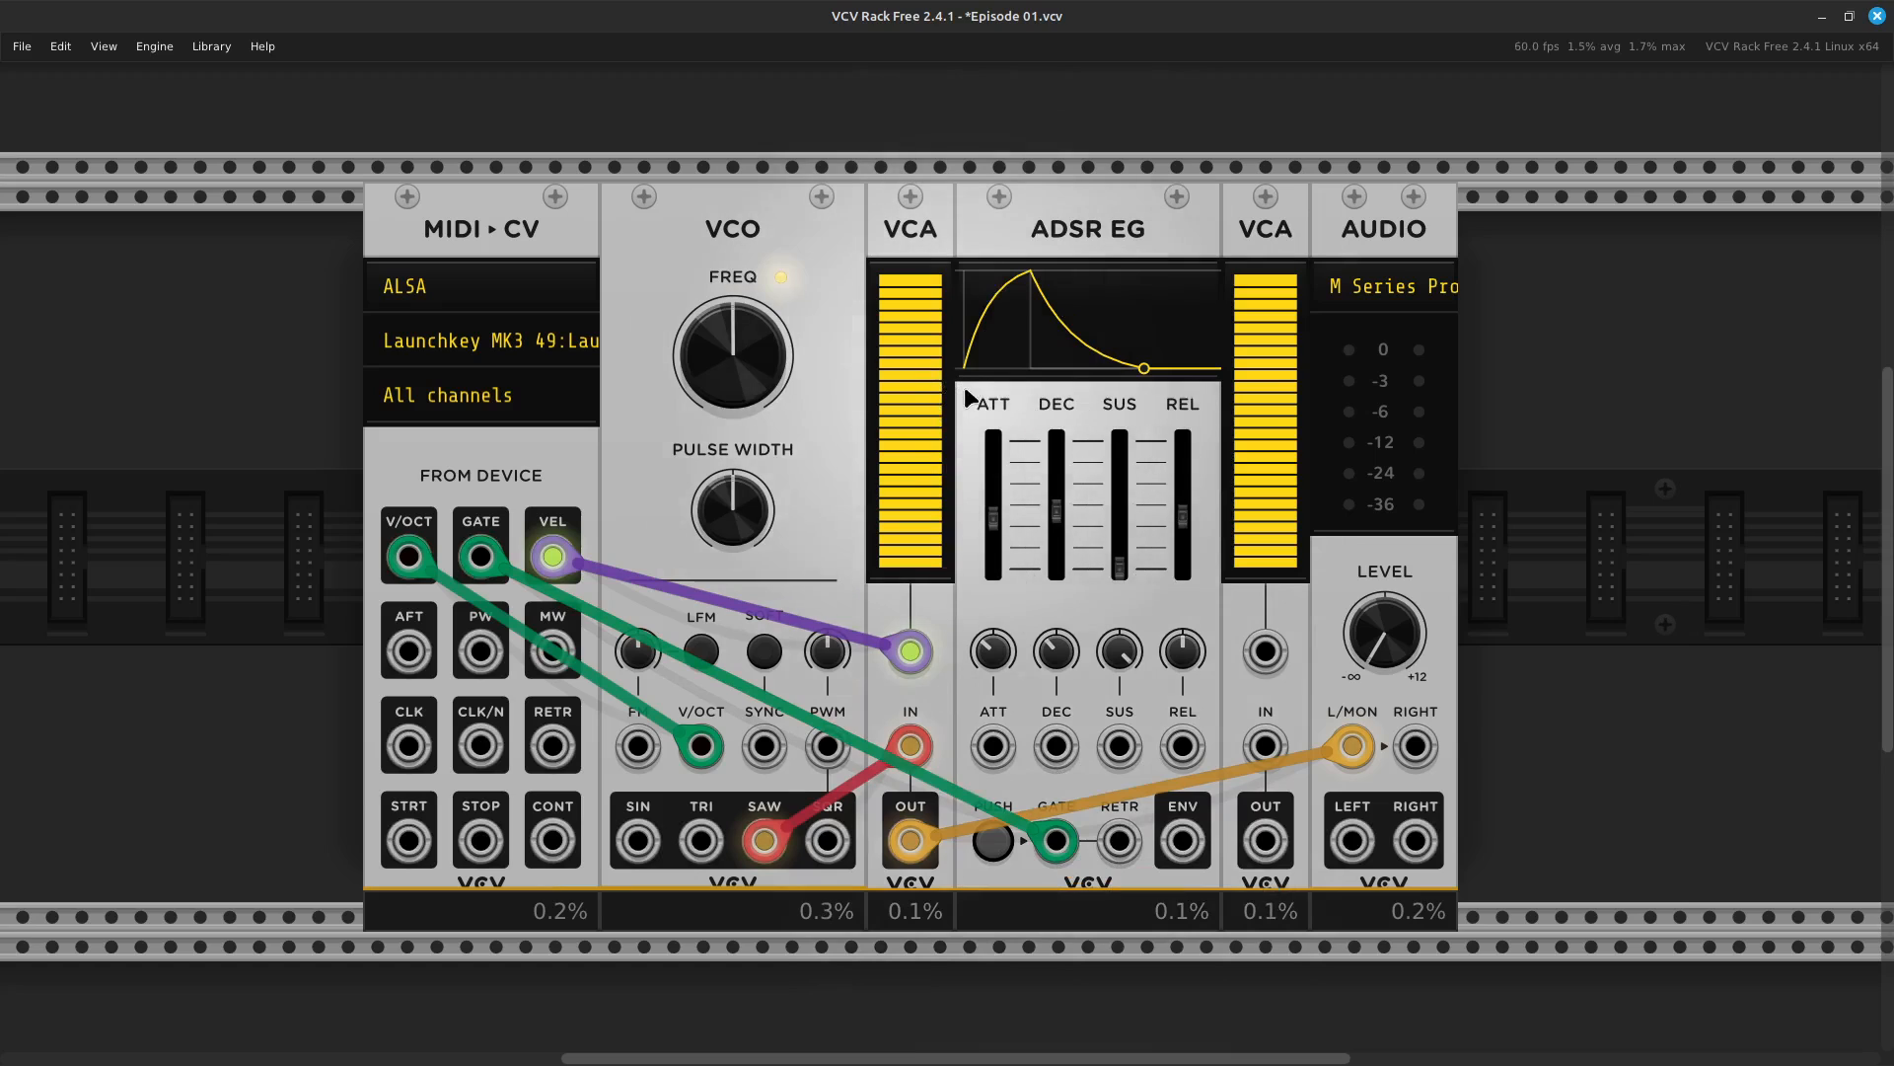
pyautogui.moveTo(987, 528)
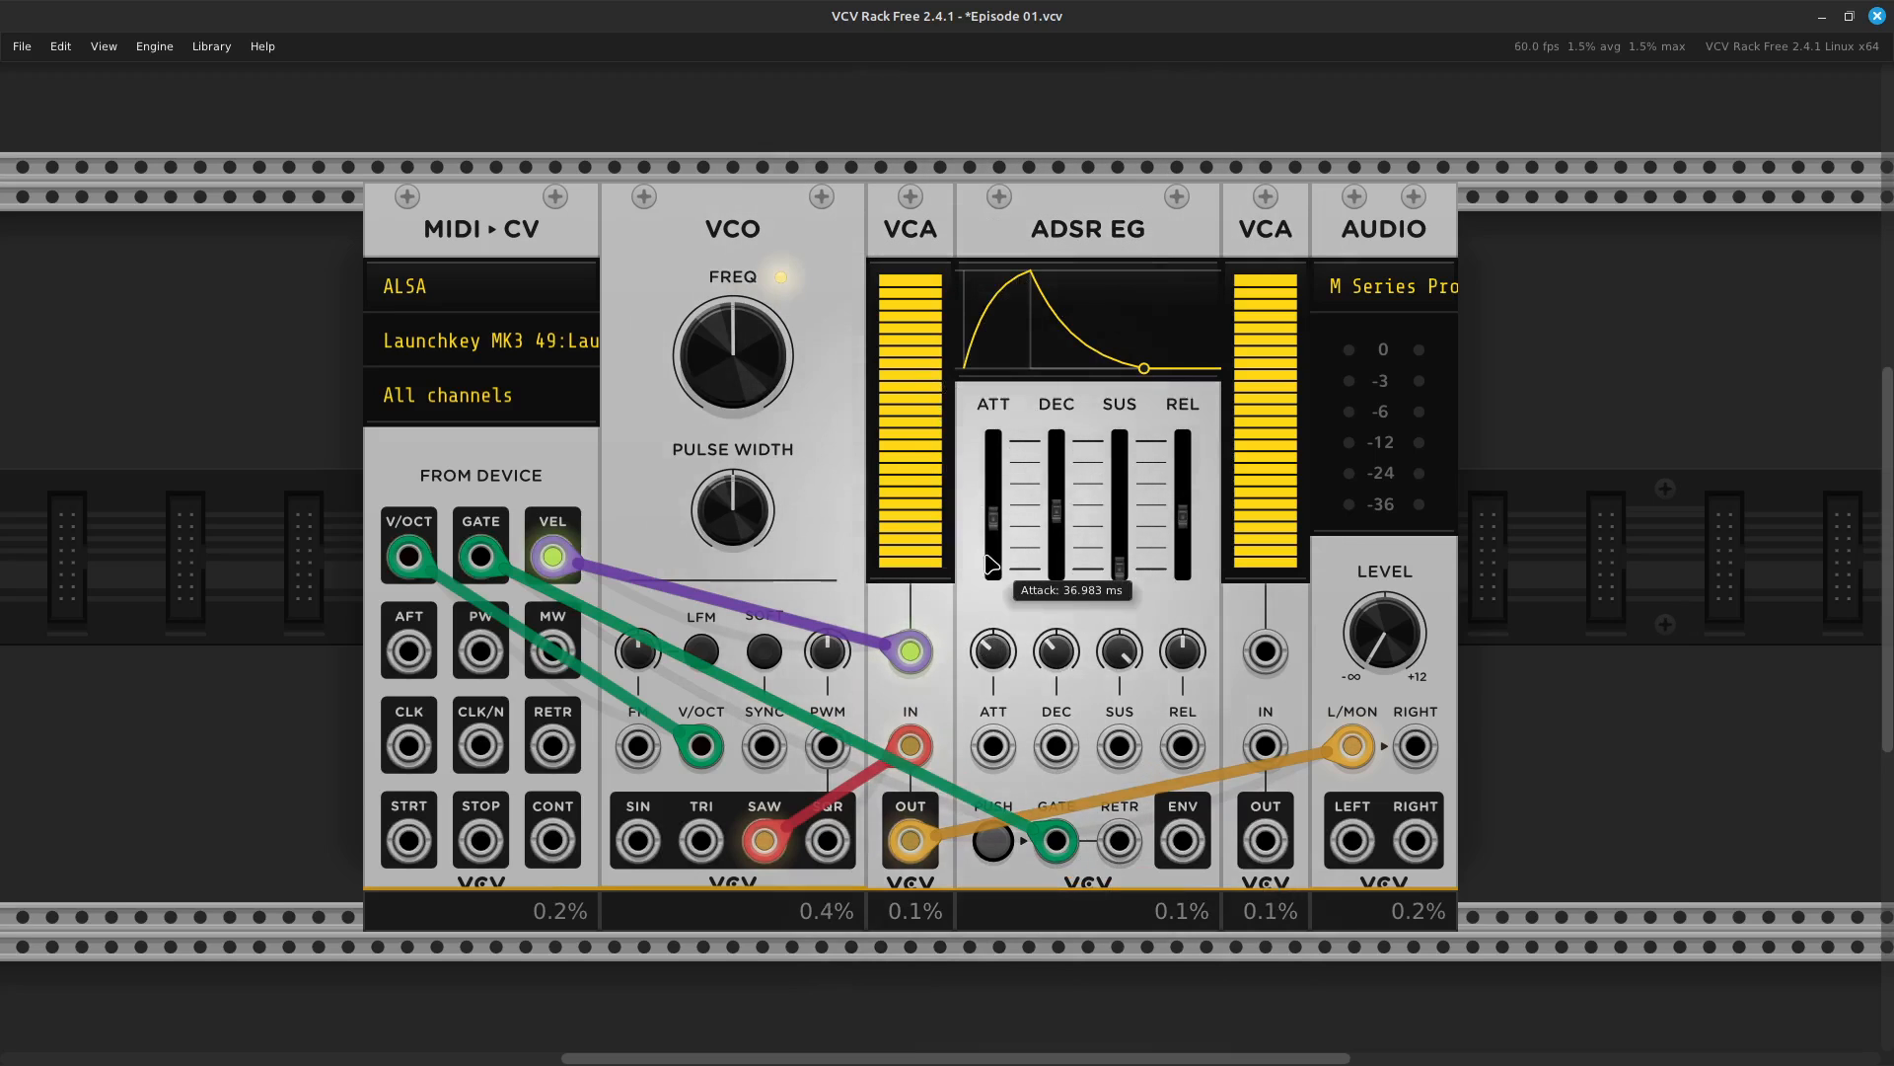
pyautogui.moveTo(920, 364)
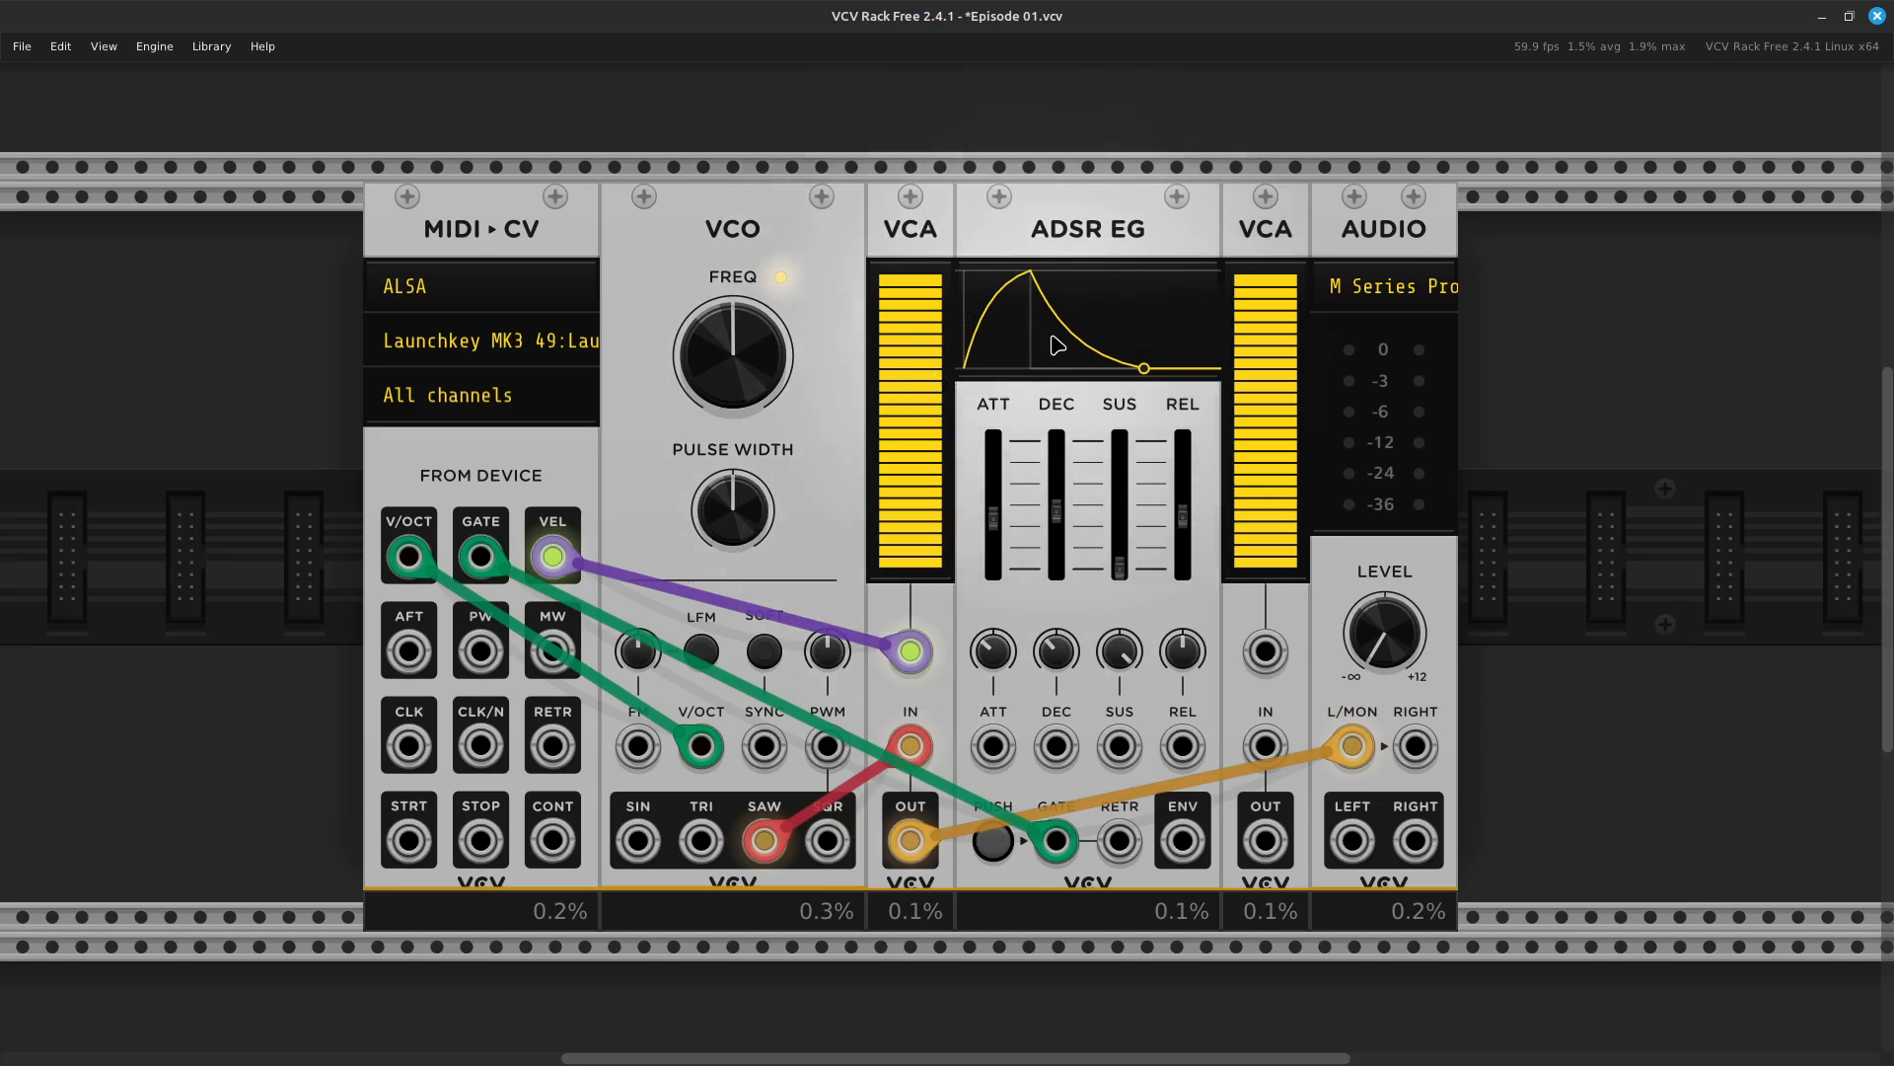
pyautogui.moveTo(1118, 555)
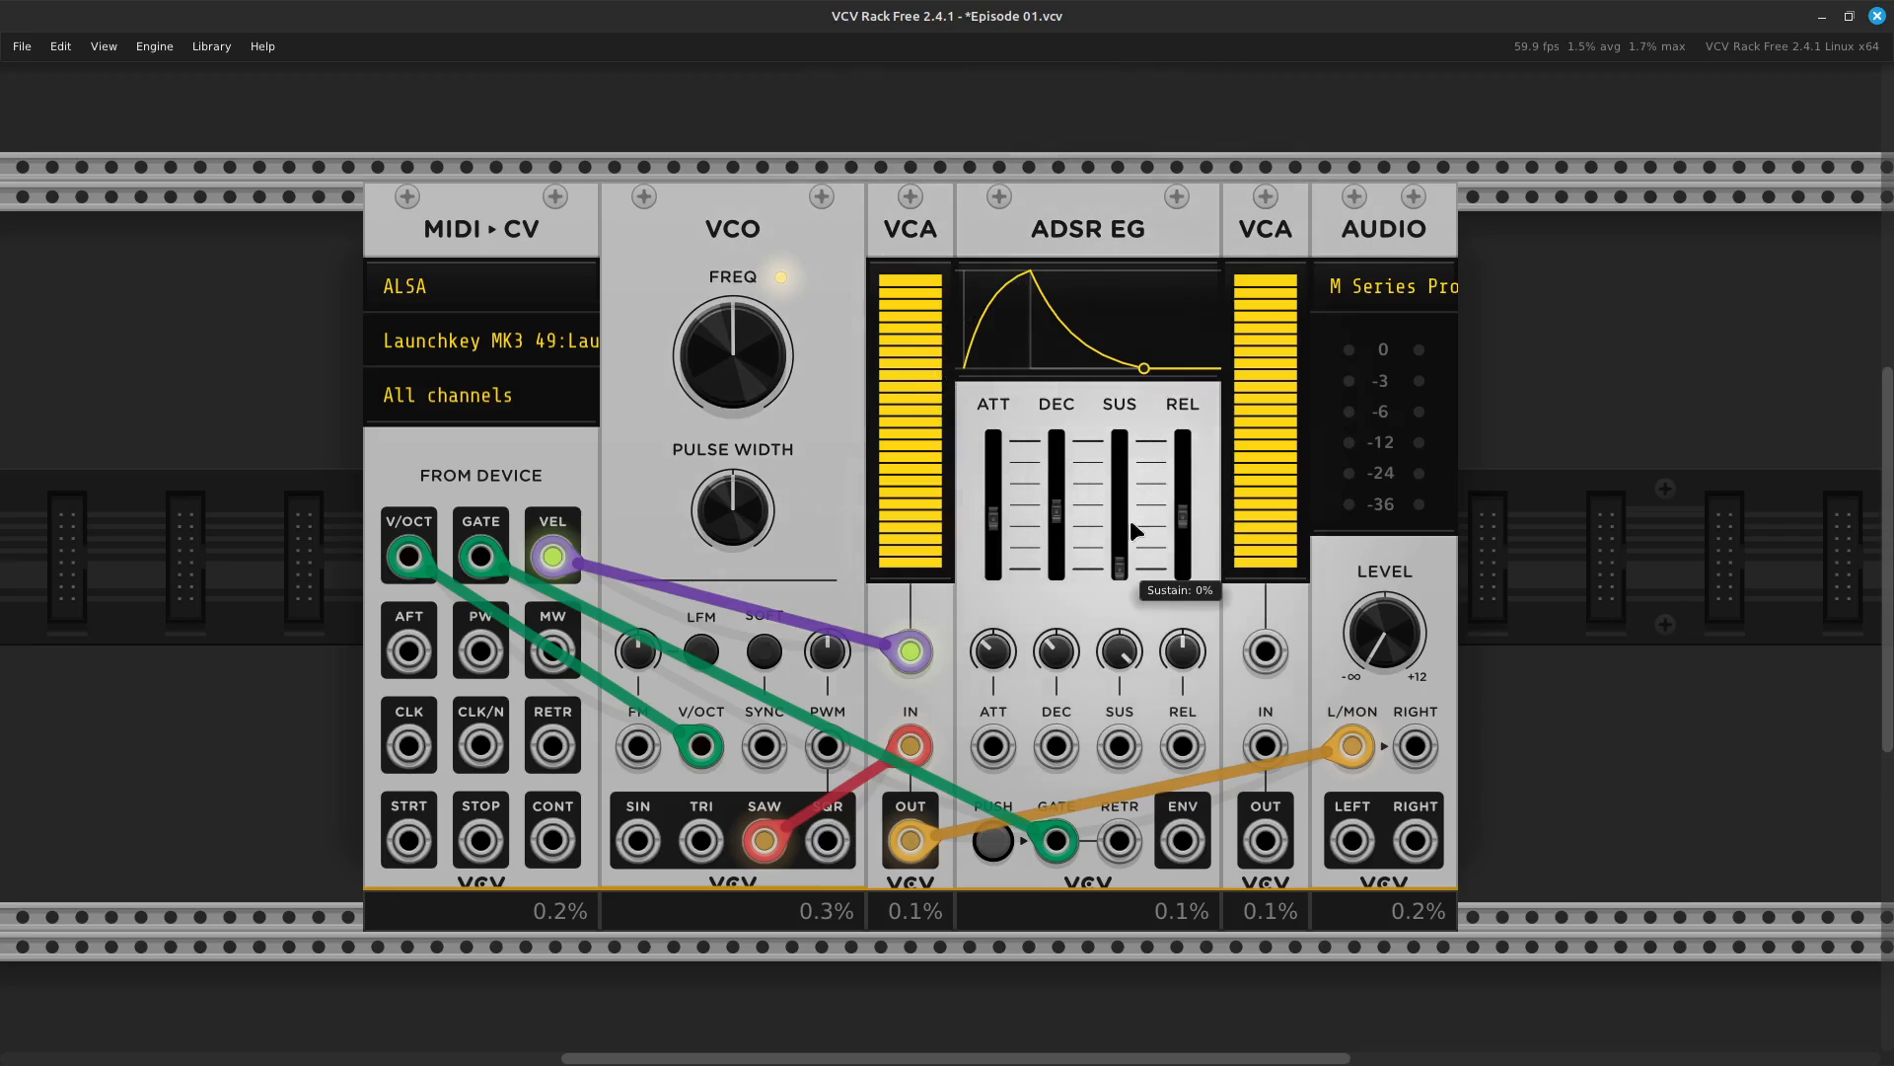
pyautogui.moveTo(1118, 554); pyautogui.dragTo(1183, 531)
pyautogui.moveTo(1181, 559)
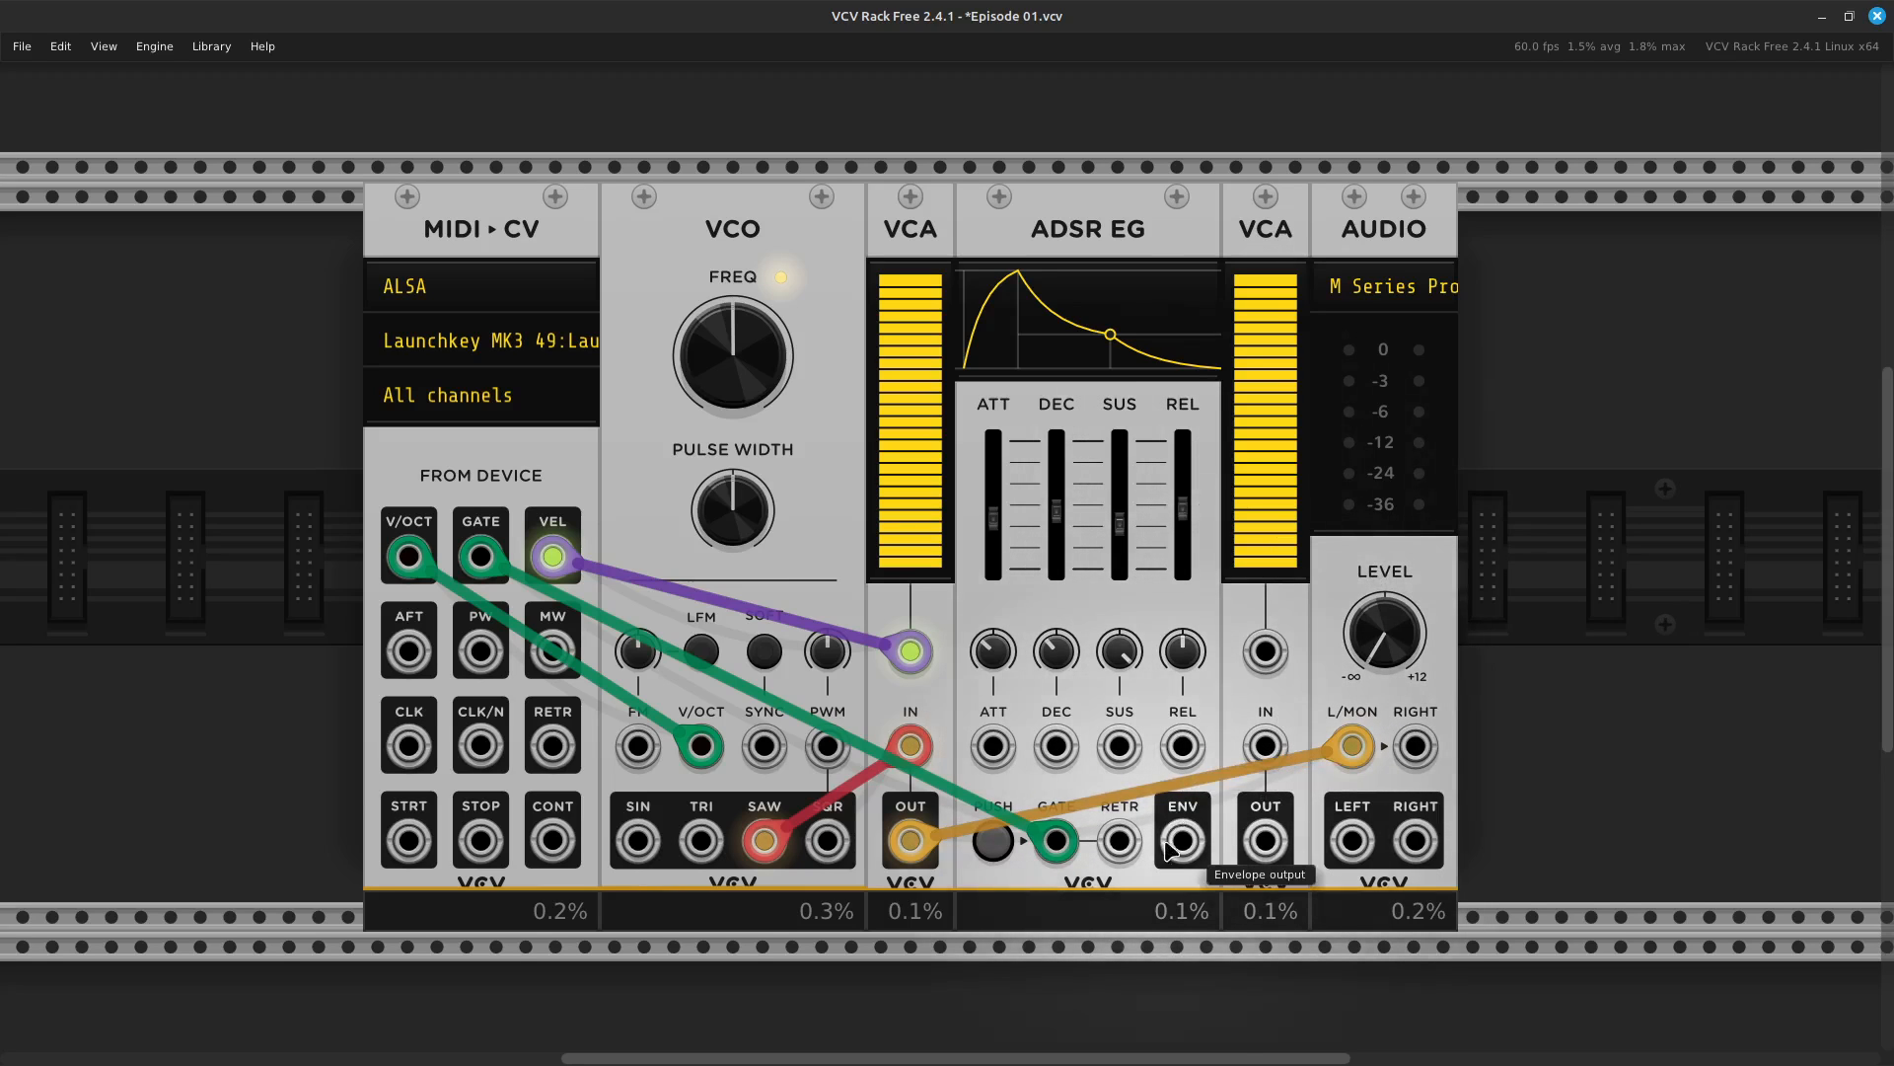
# Patch the ADSR EG's ENV output into the level CV input of the VCA next to the AUDIO module
pyautogui.moveTo(1179, 846); pyautogui.dragTo(1270, 665)
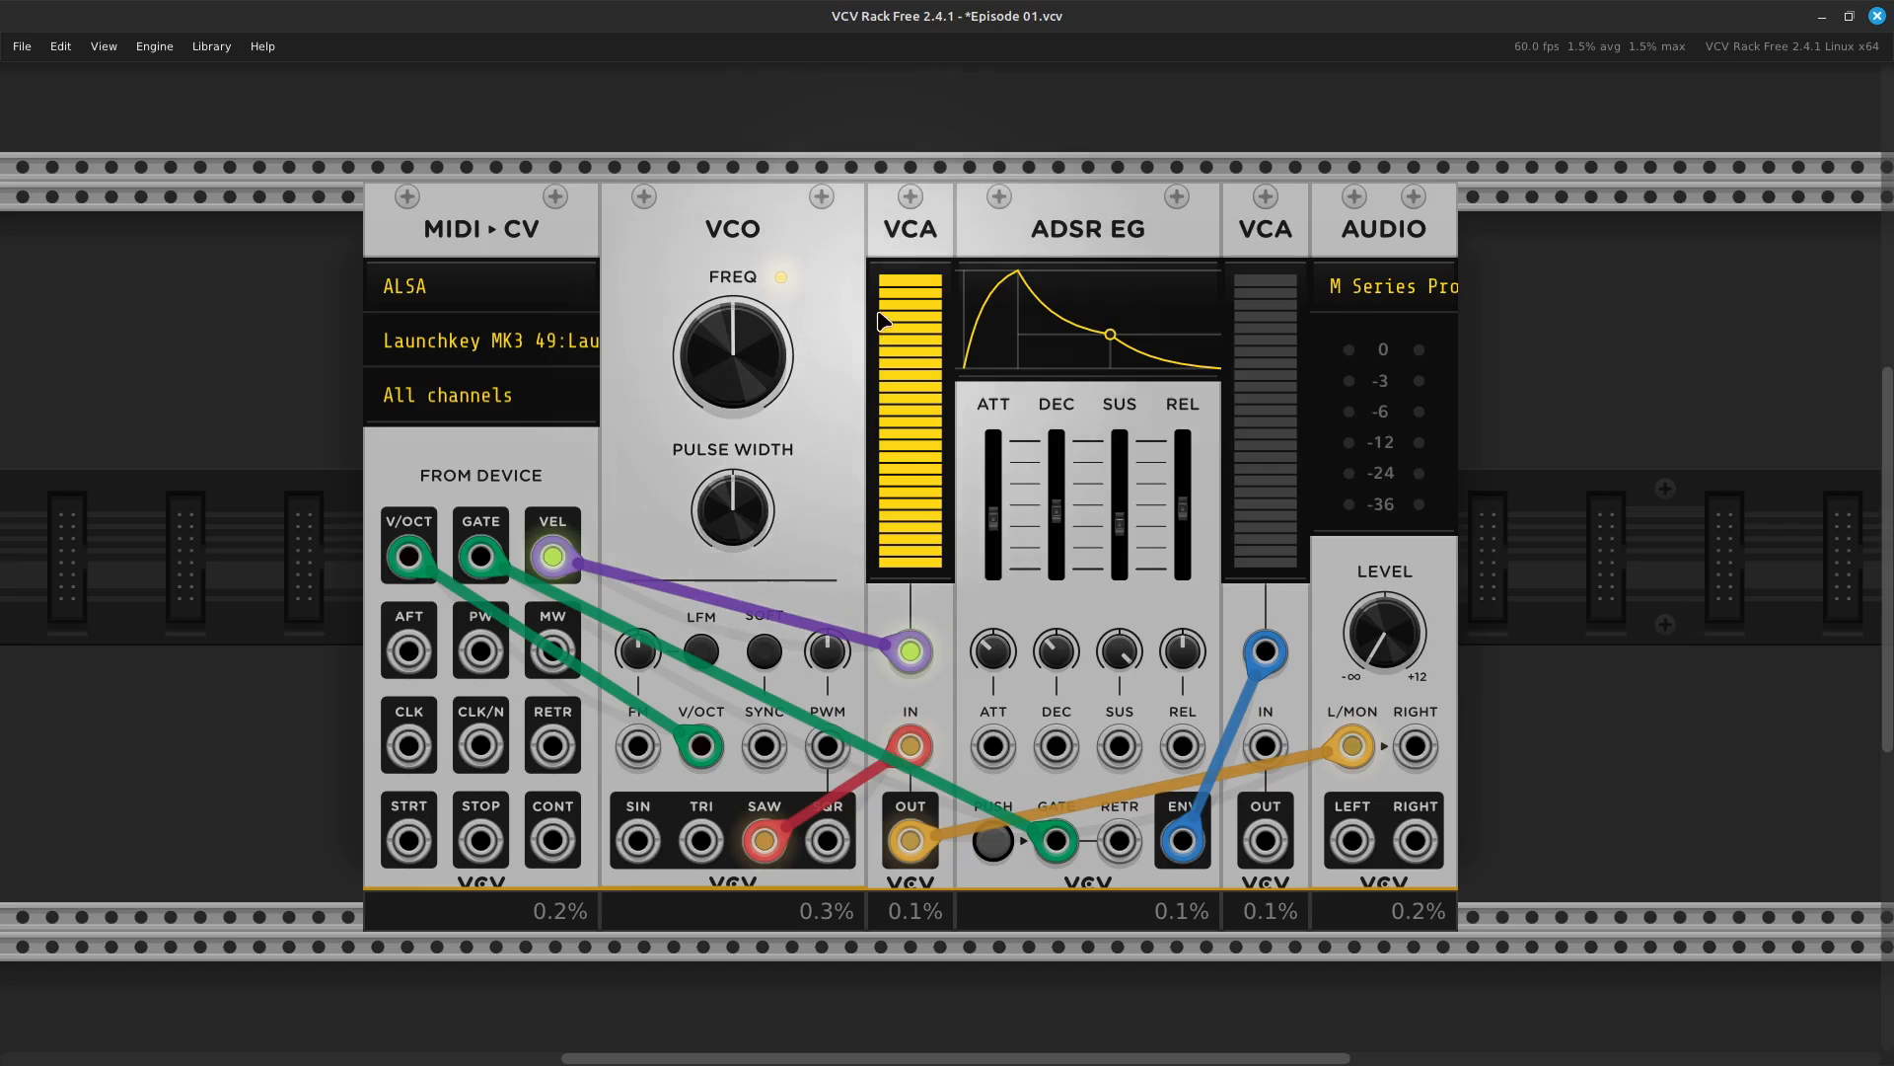
pyautogui.moveTo(887, 299)
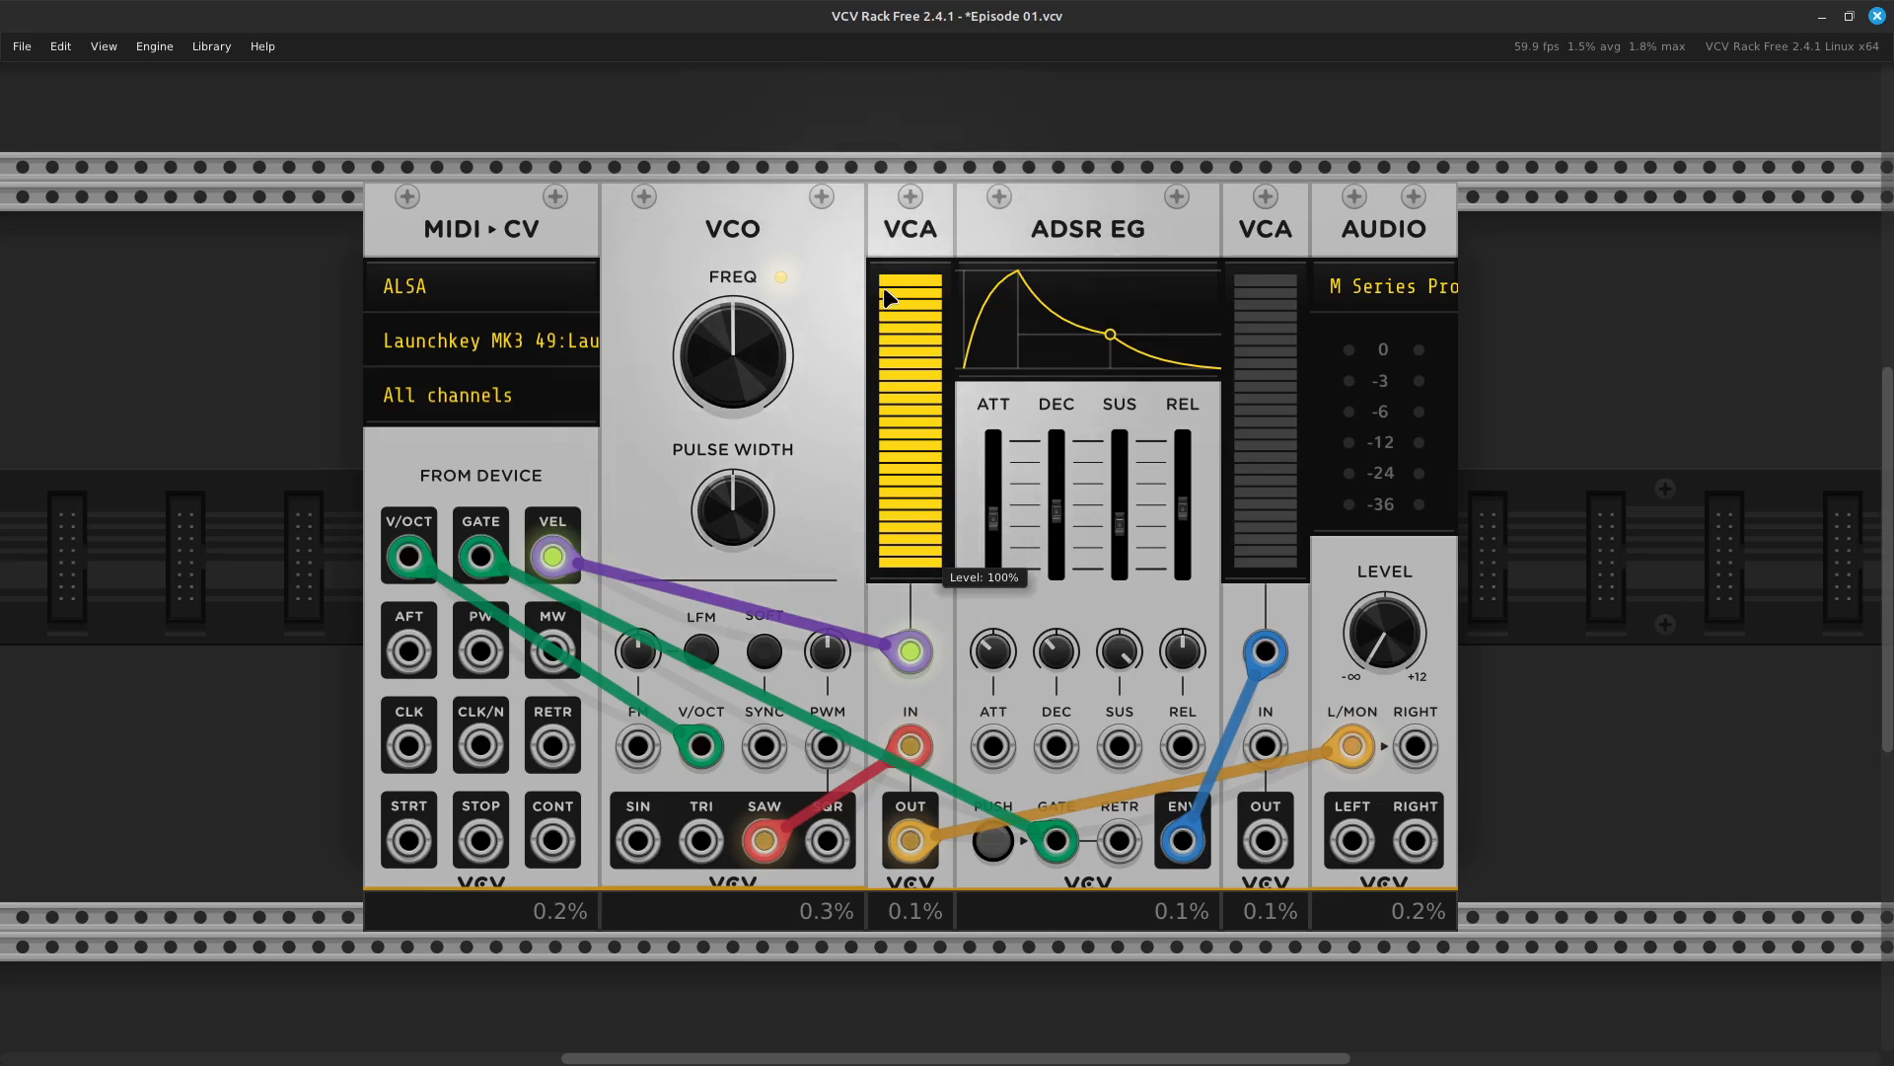
pyautogui.moveTo(887, 478)
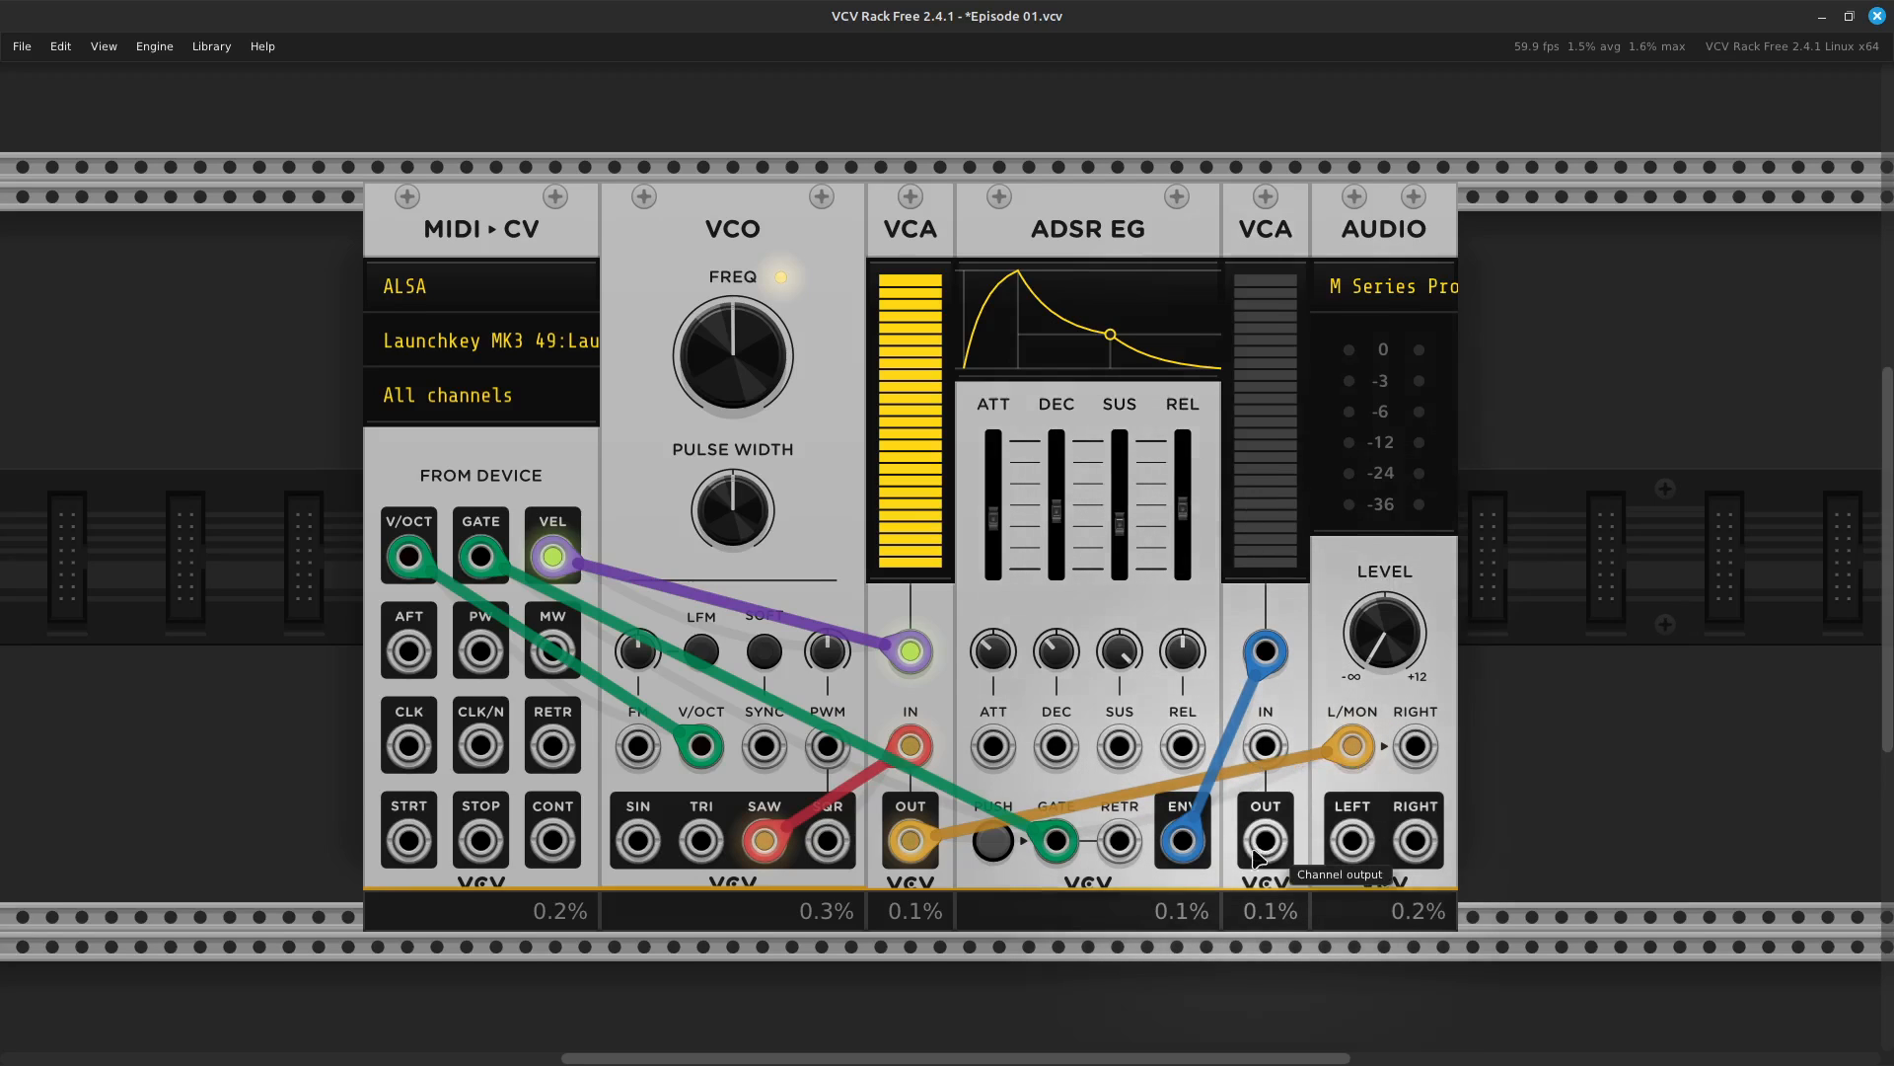
# Replace the cable in AUDIO's L/MON input with one from the second VCA's OUT and raise the audio level to about 0.29 dB
pyautogui.moveTo(1276, 816)
pyautogui.mouseDown()
pyautogui.moveTo(1367, 702)
pyautogui.moveTo(1382, 729)
pyautogui.moveTo(1267, 851)
pyautogui.mouseUp()
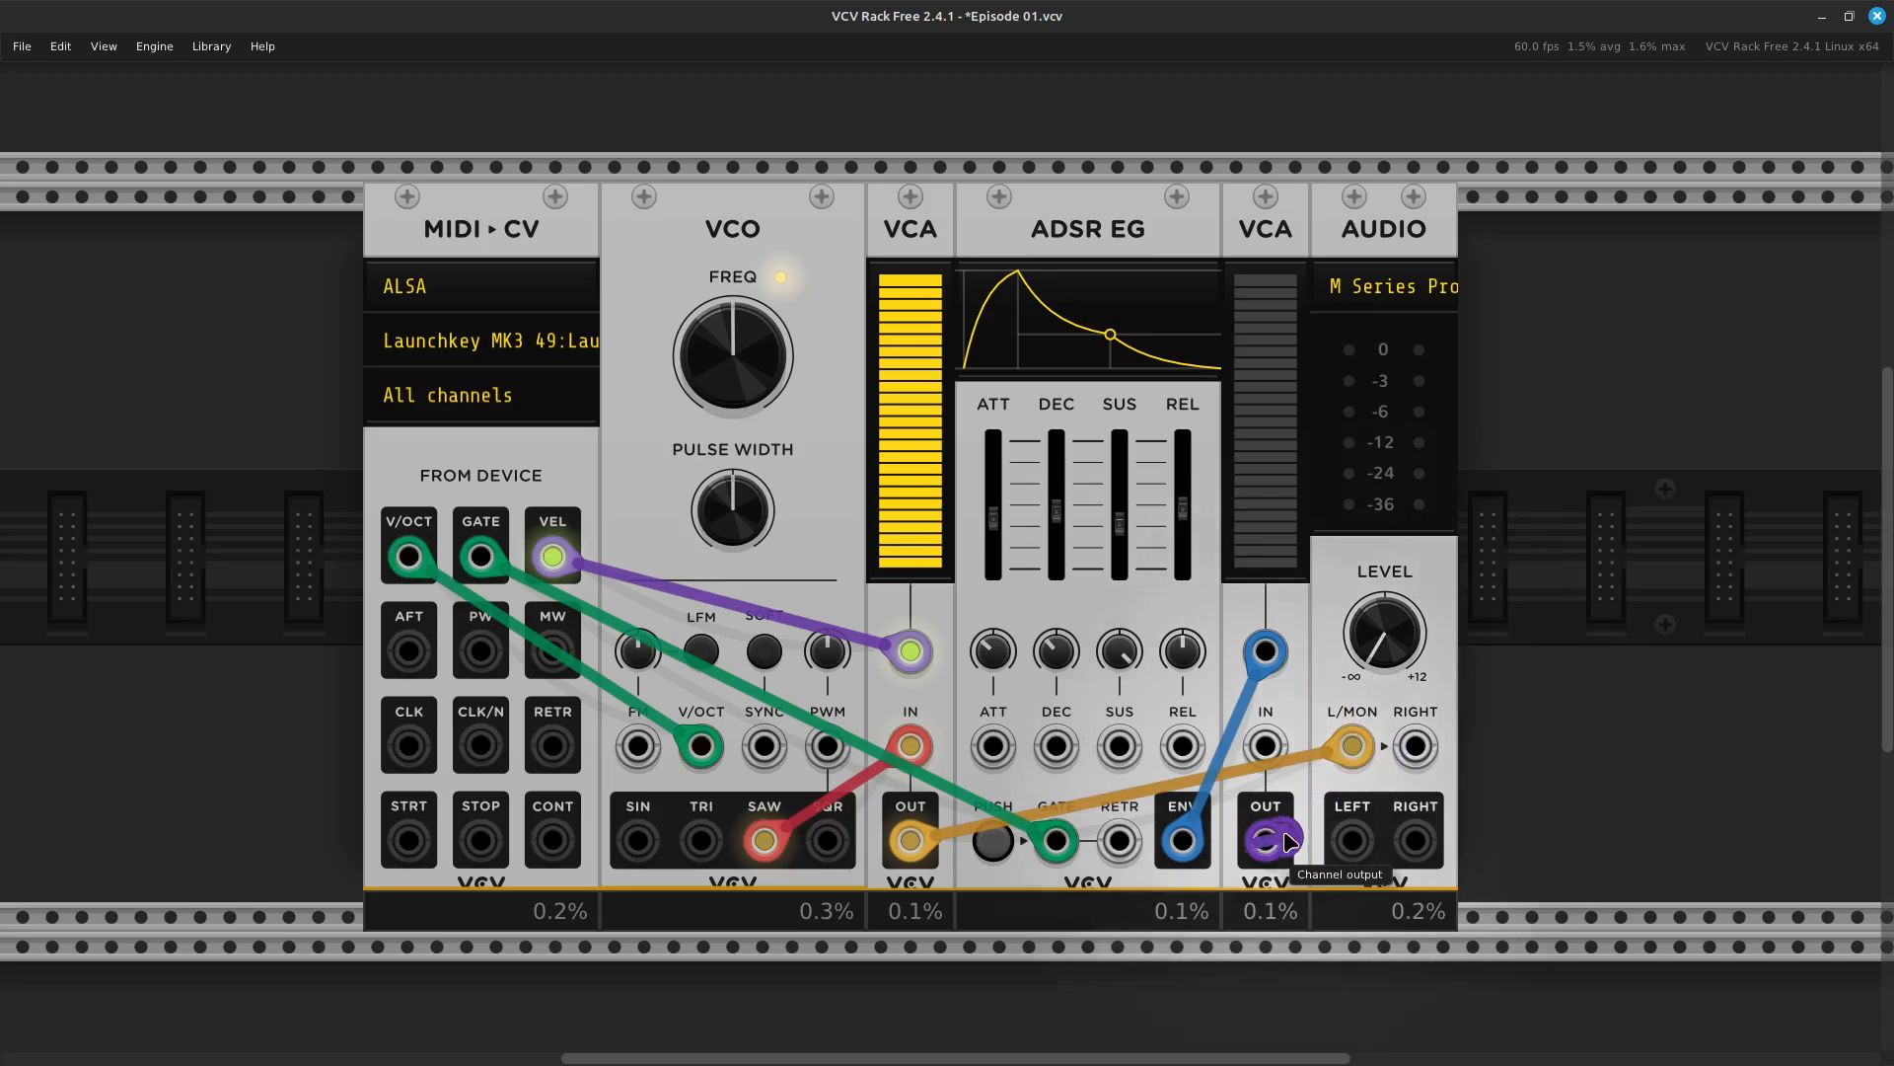
pyautogui.moveTo(1353, 746); pyautogui.dragTo(1255, 906)
pyautogui.moveTo(1266, 841); pyautogui.dragTo(1358, 752)
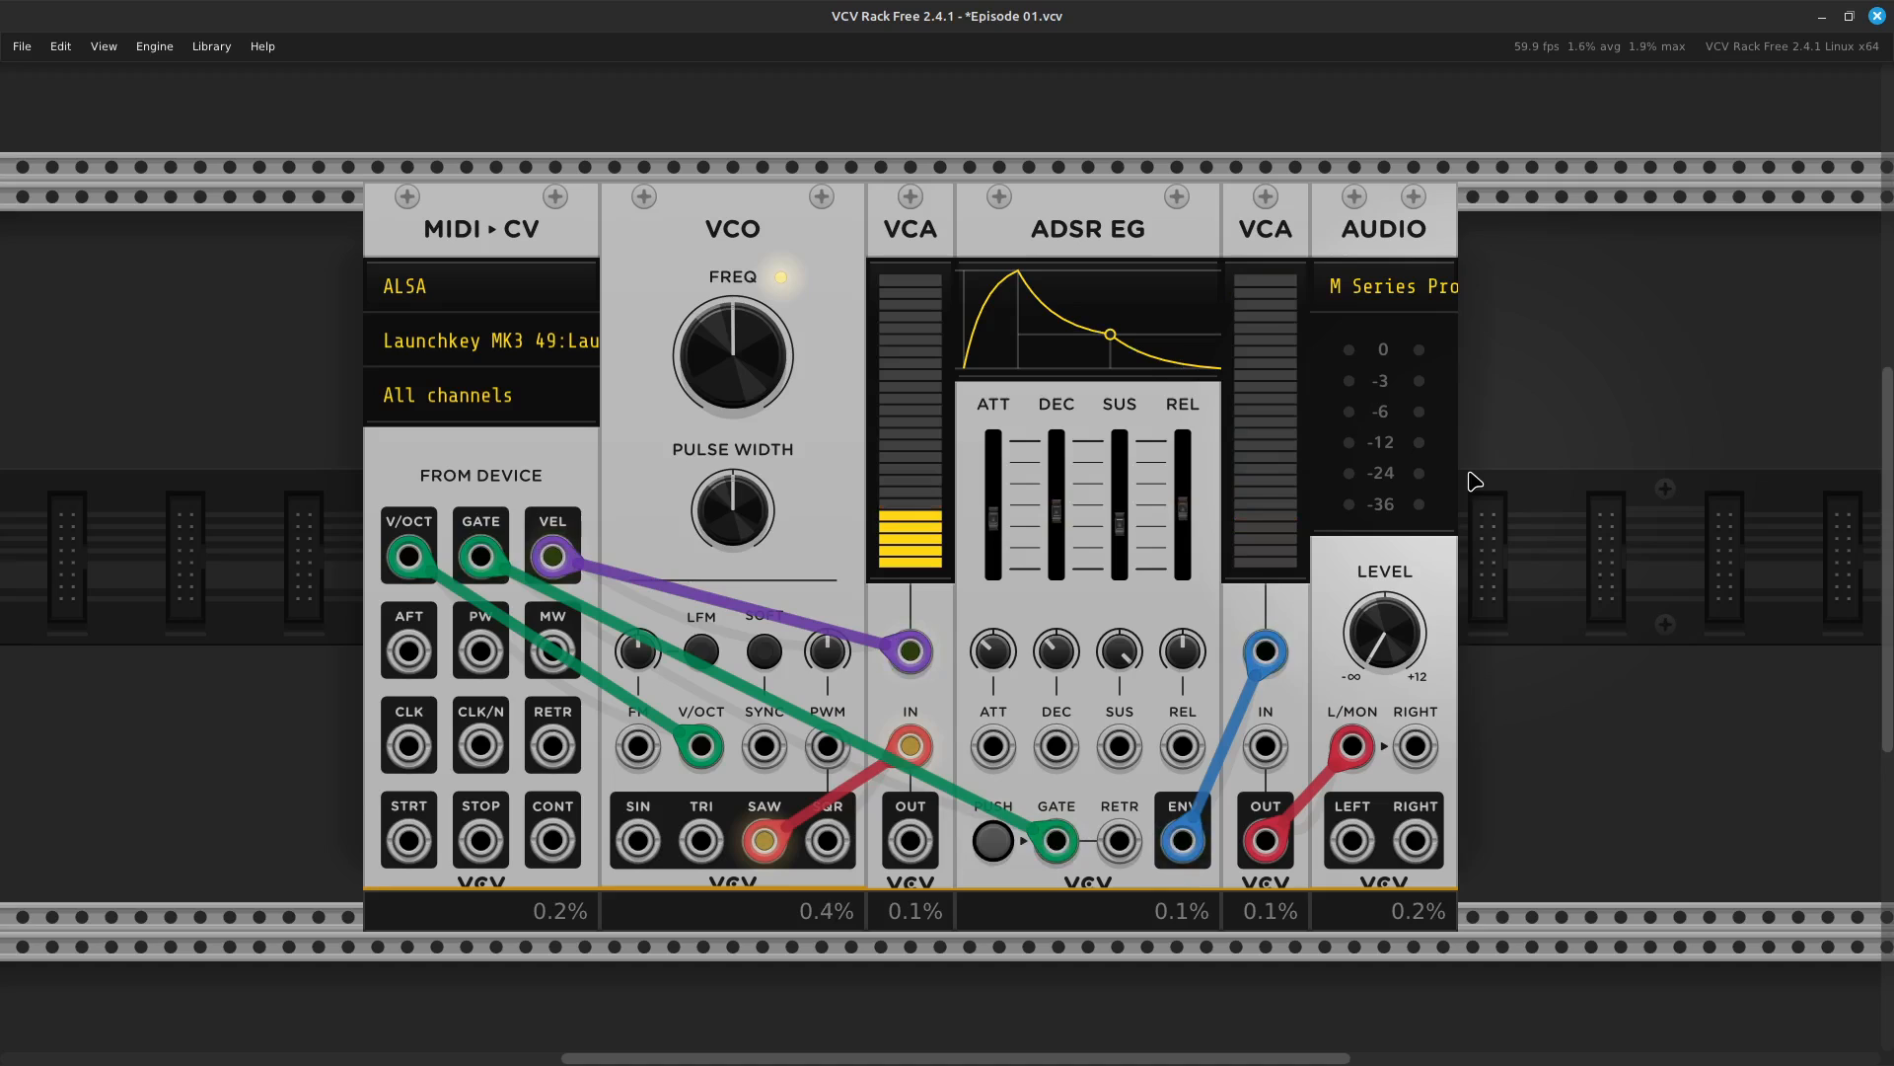
pyautogui.moveTo(1384, 632); pyautogui.dragTo(1384, 585)
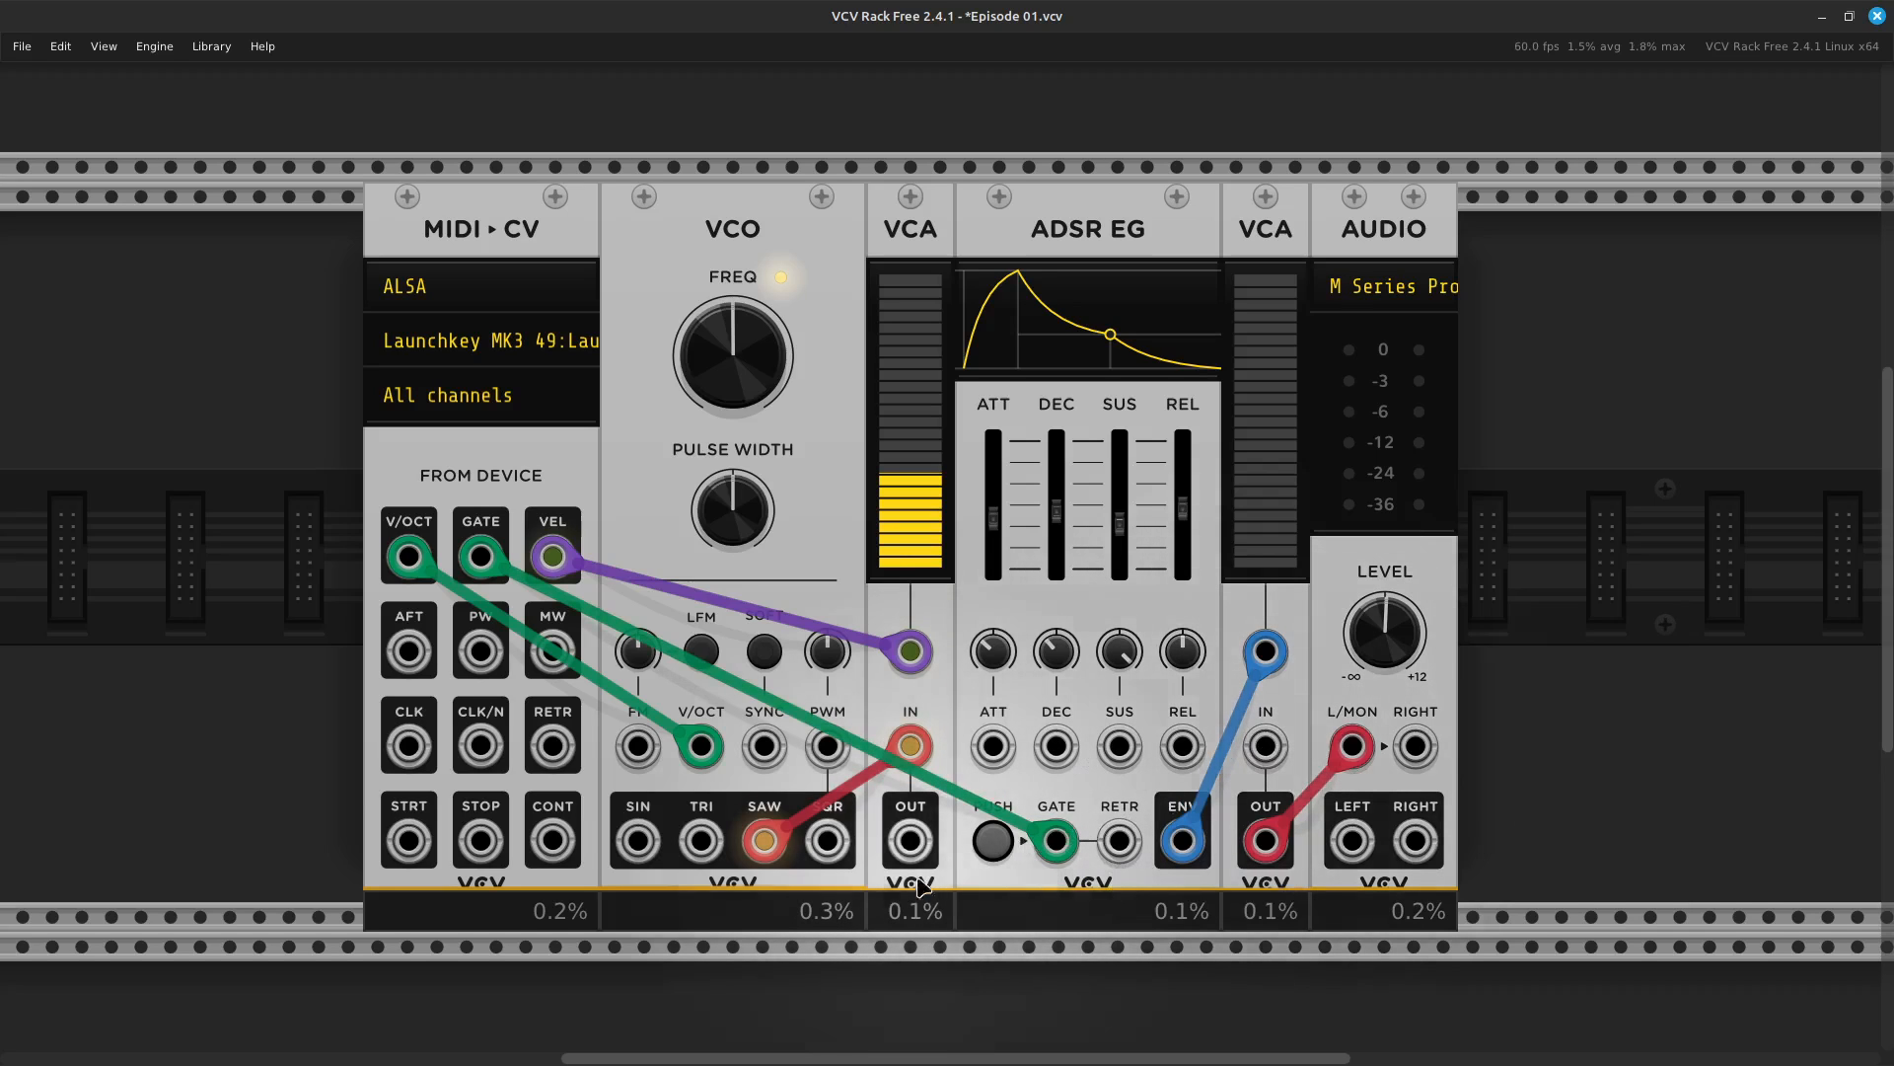
# Patch the first VCA's OUT into the second VCA's IN, and MIDI-CV's VEL output into the ADSR EG's ATT input
pyautogui.moveTo(910, 841); pyautogui.dragTo(1271, 752)
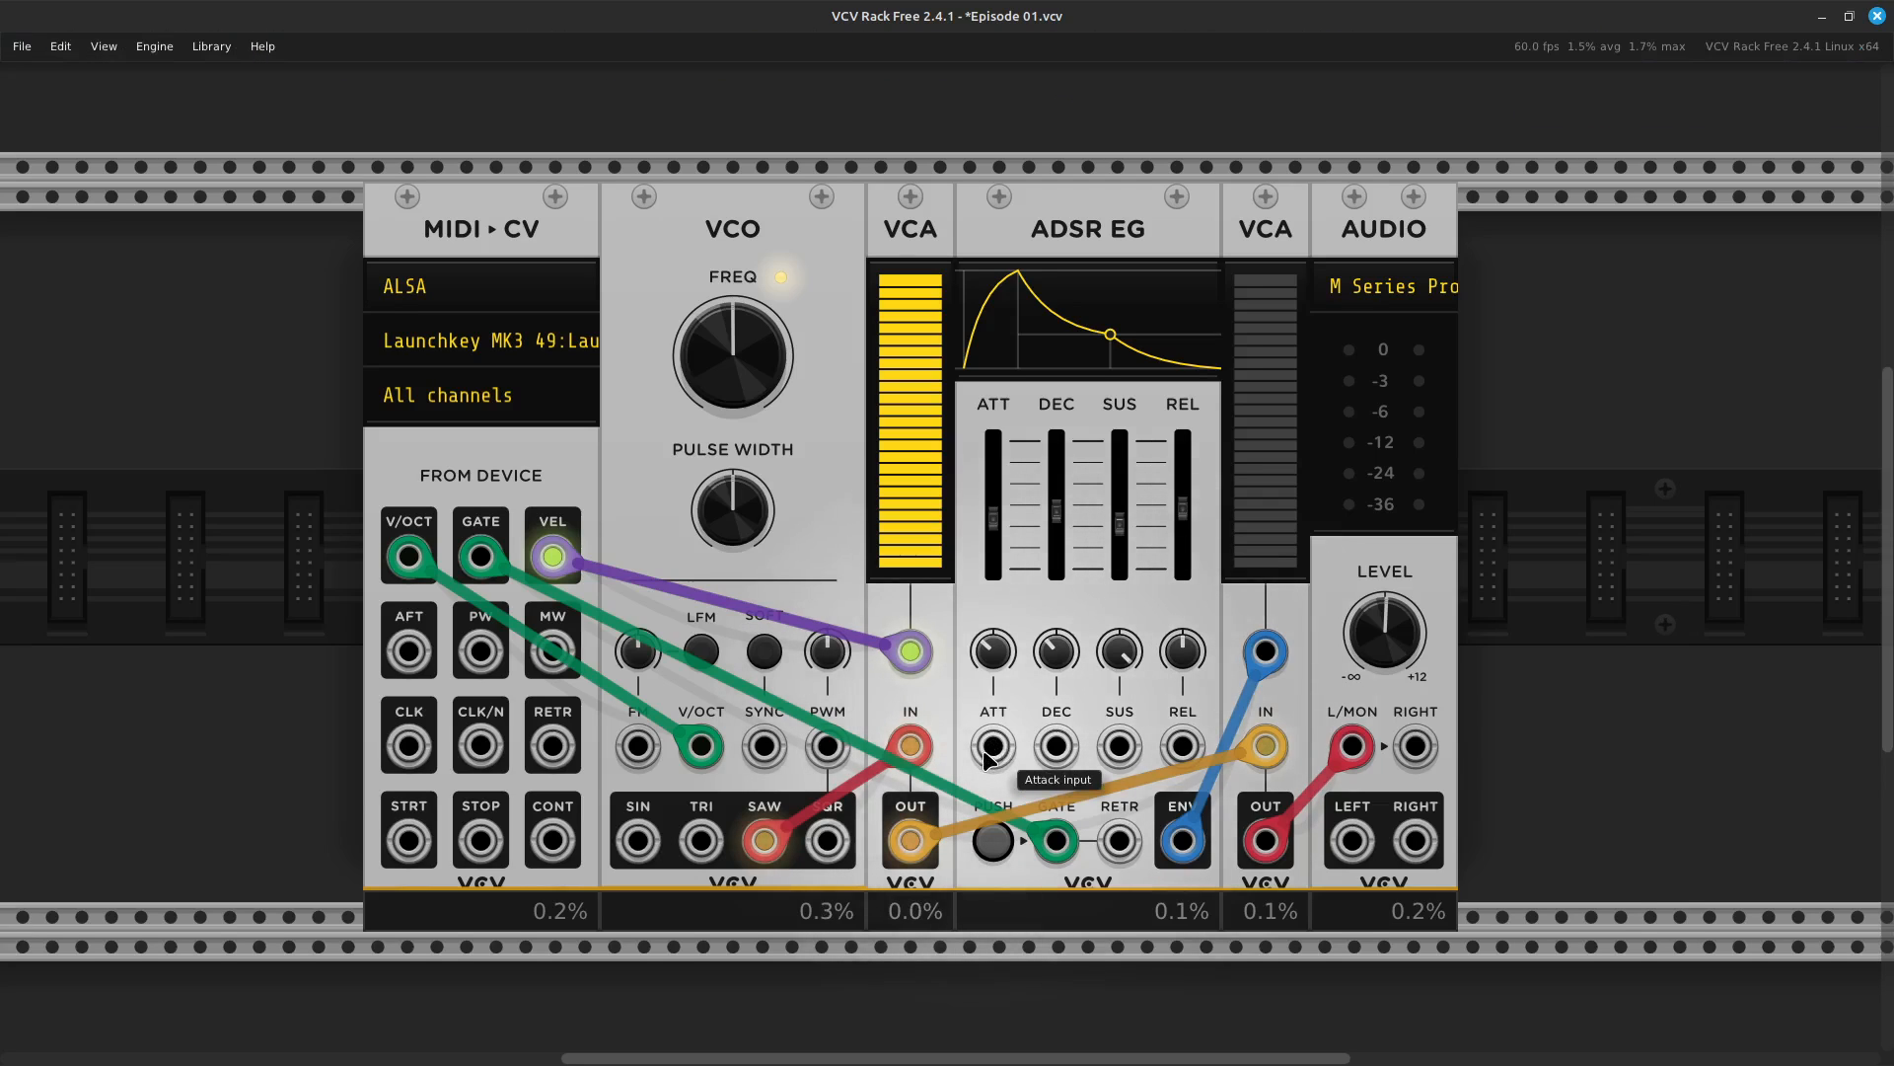
pyautogui.moveTo(986, 754); pyautogui.dragTo(546, 549)
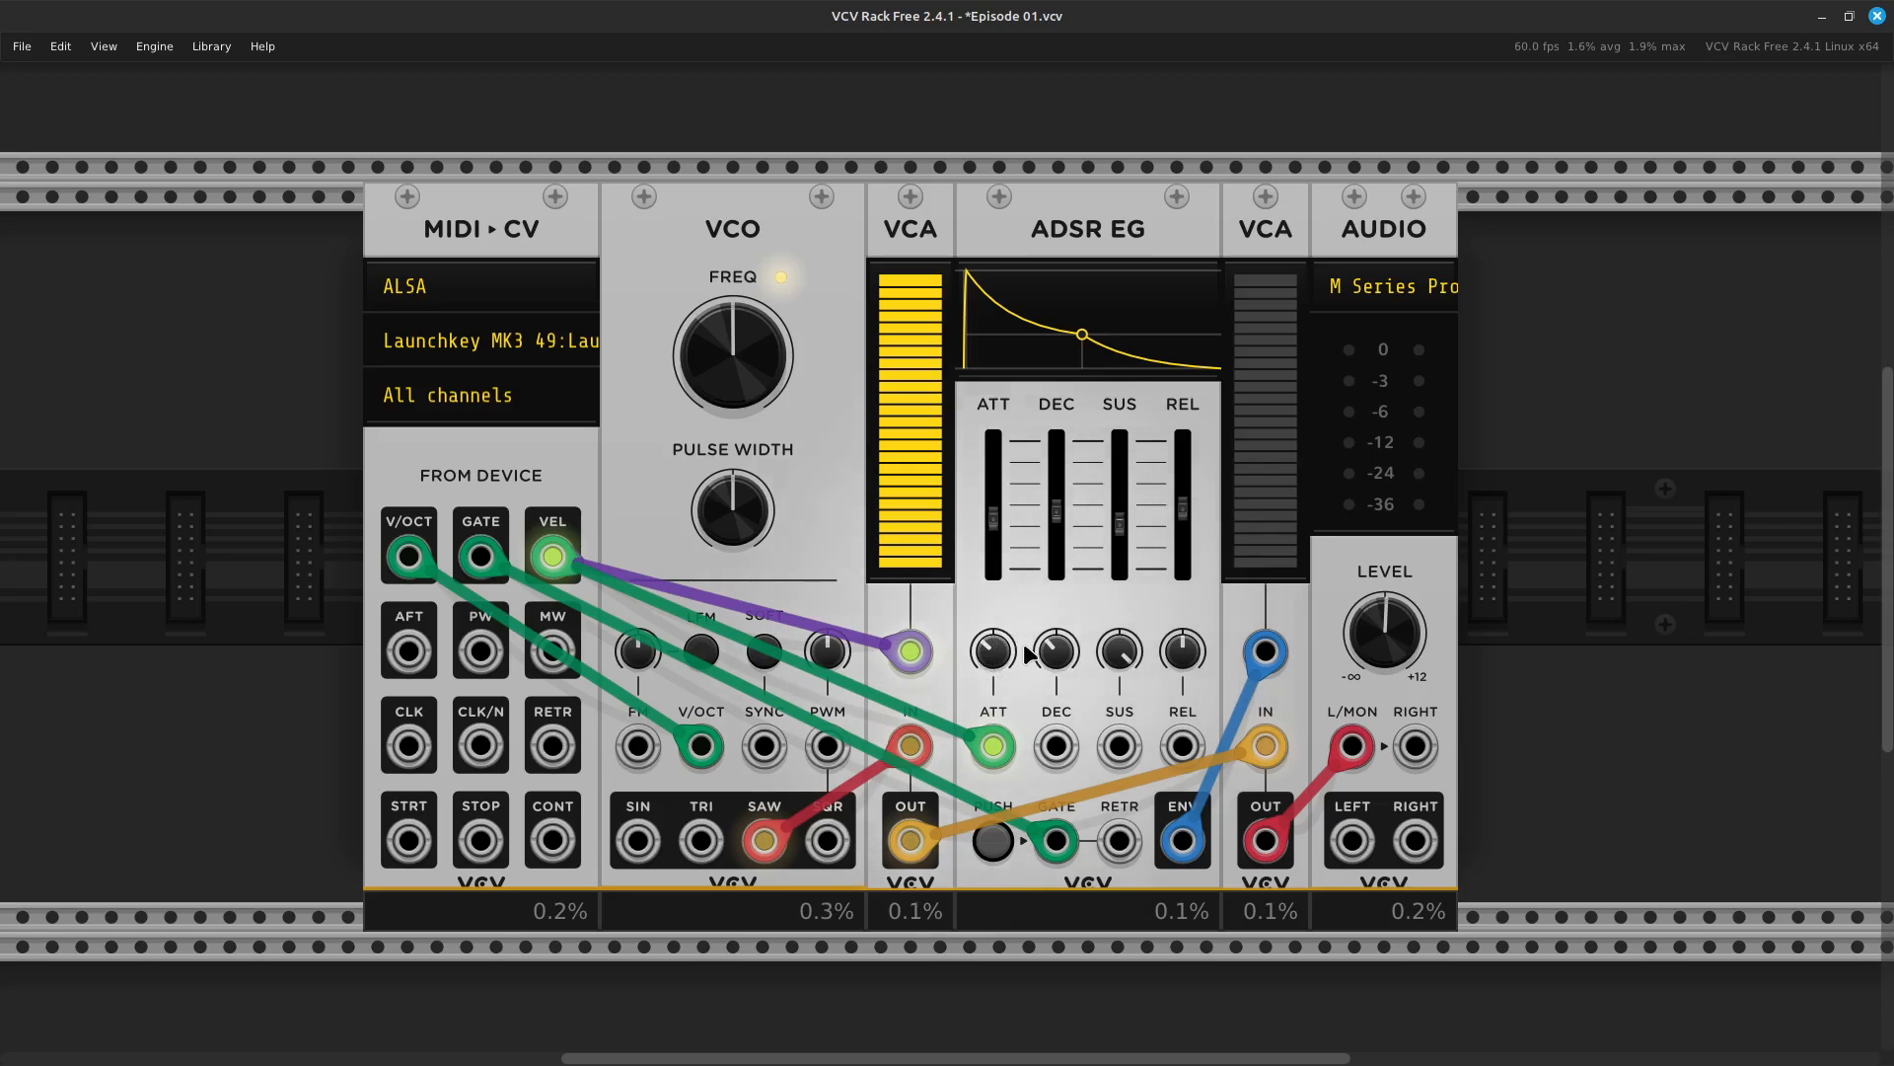
# Try different attack CV amounts on the ADSR EG, ending on a strongly negative amount so velocity shortens the attack
pyautogui.moveTo(986, 659)
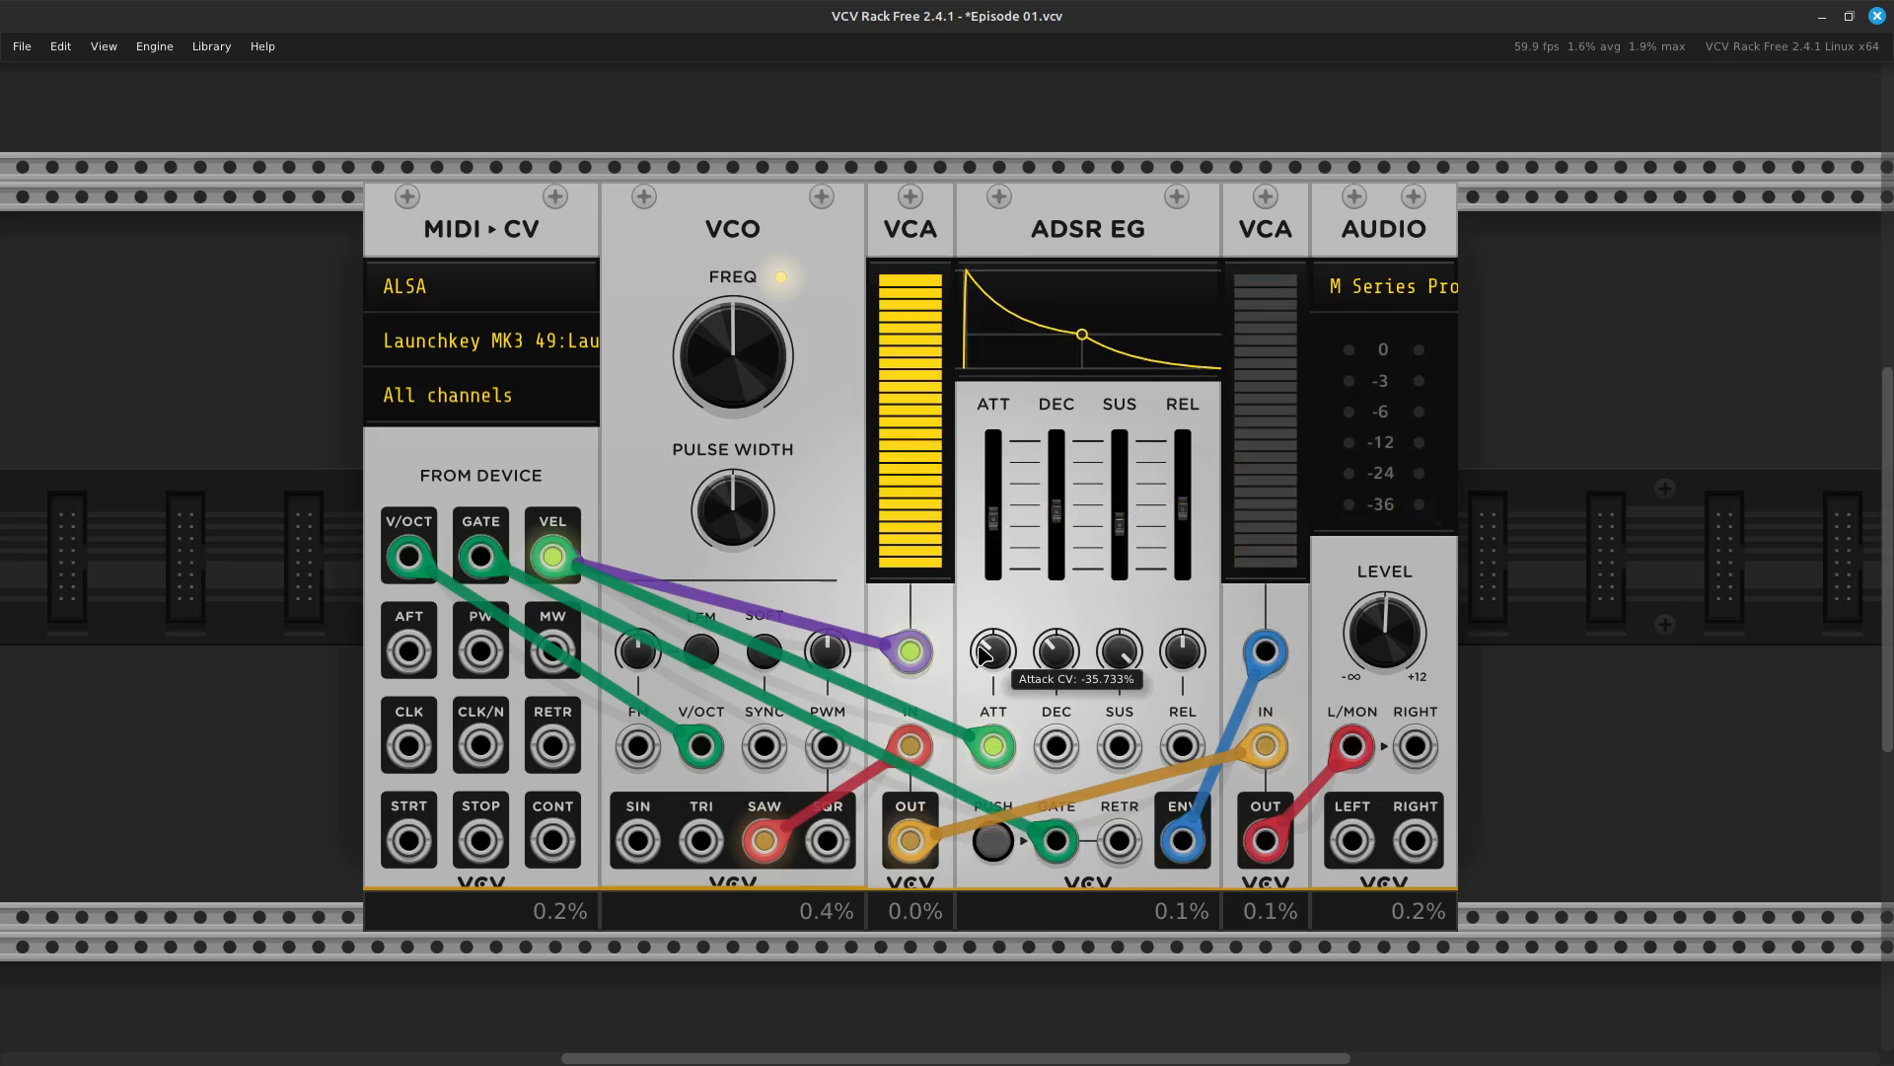
pyautogui.moveTo(993, 651); pyautogui.dragTo(993, 632)
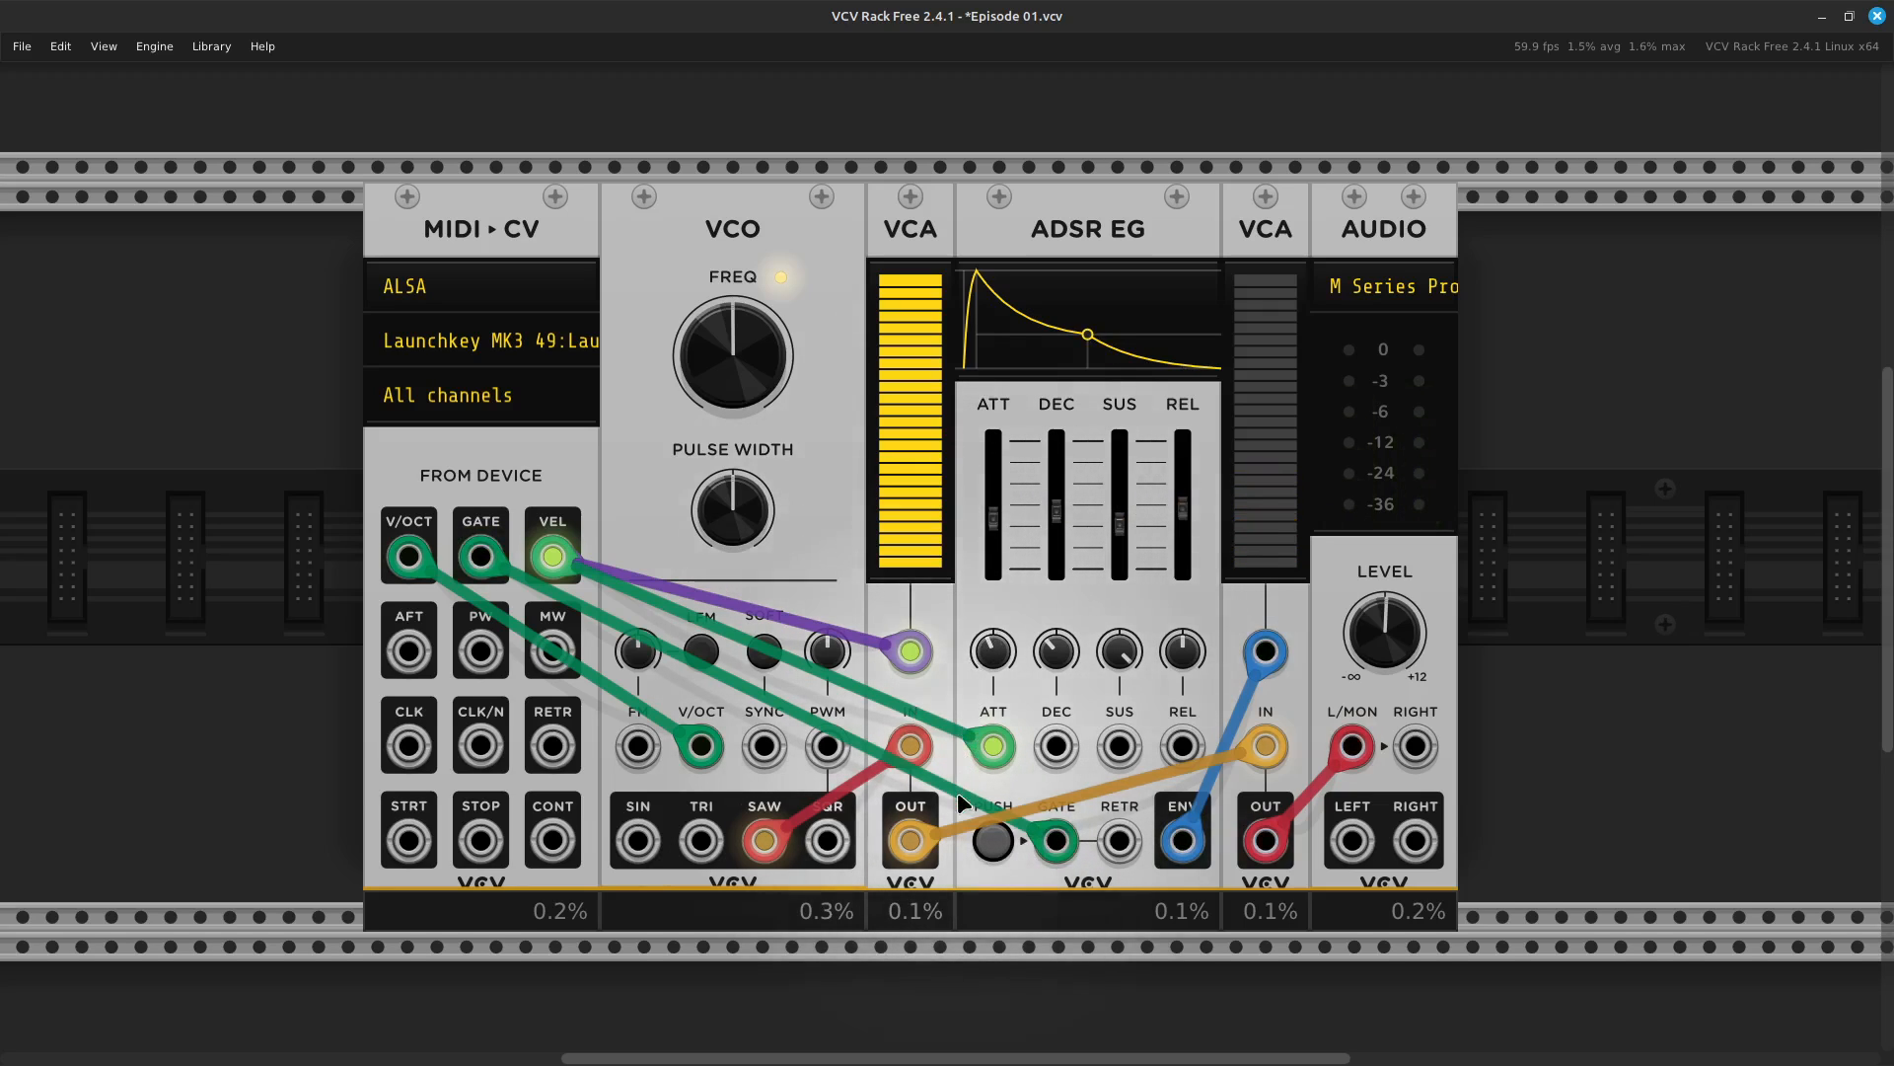
pyautogui.moveTo(996, 654)
pyautogui.moveTo(987, 655); pyautogui.dragTo(987, 655)
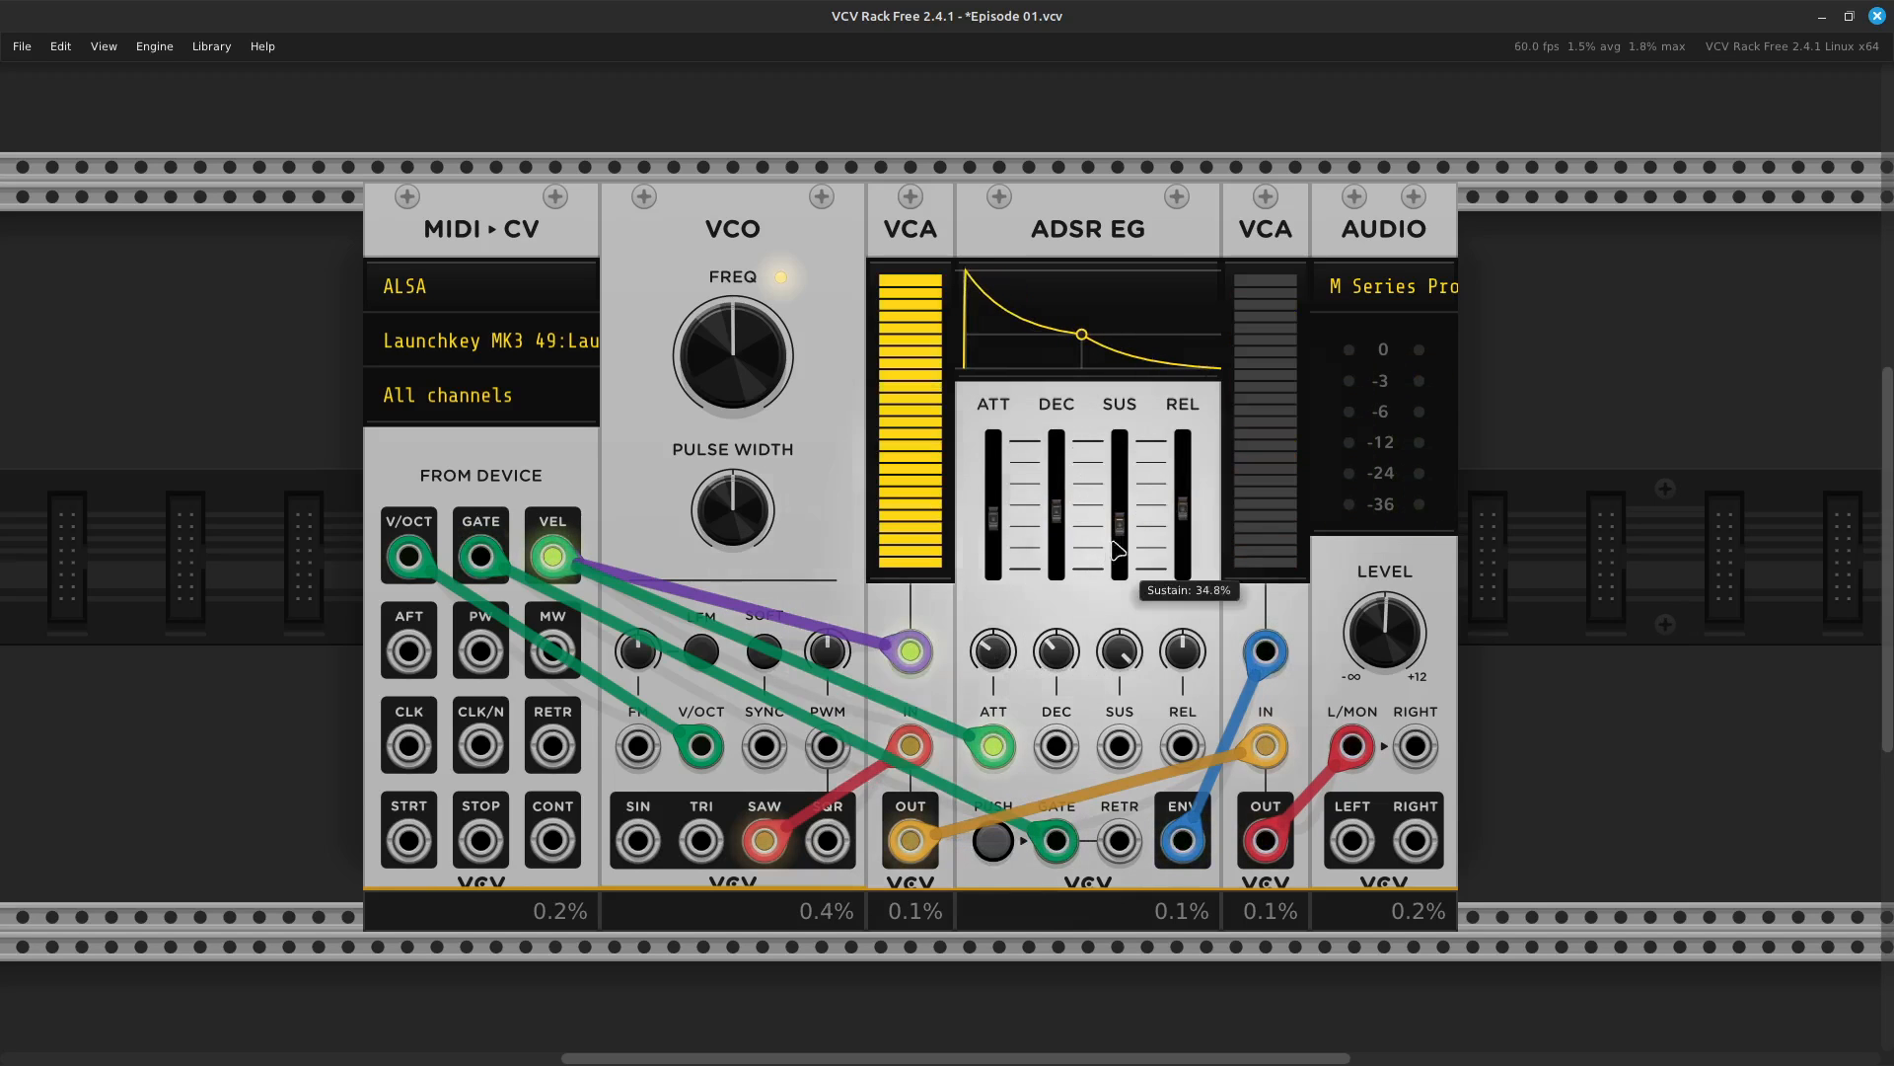
pyautogui.moveTo(993, 652); pyautogui.dragTo(984, 651)
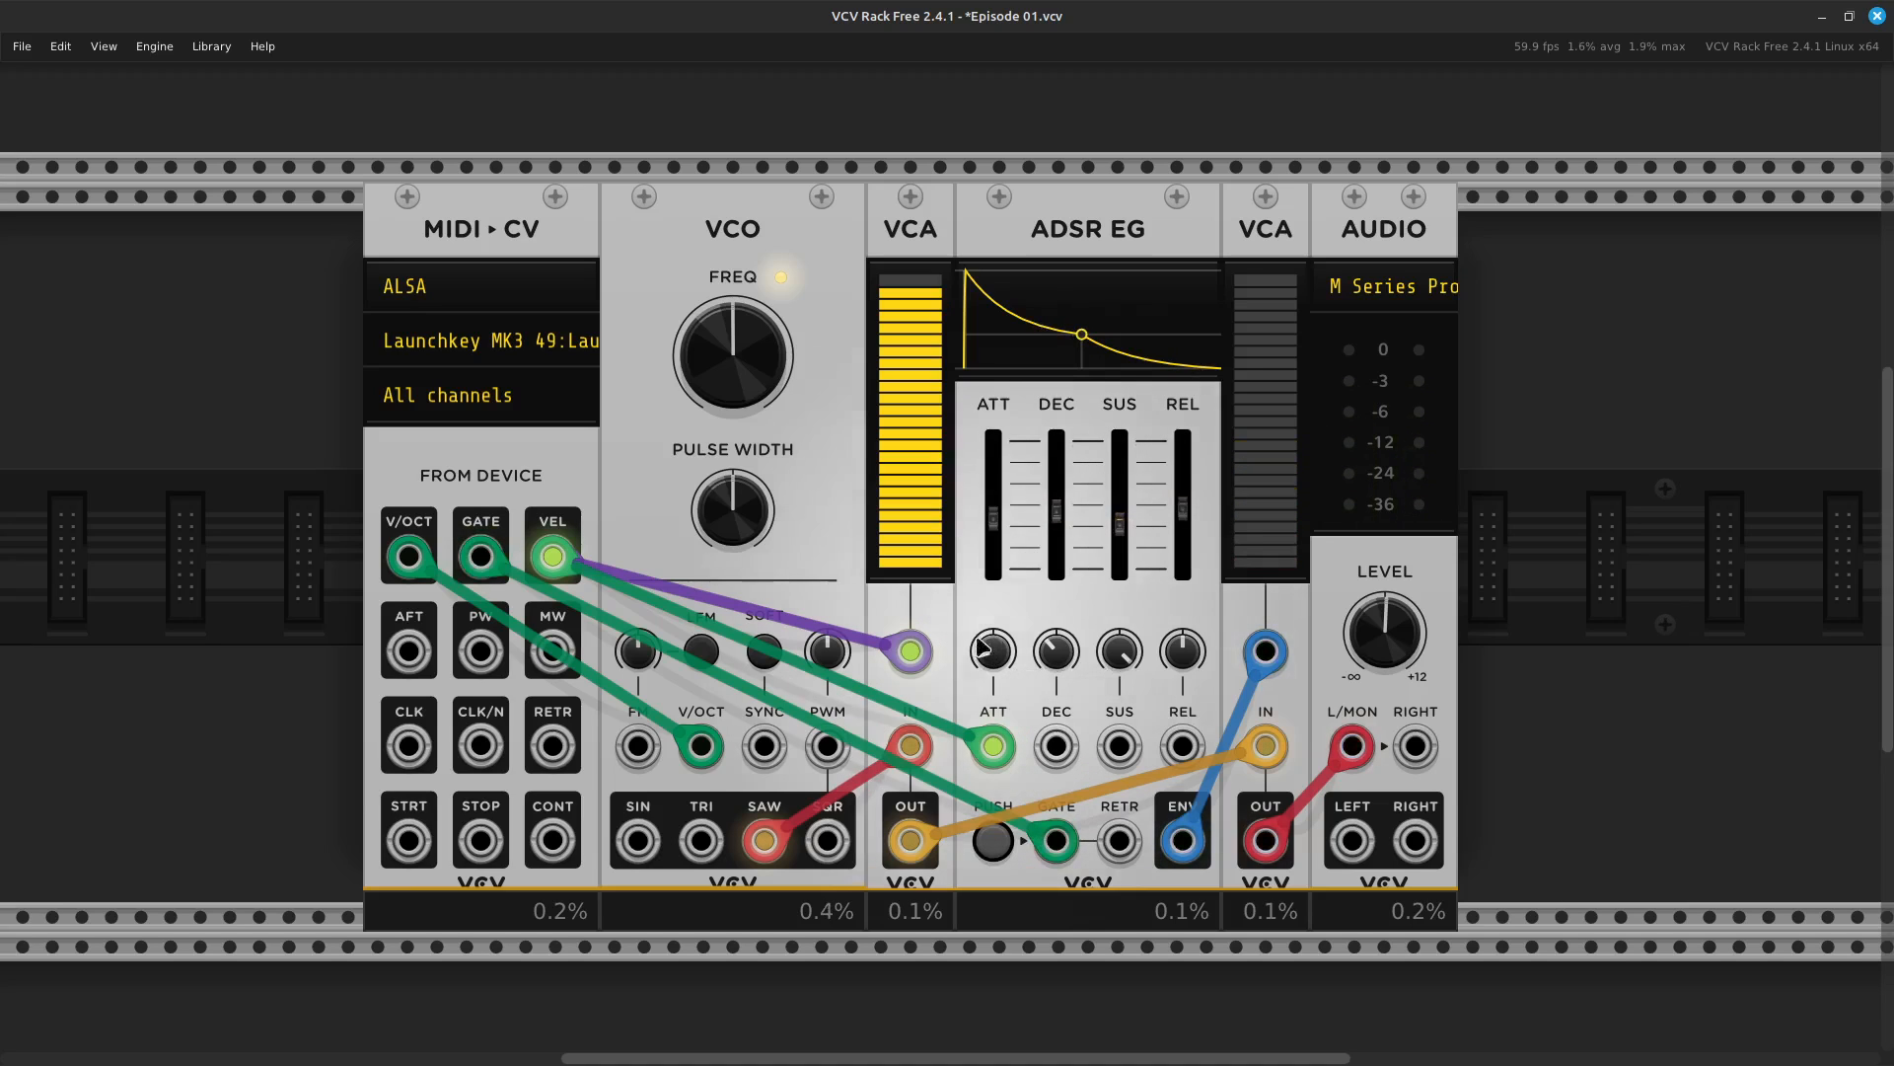
pyautogui.moveTo(990, 655); pyautogui.dragTo(991, 691)
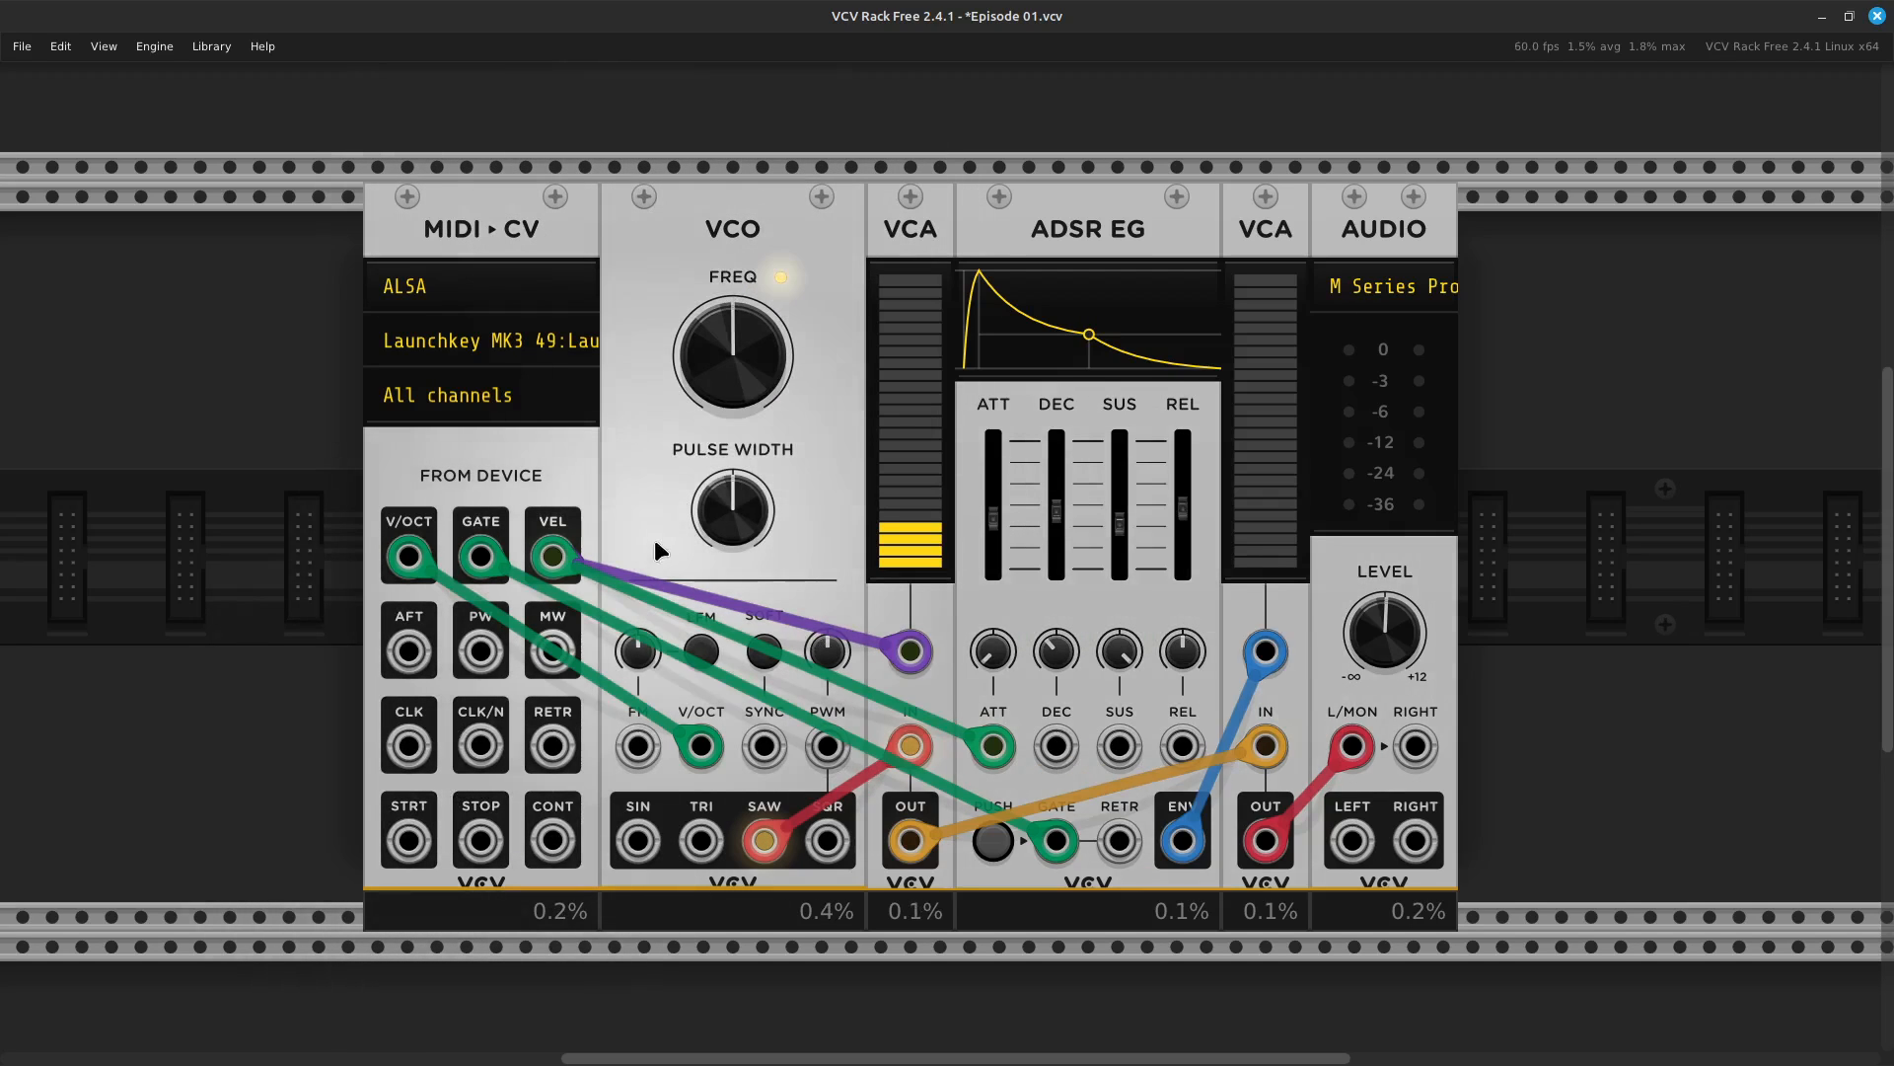
# Inspect the exact values of the VCO's frequency and pulse width knobs without changing them
pyautogui.rightClick(747, 368)
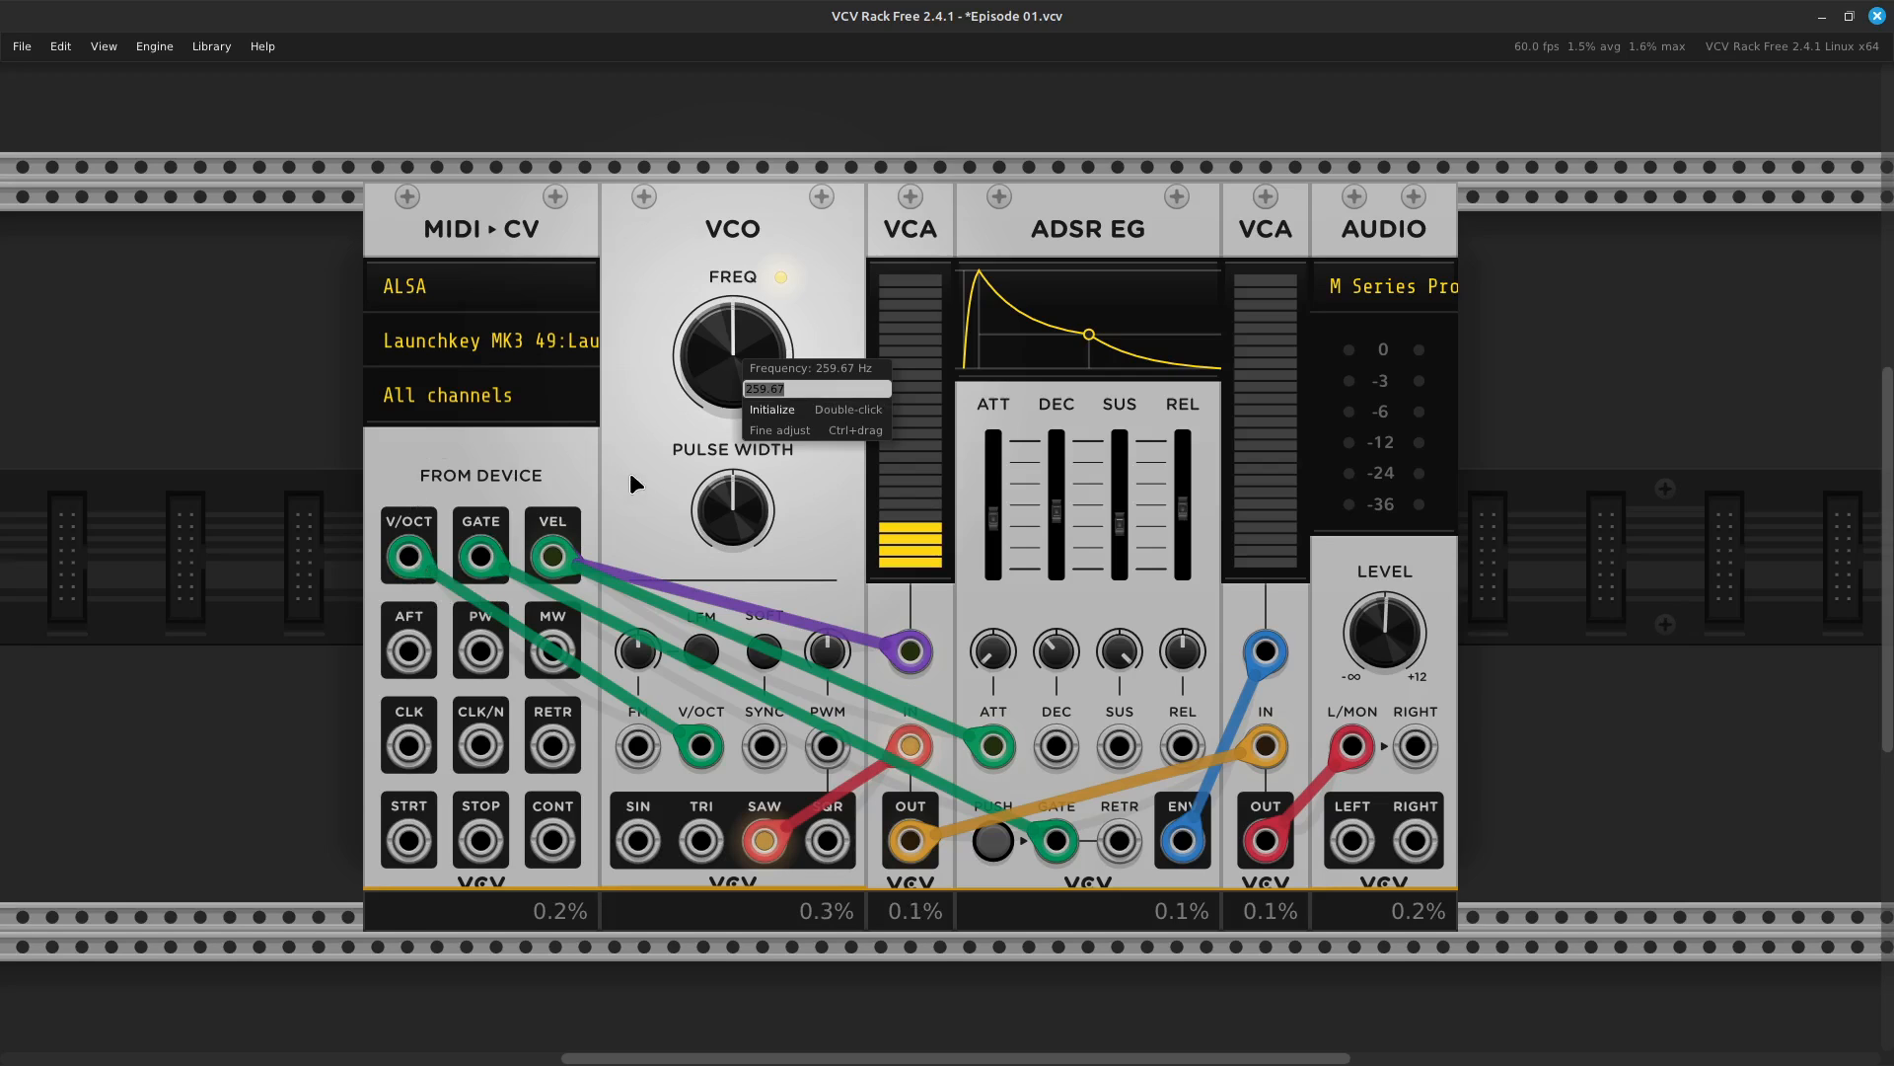
pyautogui.click(666, 436)
pyautogui.rightClick(707, 369)
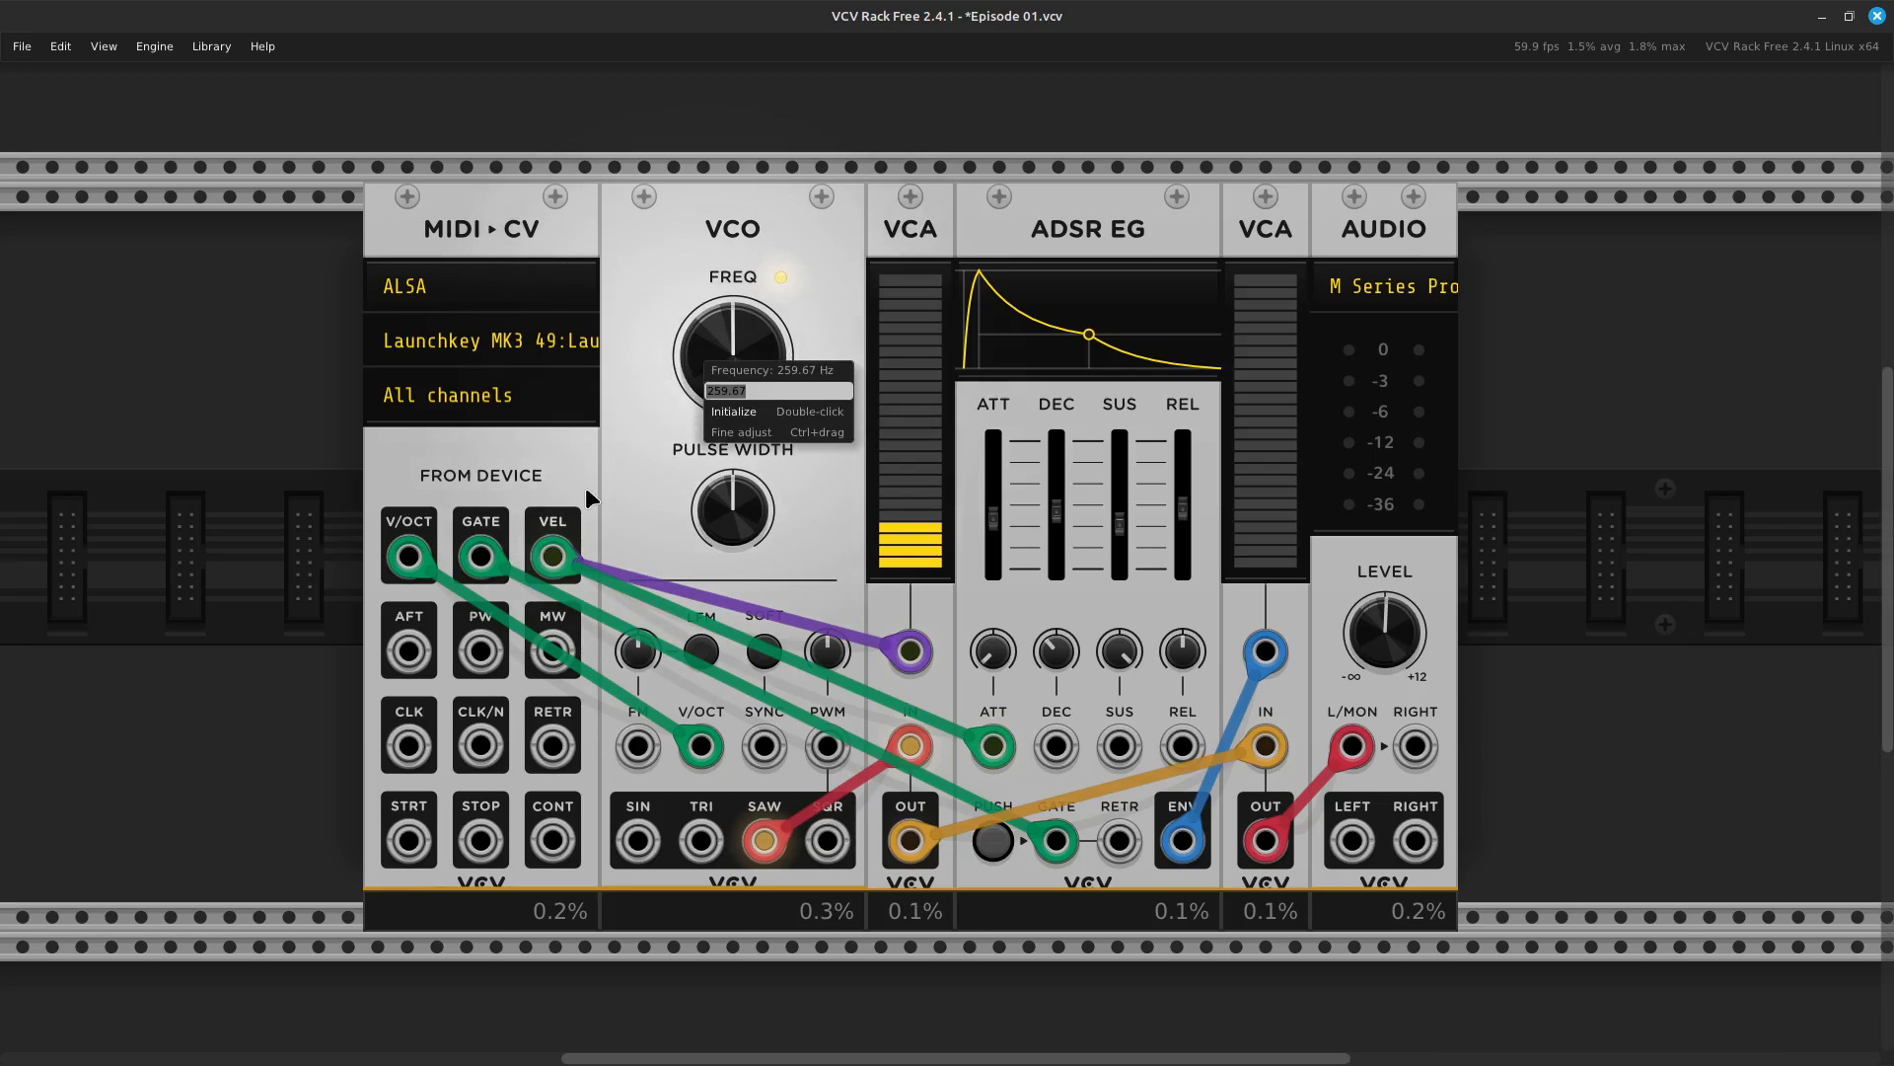
pyautogui.click(620, 440)
pyautogui.rightClick(738, 527)
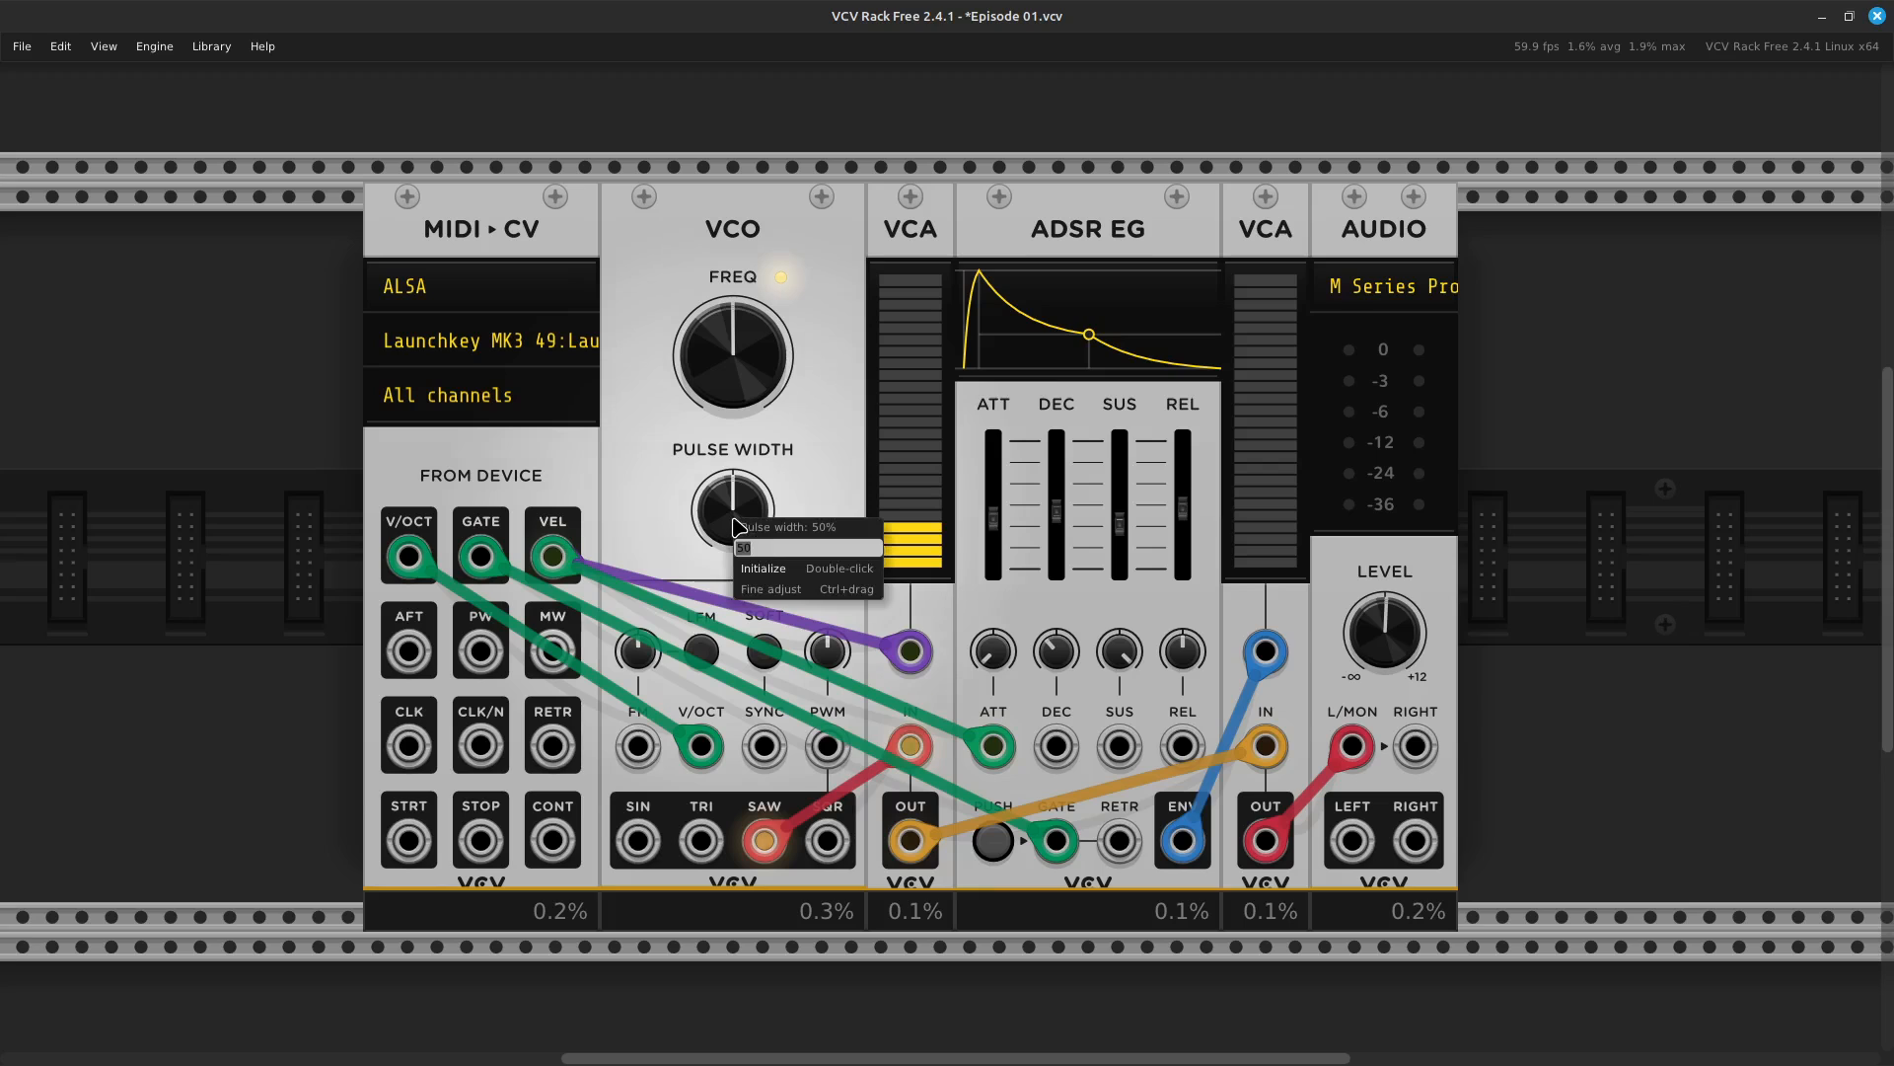
pyautogui.click(653, 484)
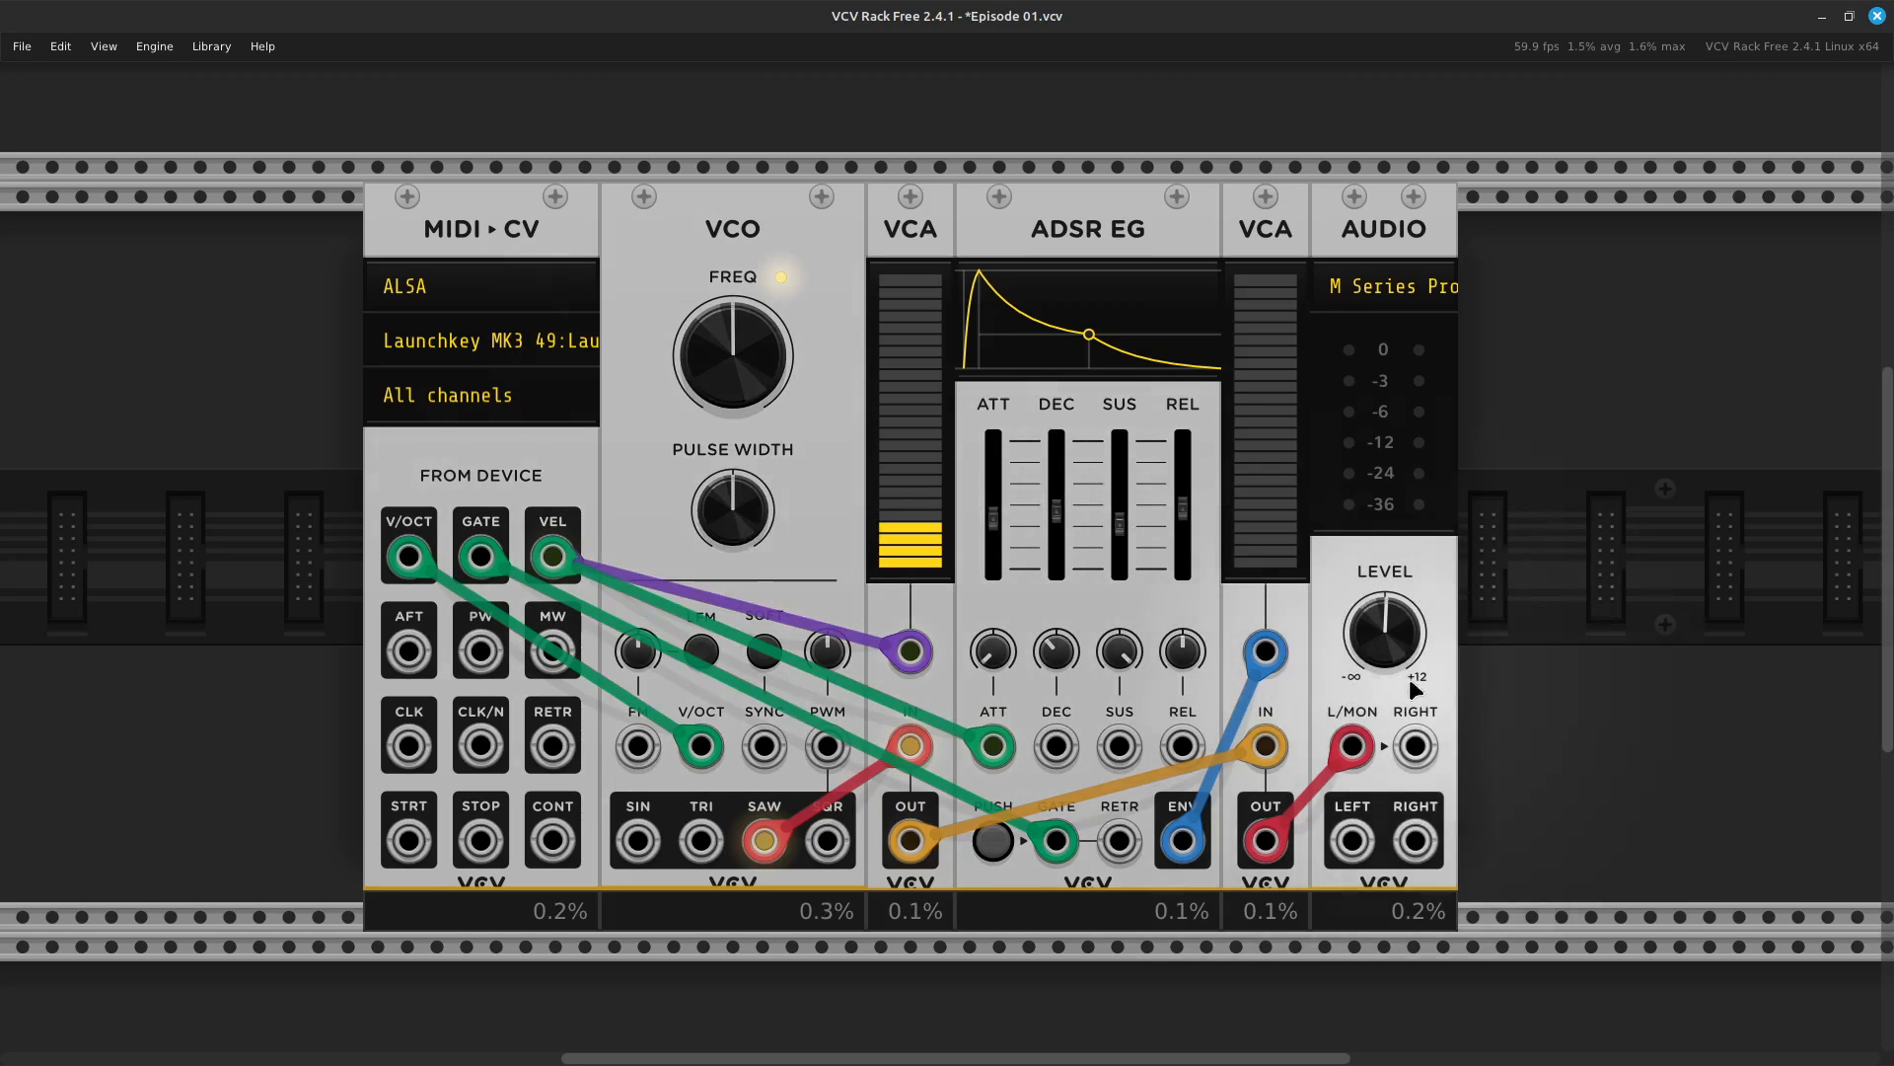
# Set the AUDIO module's level to exactly 0 dB
pyautogui.rightClick(1382, 620)
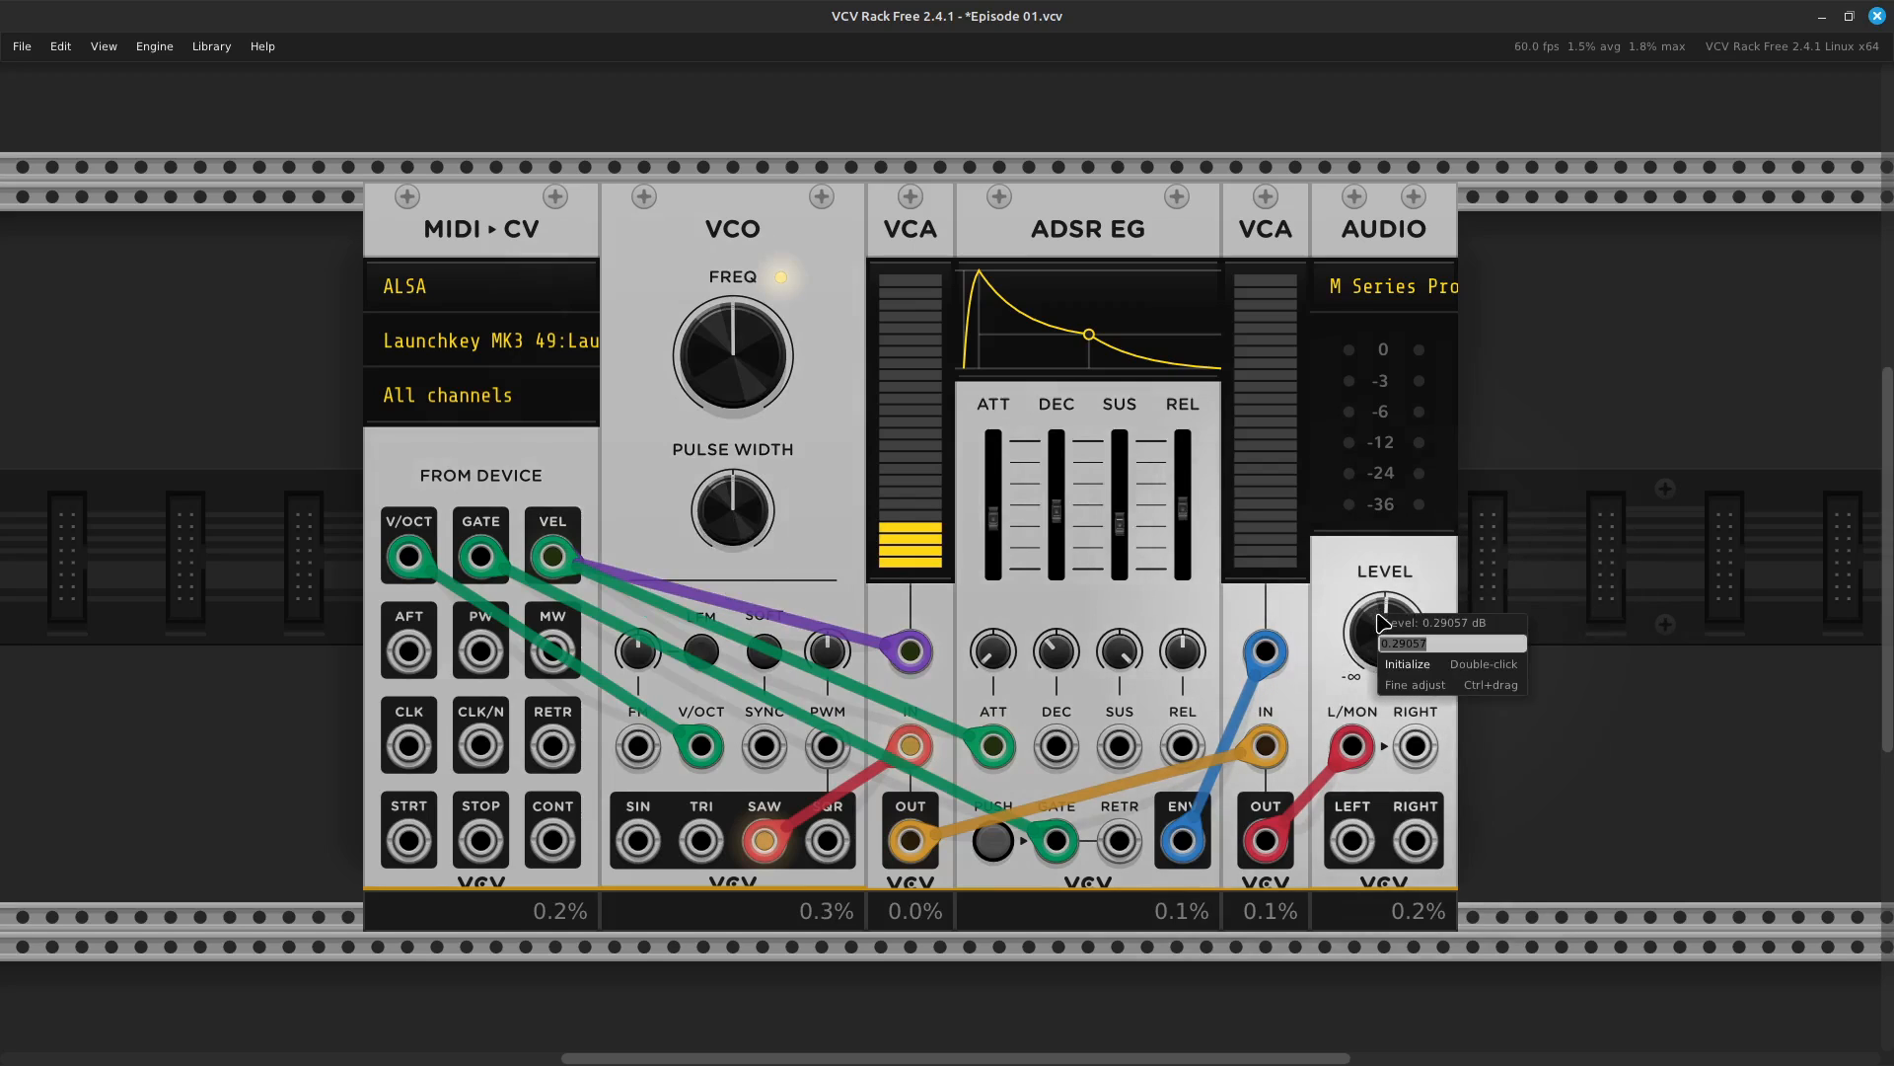
pyautogui.write('0')
pyautogui.press('Return')
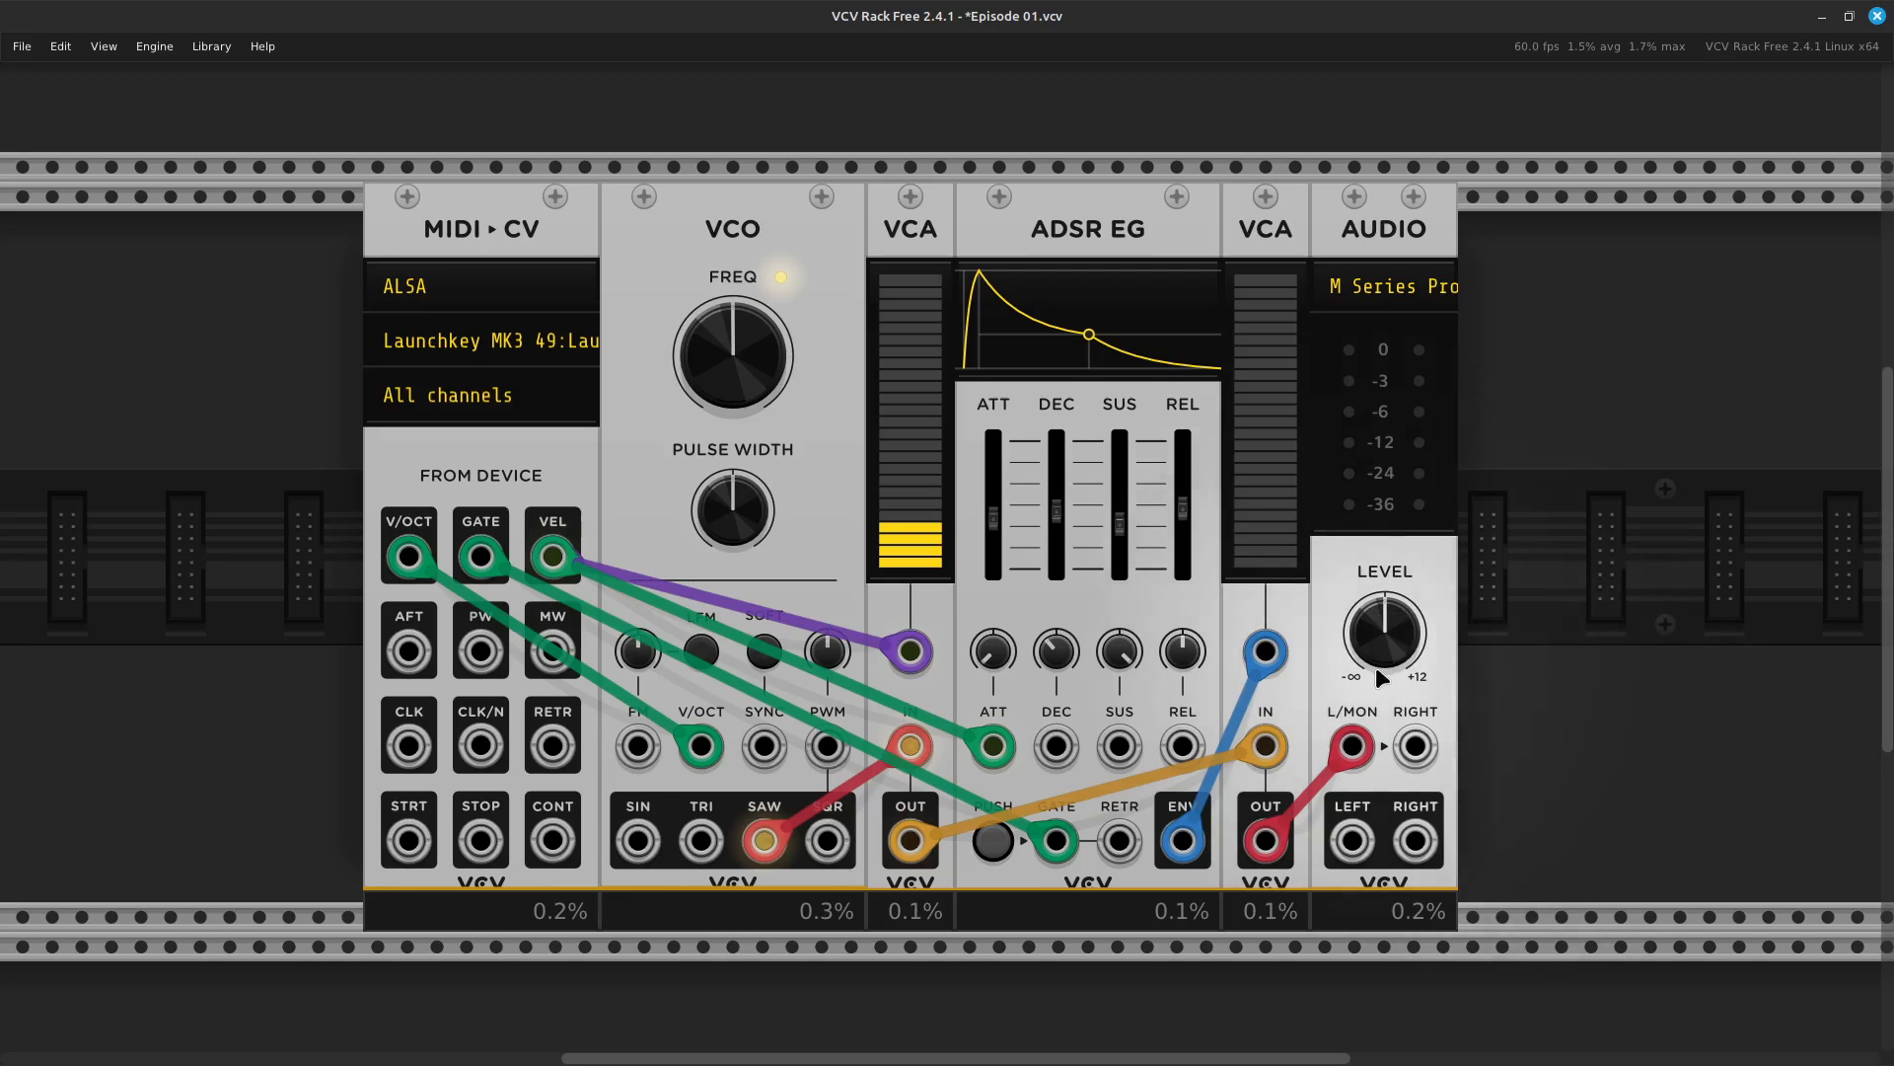
pyautogui.moveTo(1405, 658)
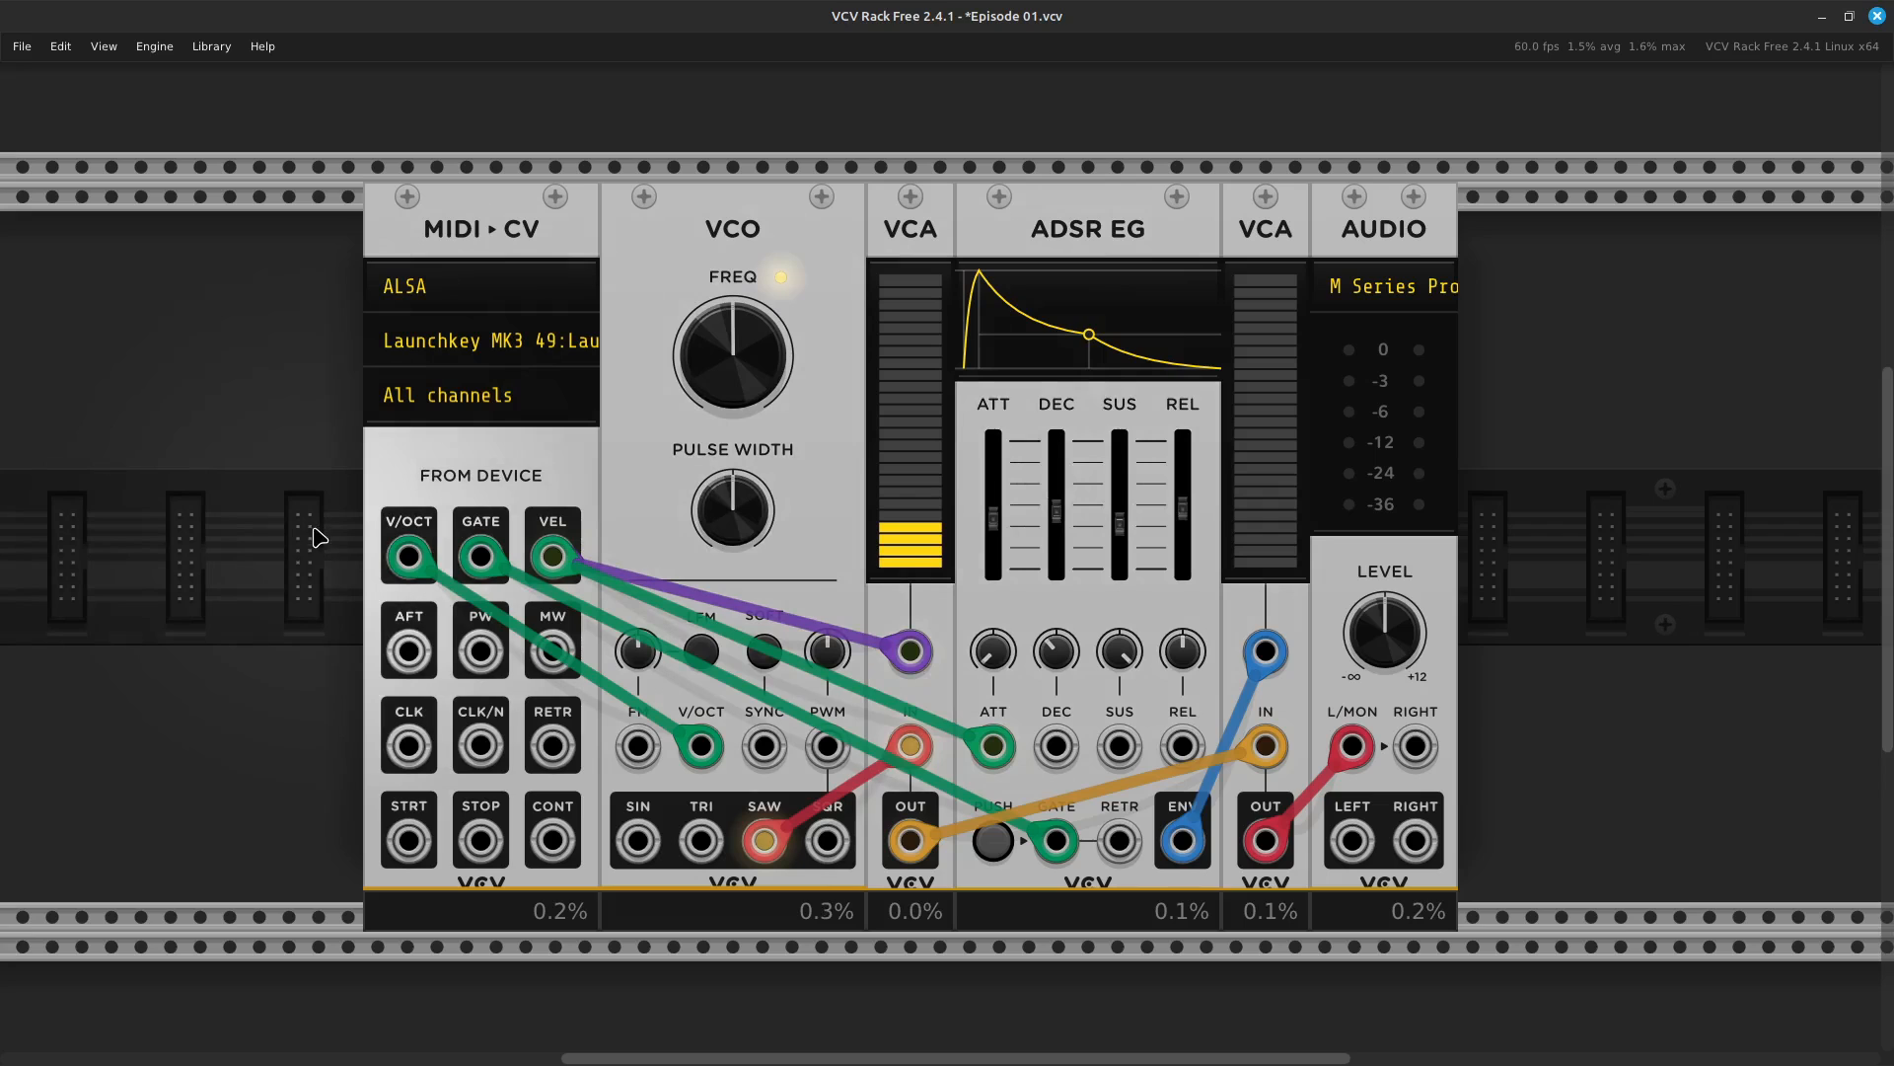
# Search the module library for "lfo" and add the VCV LFO module in the empty row directly below the VCO
pyautogui.scroll(-2, 684, 422)
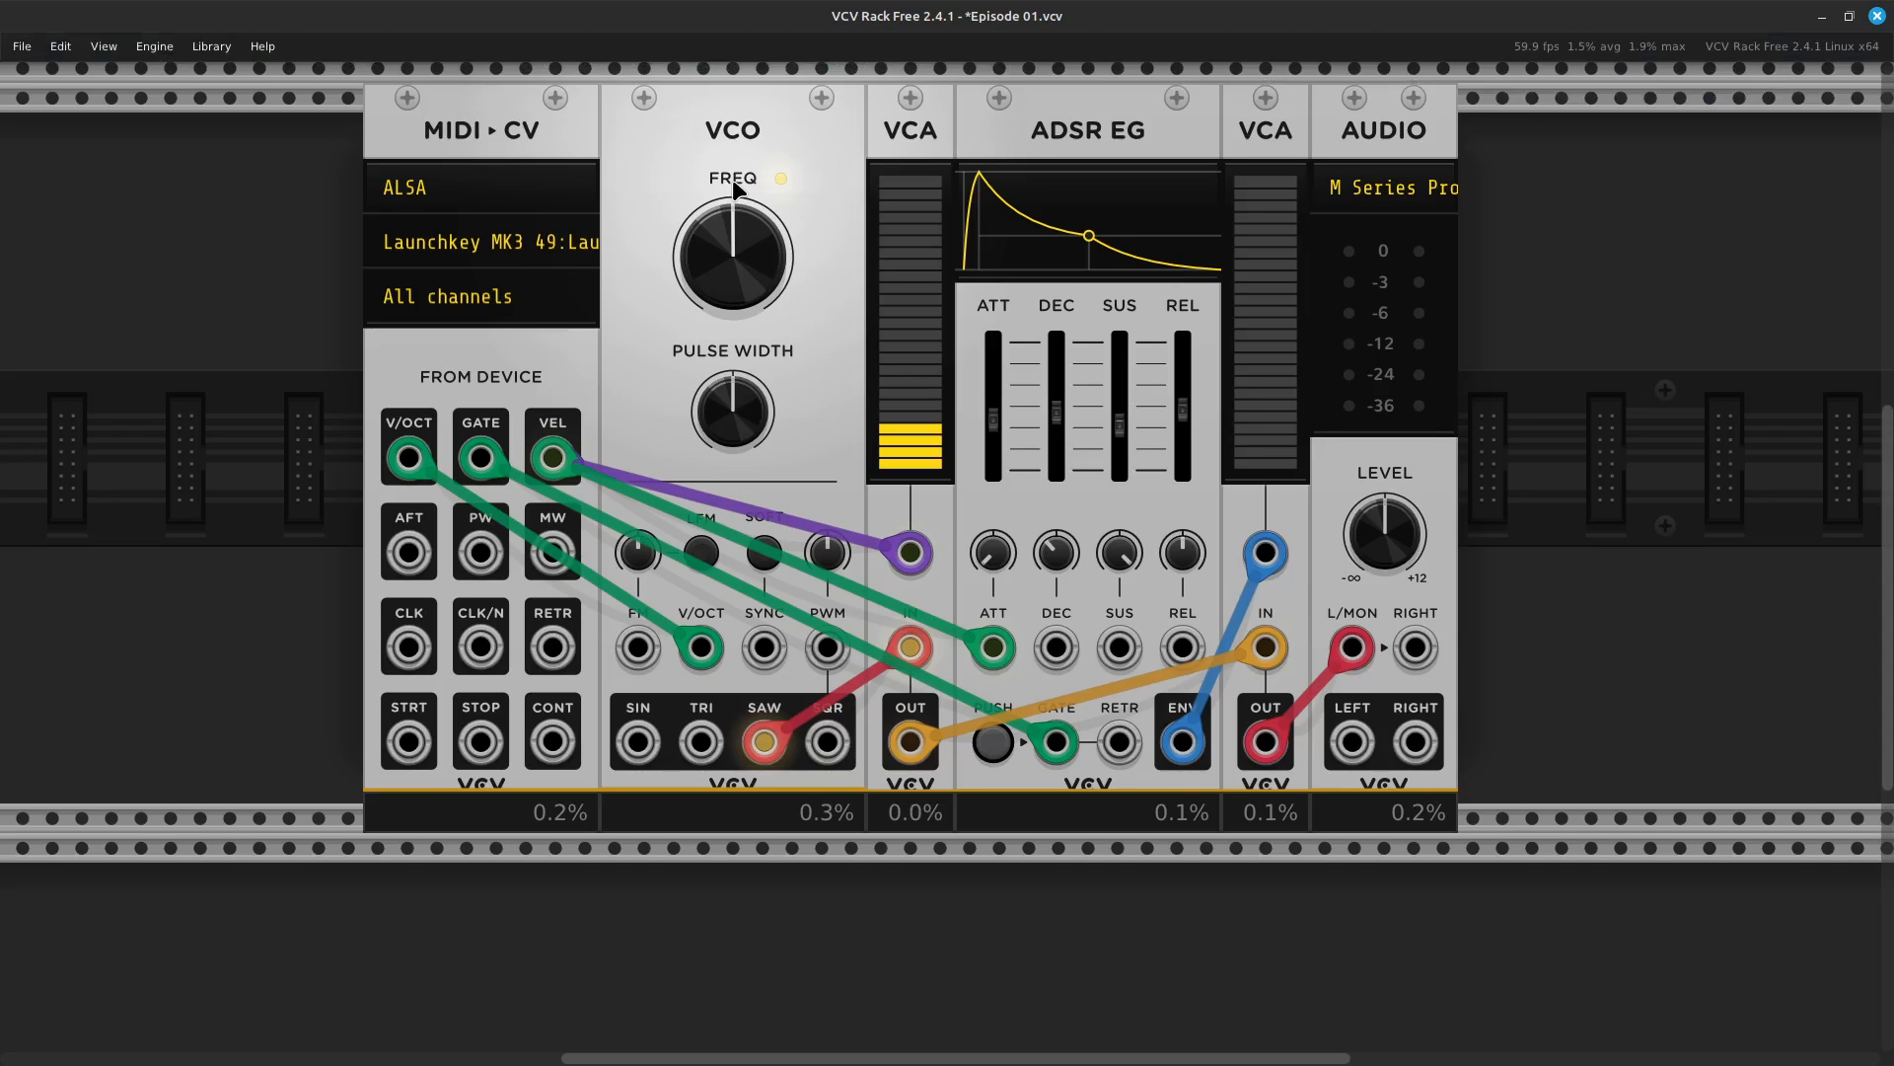
pyautogui.hotkey('ctrl', '-')
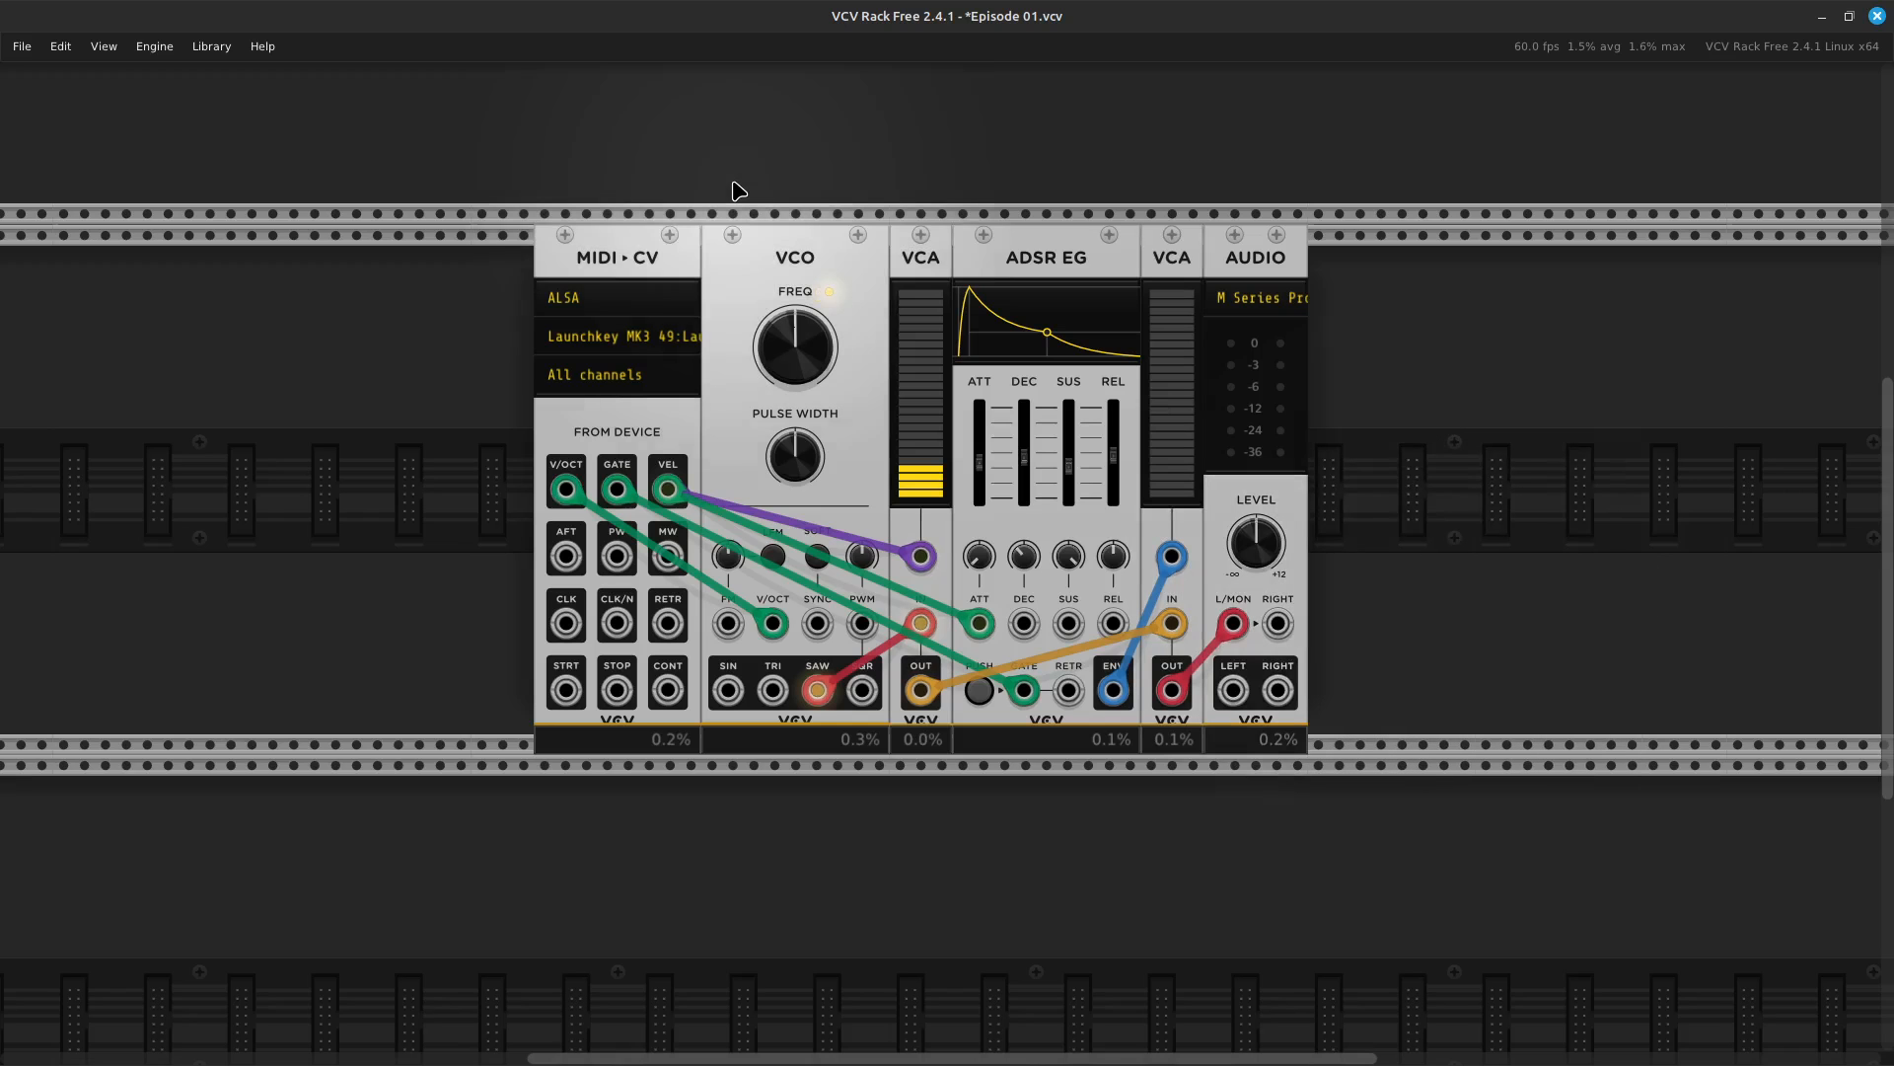
pyautogui.hotkey('ctrl', '-')
pyautogui.scroll(-4, 738, 189)
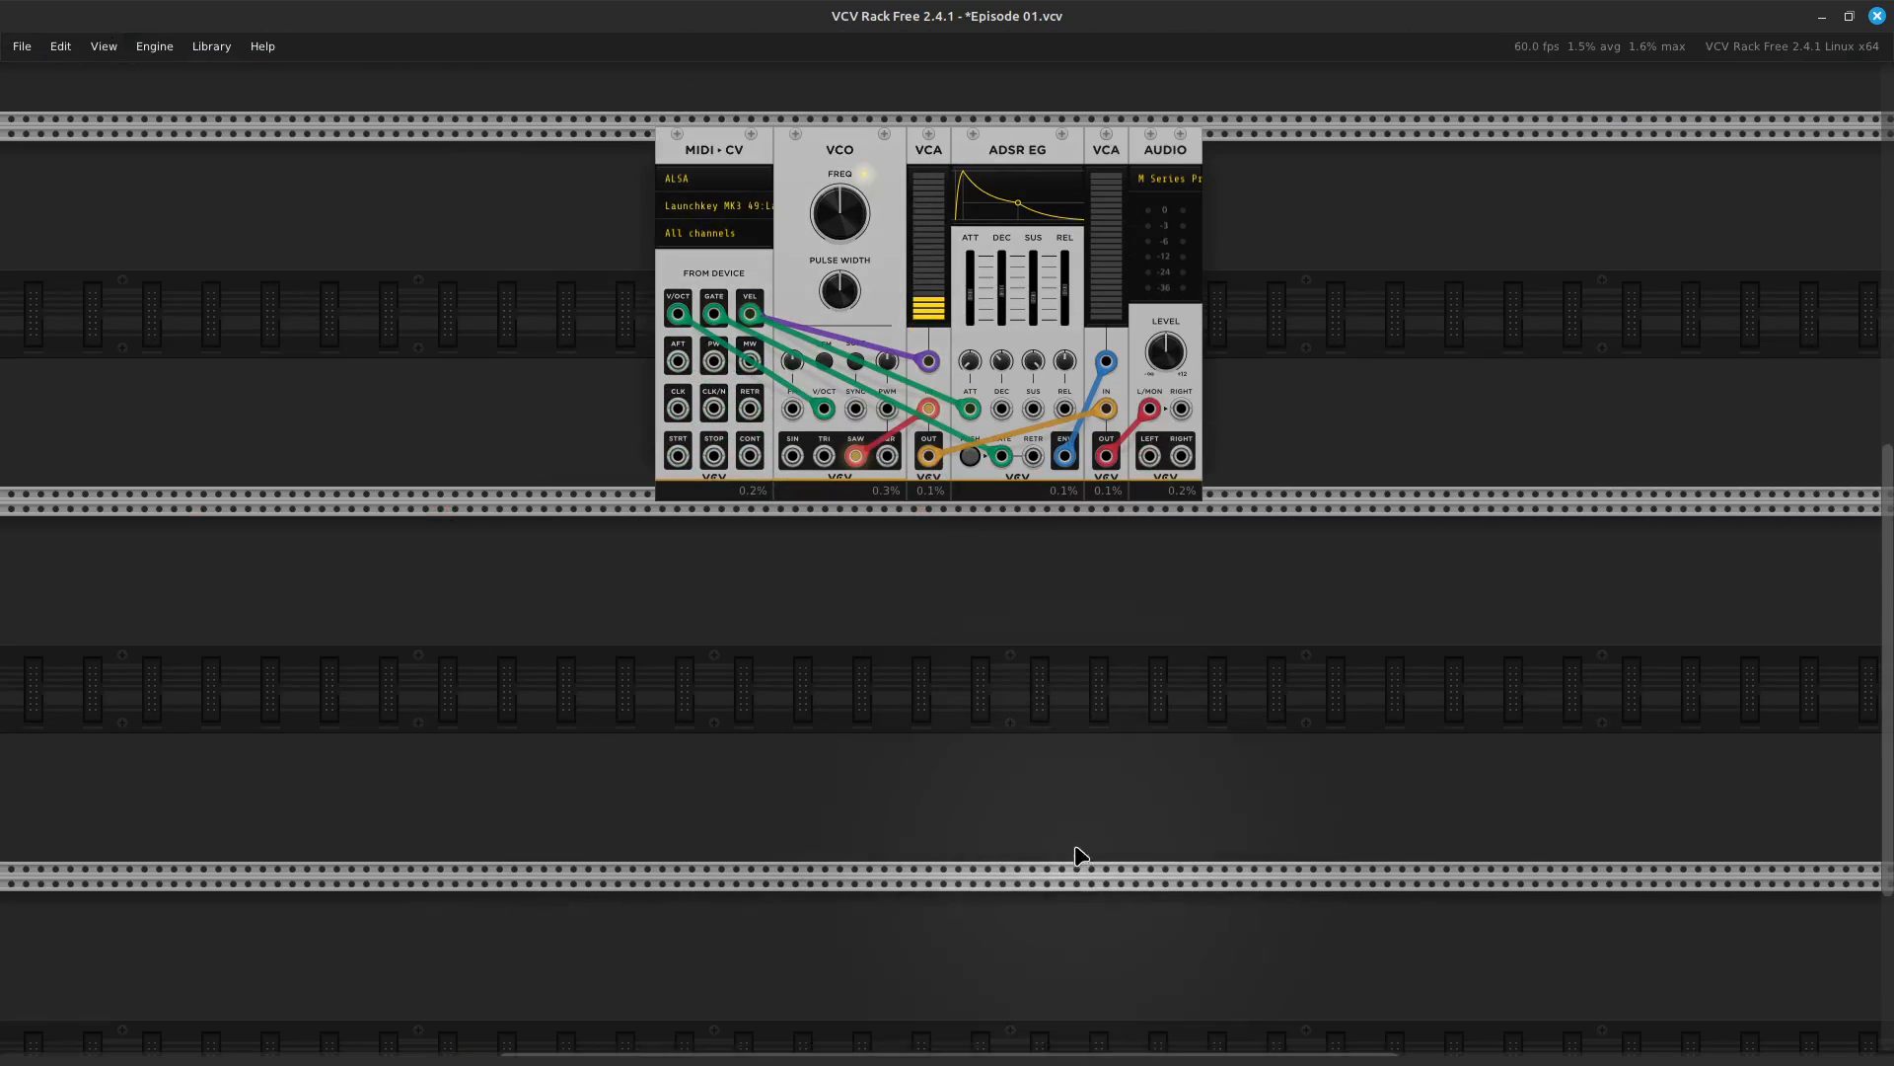
pyautogui.rightClick(847, 659)
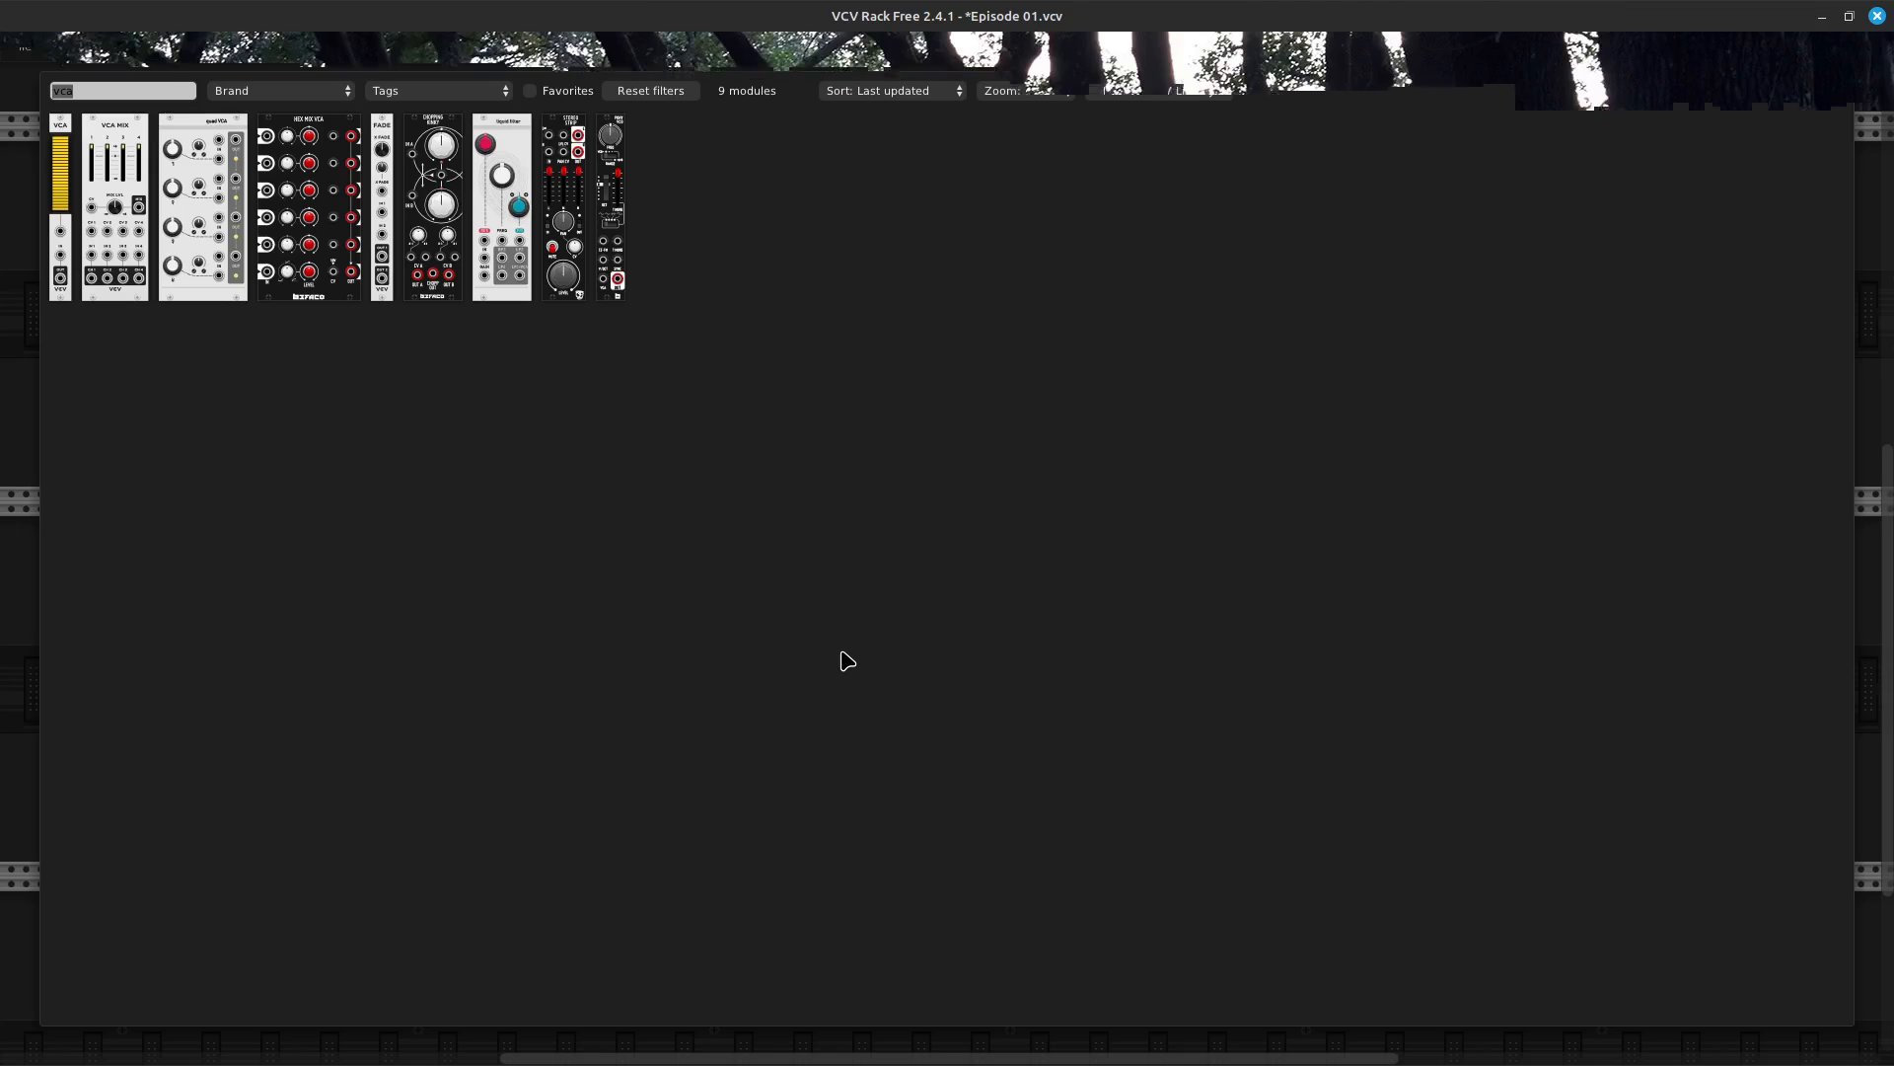
pyautogui.press('BackSpace')
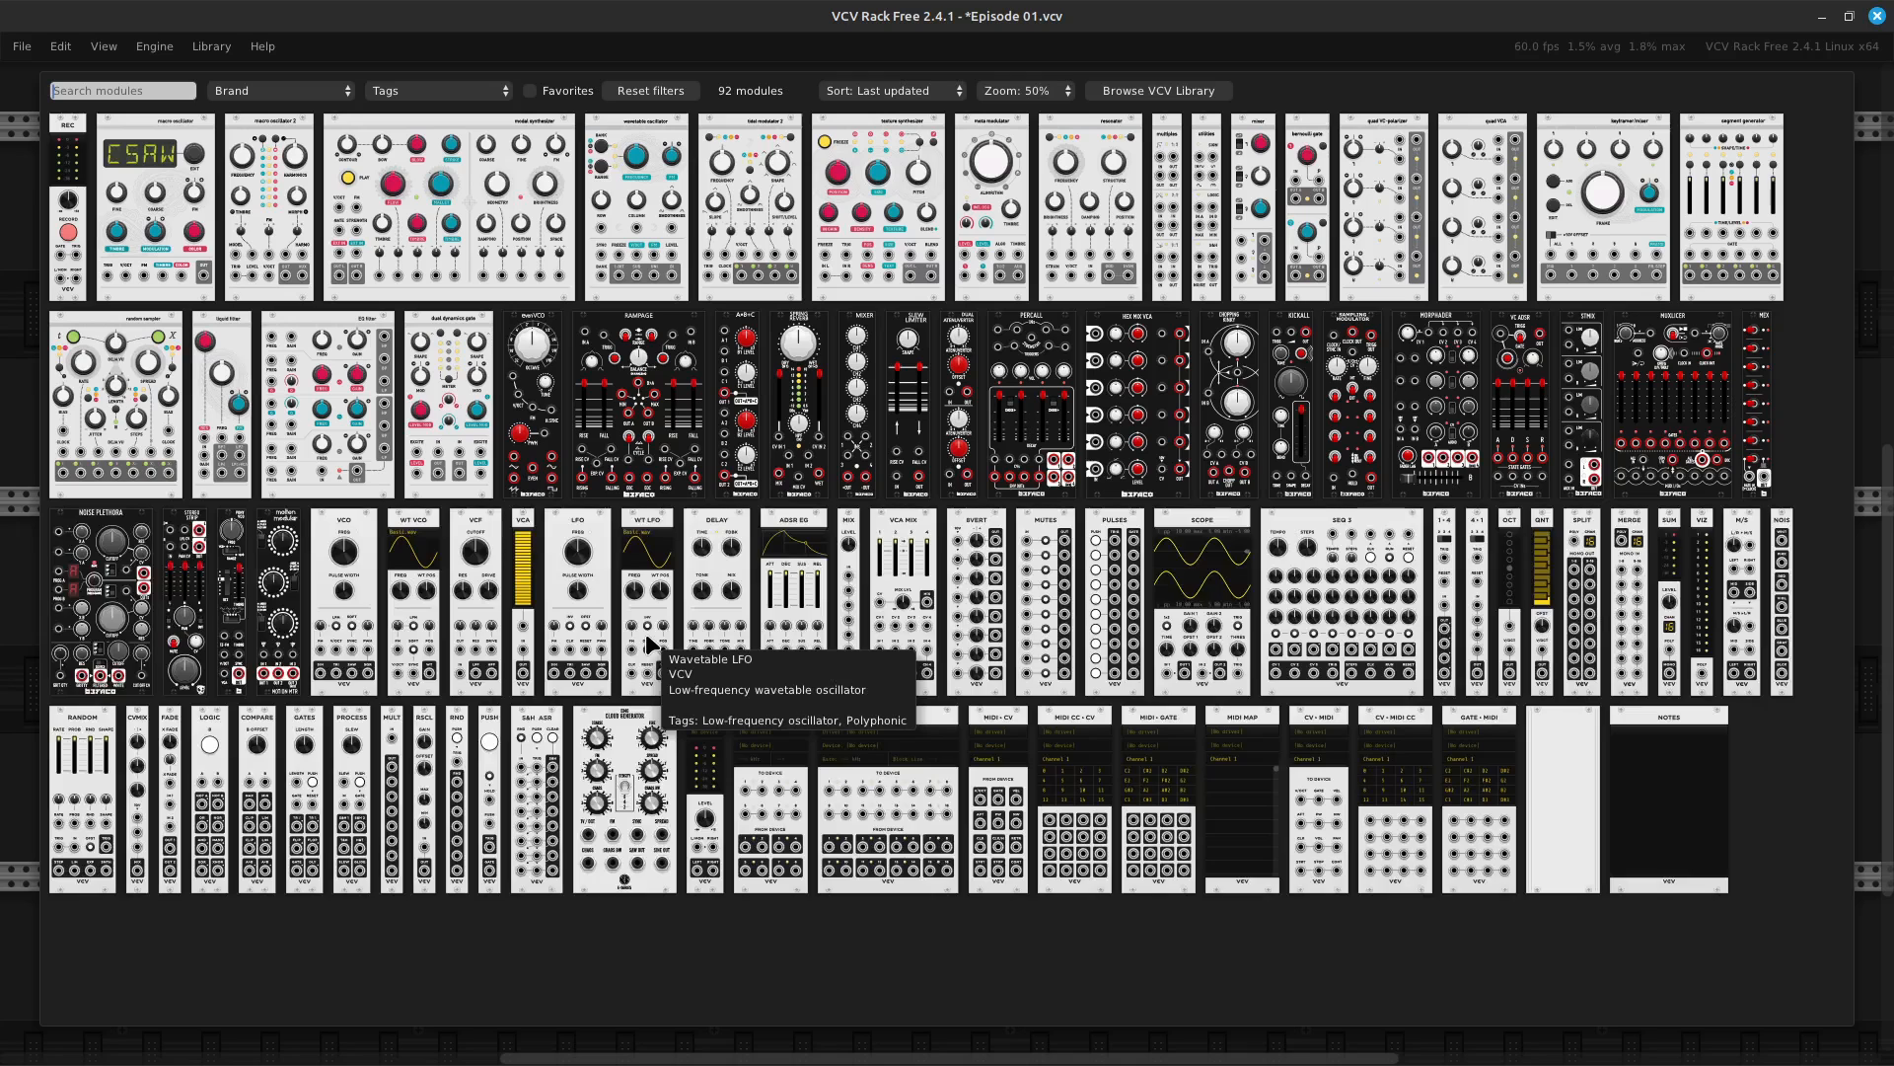
pyautogui.write('lfo')
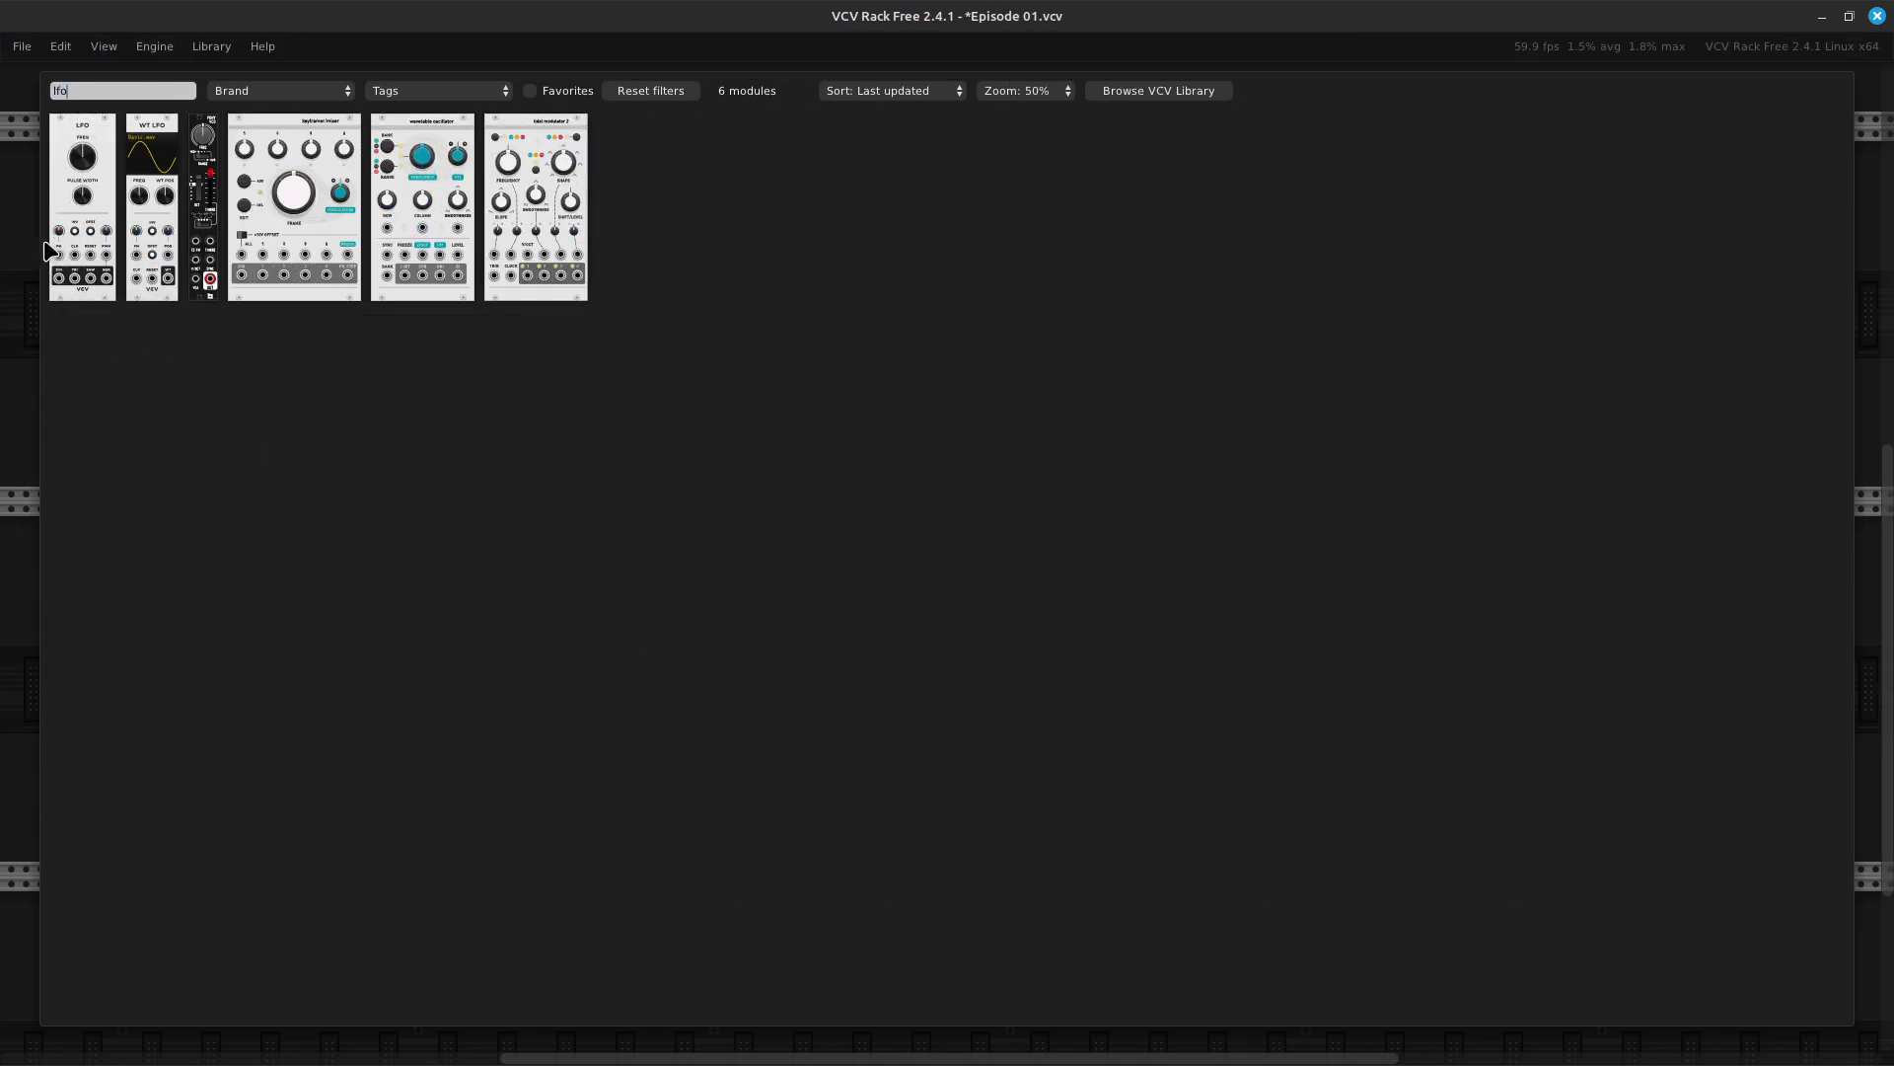
pyautogui.click(67, 232)
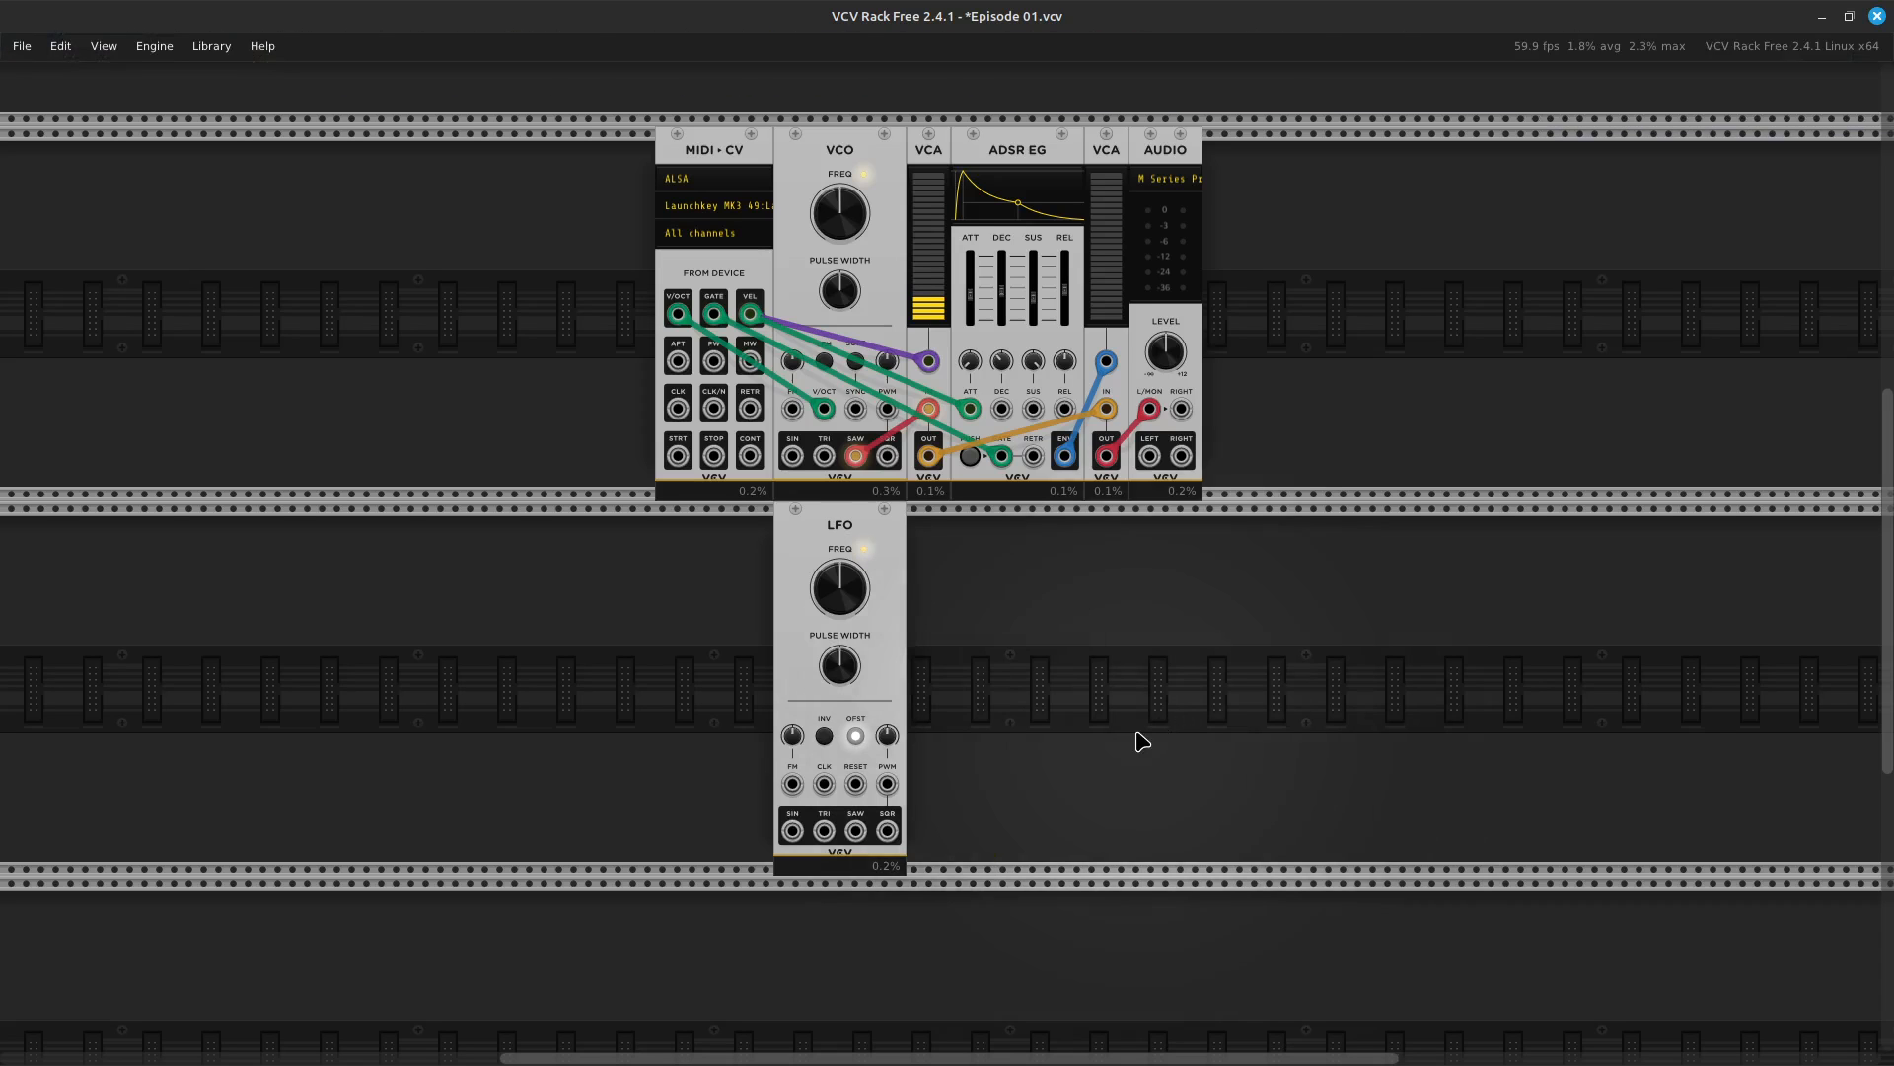
# Zoom in on the new LFO module to examine its knobs, buttons and jacks
pyautogui.hotkey('ctrl', '=')
pyautogui.hotkey('ctrl', '=')
pyautogui.hotkey('ctrl', '=')
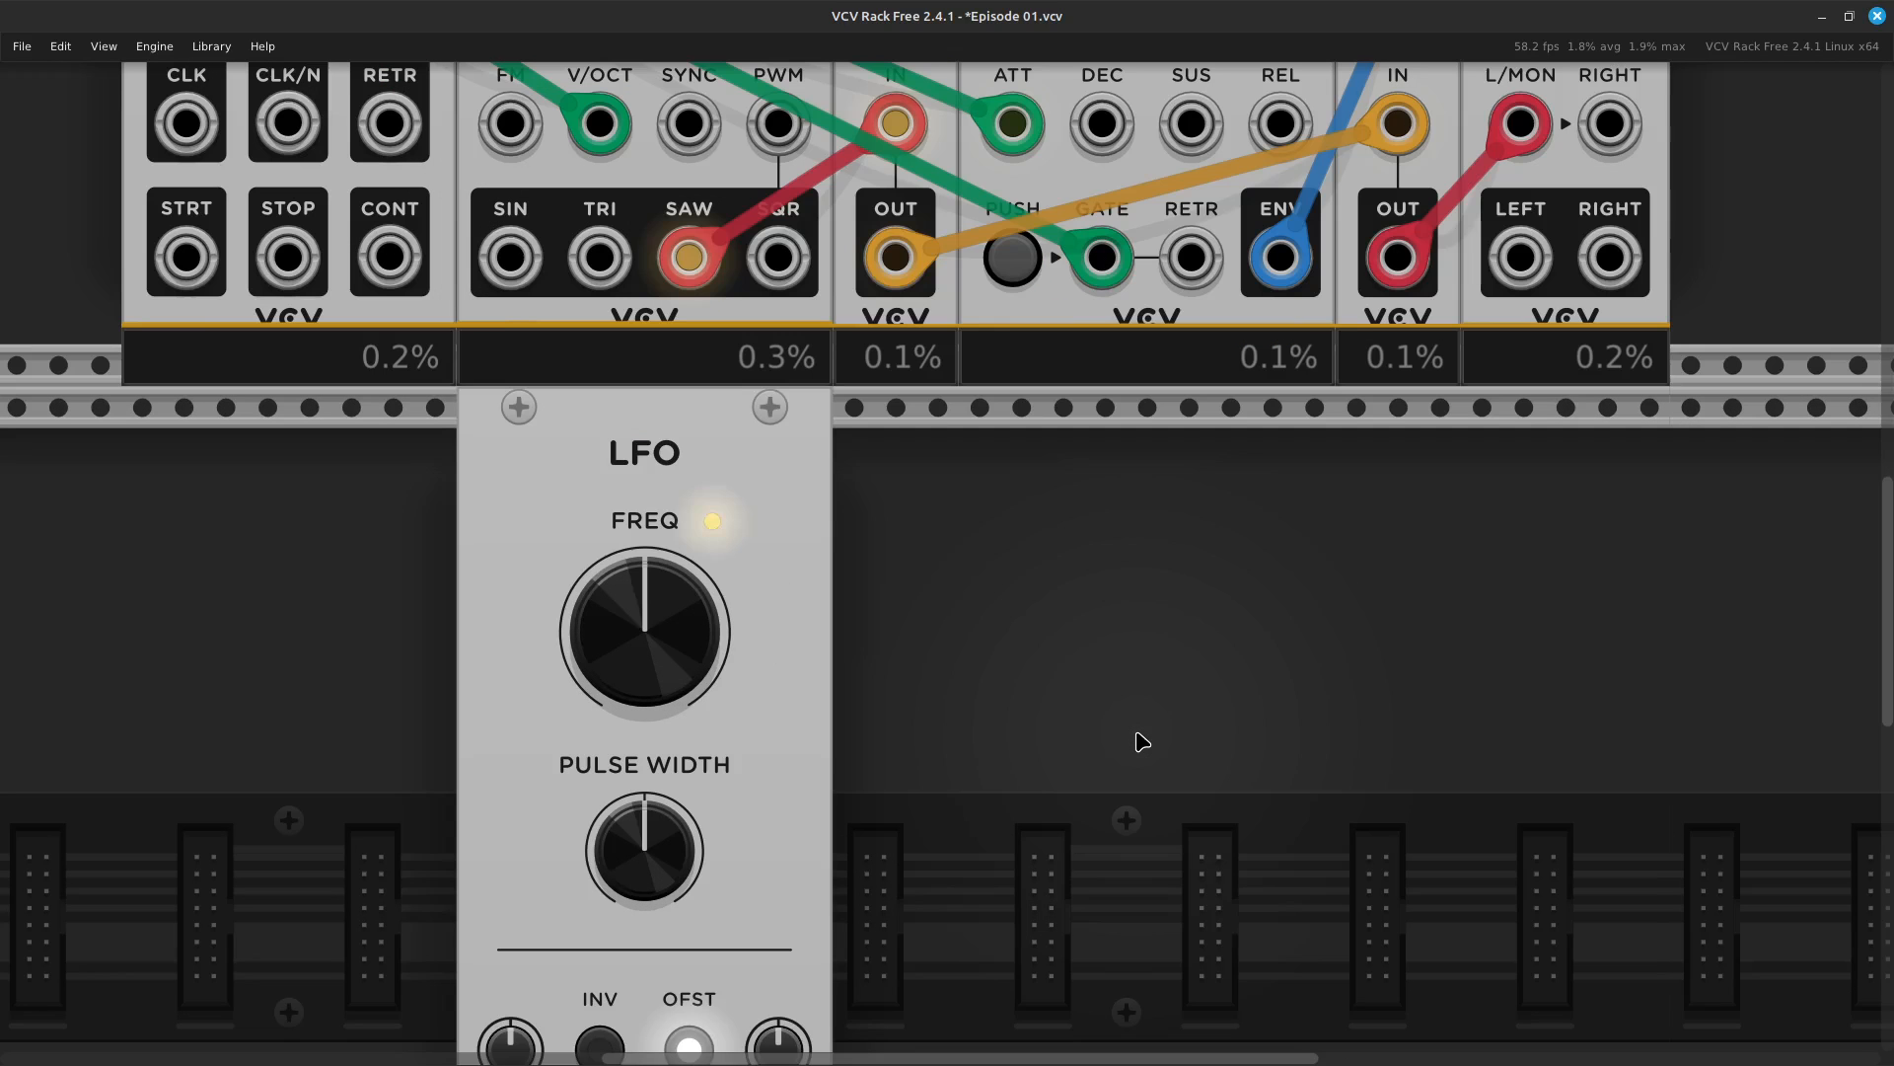
pyautogui.scroll(-5, 1142, 741)
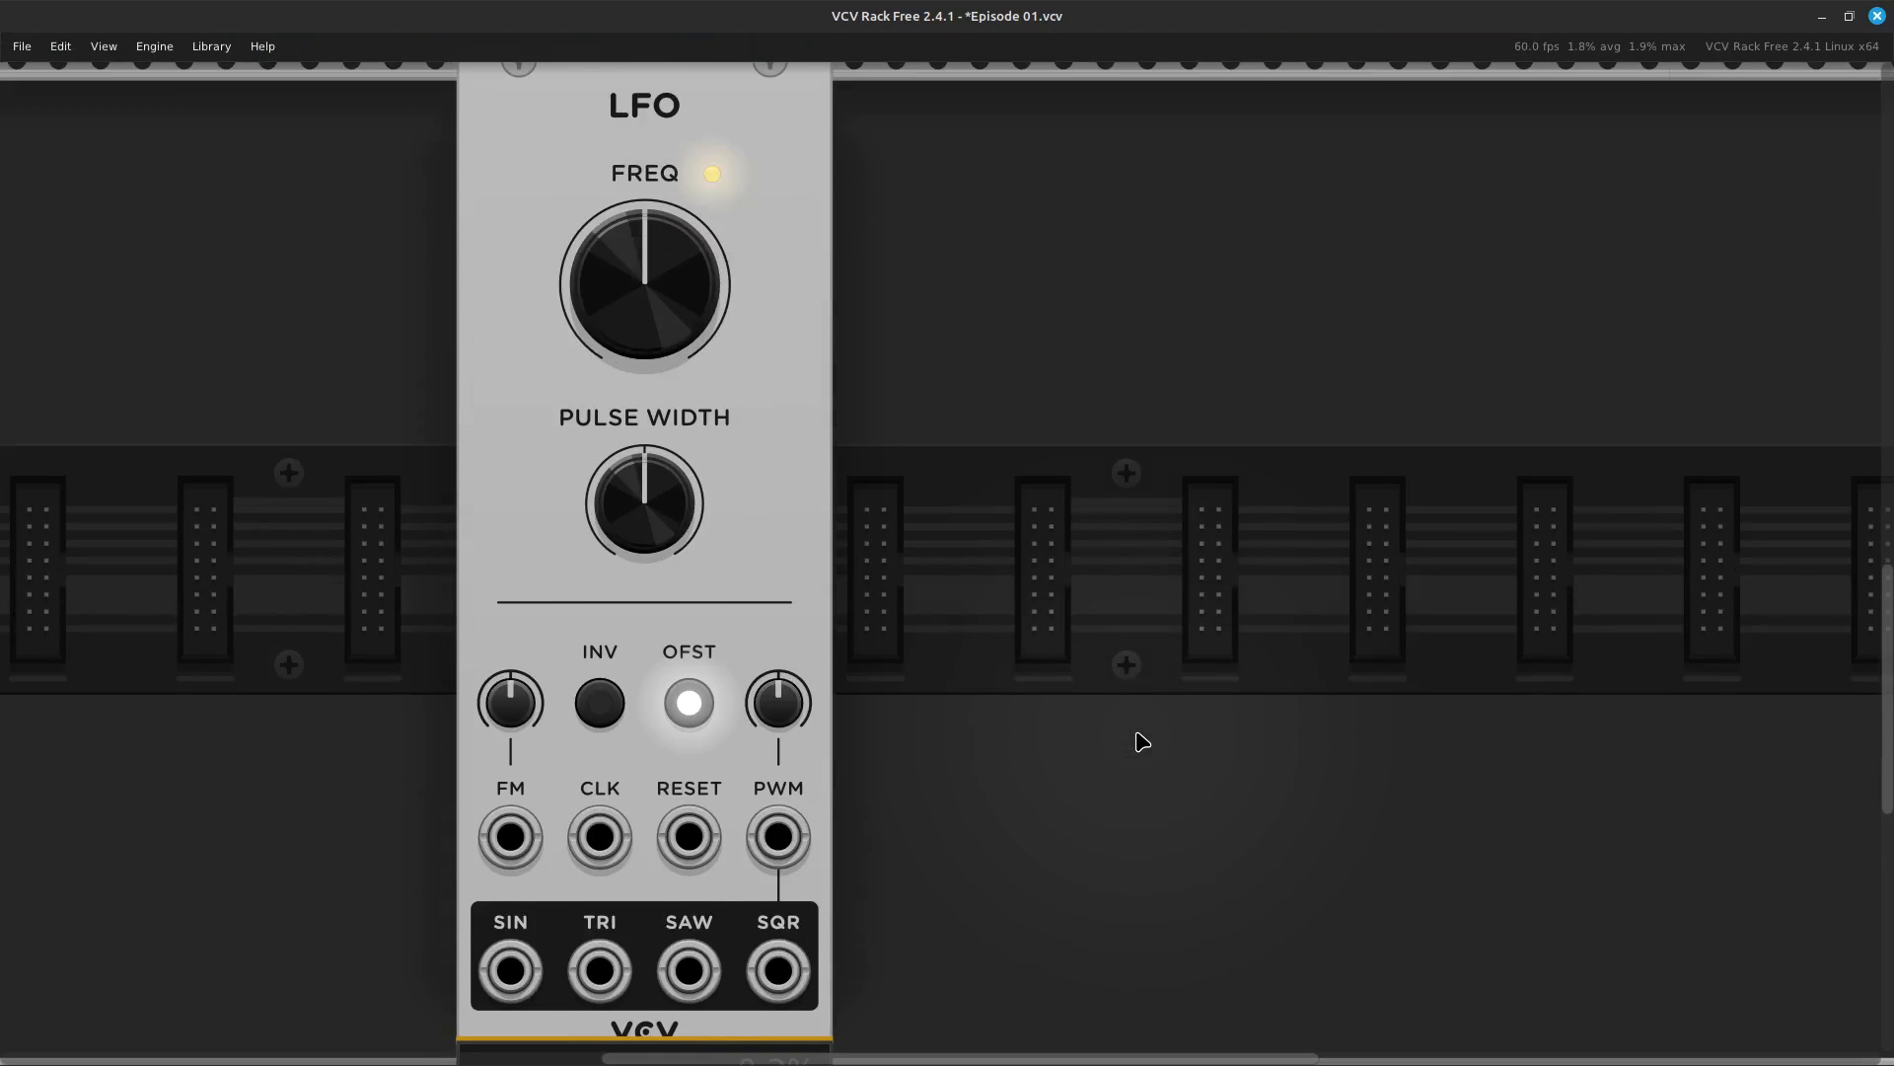
# Unplug the last VCA's output from the AUDIO module's L/MON input and patch the LFO's sine output into that input instead
pyautogui.scroll(5, 1142, 741)
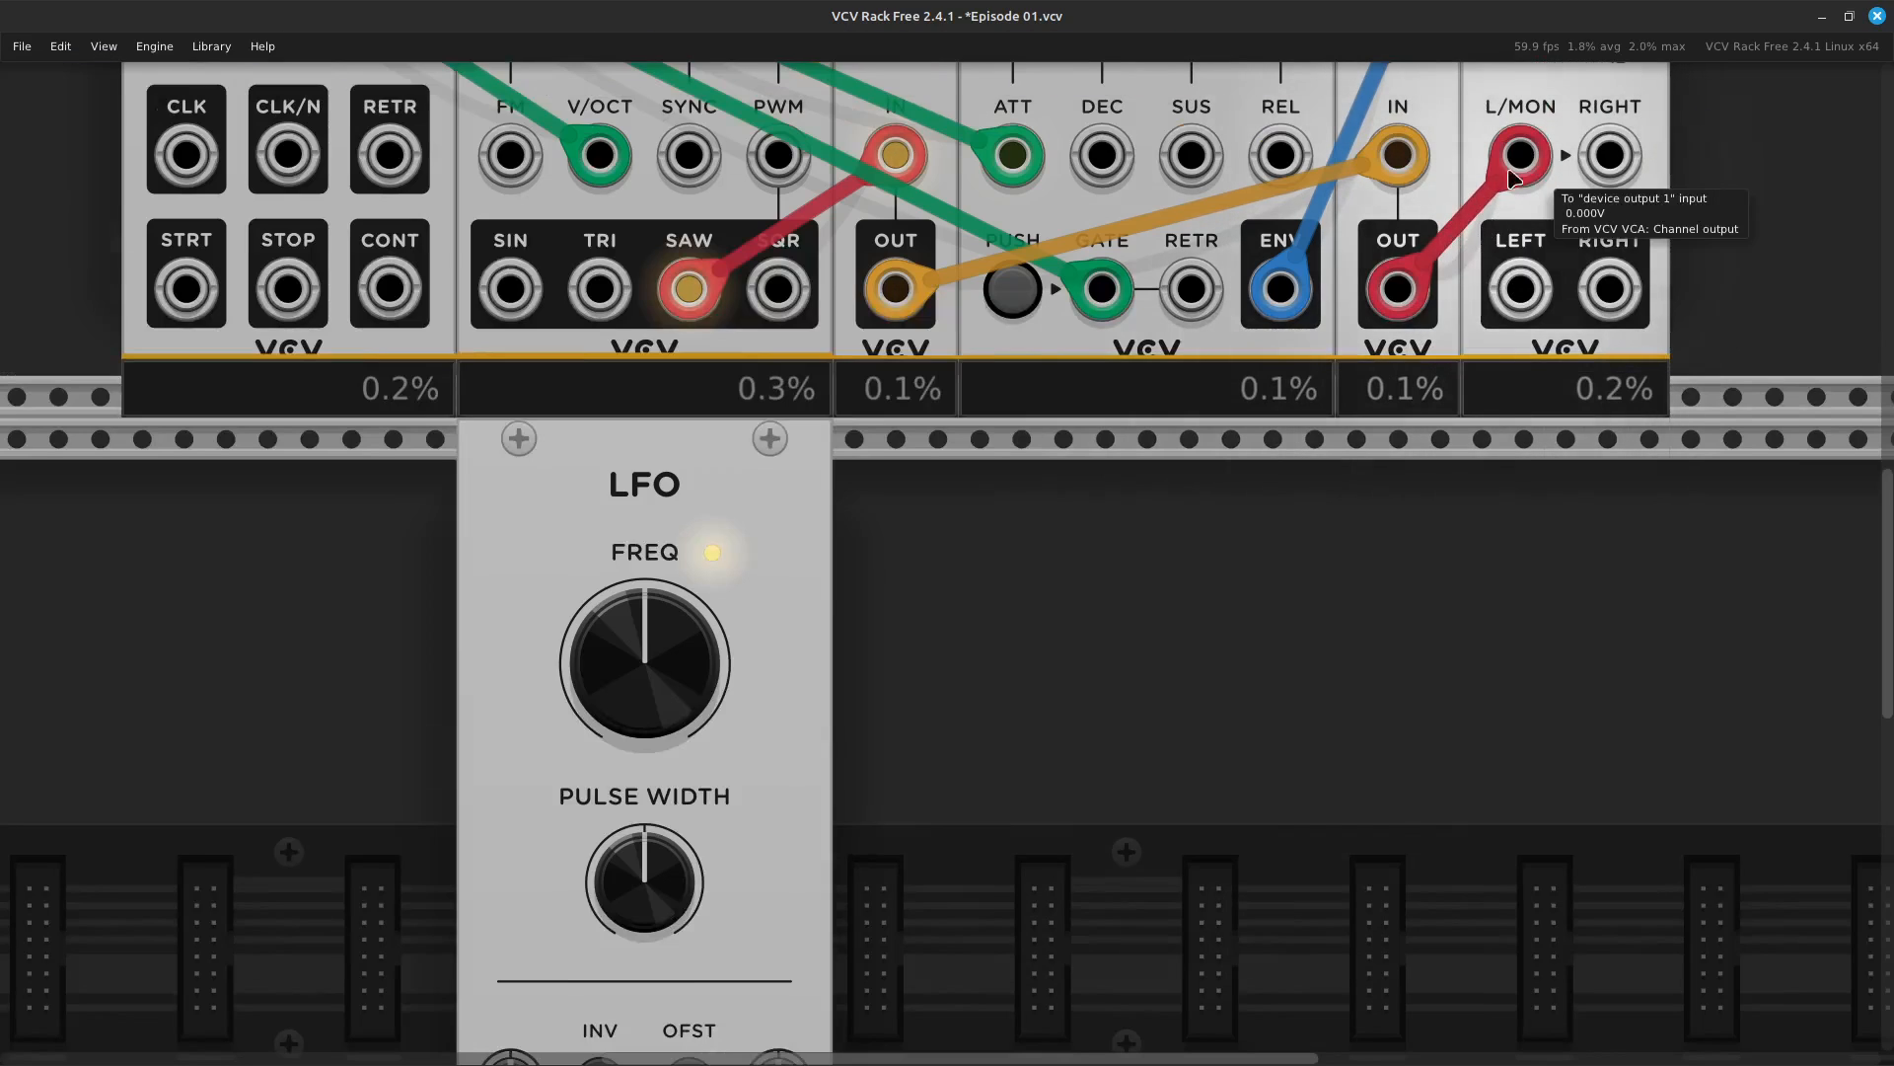
pyautogui.moveTo(1507, 180); pyautogui.dragTo(1455, 516)
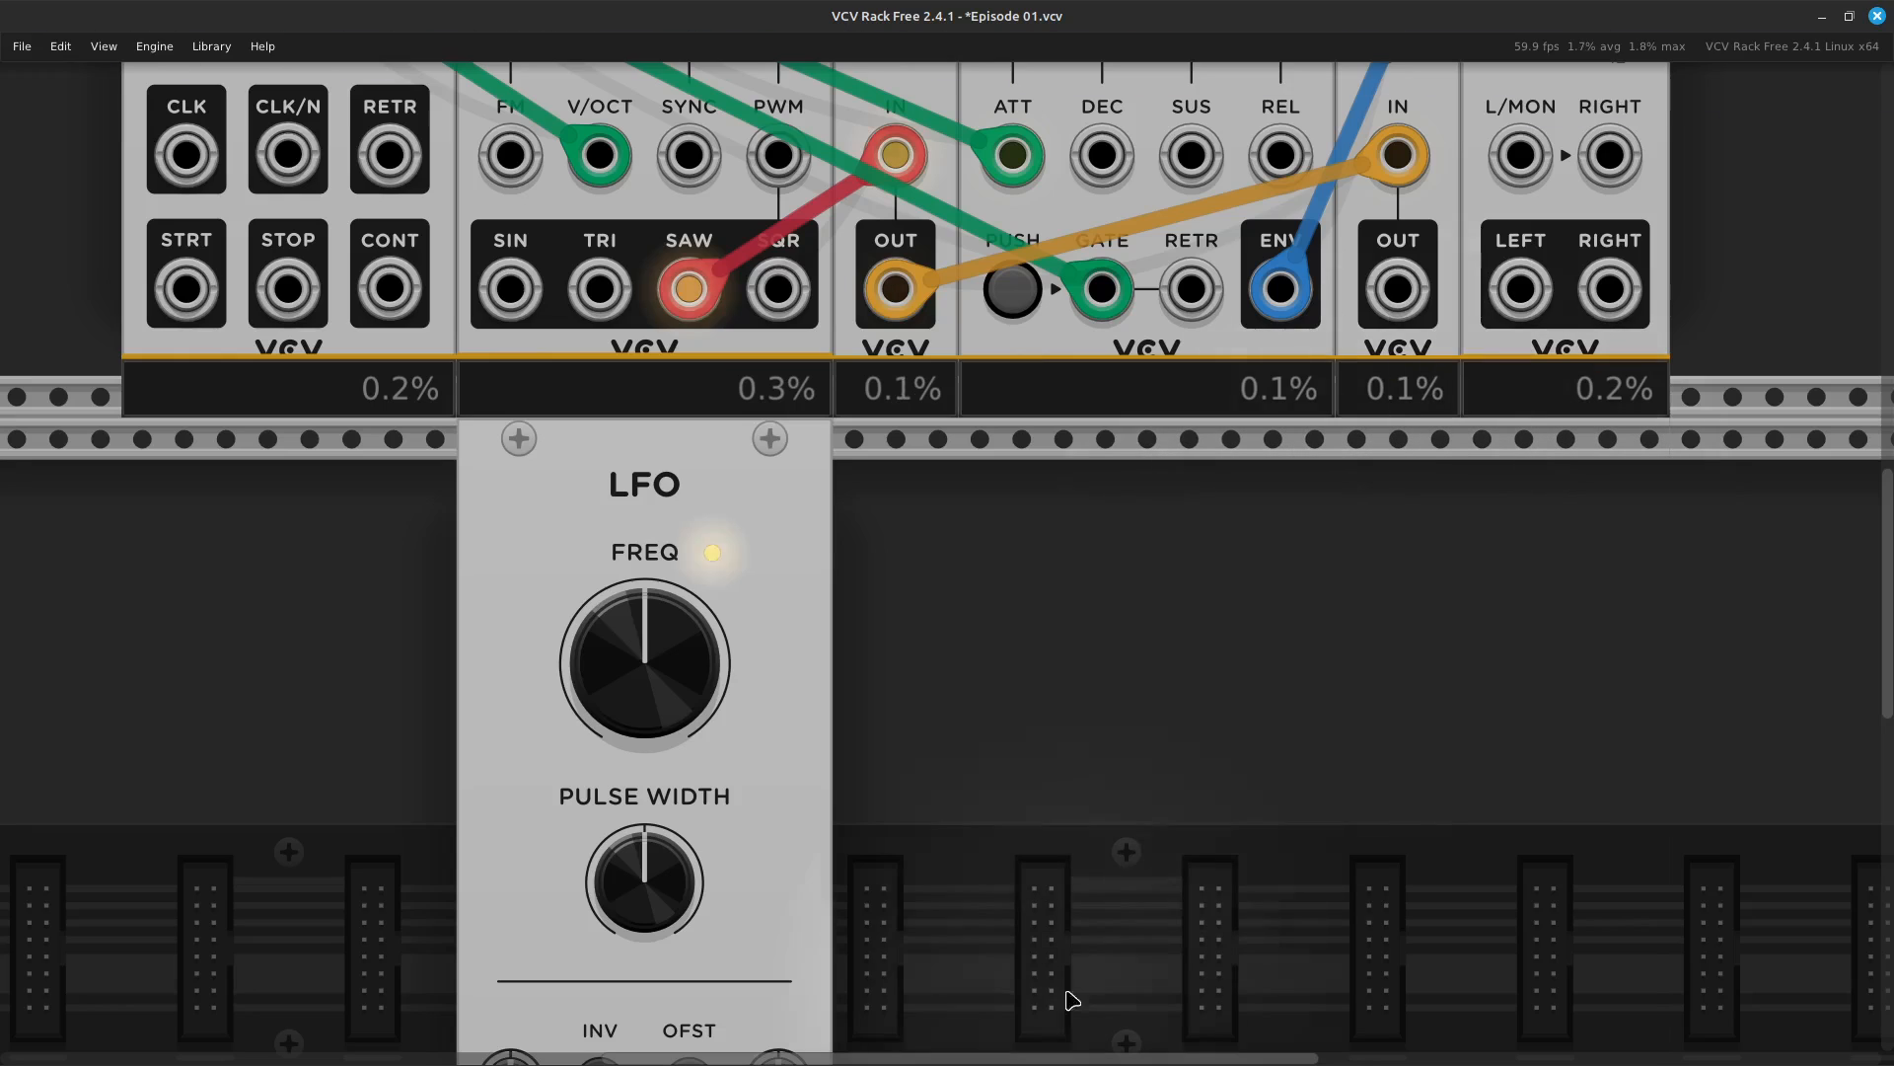
pyautogui.scroll(-6, 998, 858)
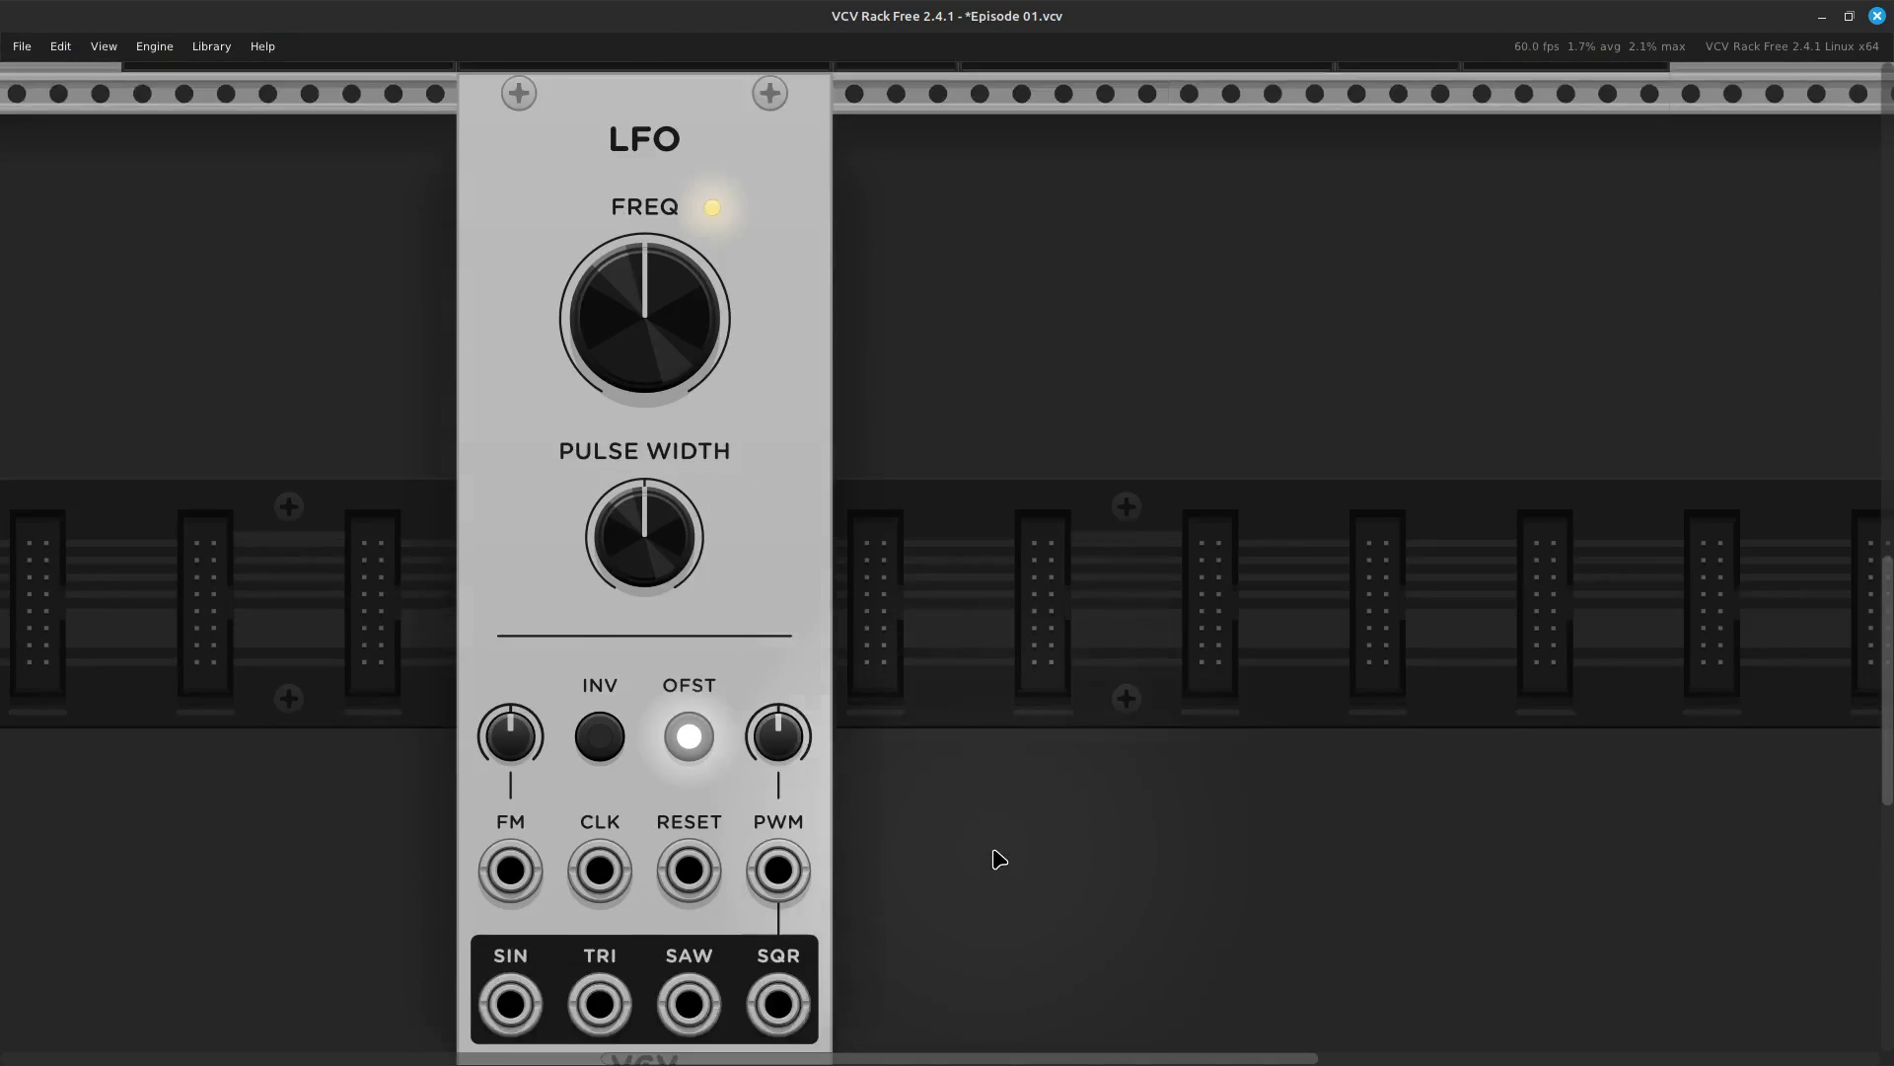
pyautogui.scroll(-1, 999, 858)
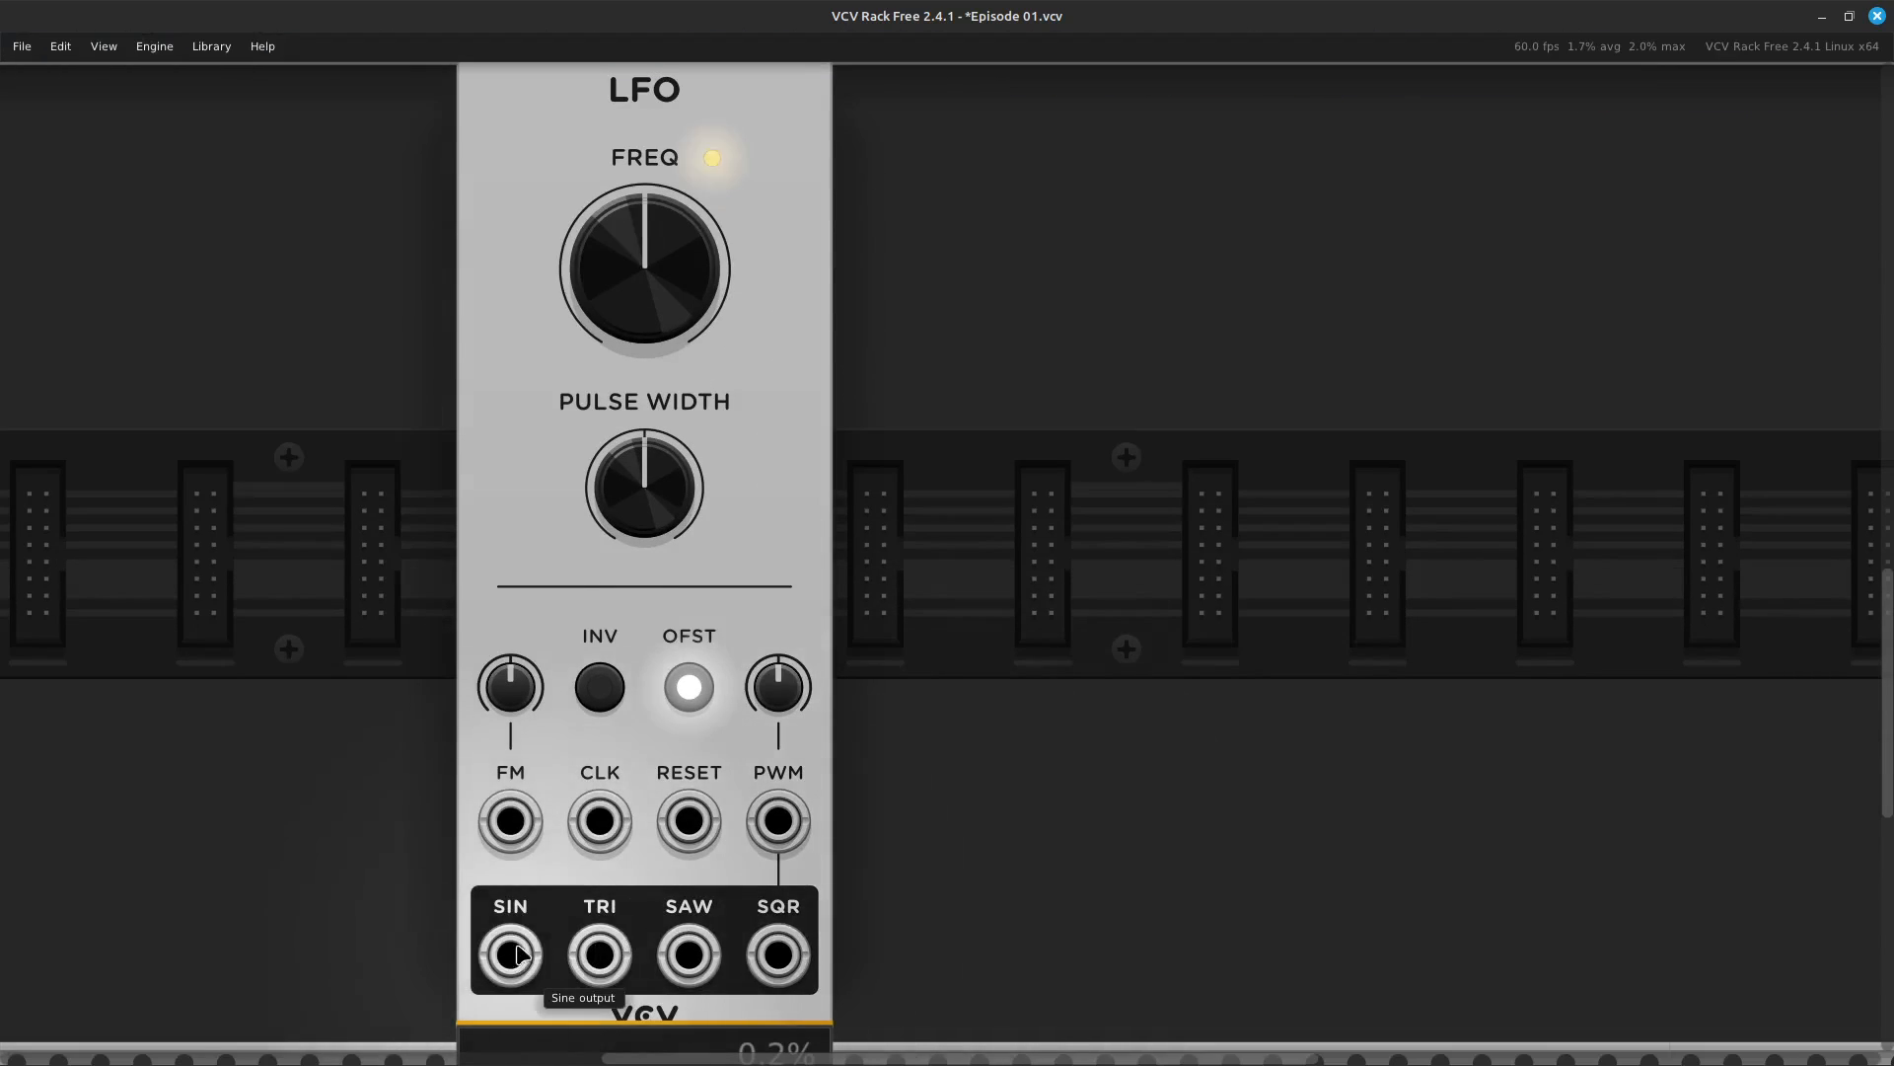
pyautogui.moveTo(513, 955); pyautogui.dragTo(1531, 289)
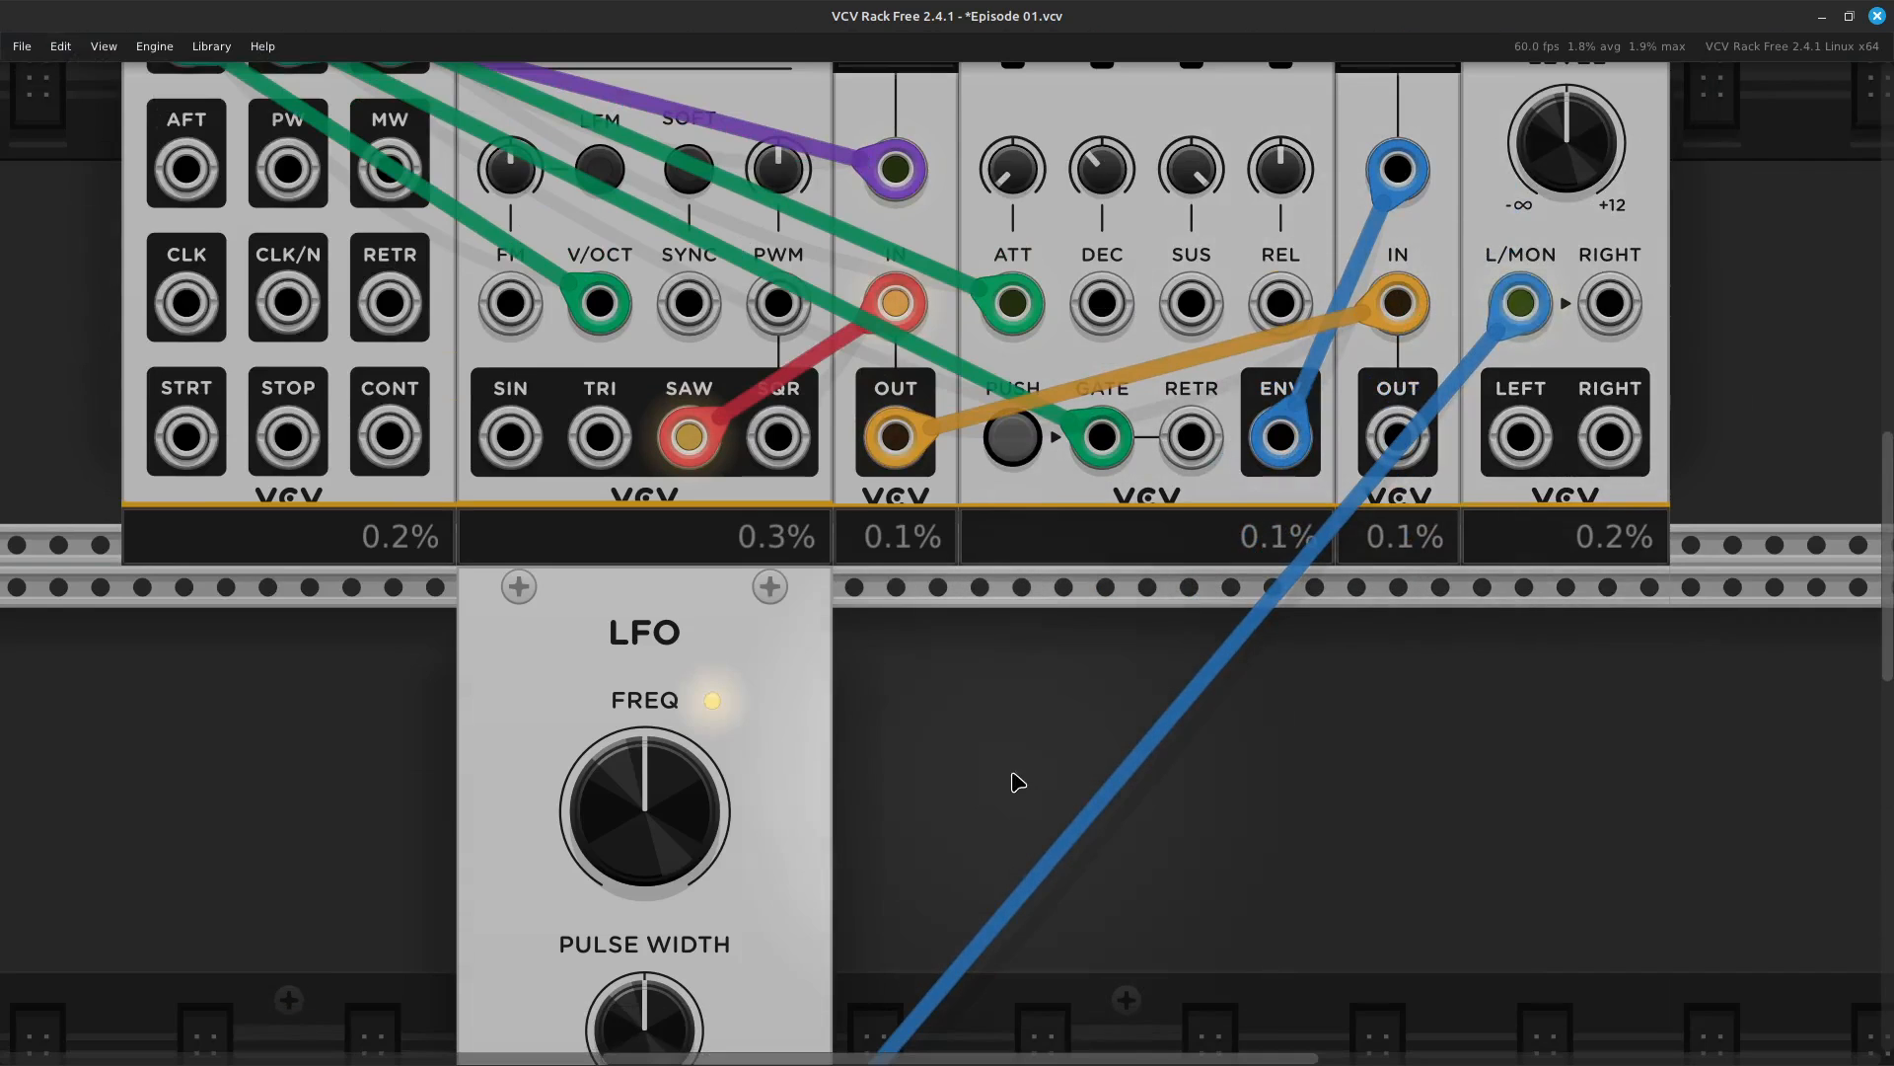
# Raise the LFO's frequency slightly to about 2.43 Hz
pyautogui.scroll(-4, 879, 749)
pyautogui.scroll(-2, 879, 749)
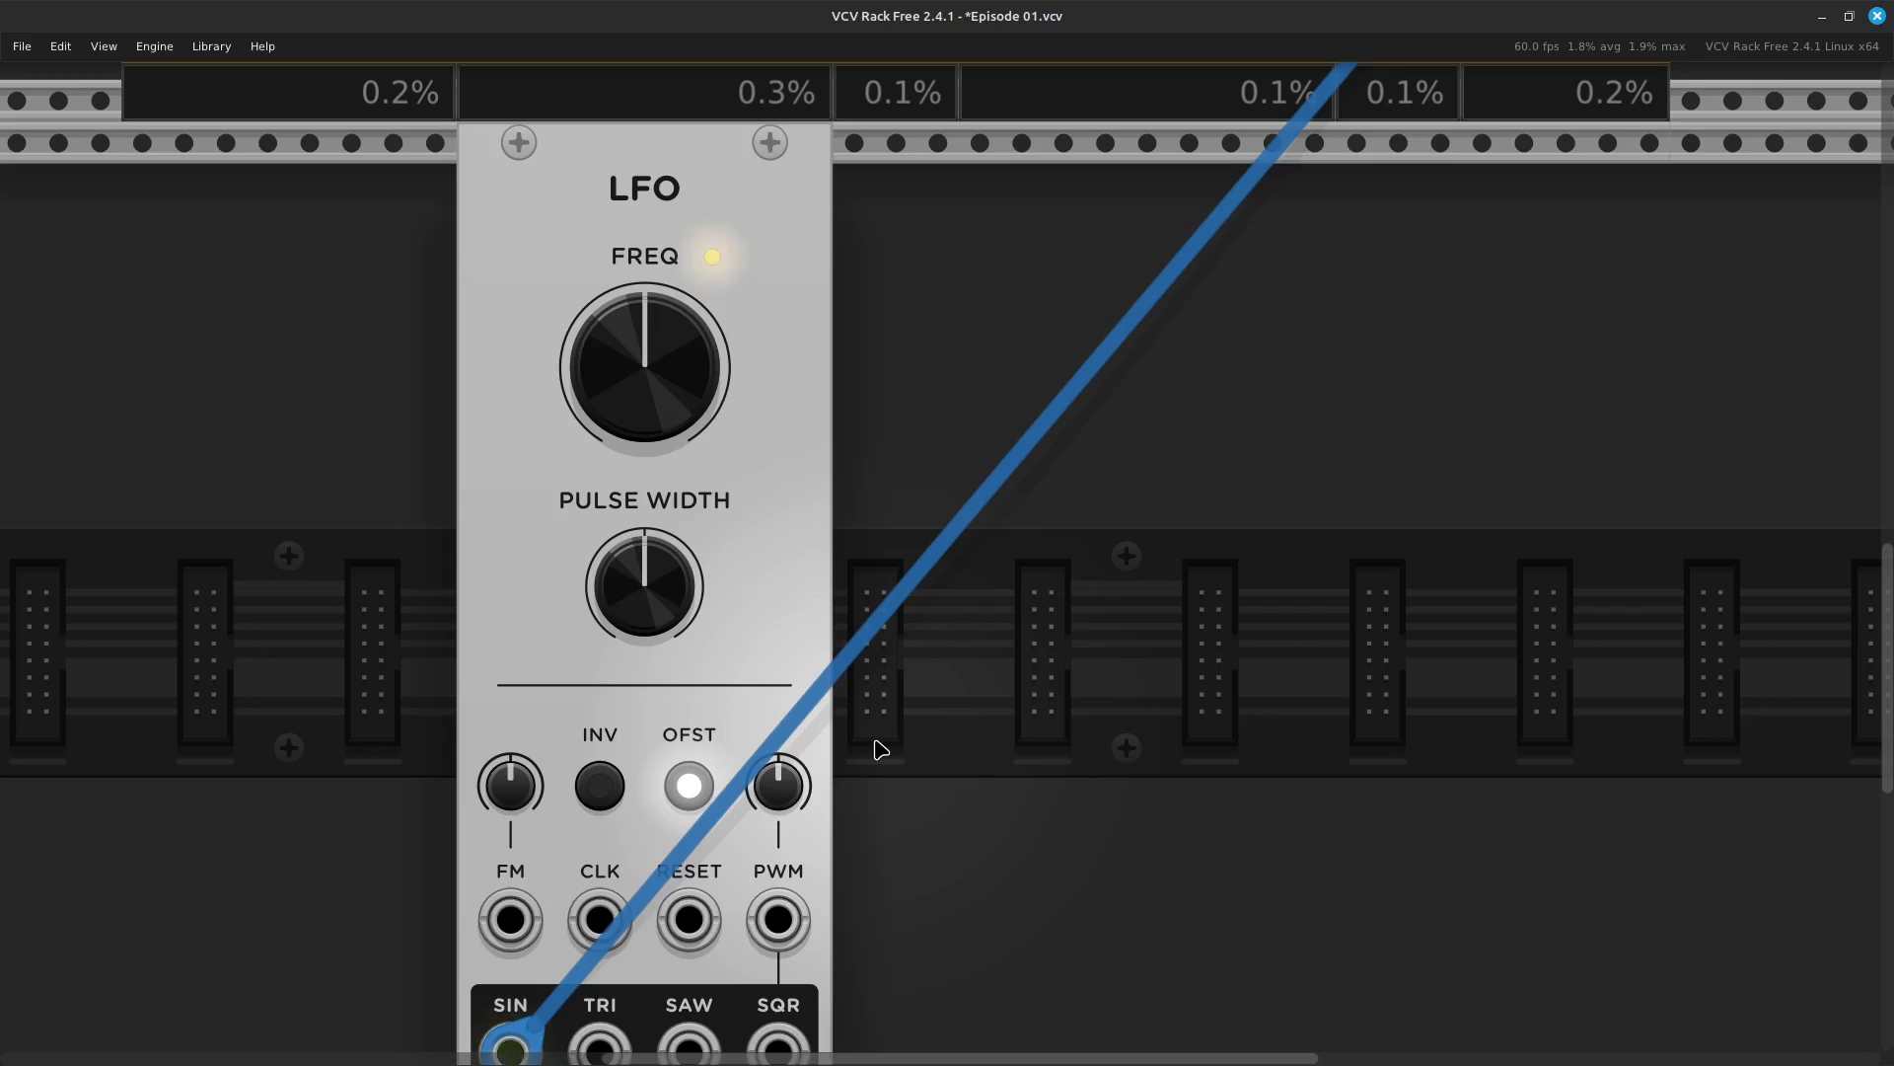
pyautogui.scroll(2, 888, 726)
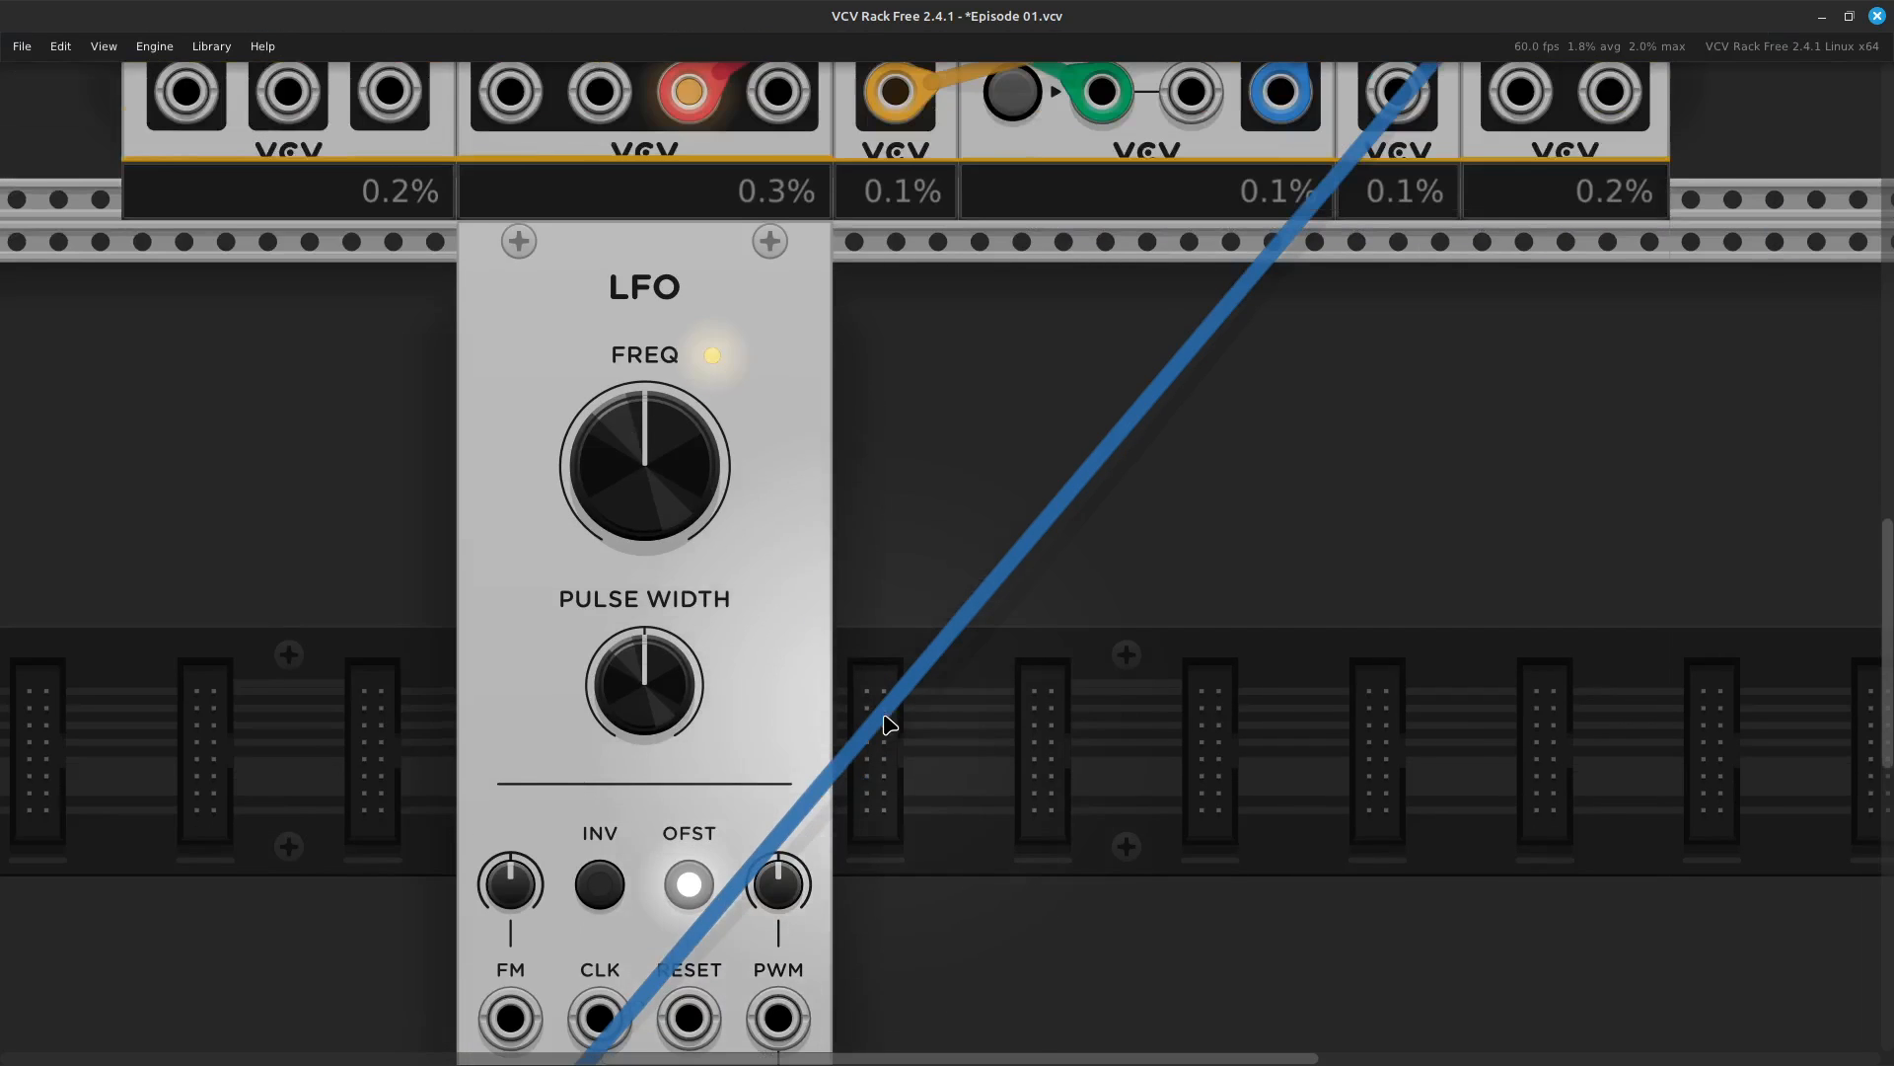
pyautogui.moveTo(637, 477); pyautogui.dragTo(636, 405)
# Turn the AUDIO module's level knob well down from 0 dB
pyautogui.scroll(4, 1692, 503)
pyautogui.scroll(7, 1692, 502)
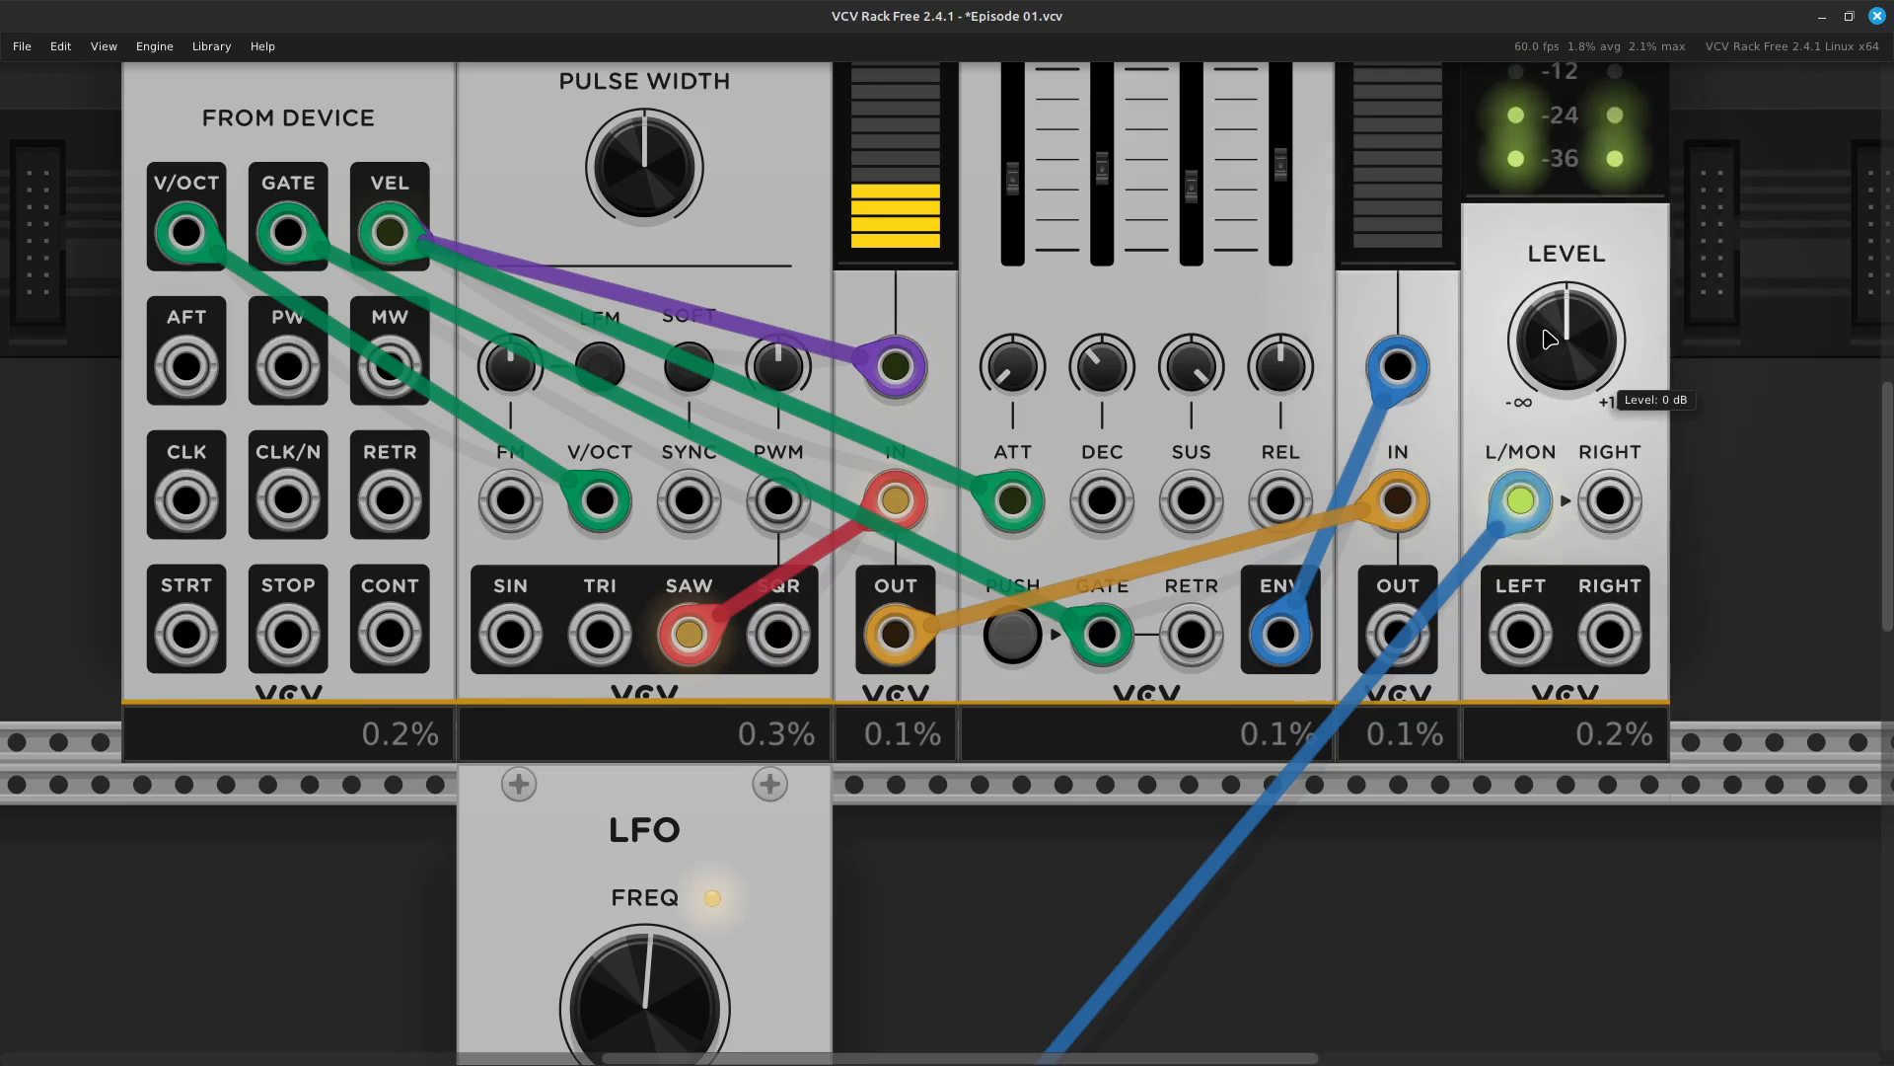
pyautogui.moveTo(1544, 334); pyautogui.dragTo(1544, 387)
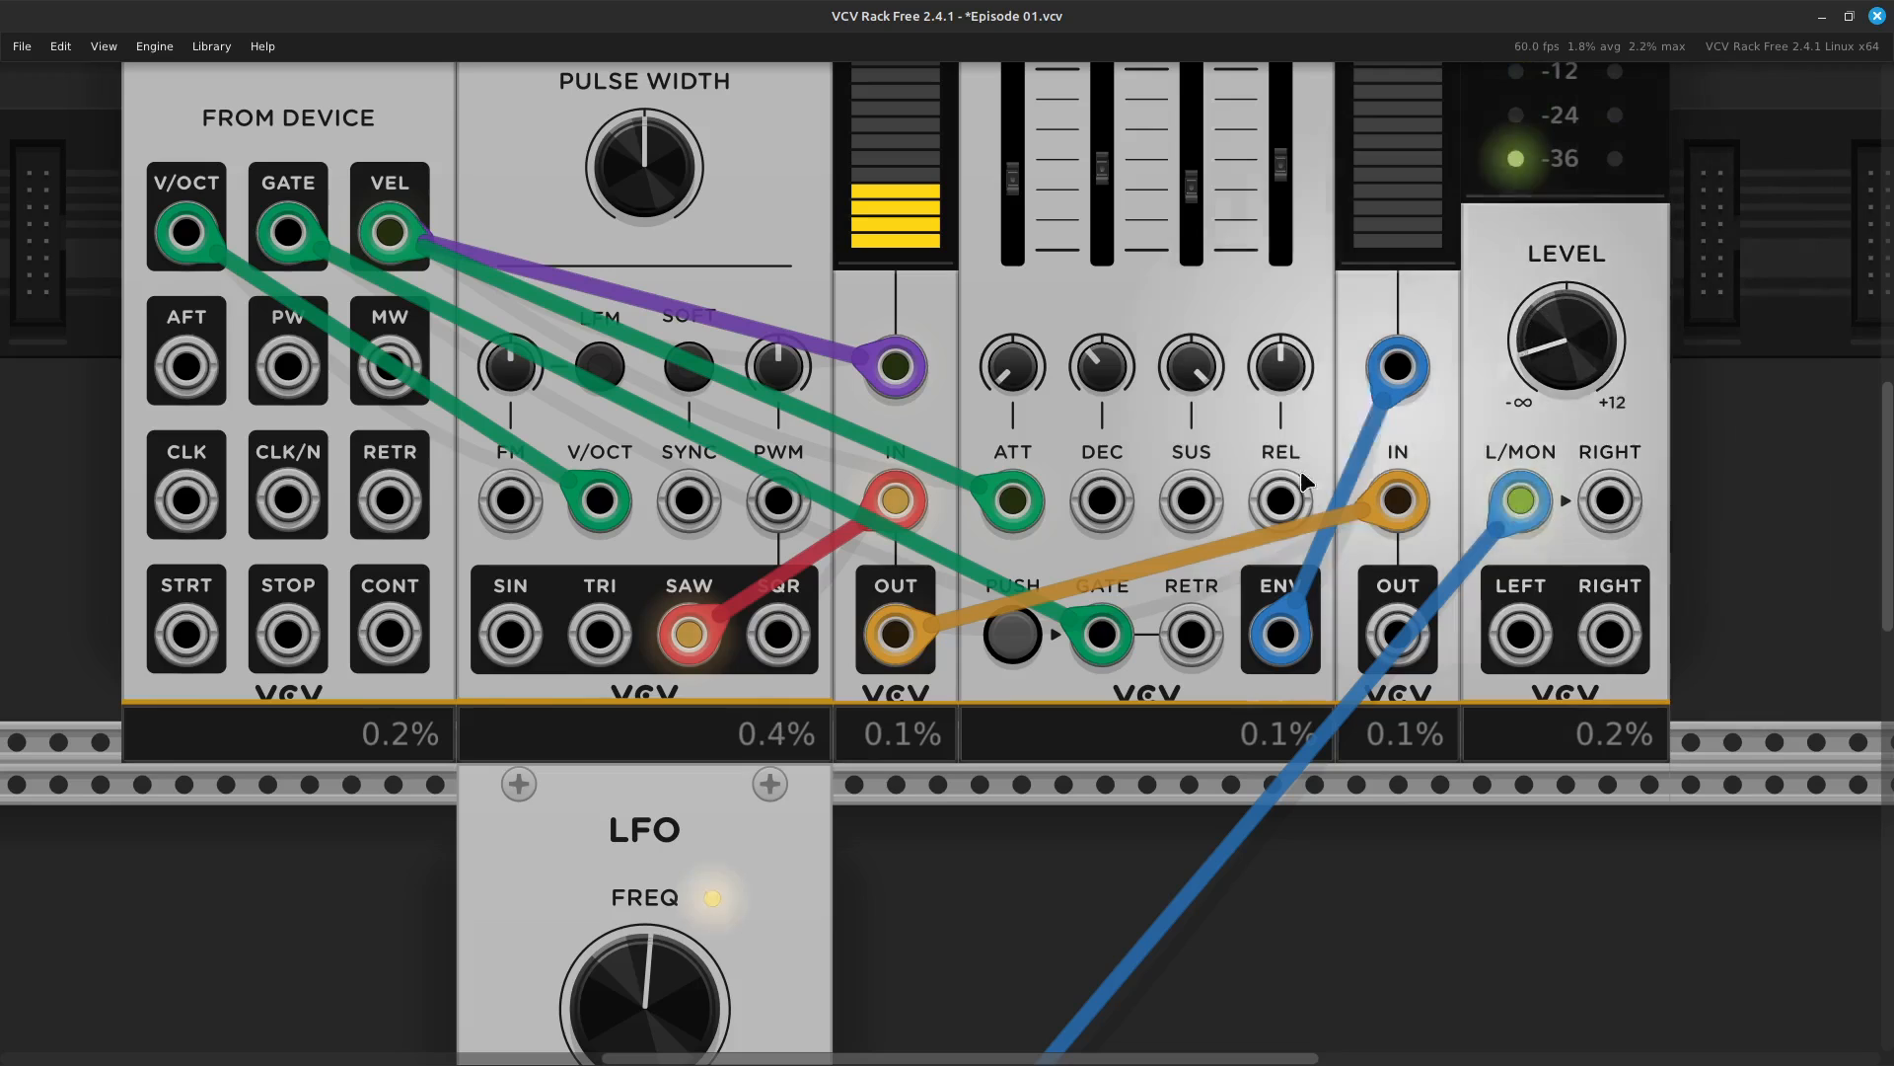
# Inspect the exact value of the LFO's frequency knob without changing it
pyautogui.scroll(-5, 841, 806)
pyautogui.scroll(-4, 840, 805)
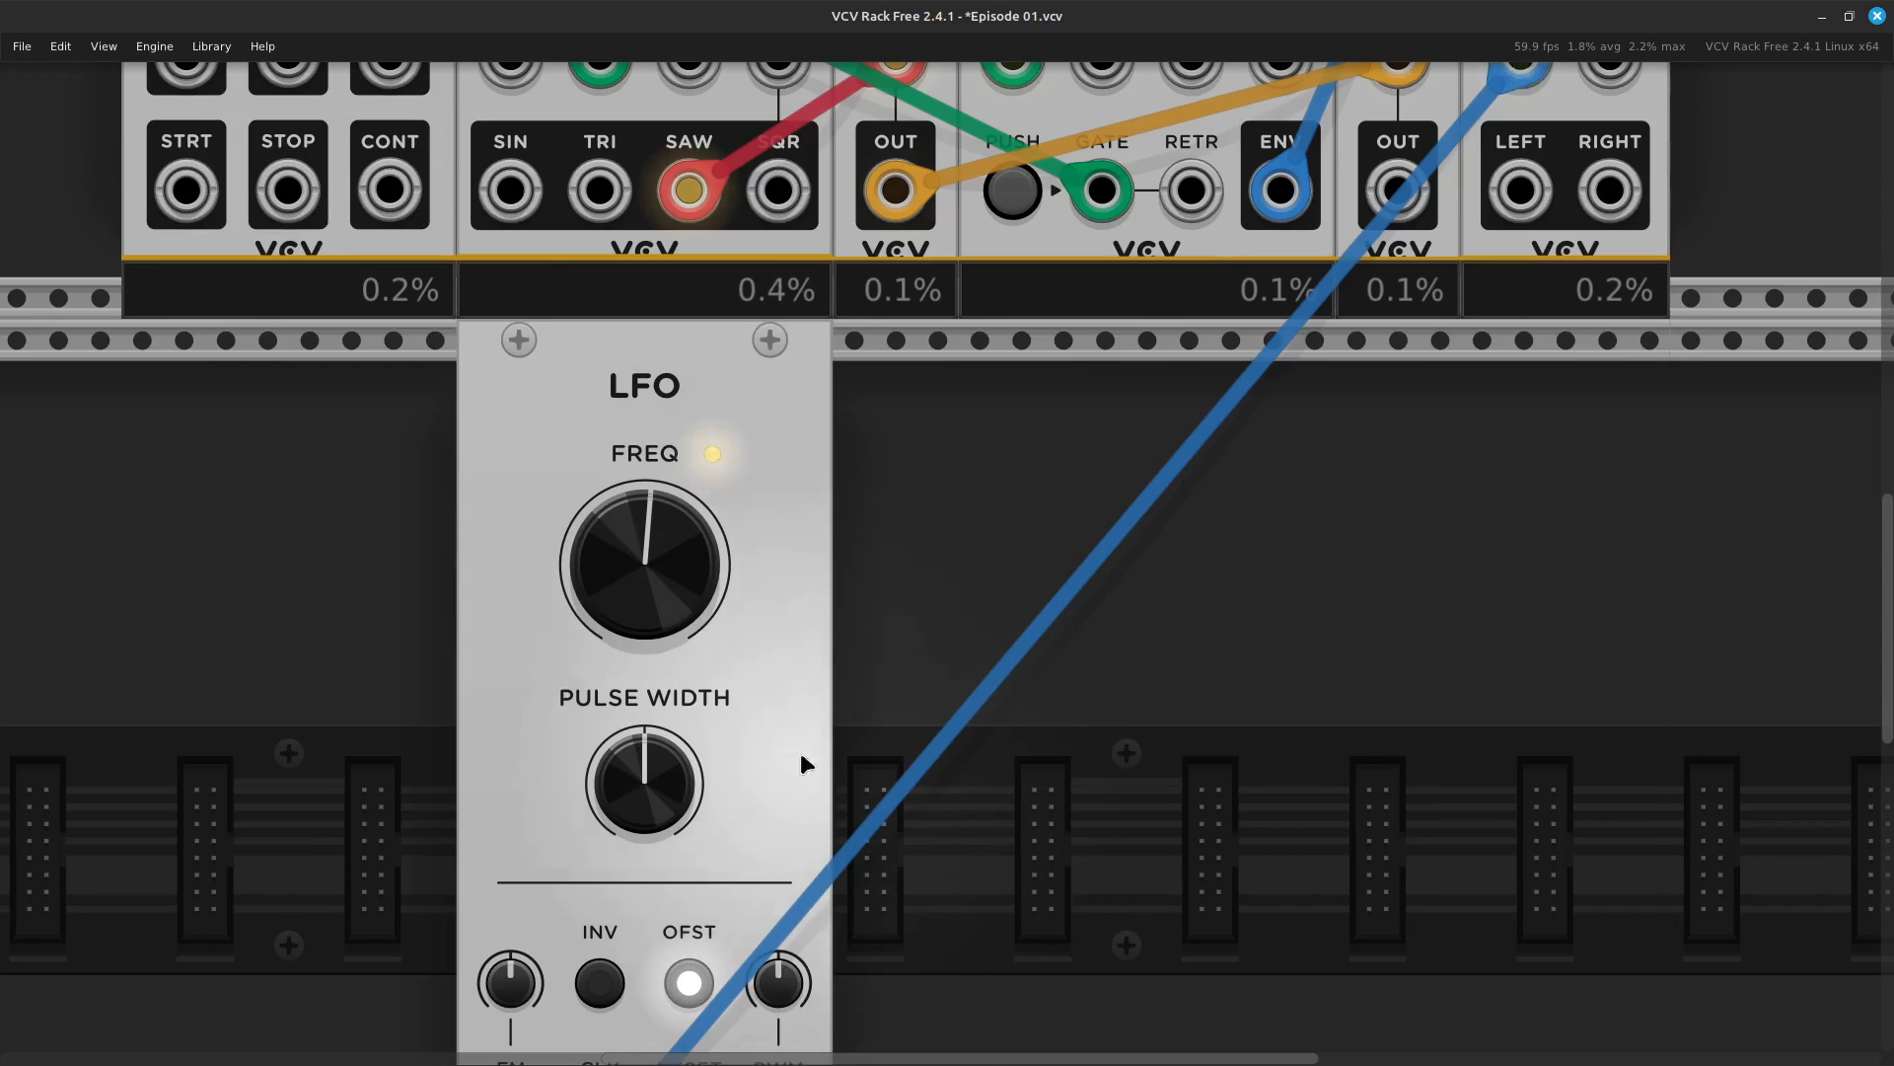
pyautogui.rightClick(646, 552)
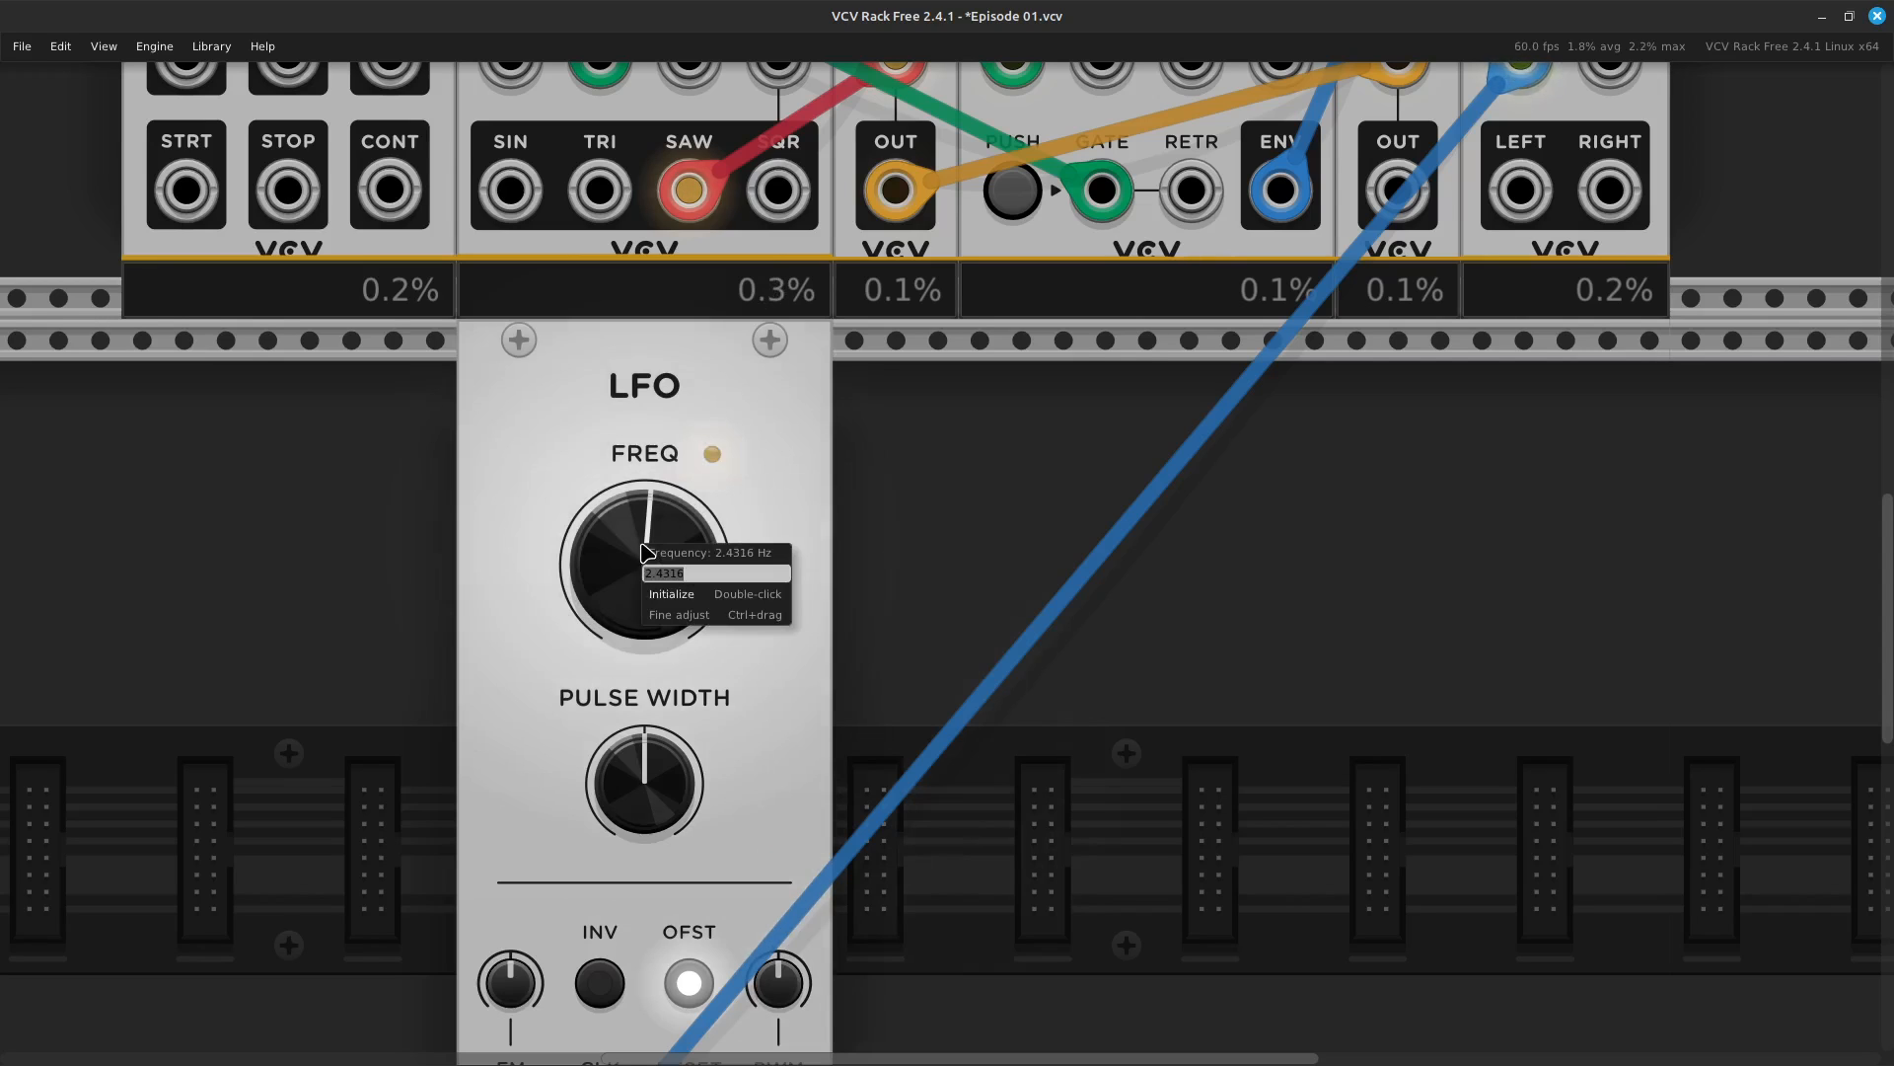
pyautogui.click(742, 436)
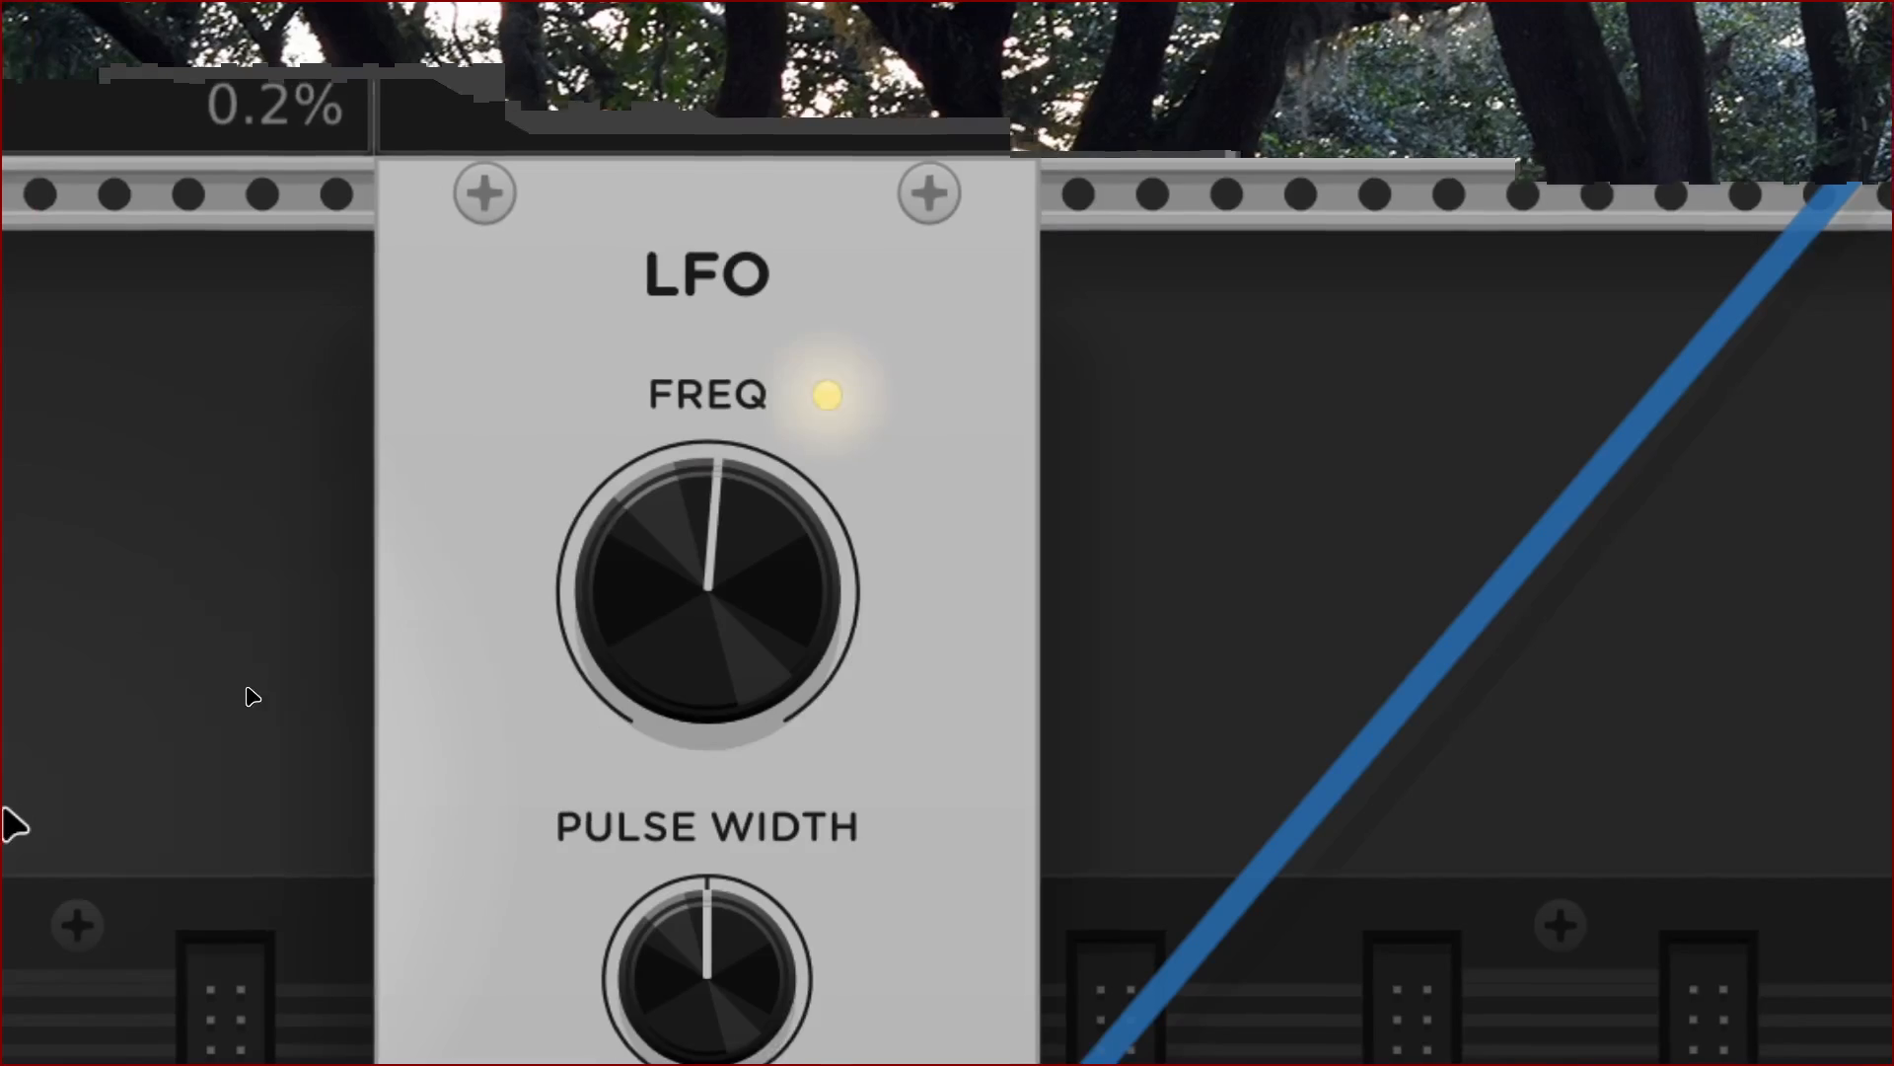
pyautogui.moveTo(661, 602)
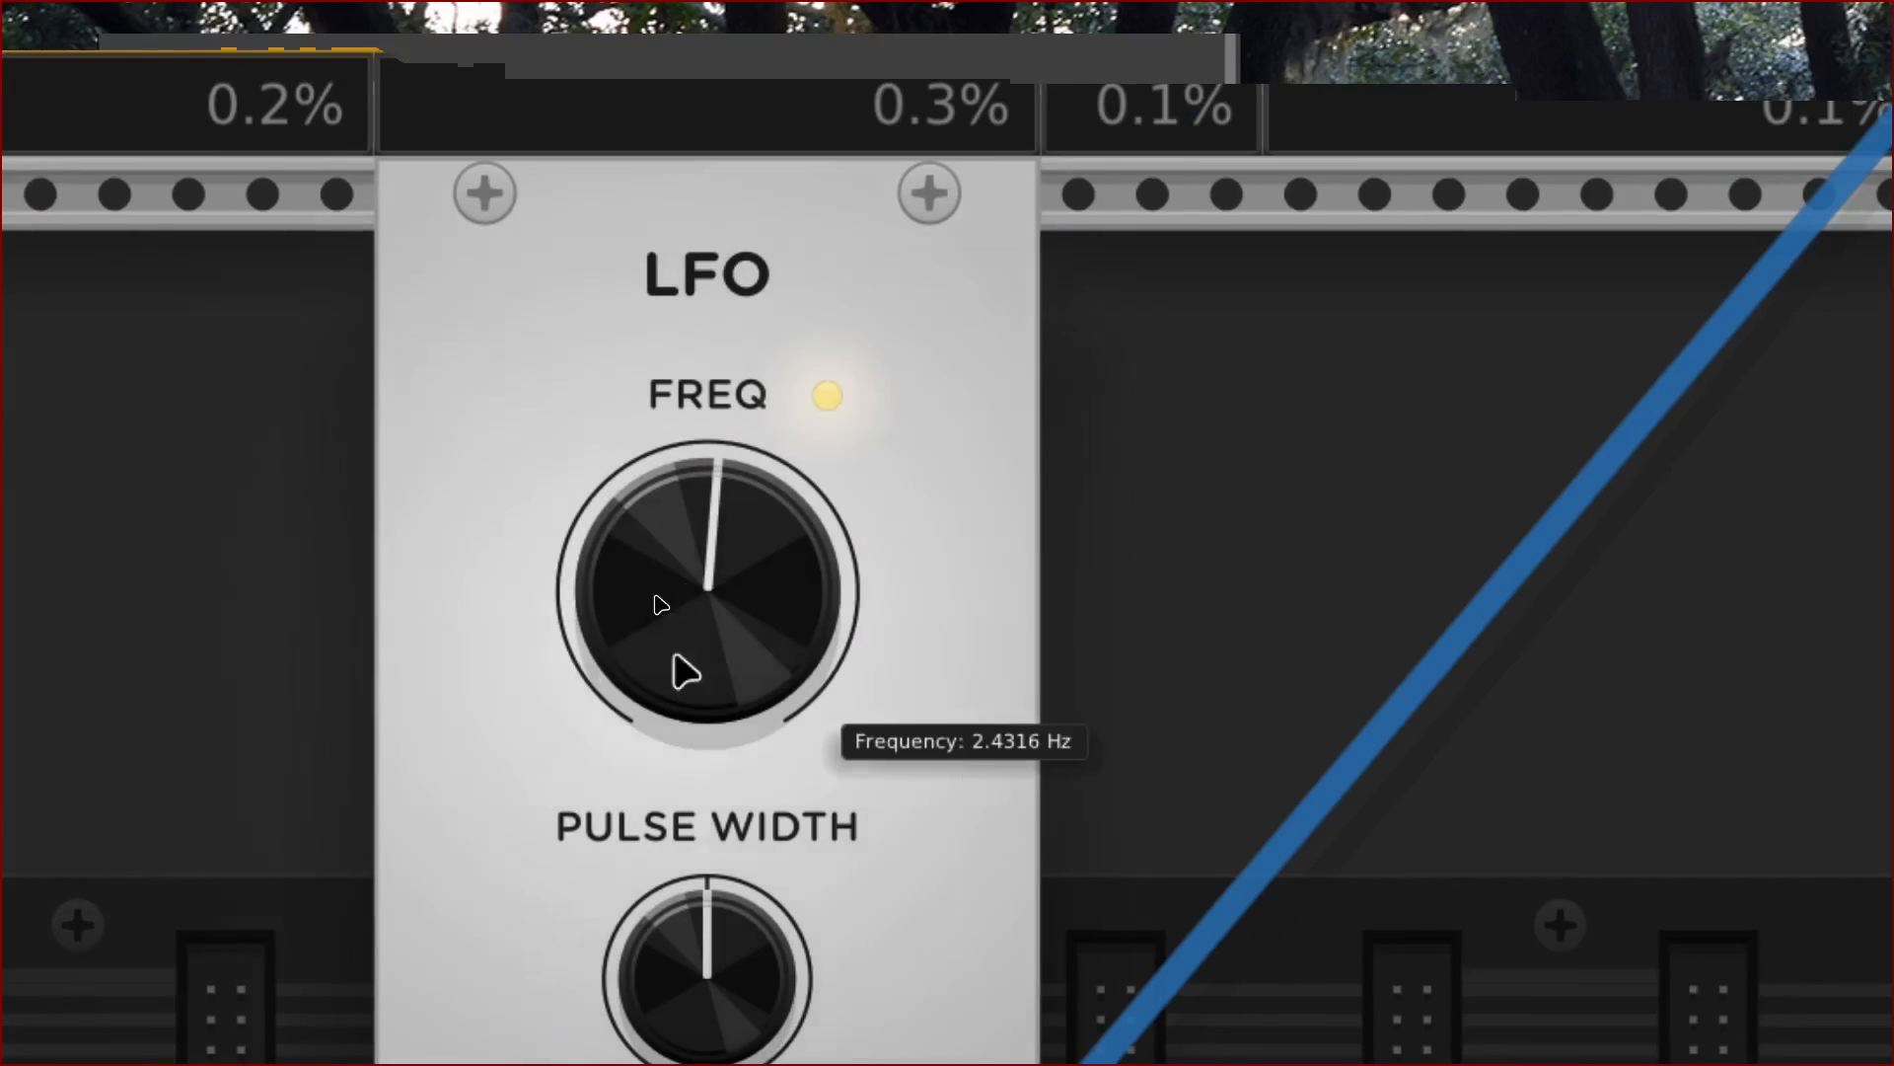
pyautogui.rightClick(723, 616)
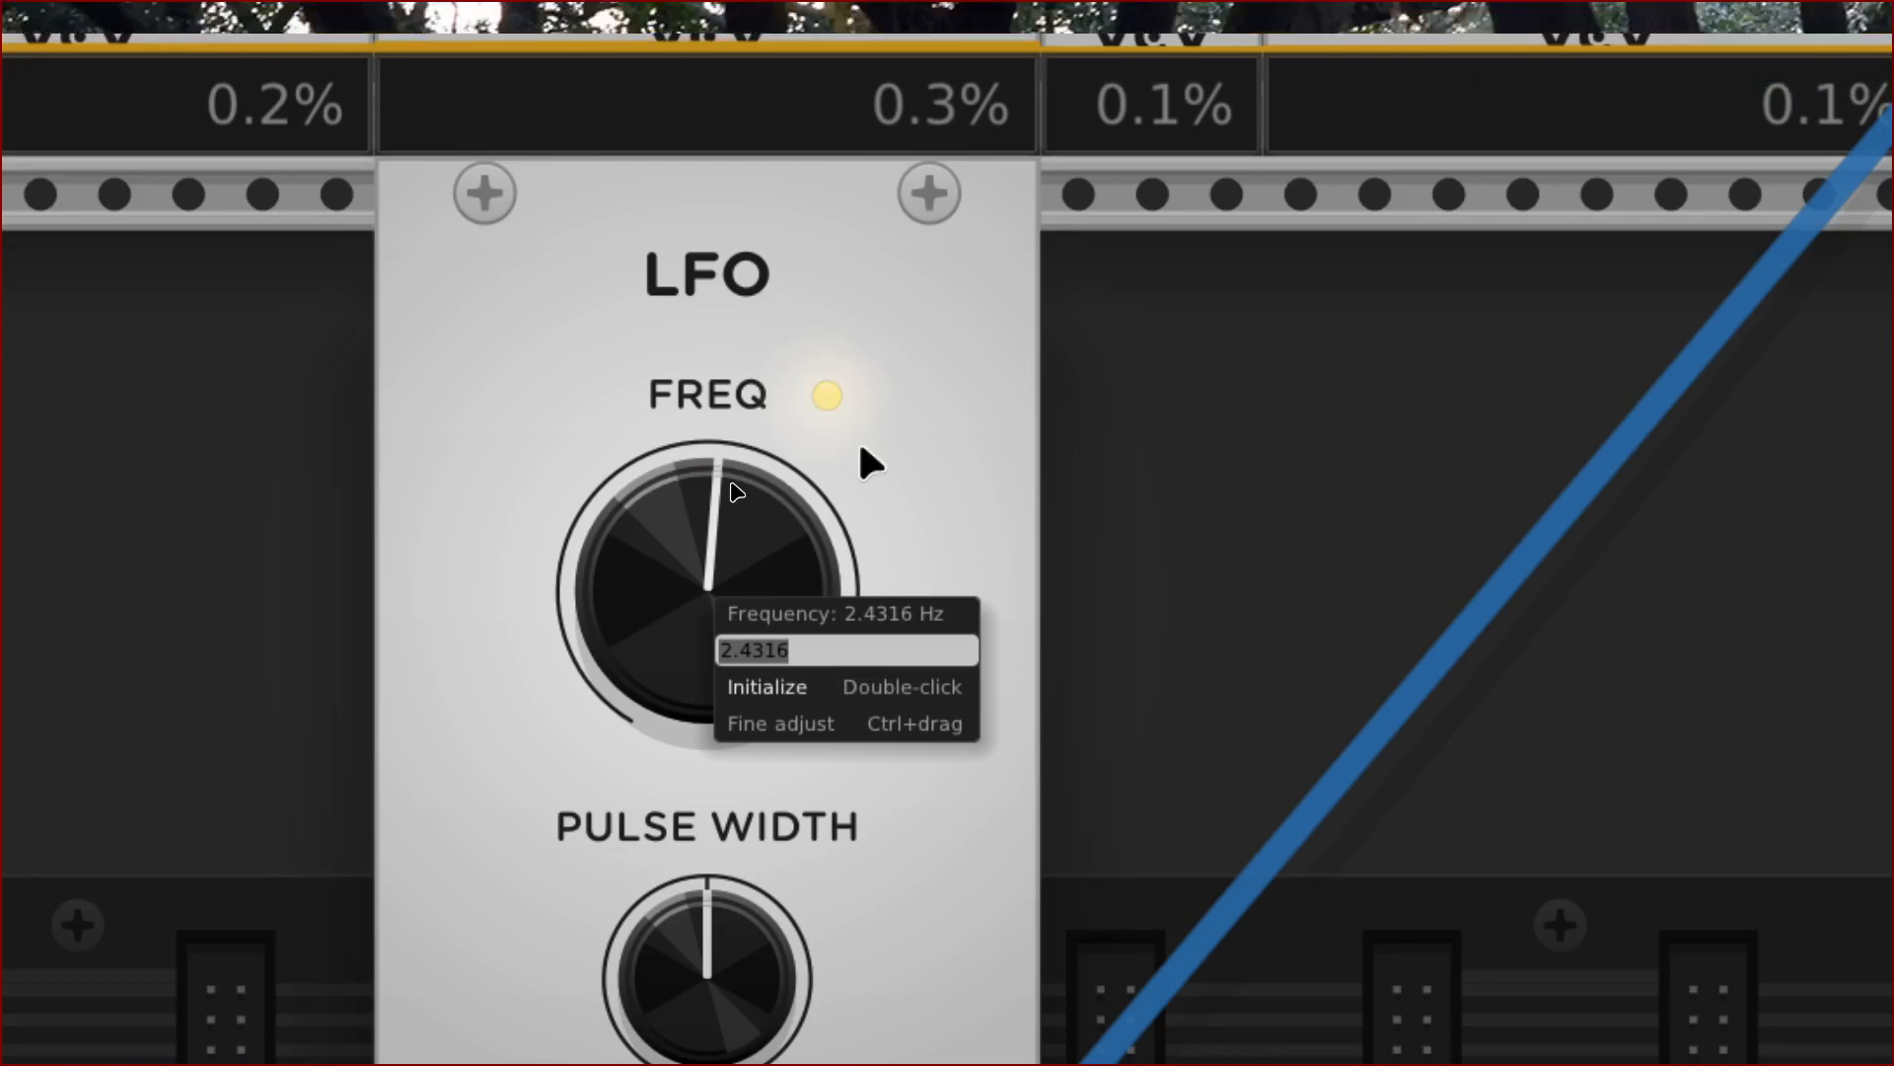
pyautogui.click(938, 490)
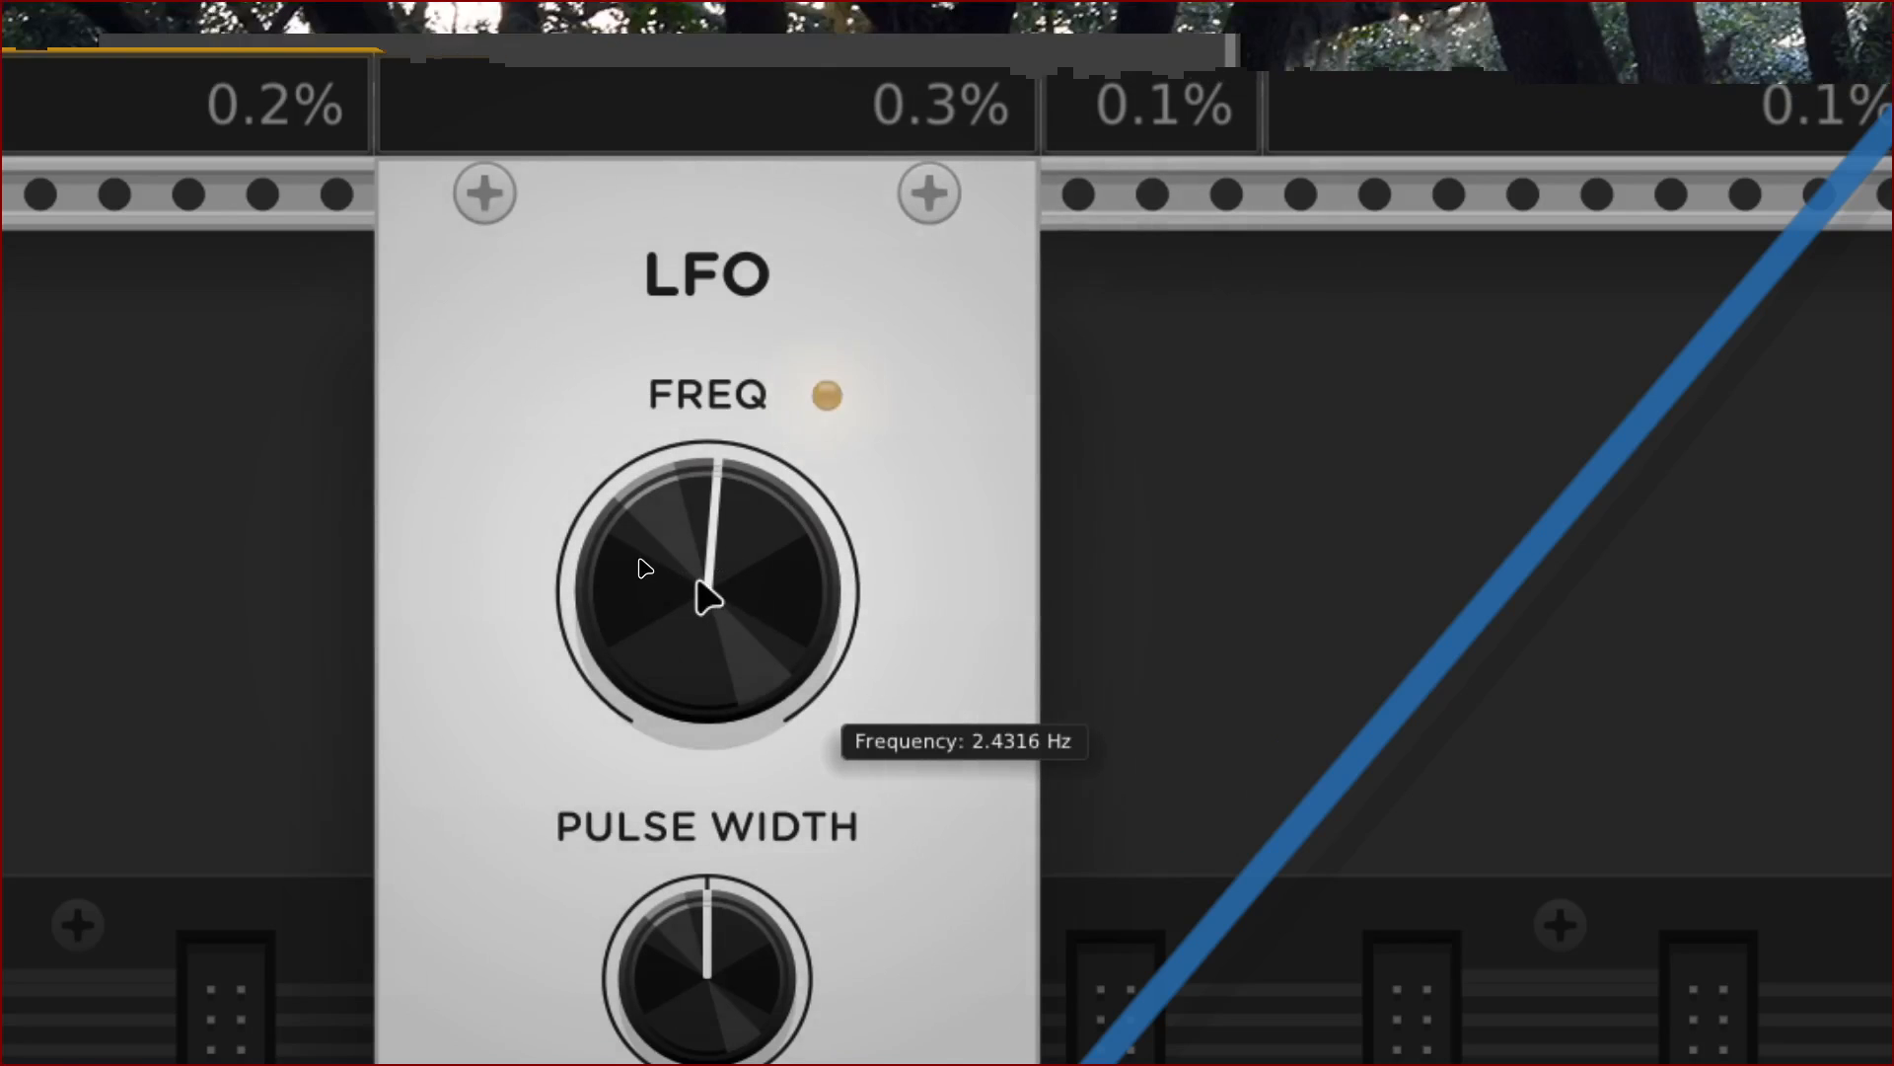
# Turn the LFO's frequency up to its maximum of 1024 Hz and check the exact value
pyautogui.moveTo(710, 592); pyautogui.dragTo(711, 296)
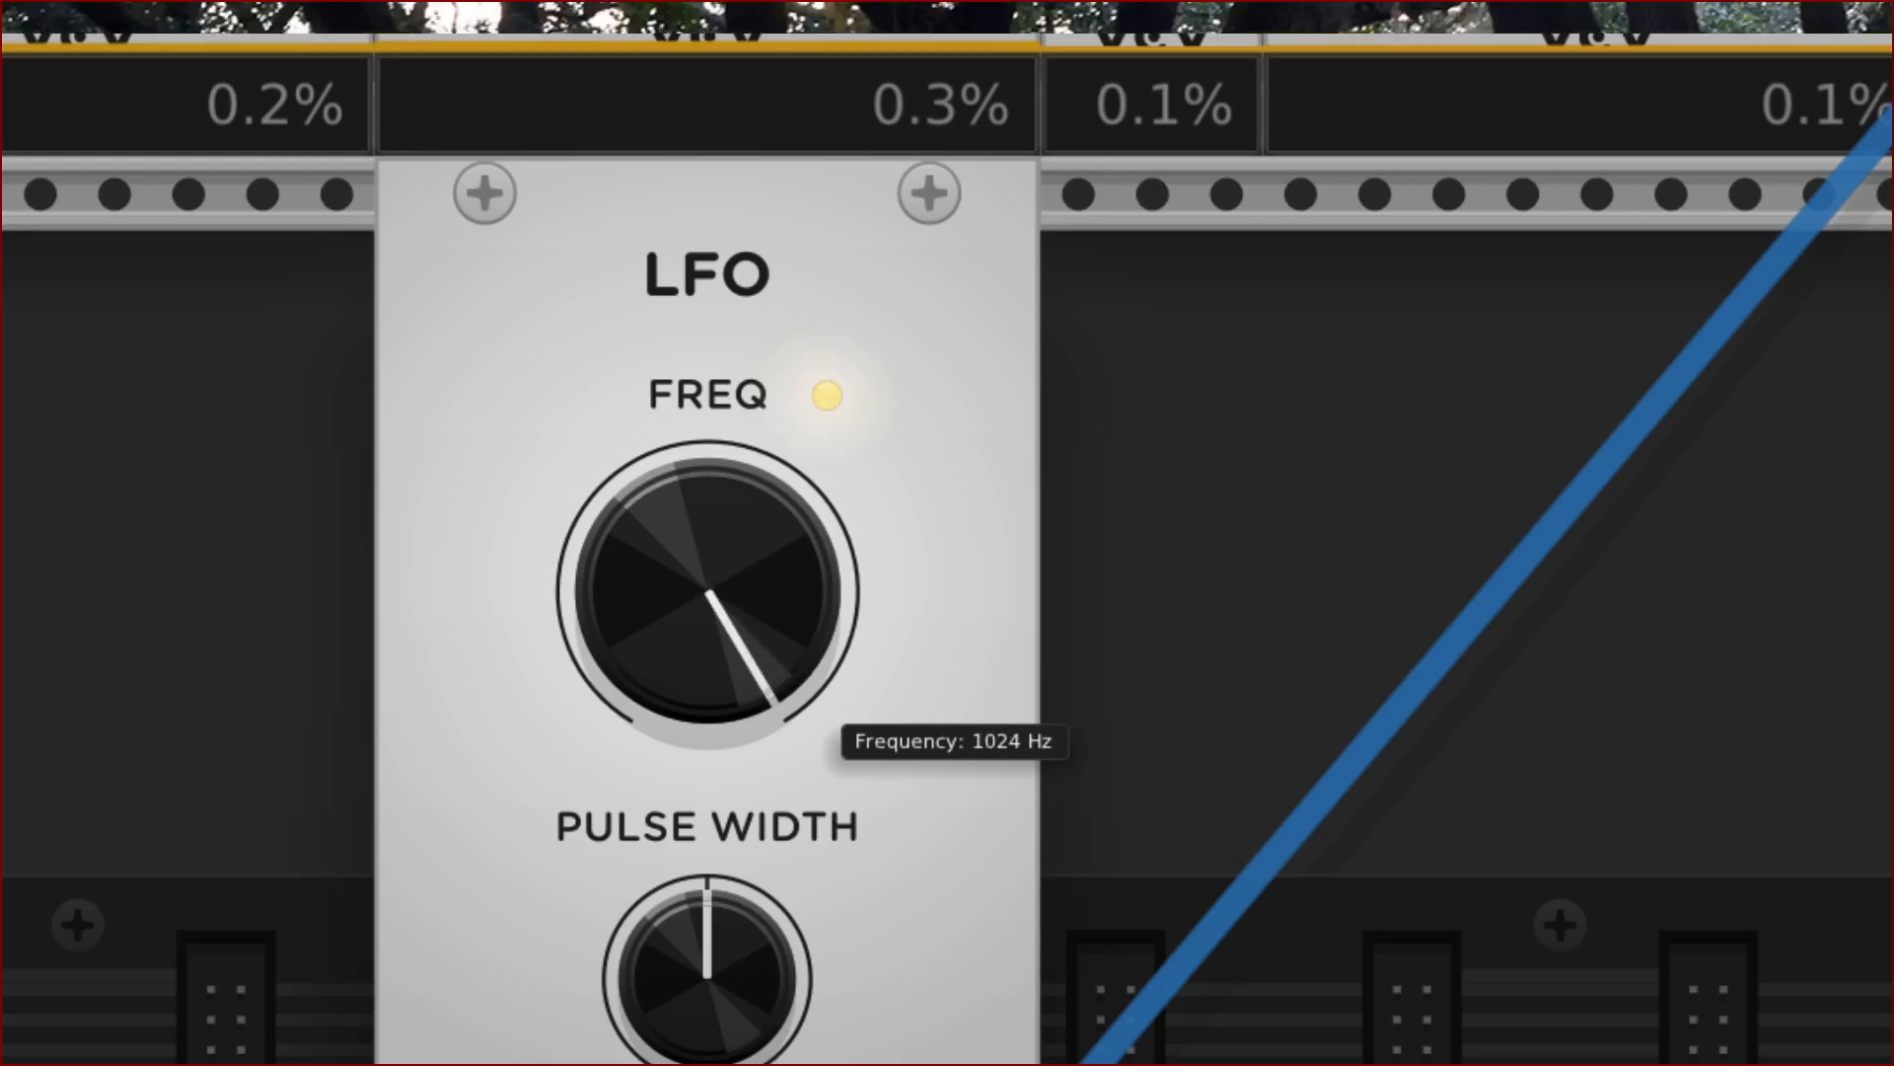
pyautogui.rightClick(720, 592)
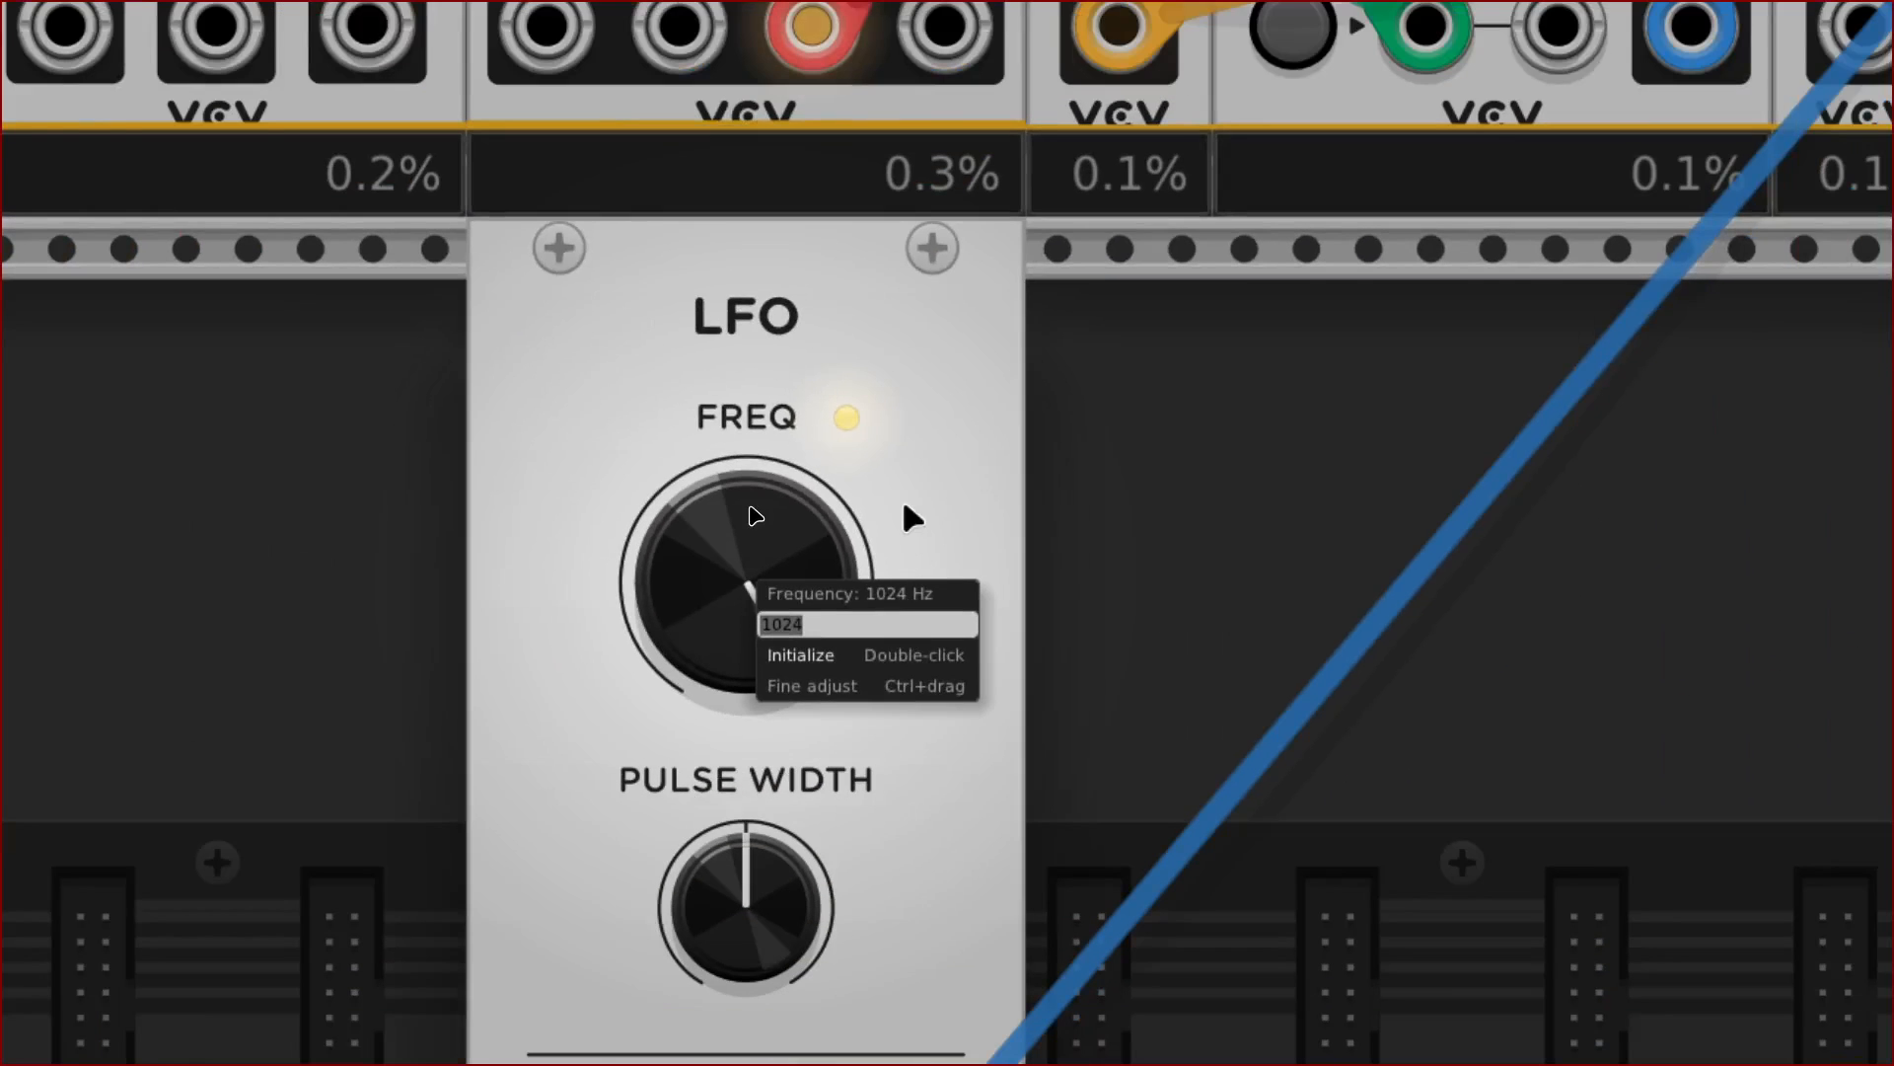
pyautogui.click(904, 506)
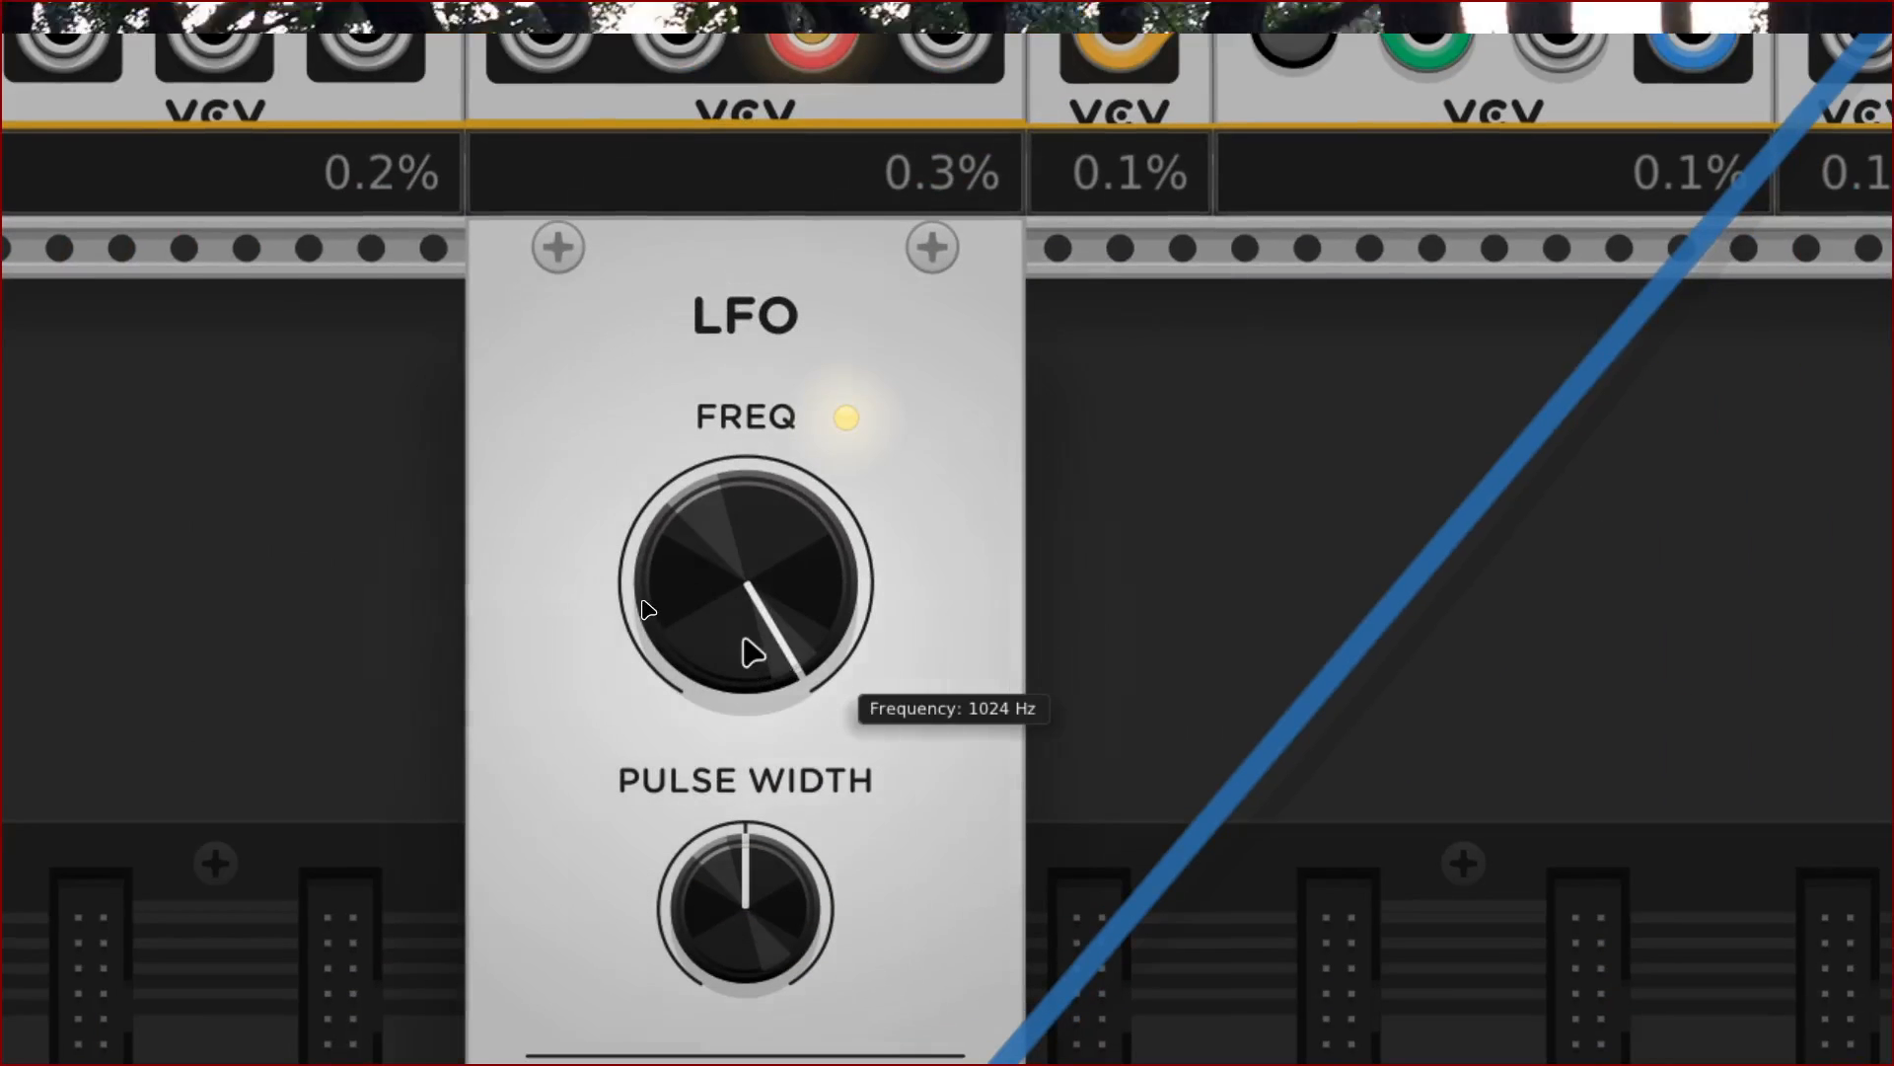
# Turn the LFO's frequency down to its minimum of 0.0039062 Hz, check the value, and return the knob to near its centre
pyautogui.moveTo(746, 582); pyautogui.dragTo(746, 735)
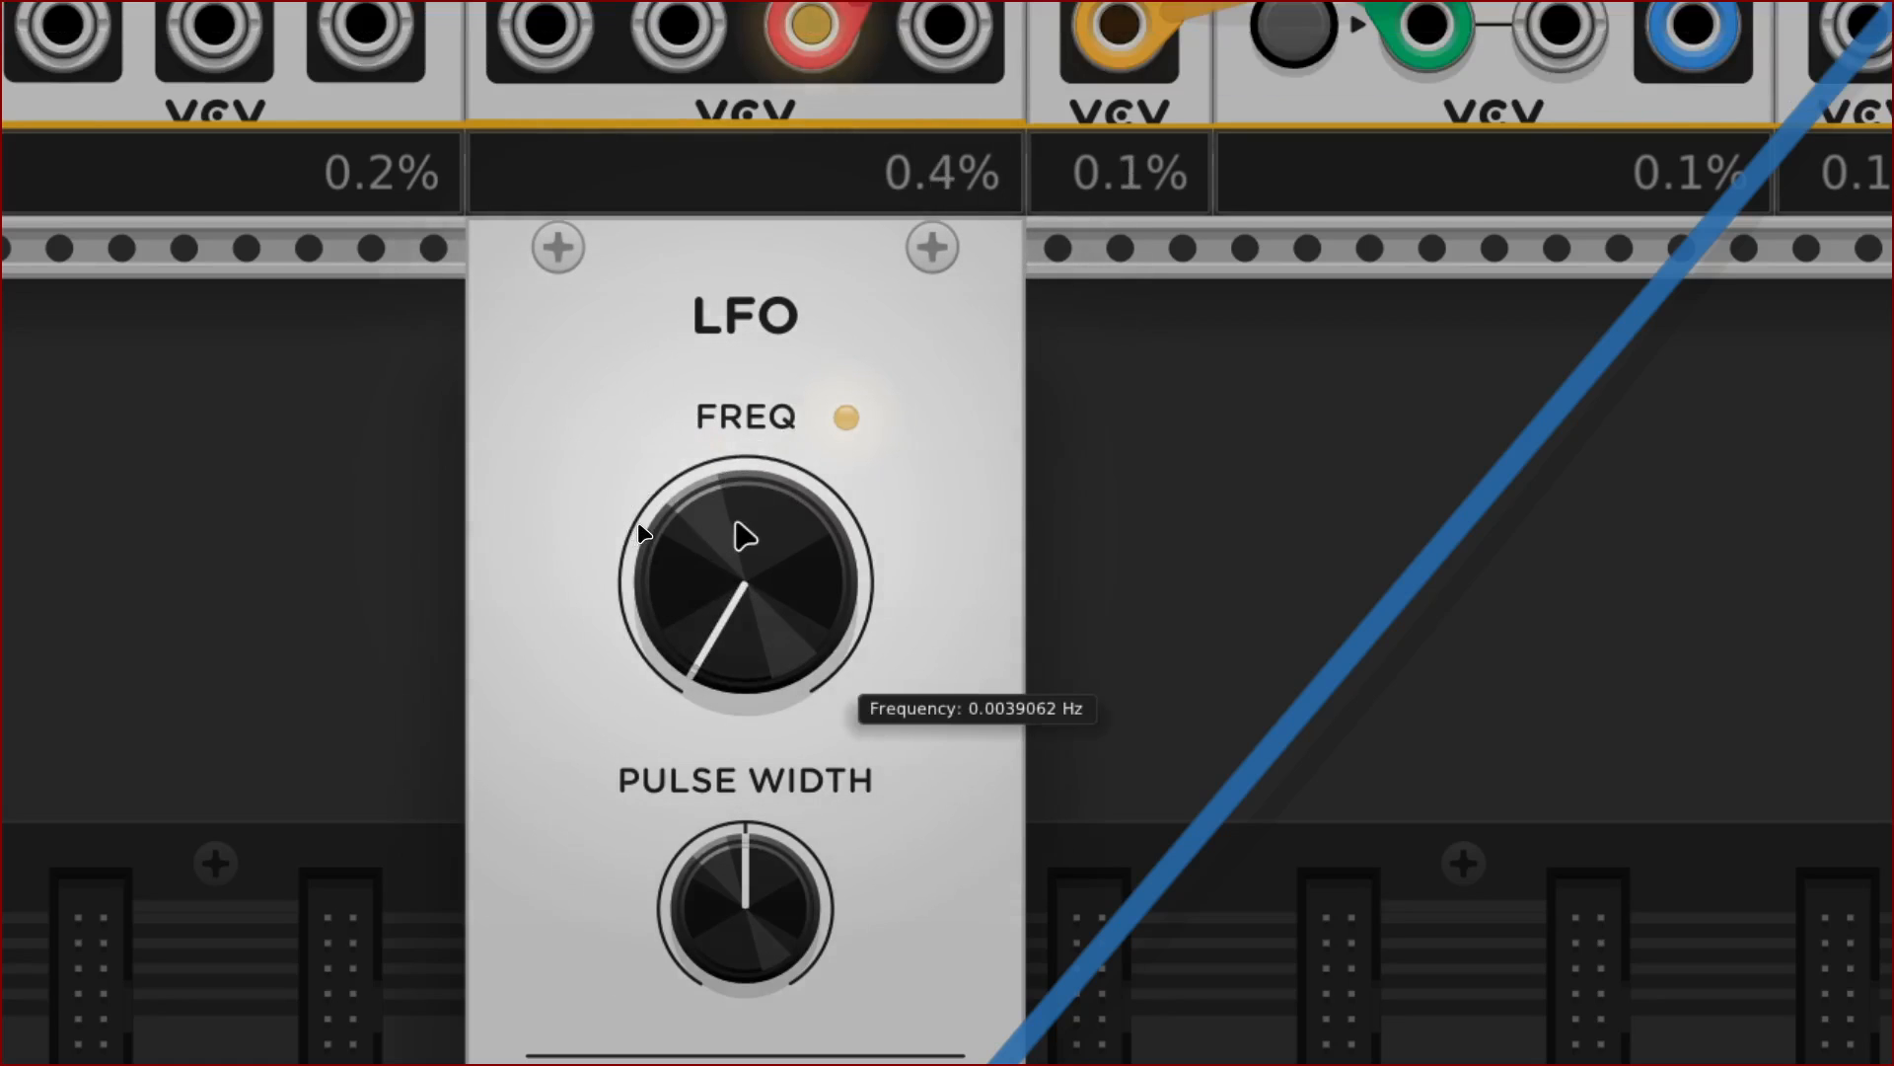
pyautogui.rightClick(742, 526)
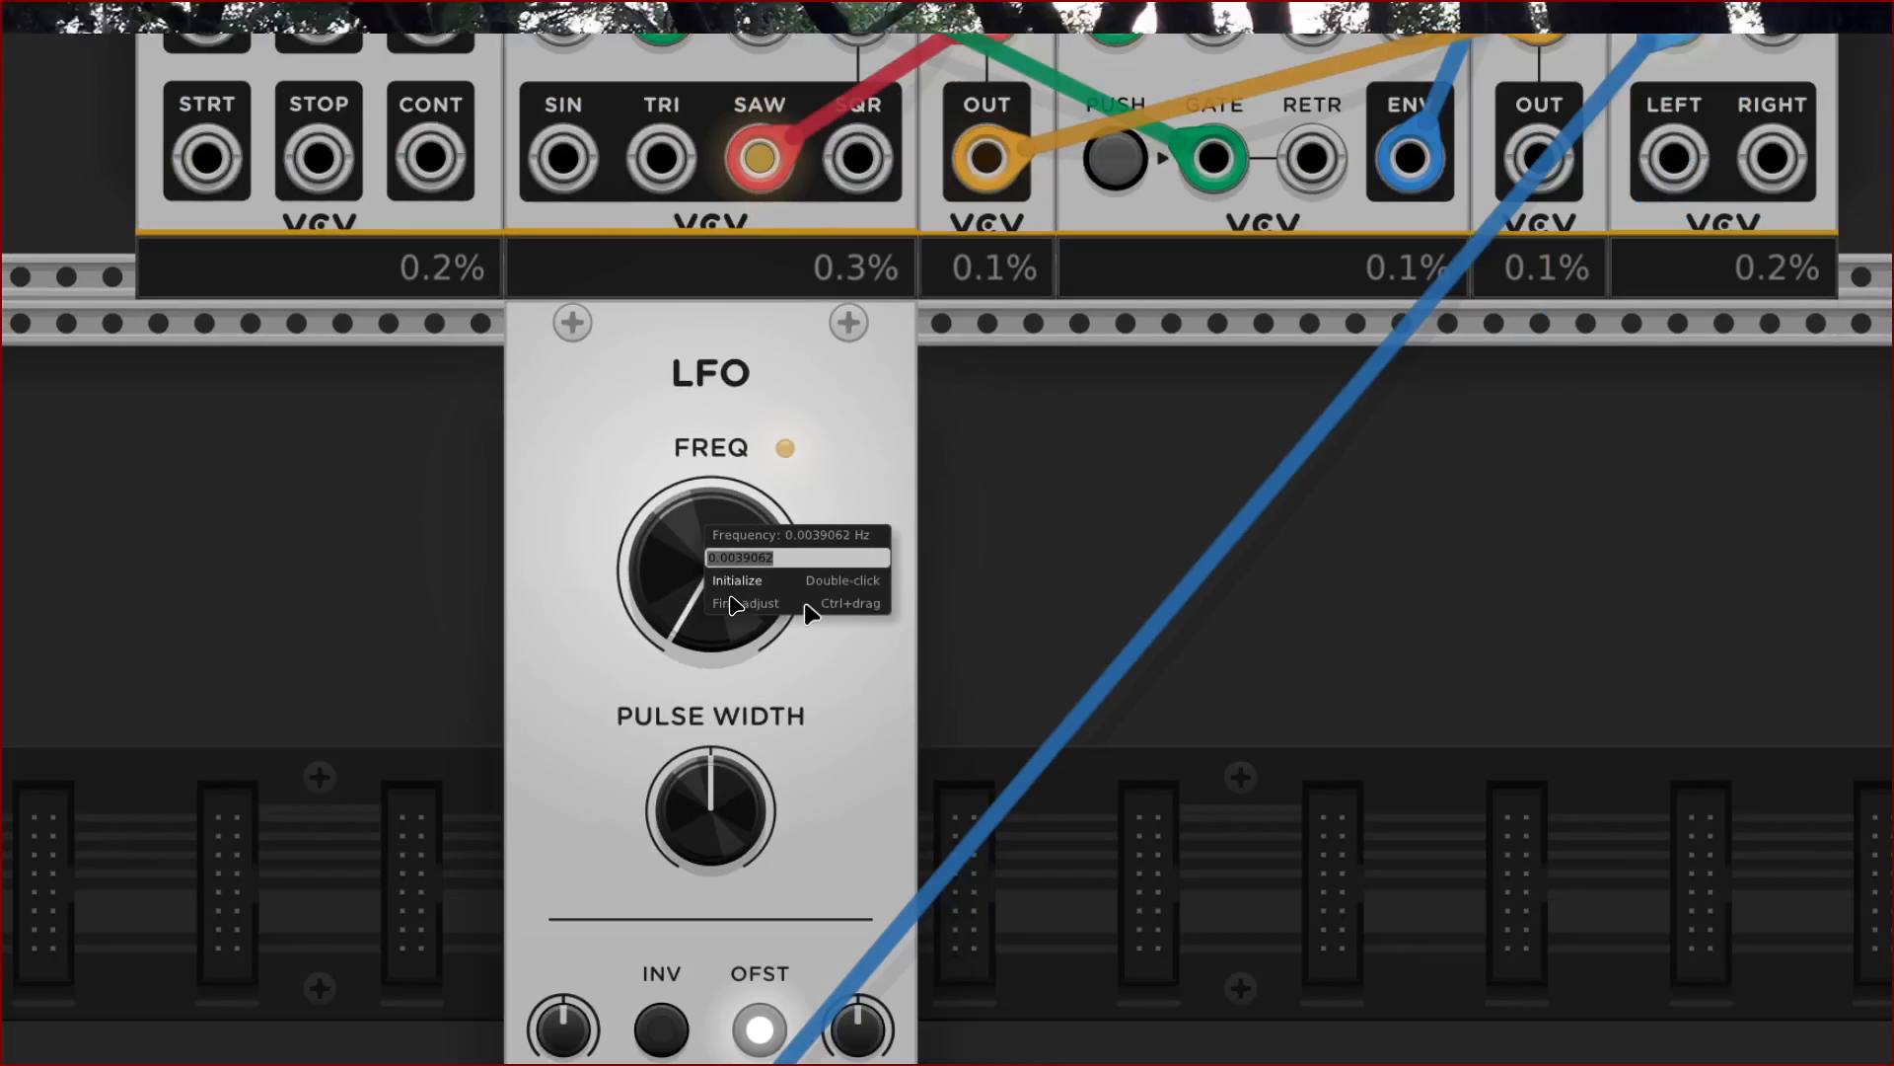
pyautogui.click(807, 653)
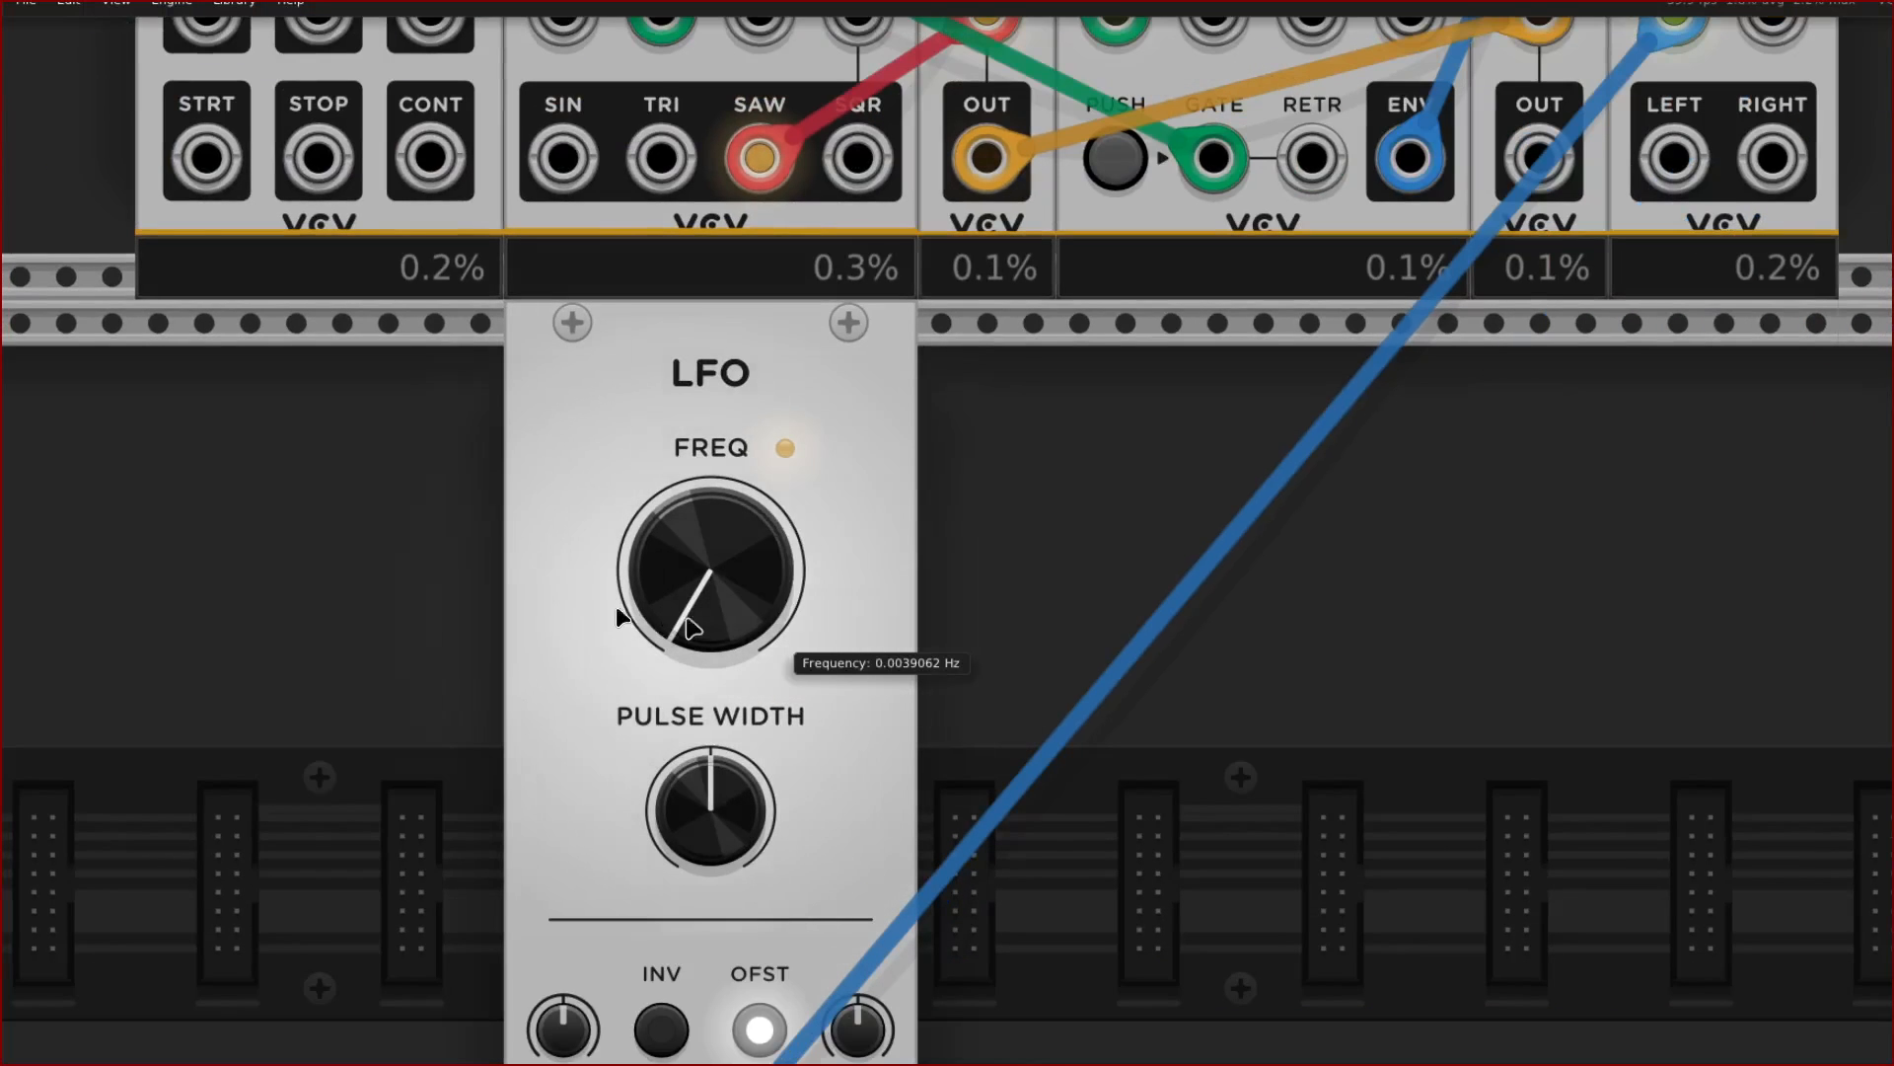
pyautogui.moveTo(807, 654); pyautogui.dragTo(807, 554)
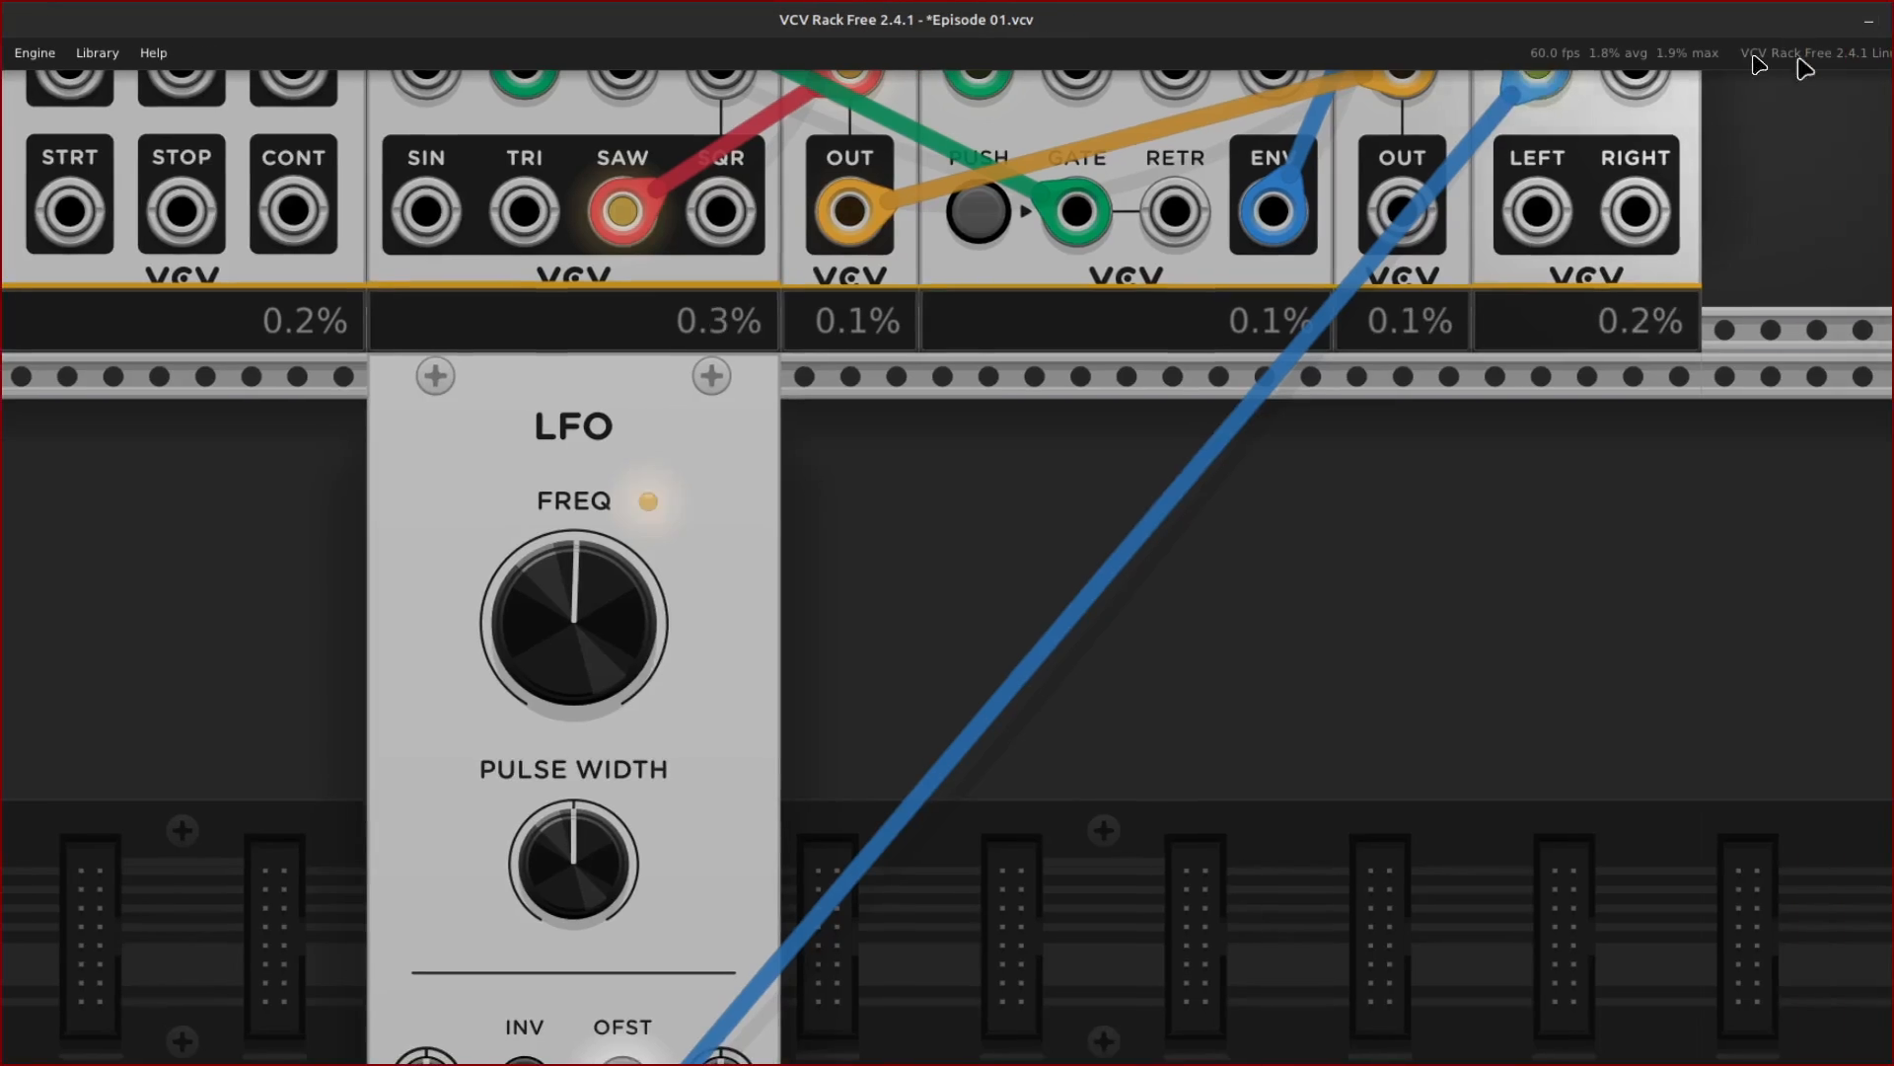
# Remove the LFO cable from the AUDIO module's L/MON input and patch the last VCA's output back into it
pyautogui.scroll(4, 1636, 229)
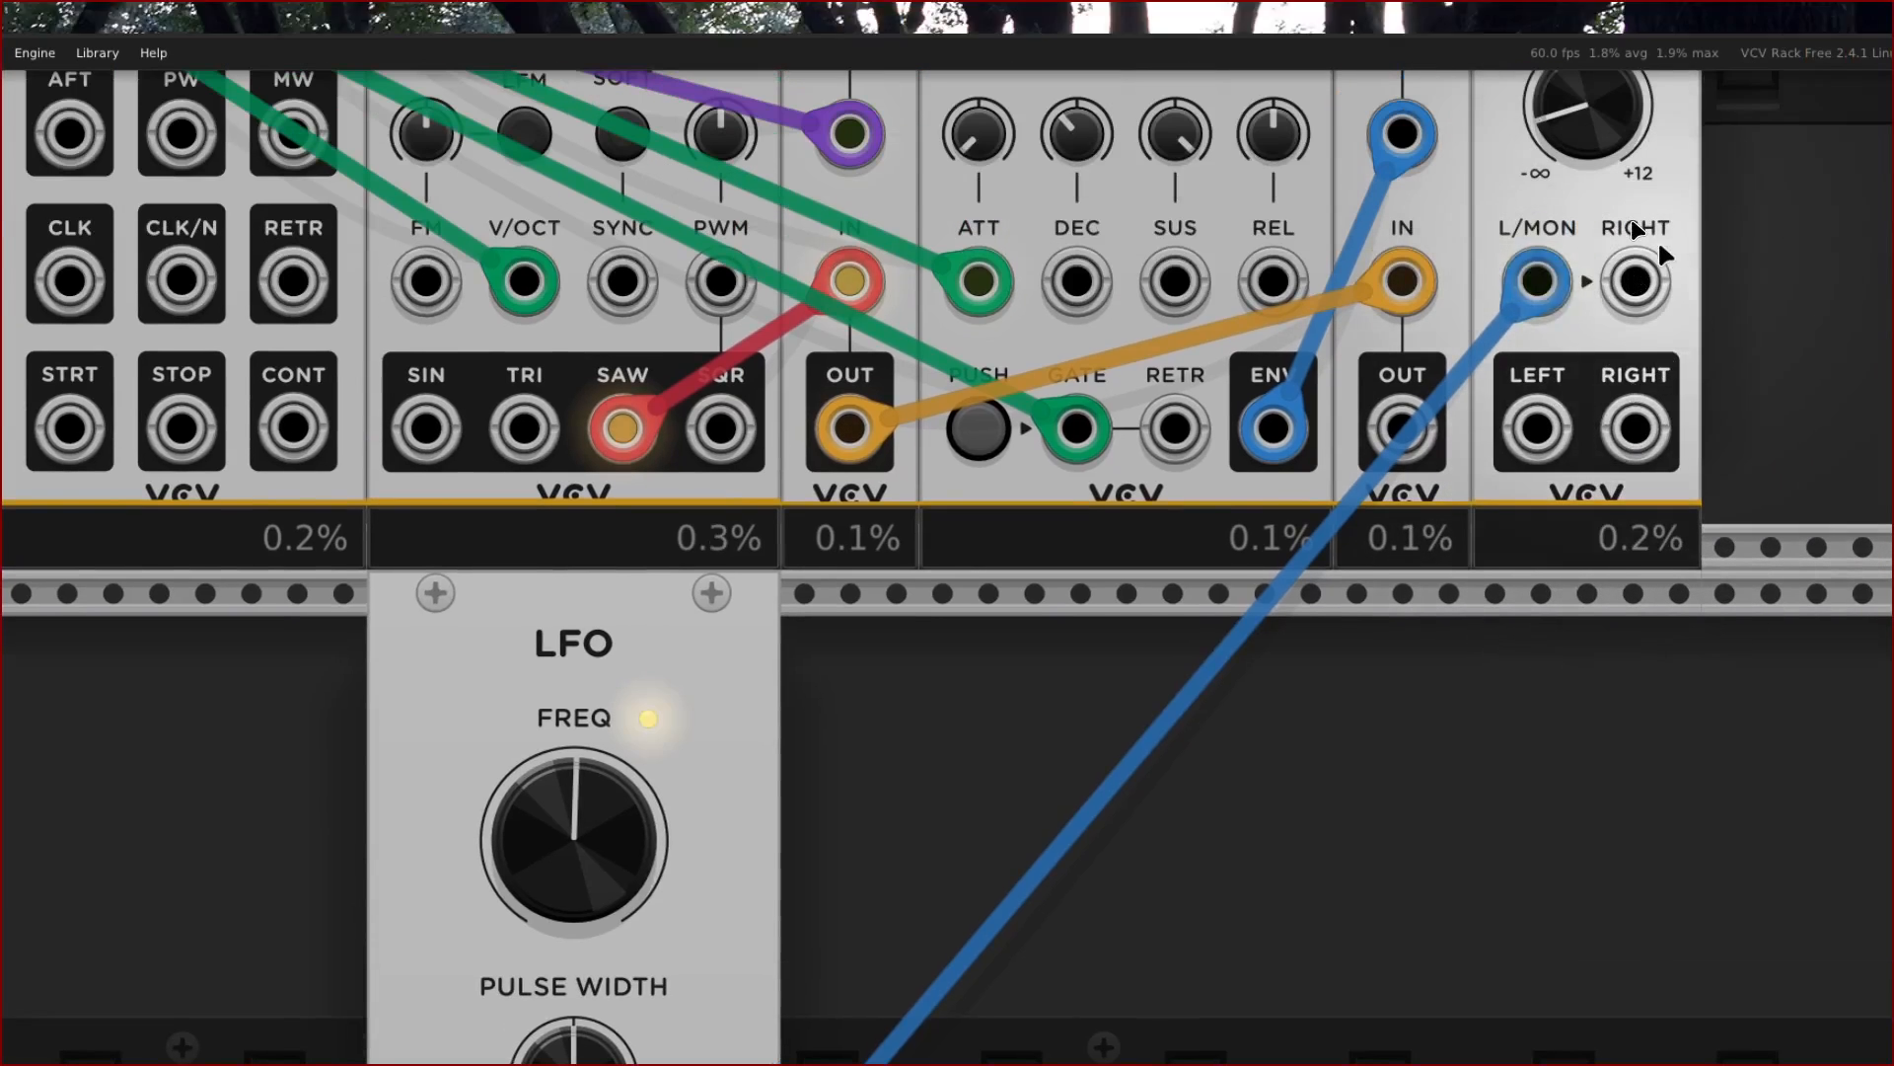
pyautogui.moveTo(1534, 279); pyautogui.dragTo(1492, 691)
pyautogui.moveTo(1405, 427); pyautogui.dragTo(1524, 278)
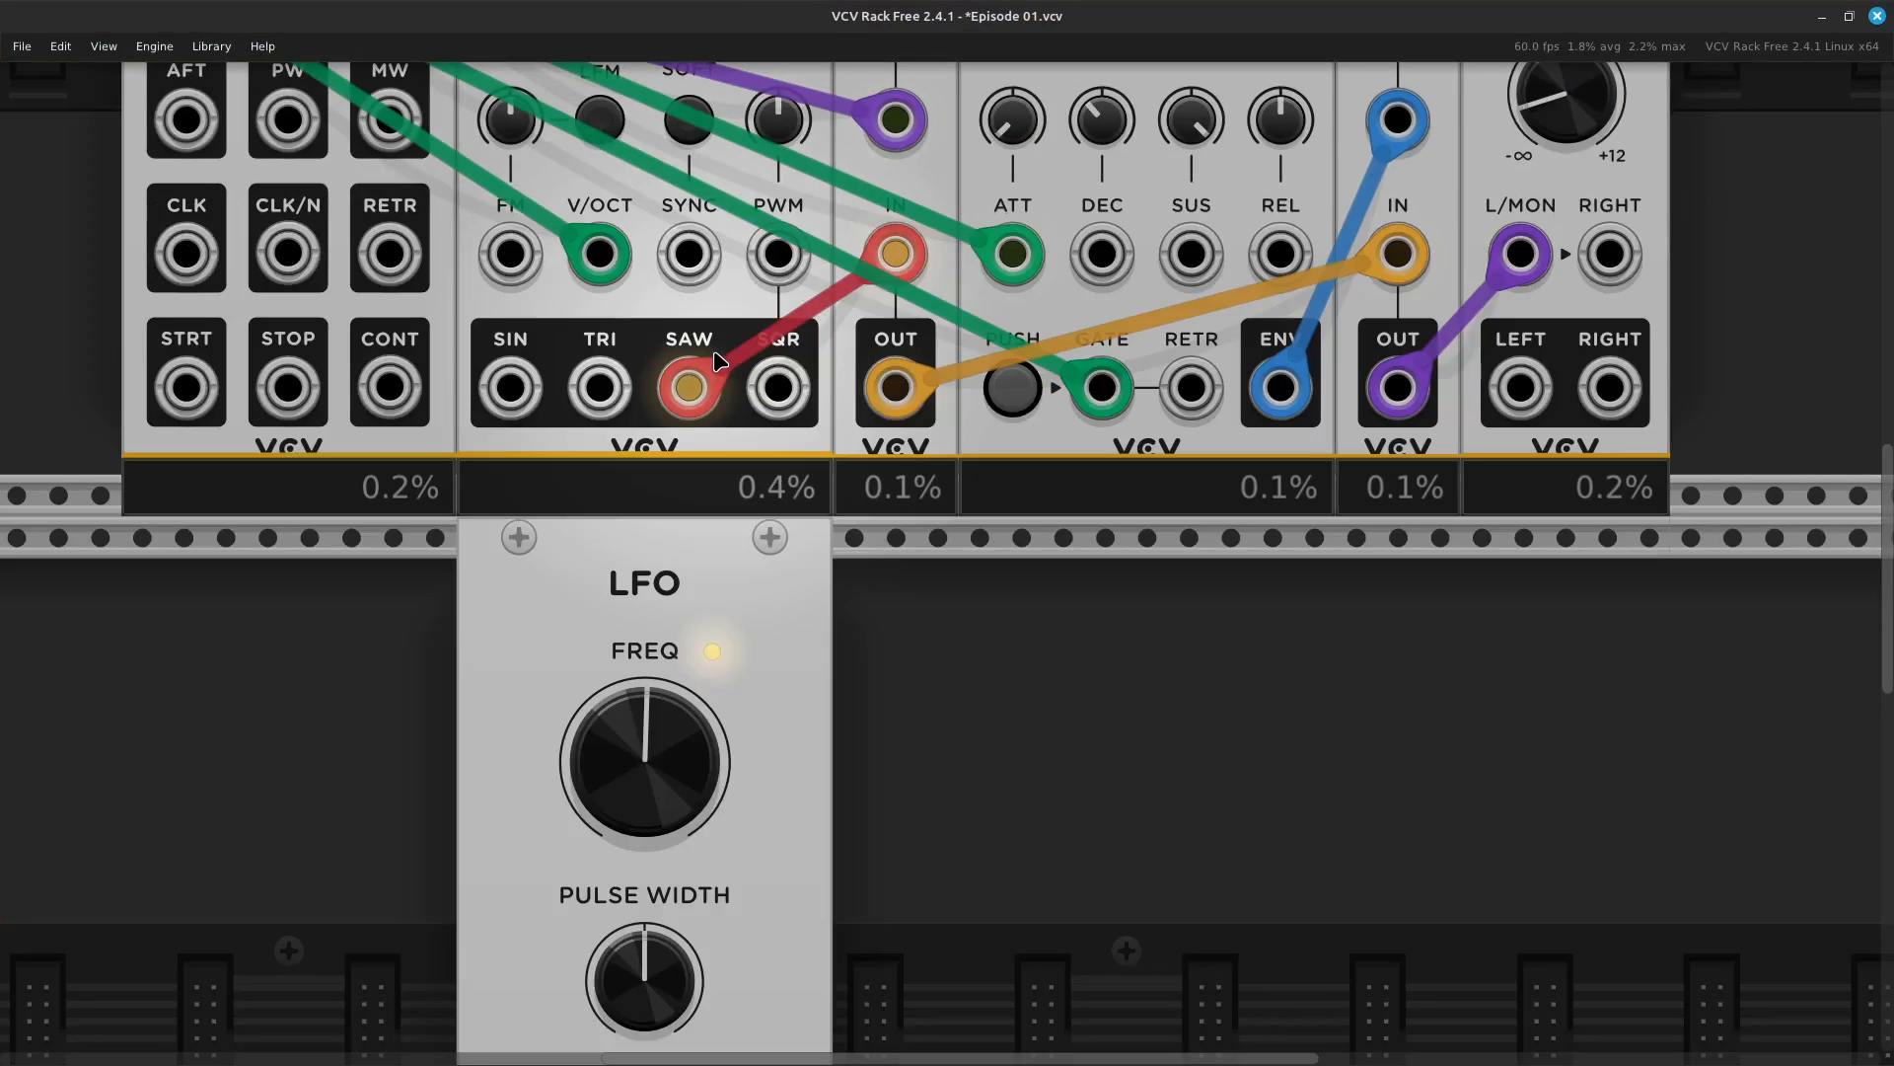
# Move both VCAs, the ADSR EG and the AUDIO module together to the right, opening a VCA-wide gap beside the VCO
pyautogui.hotkey('ctrl', '-')
pyautogui.hotkey('ctrl', '-')
pyautogui.hotkey('ctrl', '-')
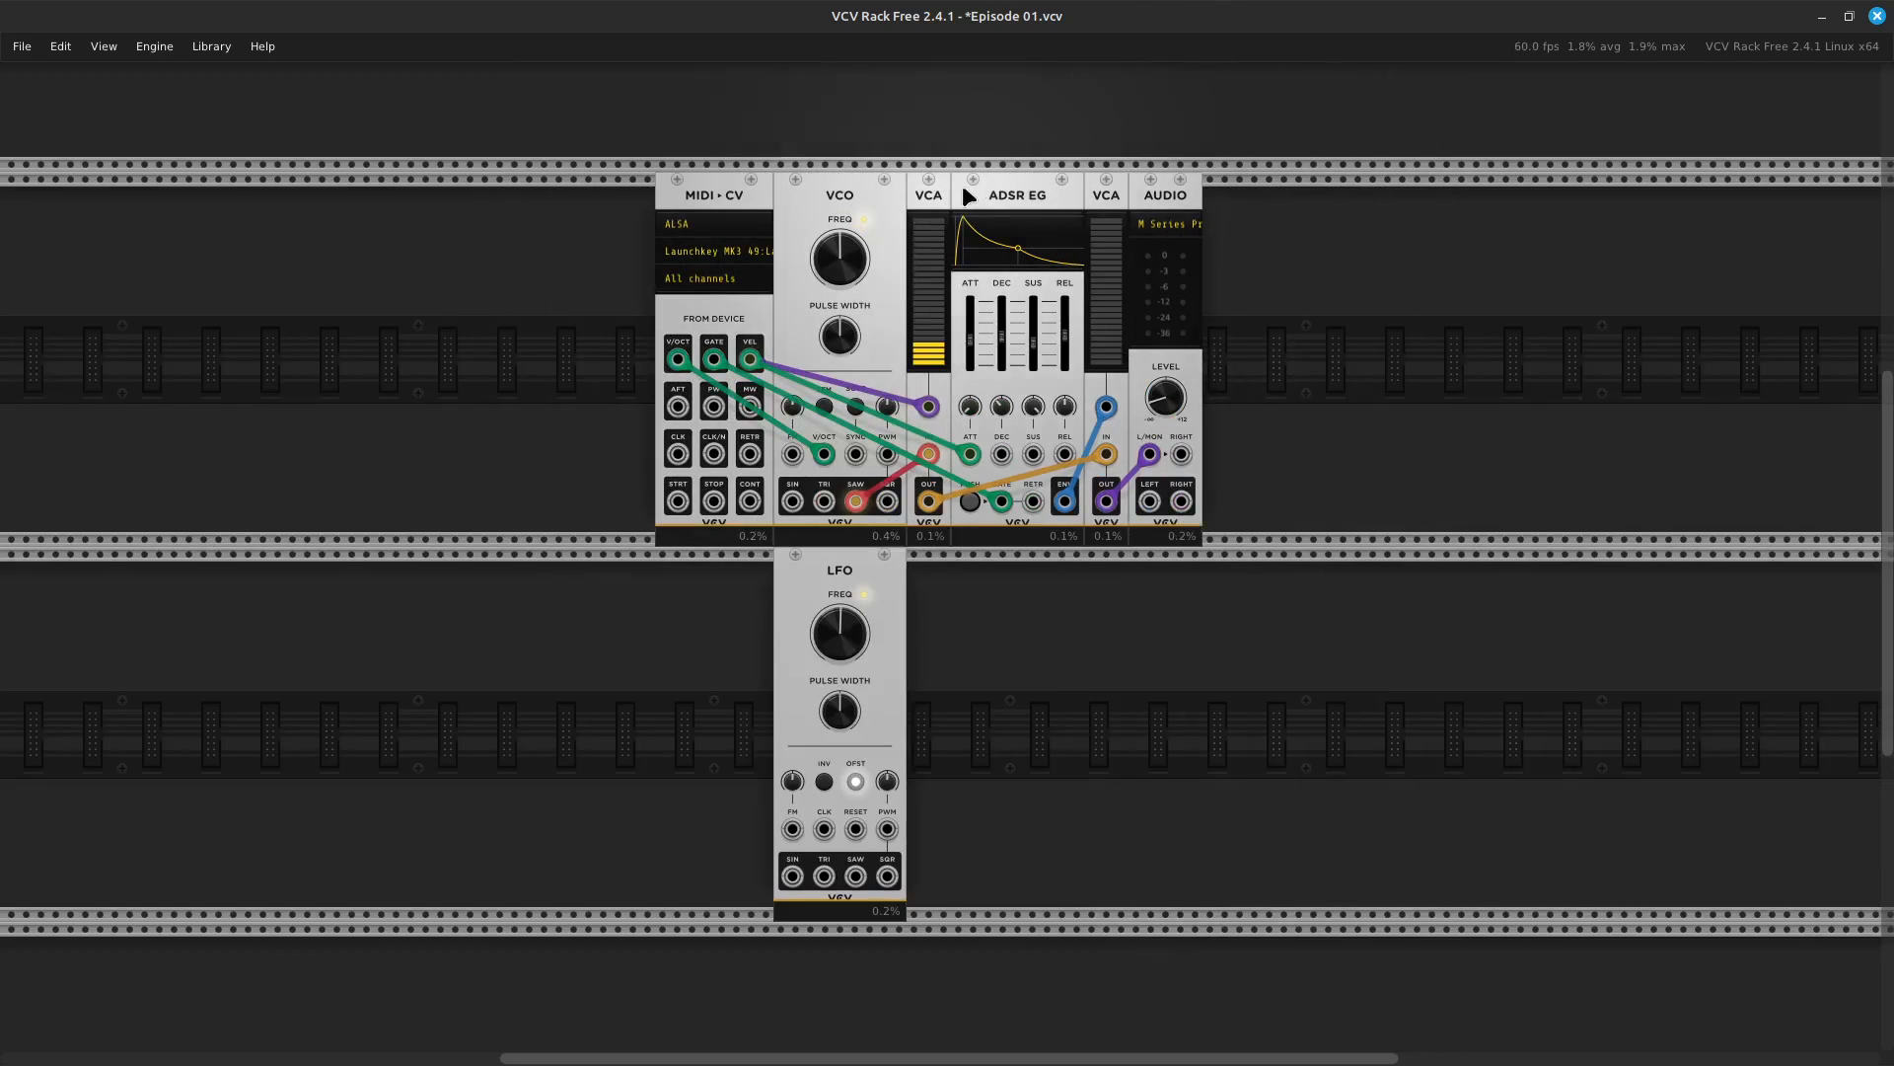
pyautogui.moveTo(937, 204); pyautogui.dragTo(1206, 198)
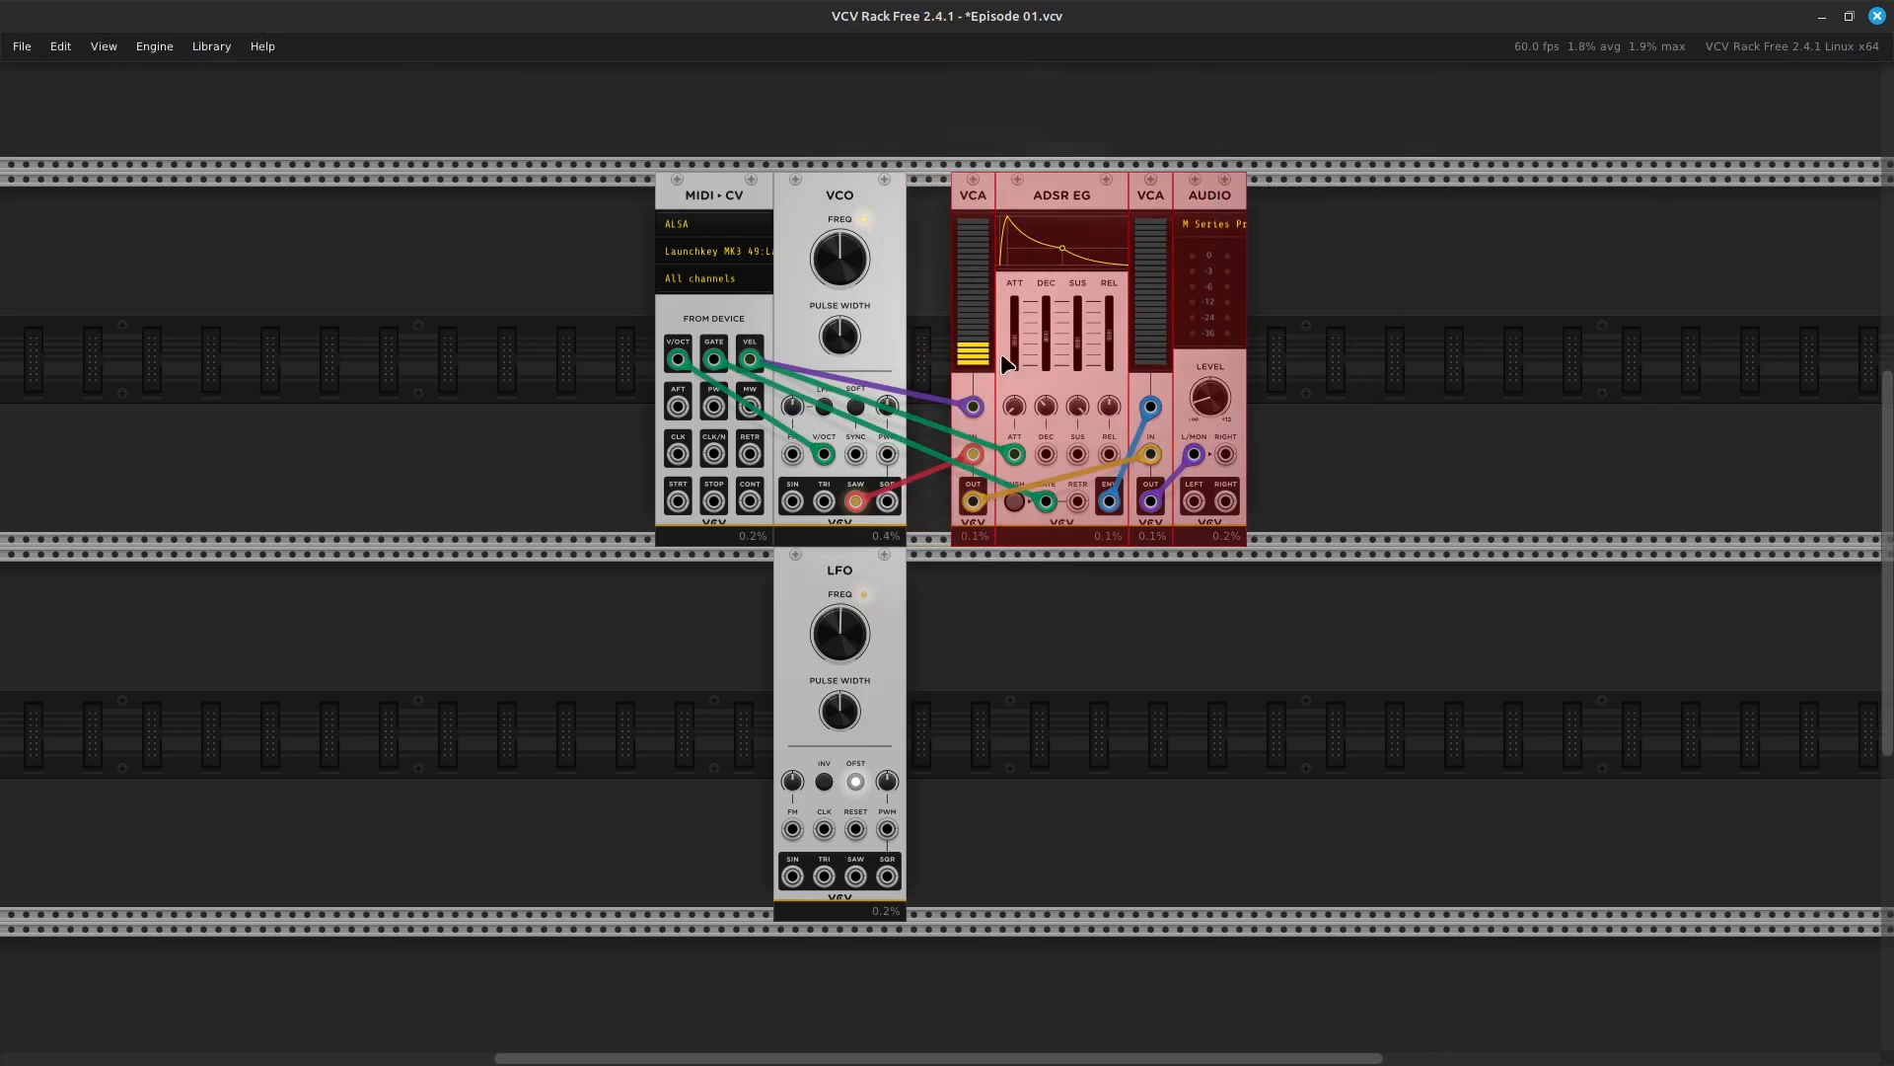
pyautogui.click(922, 324)
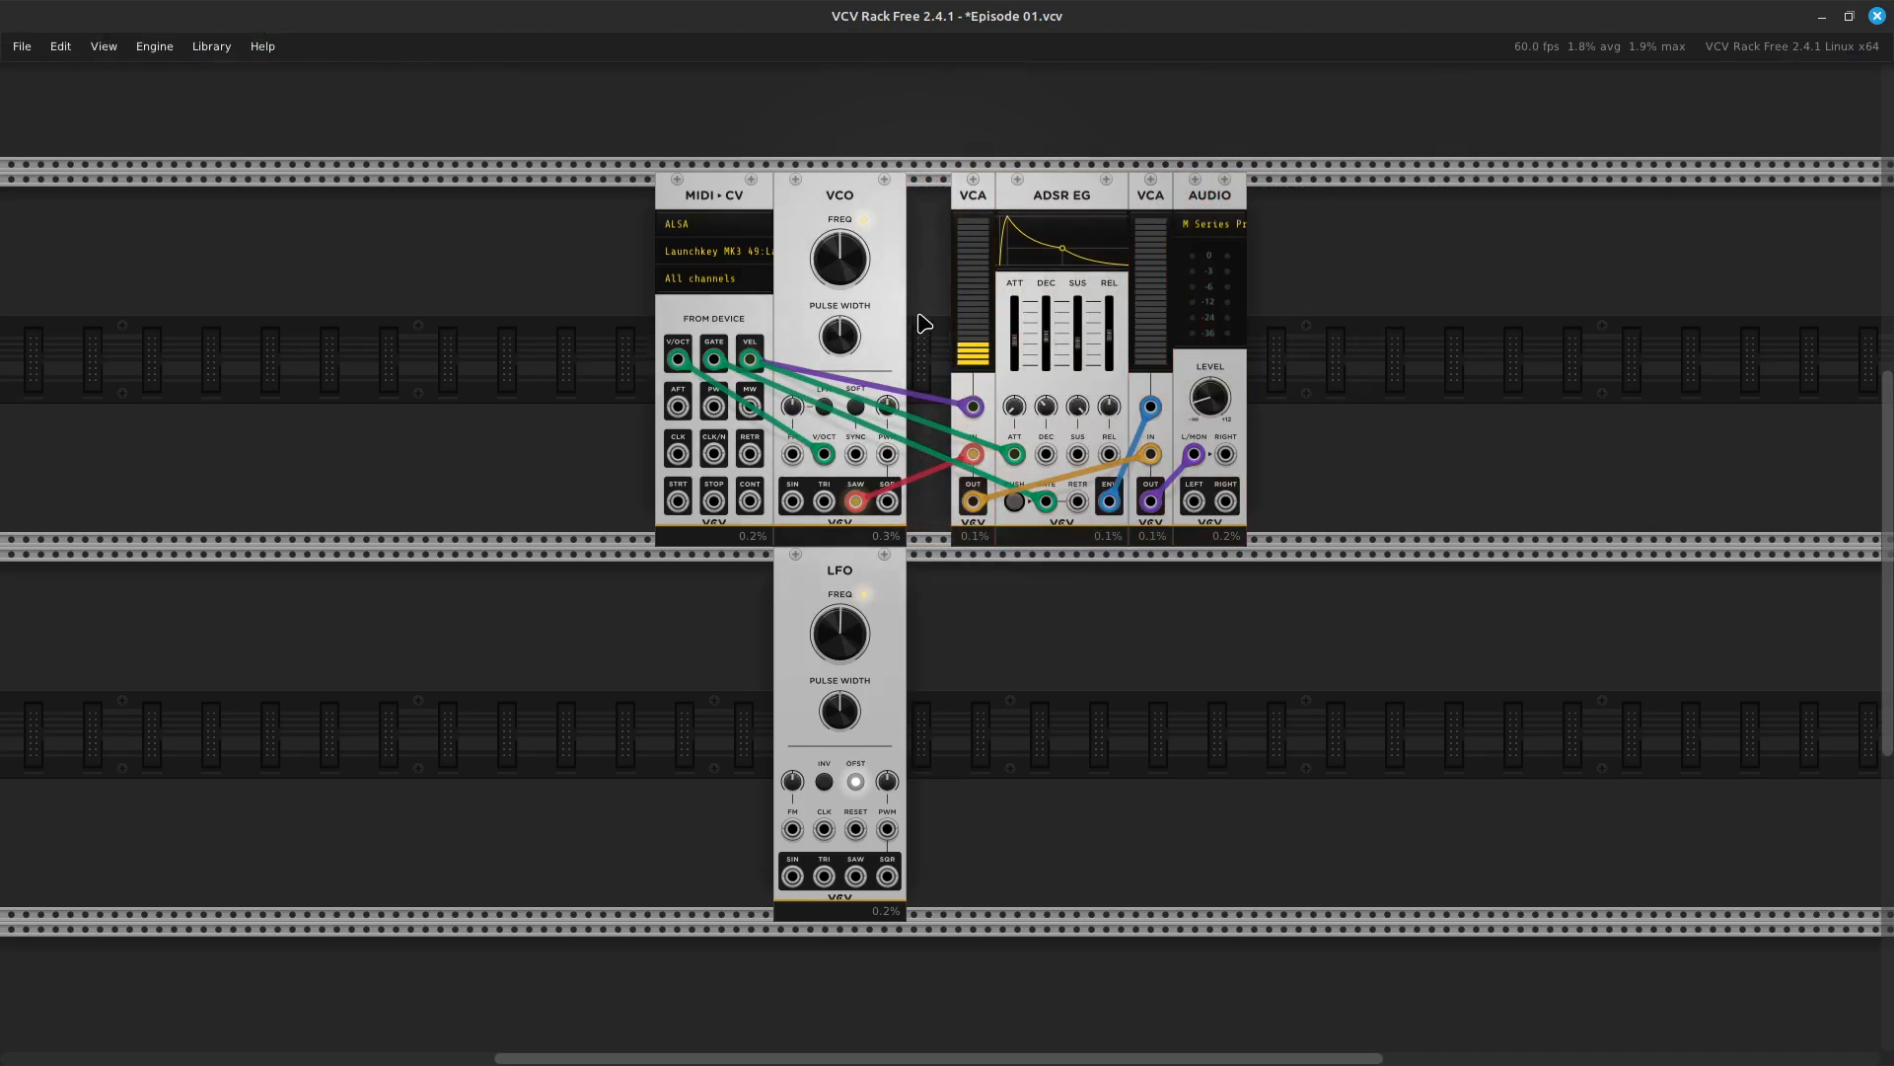
# Search the module library for "vca" and add the VCV VCA module in the gap between the VCO and the existing VCA
pyautogui.rightClick(923, 324)
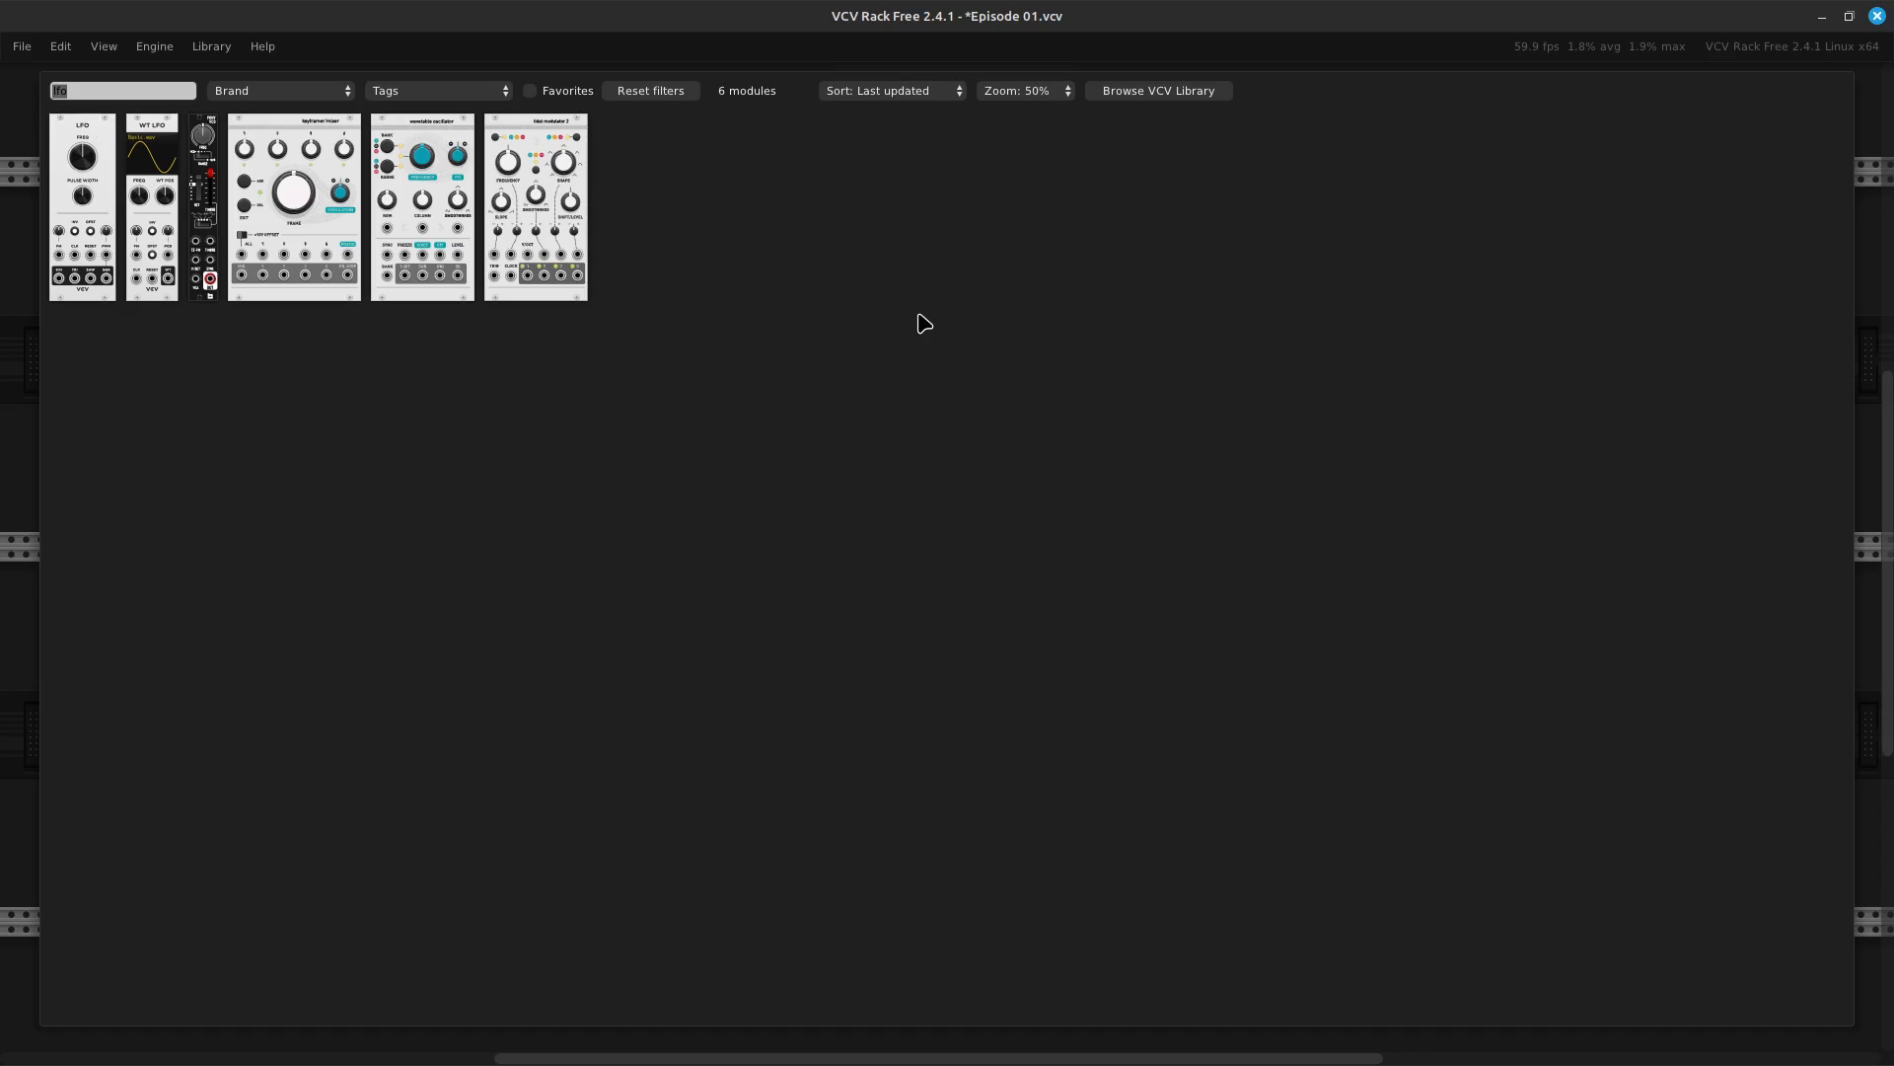
pyautogui.press('BackSpace')
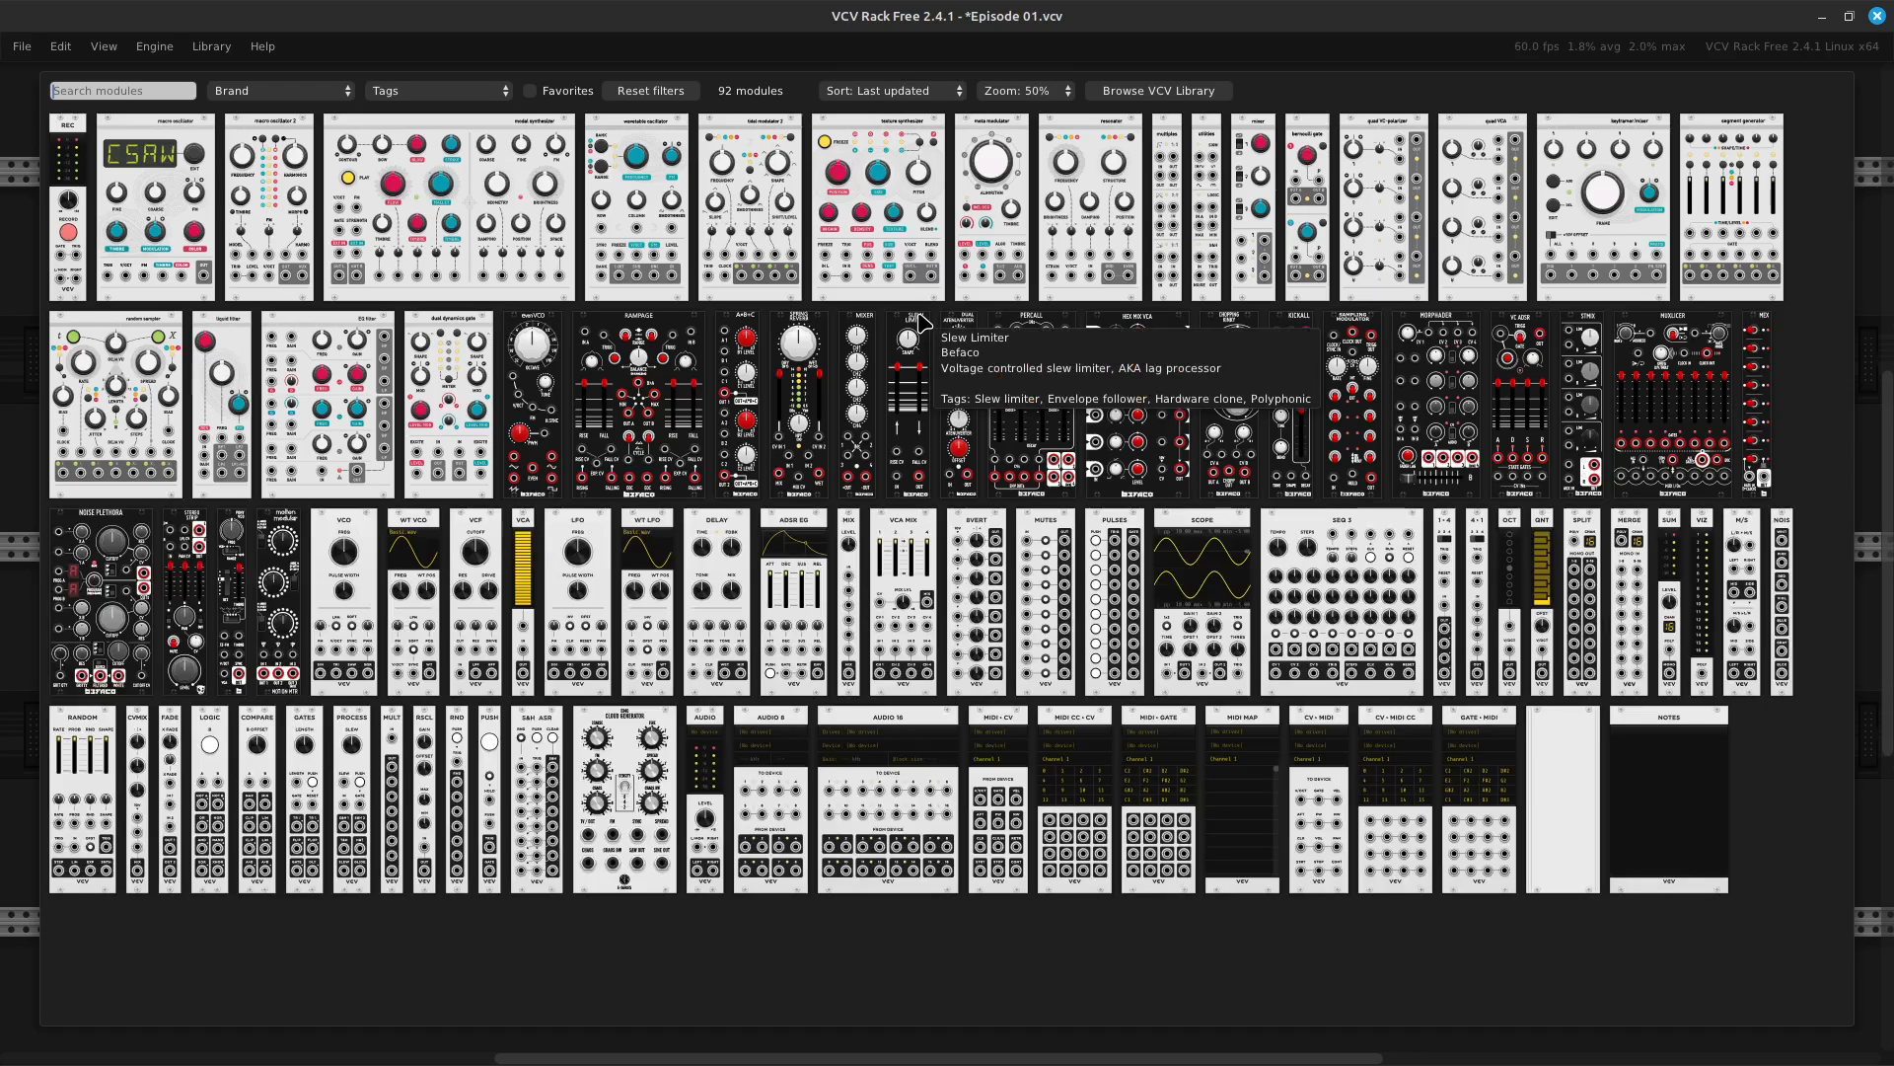
pyautogui.write('cx')
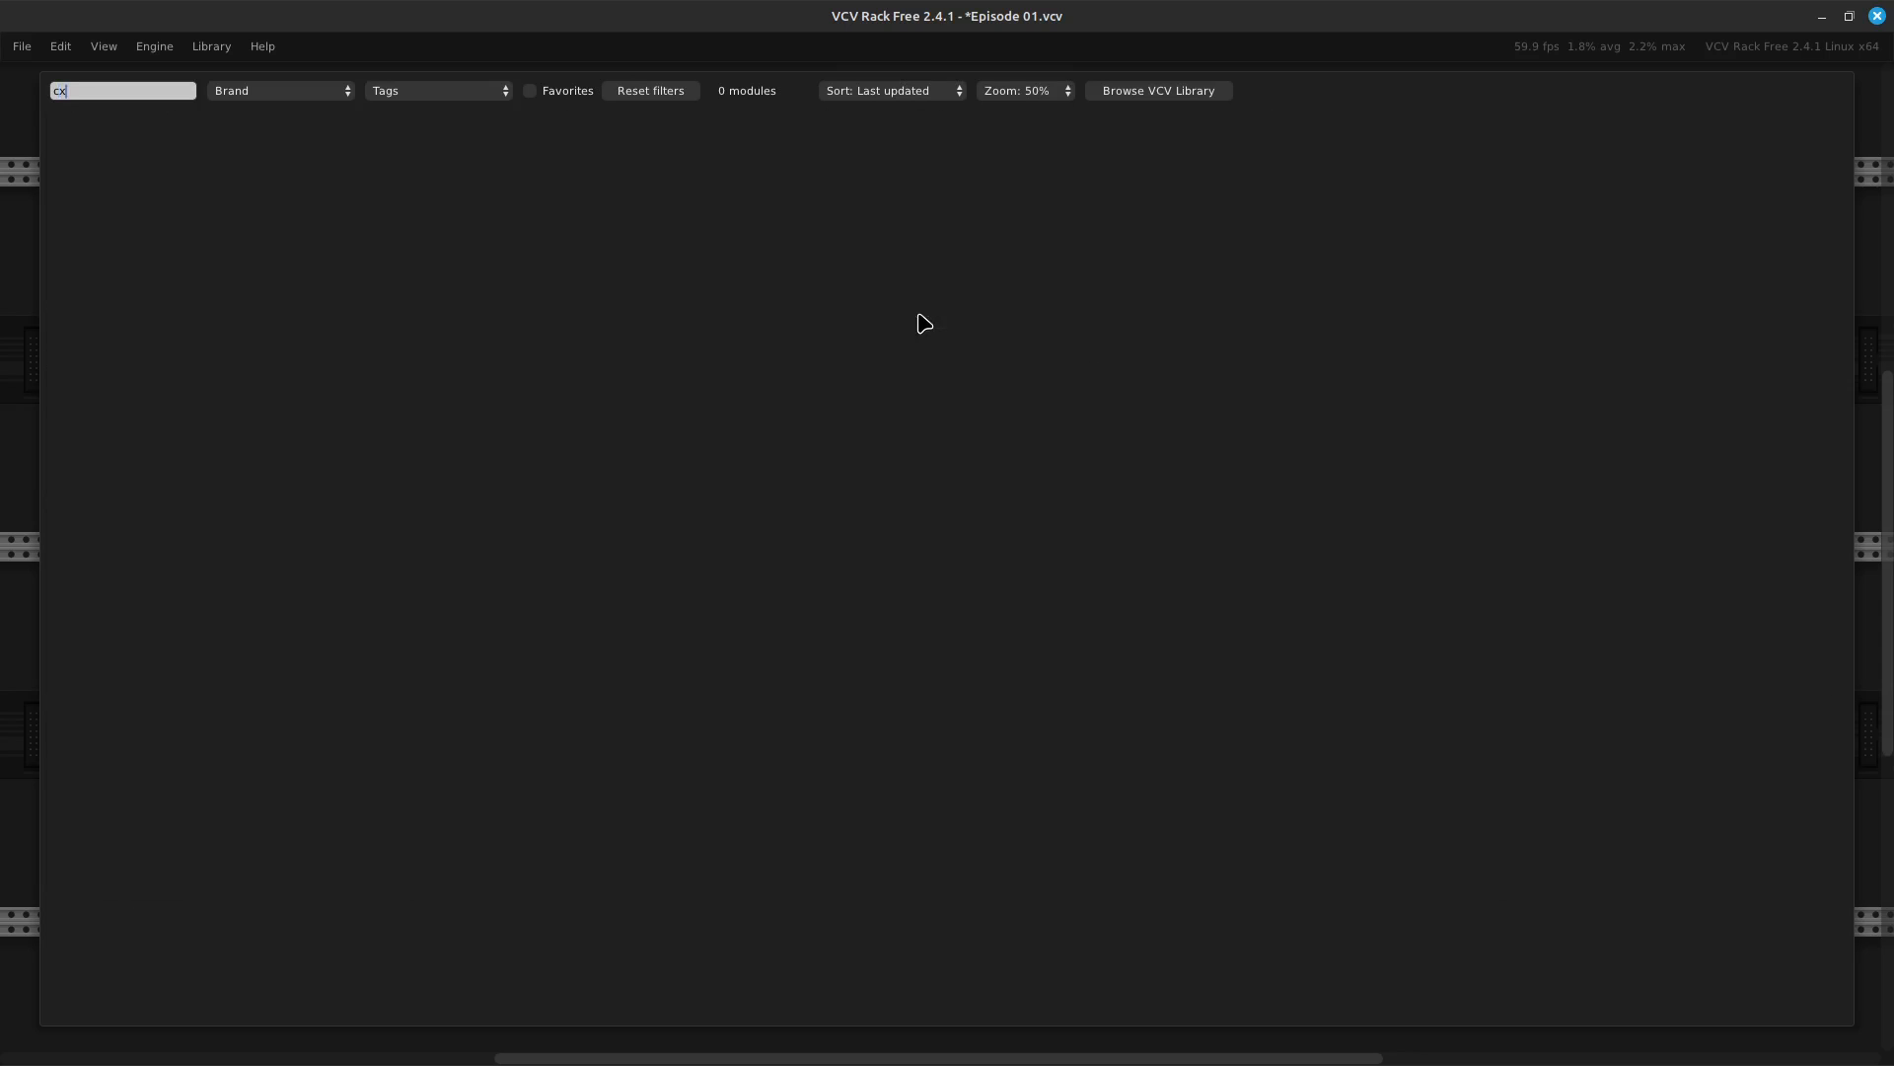
pyautogui.press('BackSpace')
pyautogui.press('BackSpace')
pyautogui.write('v')
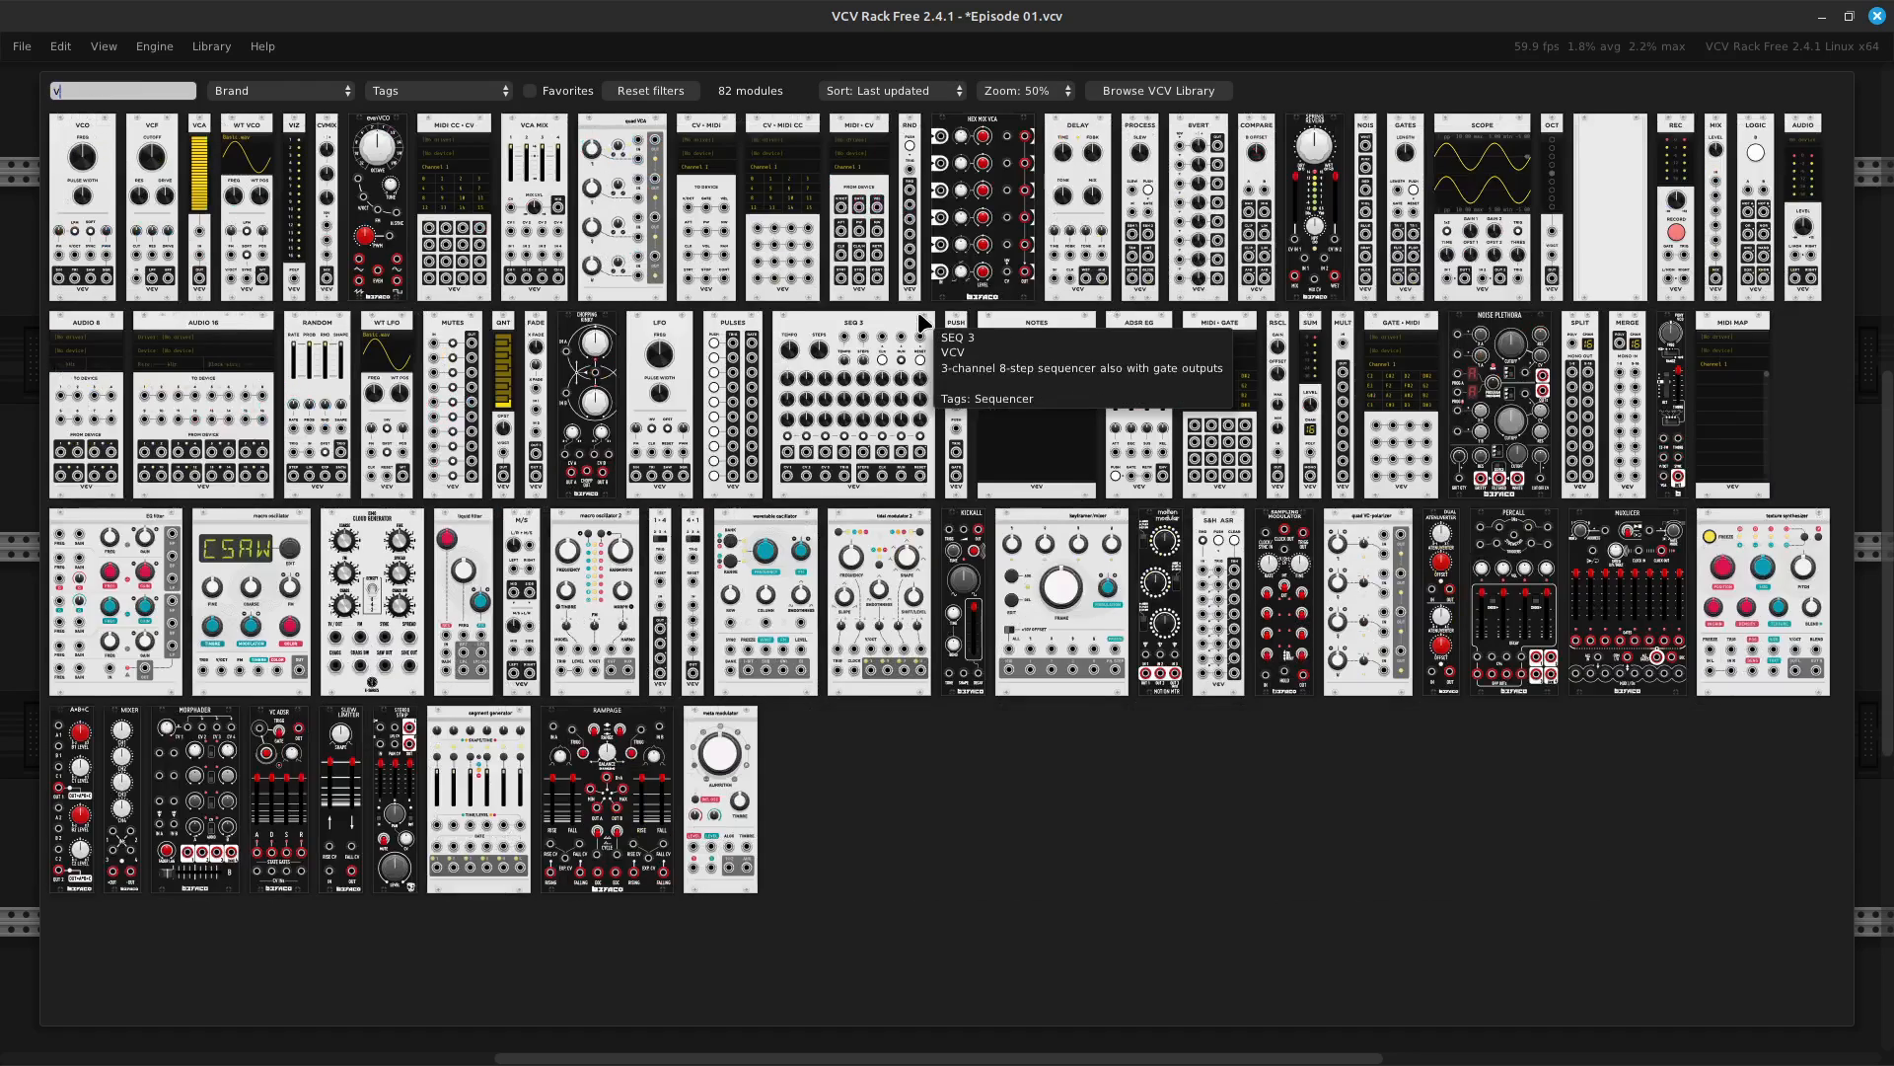
pyautogui.write('ca')
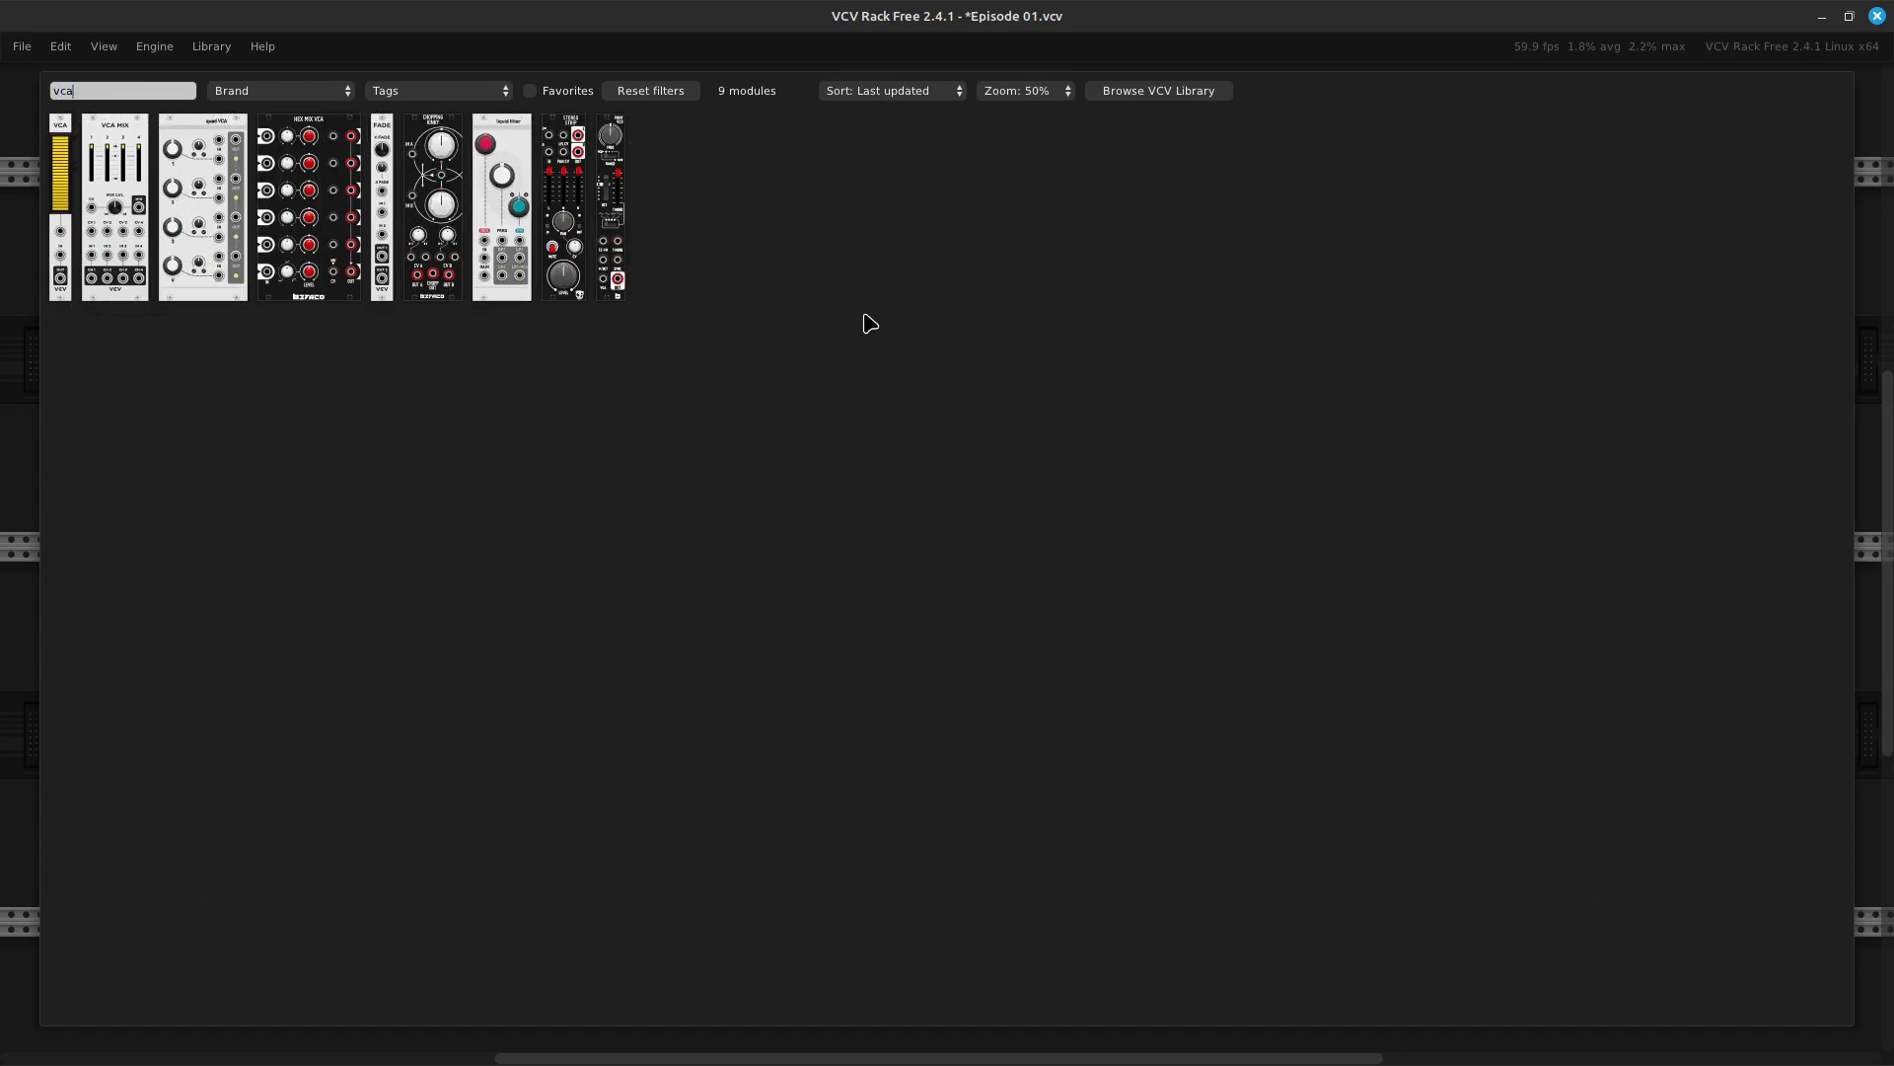
pyautogui.click(65, 243)
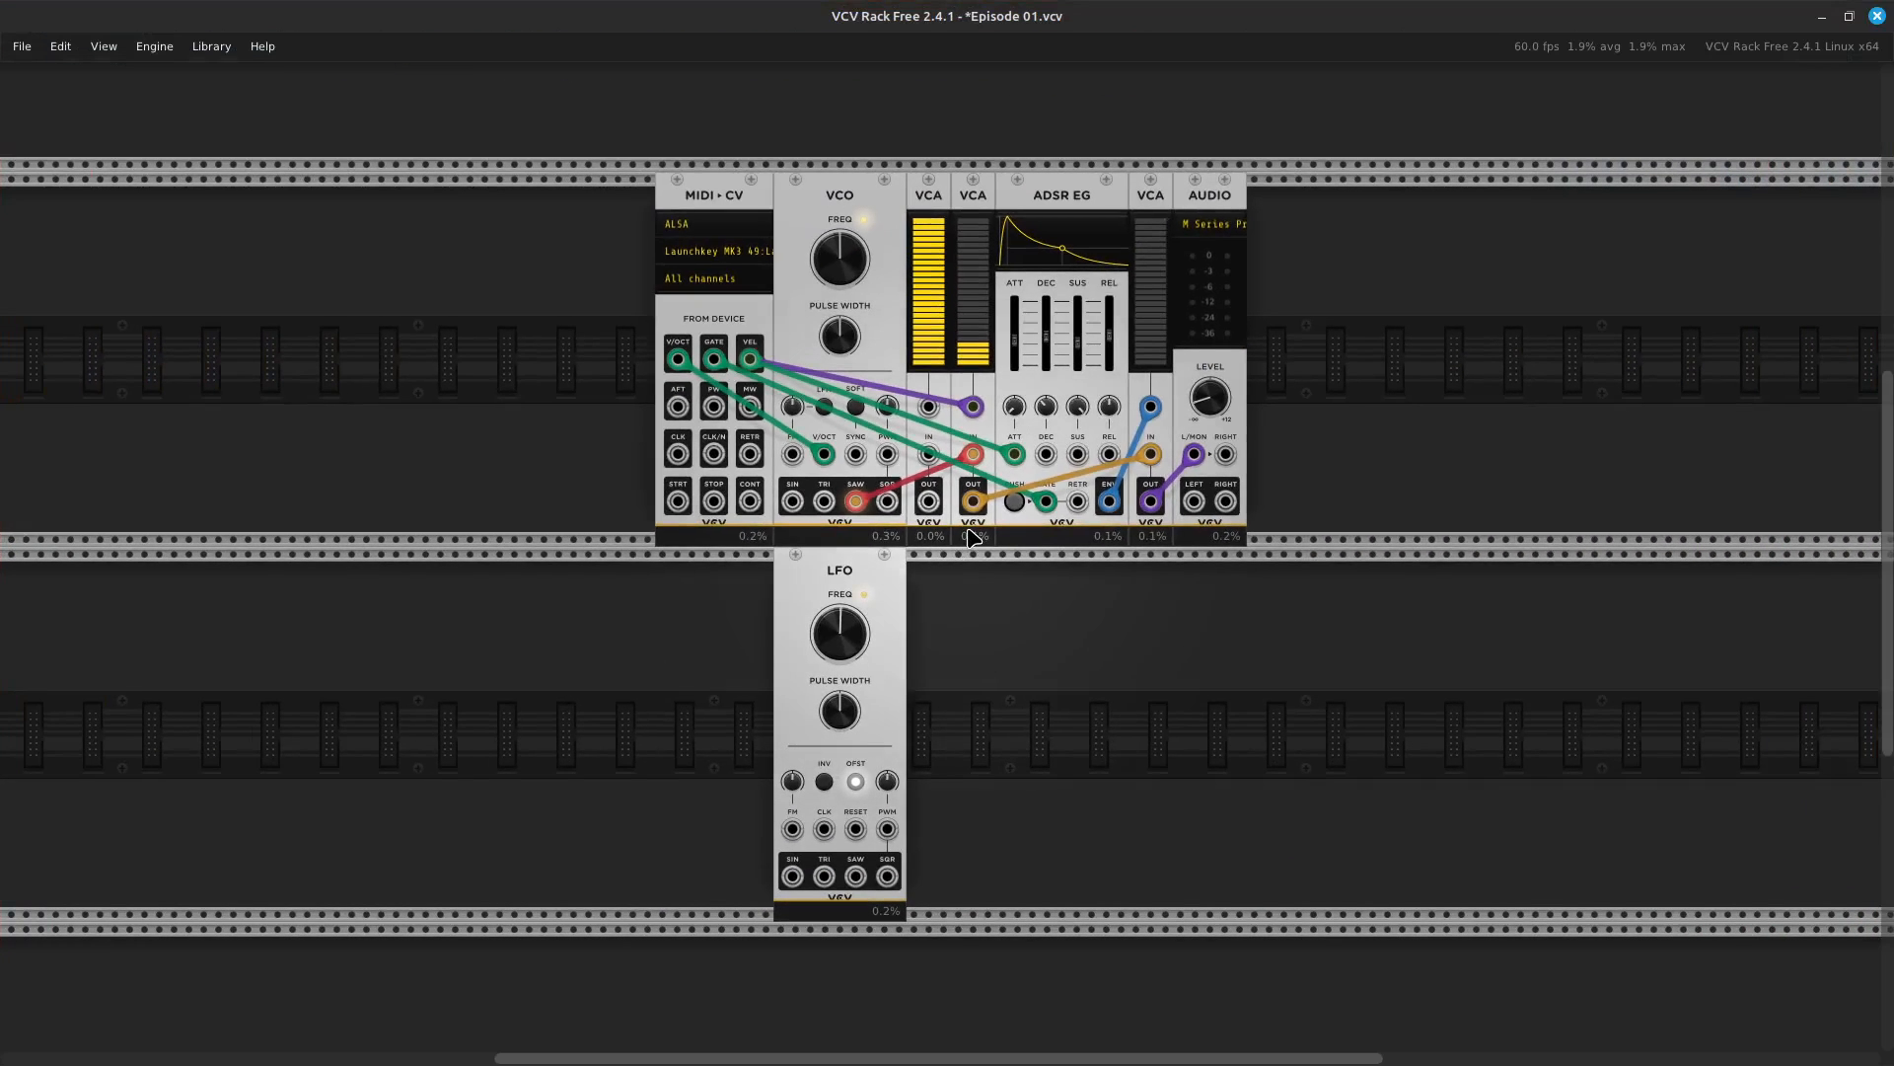
# Move the VCO's SAW cable to the new VCA's input and patch that VCA's output into the next VCA's input
pyautogui.keyDown('ctrl'); pyautogui.scroll(8, 969, 531); pyautogui.keyUp('ctrl')
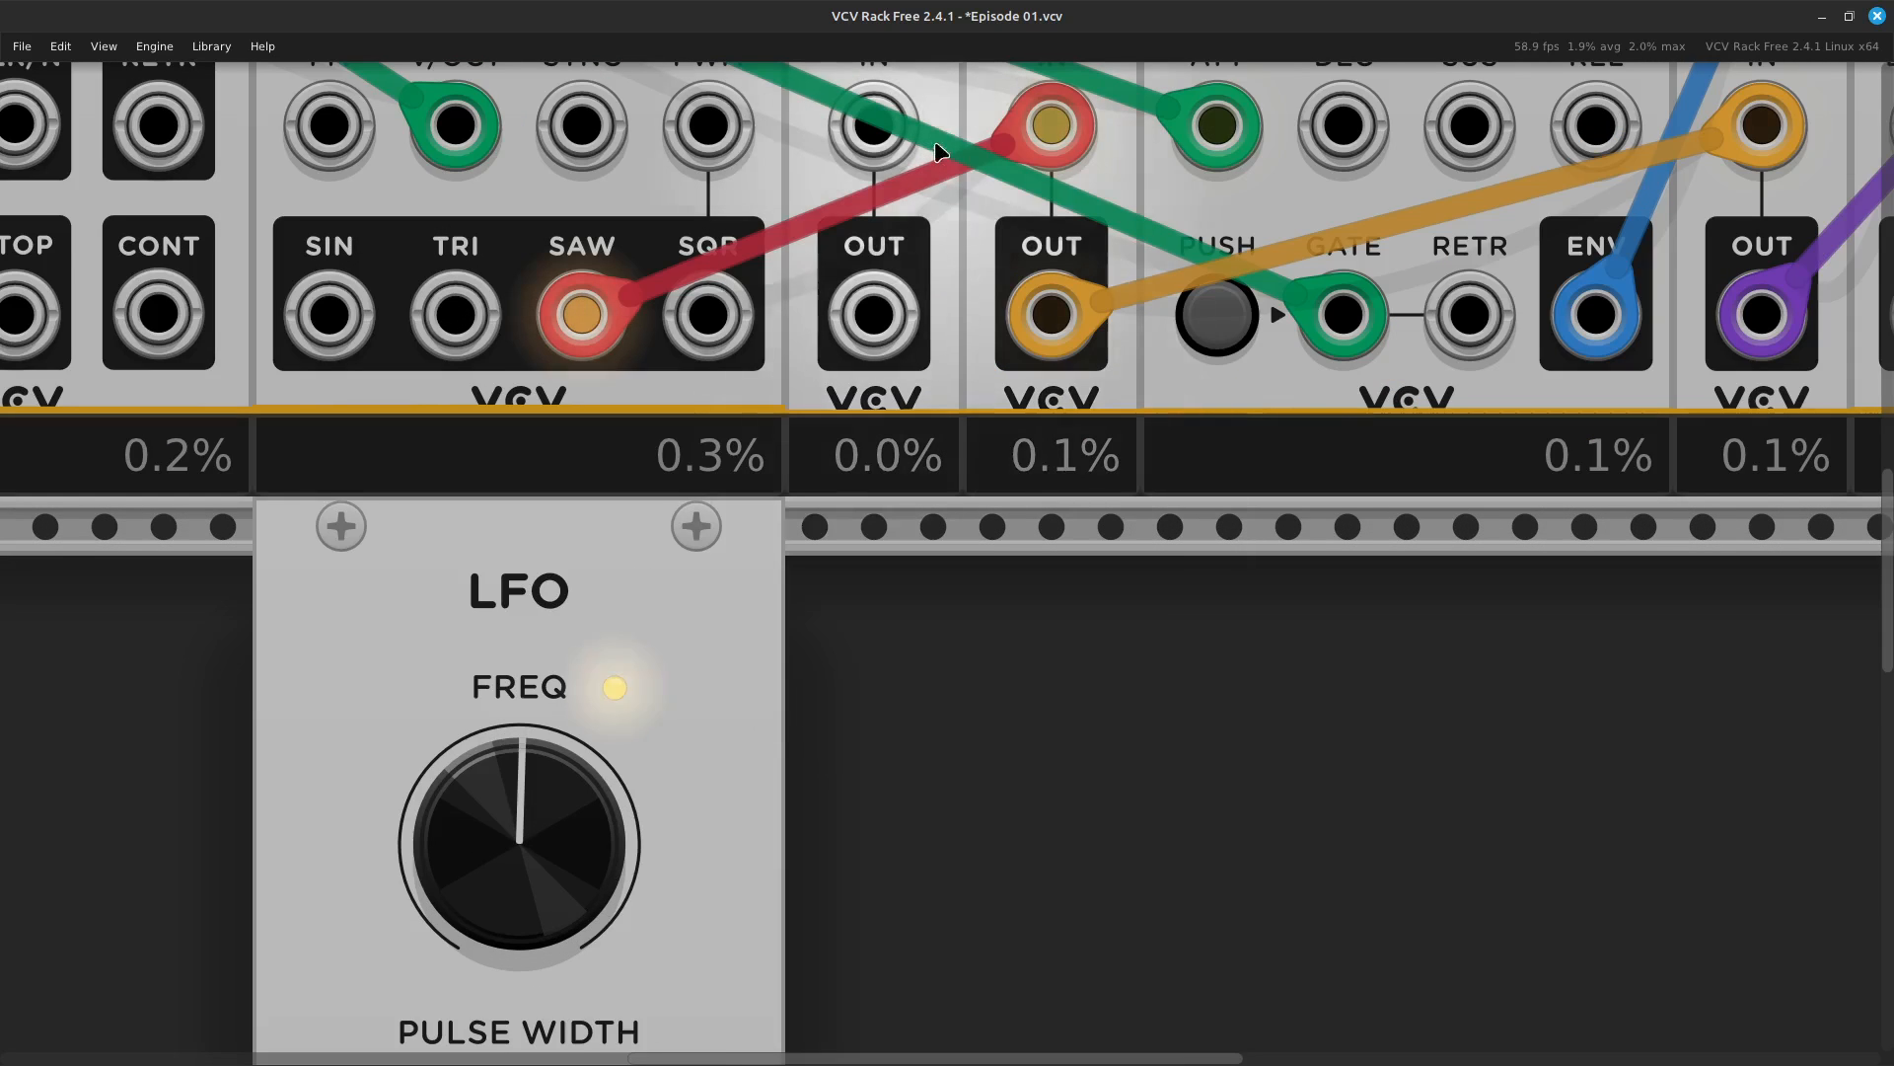
pyautogui.scroll(5, 888, 74)
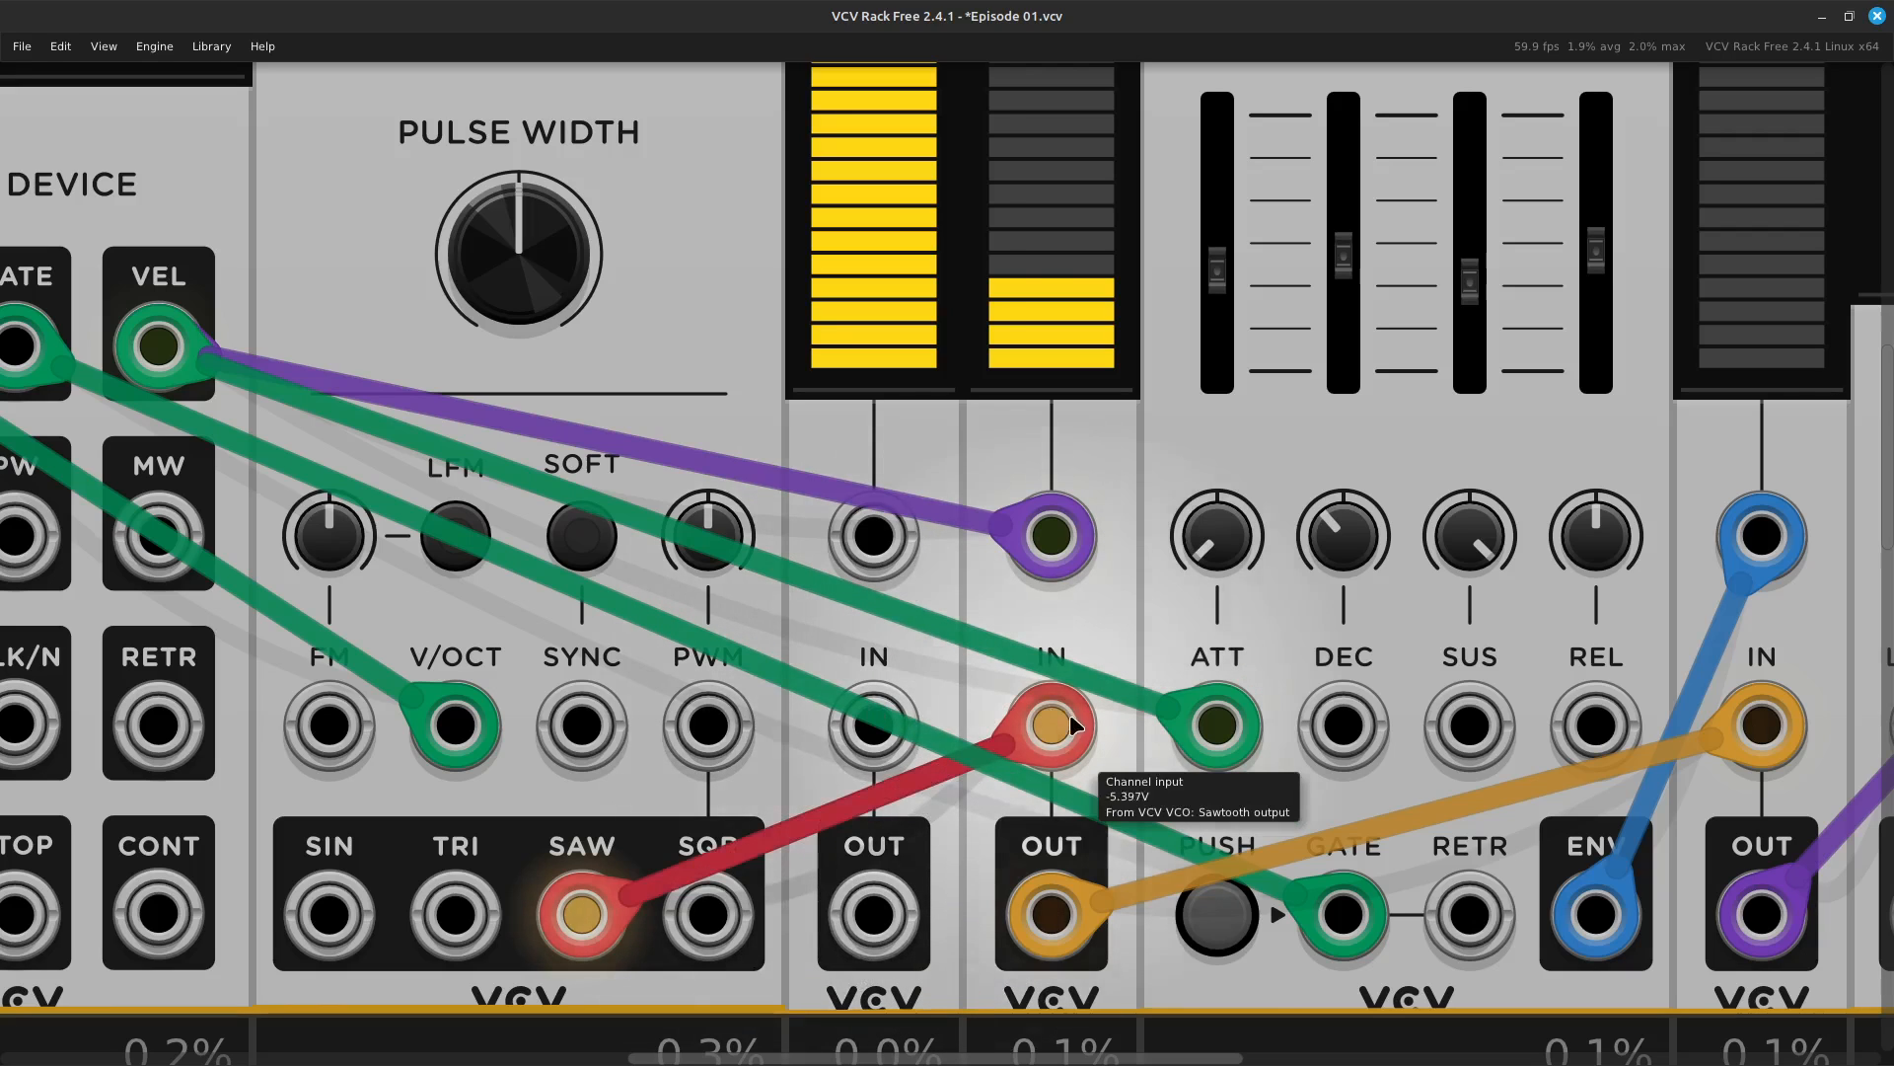
pyautogui.moveTo(1059, 738); pyautogui.dragTo(891, 753)
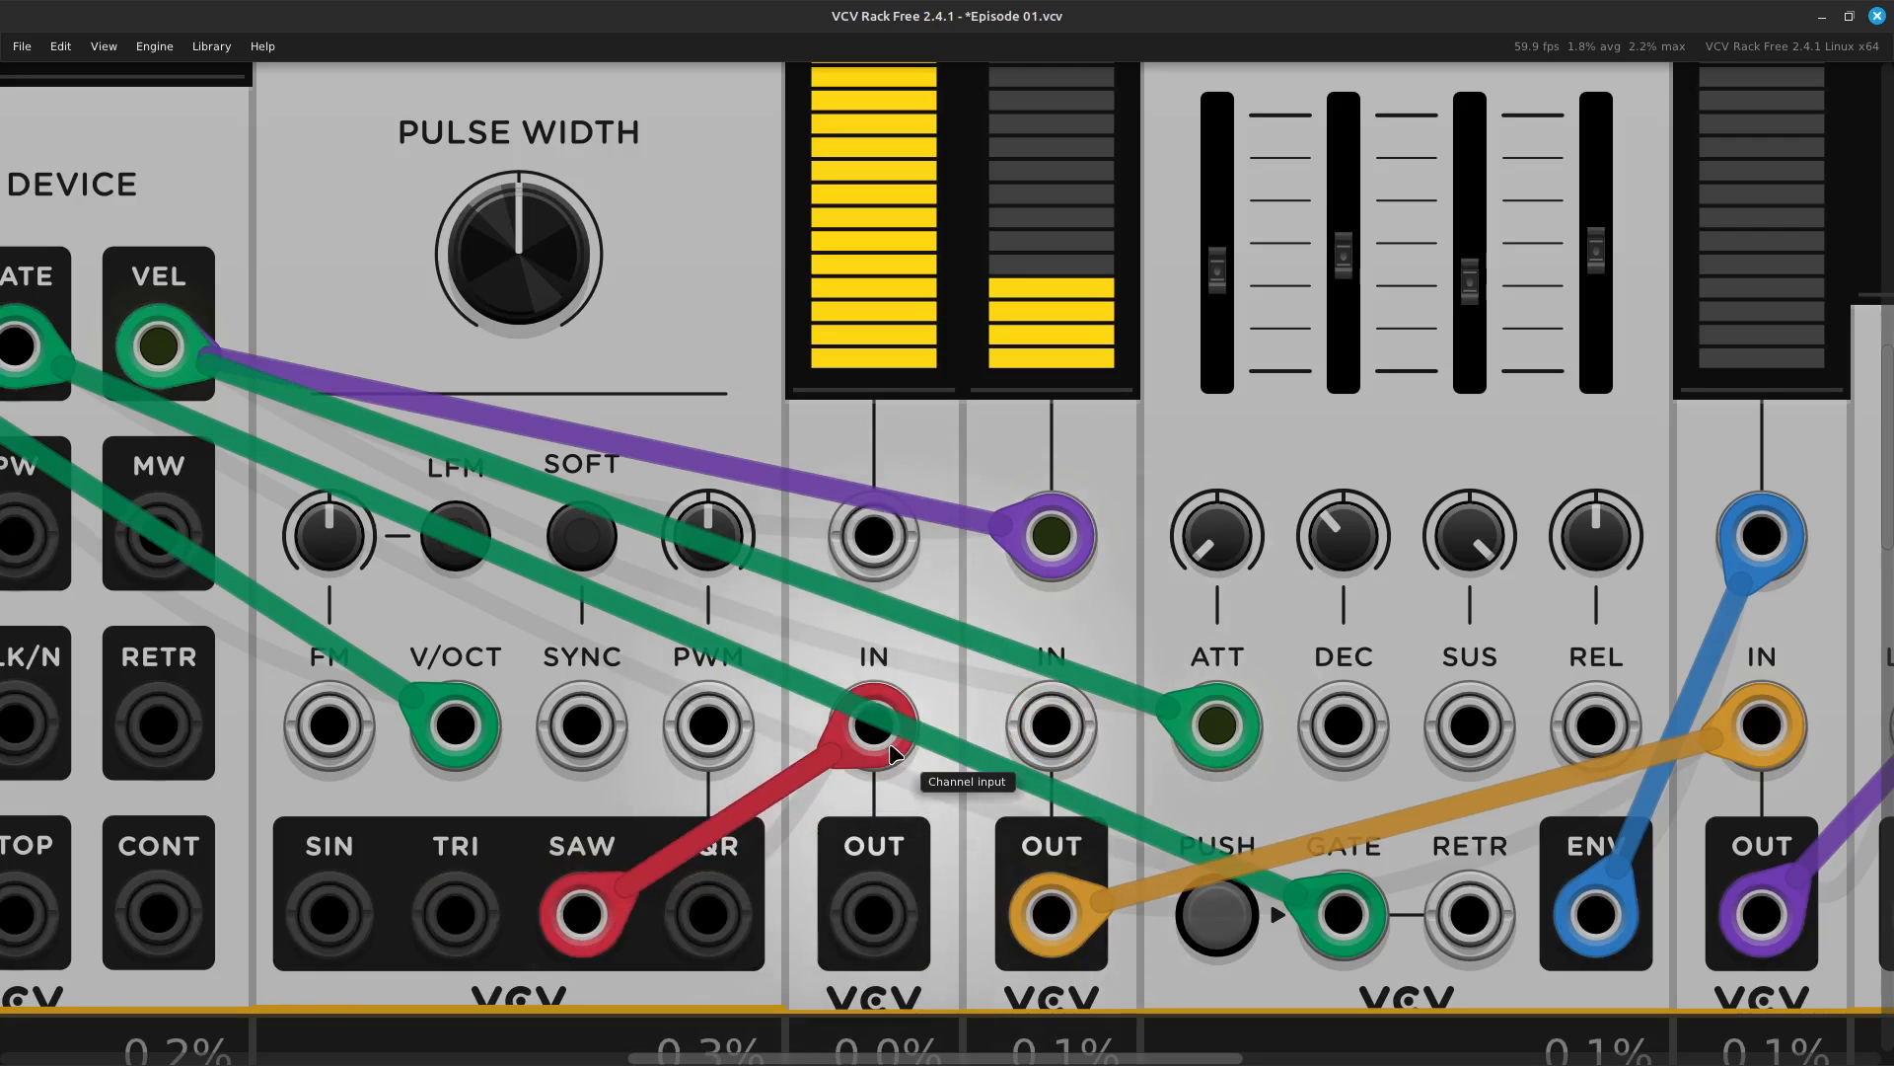
pyautogui.moveTo(891, 753); pyautogui.dragTo(883, 759)
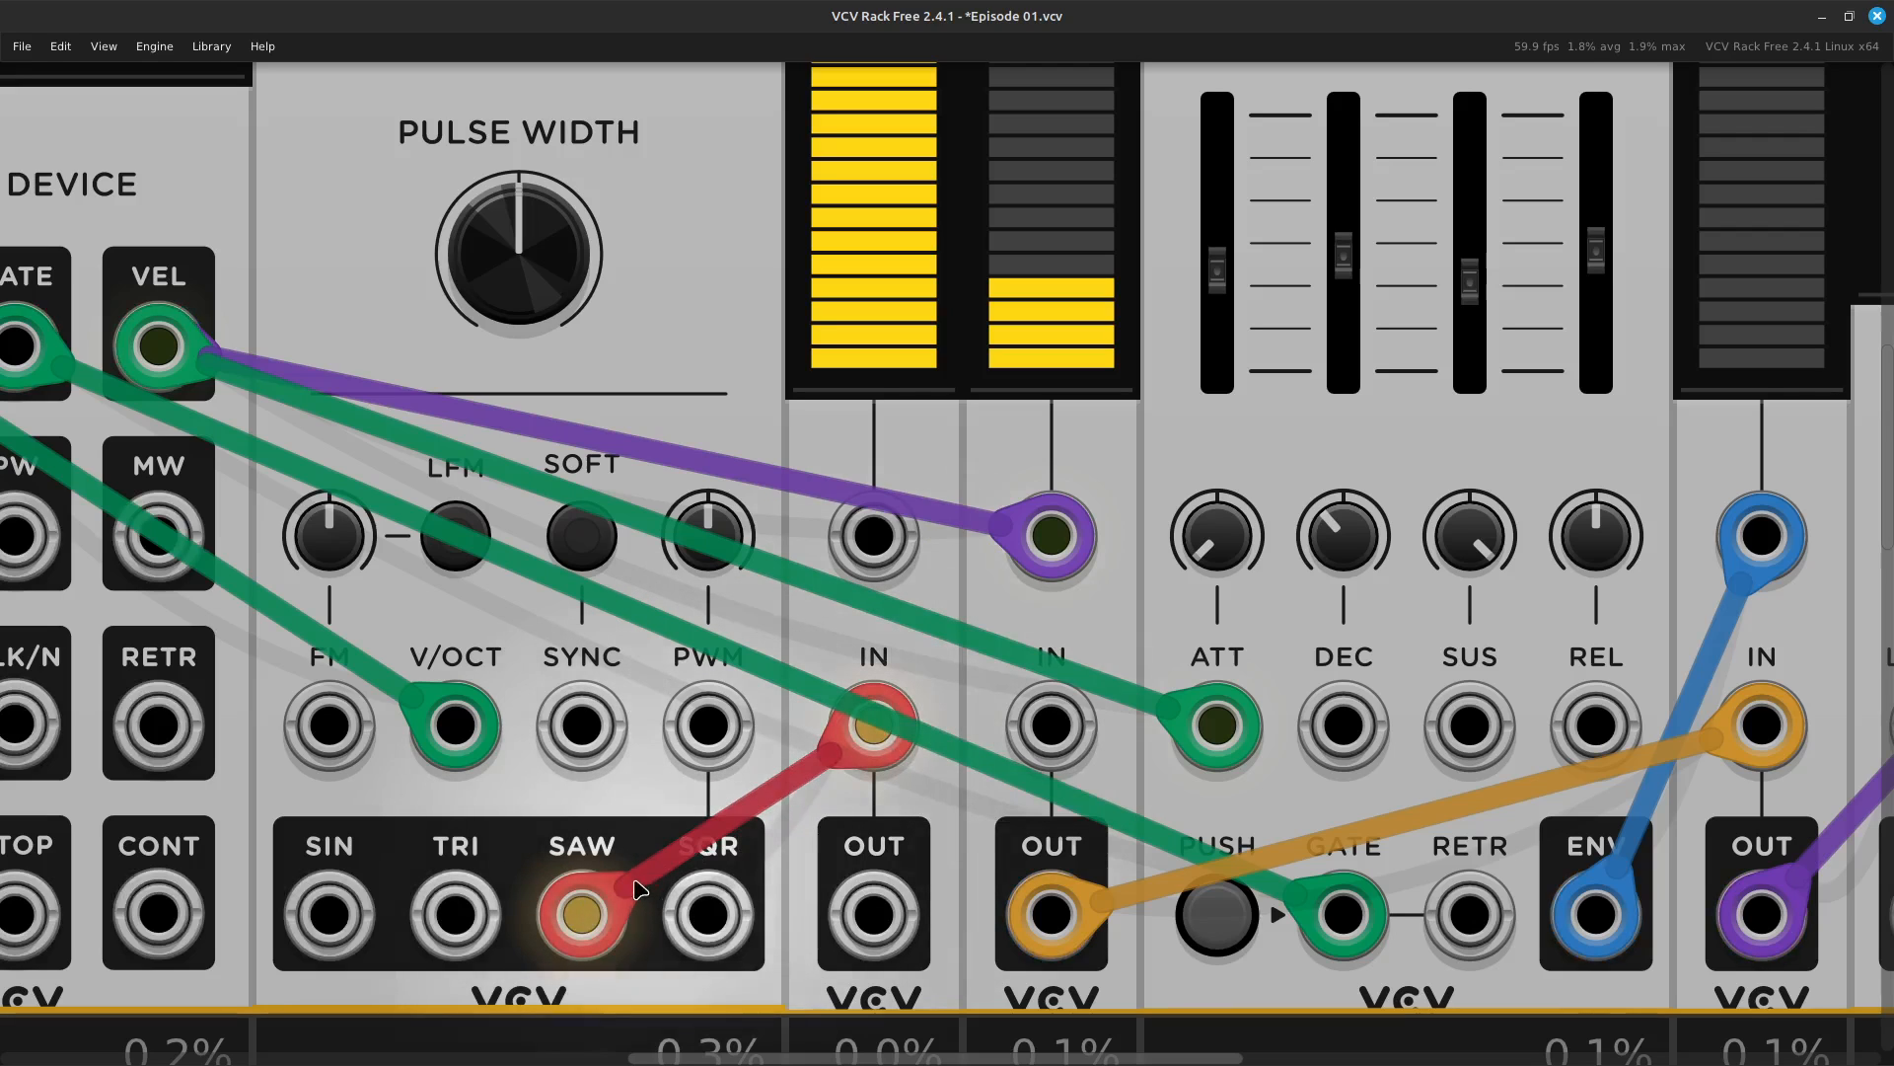
pyautogui.moveTo(859, 760)
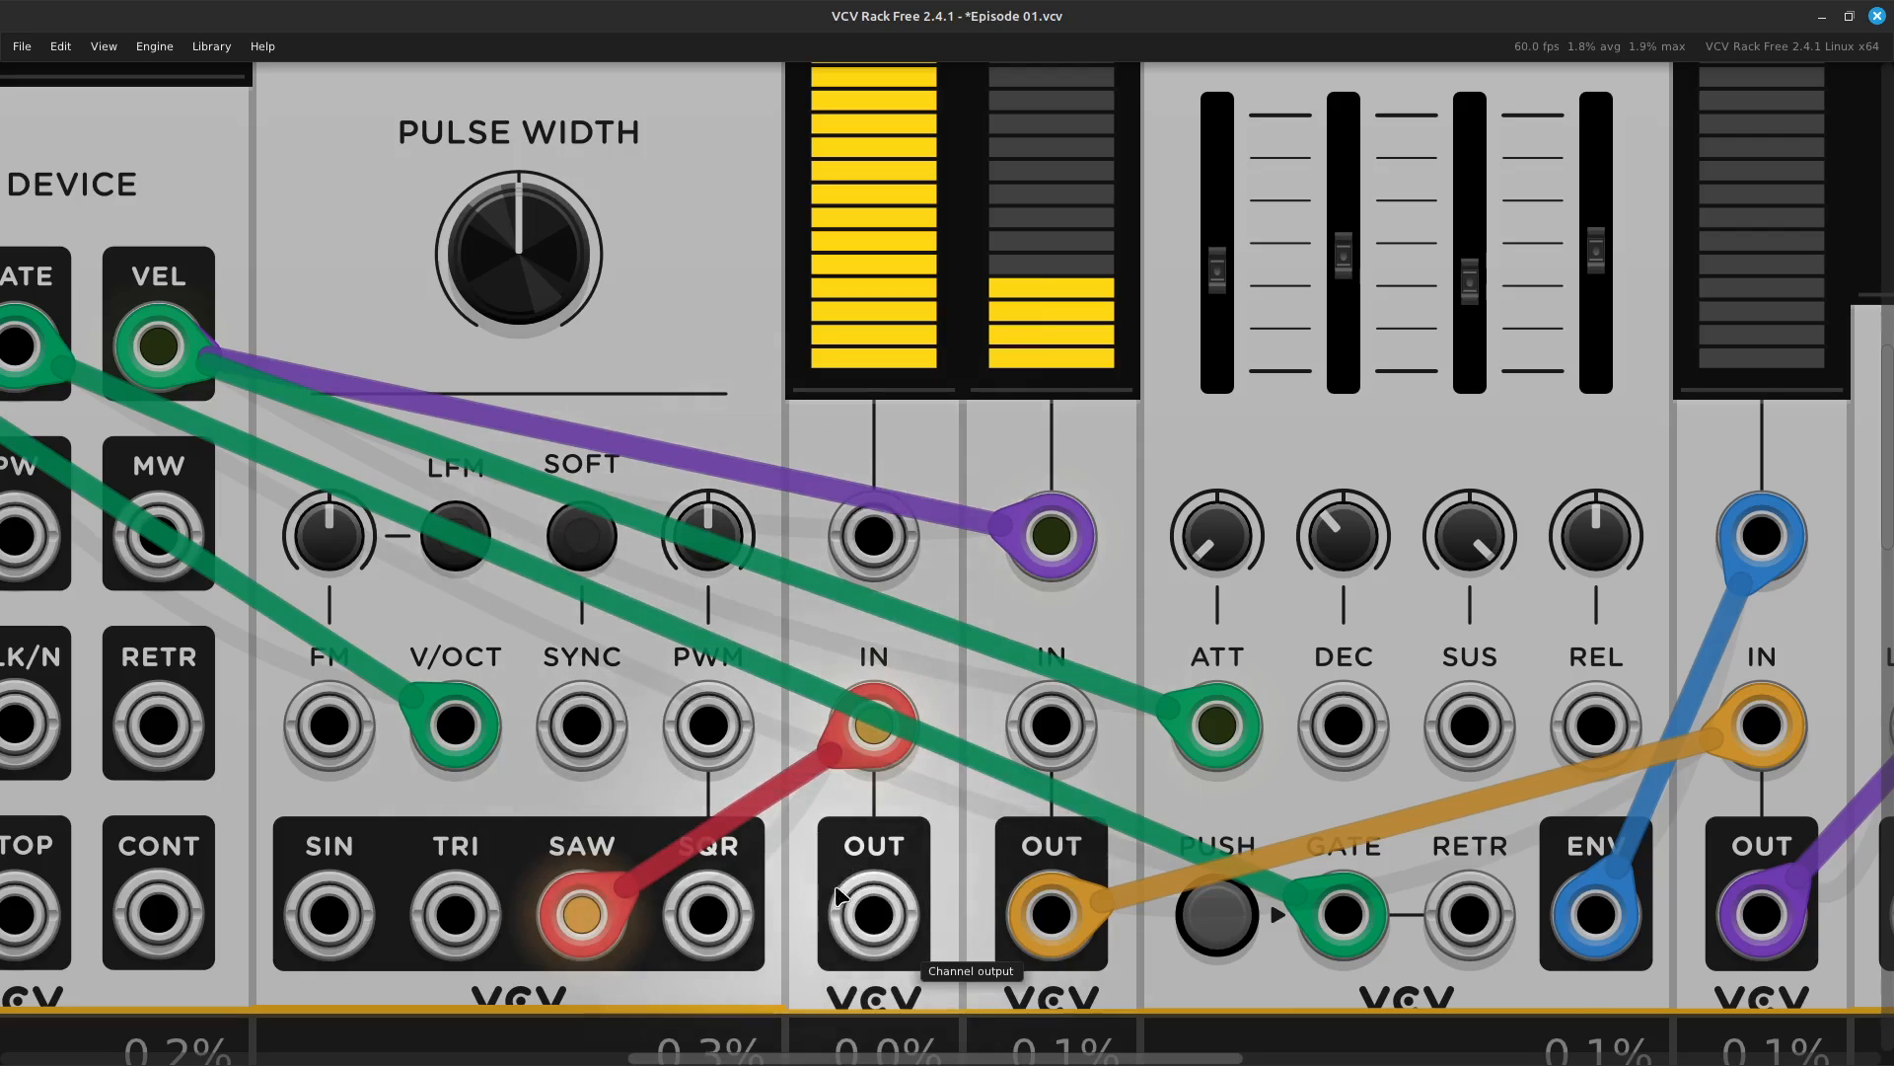
pyautogui.moveTo(864, 917); pyautogui.dragTo(1038, 765)
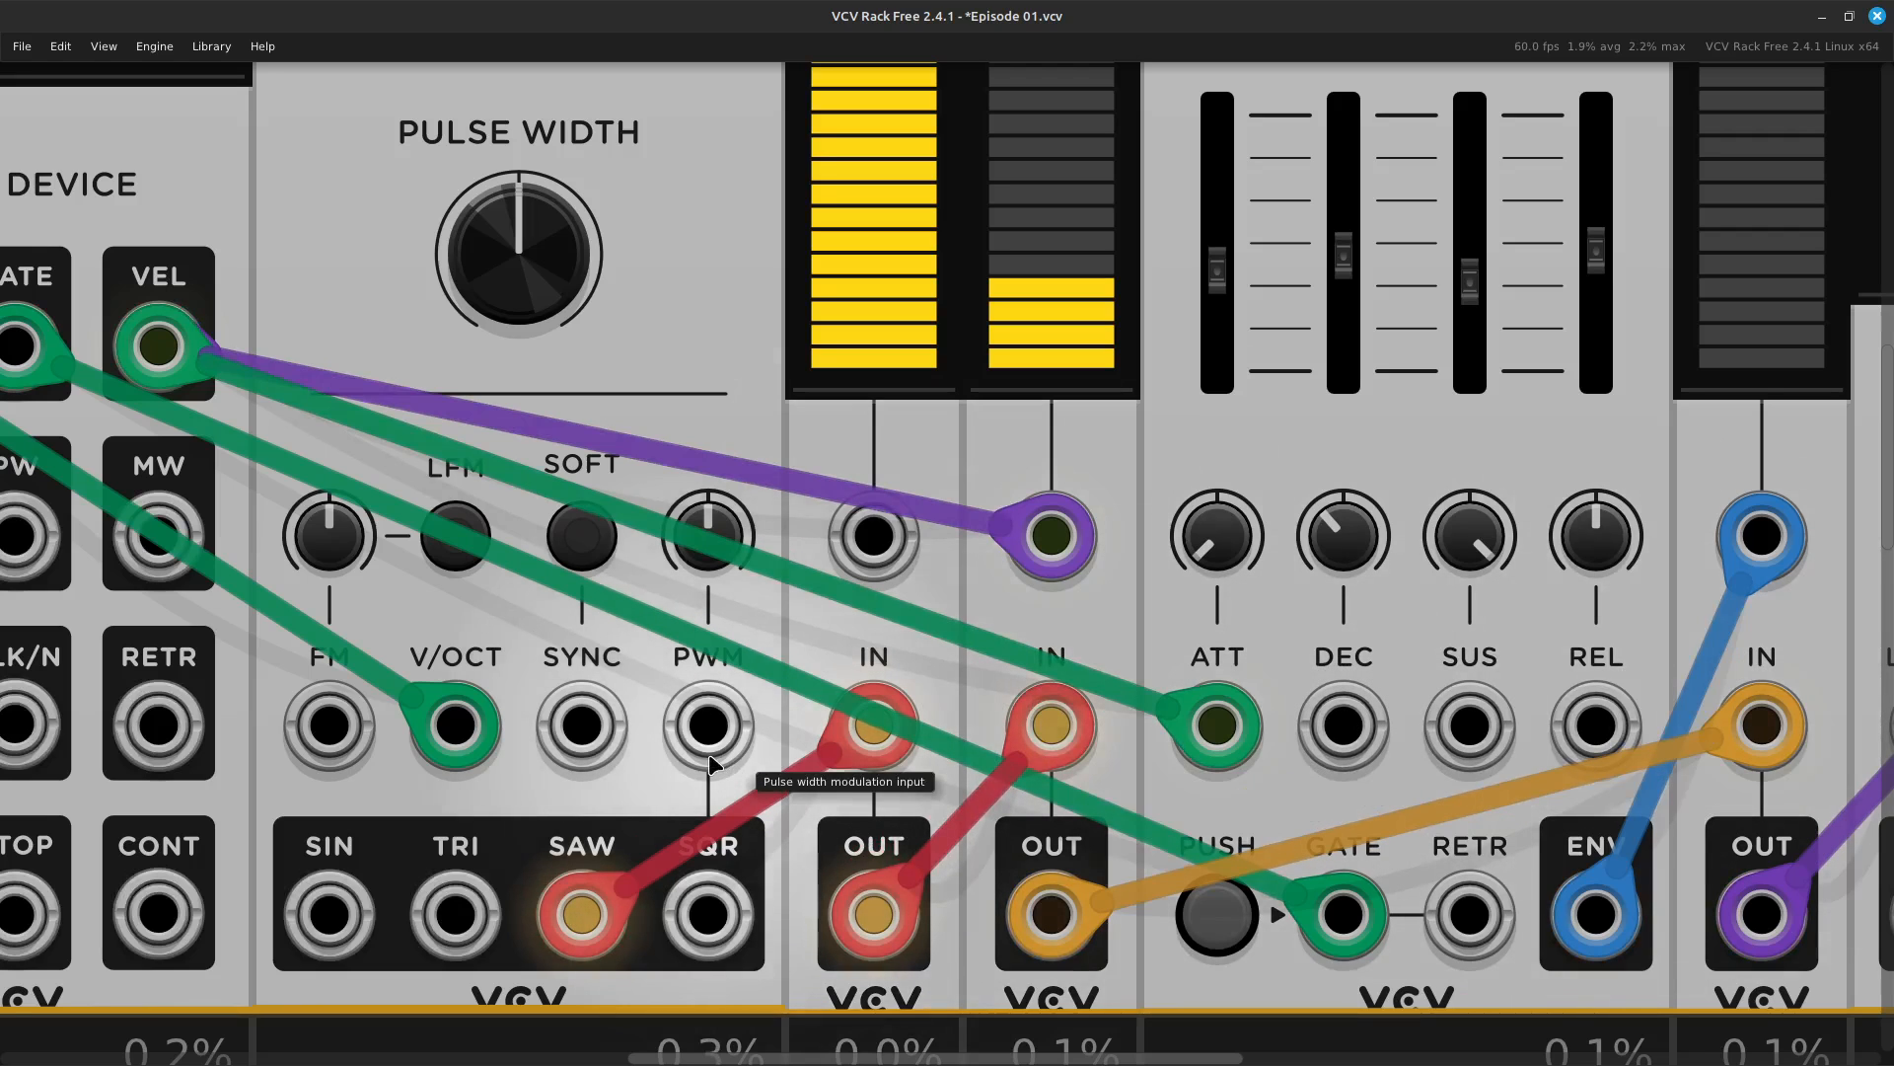
# Patch the LFO's SIN output into the CV input of the VCA beside the VCO and raise the AUDIO module's level
pyautogui.hotkey('ctrl', '-')
pyautogui.hotkey('ctrl', '-')
pyautogui.hotkey('ctrl', '-')
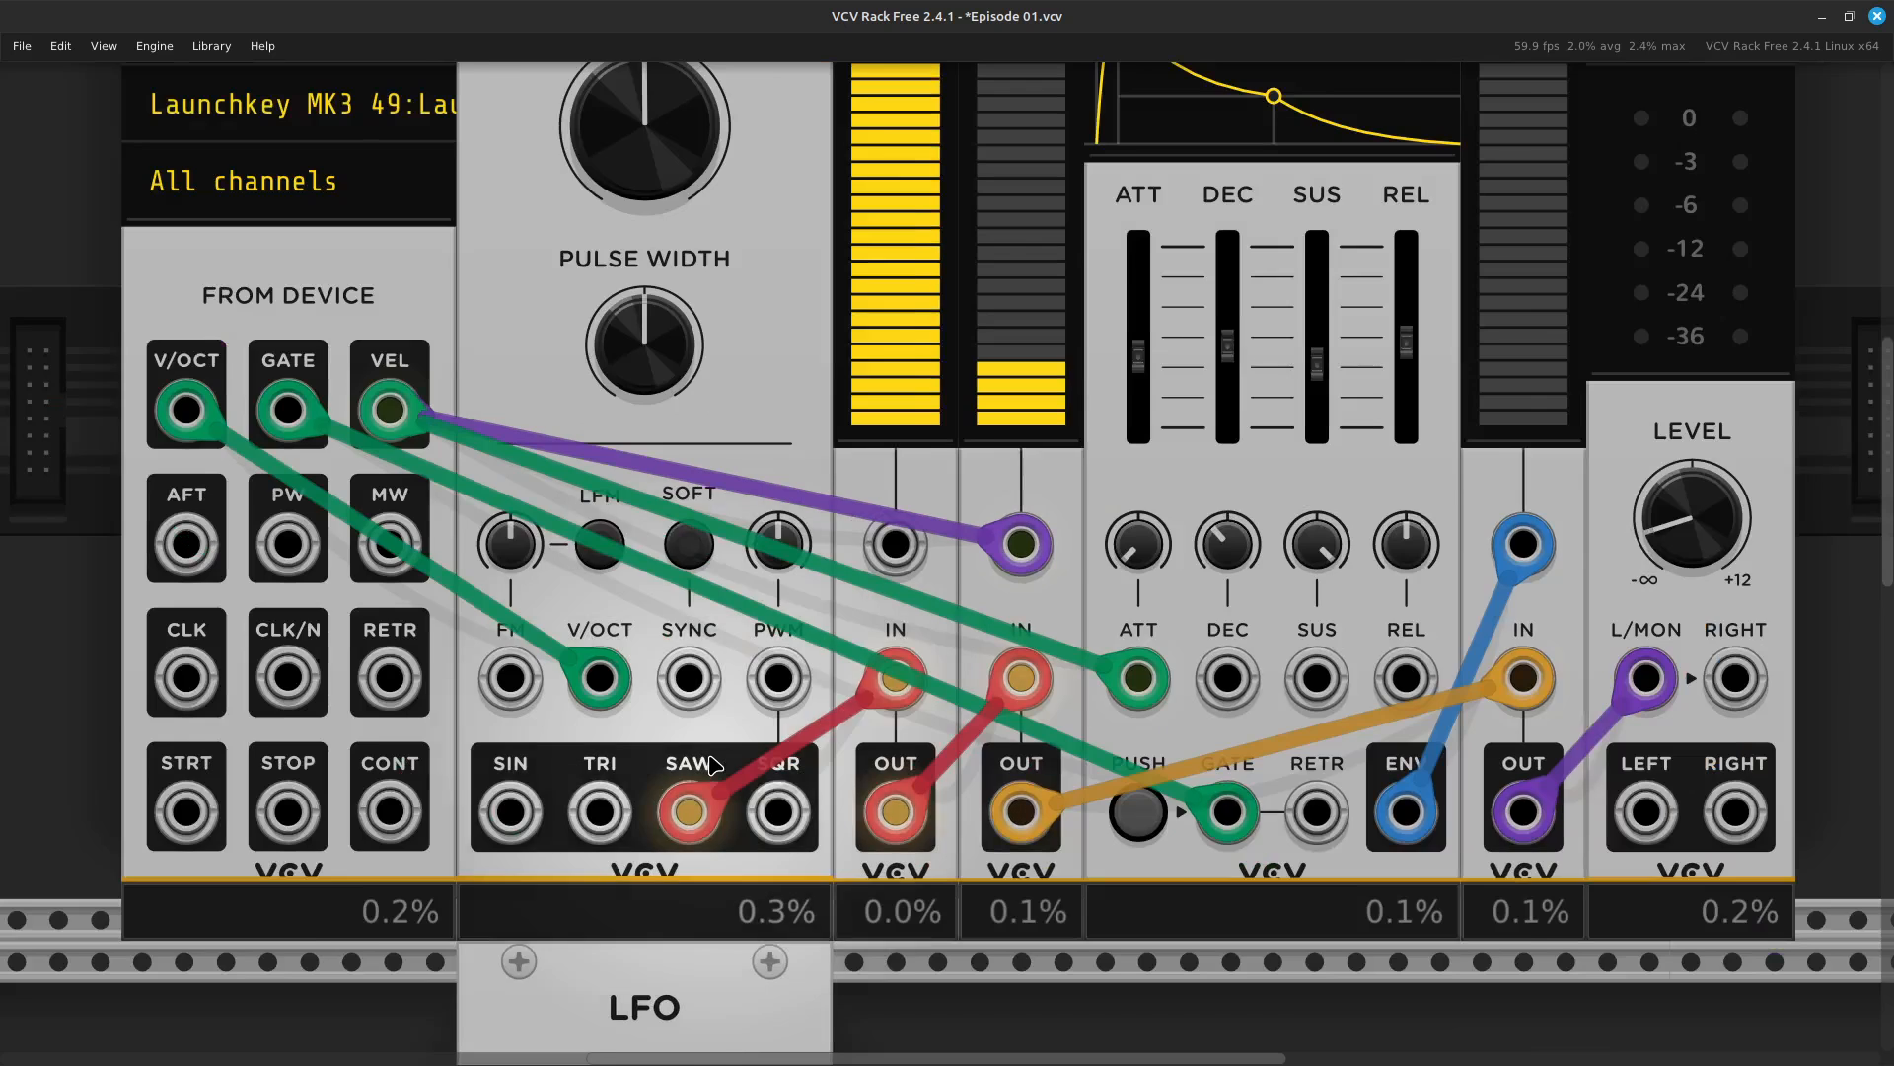
pyautogui.hotkey('ctrl', '-')
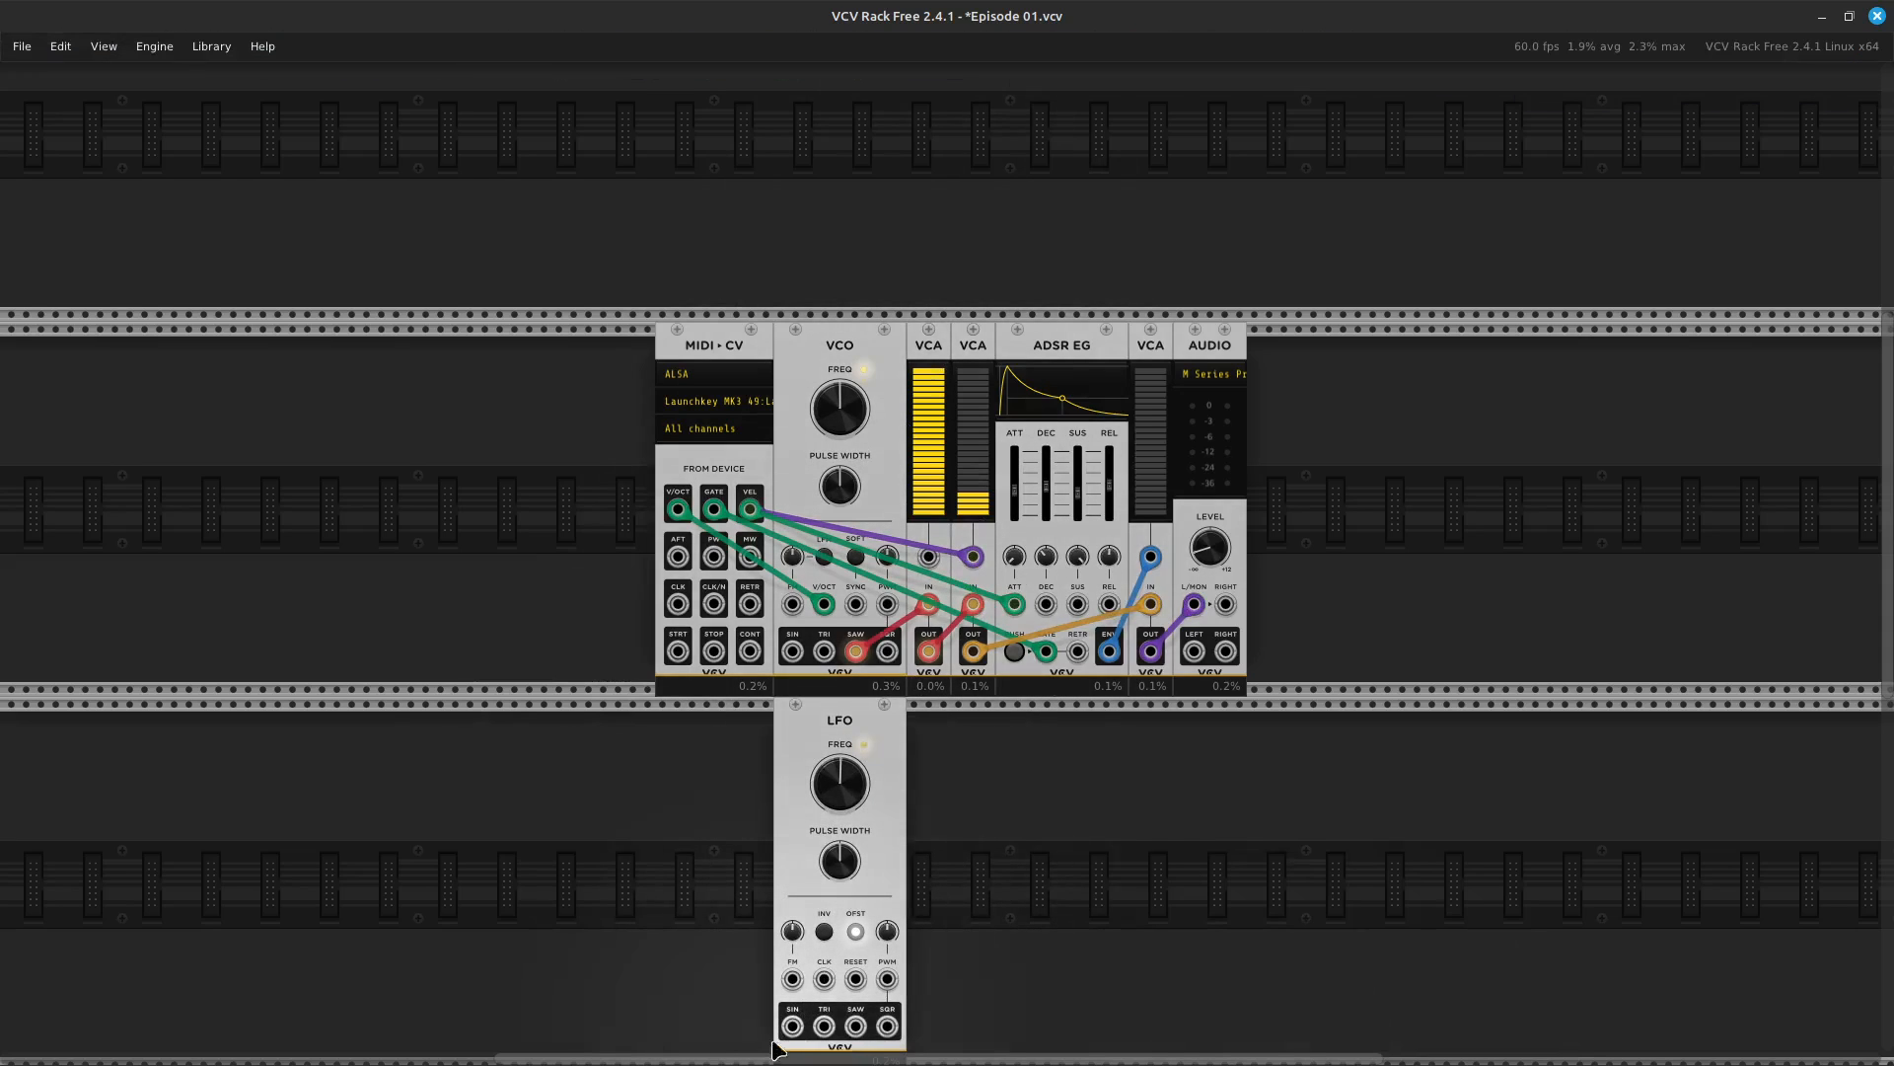
pyautogui.moveTo(794, 1026); pyautogui.dragTo(797, 1028)
pyautogui.moveTo(743, 963); pyautogui.dragTo(927, 559)
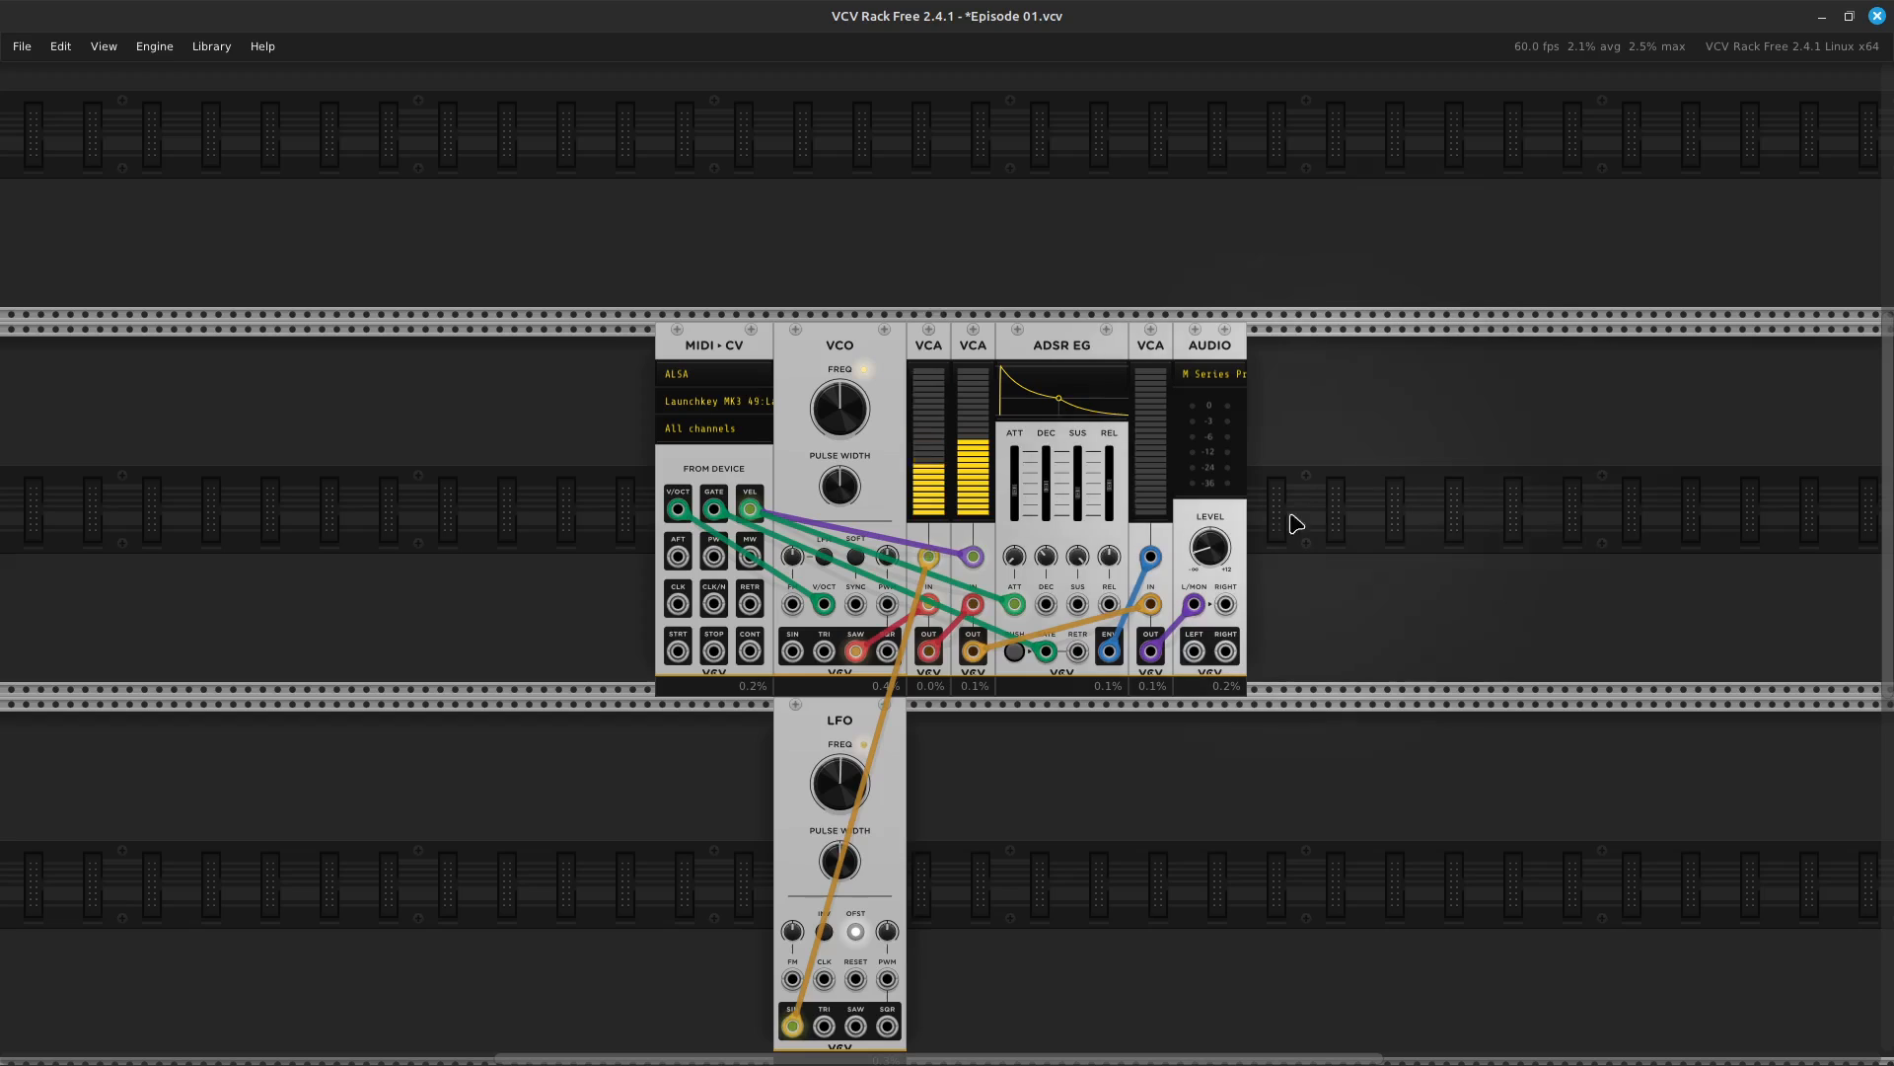
pyautogui.moveTo(1227, 546); pyautogui.dragTo(1228, 574)
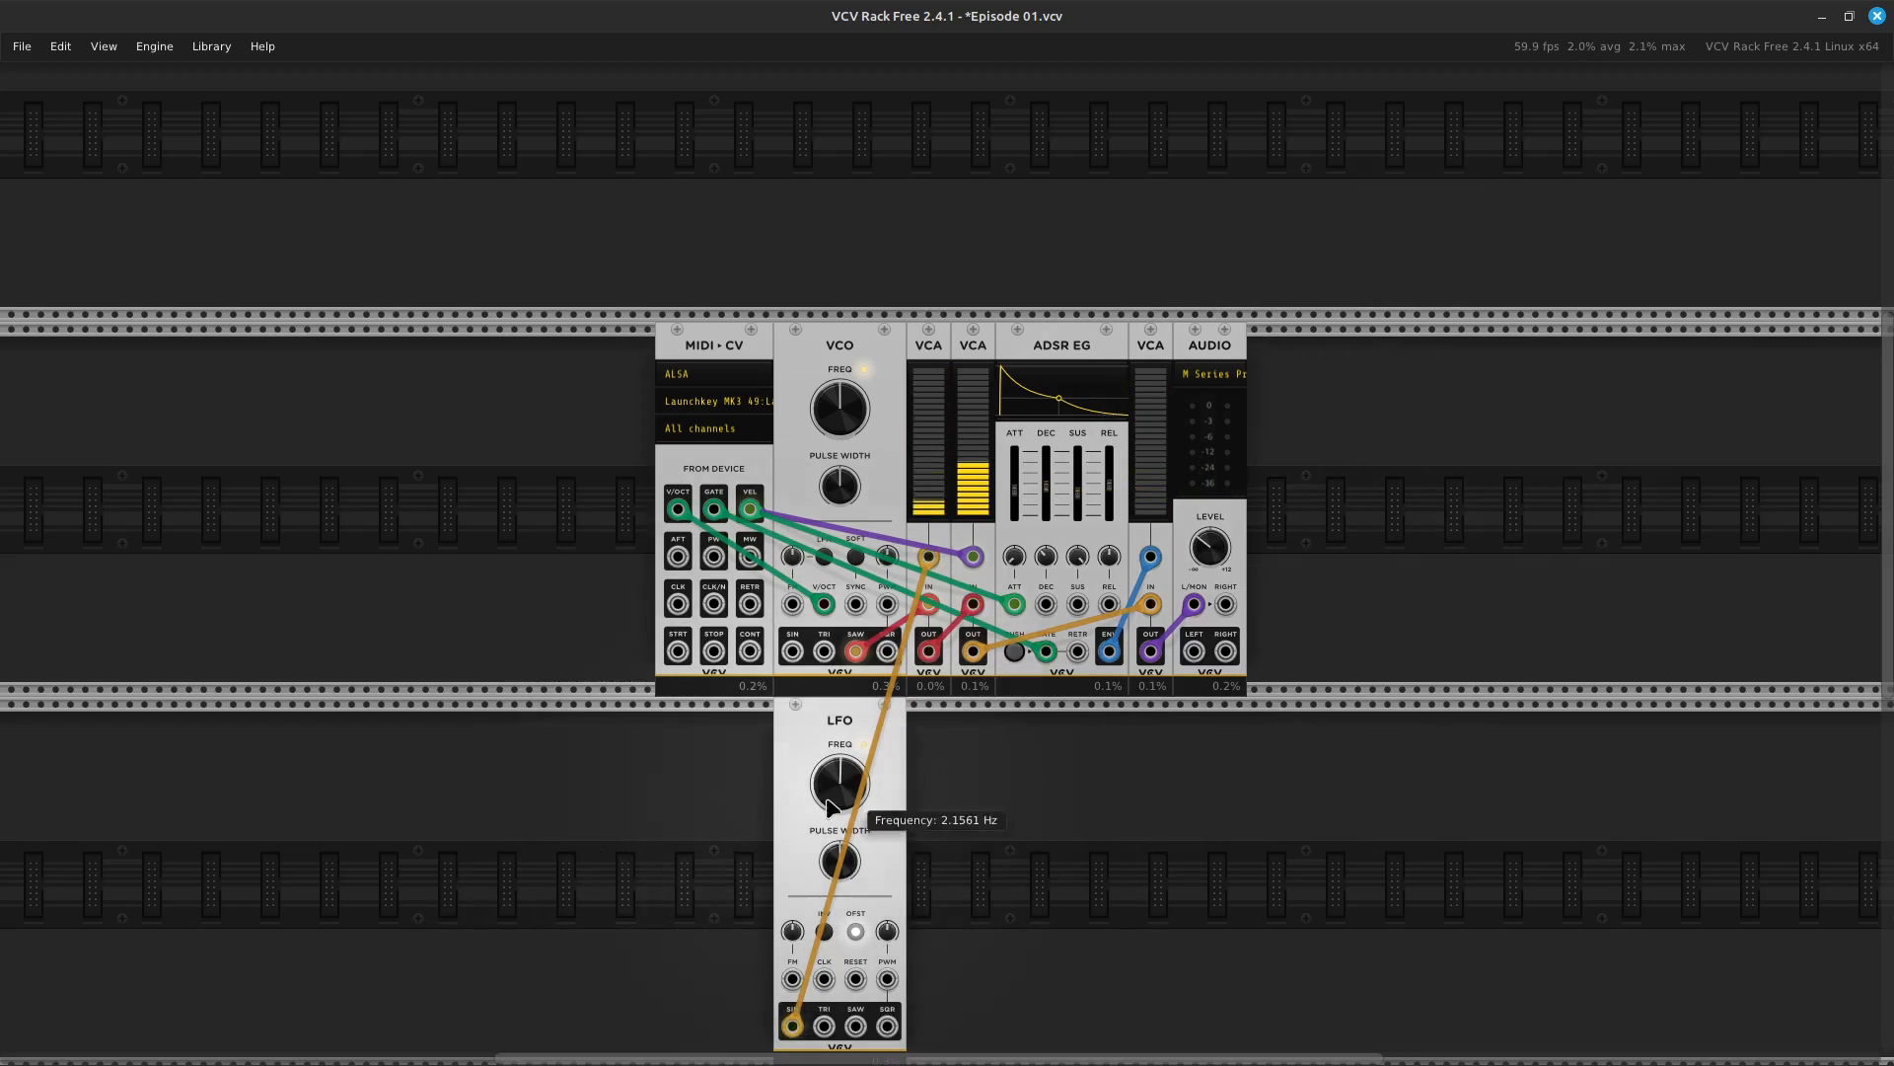
# Raise the LFO's frequency past 6.2688 Hz to near its maximum and turn up the AUDIO module's level further
pyautogui.moveTo(834, 792)
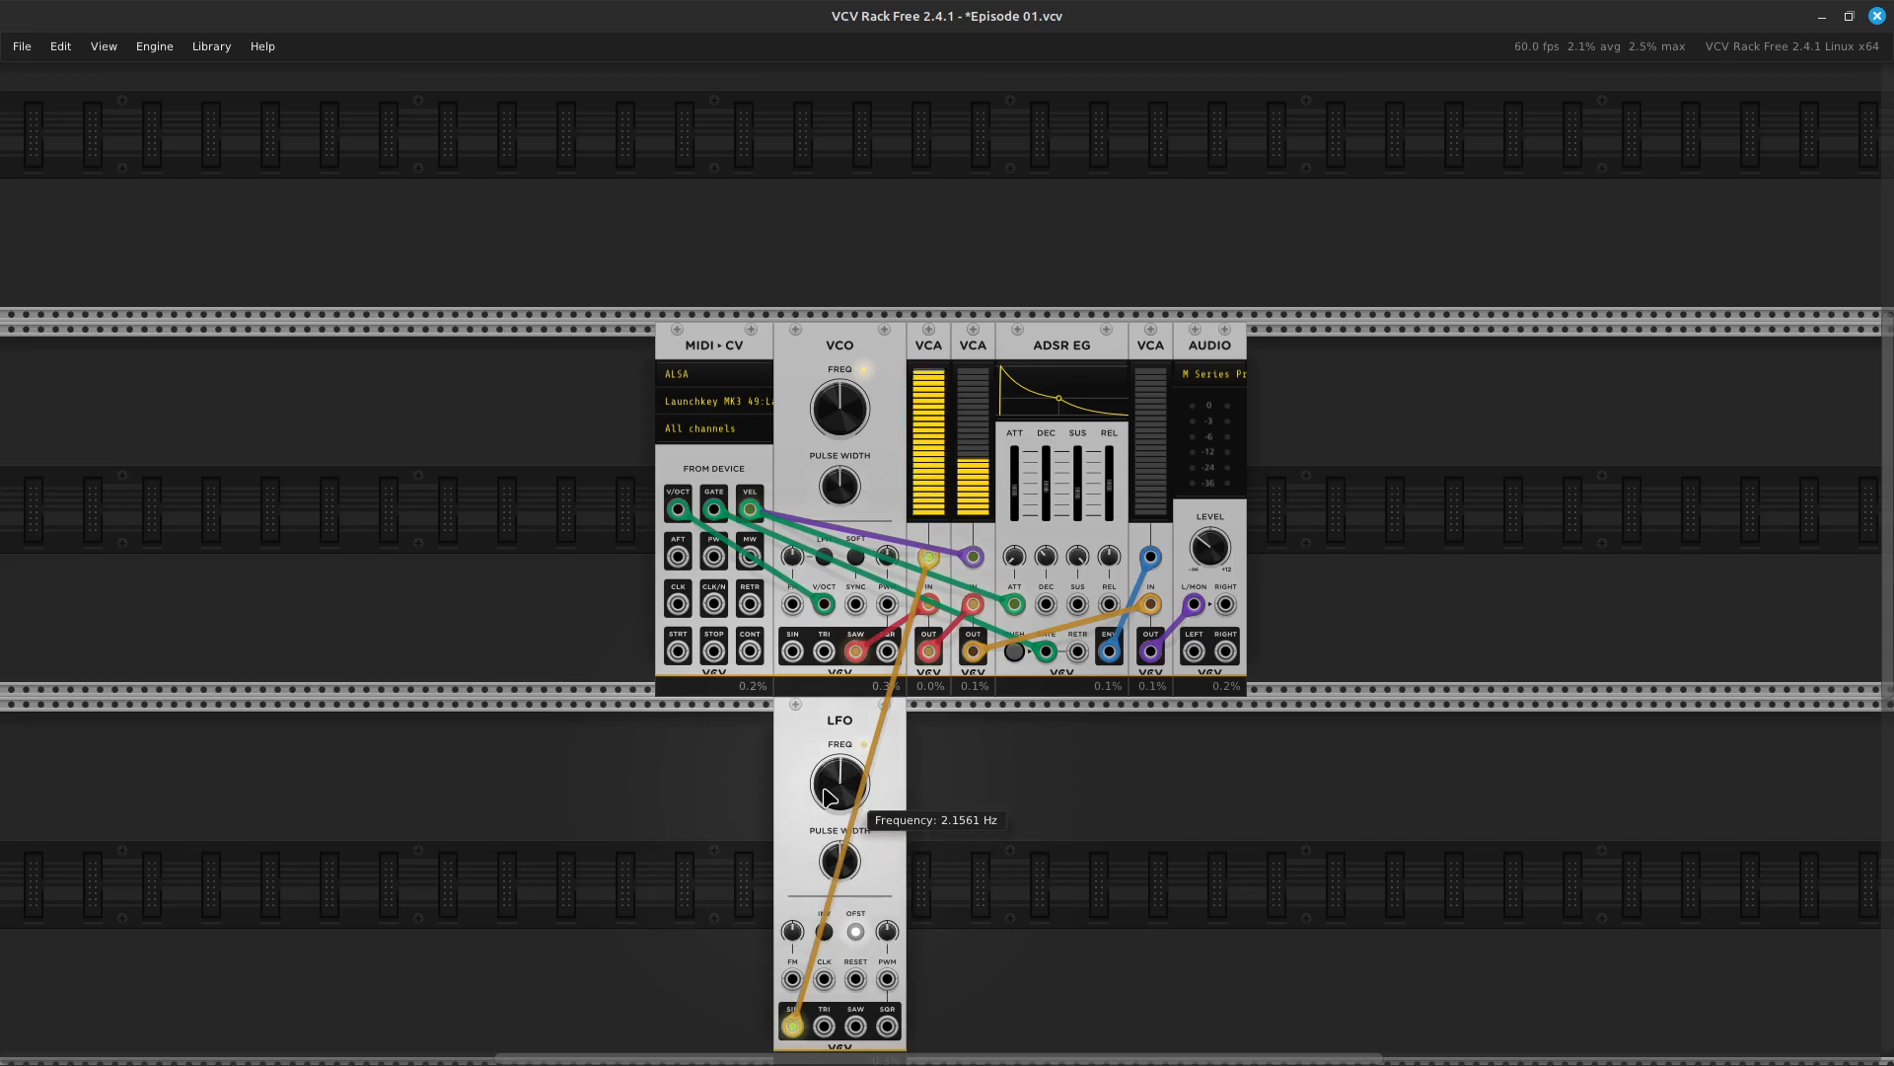
pyautogui.scroll(-3, 827, 795)
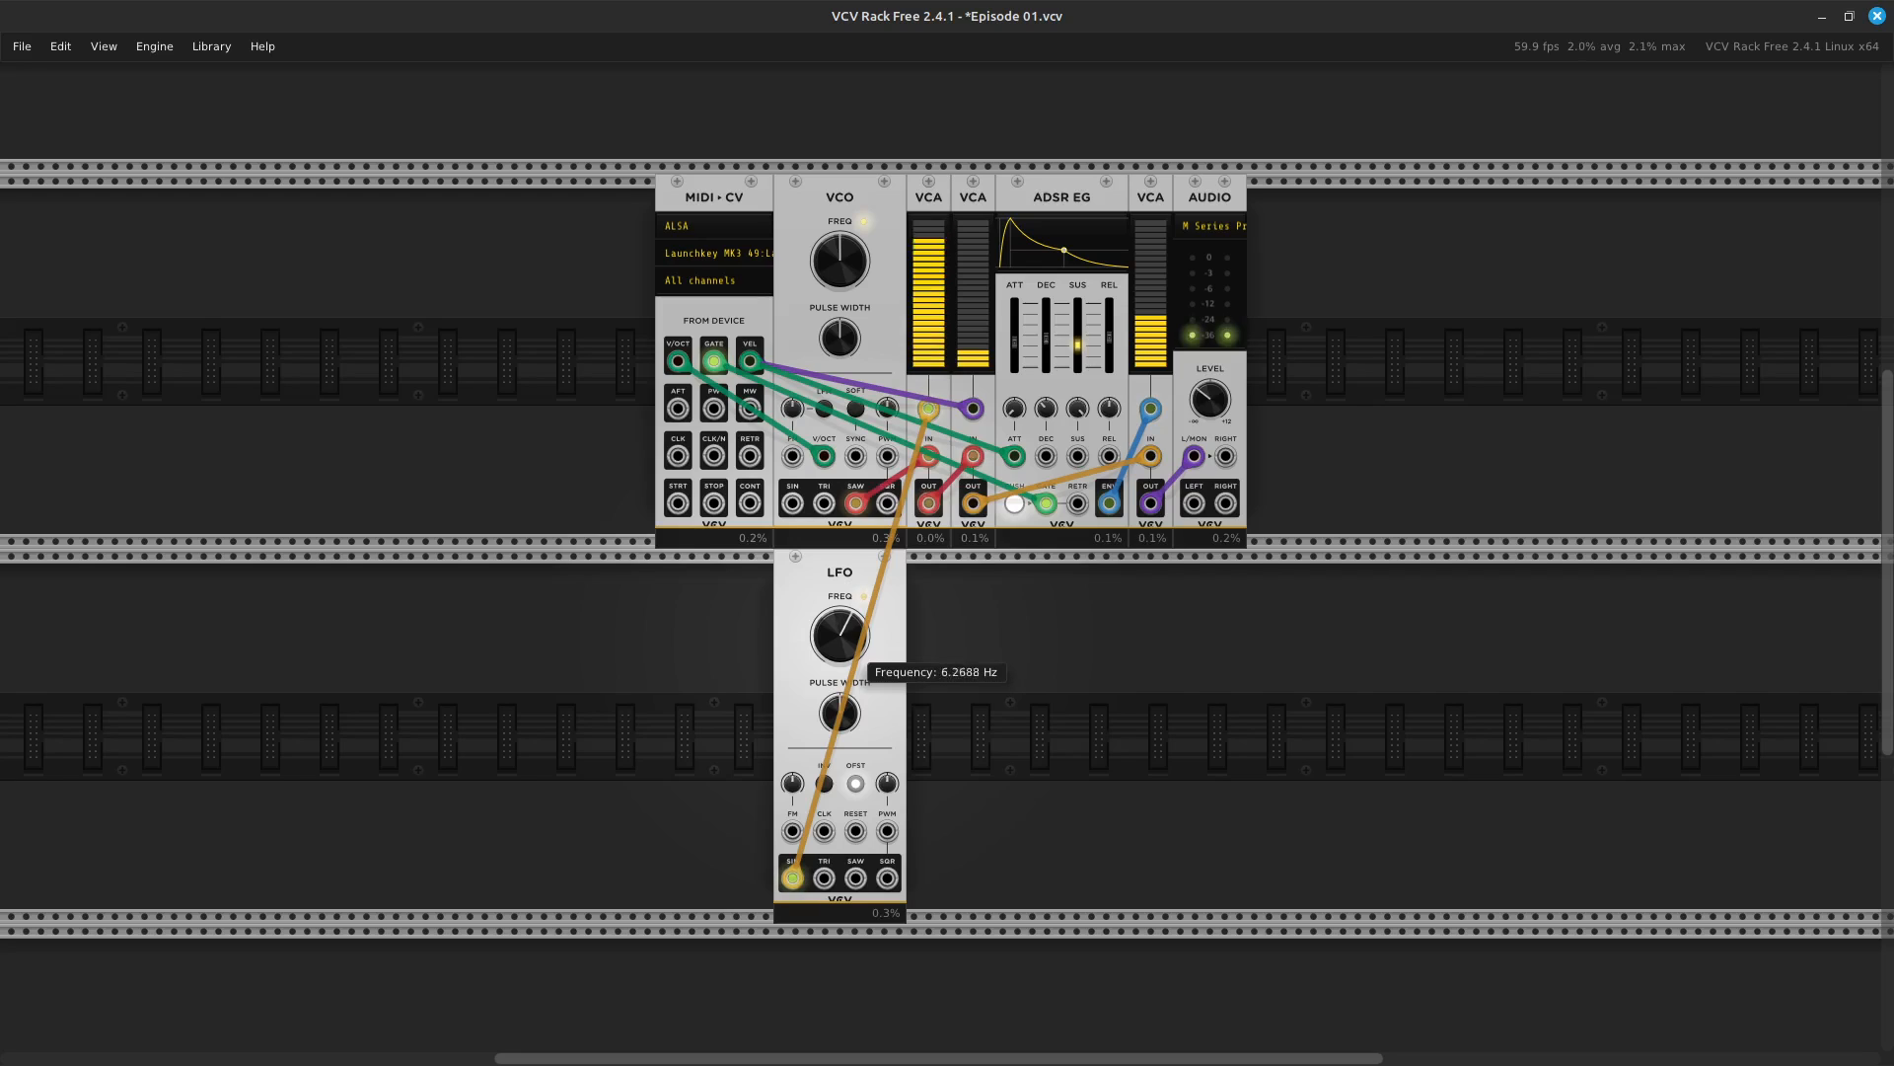
pyautogui.moveTo(838, 635); pyautogui.dragTo(839, 550)
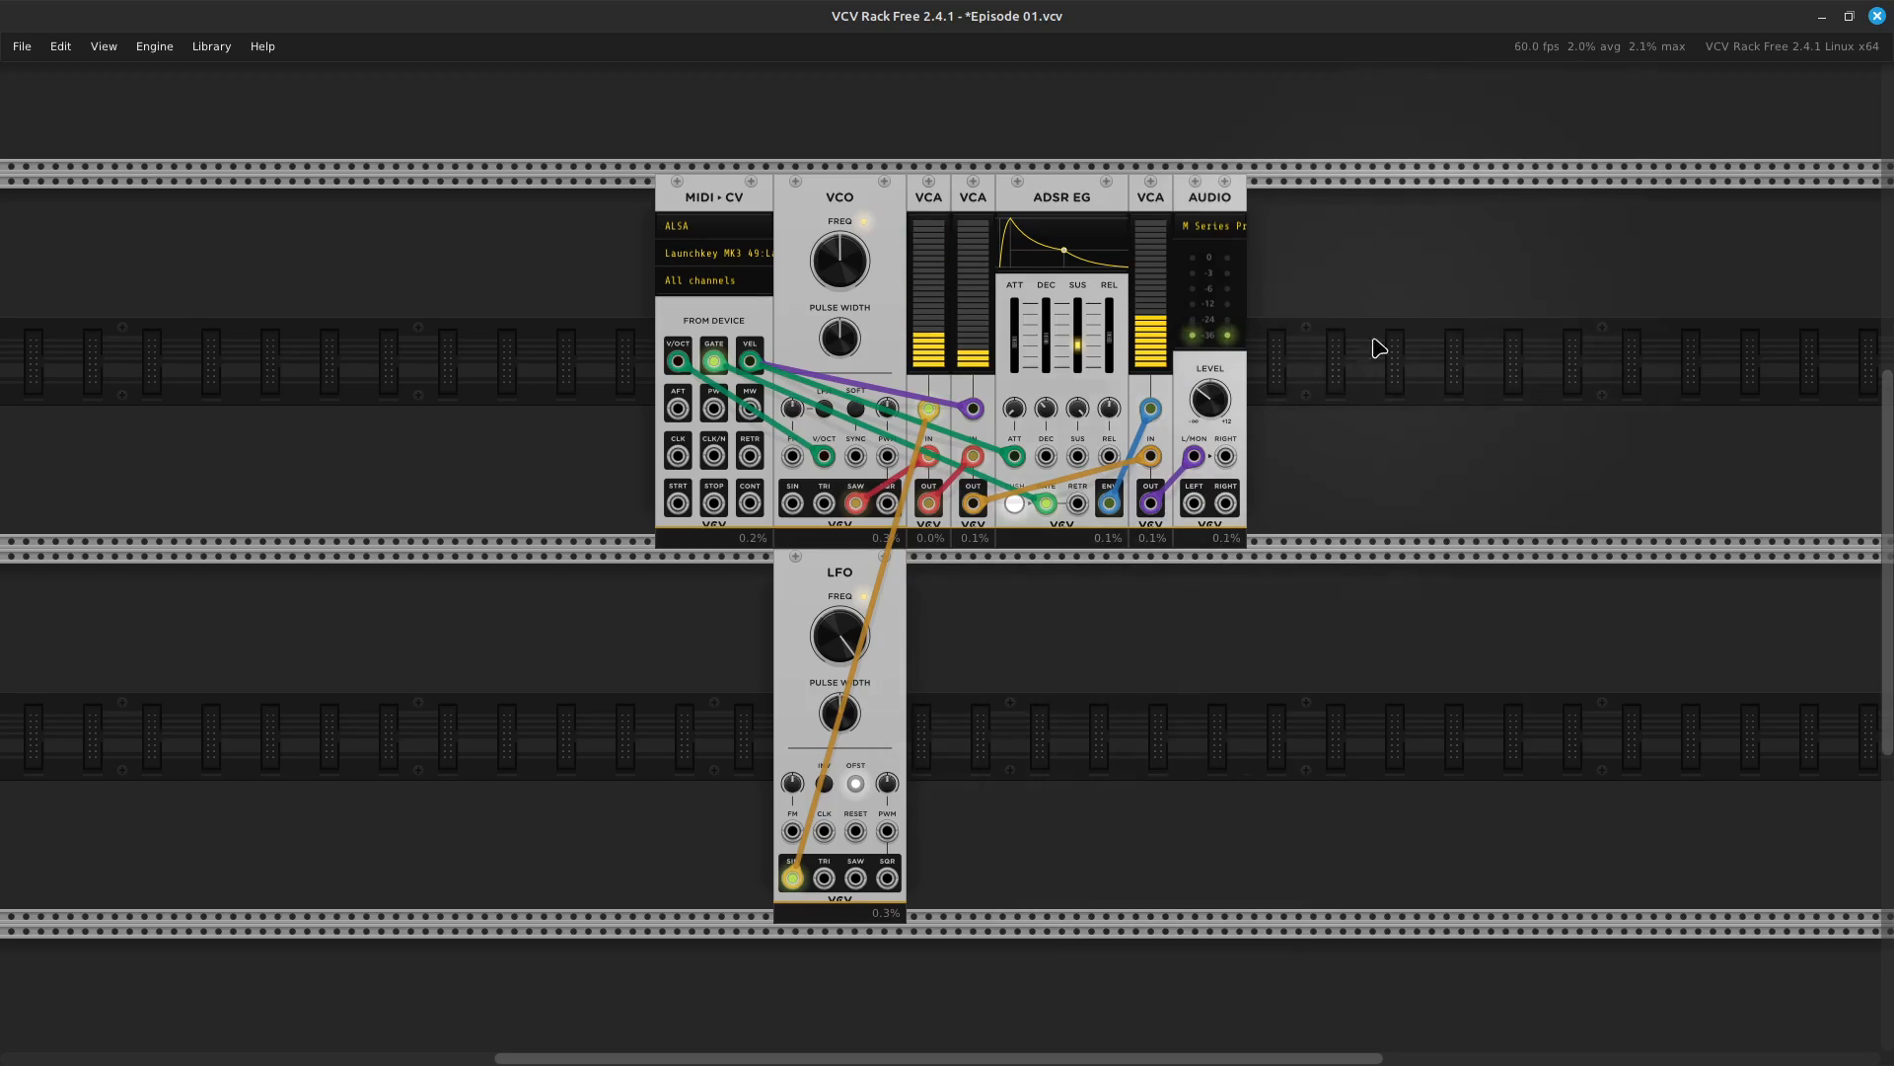
pyautogui.moveTo(1208, 399); pyautogui.dragTo(1208, 398)
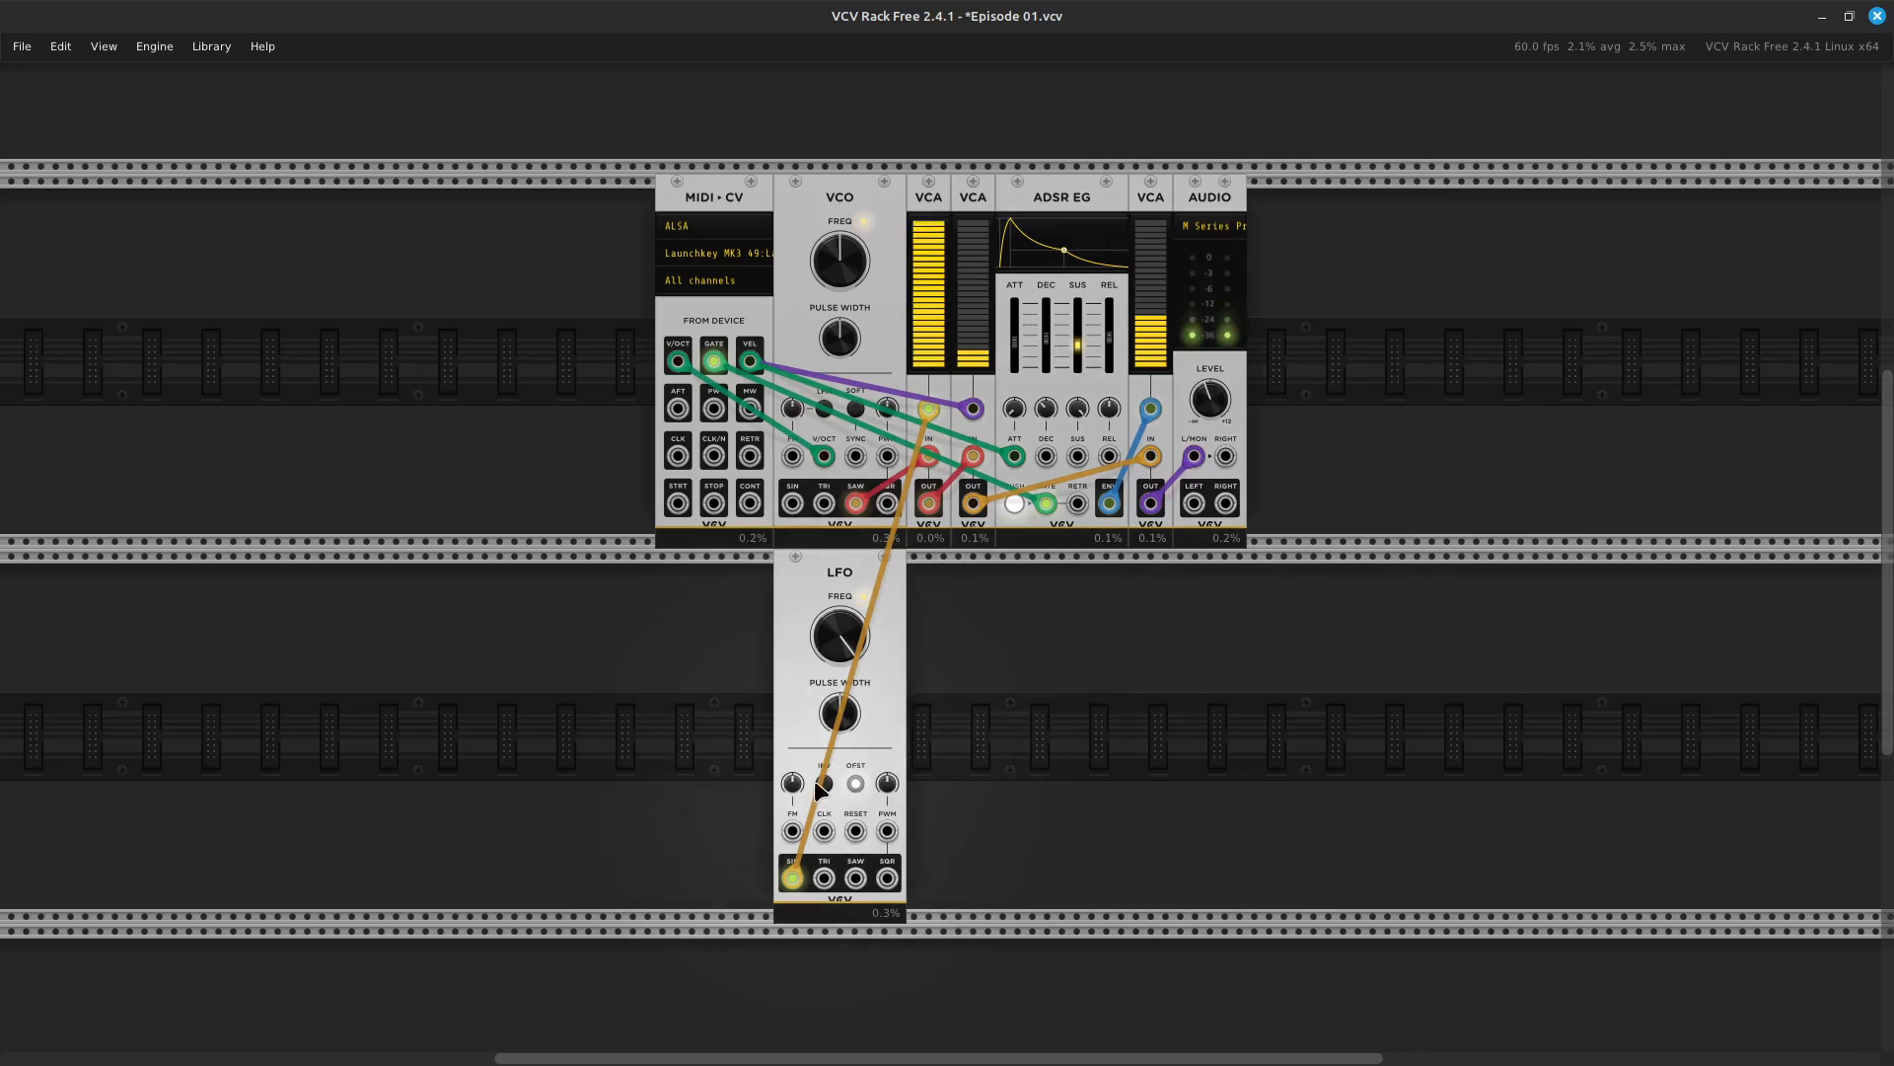
# Return the LFO's frequency knob to its centre
pyautogui.moveTo(839, 712)
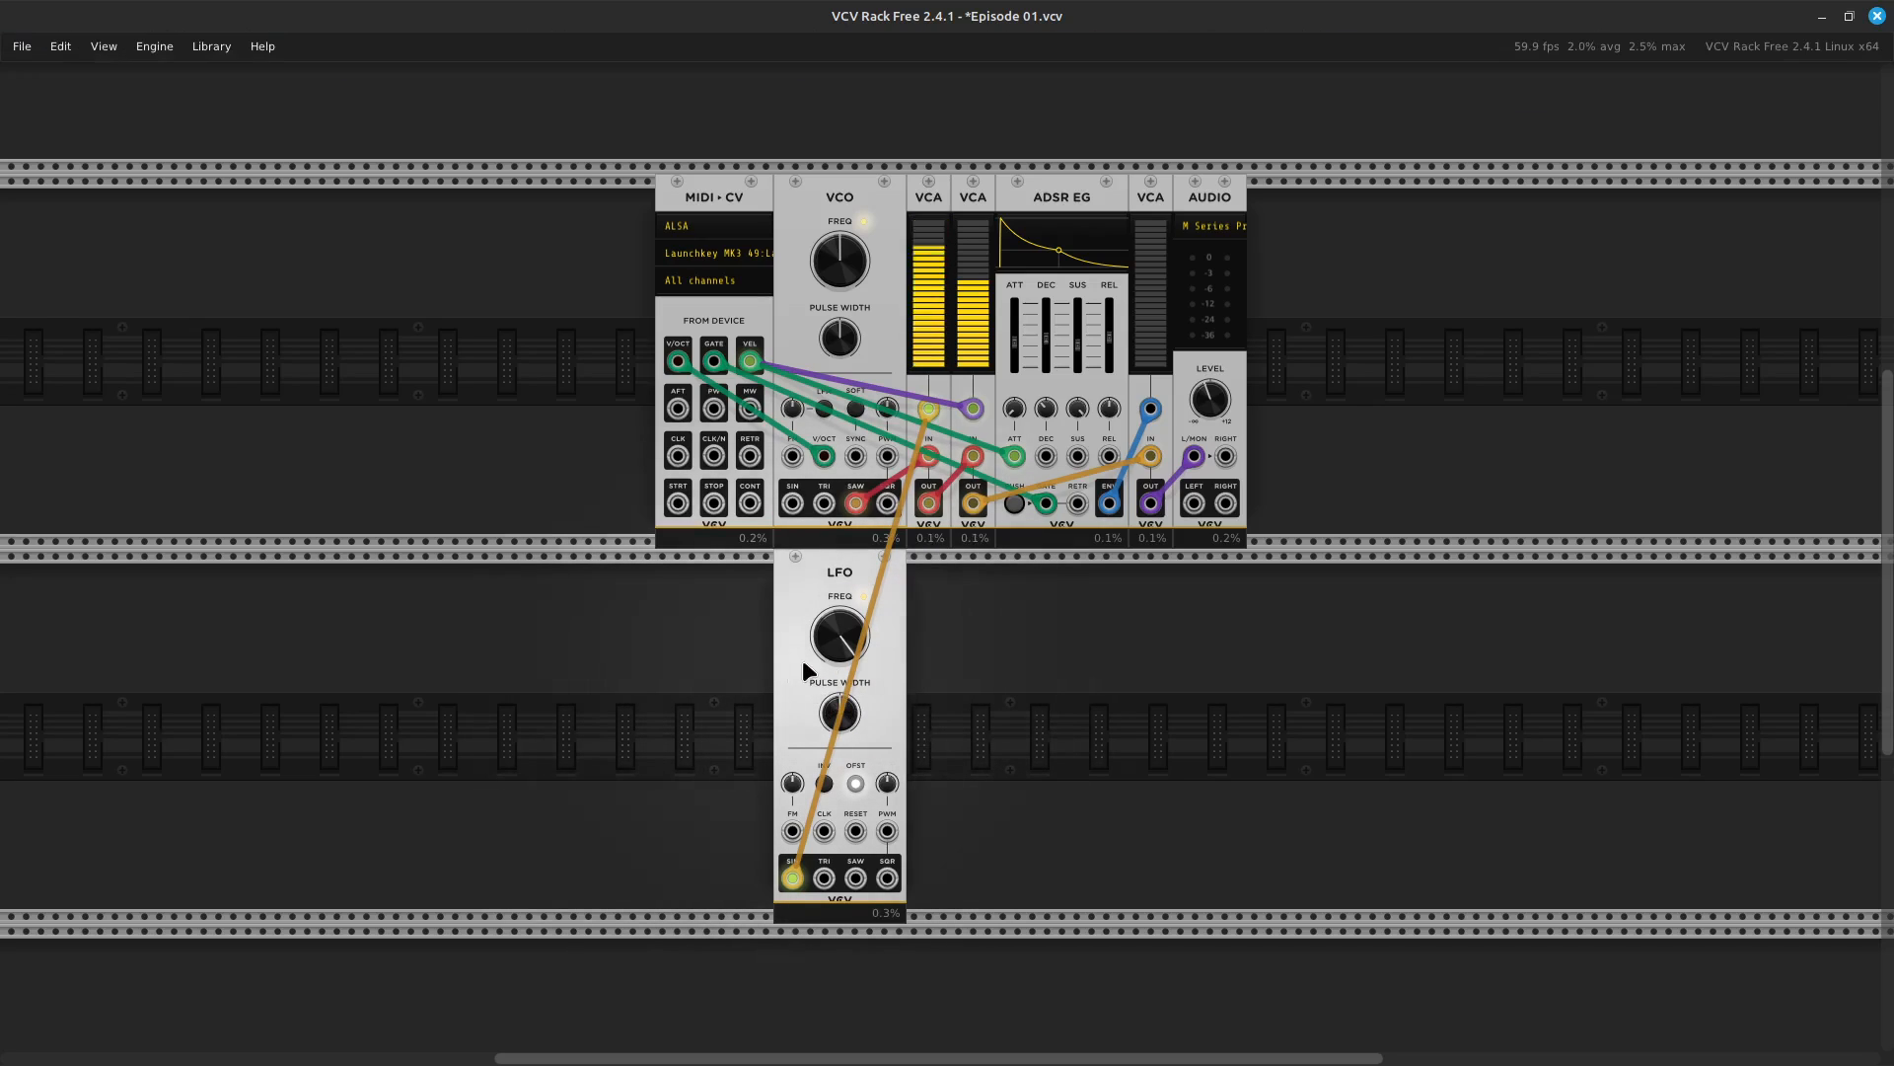
pyautogui.moveTo(838, 650)
pyautogui.moveTo(837, 650); pyautogui.dragTo(838, 717)
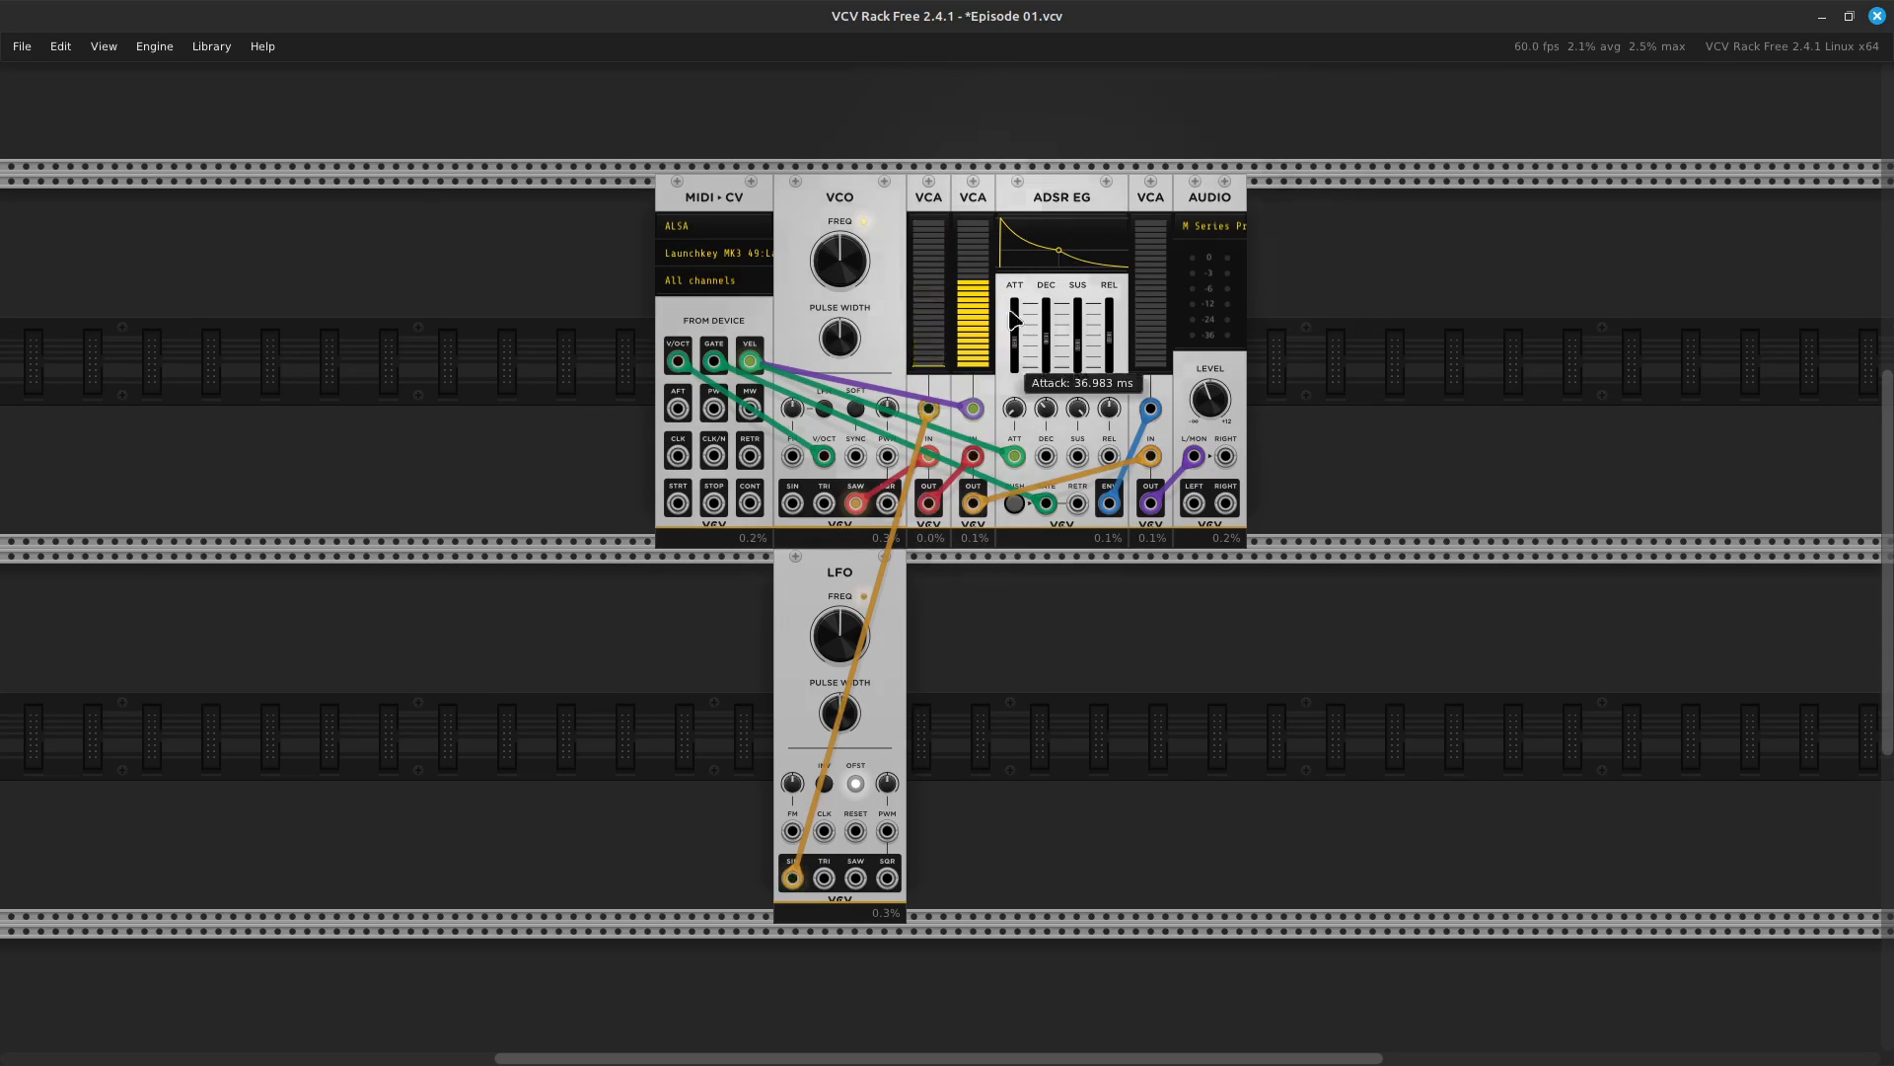
# Search the module library for "eg" and add the VCV ADSR EG module directly left of the LFO
pyautogui.rightClick(725, 722)
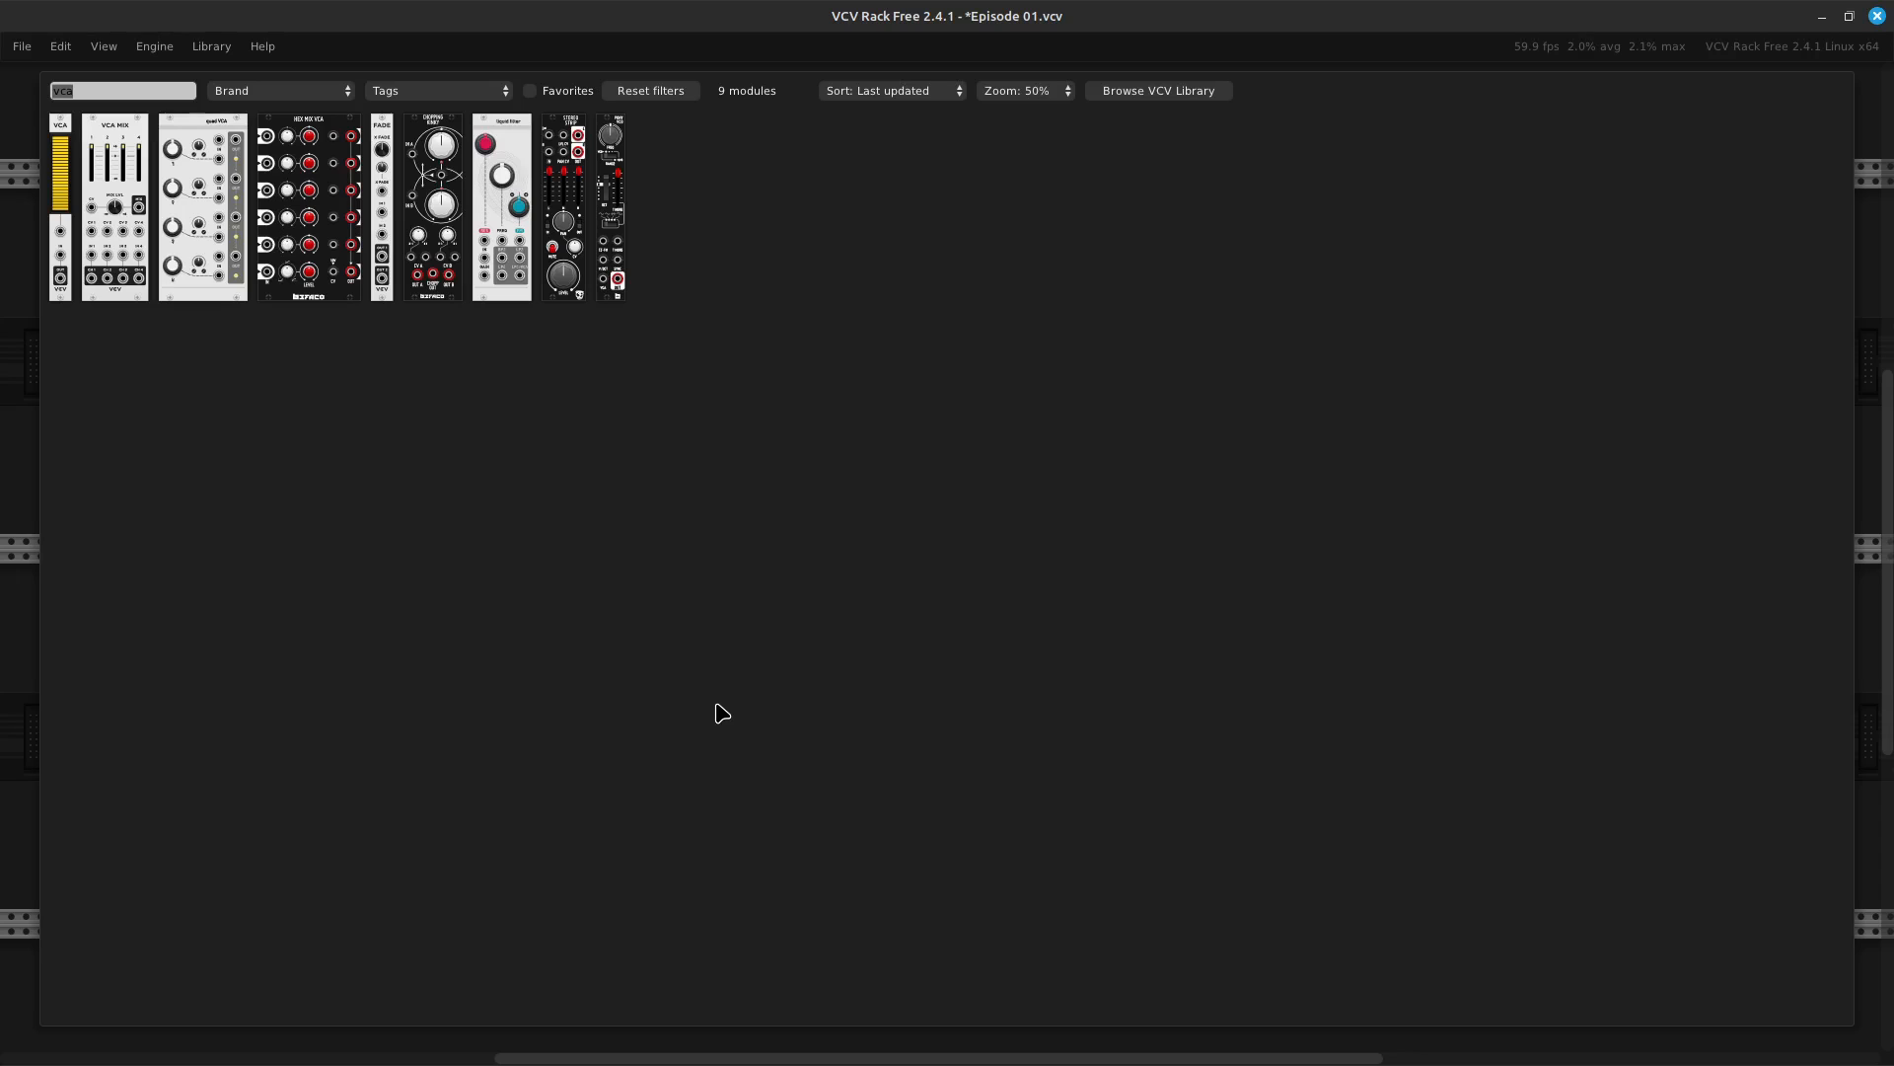
pyautogui.press('BackSpace')
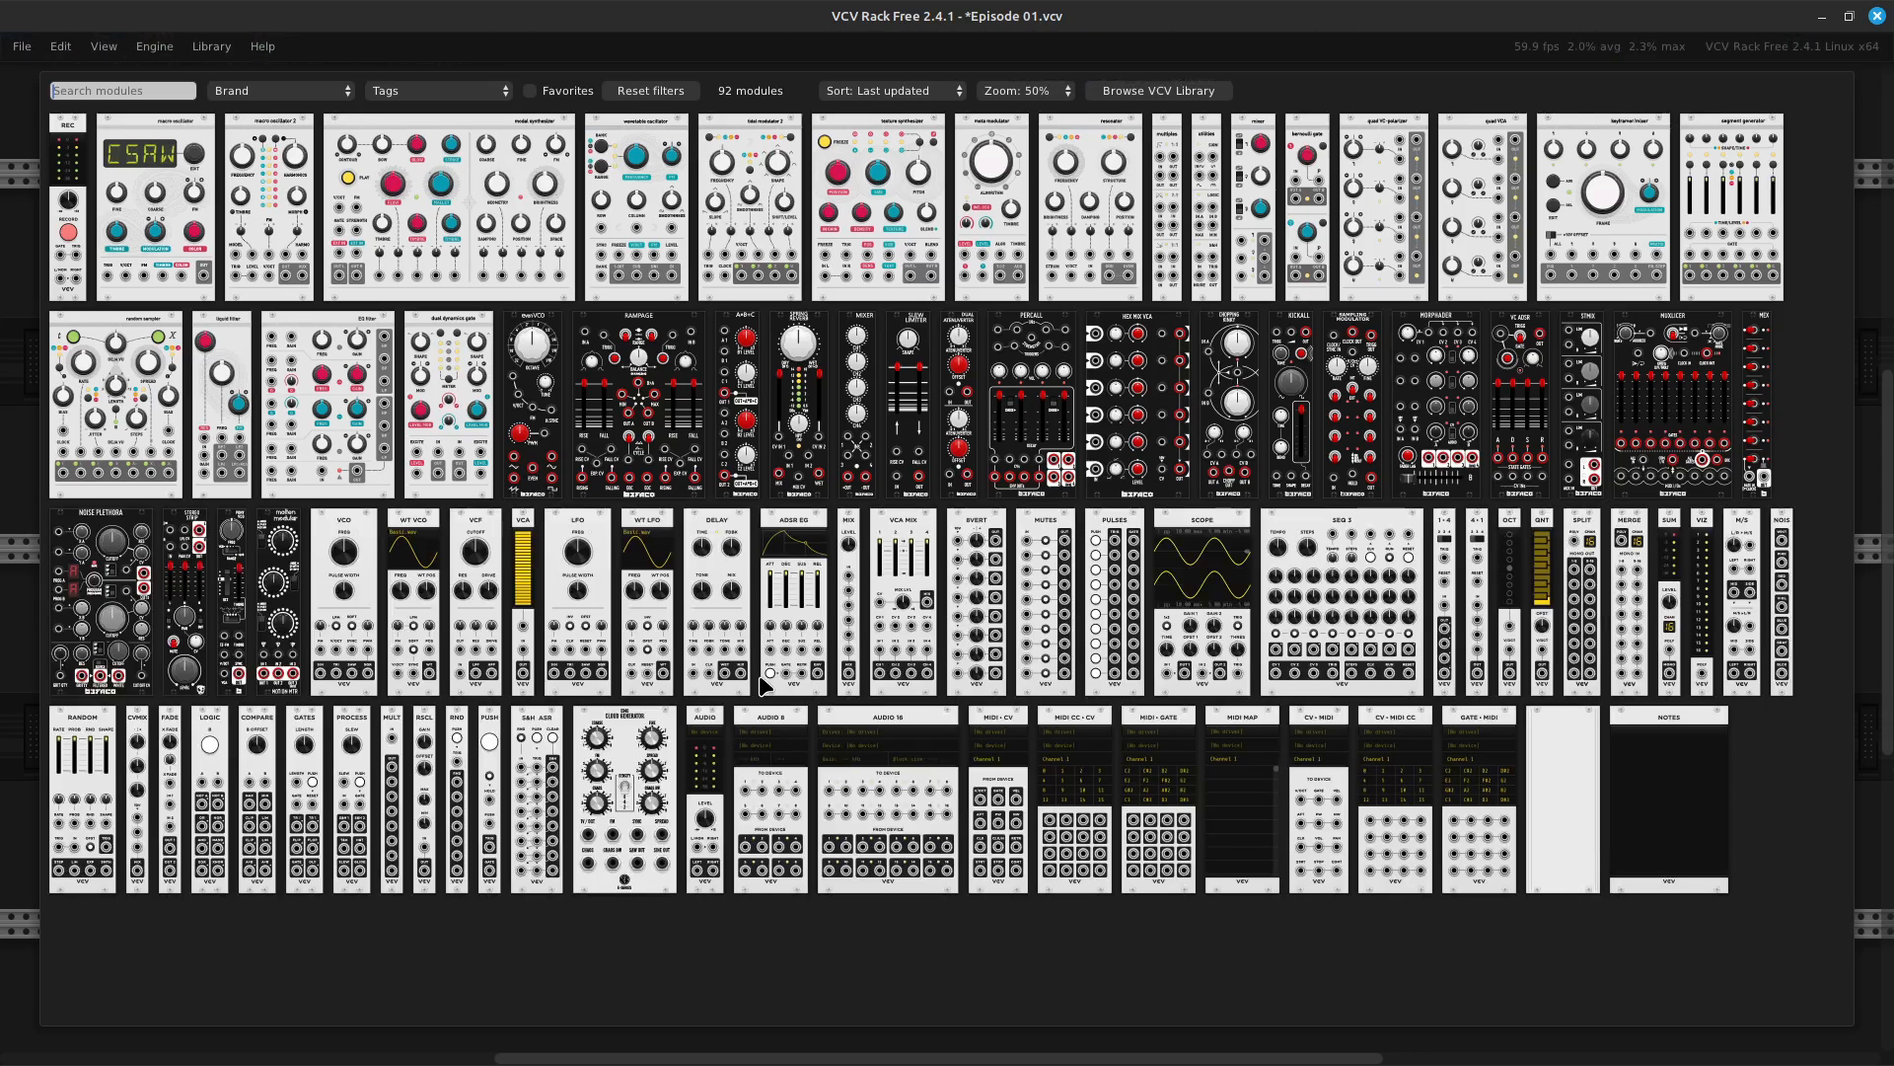
pyautogui.write('eg')
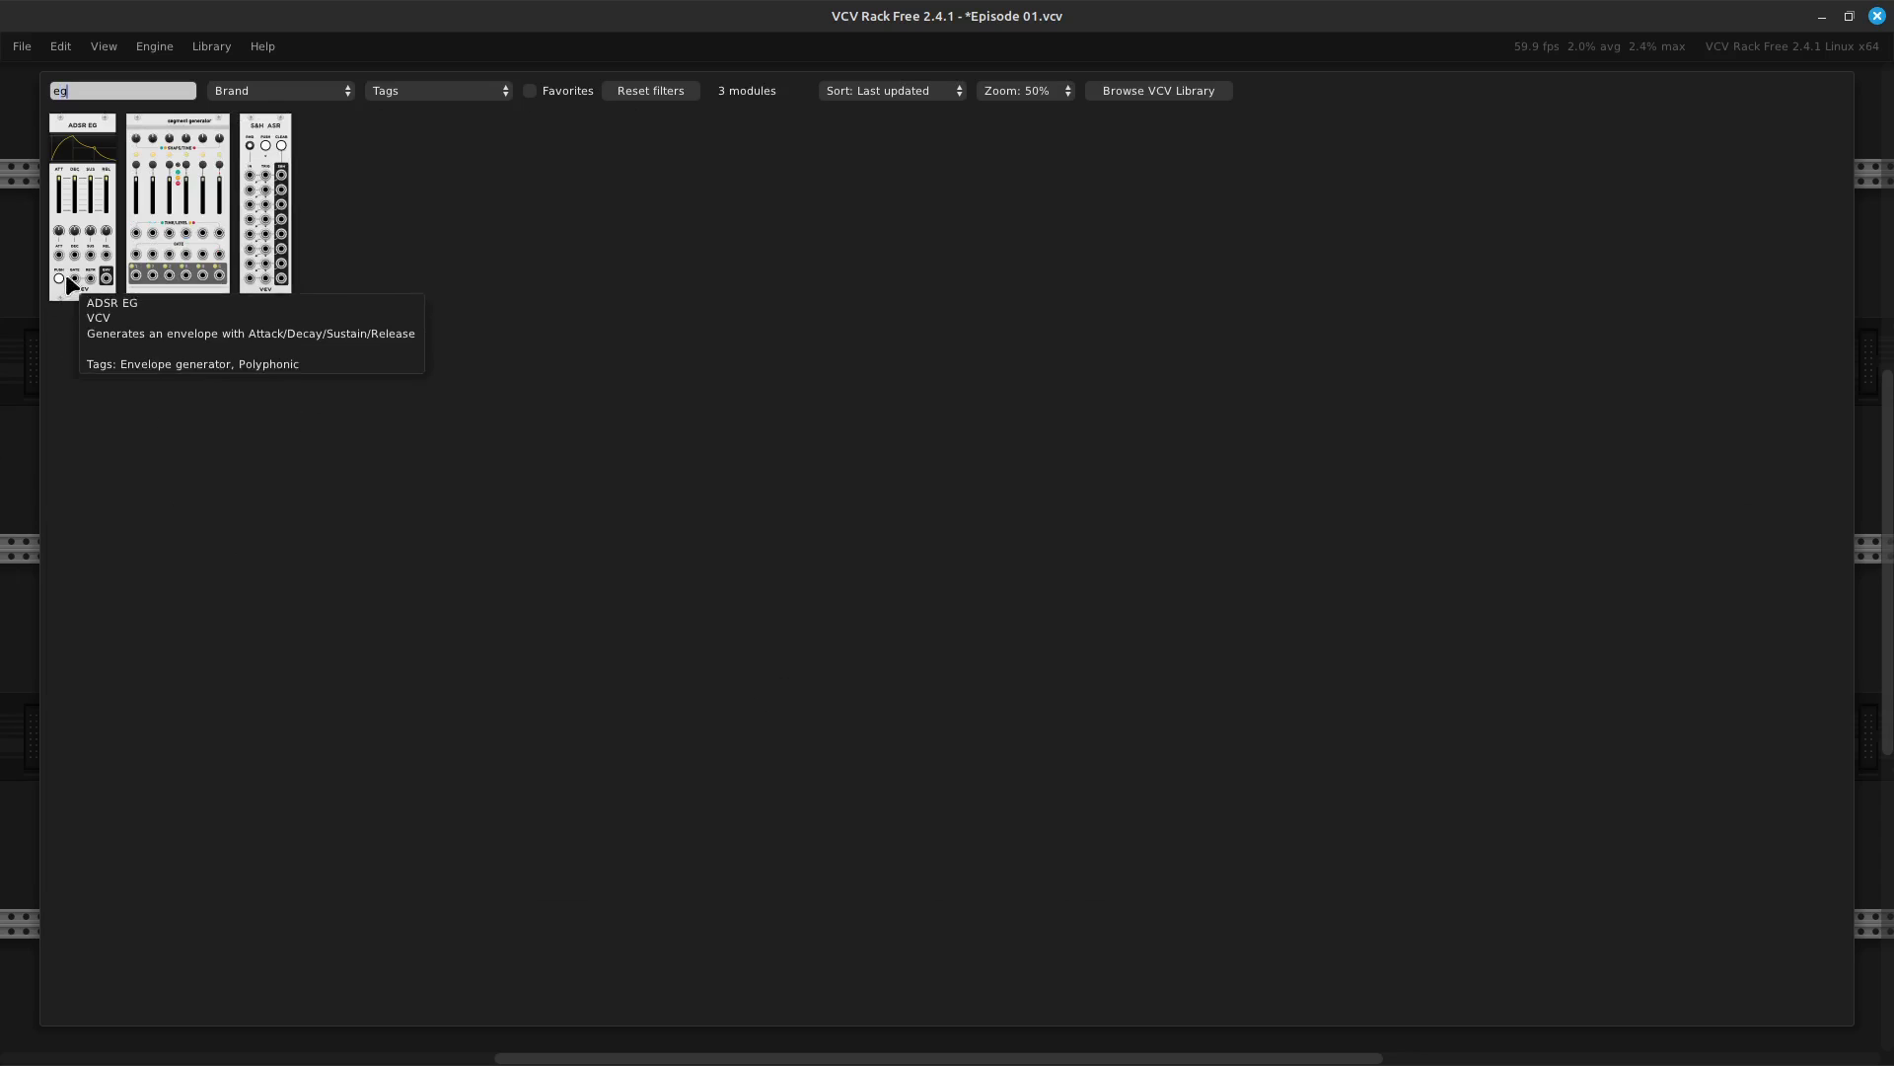
pyautogui.press('Escape')
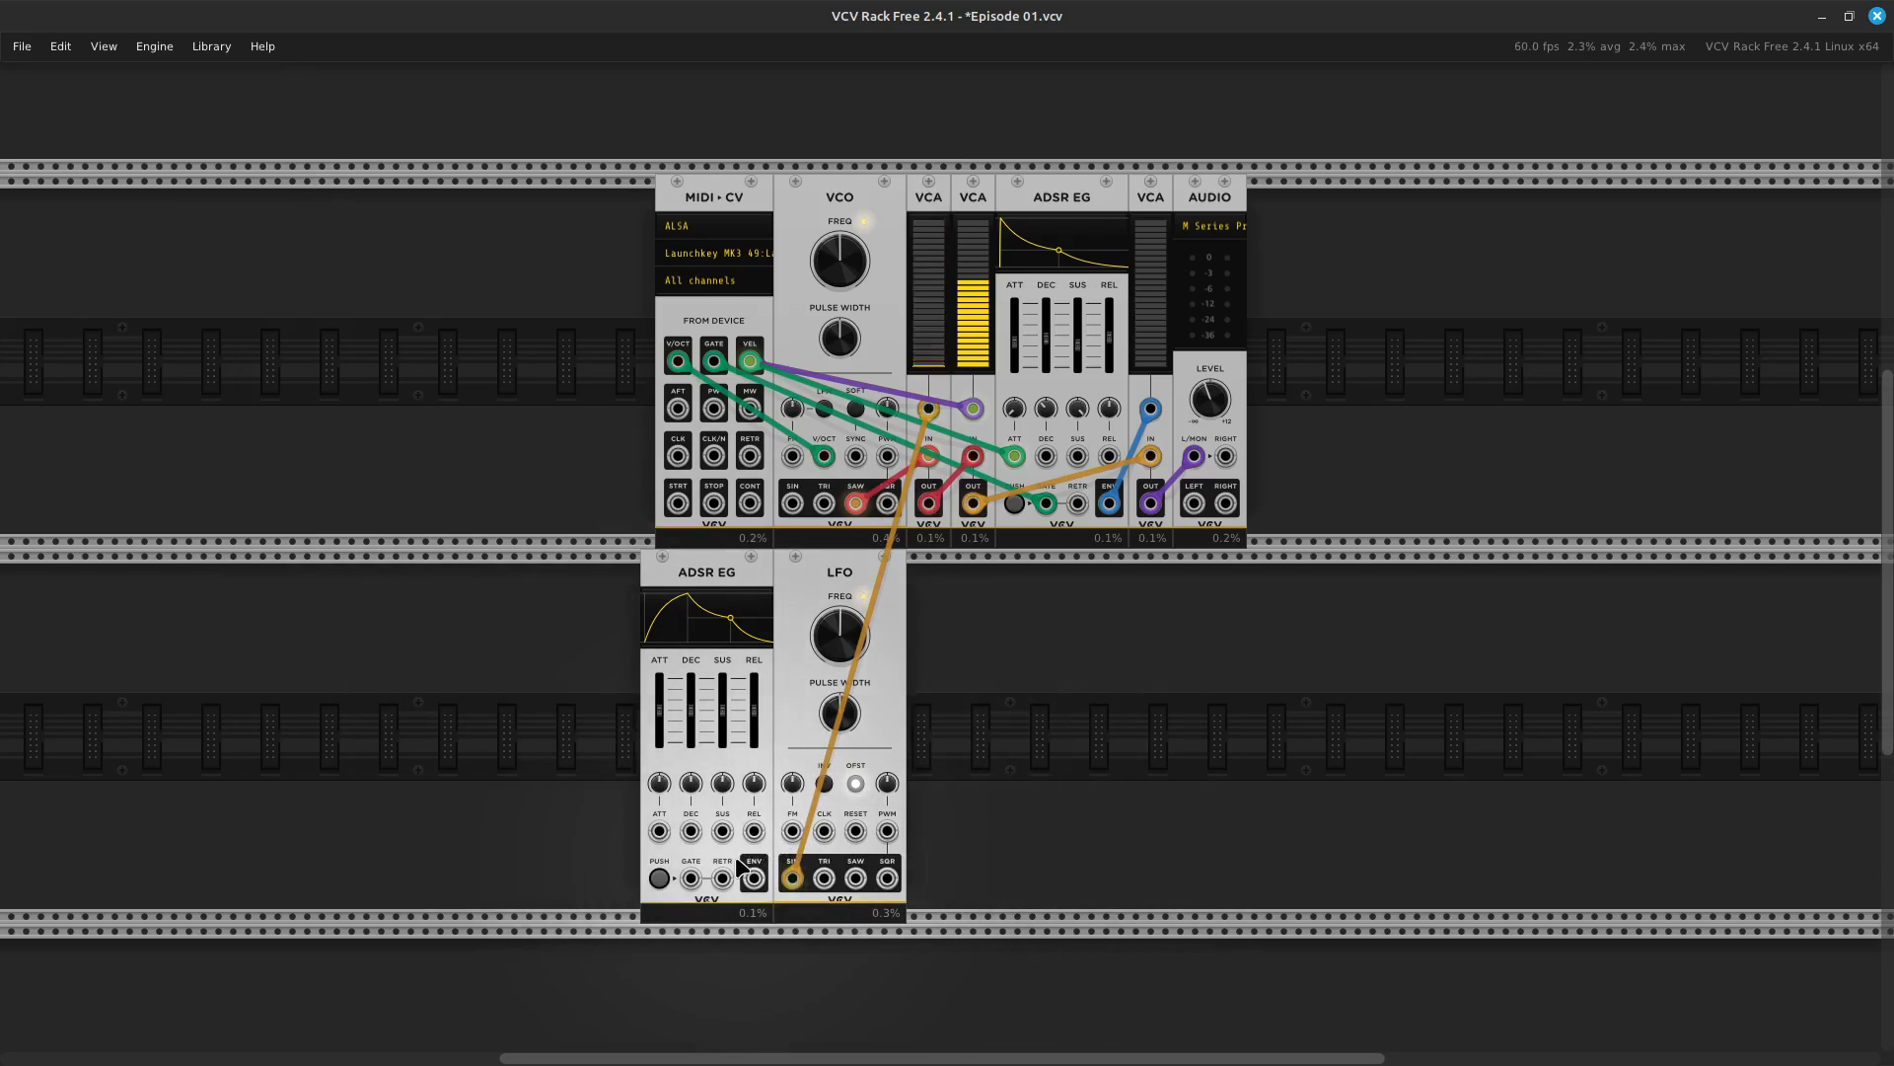
# Patch the new ADSR EG's ENV output into the LFO's FM input
pyautogui.hotkey('ctrl', '=')
pyautogui.hotkey('ctrl', '=')
pyautogui.hotkey('ctrl', '=')
pyautogui.scroll(-5, 740, 869)
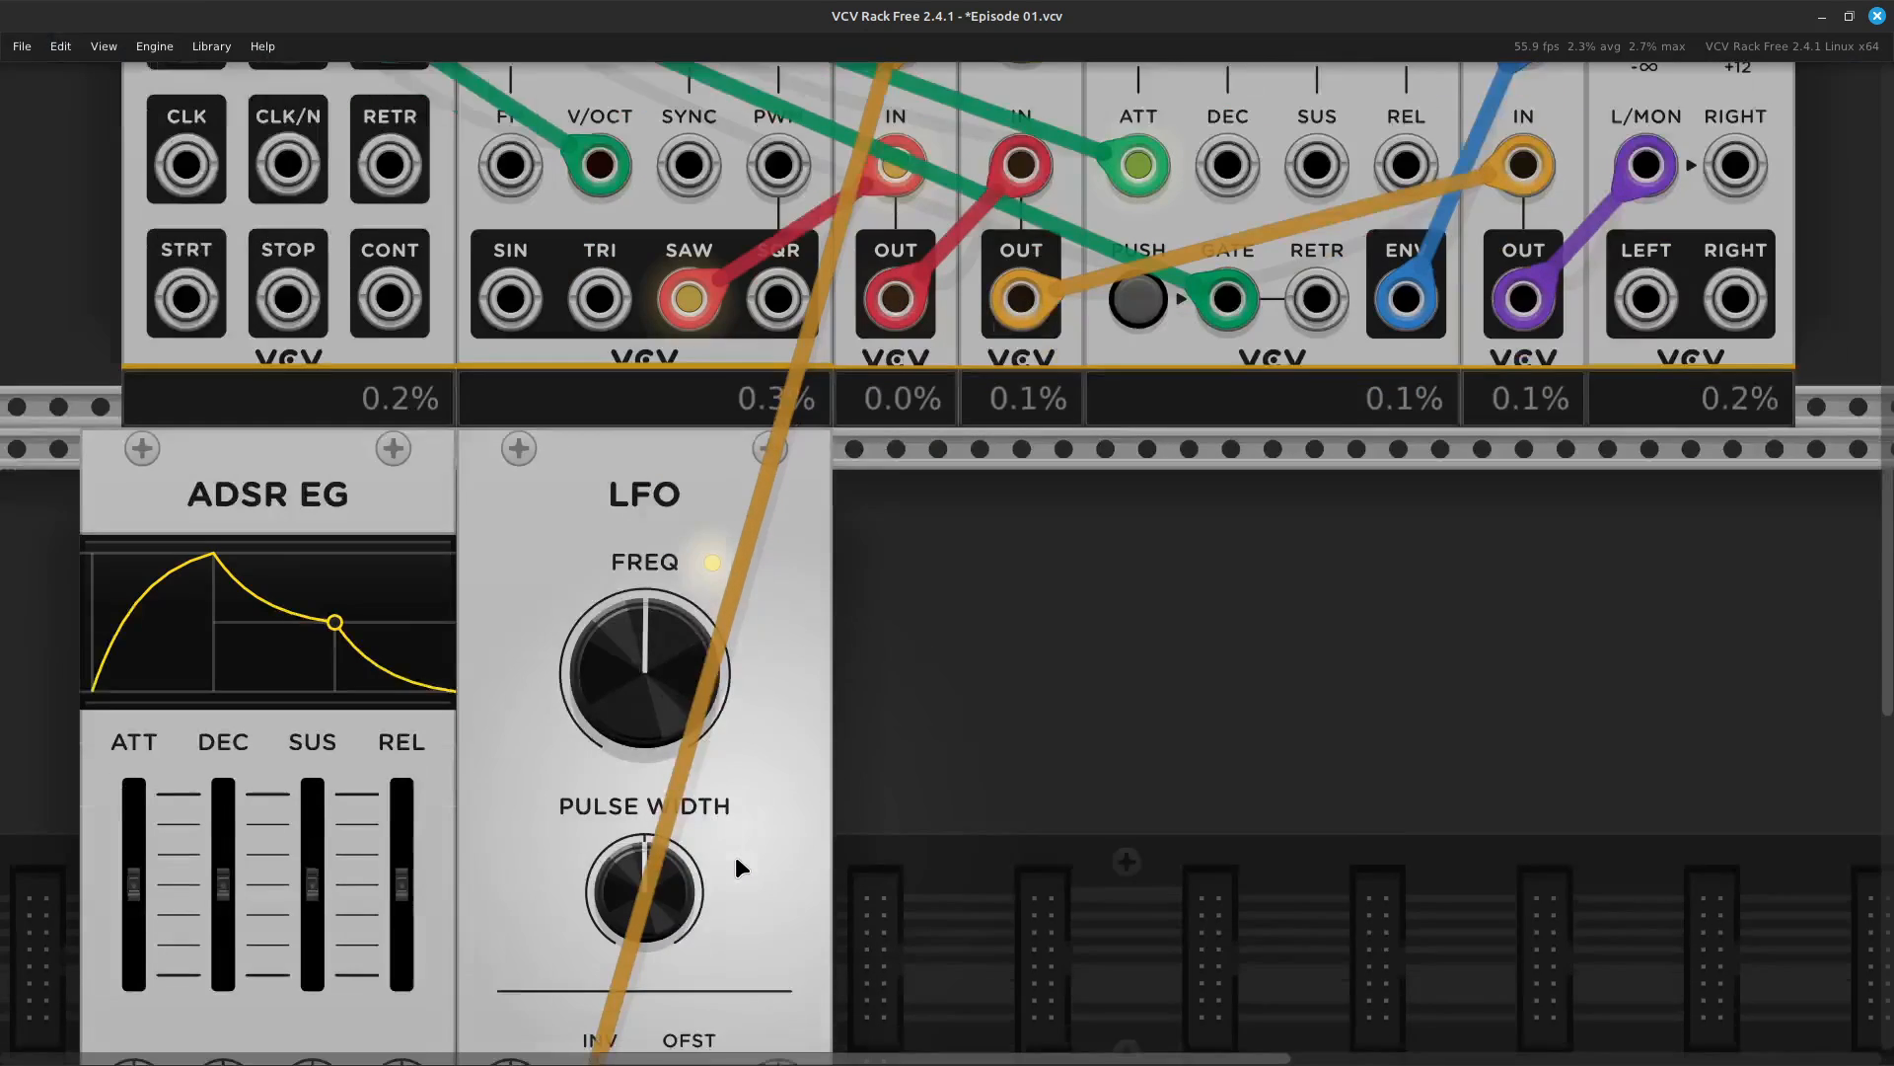
pyautogui.hscroll(-8, 740, 868)
pyautogui.scroll(5, 740, 868)
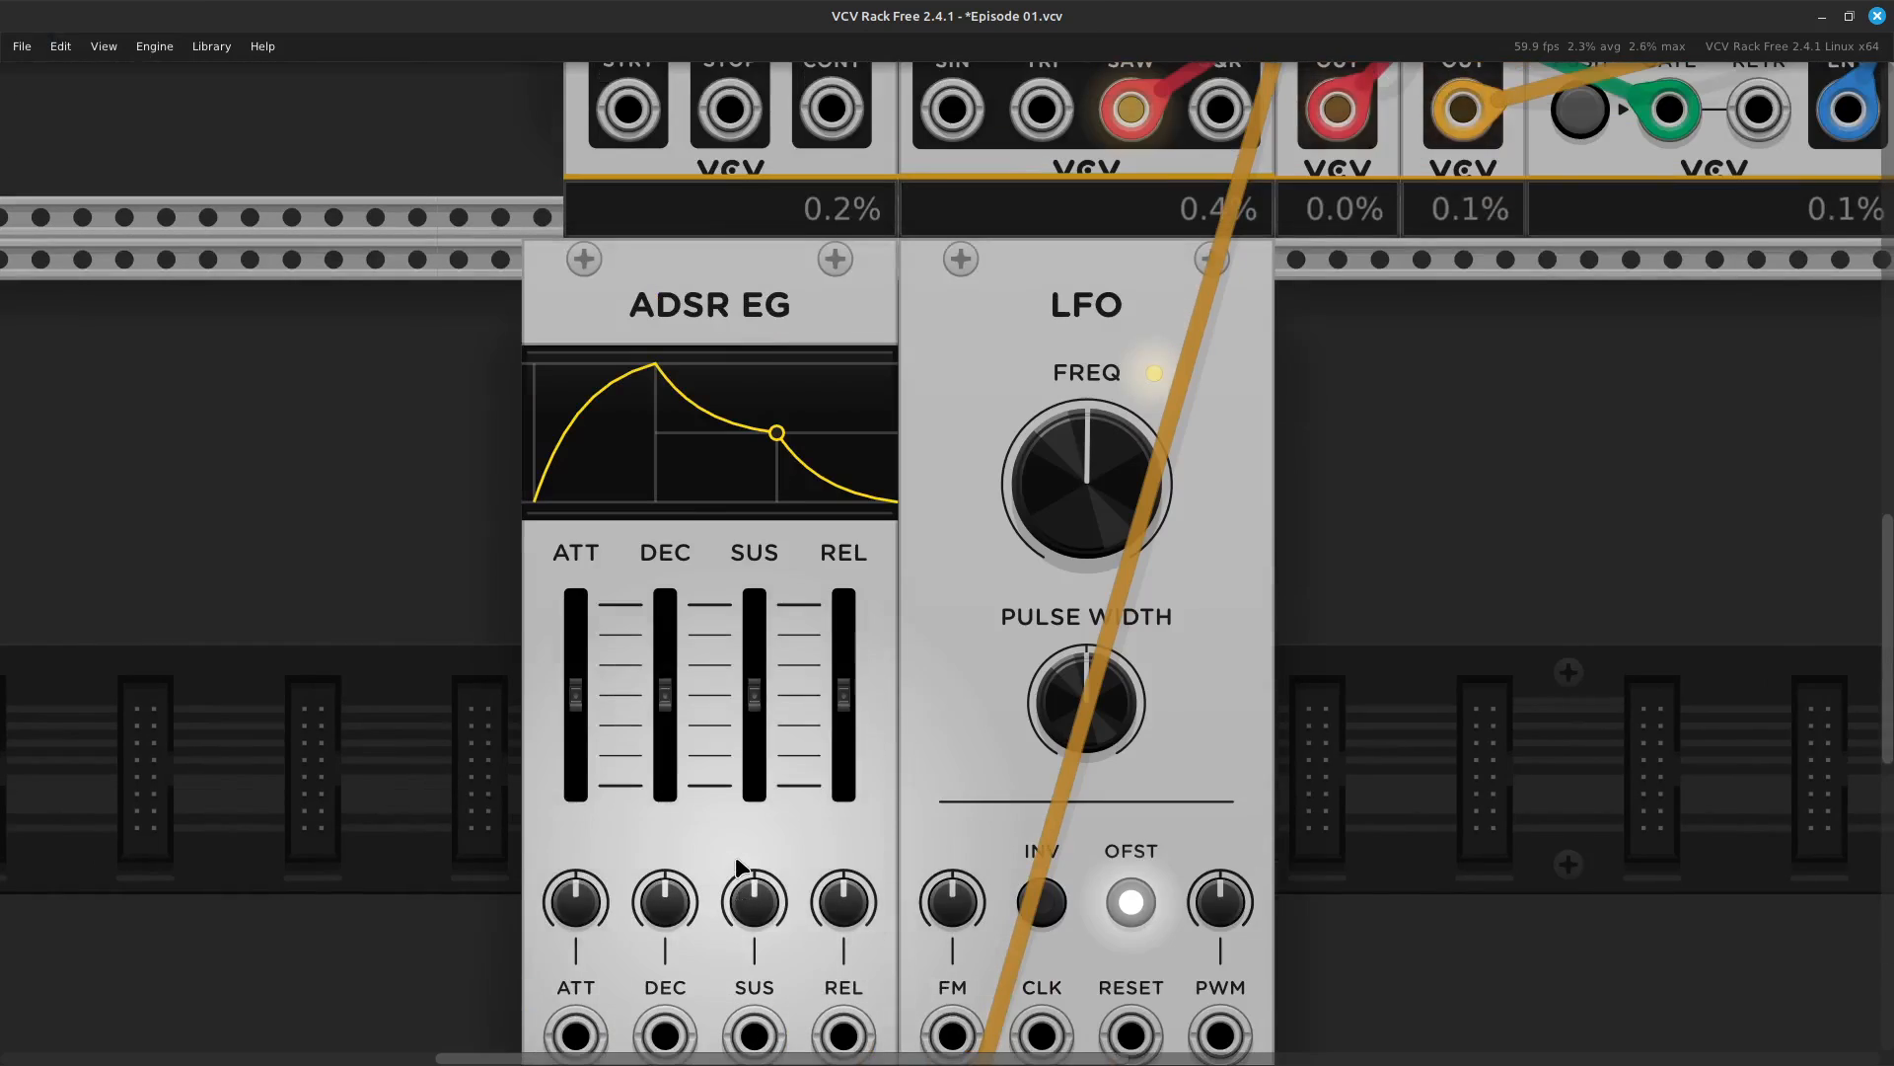
pyautogui.scroll(-3, 740, 869)
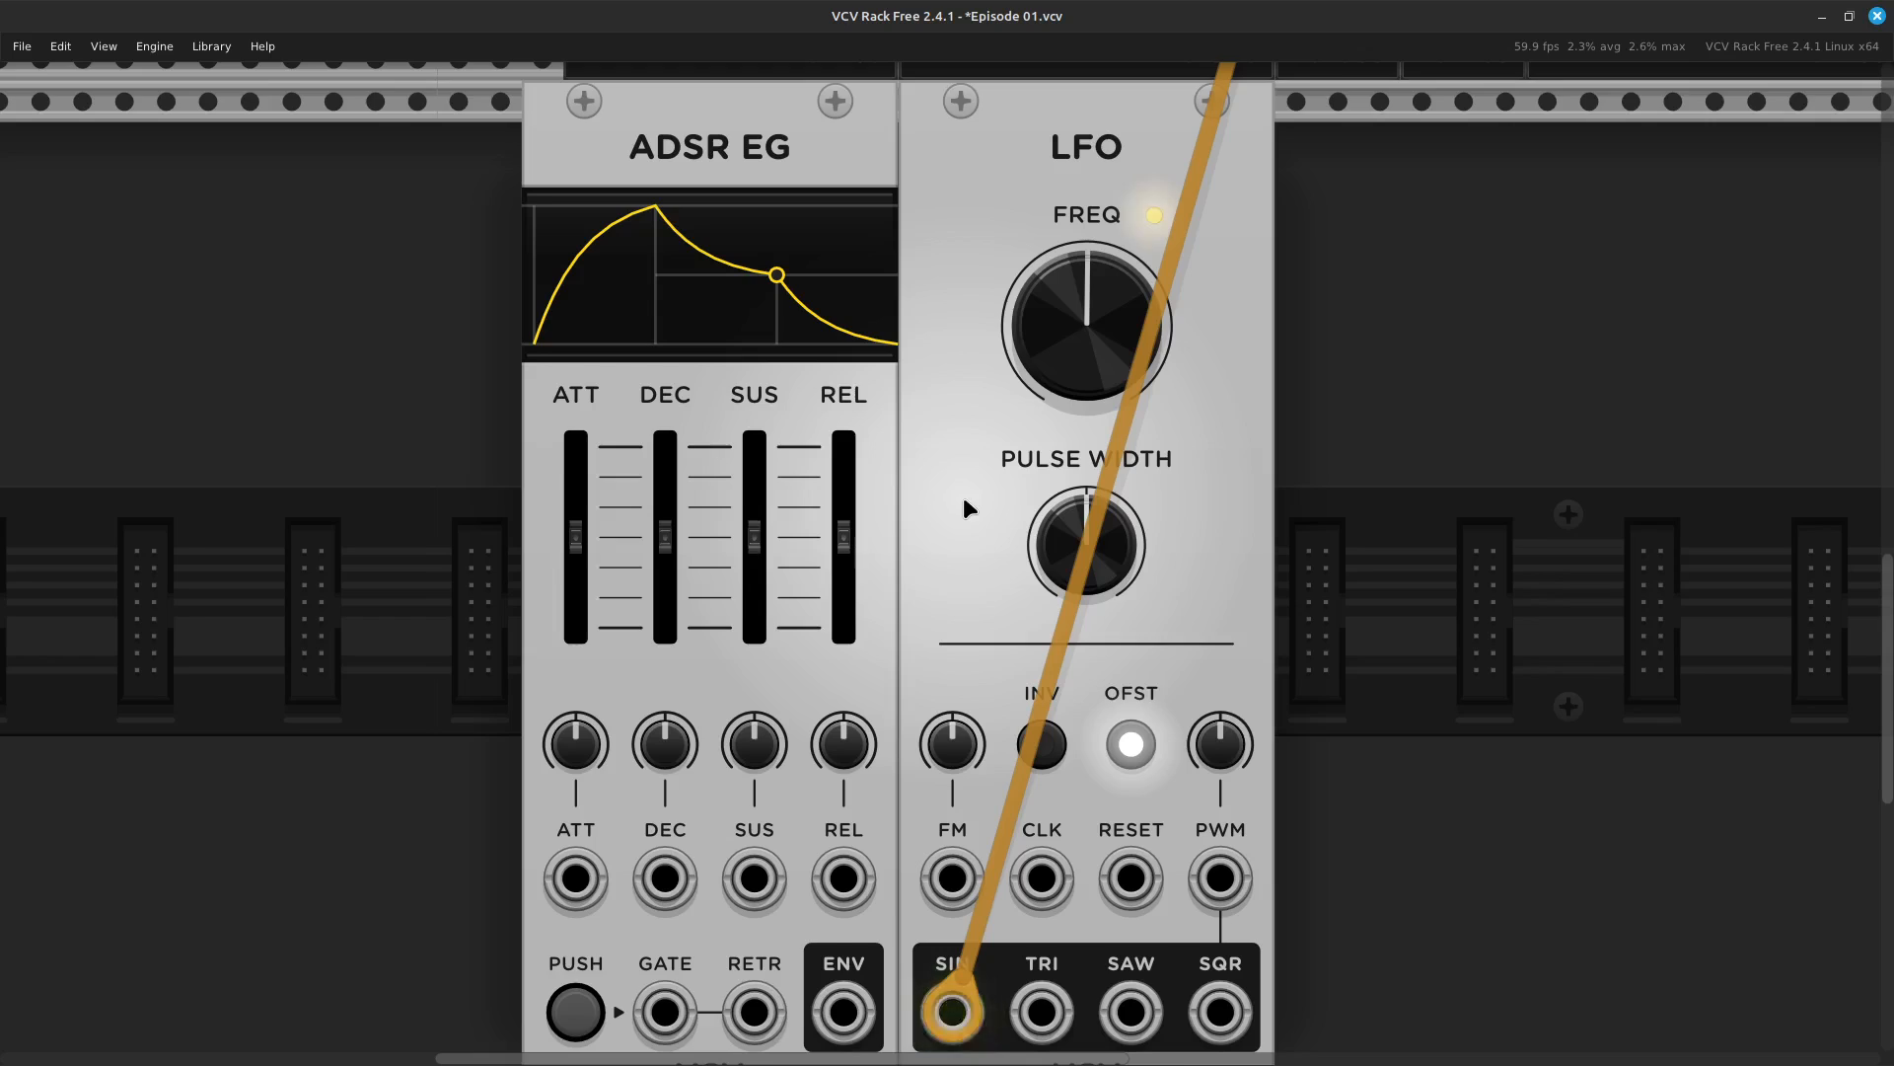
pyautogui.scroll(-1, 968, 508)
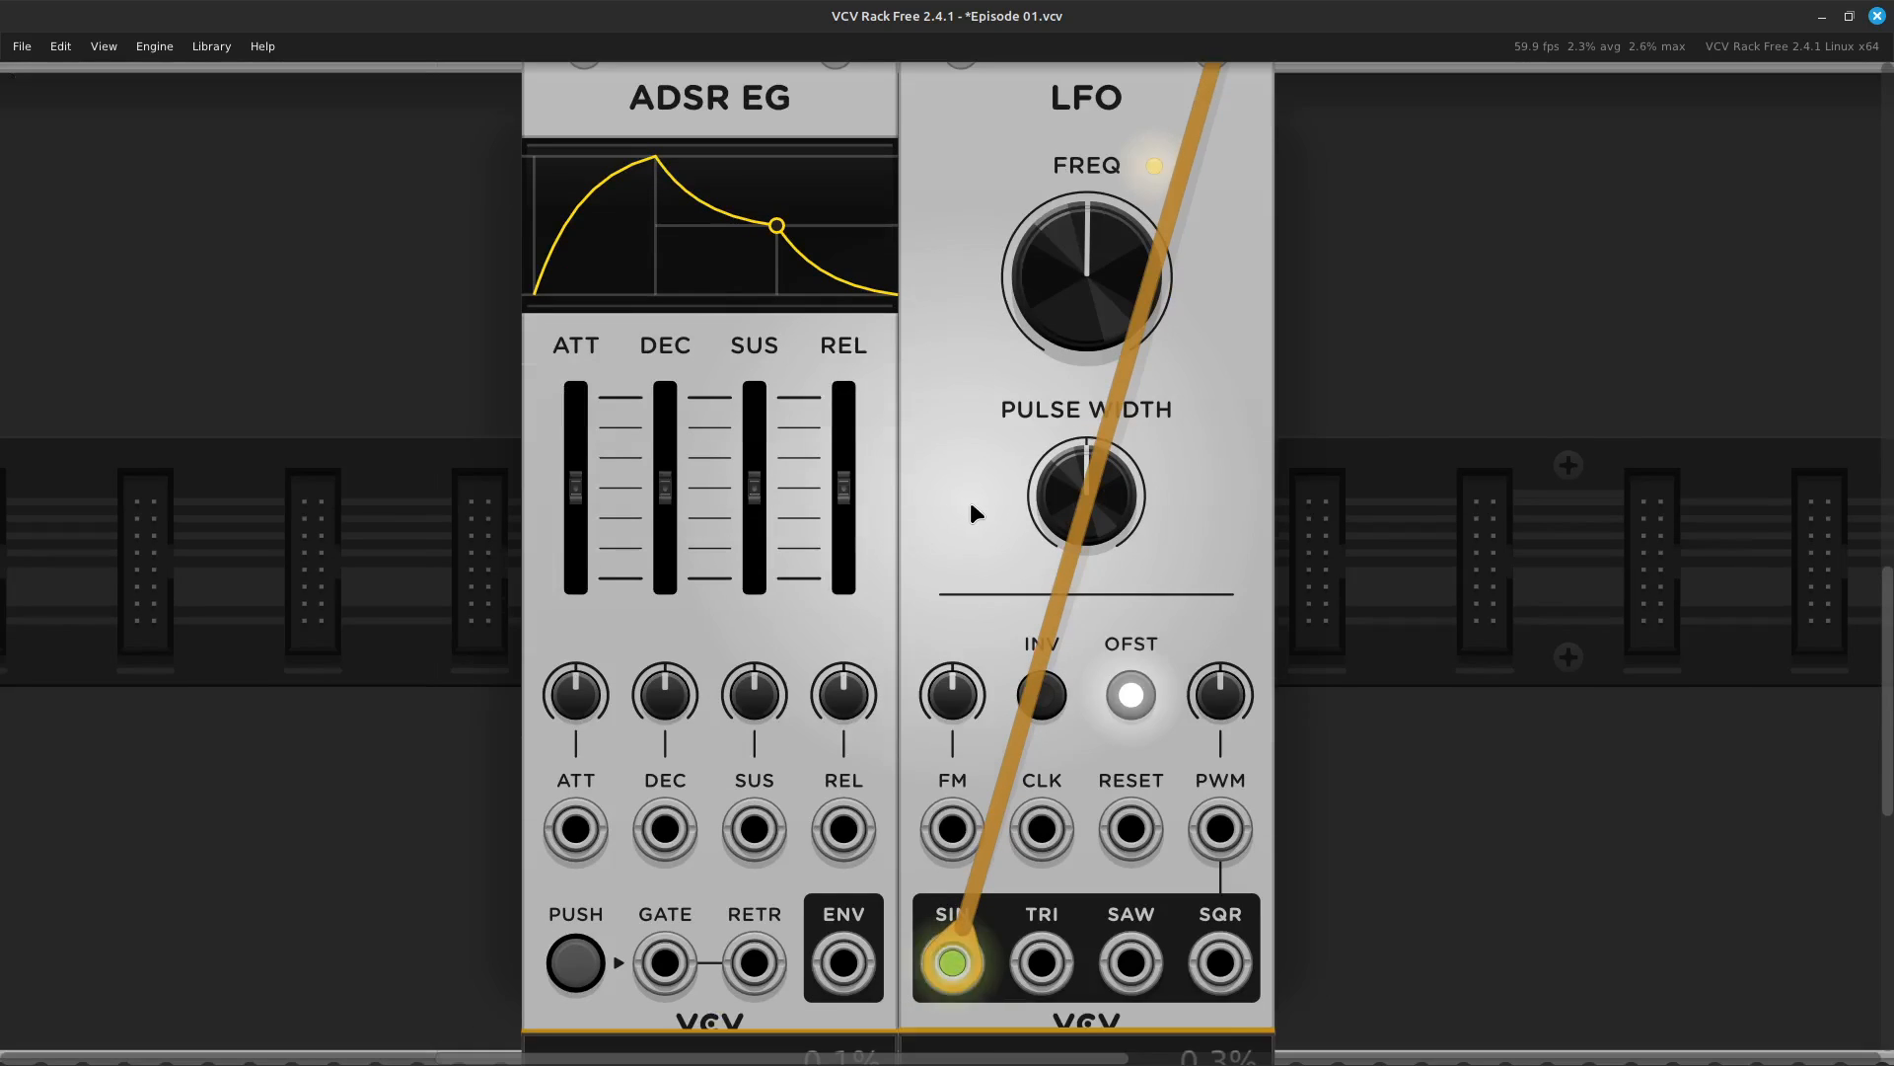
pyautogui.moveTo(1043, 318)
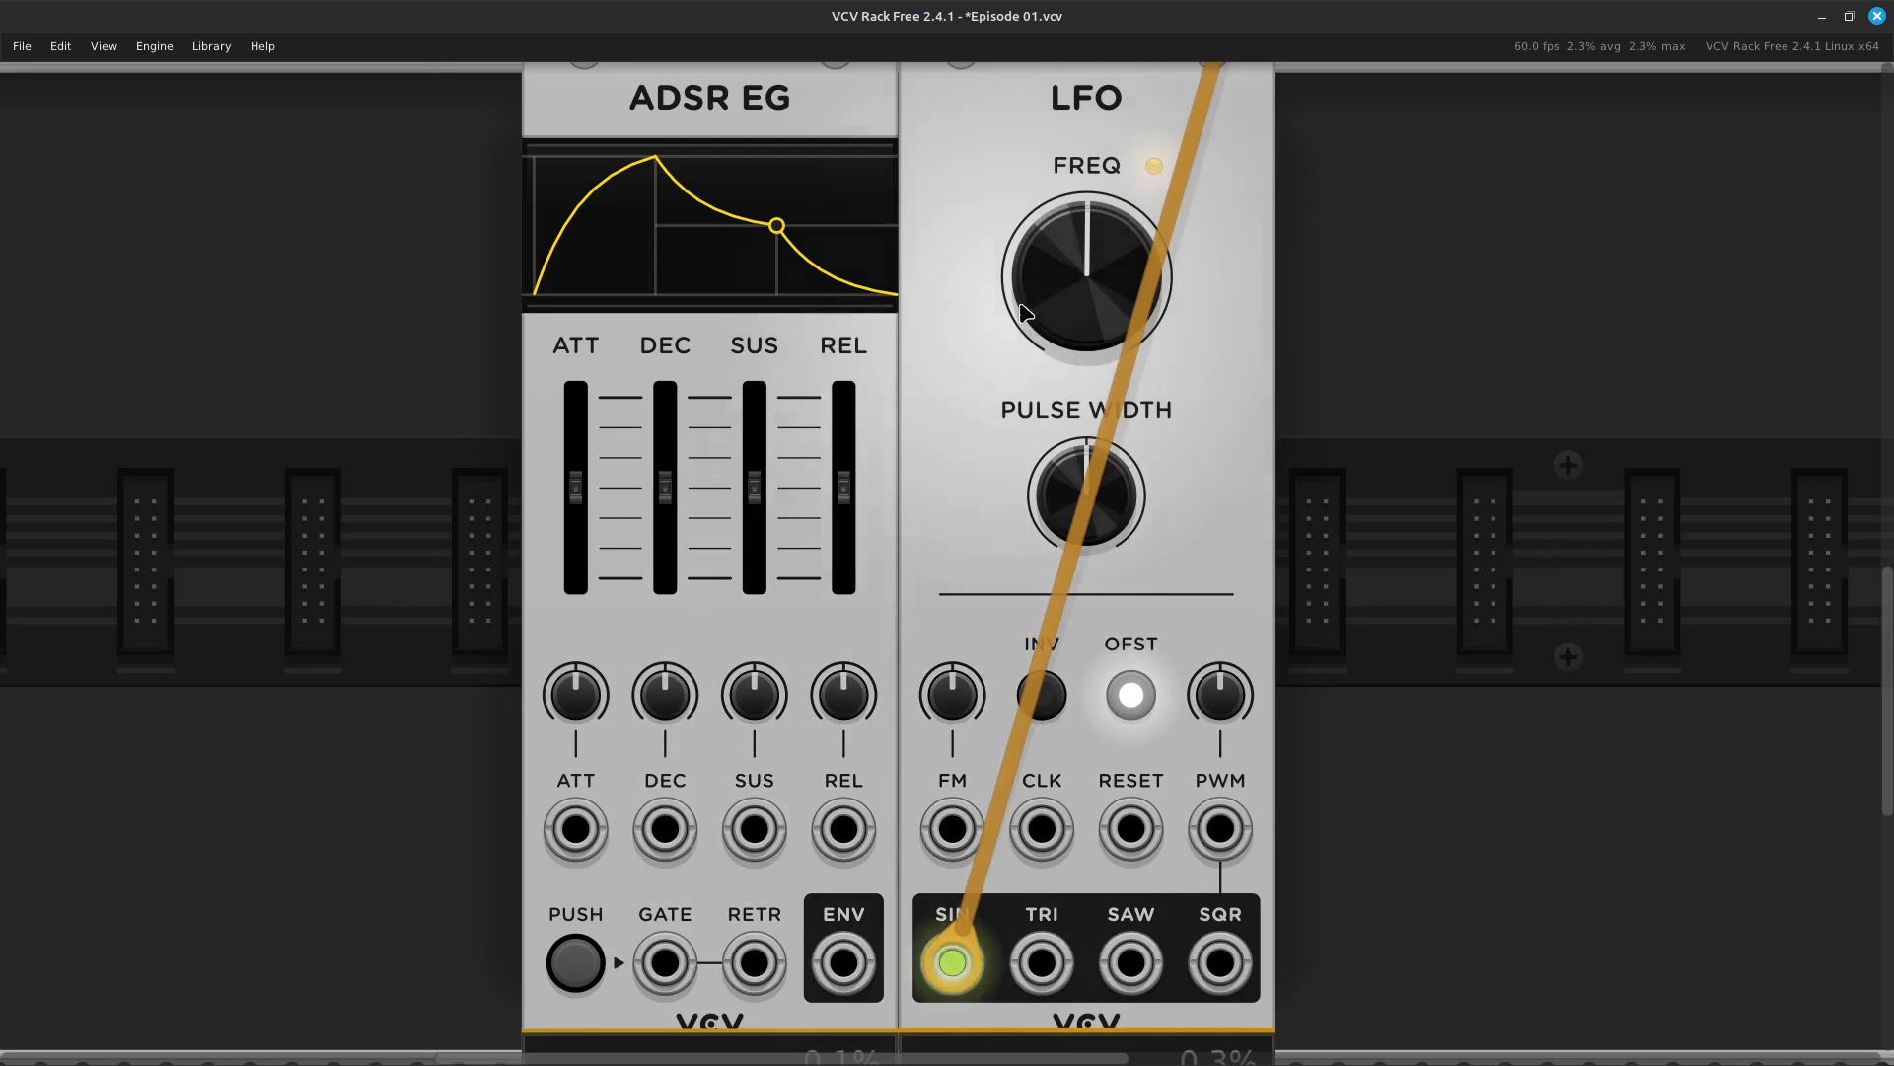
pyautogui.moveTo(1095, 242)
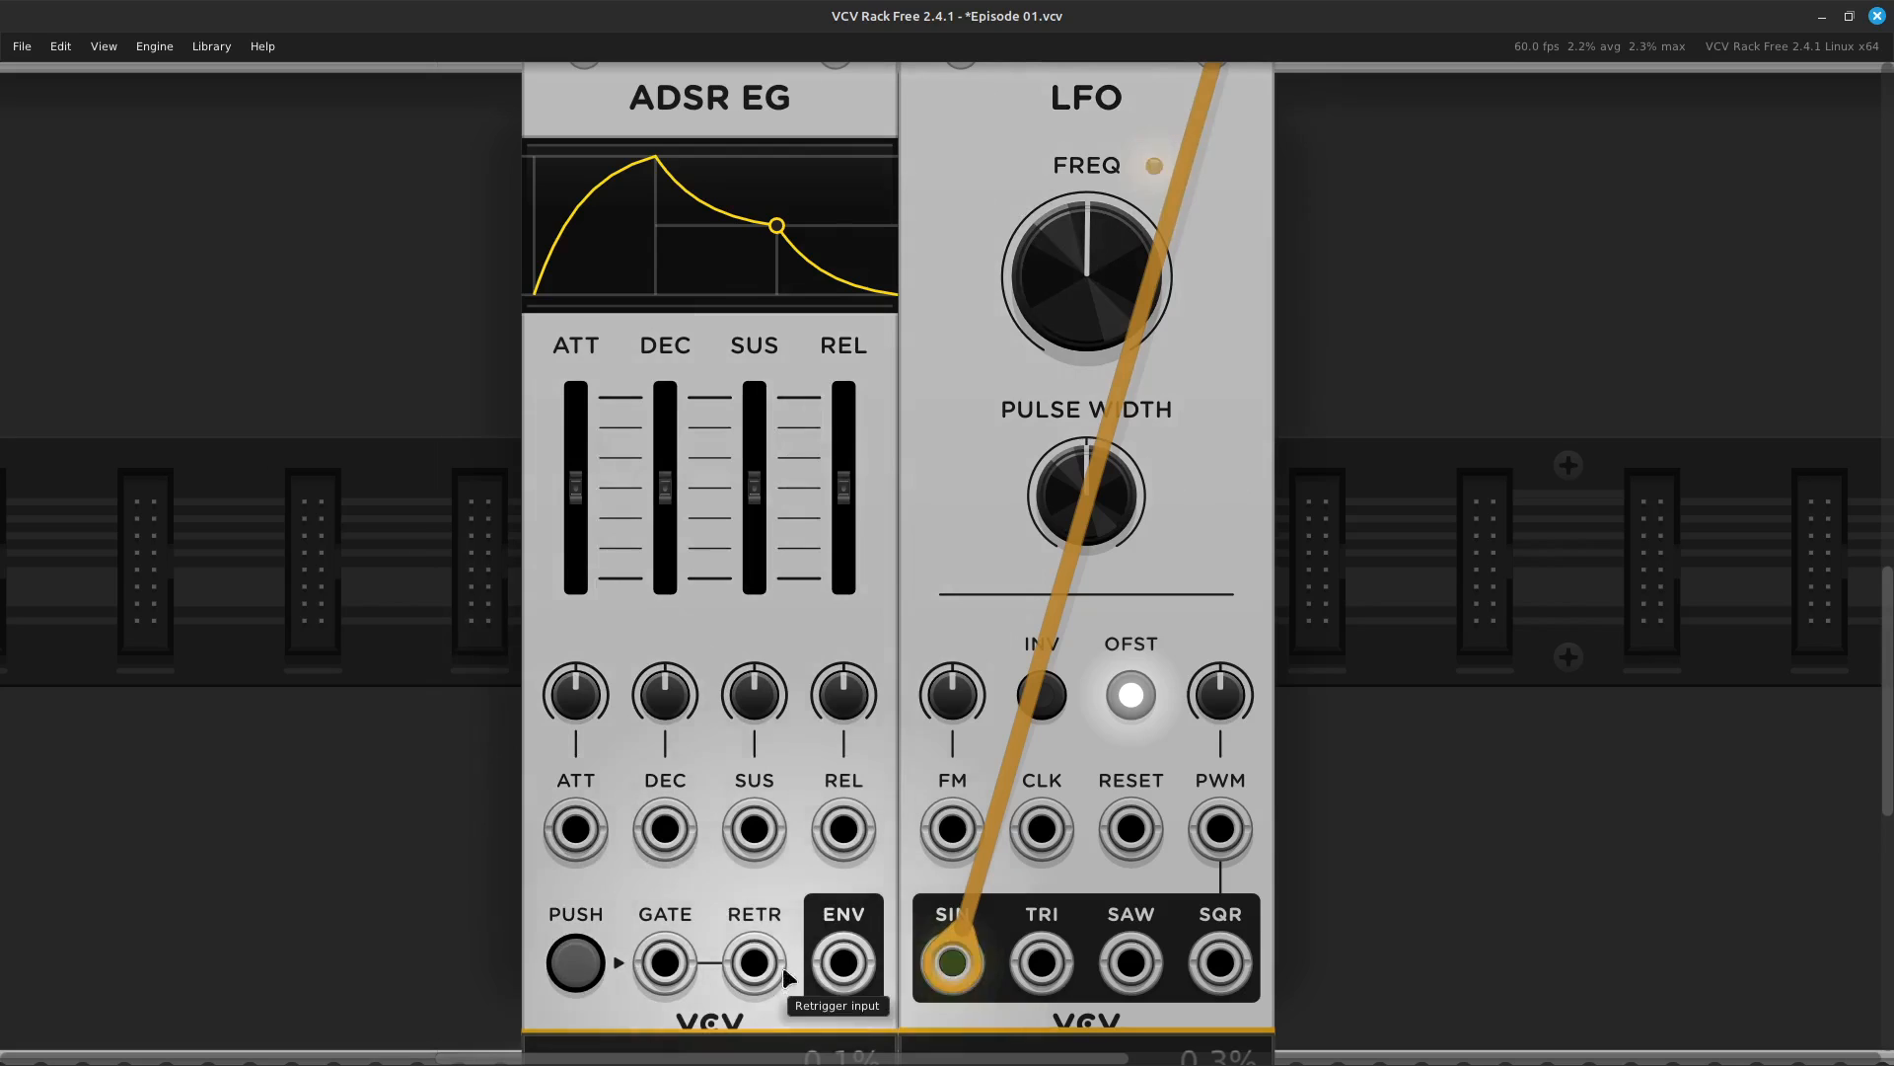
pyautogui.moveTo(836, 959); pyautogui.dragTo(955, 819)
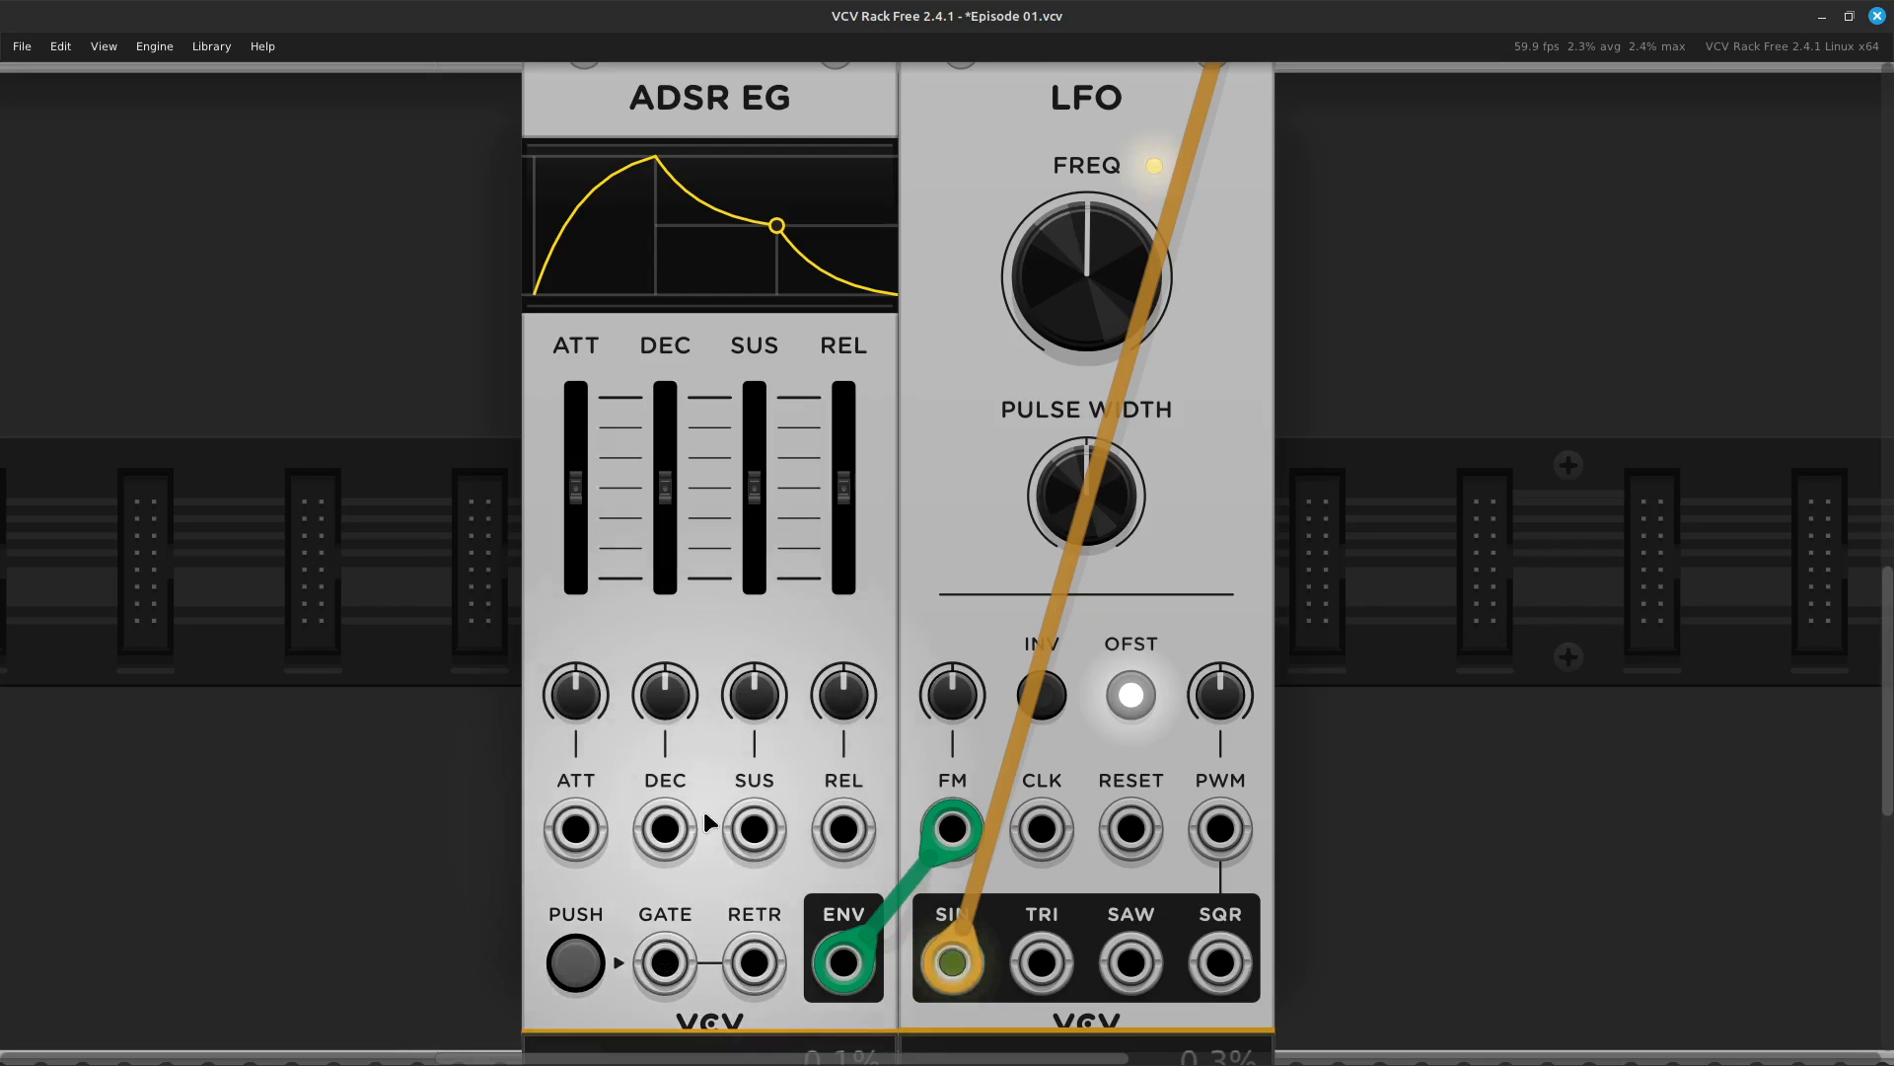
# Connect the lower ADSR EG's GATE input to the GATE output of the MIDI-CV module
pyautogui.hotkey('ctrl', '-')
pyautogui.hotkey('ctrl', '-')
pyautogui.hotkey('ctrl', '-')
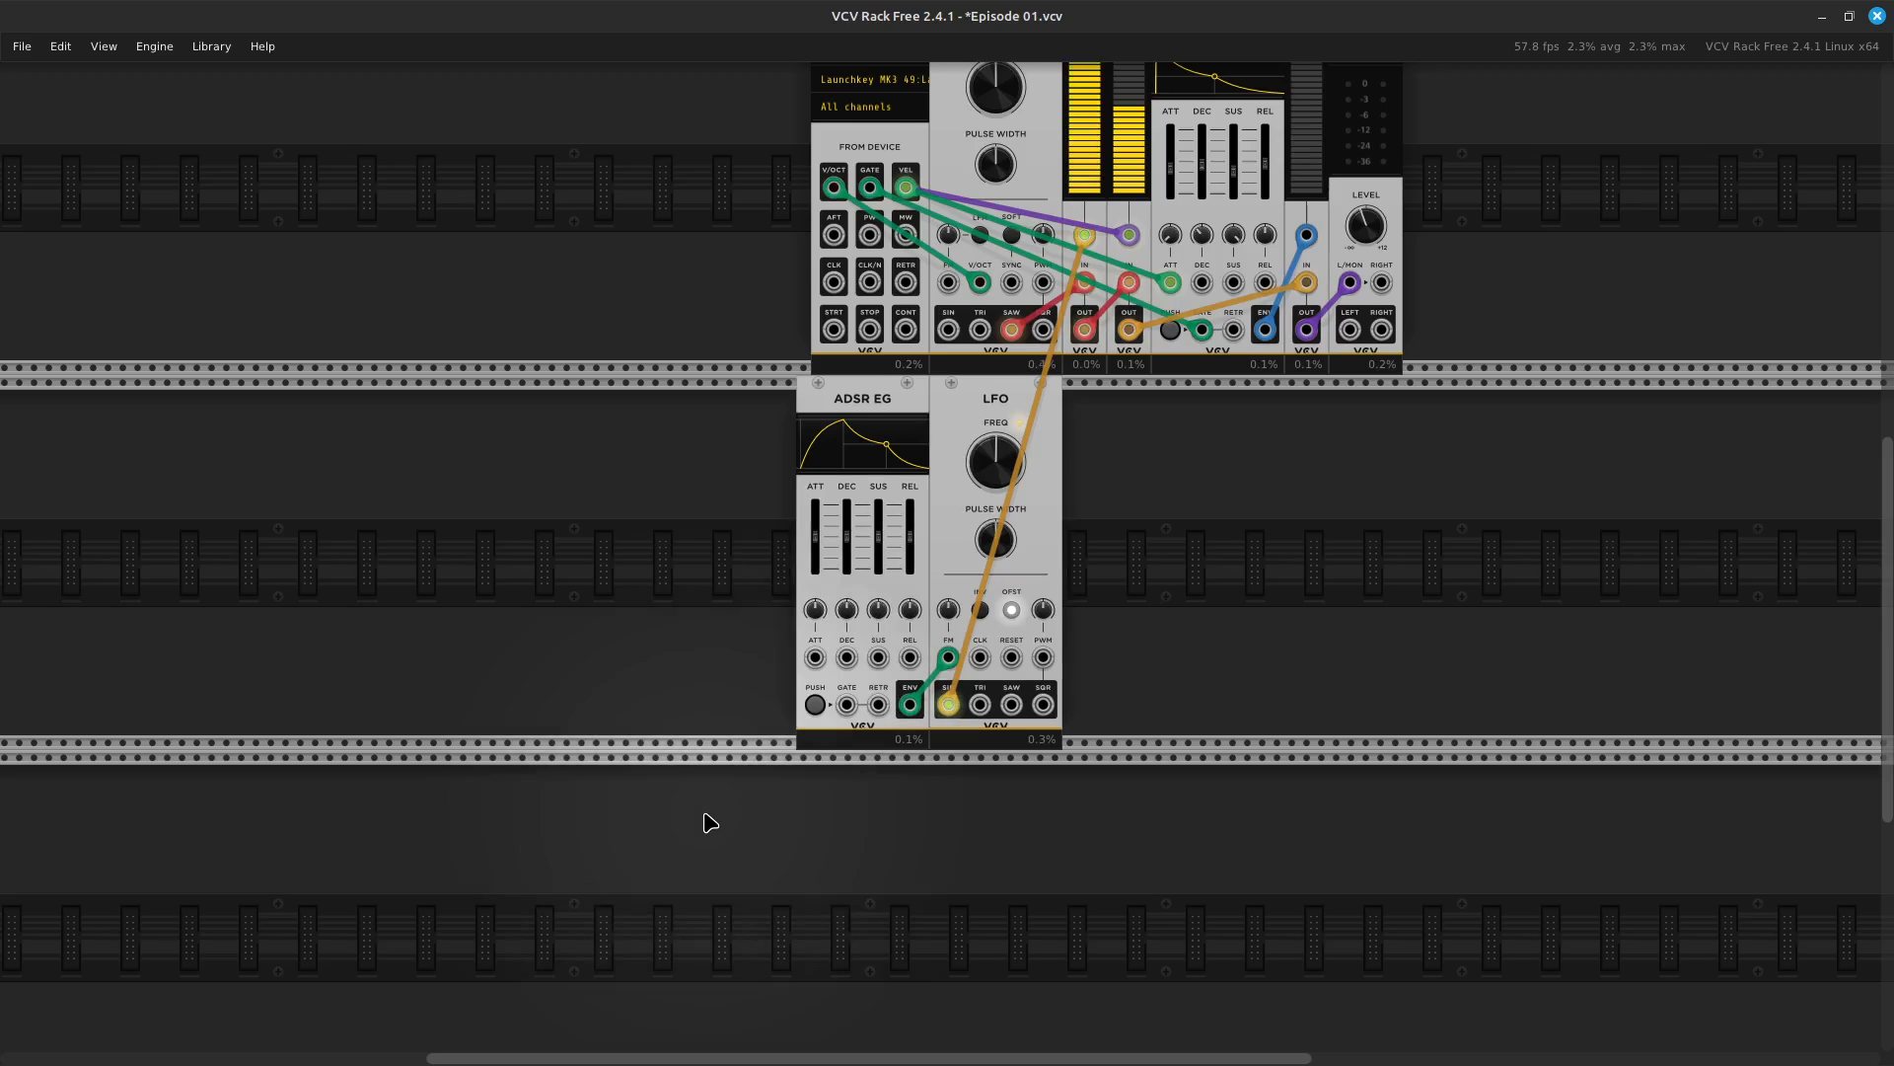
pyautogui.scroll(4, 709, 817)
pyautogui.scroll(1, 708, 815)
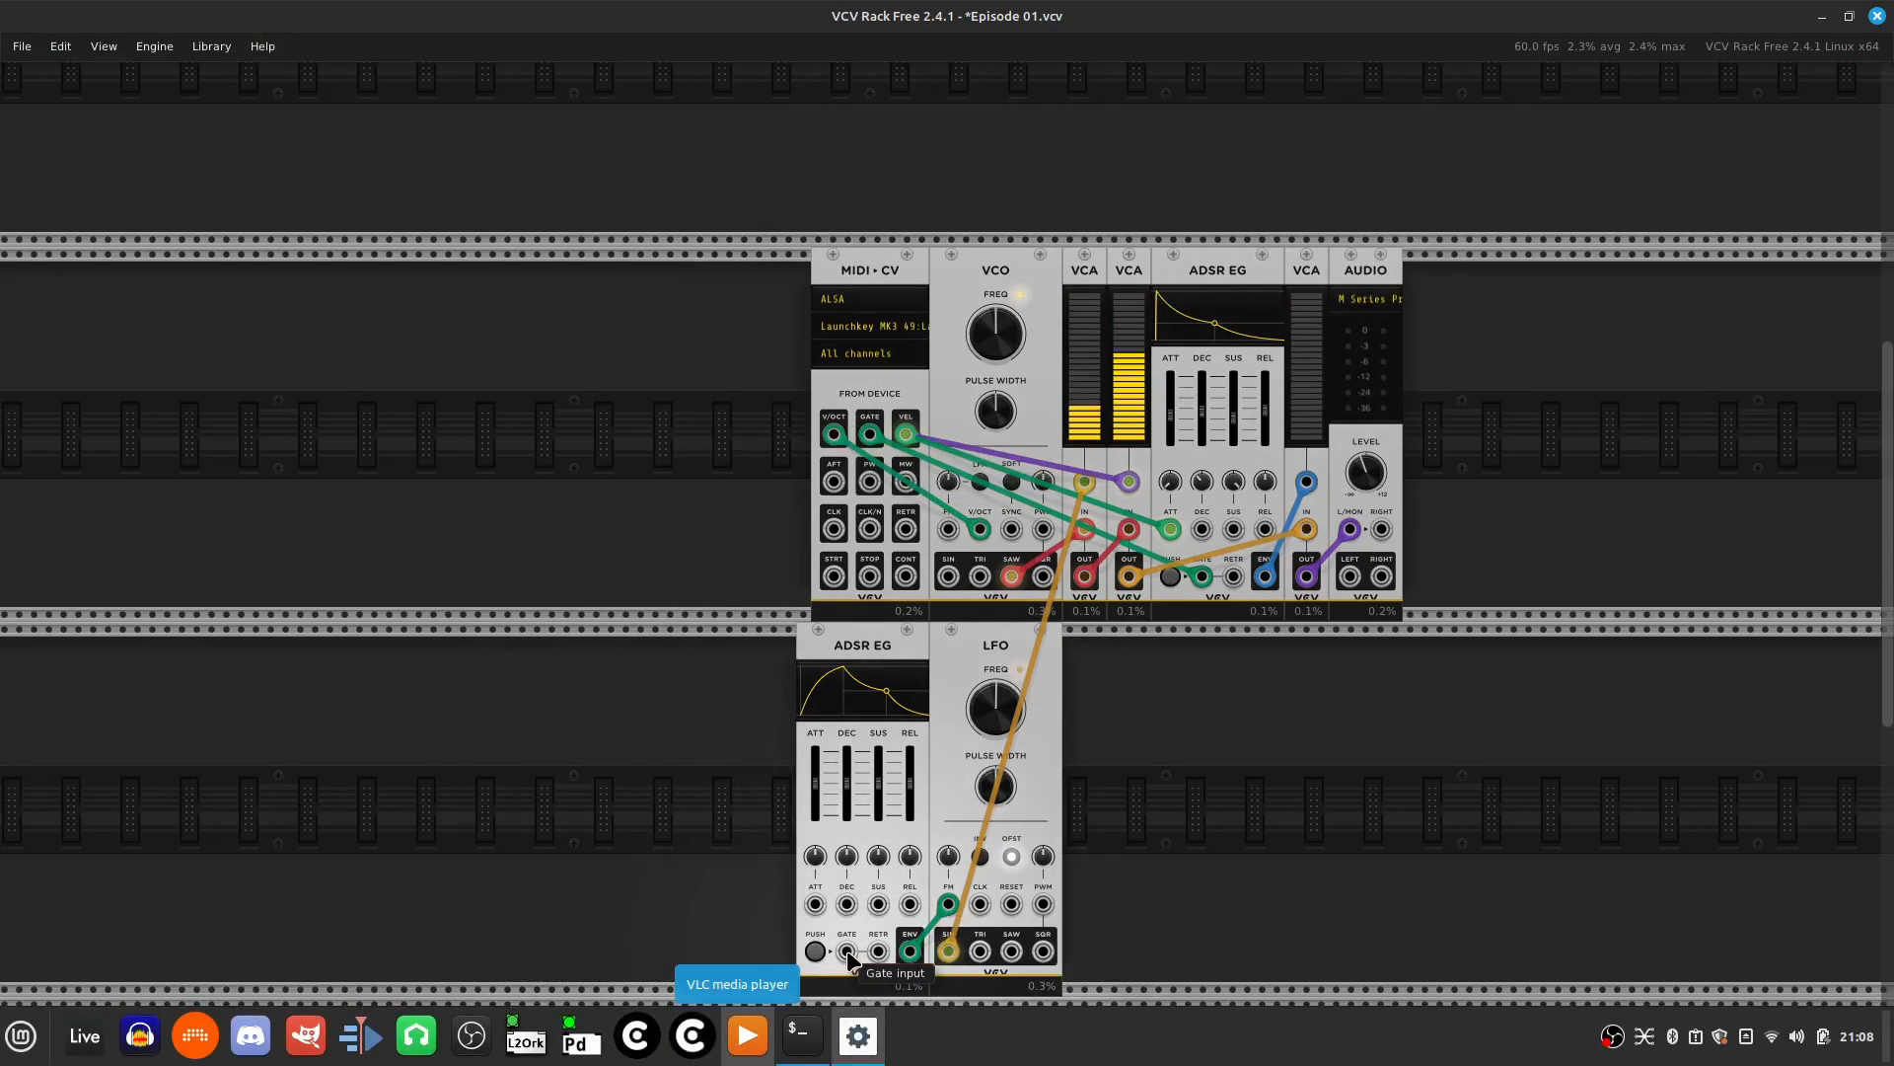
pyautogui.moveTo(848, 953); pyautogui.dragTo(863, 424)
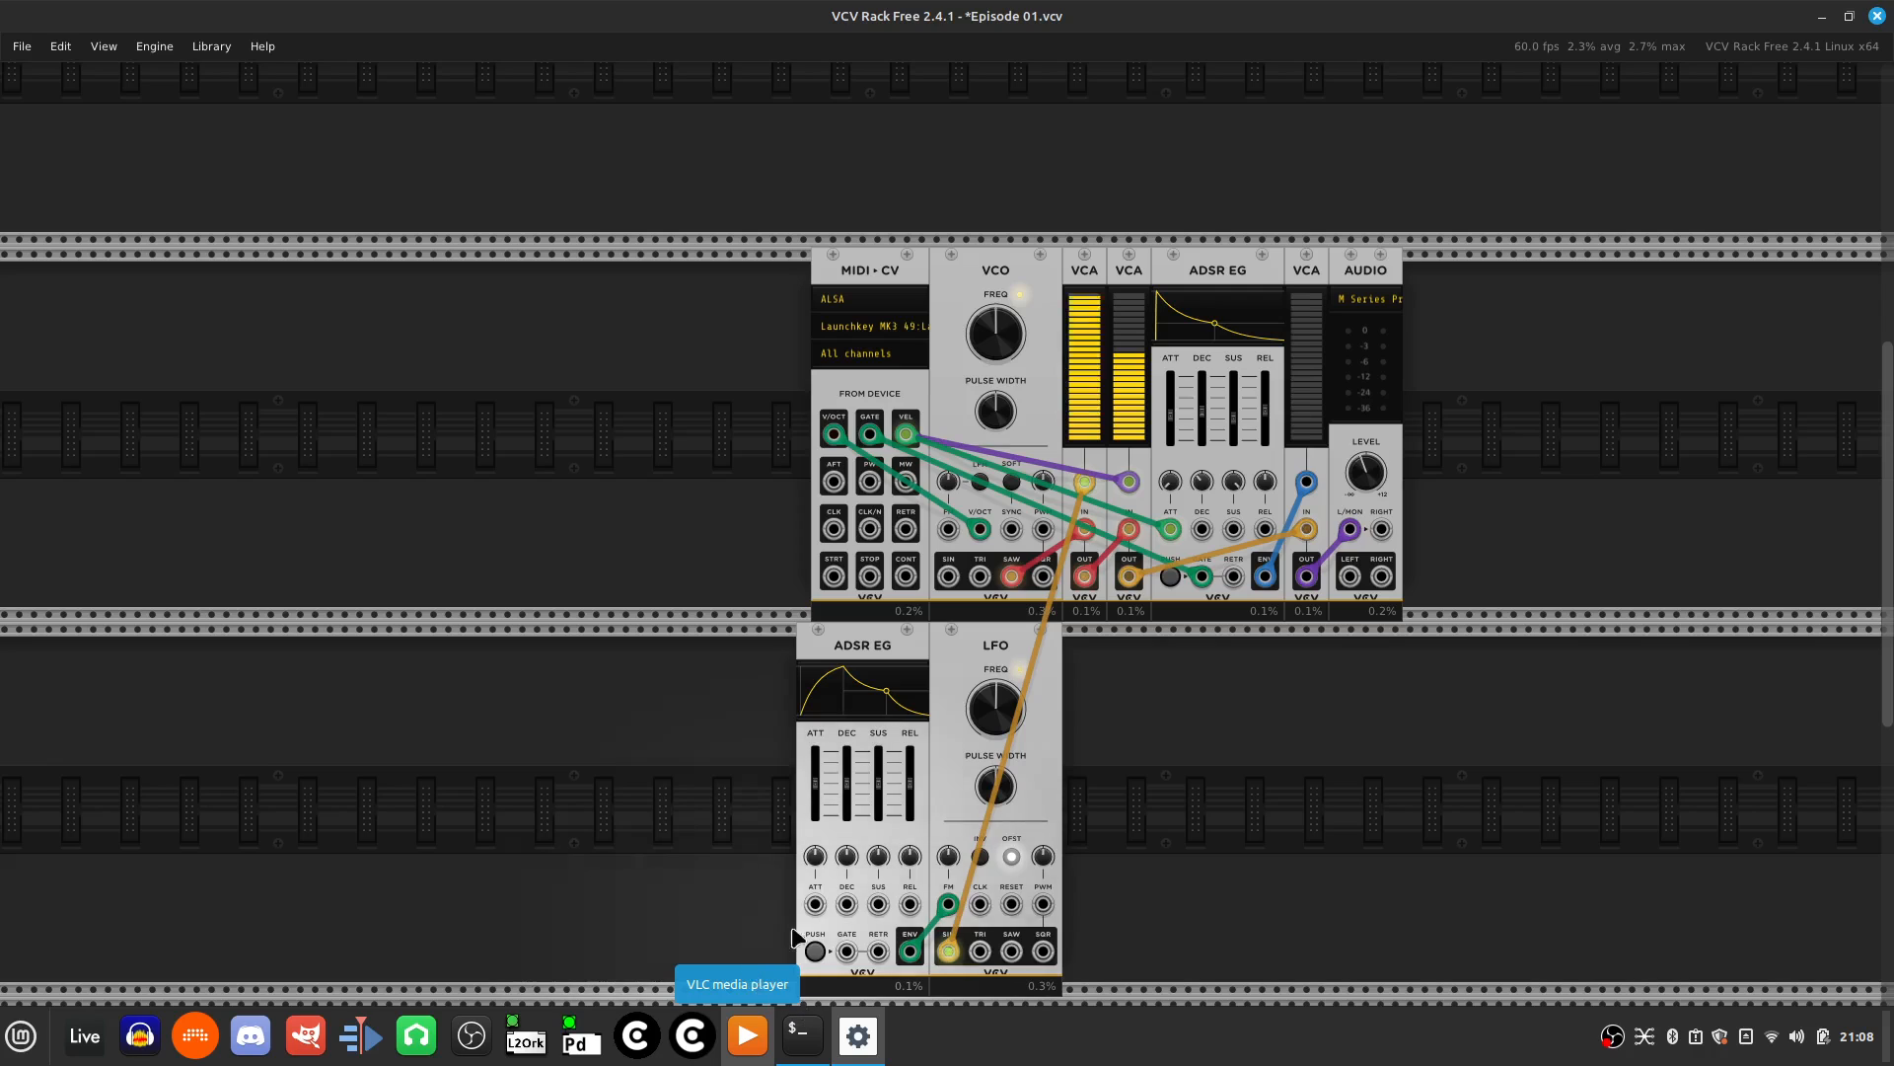
pyautogui.moveTo(846, 951); pyautogui.dragTo(869, 435)
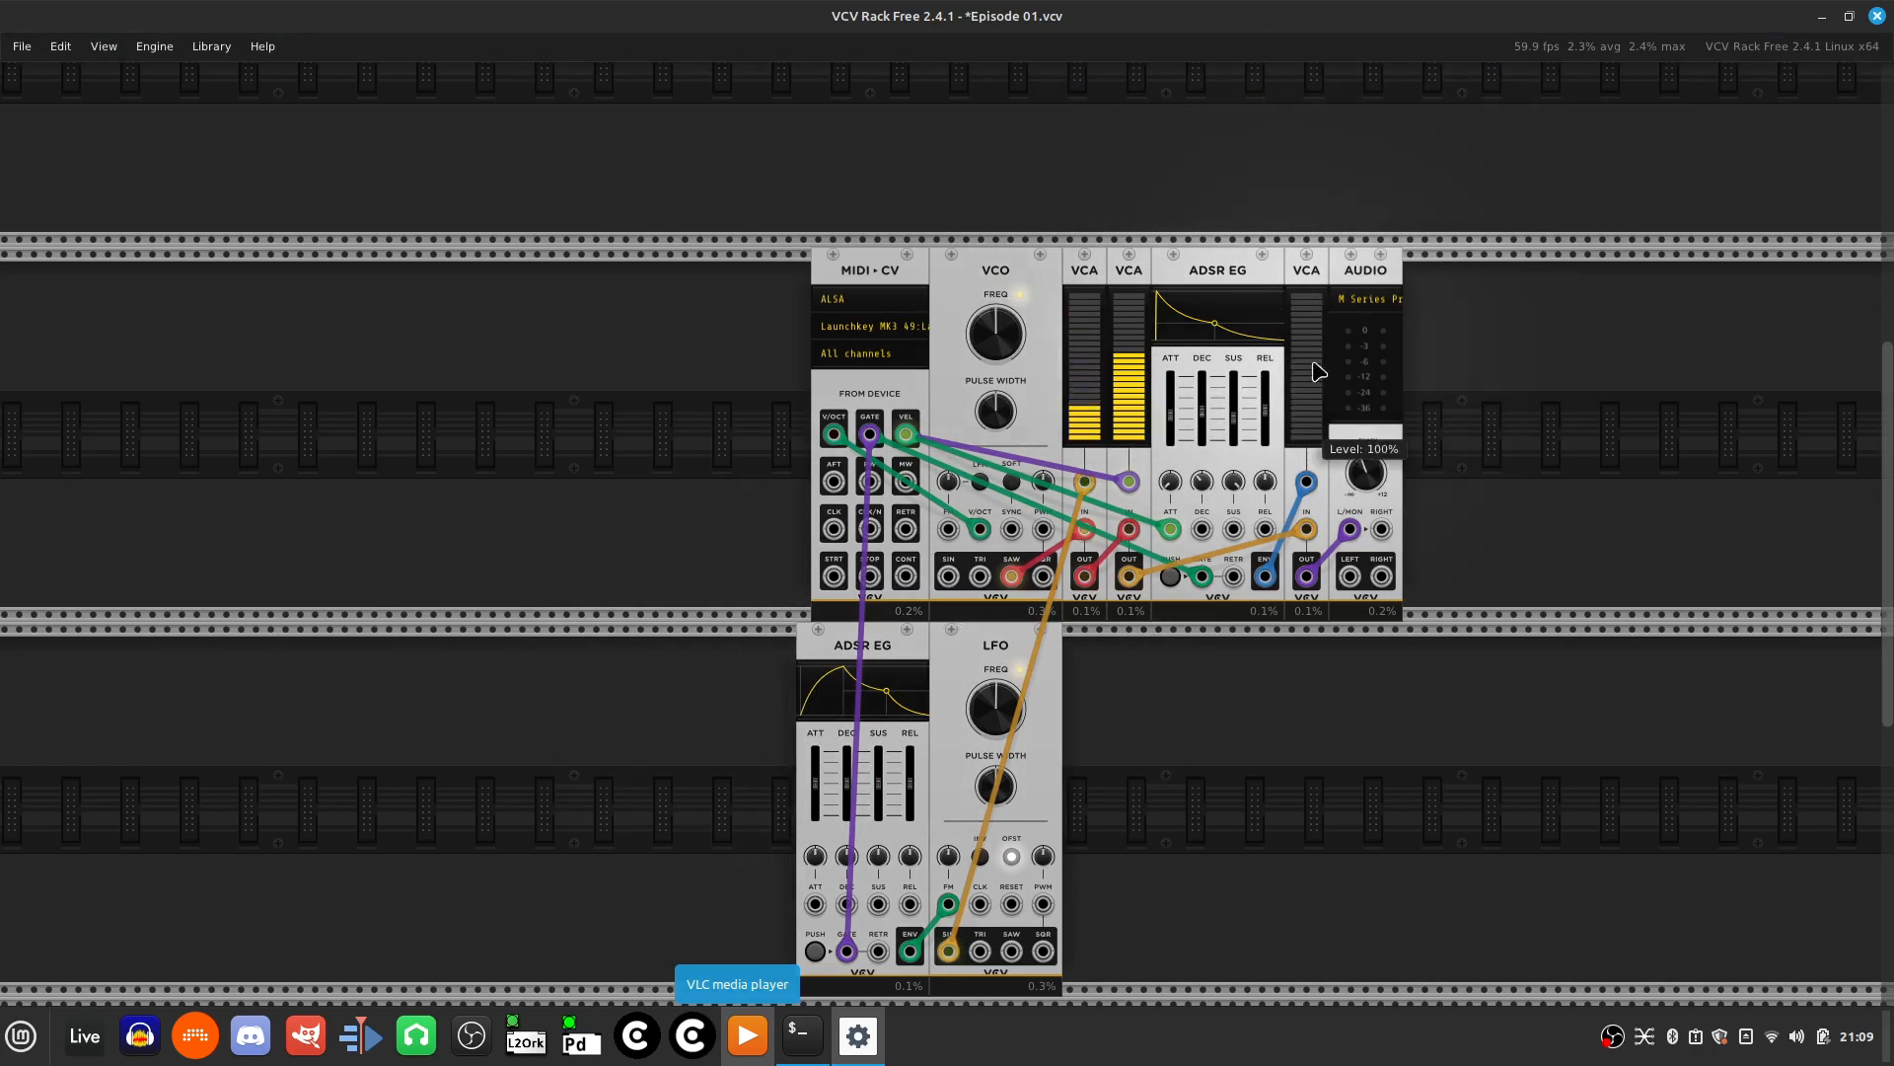
# Turn up the LFO's frequency modulation amount from its centre position
pyautogui.moveTo(999, 712)
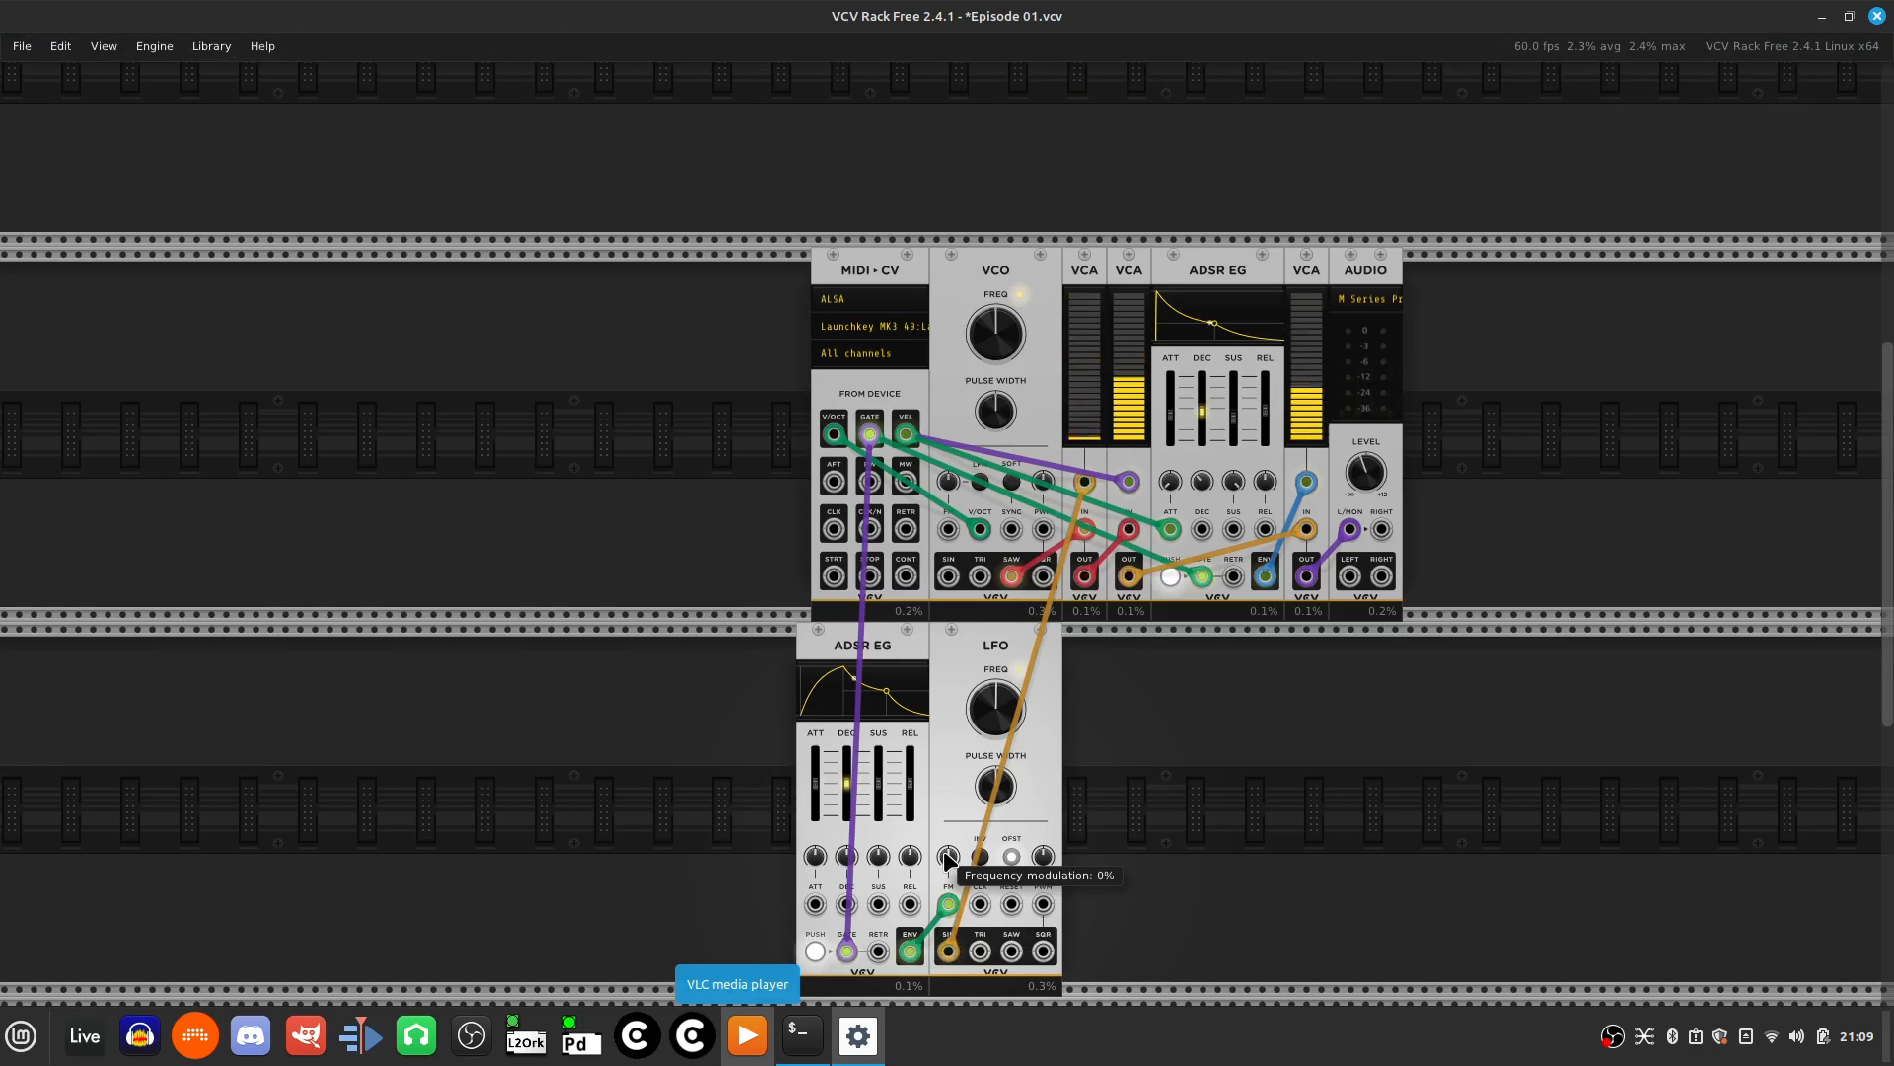
pyautogui.moveTo(945, 861); pyautogui.dragTo(946, 837)
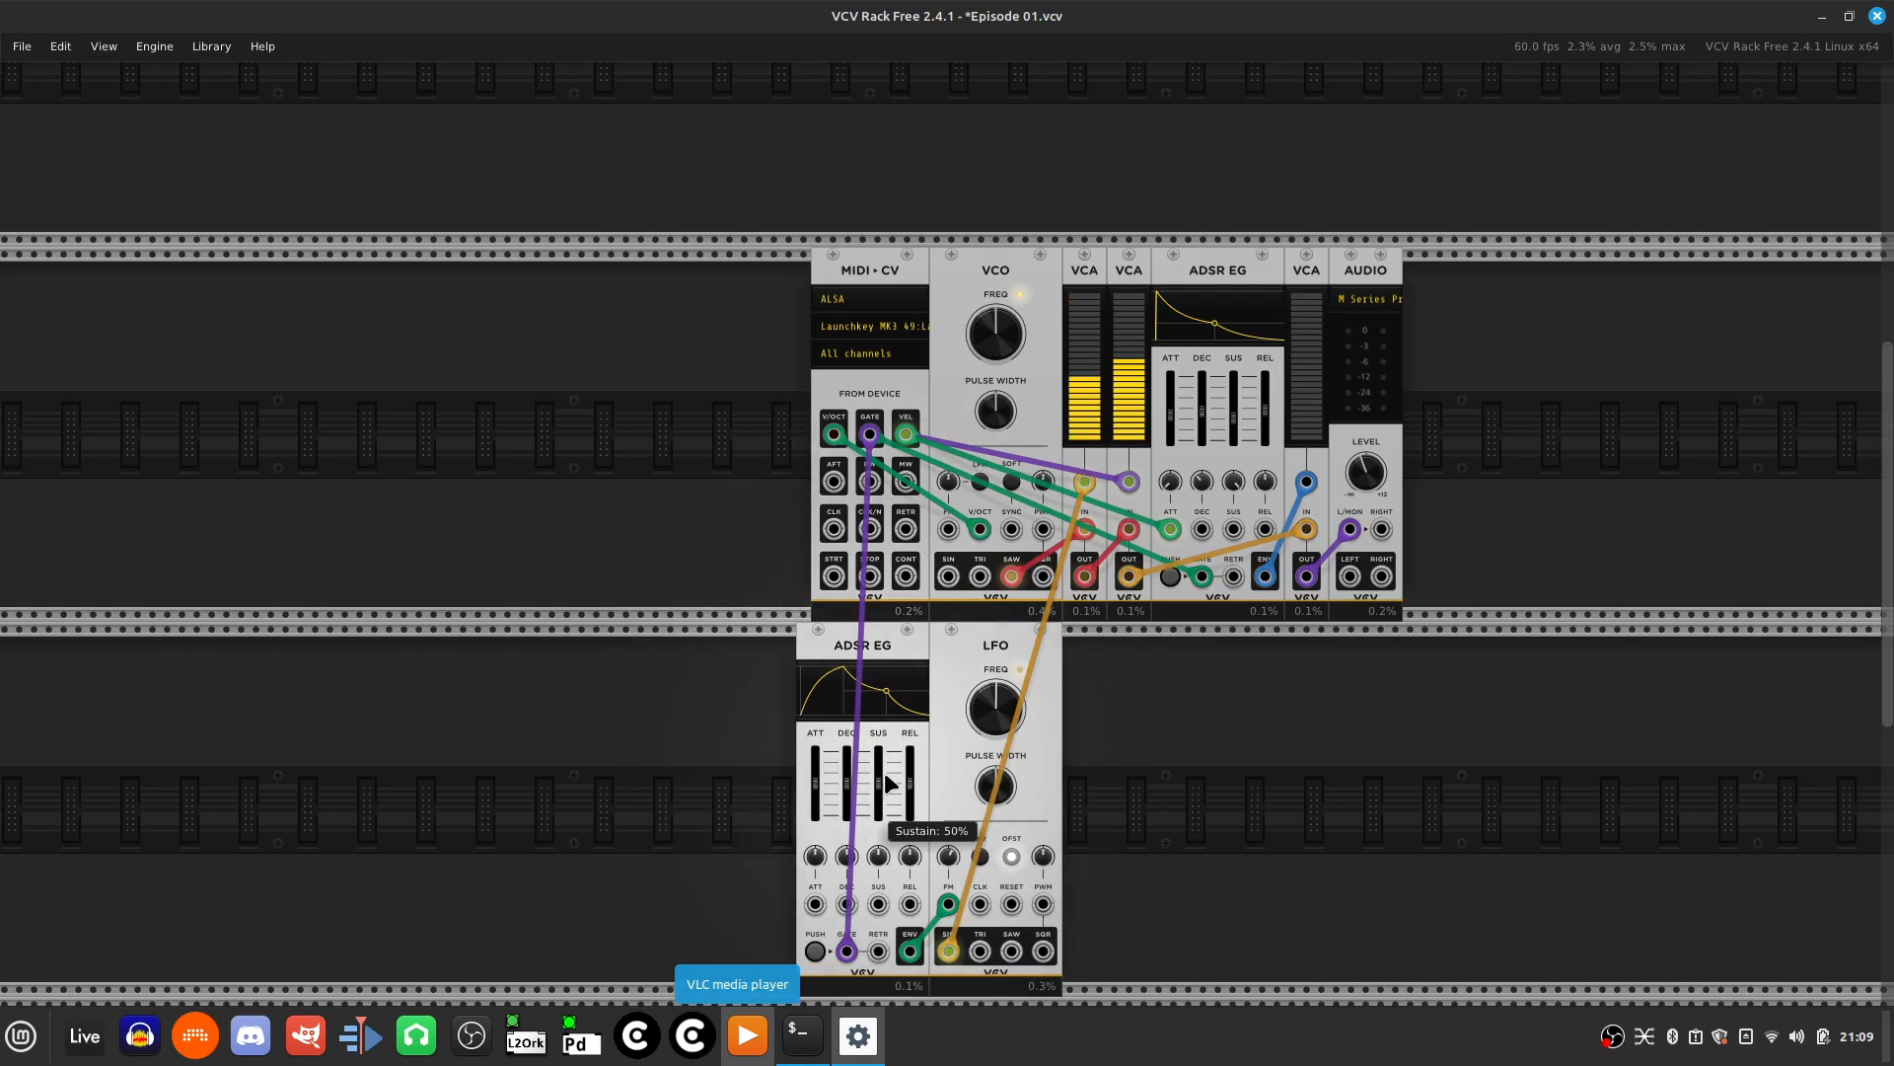
# Lower the sustain and release of the lower ADSR EG and set its attack to 515.22 ms
pyautogui.moveTo(878, 786); pyautogui.dragTo(912, 815)
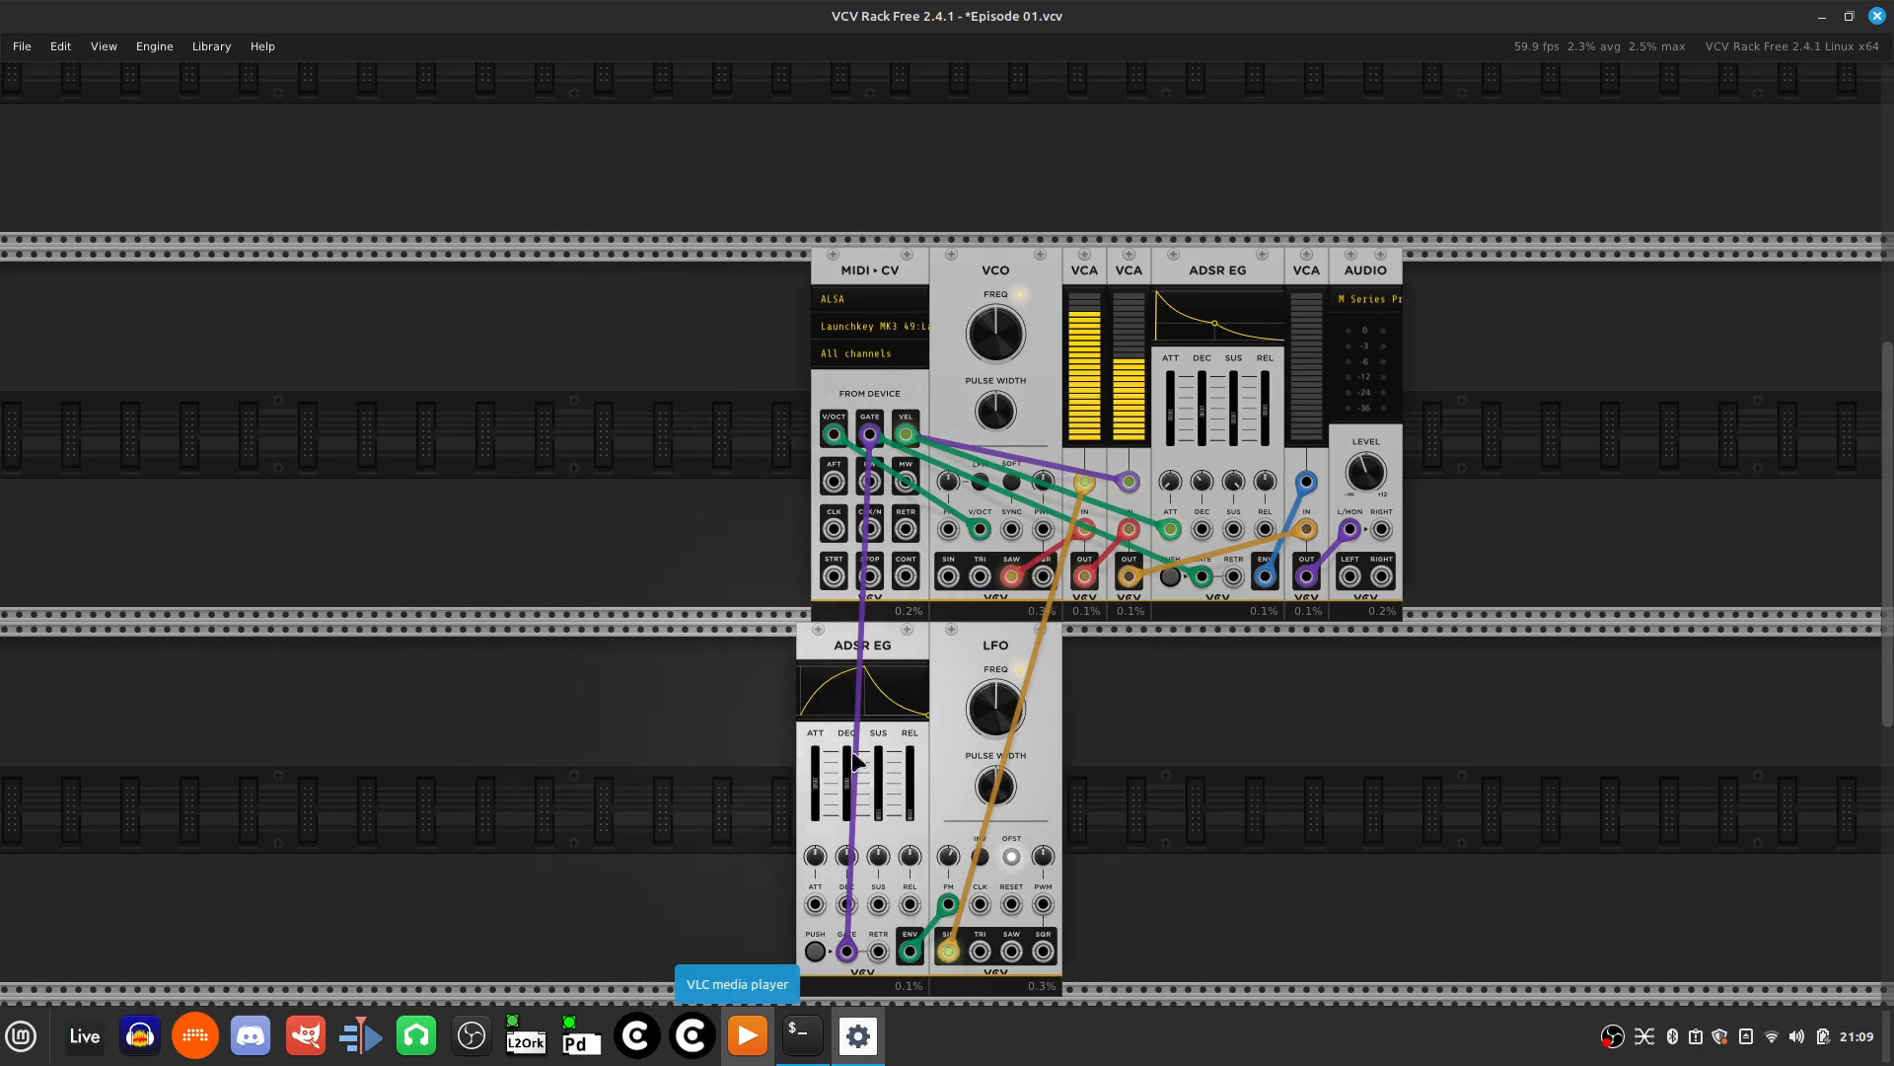
pyautogui.moveTo(811, 793)
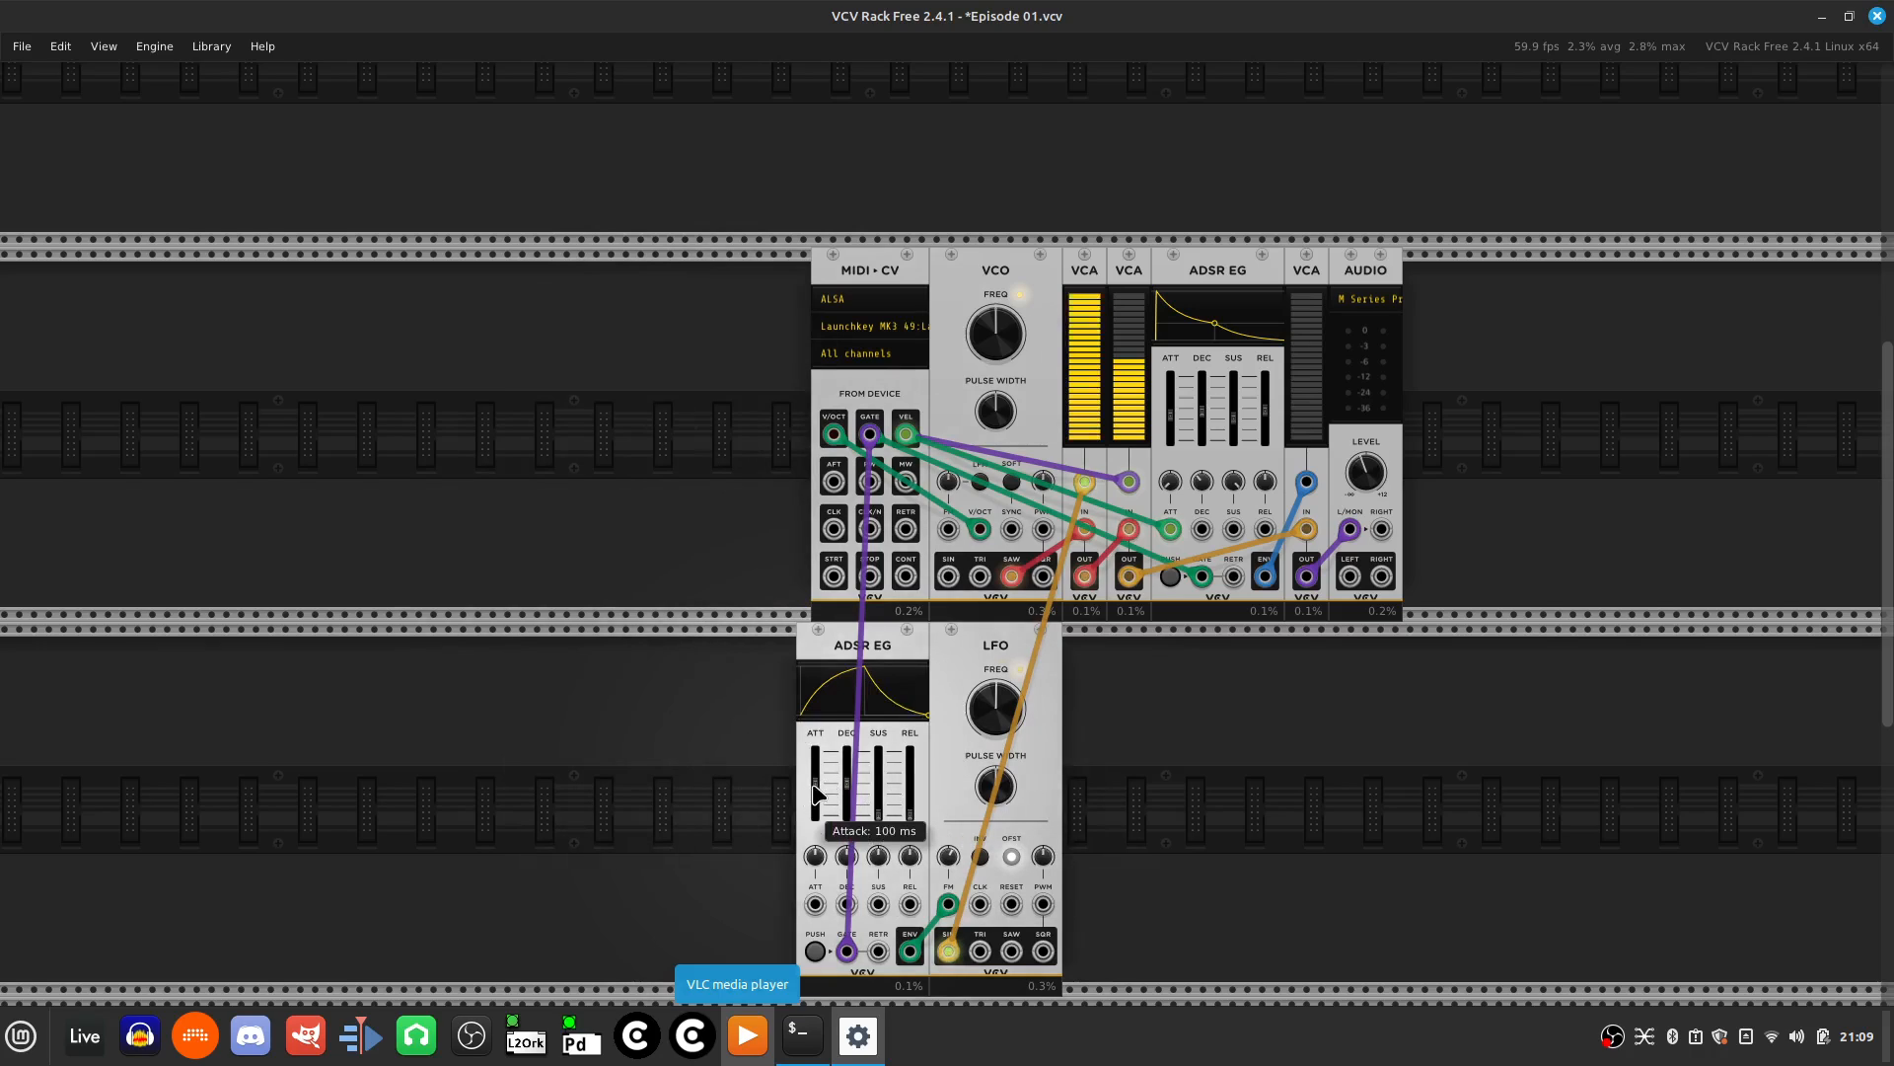
pyautogui.moveTo(815, 785); pyautogui.dragTo(815, 773)
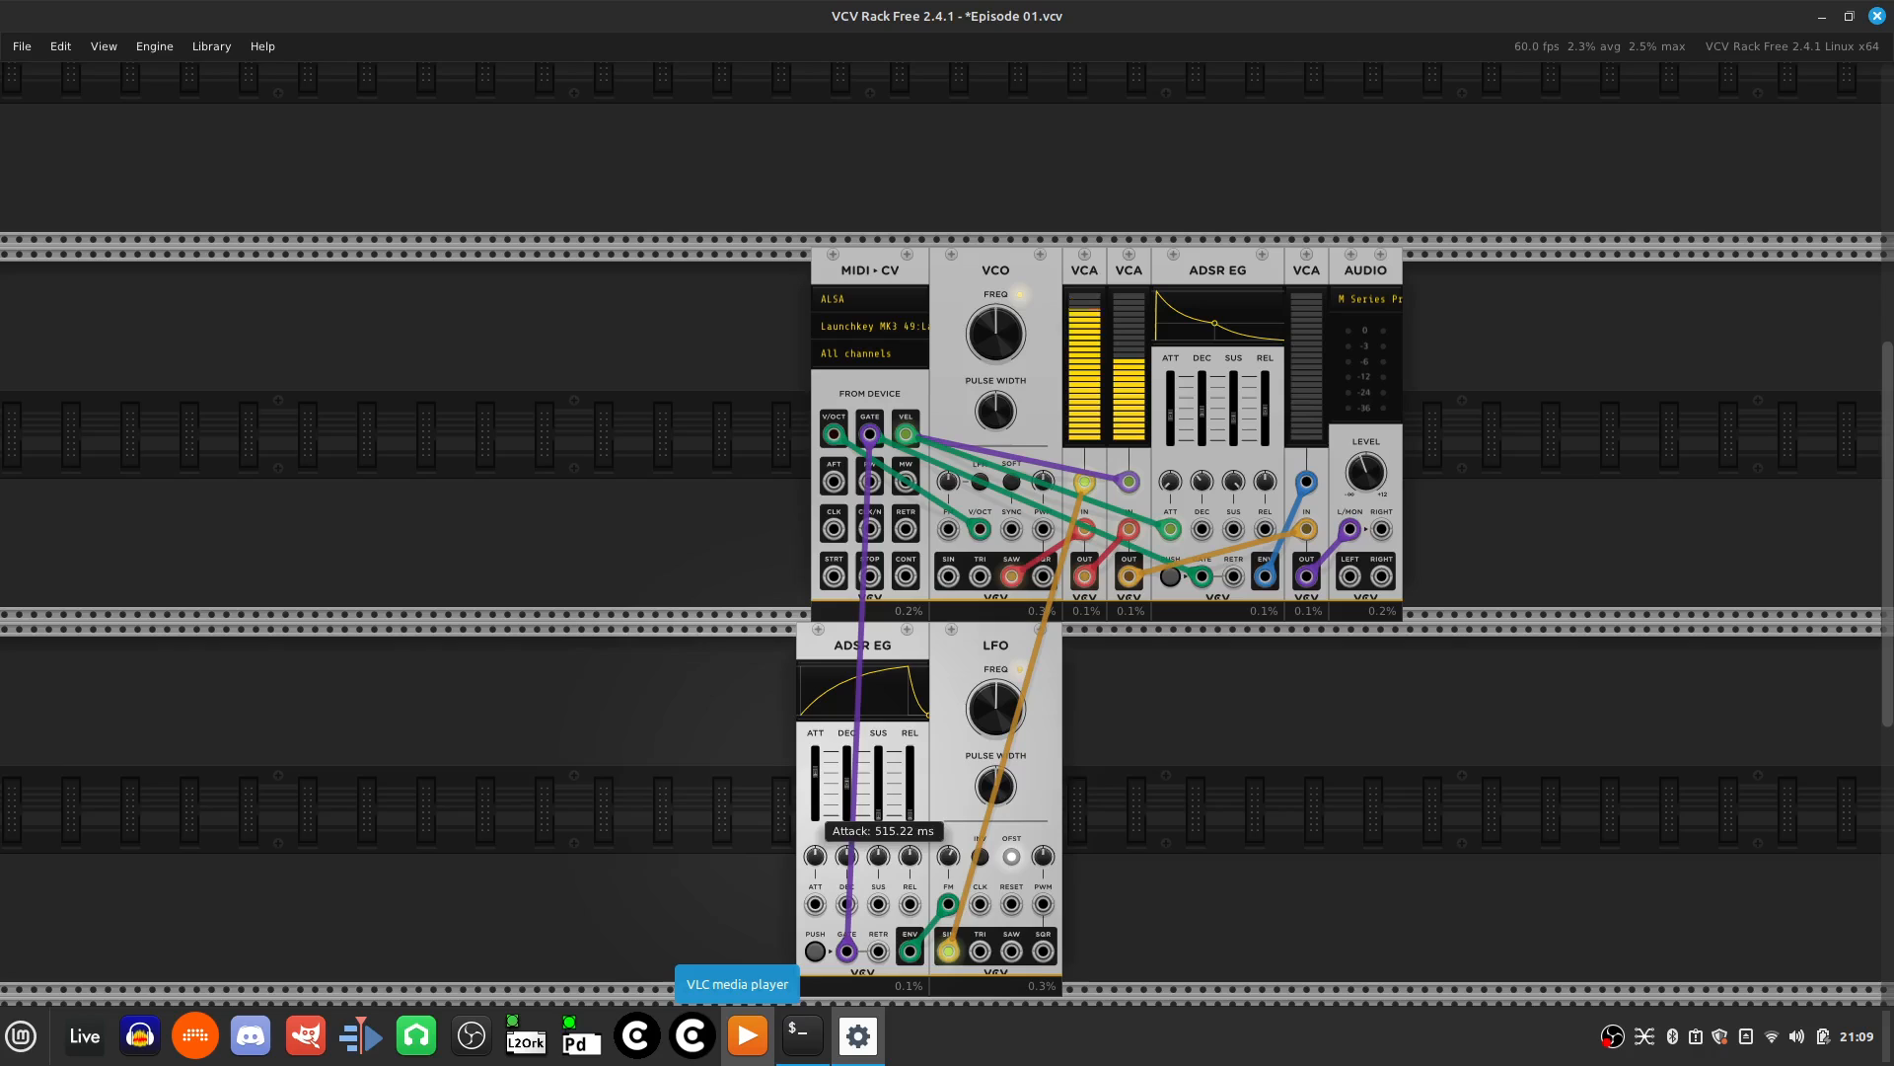
pyautogui.moveTo(855, 786)
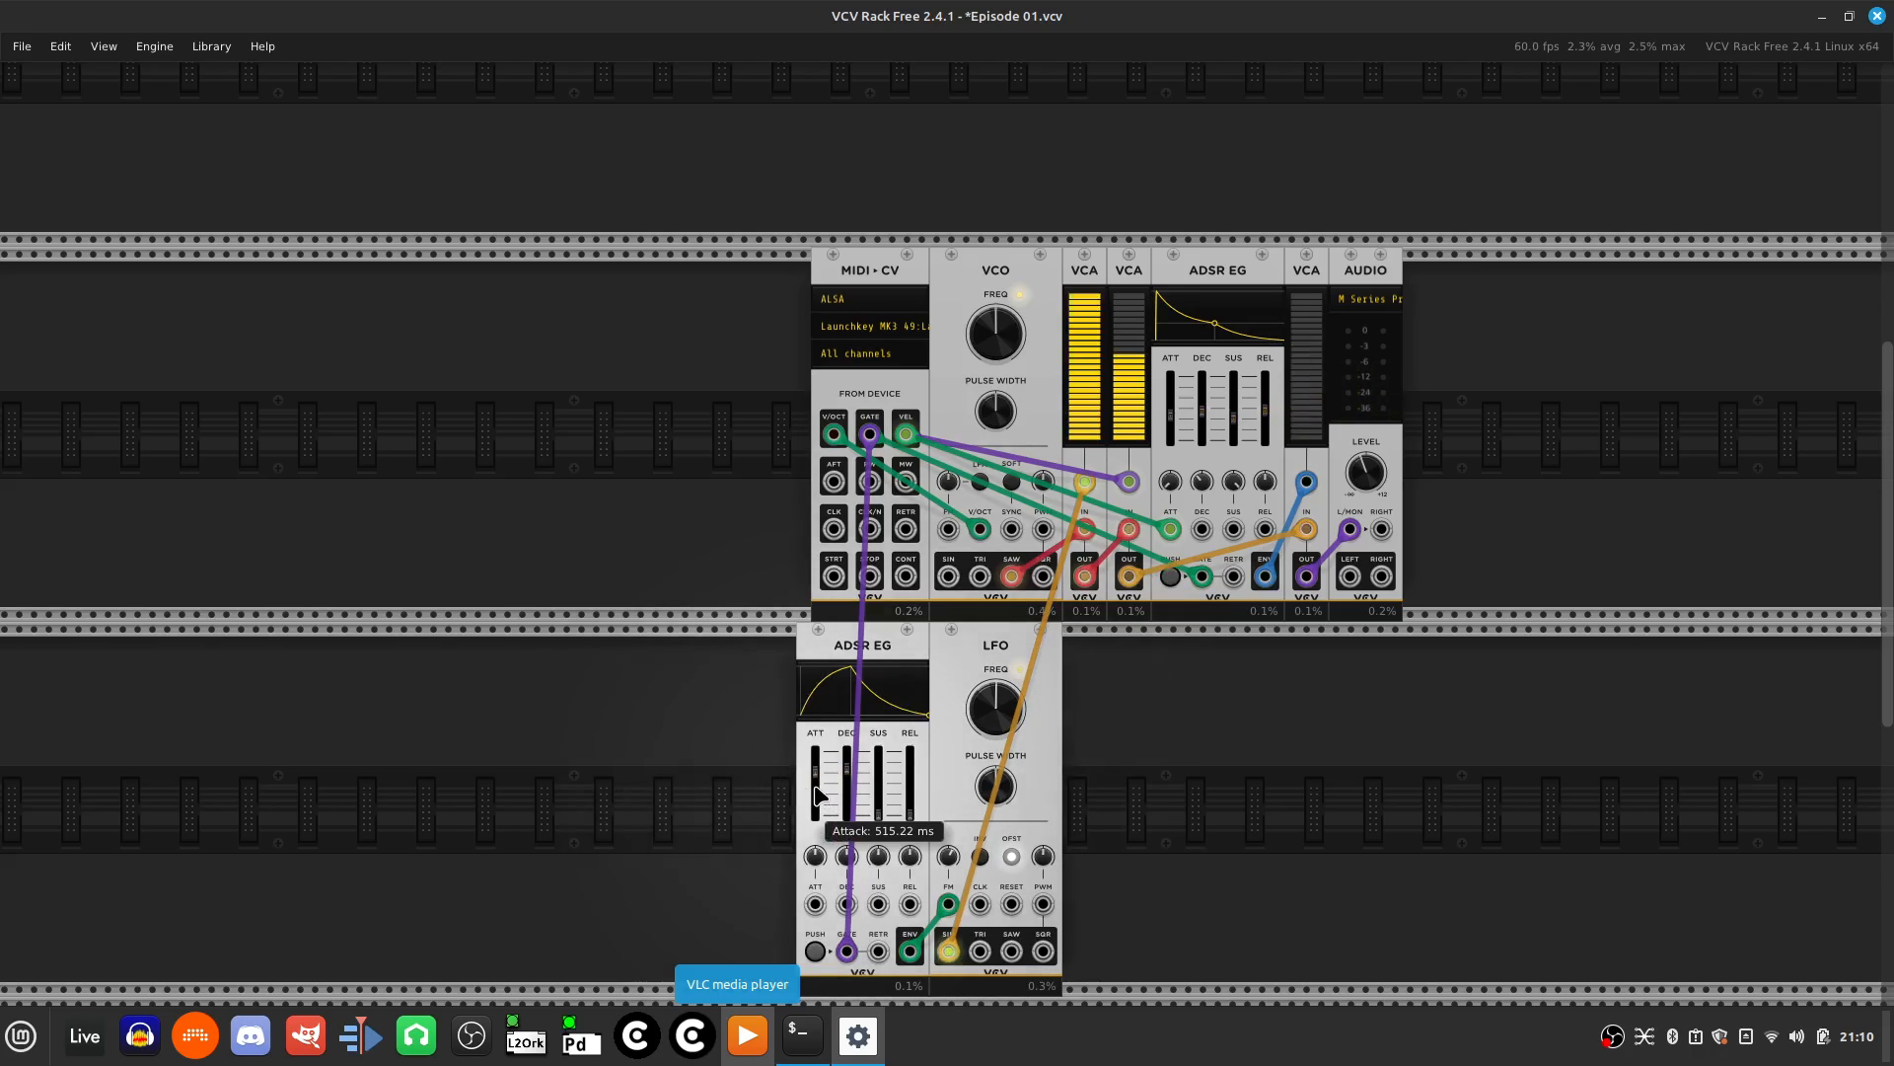
# Lengthen the lower ADSR EG's attack, trying 7046.8 ms and settling on 3499.4 ms
pyautogui.moveTo(815, 762); pyautogui.dragTo(815, 752)
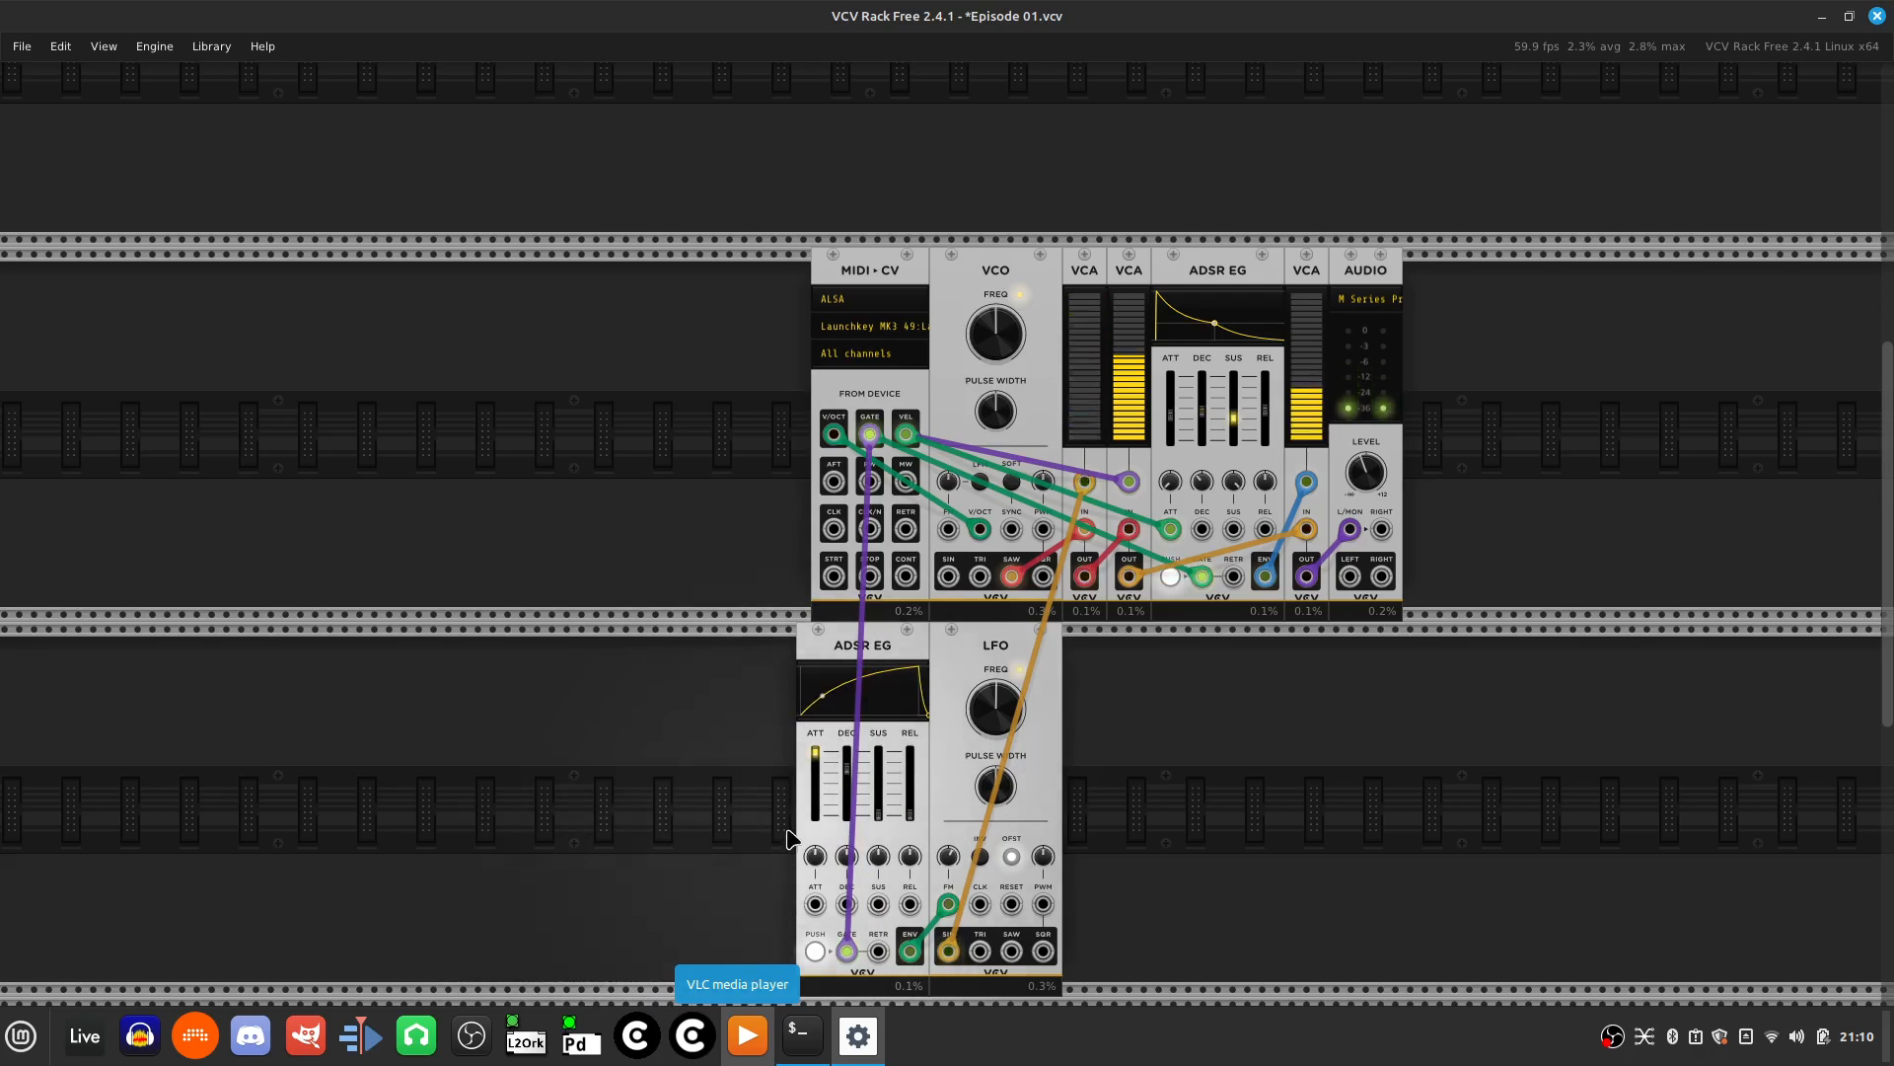
pyautogui.moveTo(811, 797)
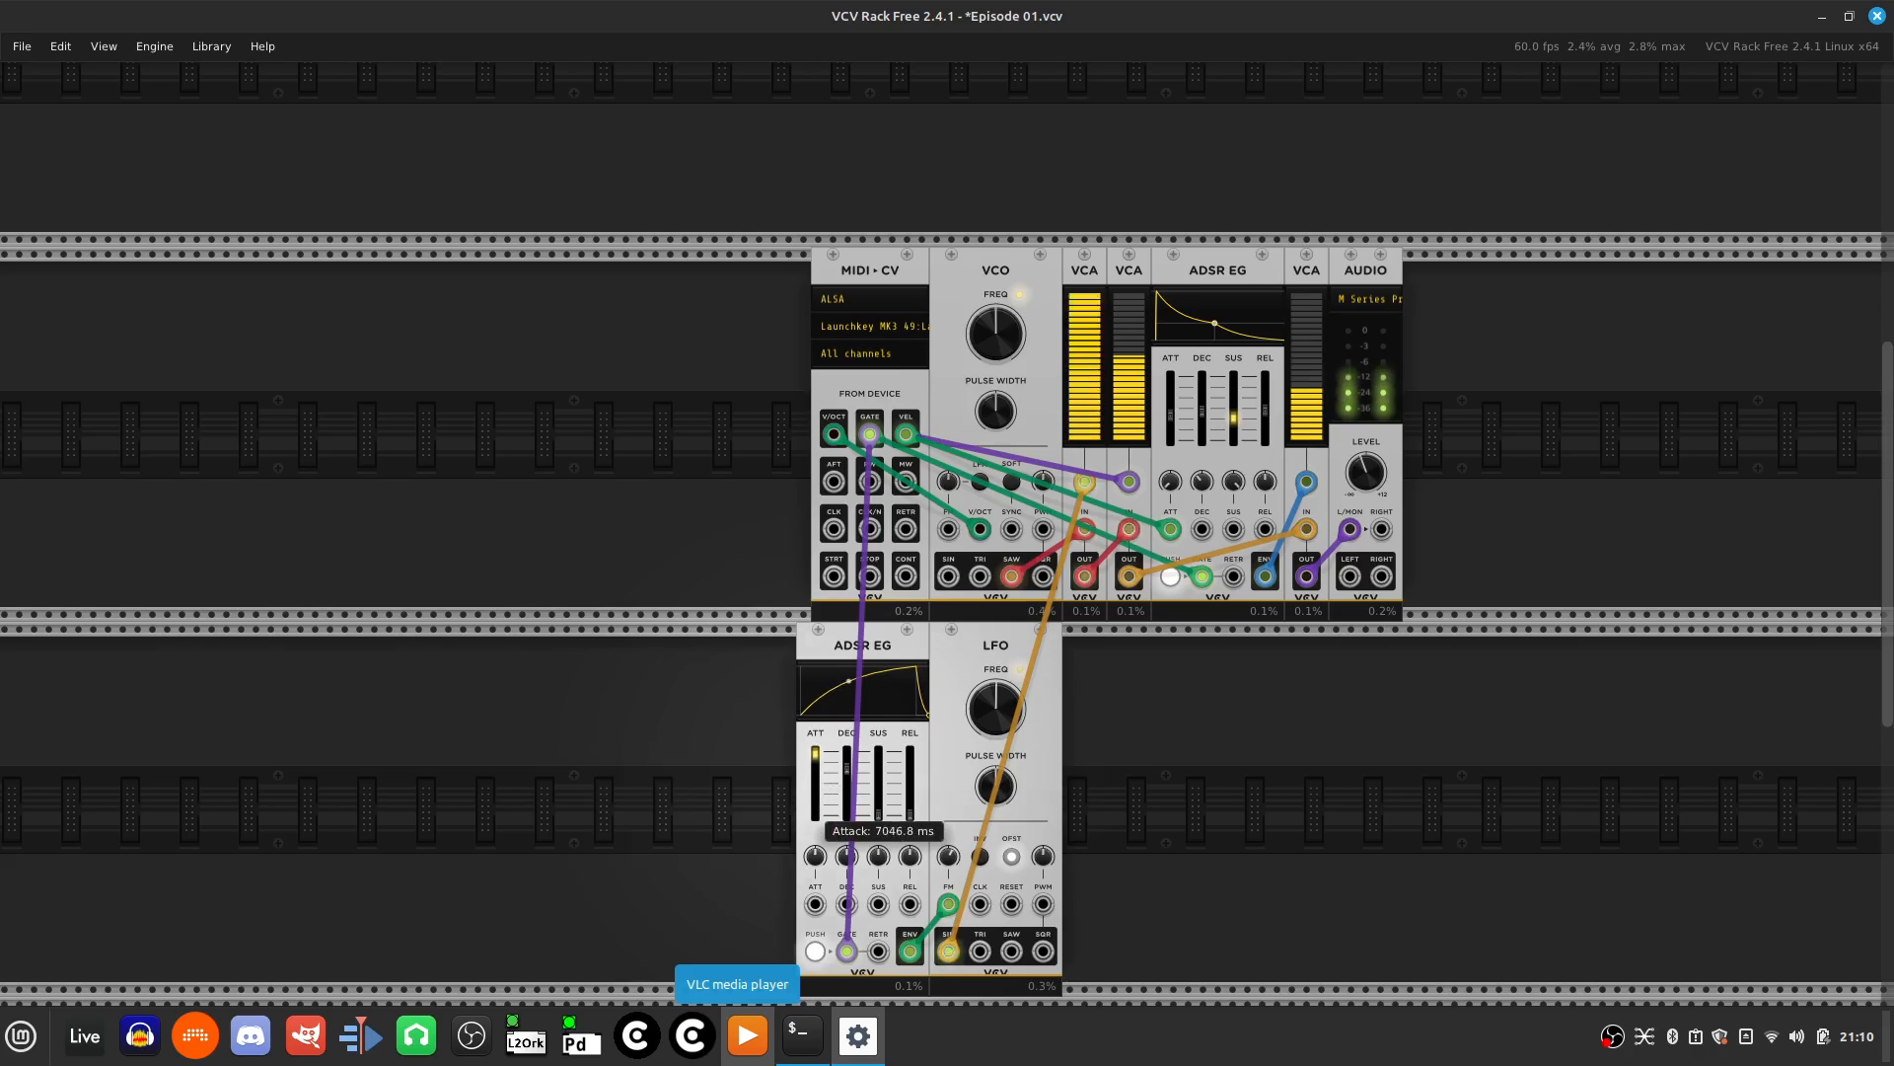
pyautogui.moveTo(815, 755); pyautogui.dragTo(815, 759)
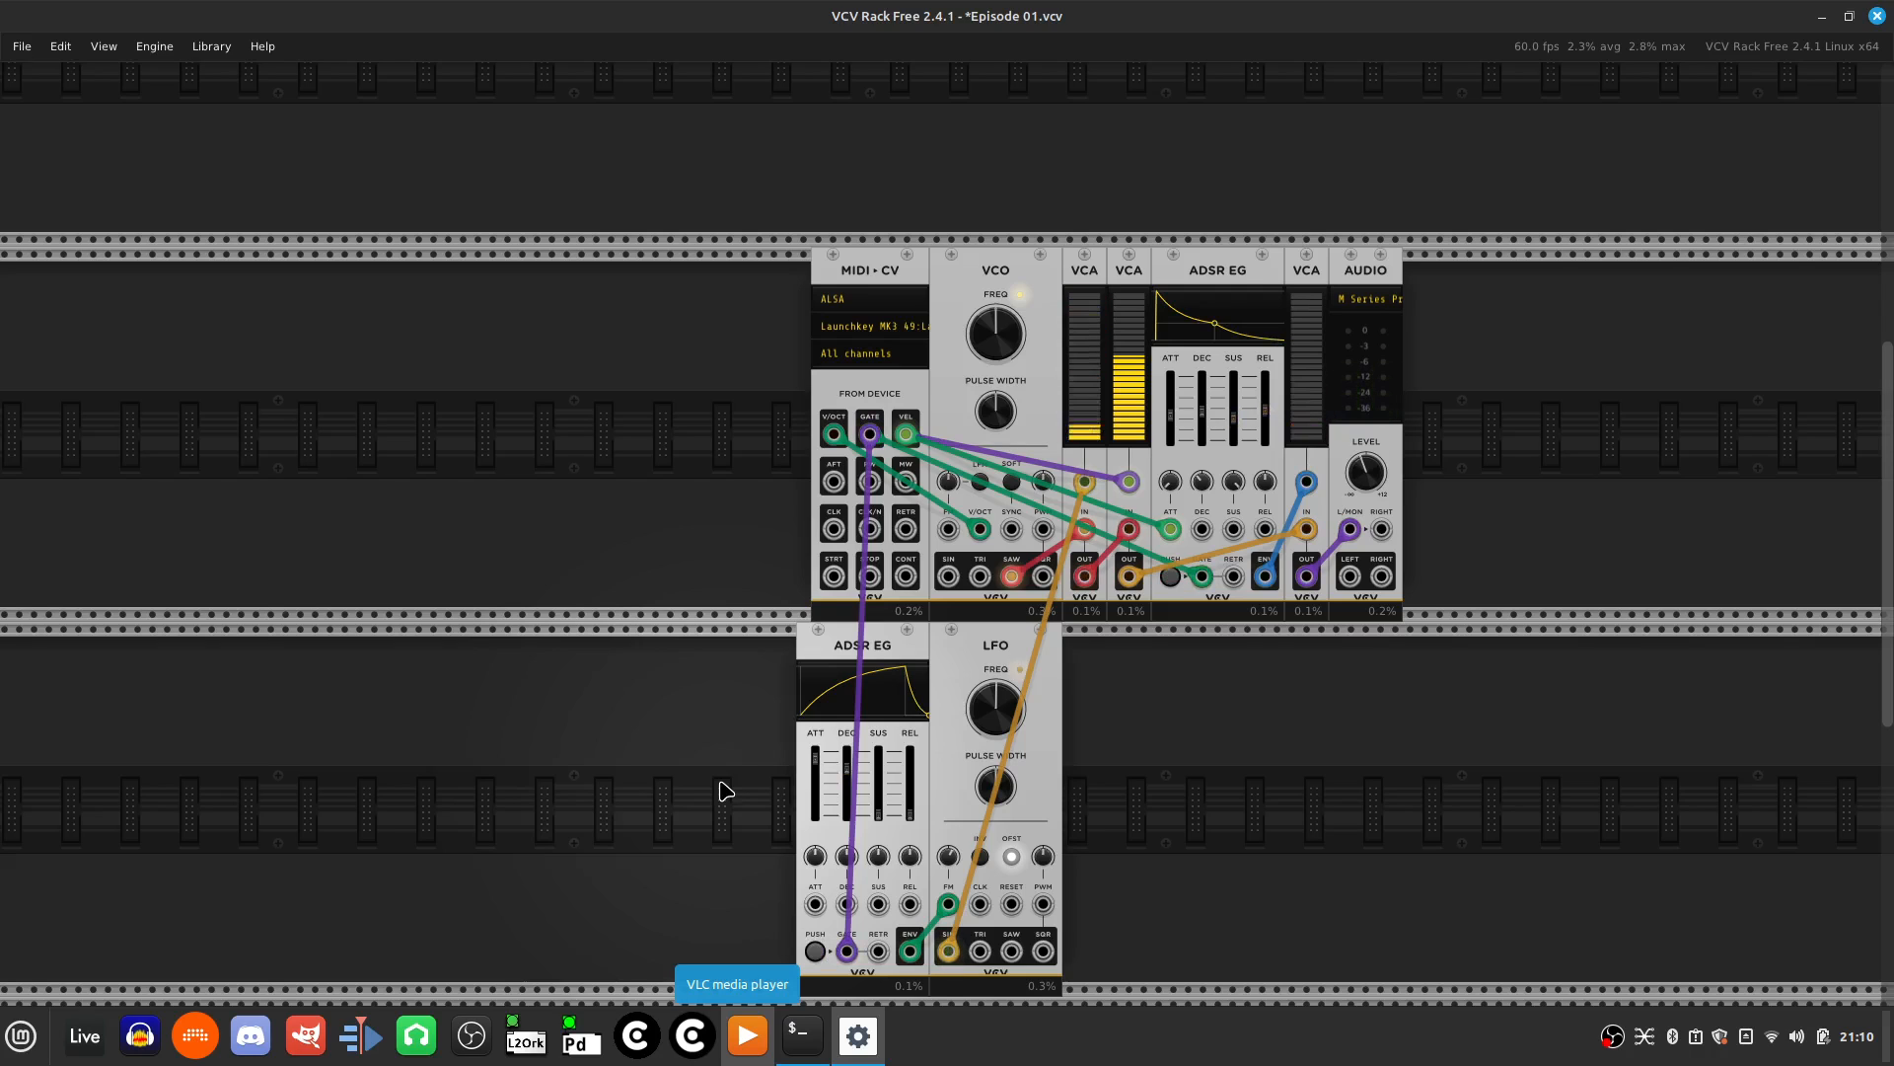
pyautogui.moveTo(815, 800)
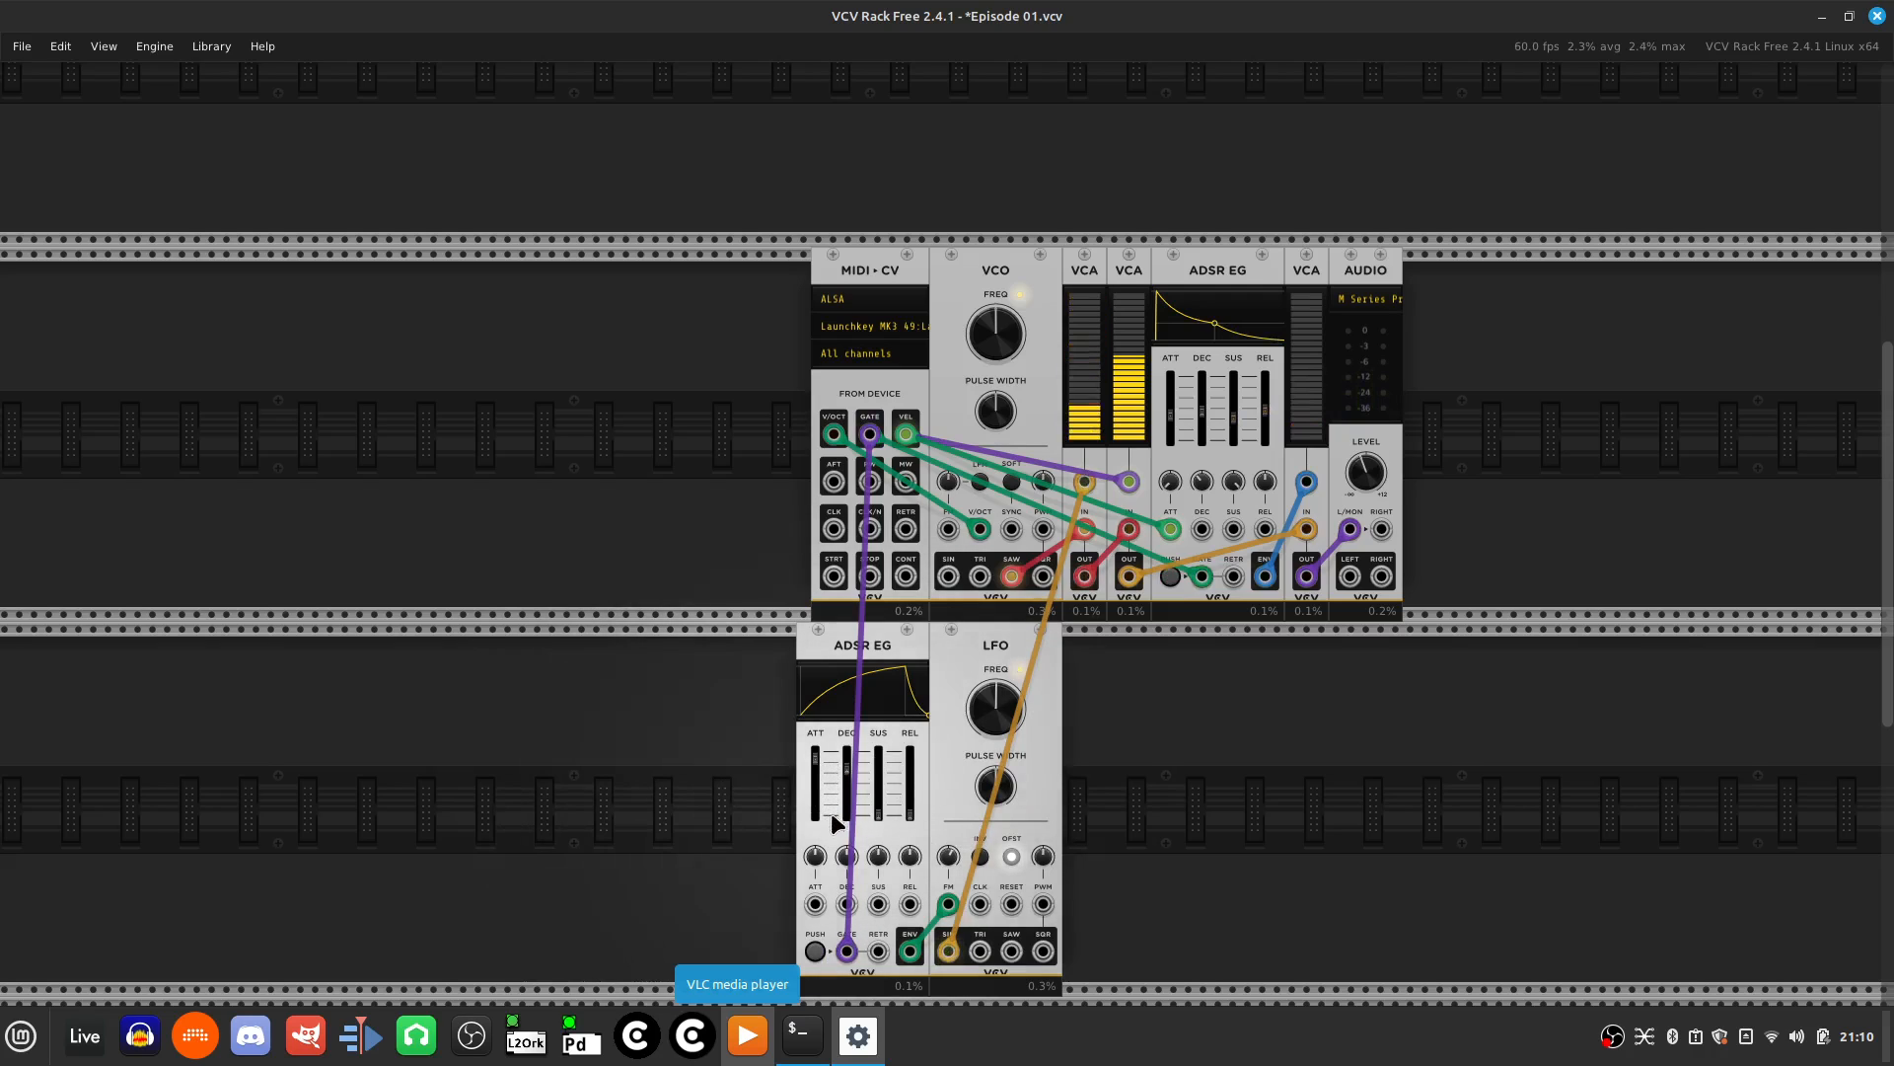
pyautogui.moveTo(809, 637); pyautogui.dragTo(818, 994)
pyautogui.scroll(-5, 789, 888)
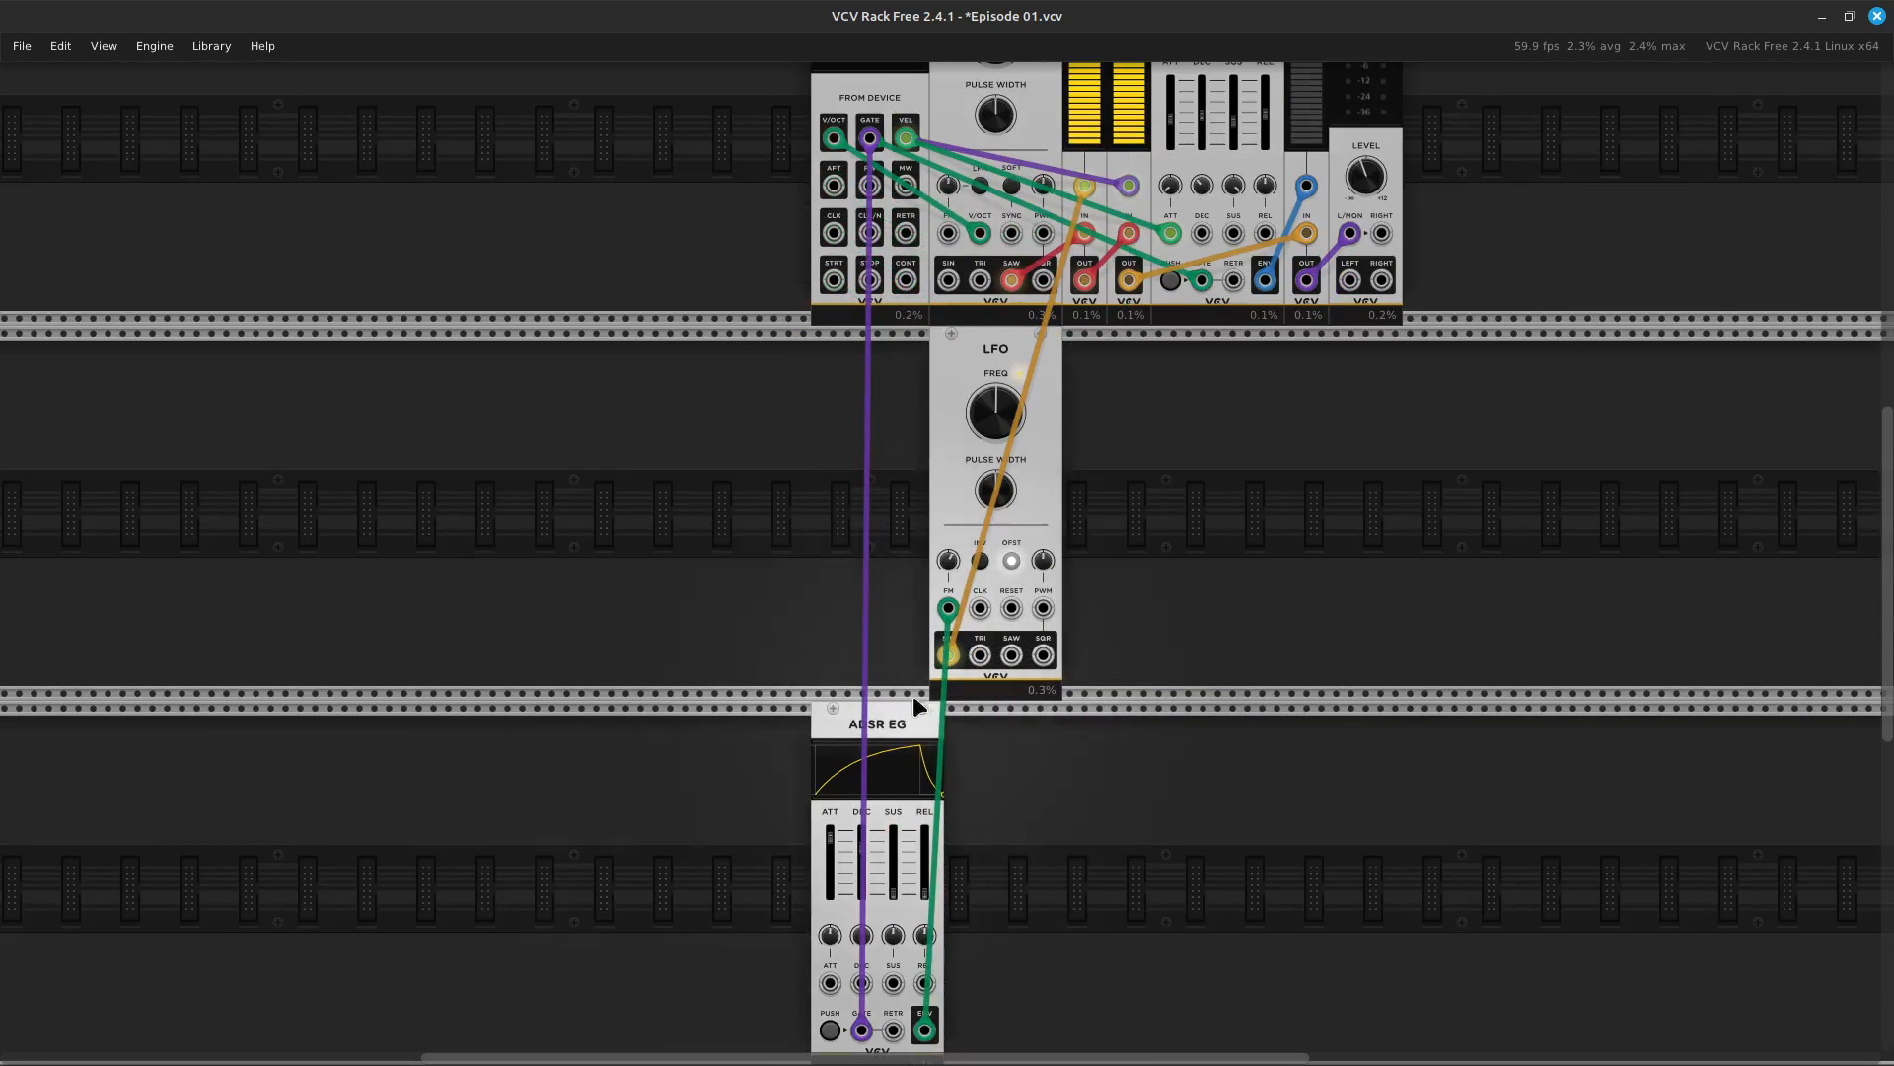
pyautogui.moveTo(898, 732); pyautogui.dragTo(868, 358)
pyautogui.moveTo(881, 642); pyautogui.dragTo(889, 644)
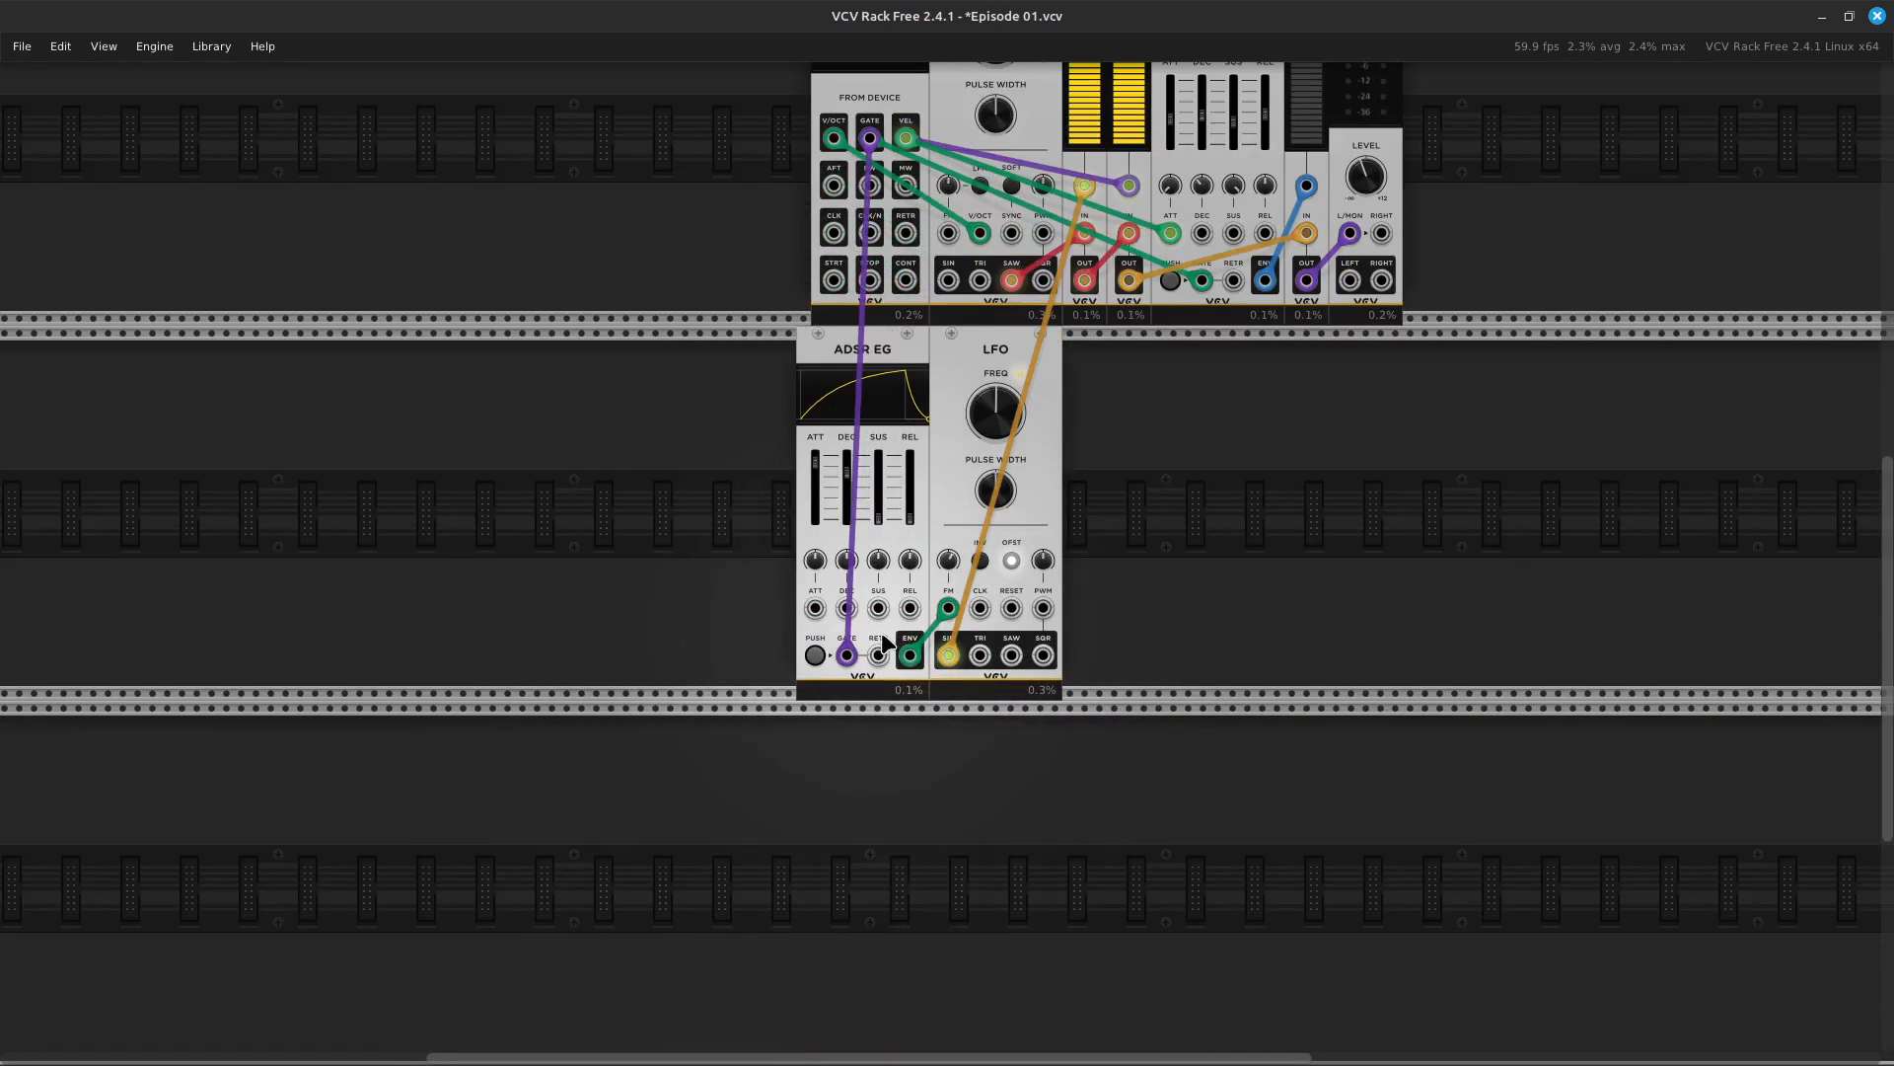
# Shorten the lower ADSR EG's attack time somewhat
pyautogui.moveTo(809, 473)
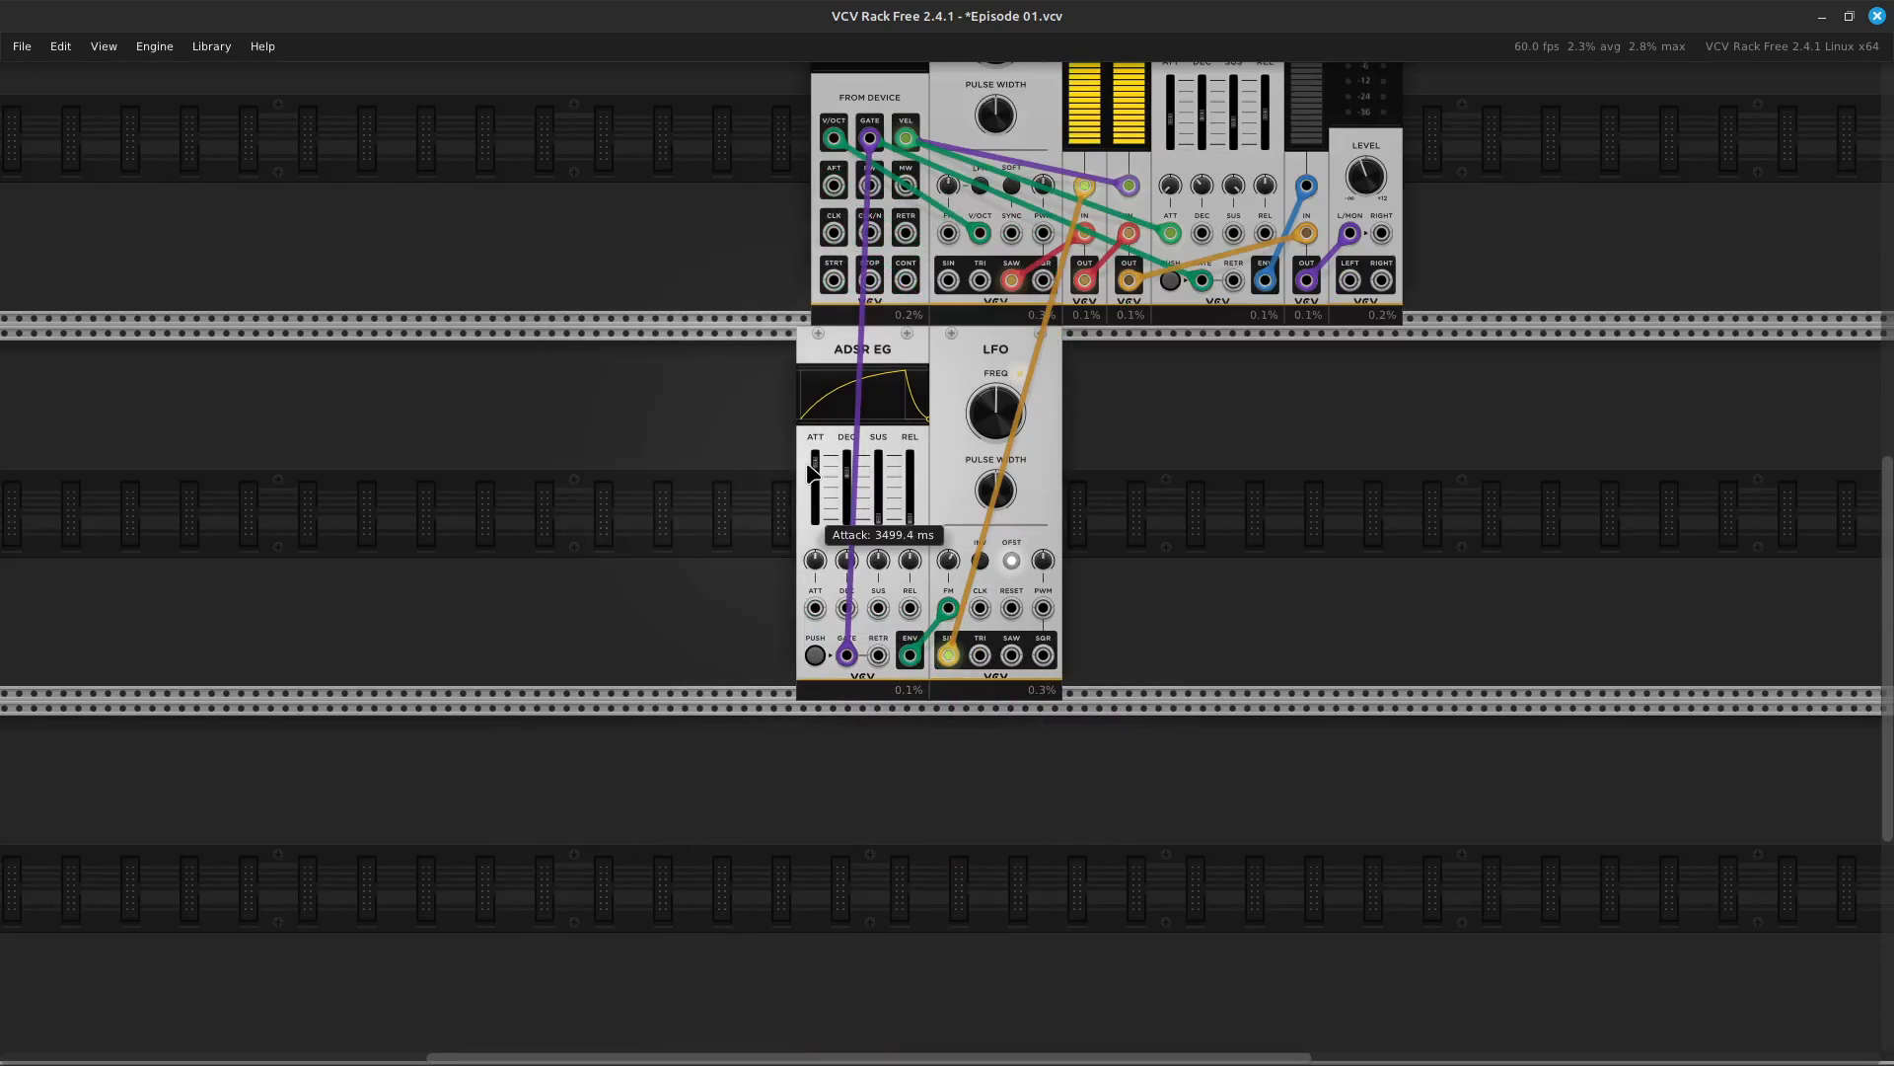
pyautogui.moveTo(809, 462); pyautogui.dragTo(807, 474)
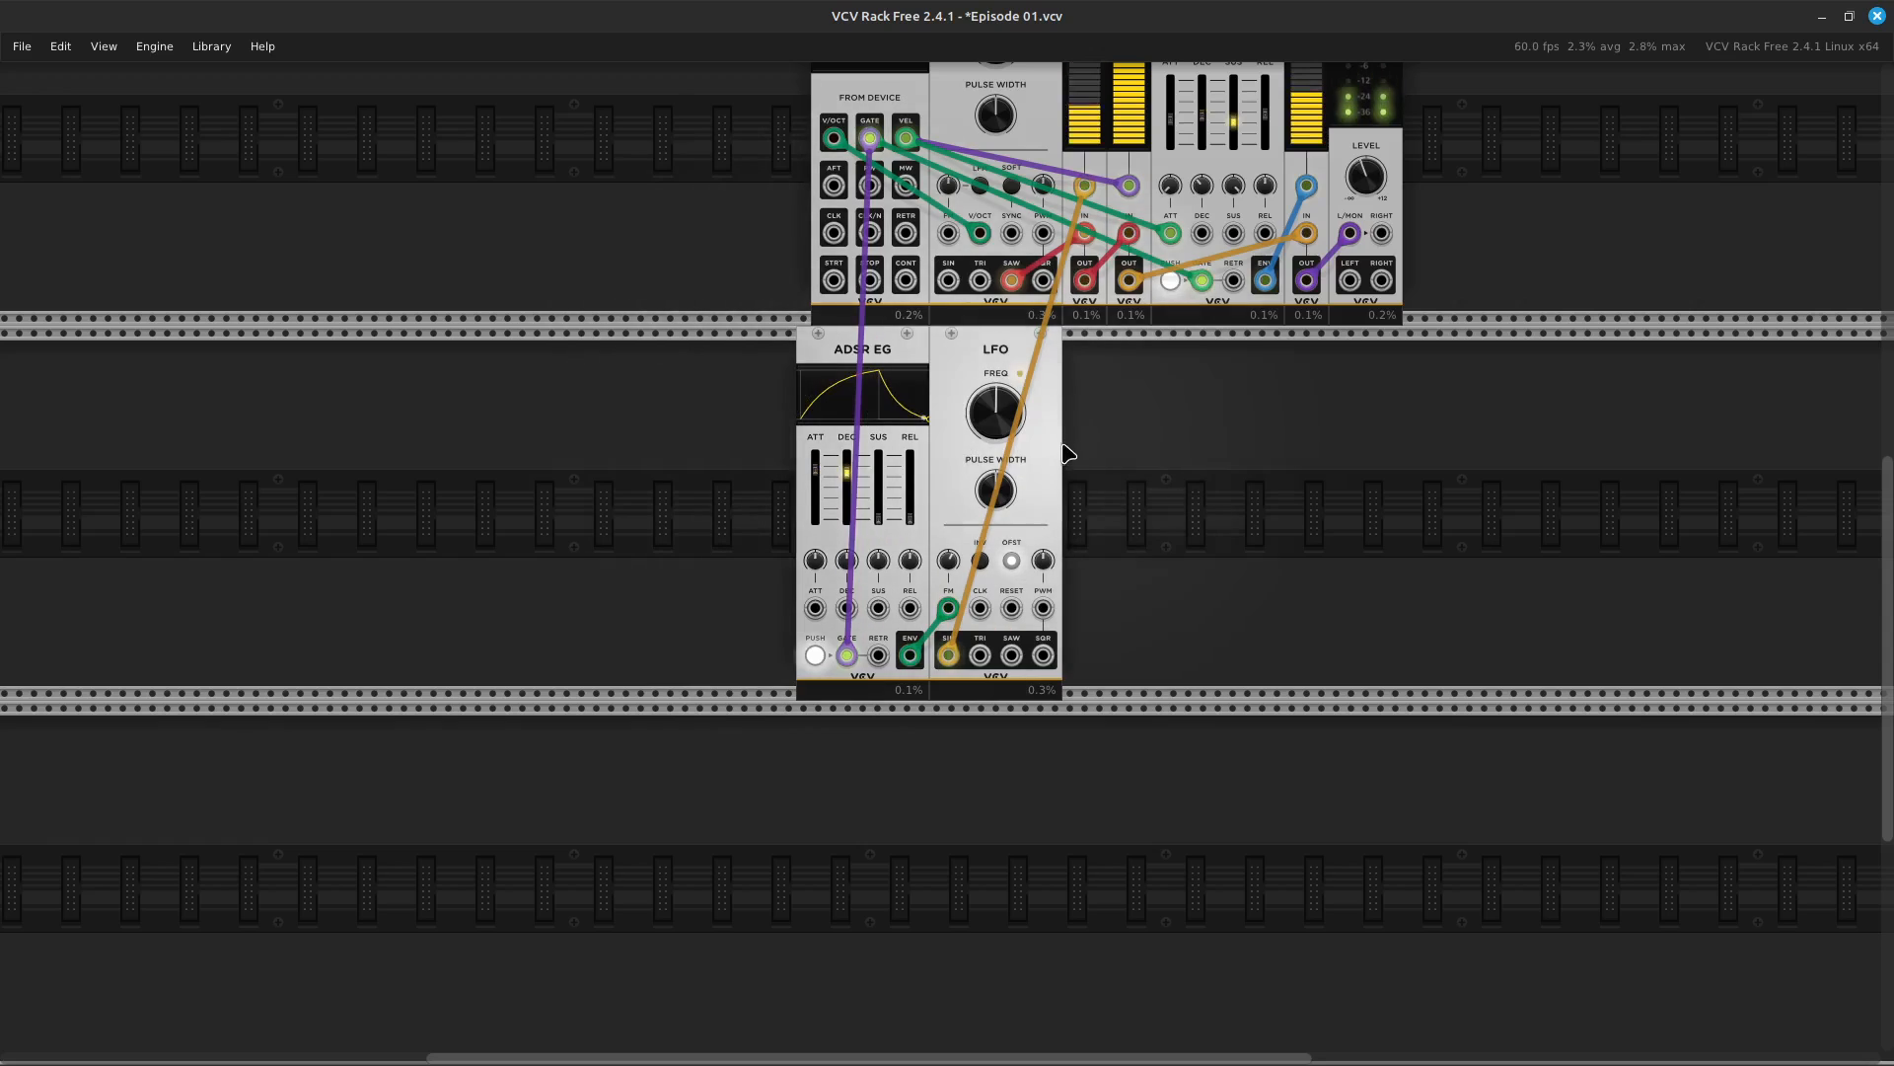
# Adjust the LFO's frequency, trying 0.4584 Hz and 0.9016 Hz before settling slightly above the knob's centre position
pyautogui.moveTo(999, 397)
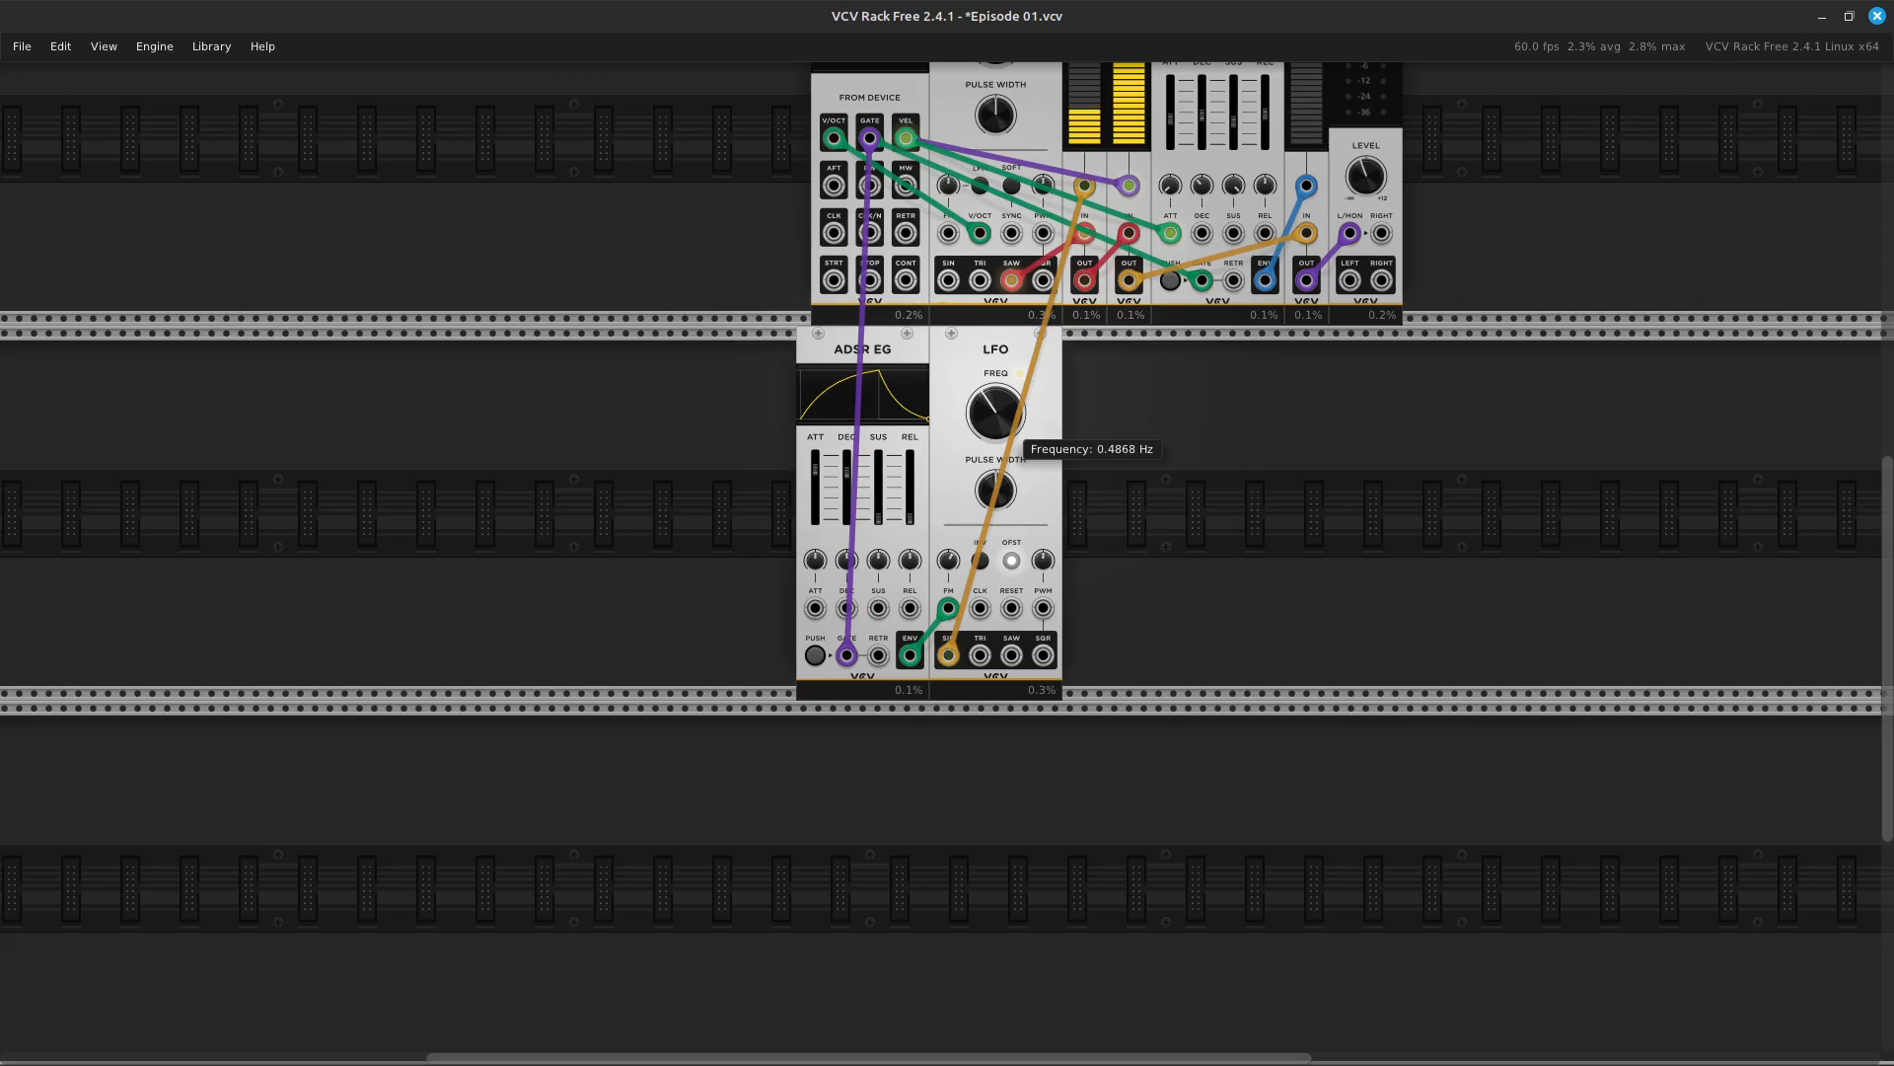
pyautogui.moveTo(996, 412); pyautogui.dragTo(995, 415)
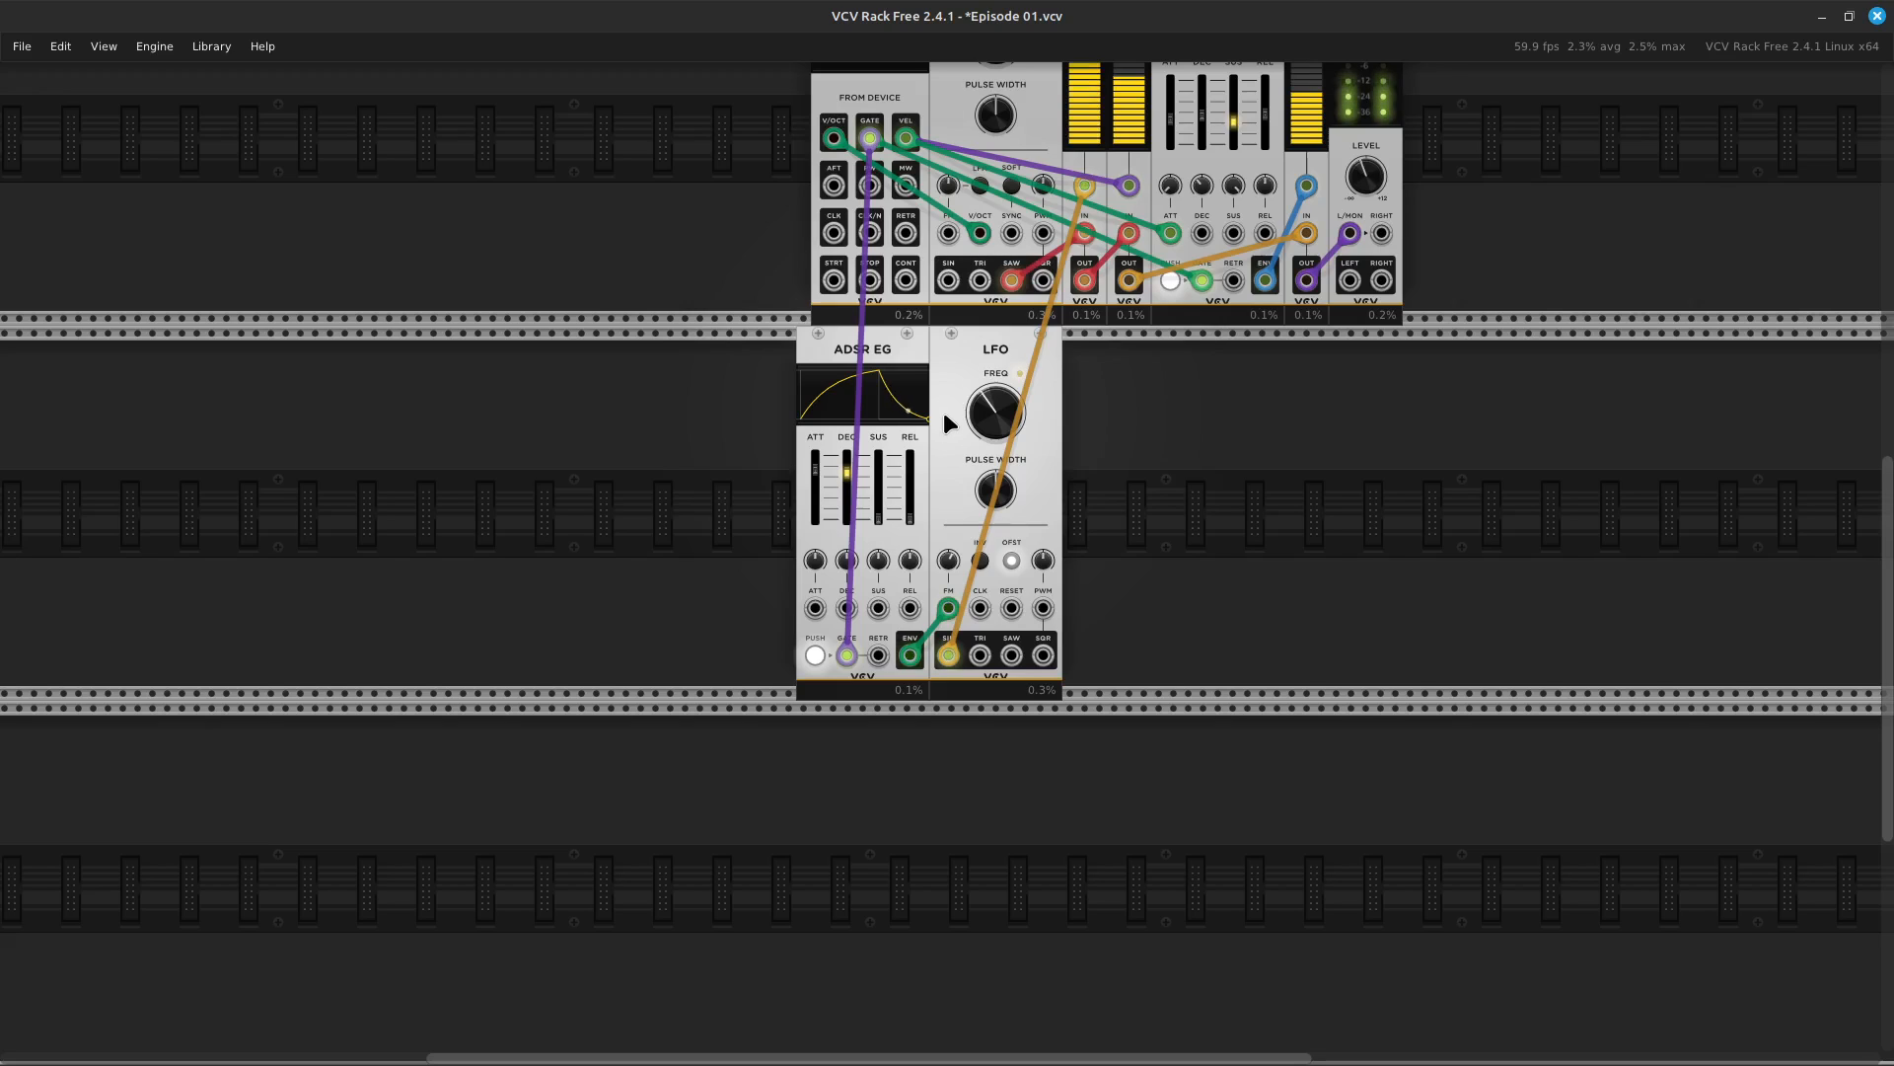
pyautogui.moveTo(985, 432)
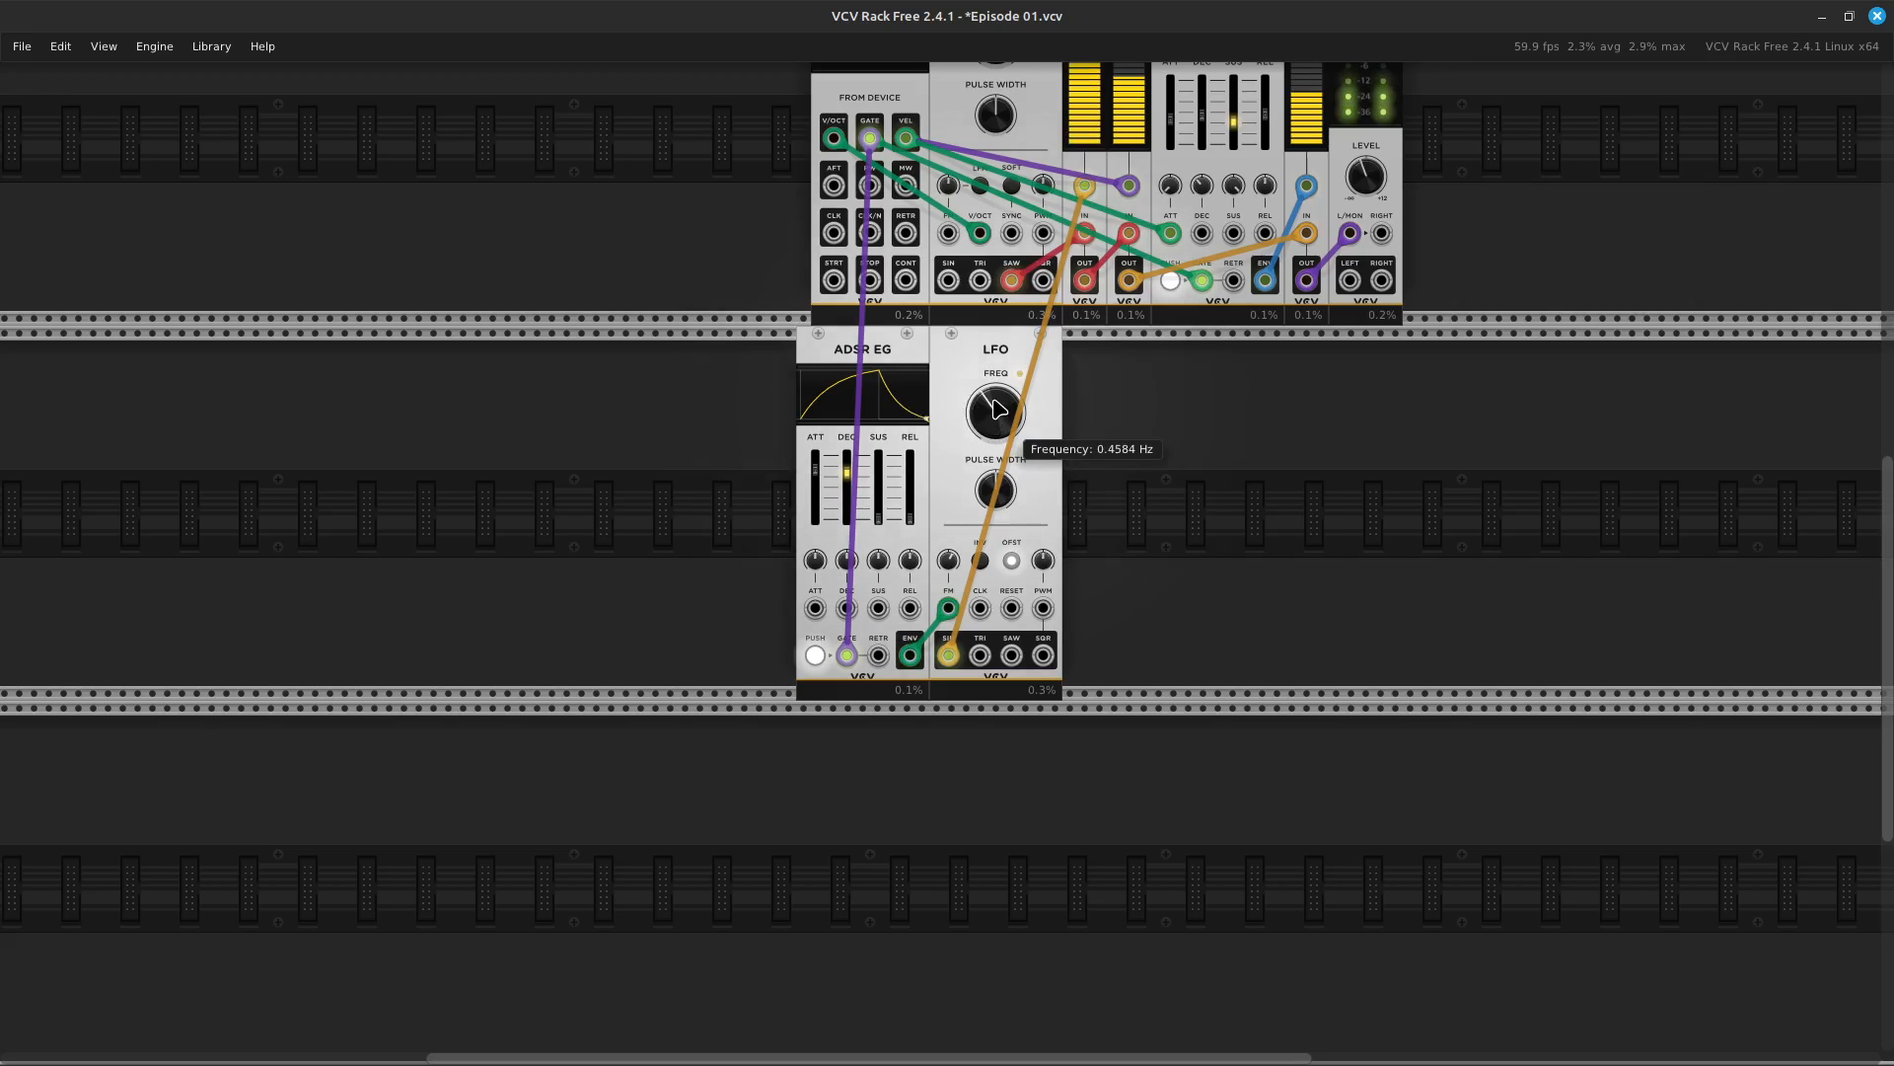
pyautogui.moveTo(986, 432); pyautogui.dragTo(996, 414)
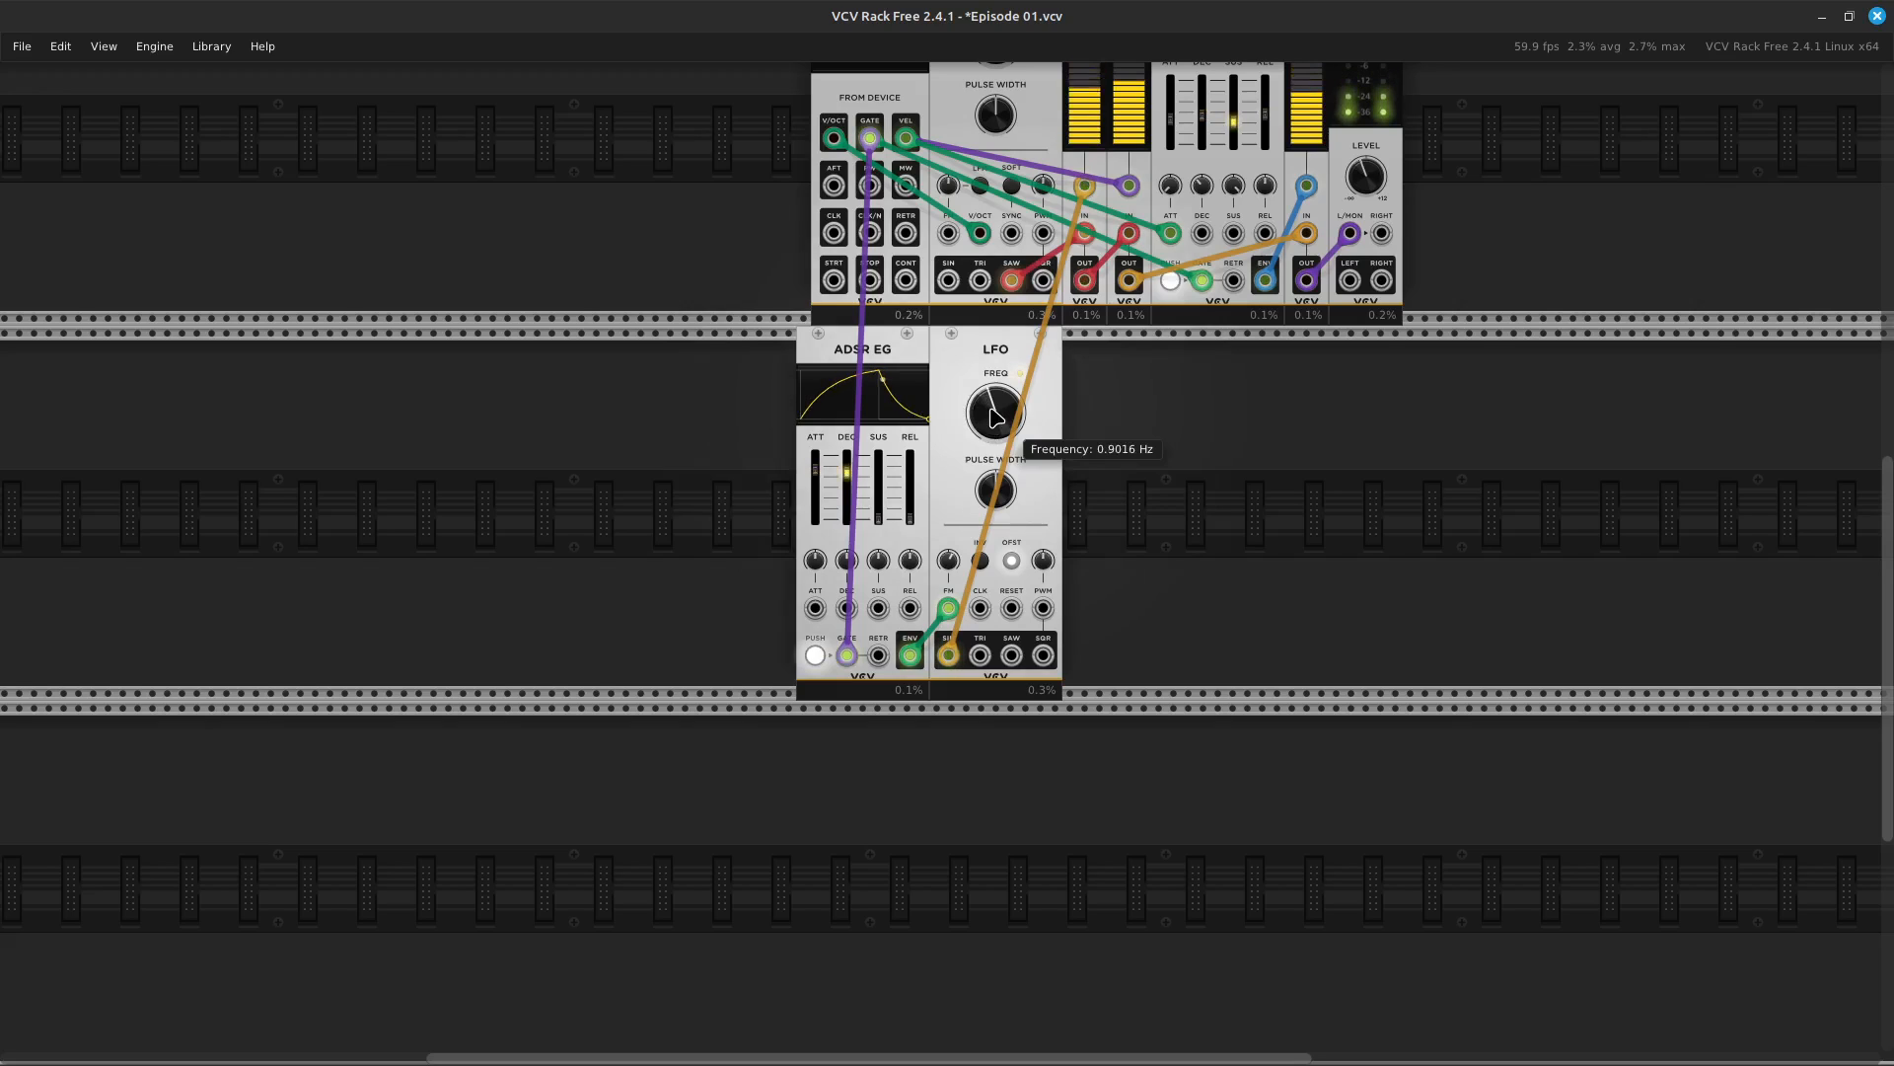
pyautogui.moveTo(997, 417); pyautogui.dragTo(985, 423)
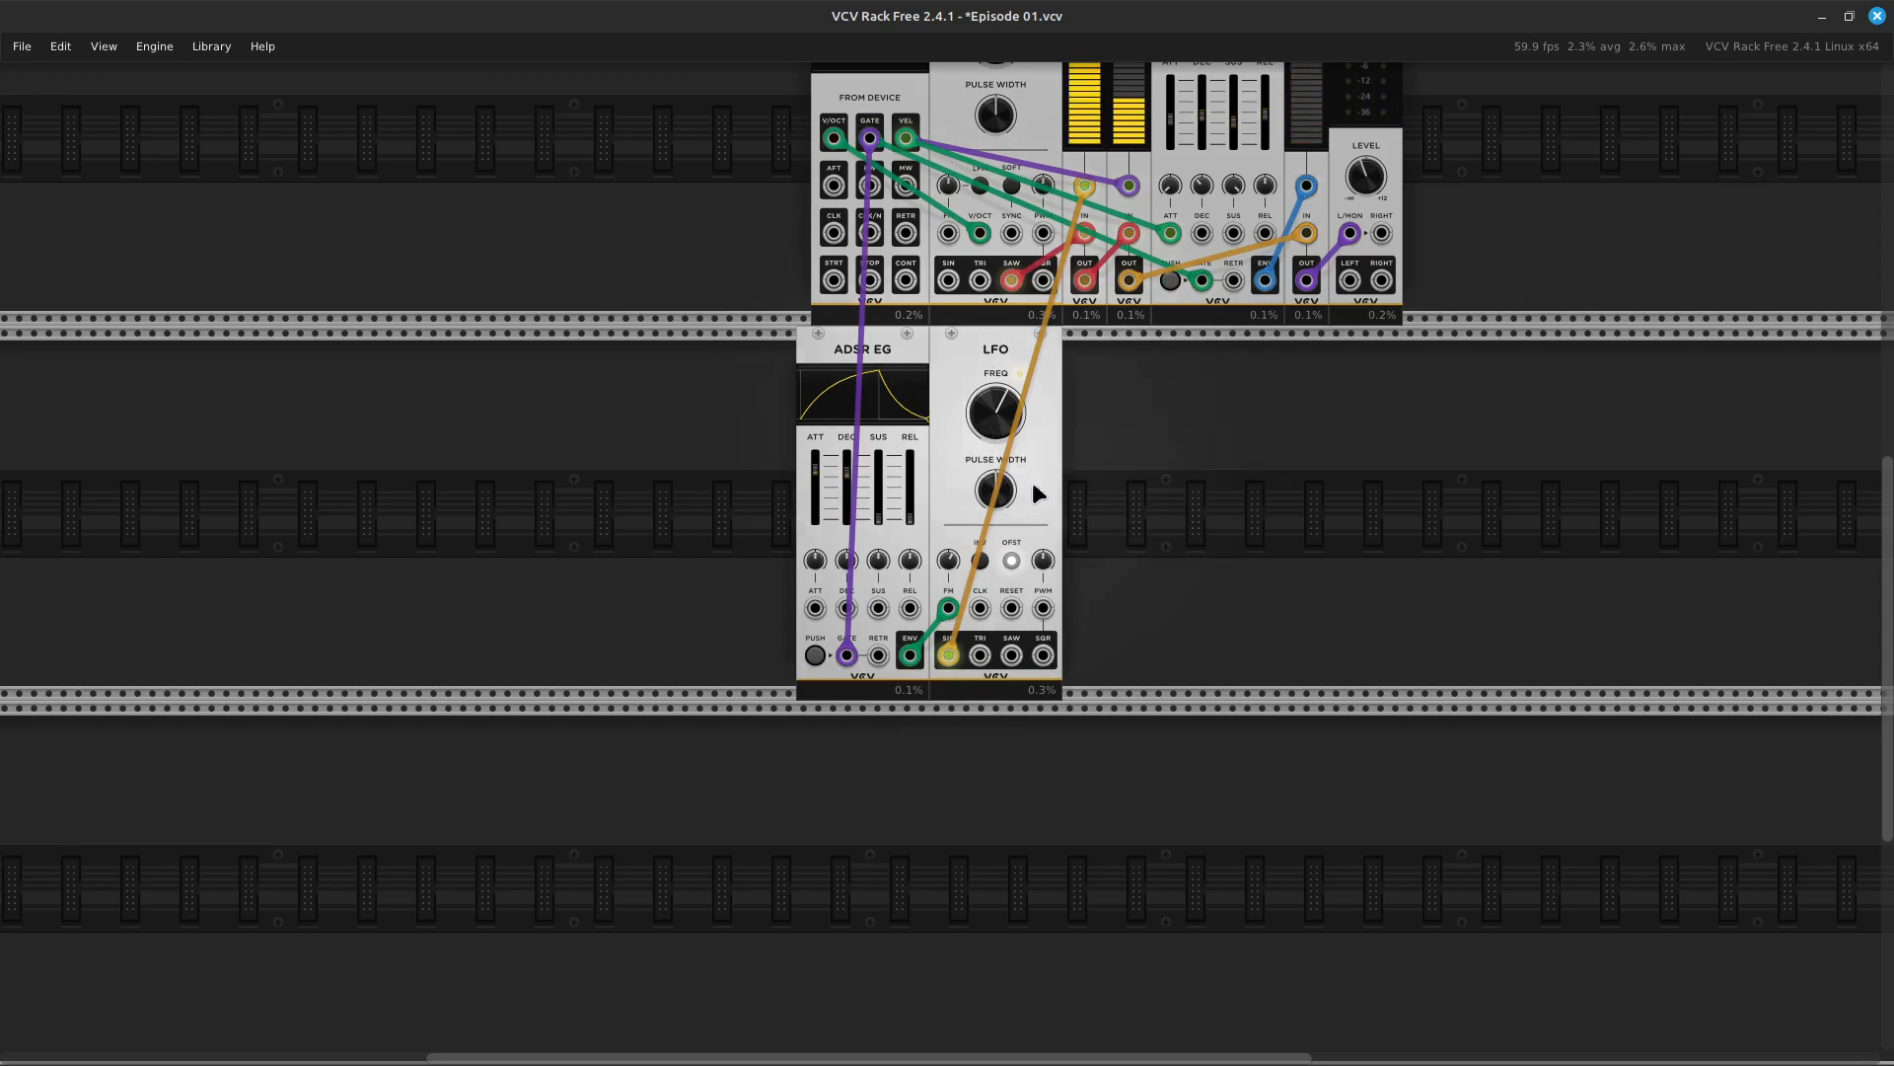
# Search the module library for "lfo" and add a second VCV LFO directly right of the existing one
pyautogui.scroll(5, 1214, 614)
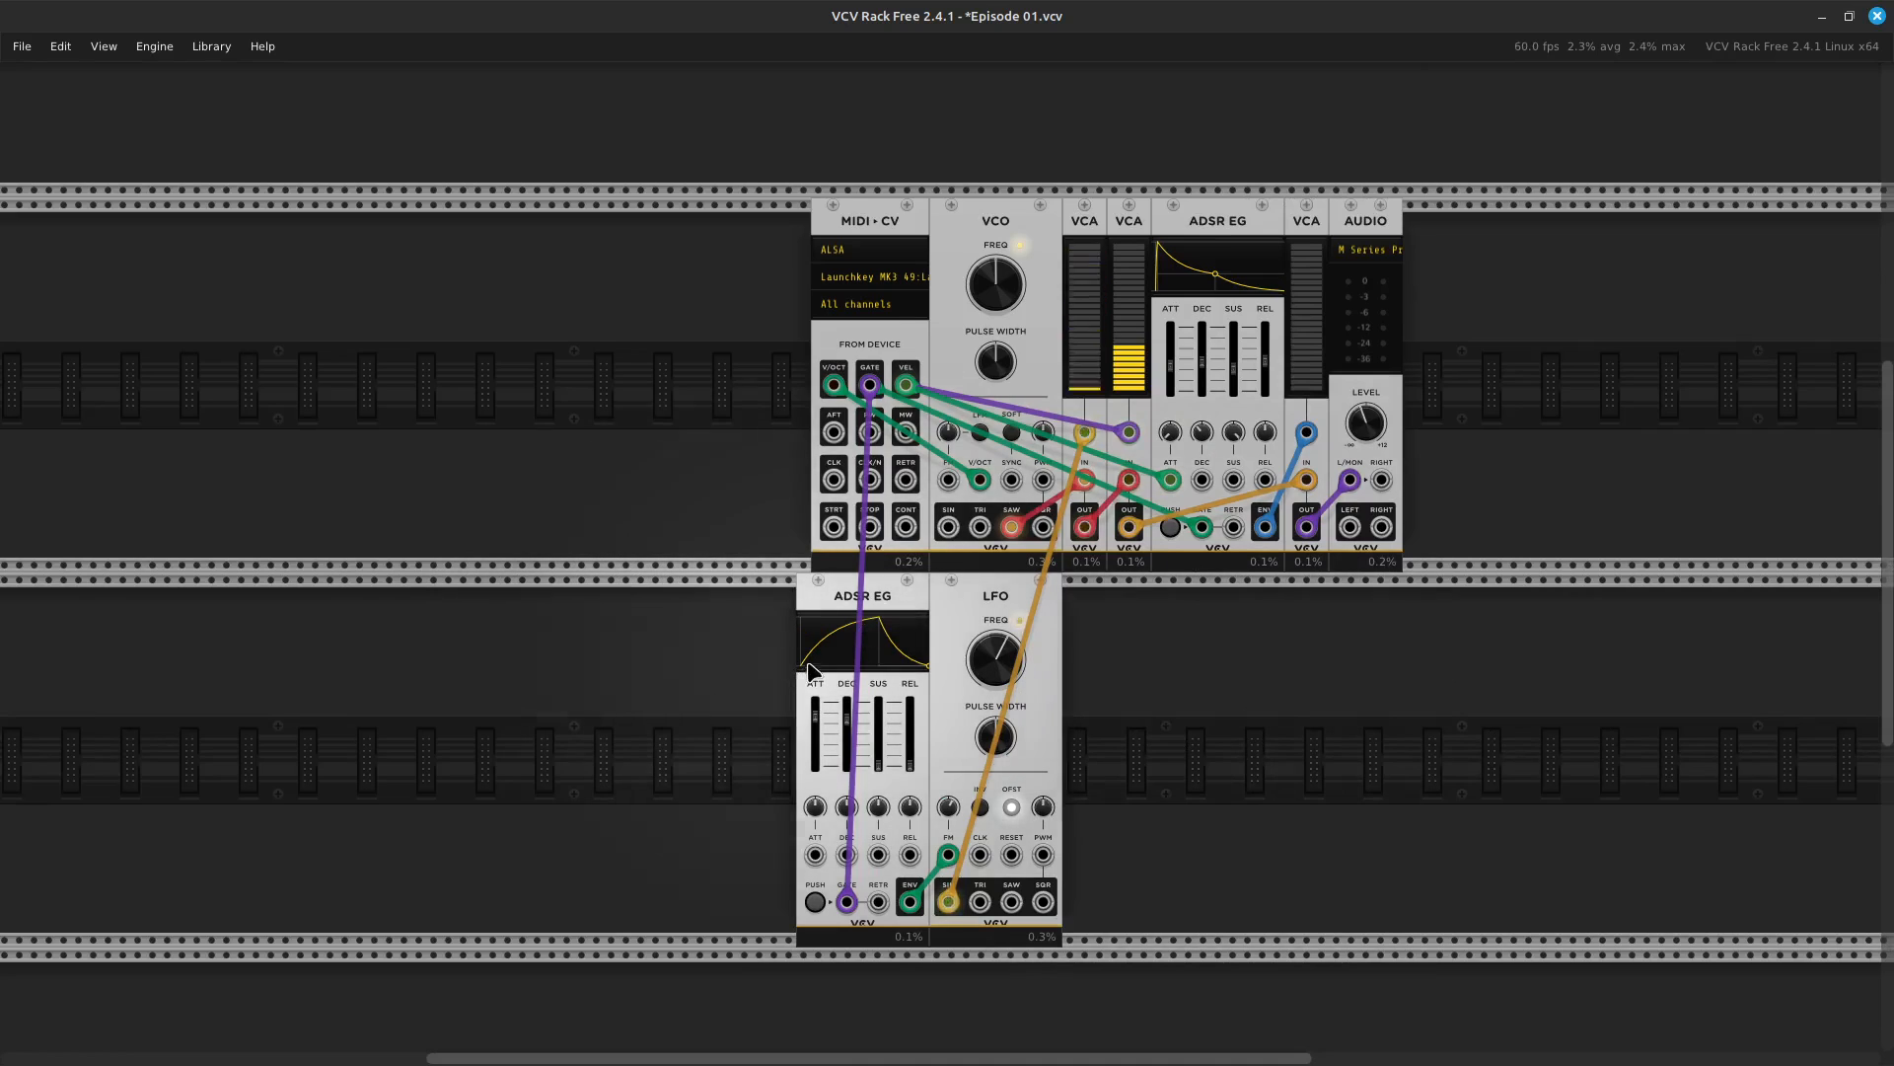
pyautogui.moveTo(1005, 680)
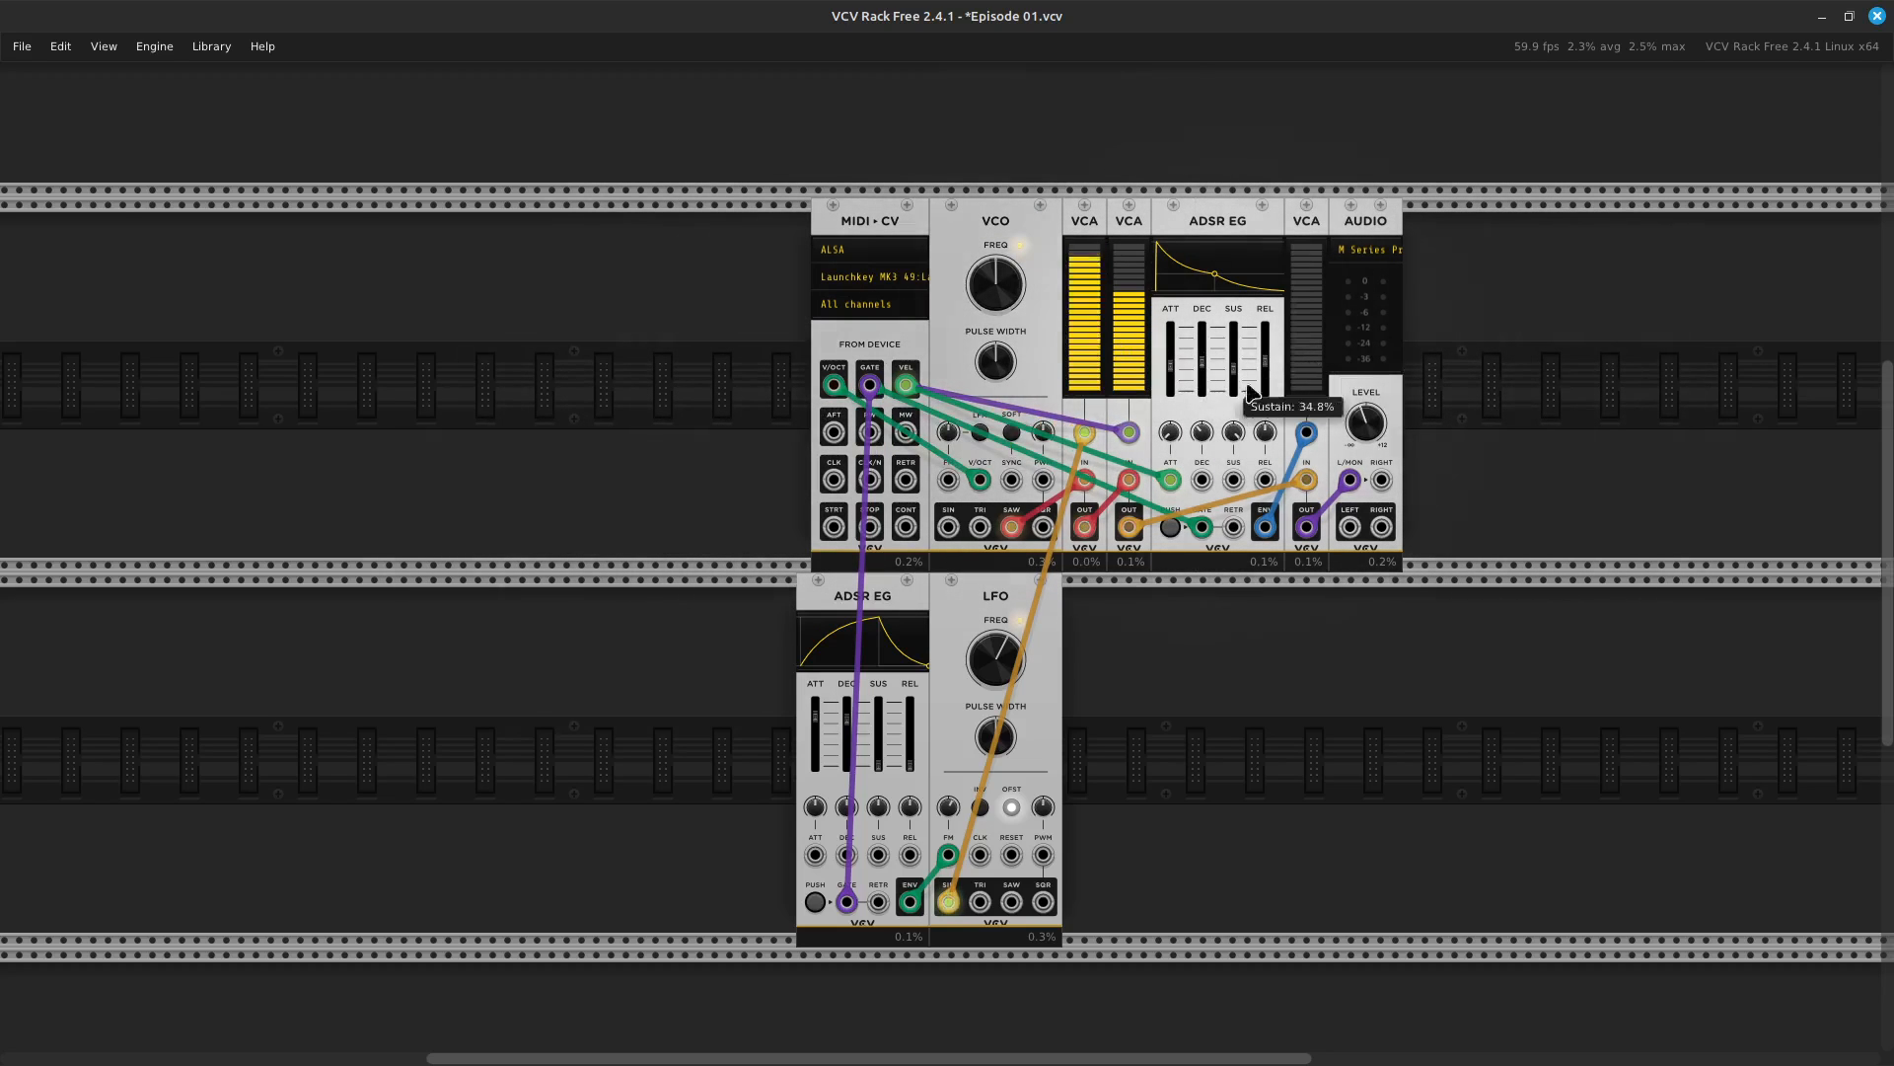
pyautogui.moveTo(1172, 397)
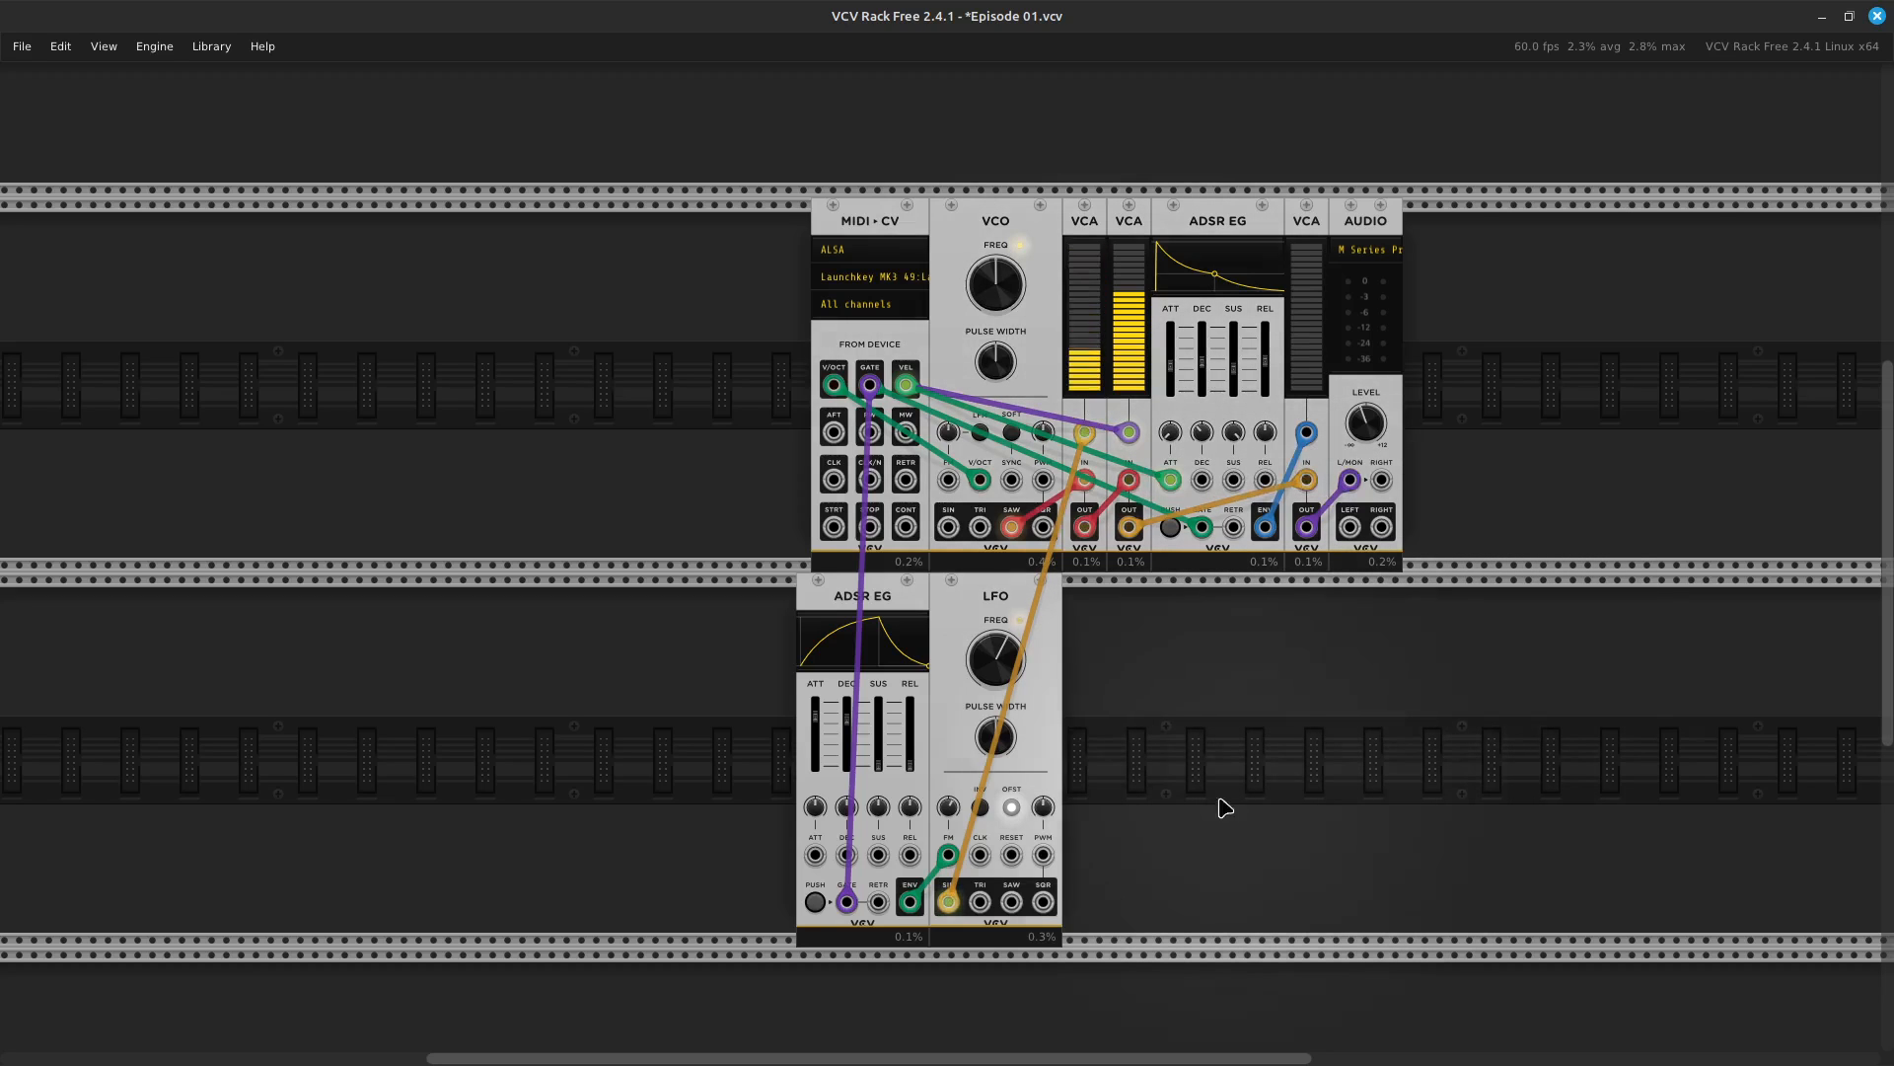
pyautogui.rightClick(1157, 693)
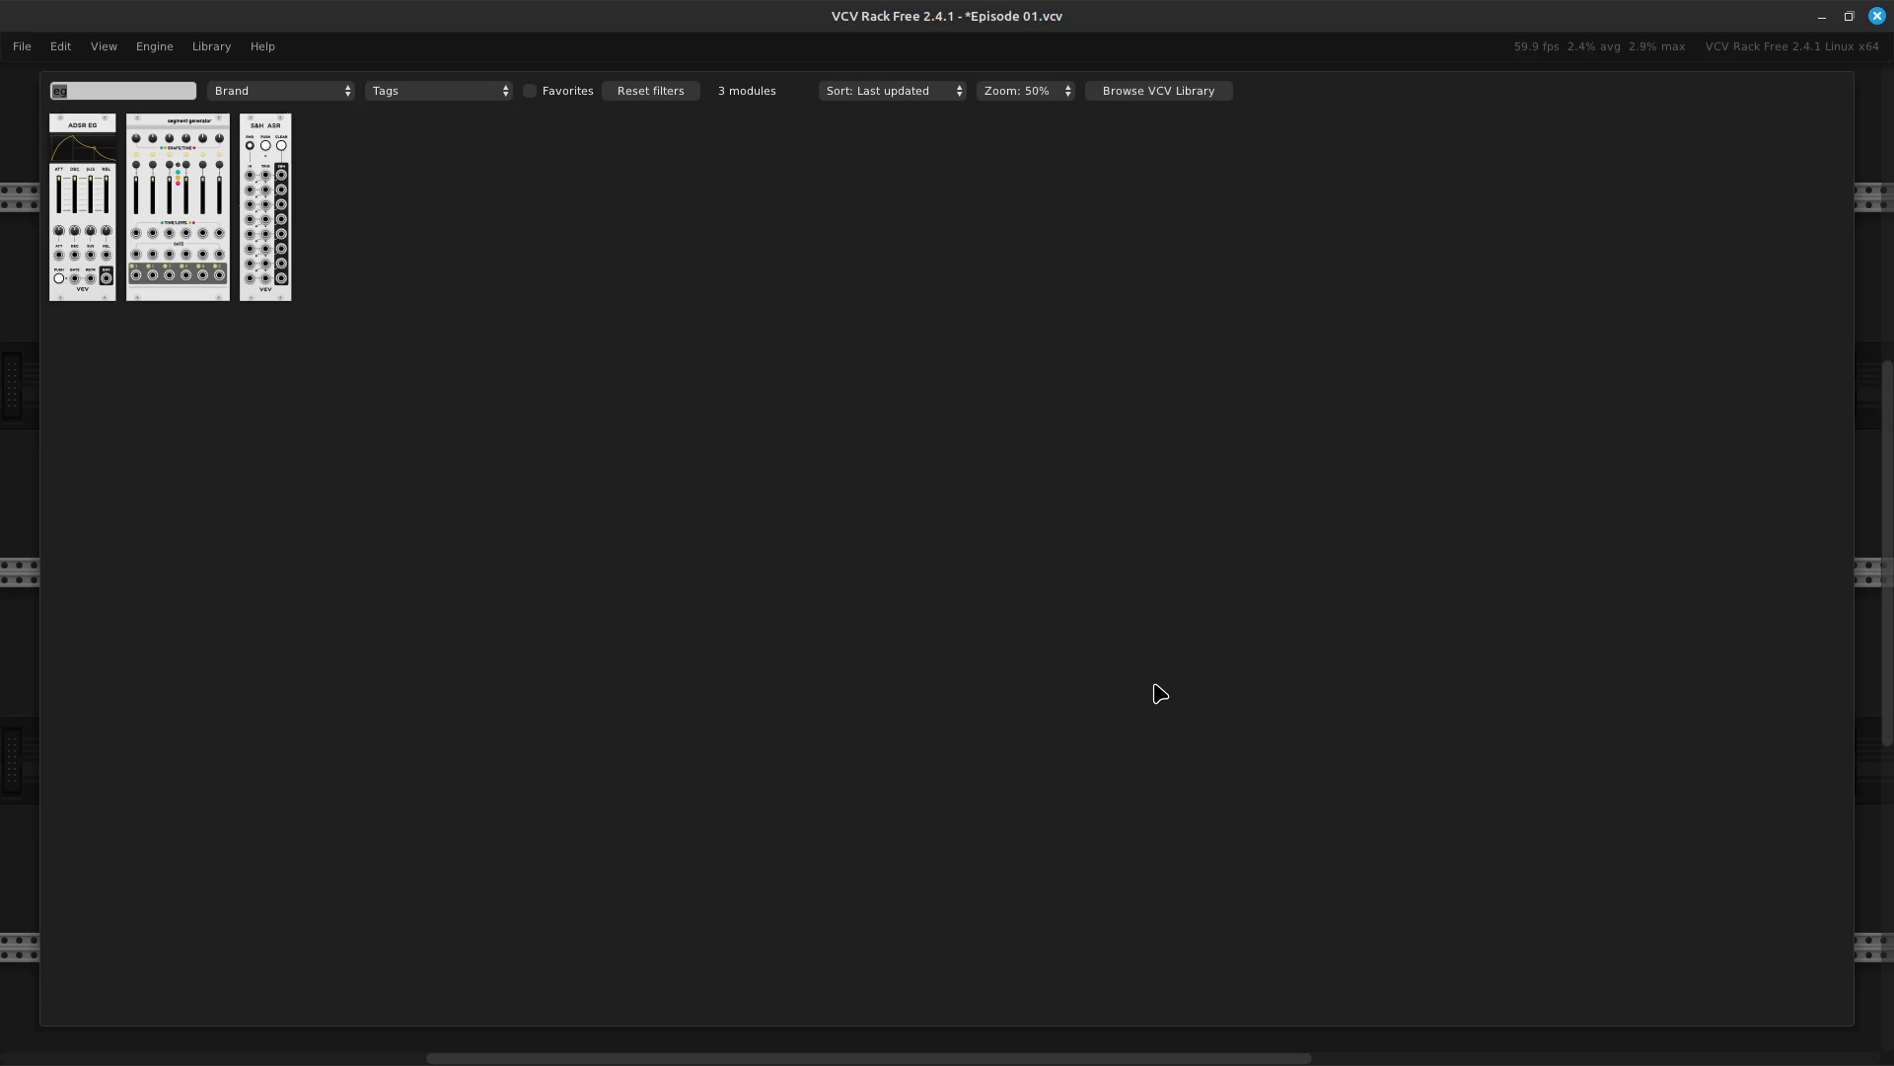
pyautogui.press('BackSpace')
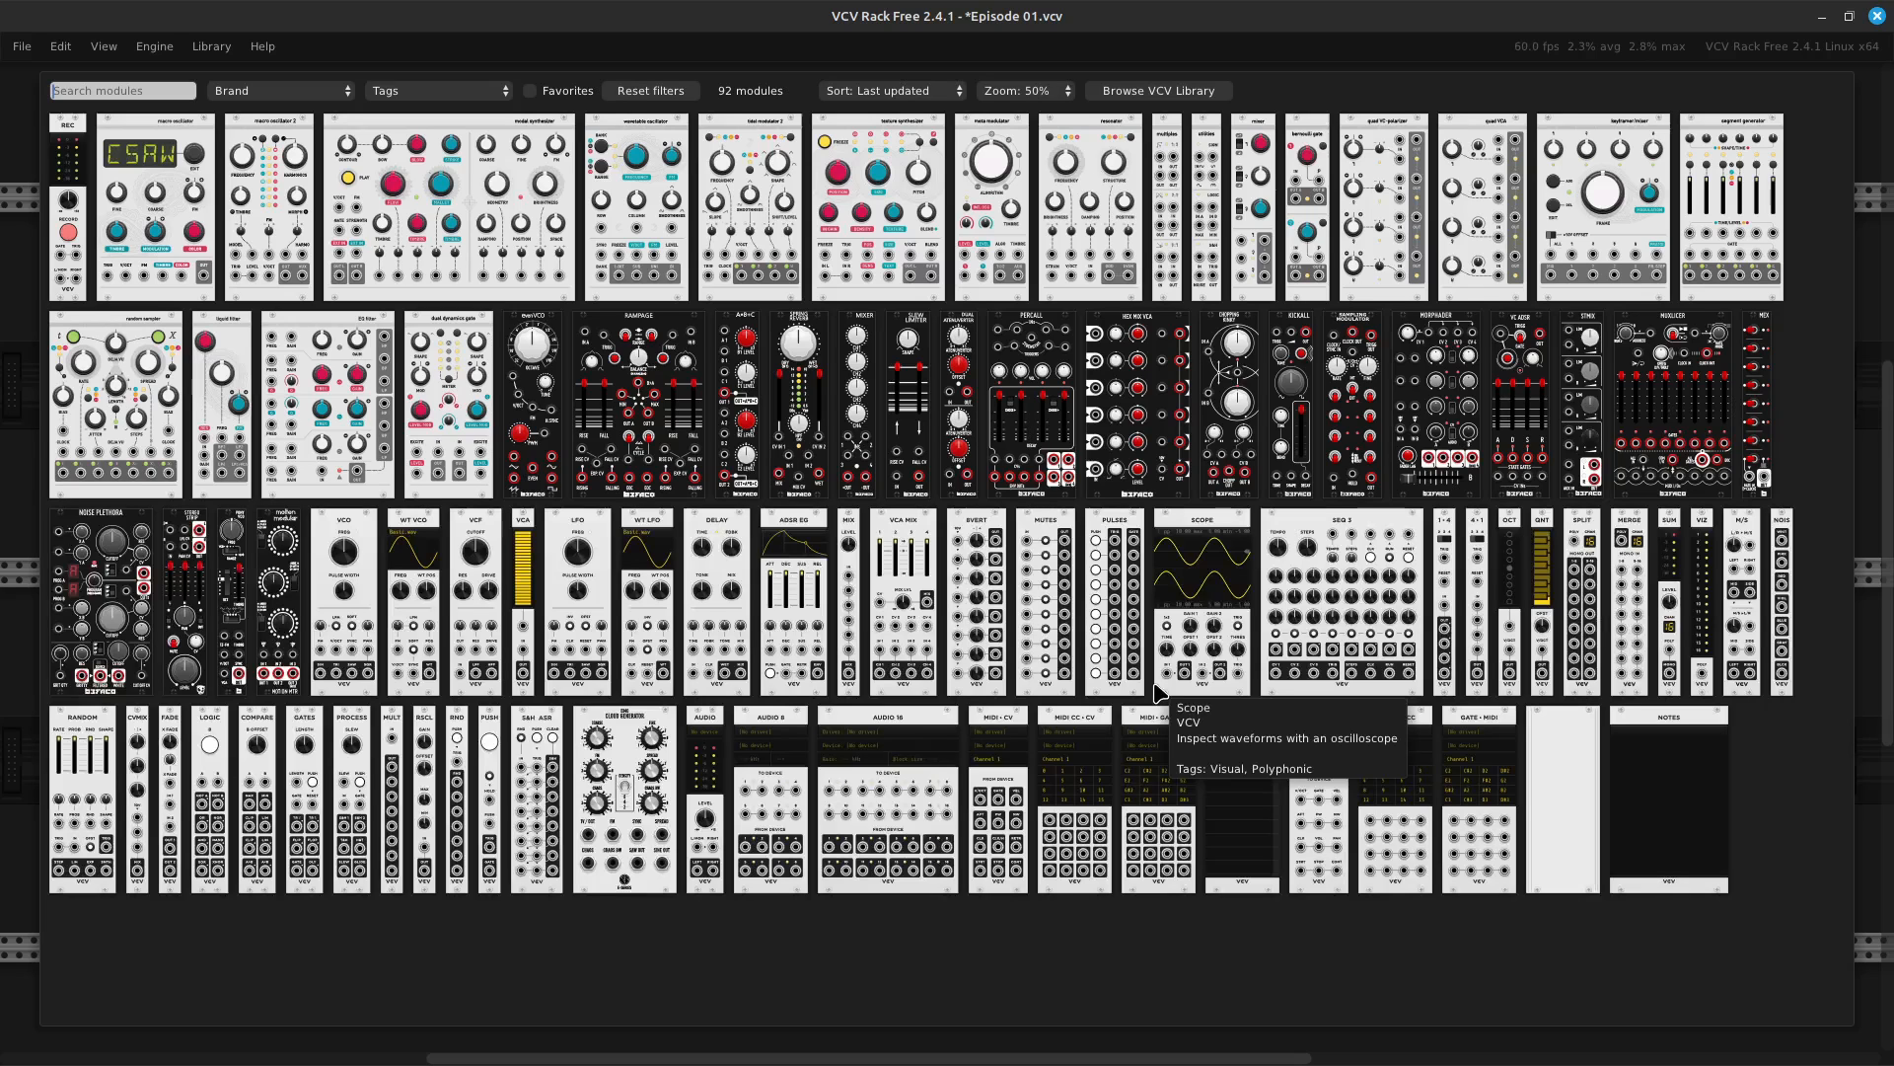
pyautogui.write('lfo')
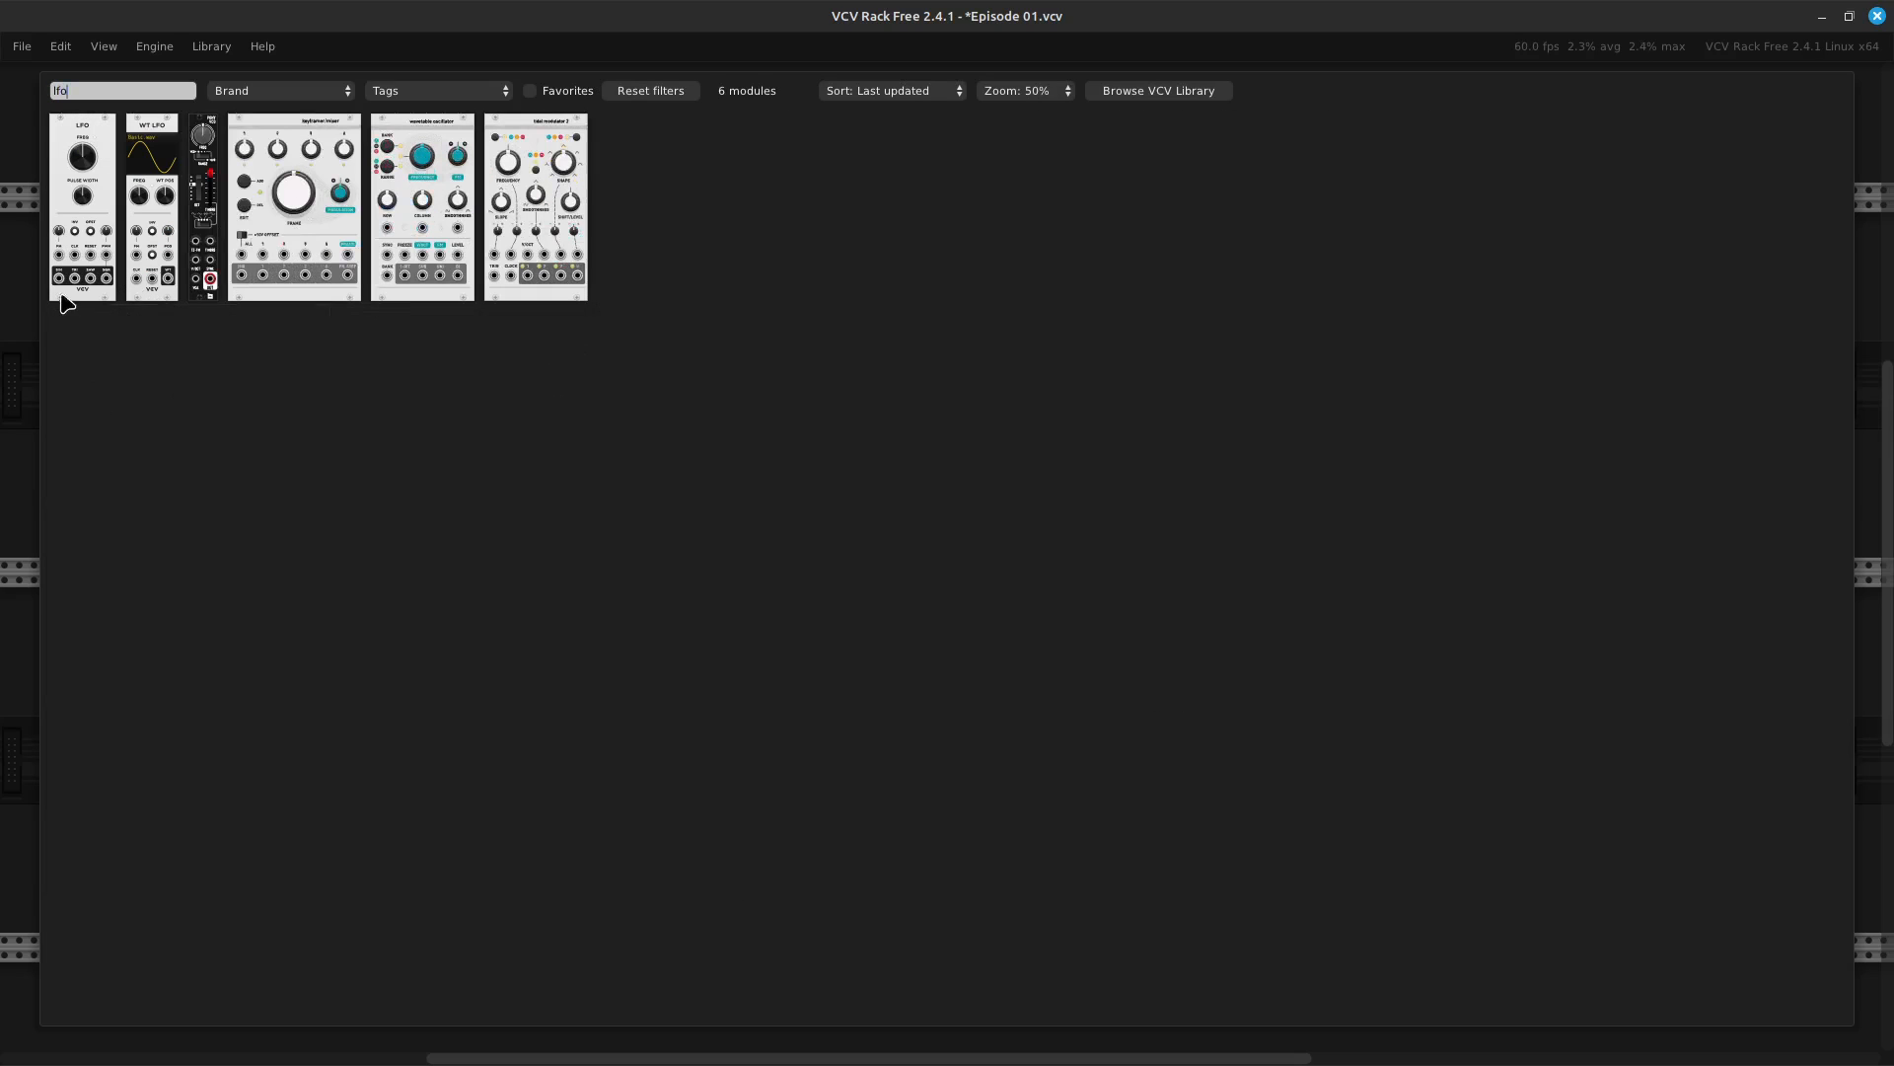
pyautogui.click(74, 249)
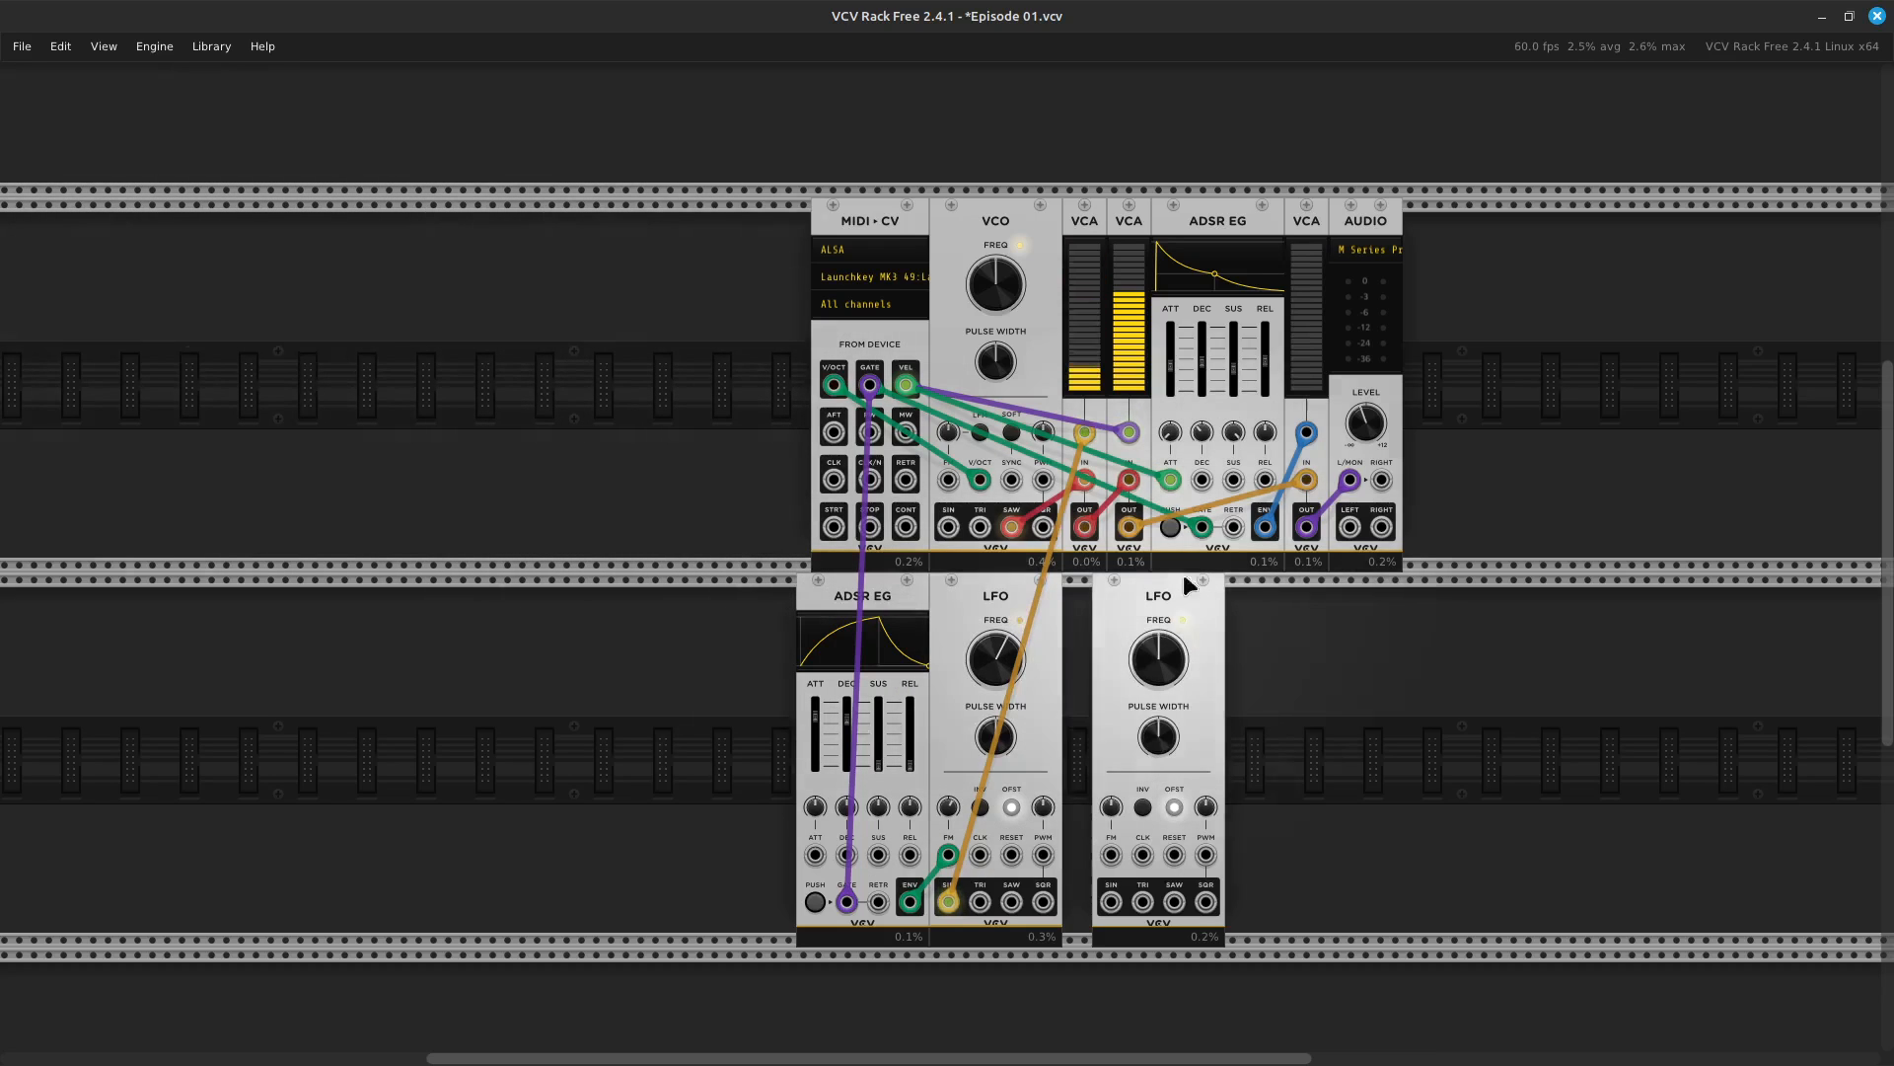
pyautogui.moveTo(1163, 583); pyautogui.dragTo(1134, 584)
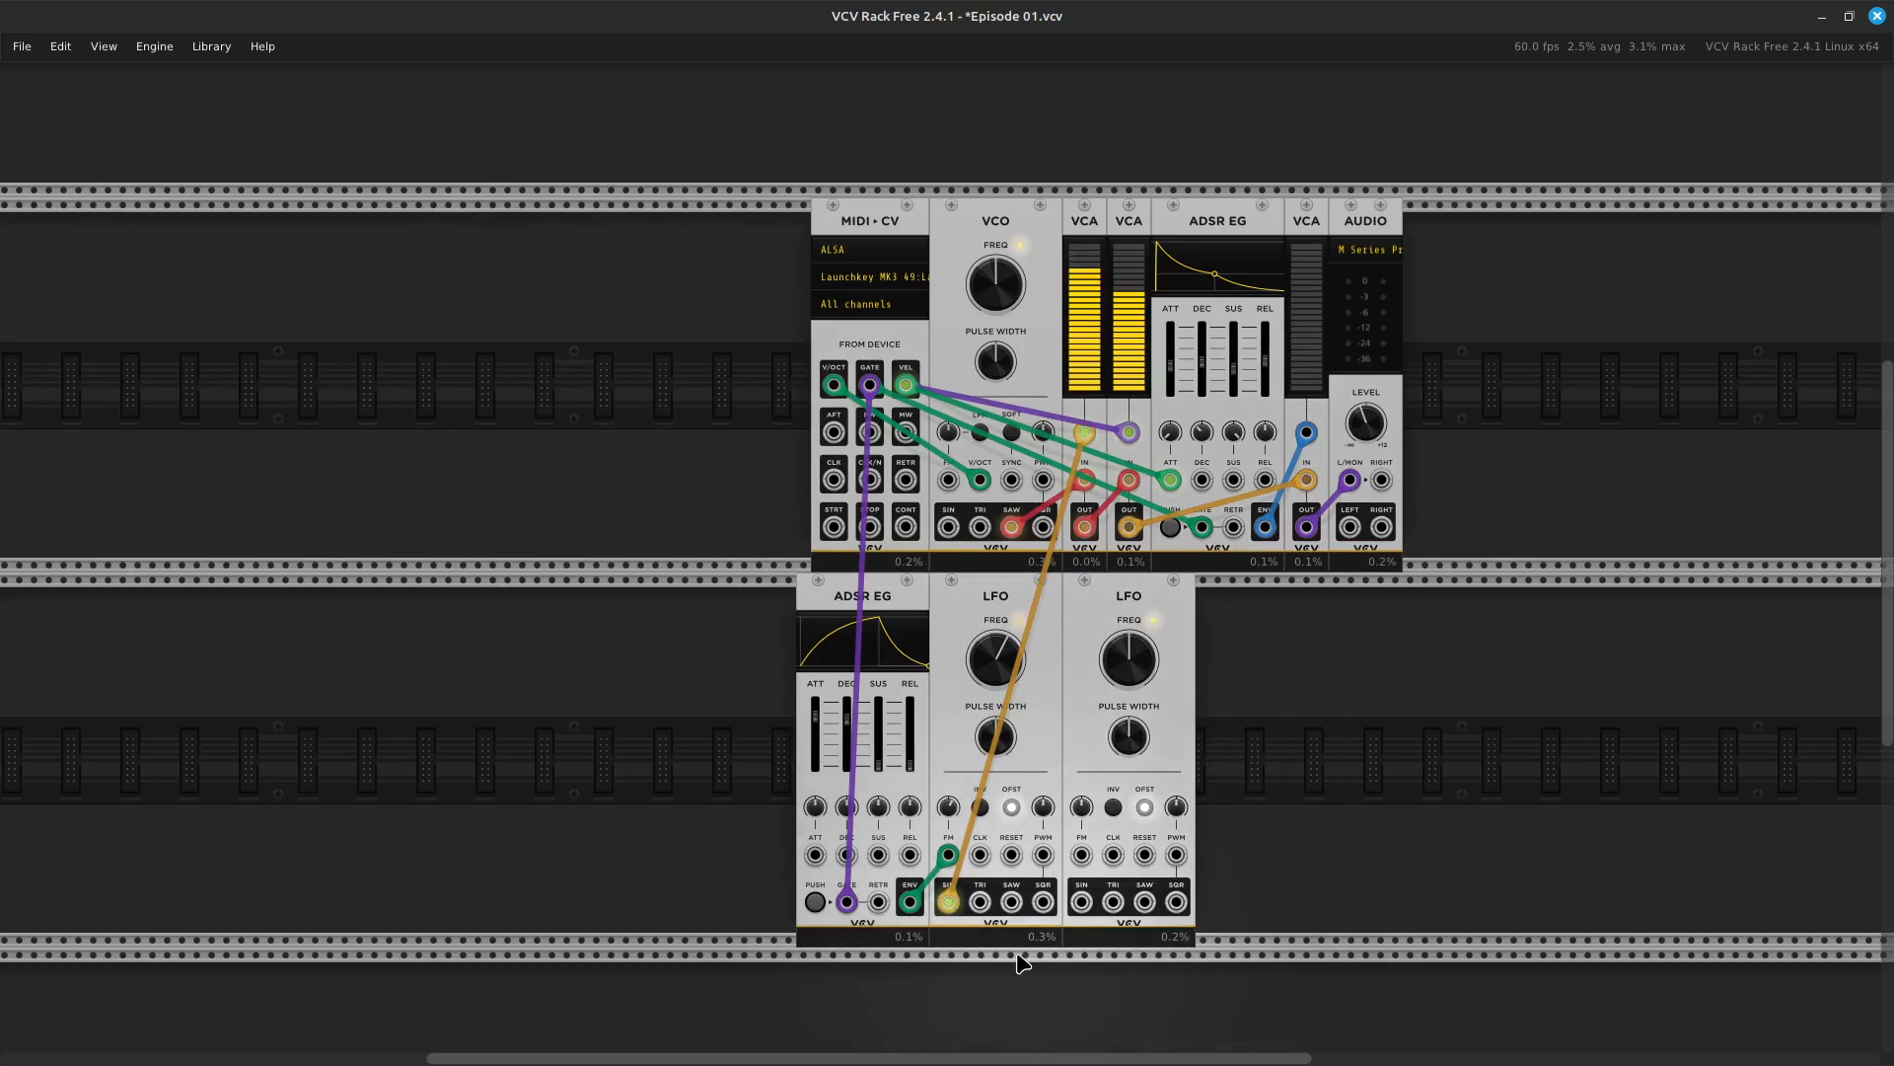
# Patch the new LFO's SIN output into the VCO's FM input and unplug the first LFO's SIN cable from the first VCA
pyautogui.moveTo(1081, 902); pyautogui.dragTo(945, 499)
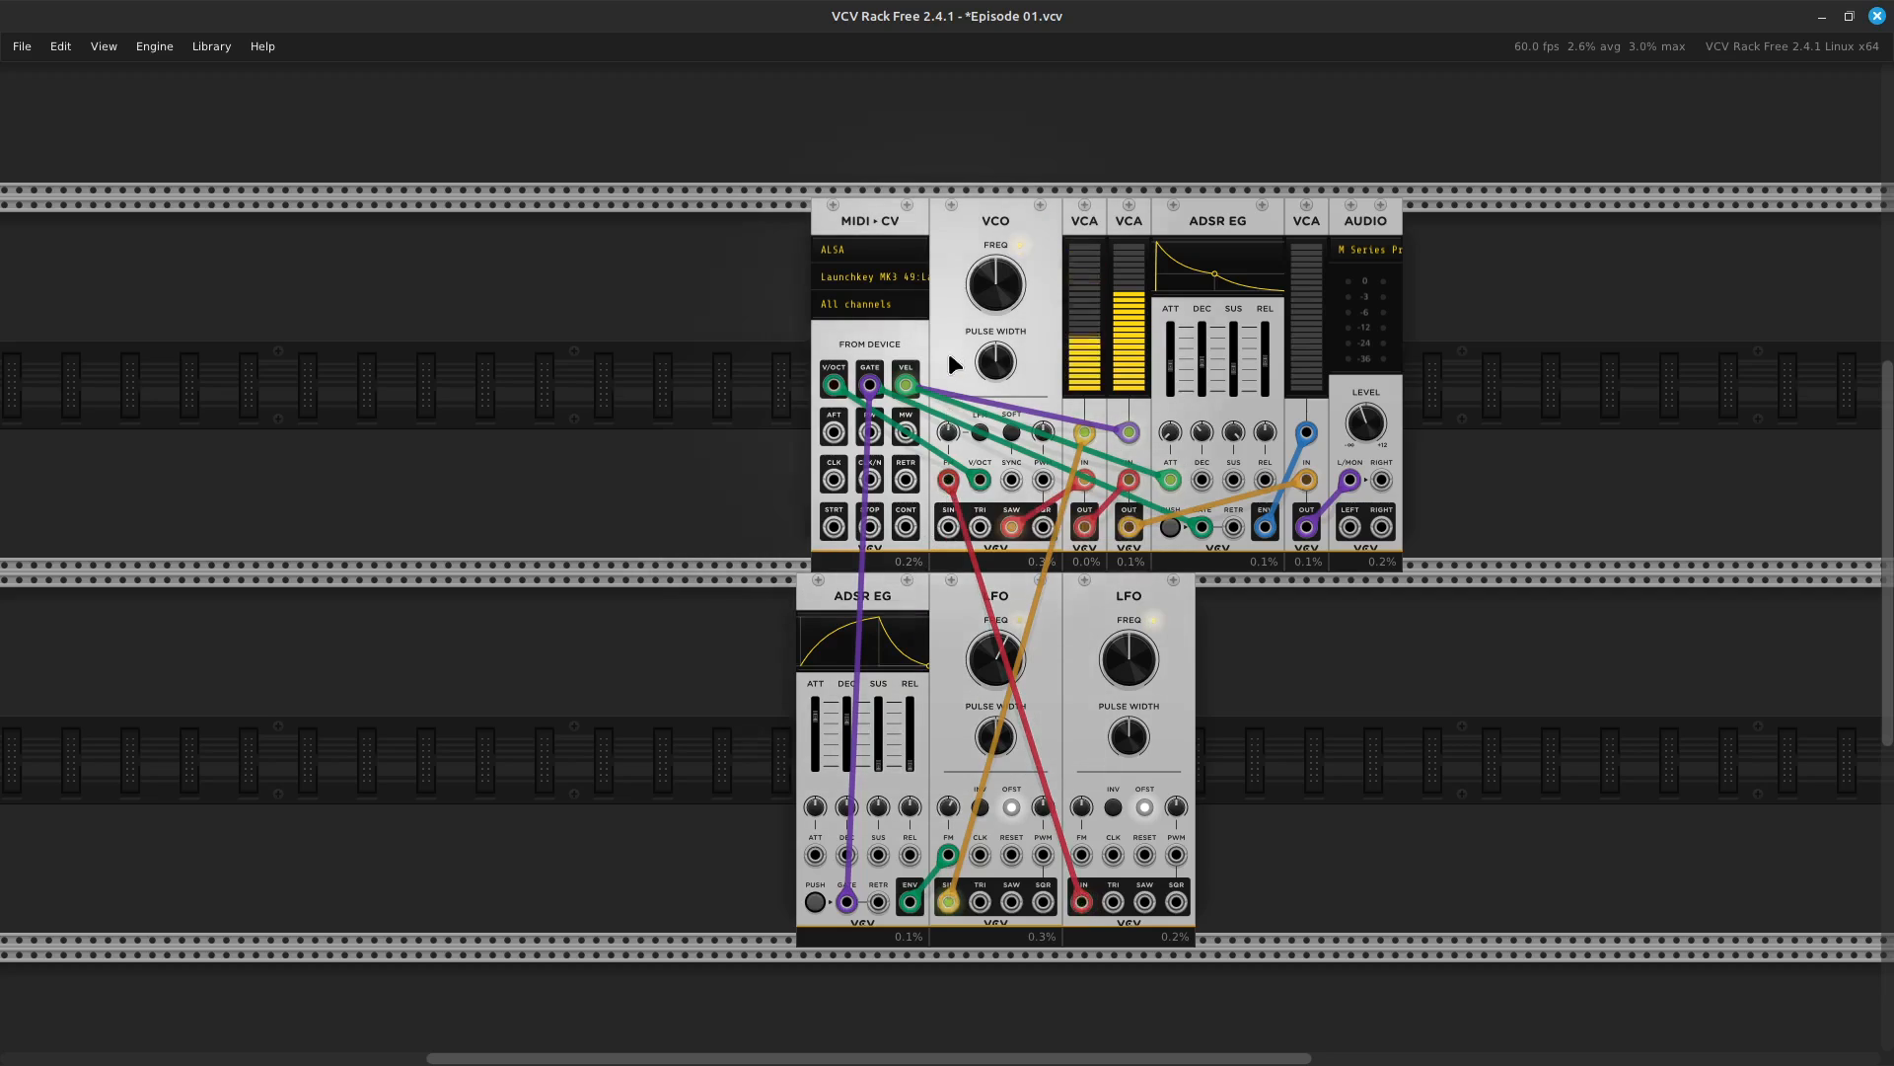
pyautogui.moveTo(1002, 284)
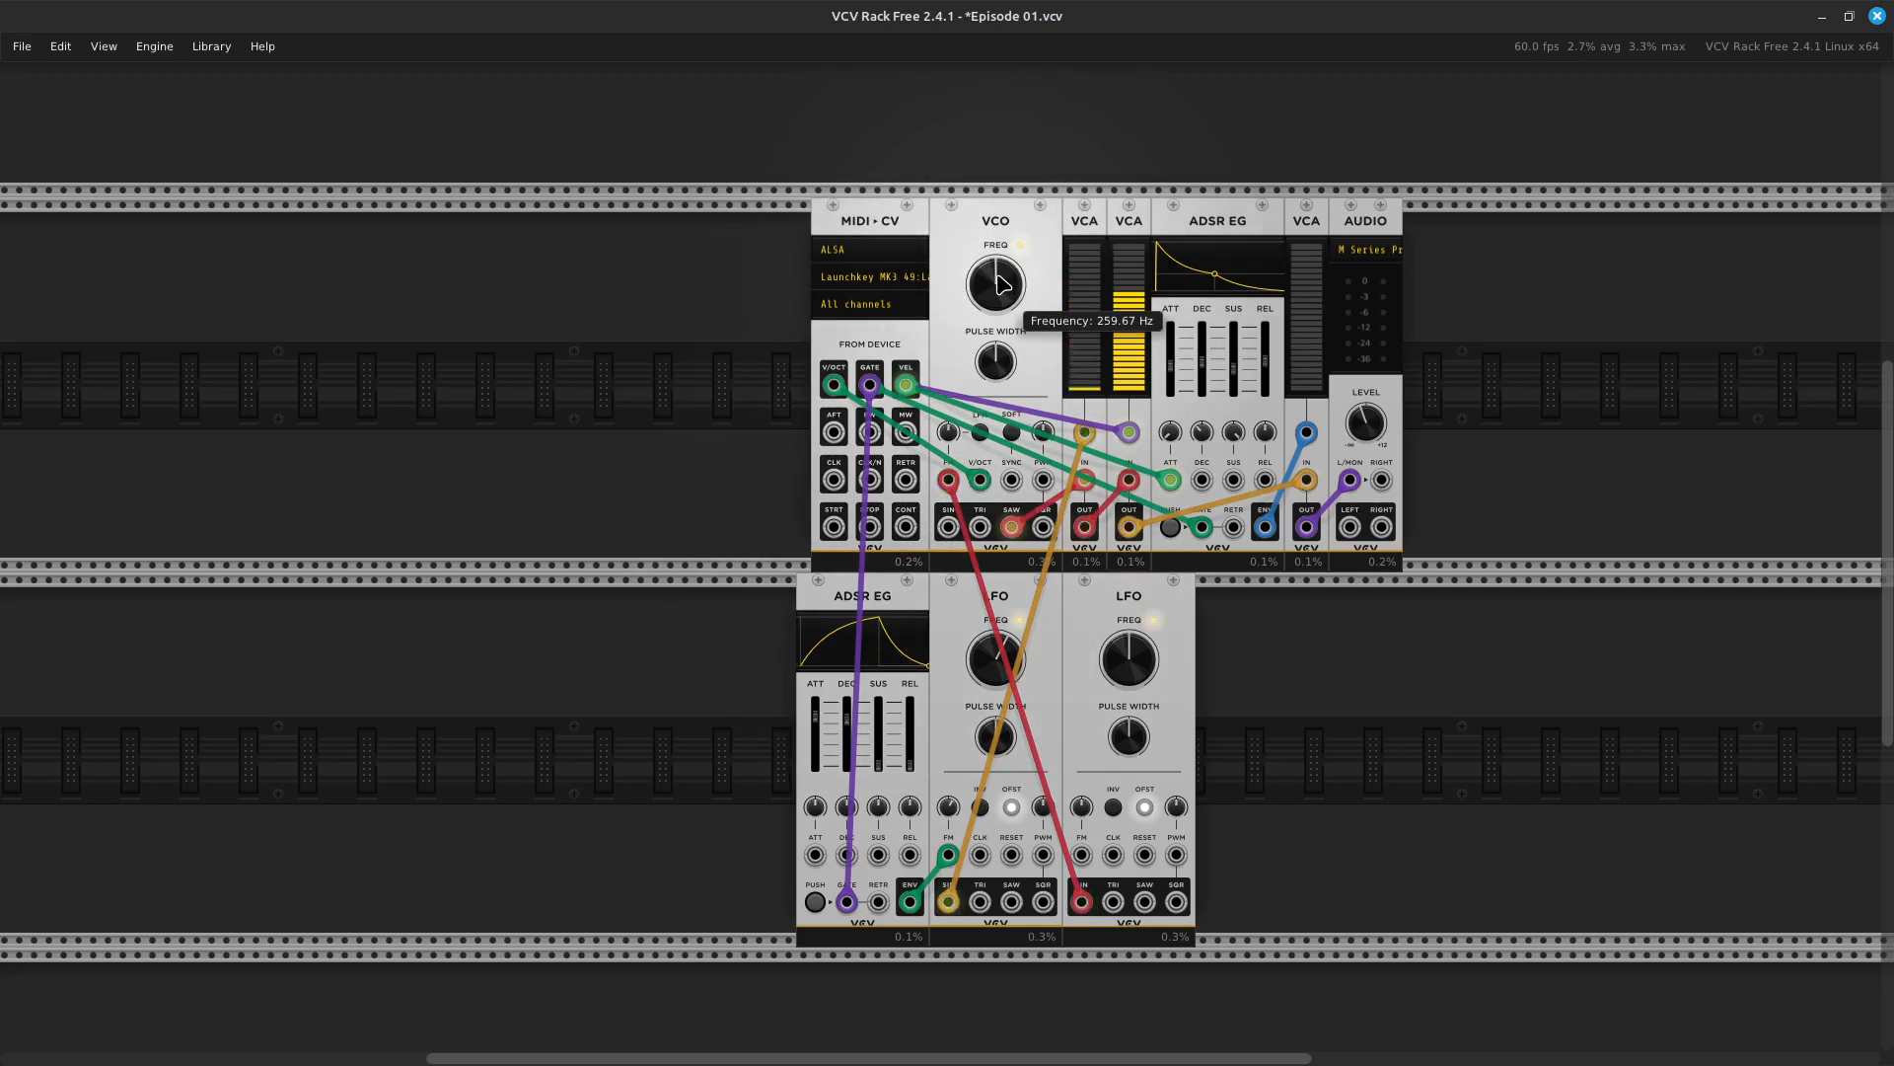
pyautogui.moveTo(1022, 666)
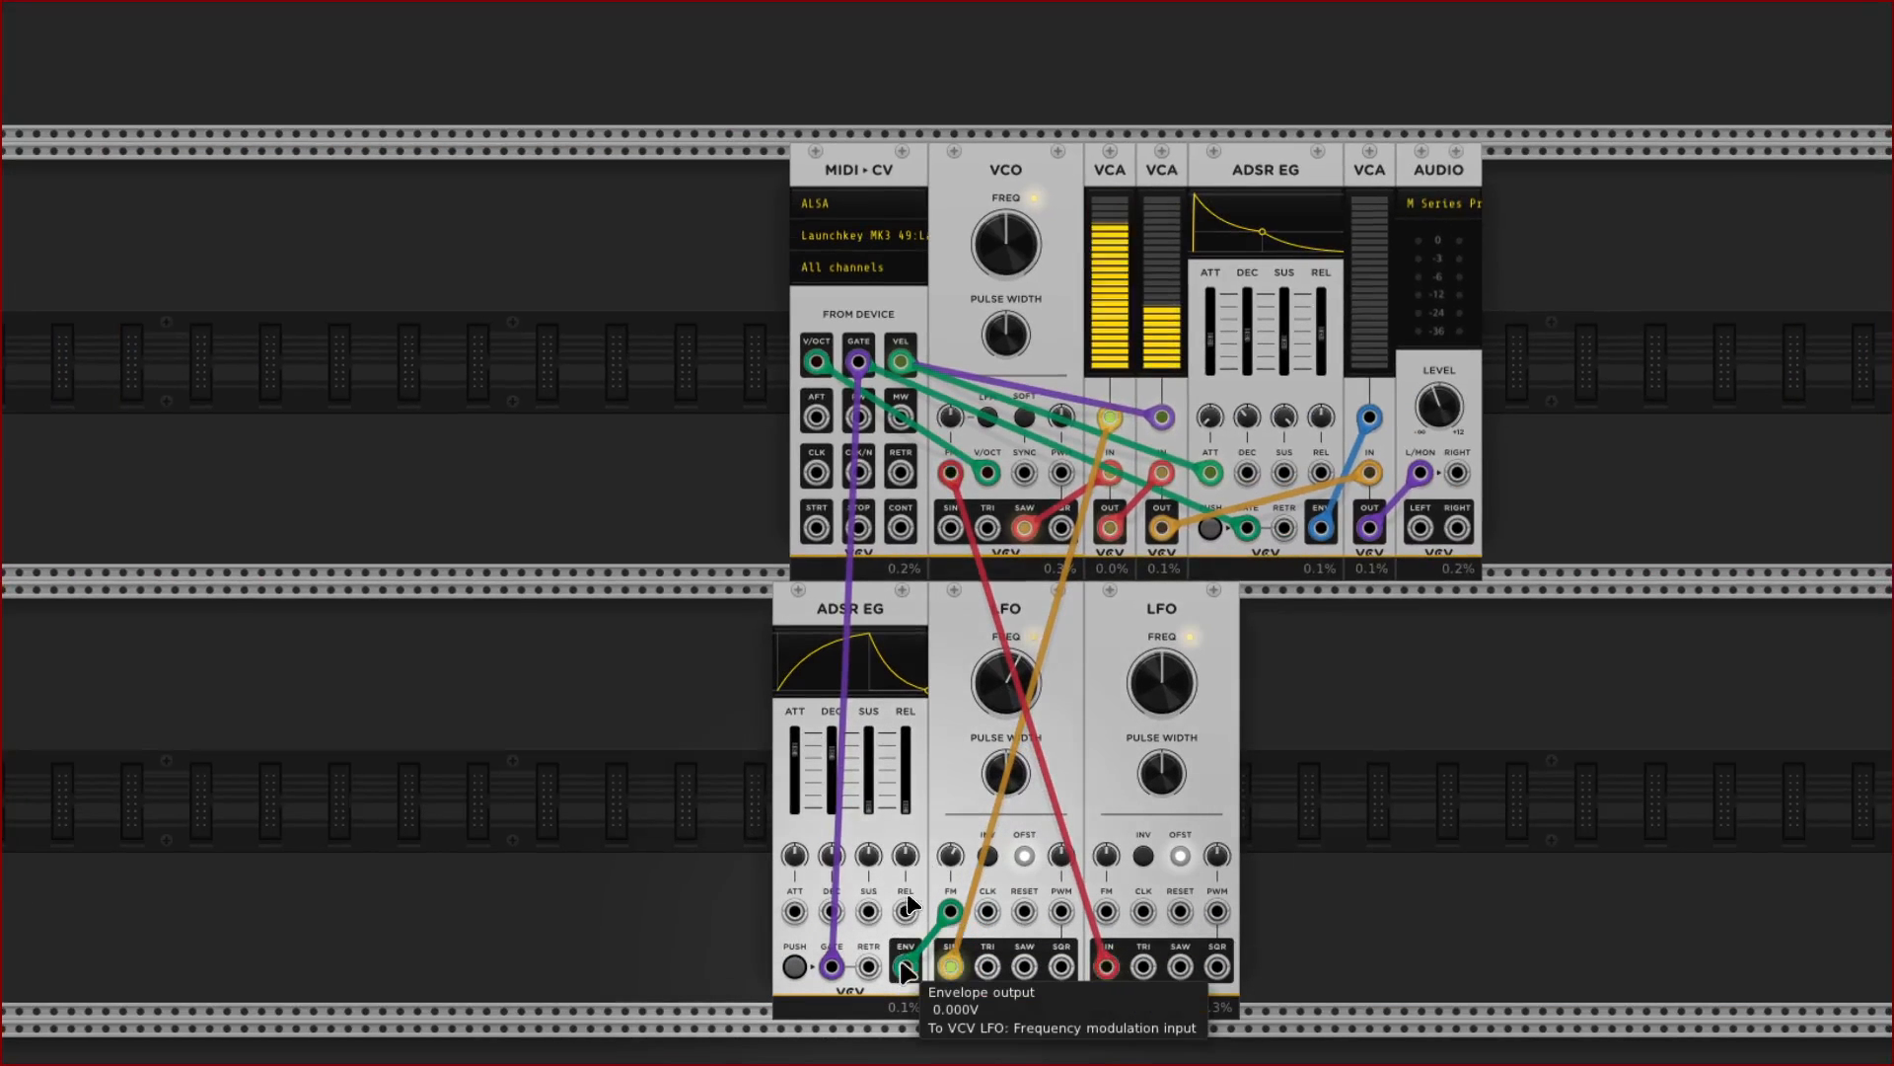
pyautogui.moveTo(952, 967); pyautogui.dragTo(1463, 929)
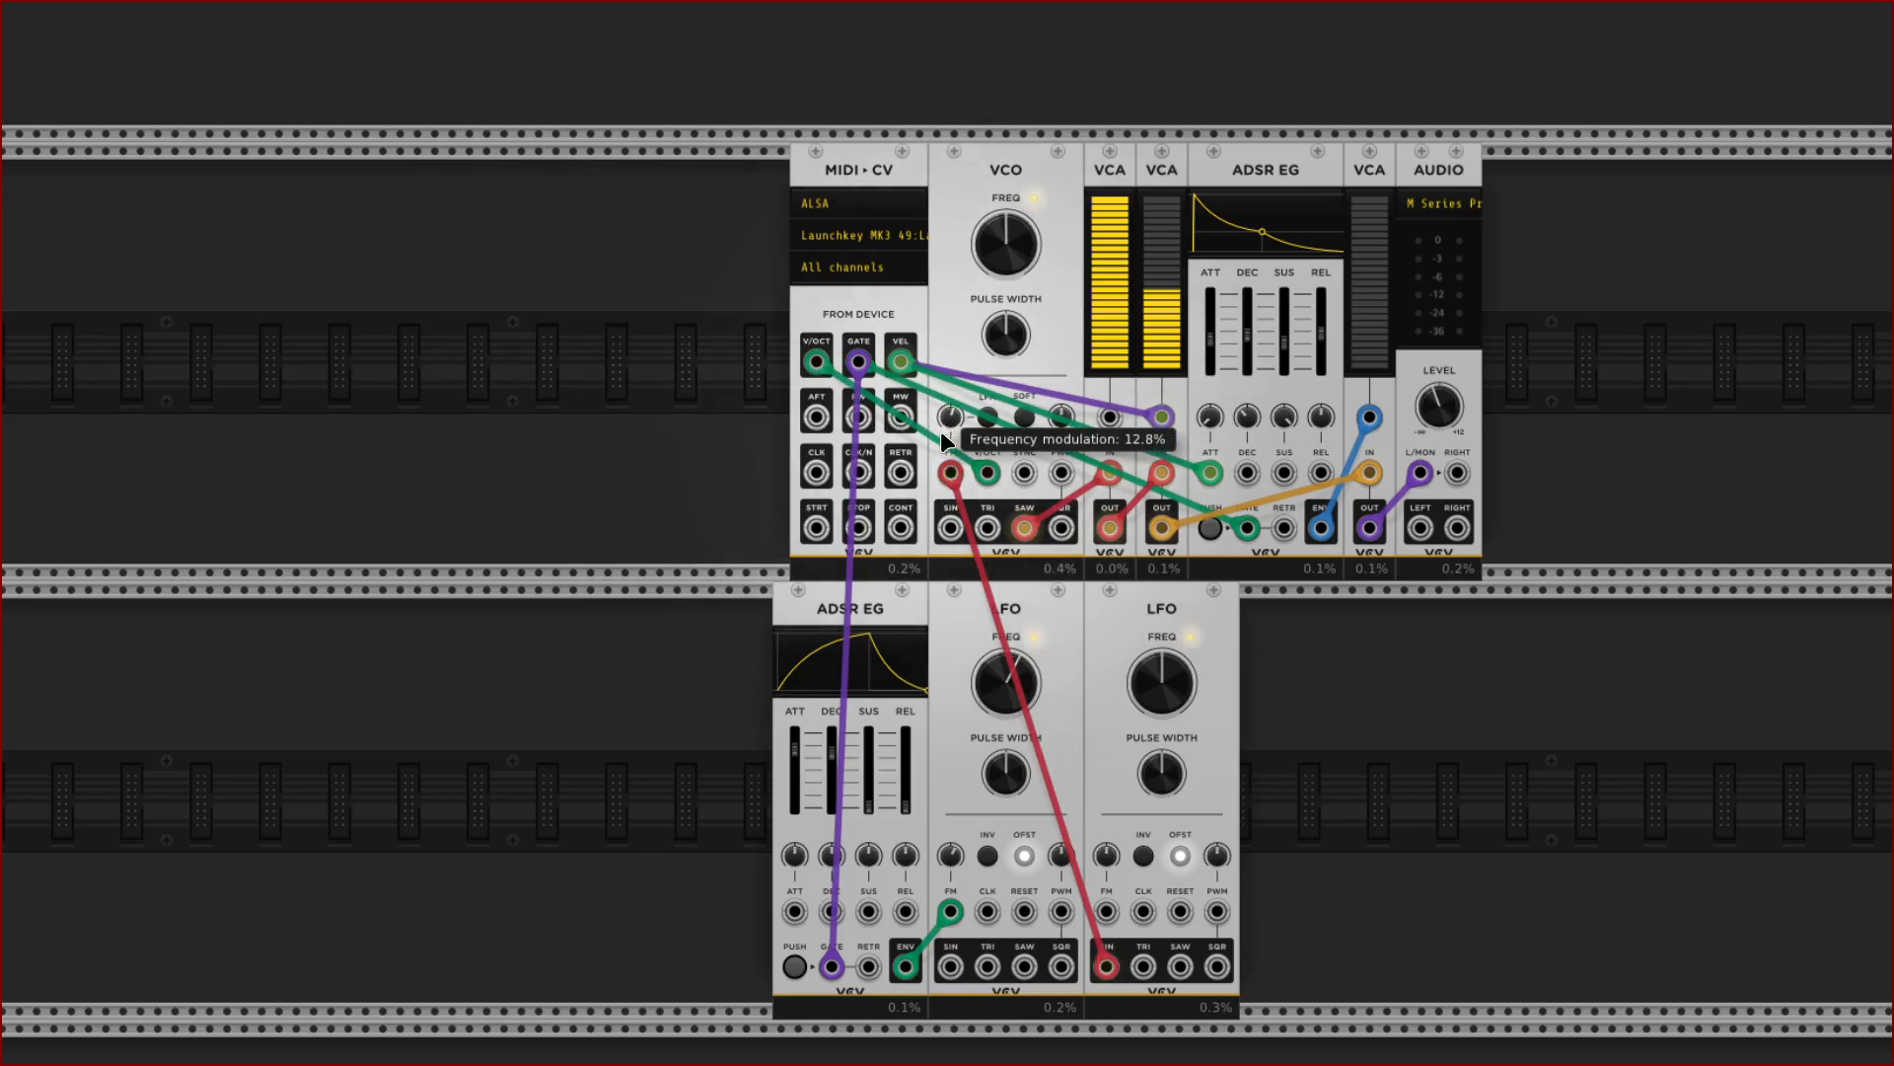
# Reduce the VCO's frequency modulation amount, trying 2.1333% and ending at -3.4667%
pyautogui.moveTo(950, 417); pyautogui.dragTo(950, 425)
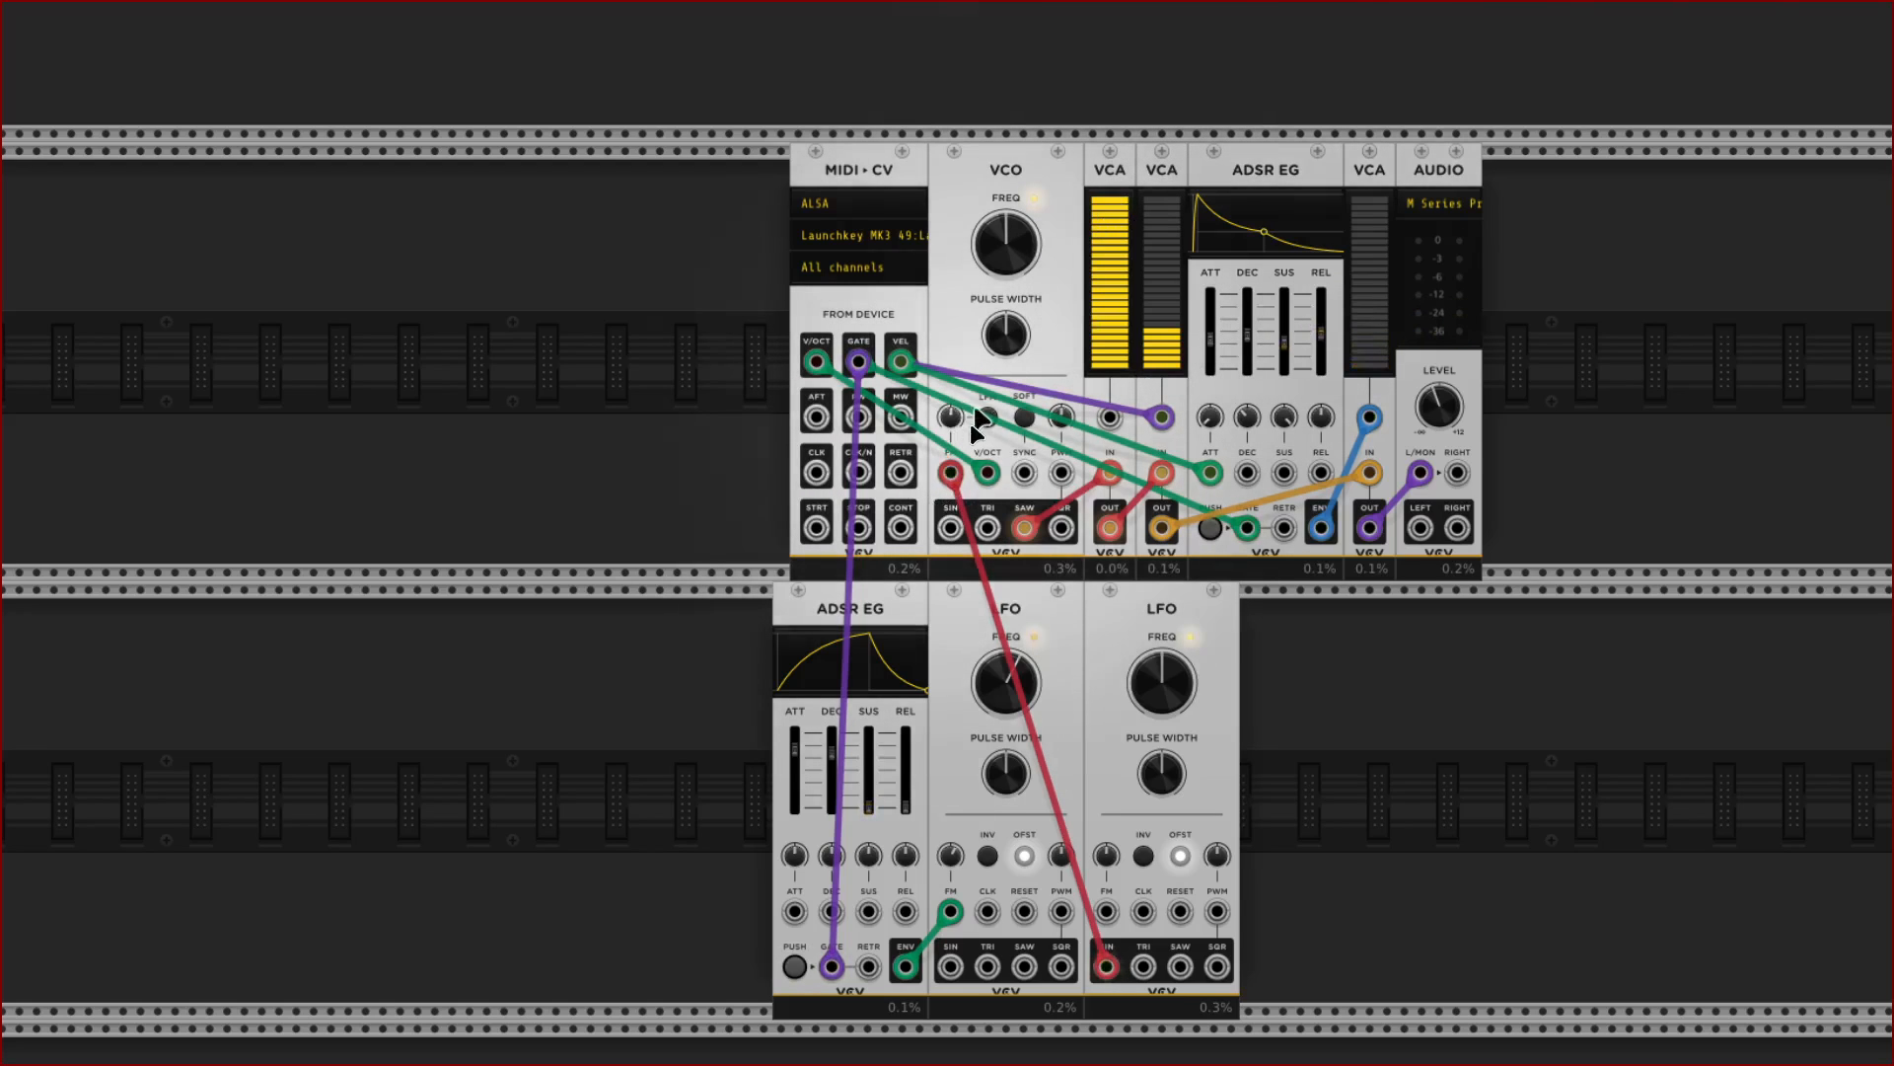
pyautogui.moveTo(957, 431)
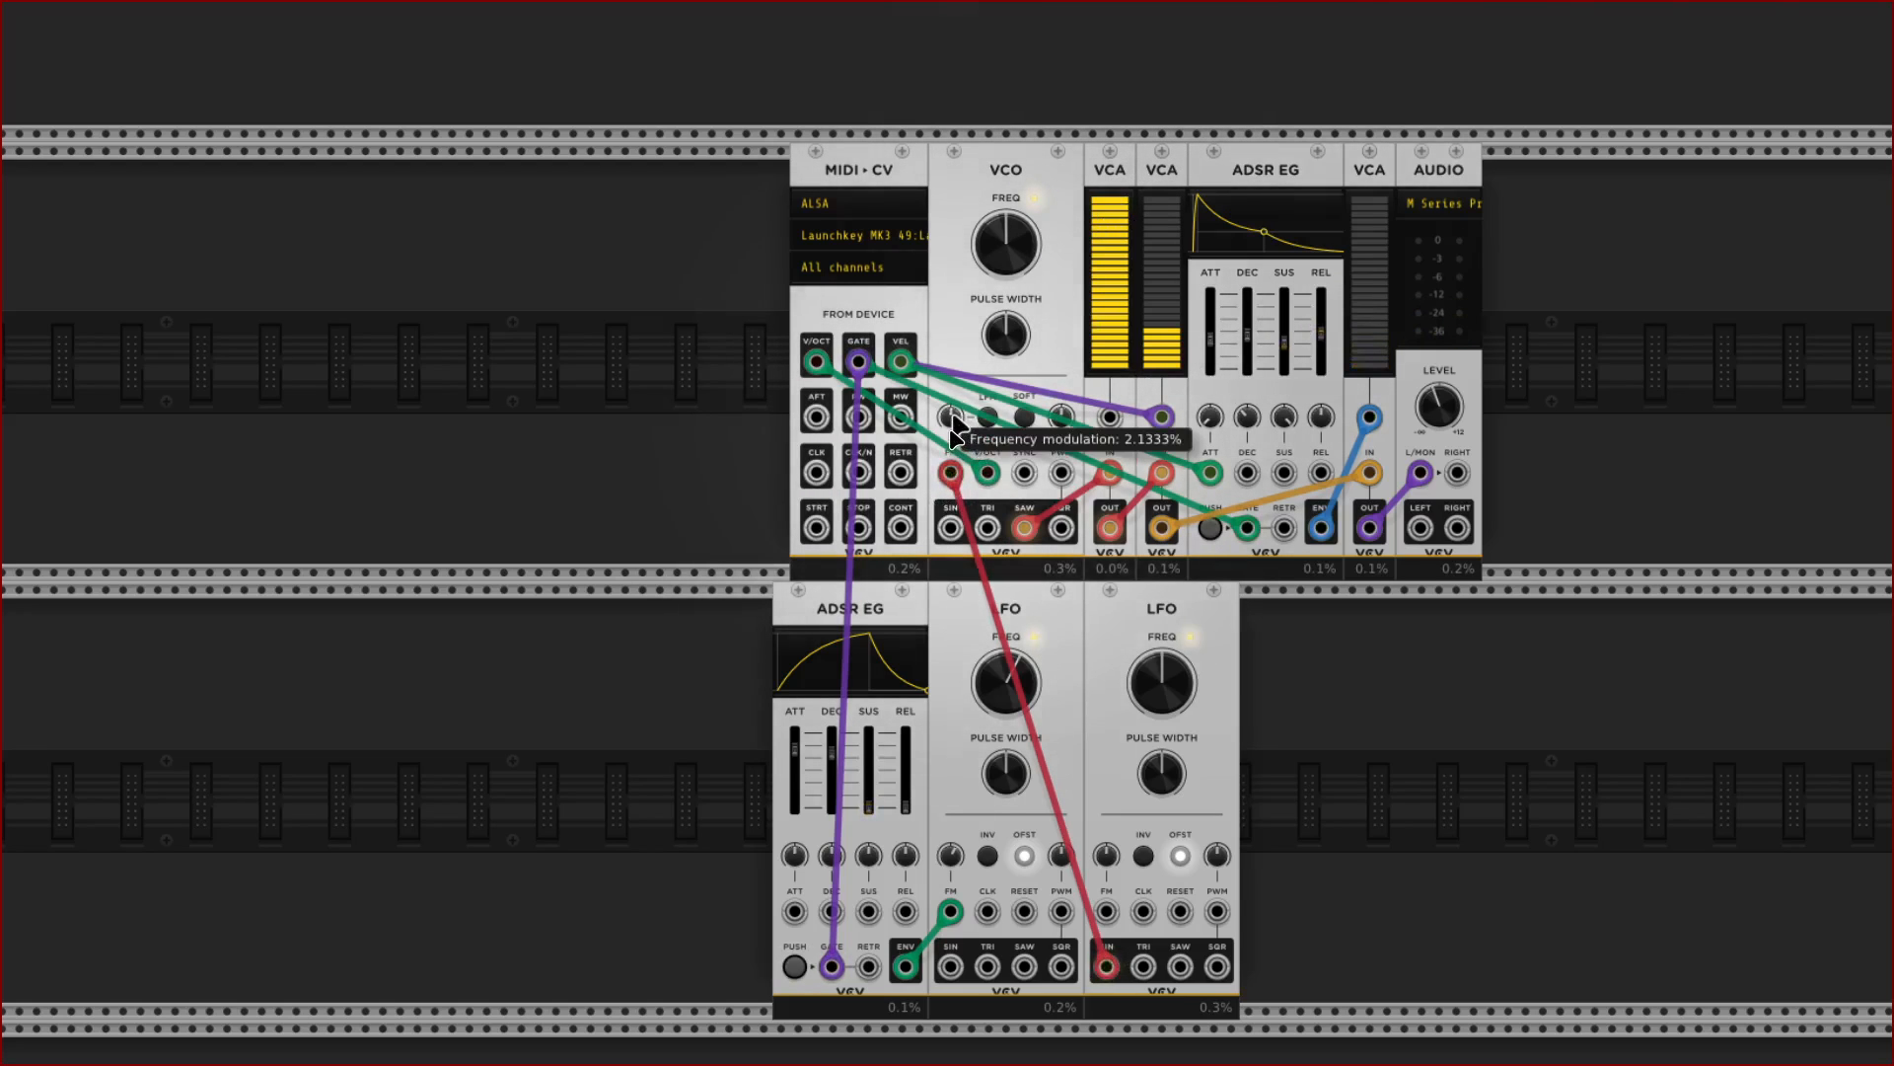
pyautogui.moveTo(950, 415); pyautogui.dragTo(950, 414)
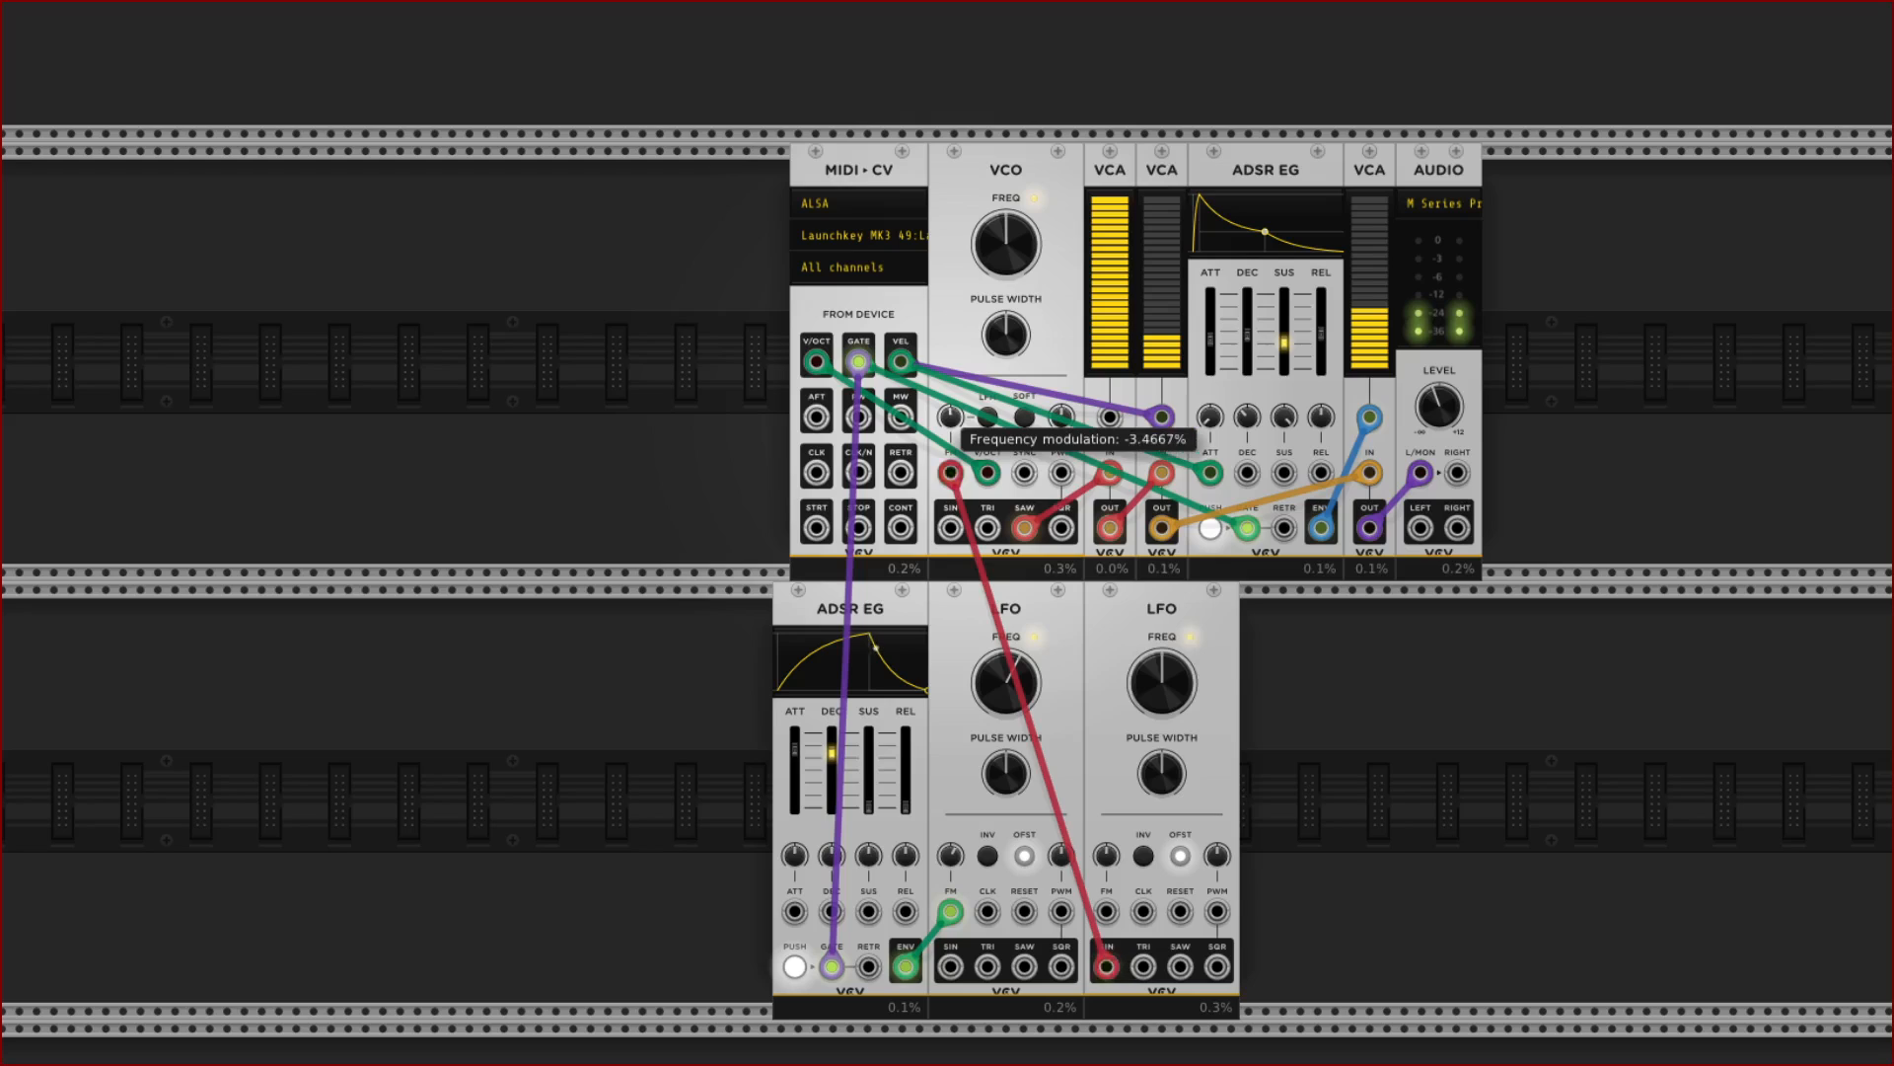
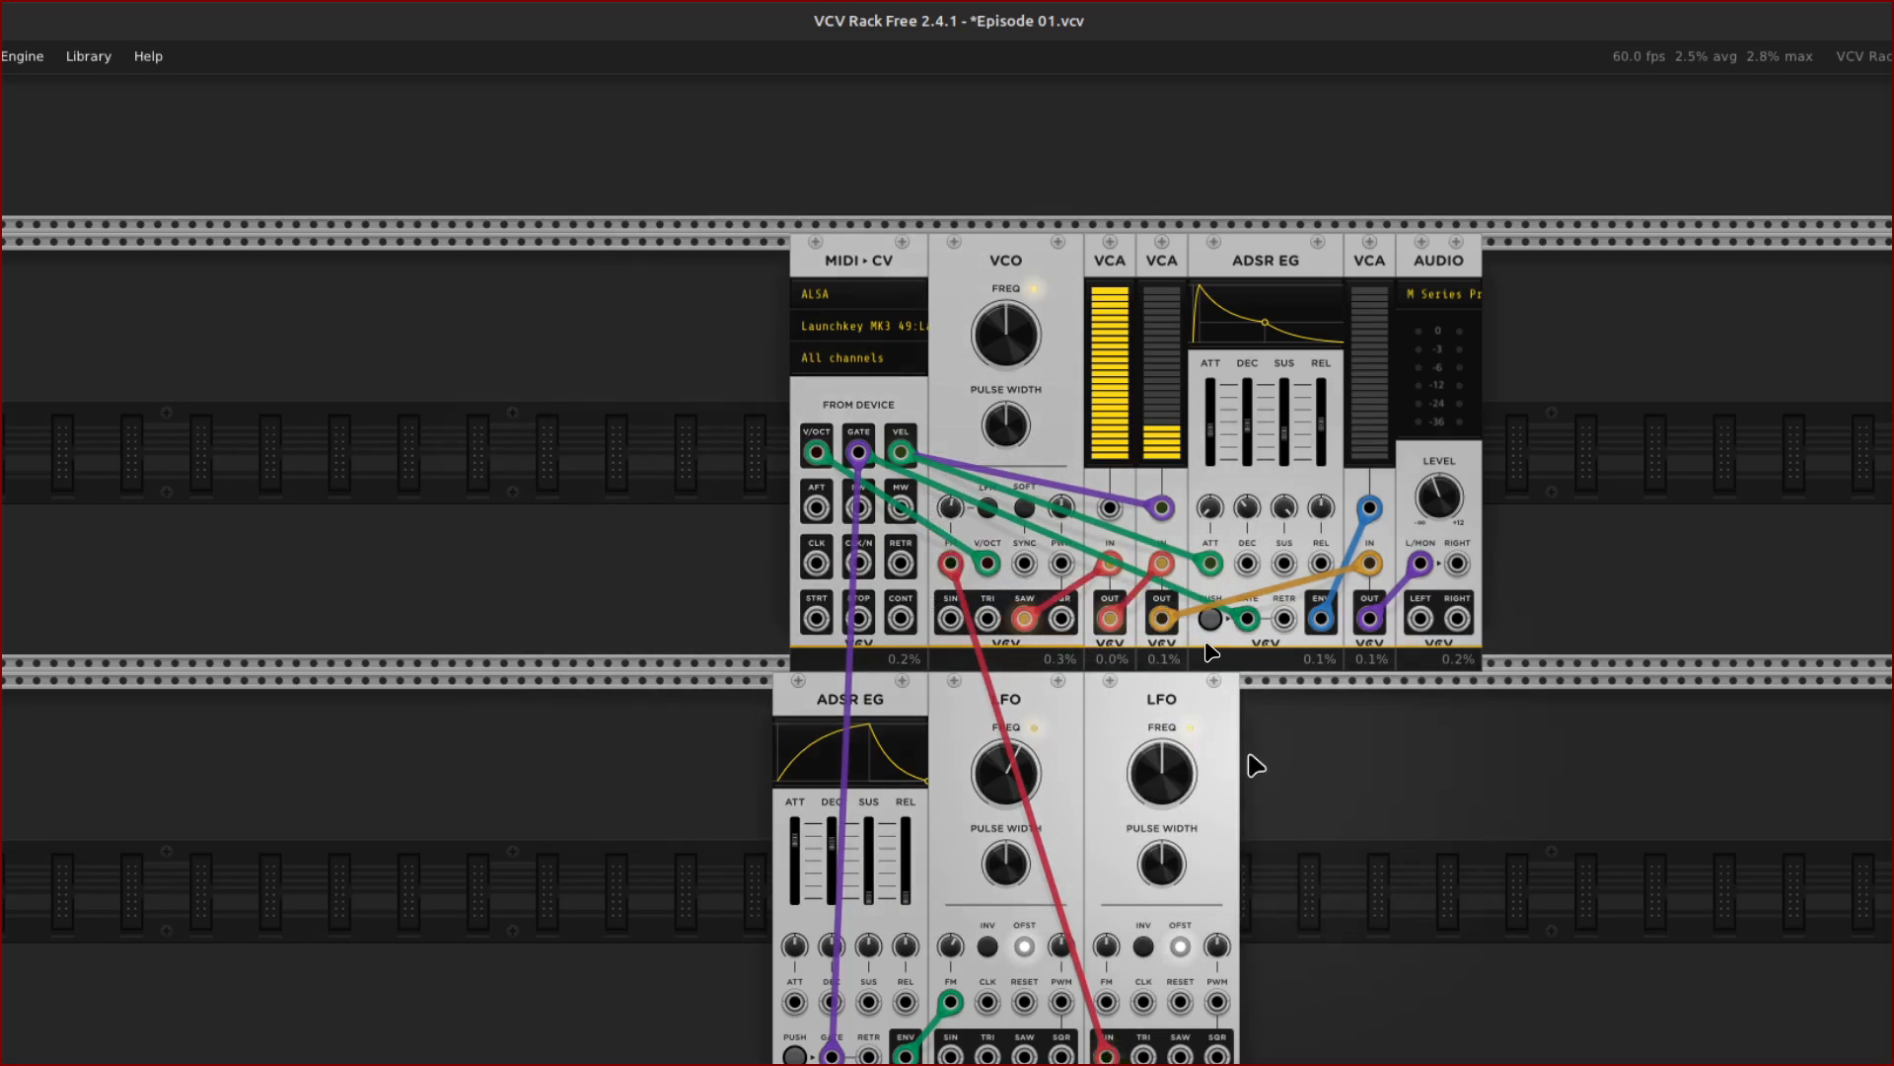
# Search the module library for an envelope generator and add a VCV ADSR EG directly right of the second LFO
pyautogui.scroll(-3, 1255, 765)
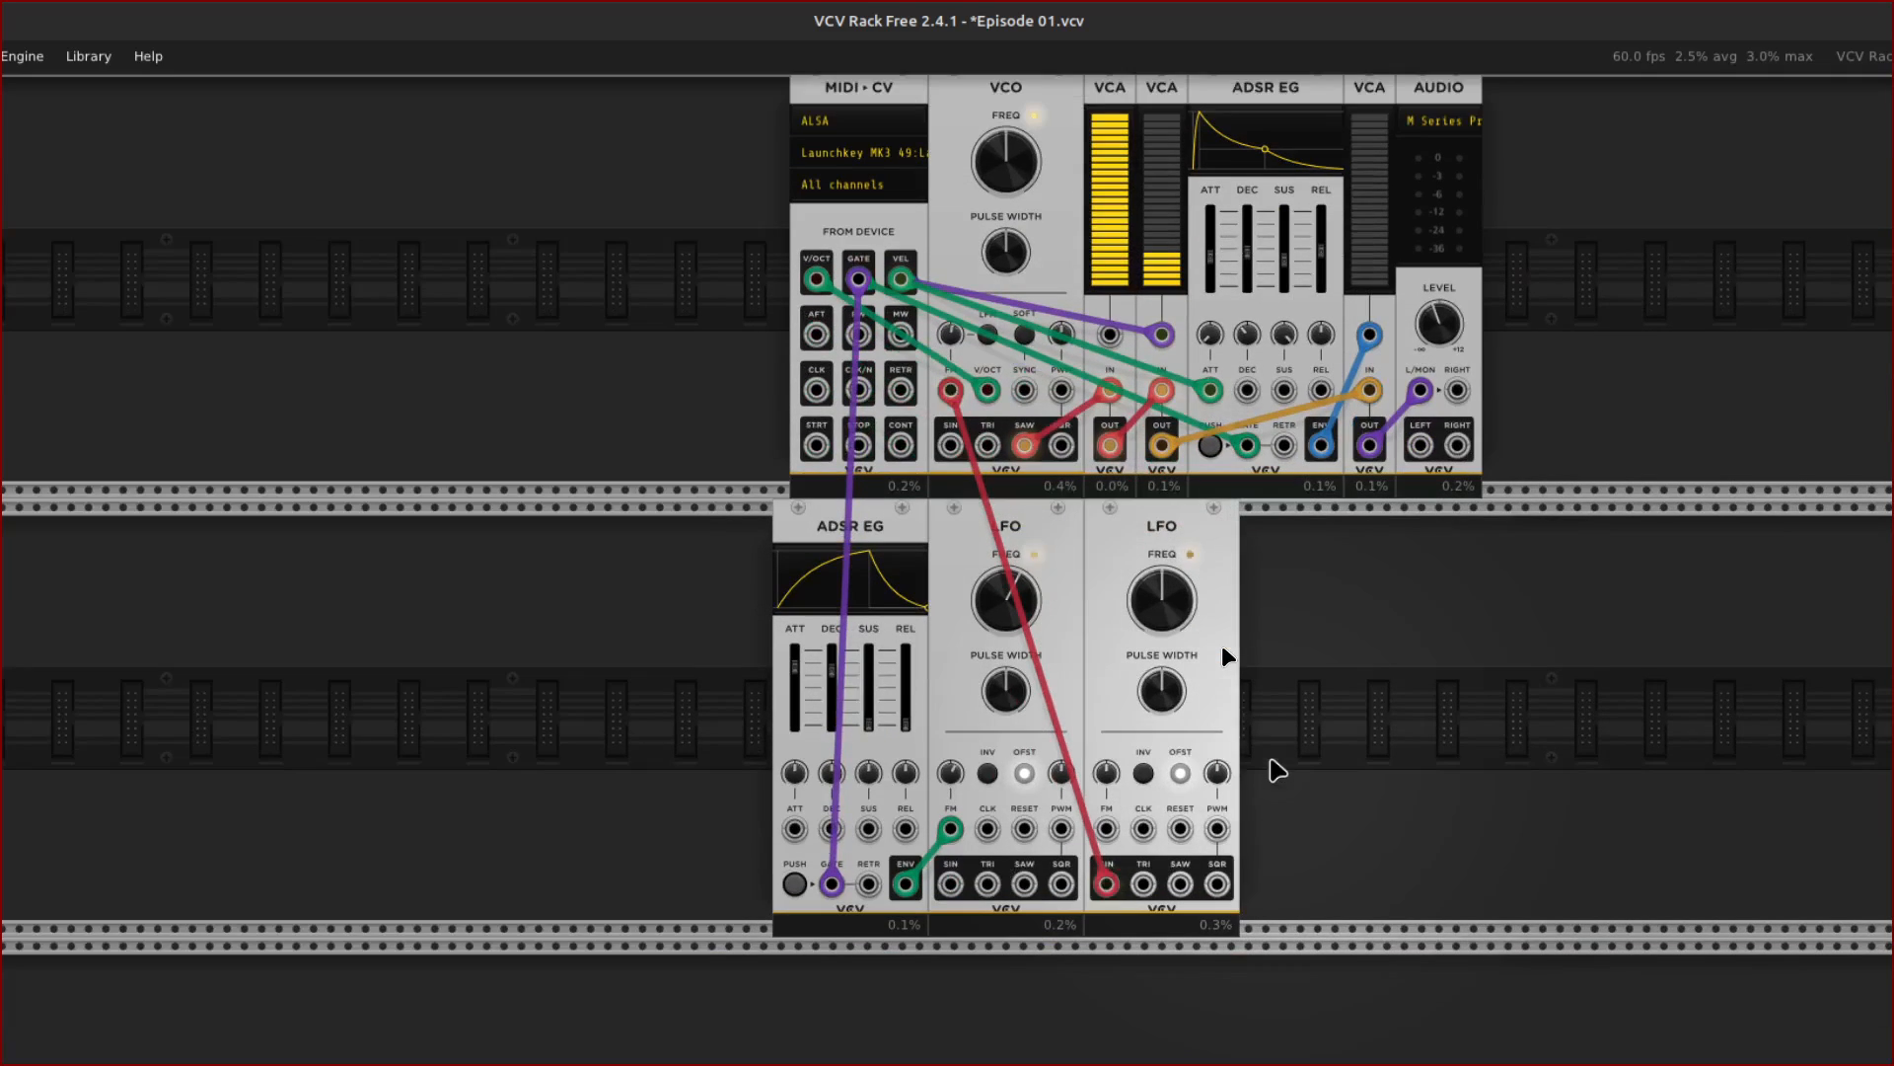
pyautogui.rightClick(1296, 632)
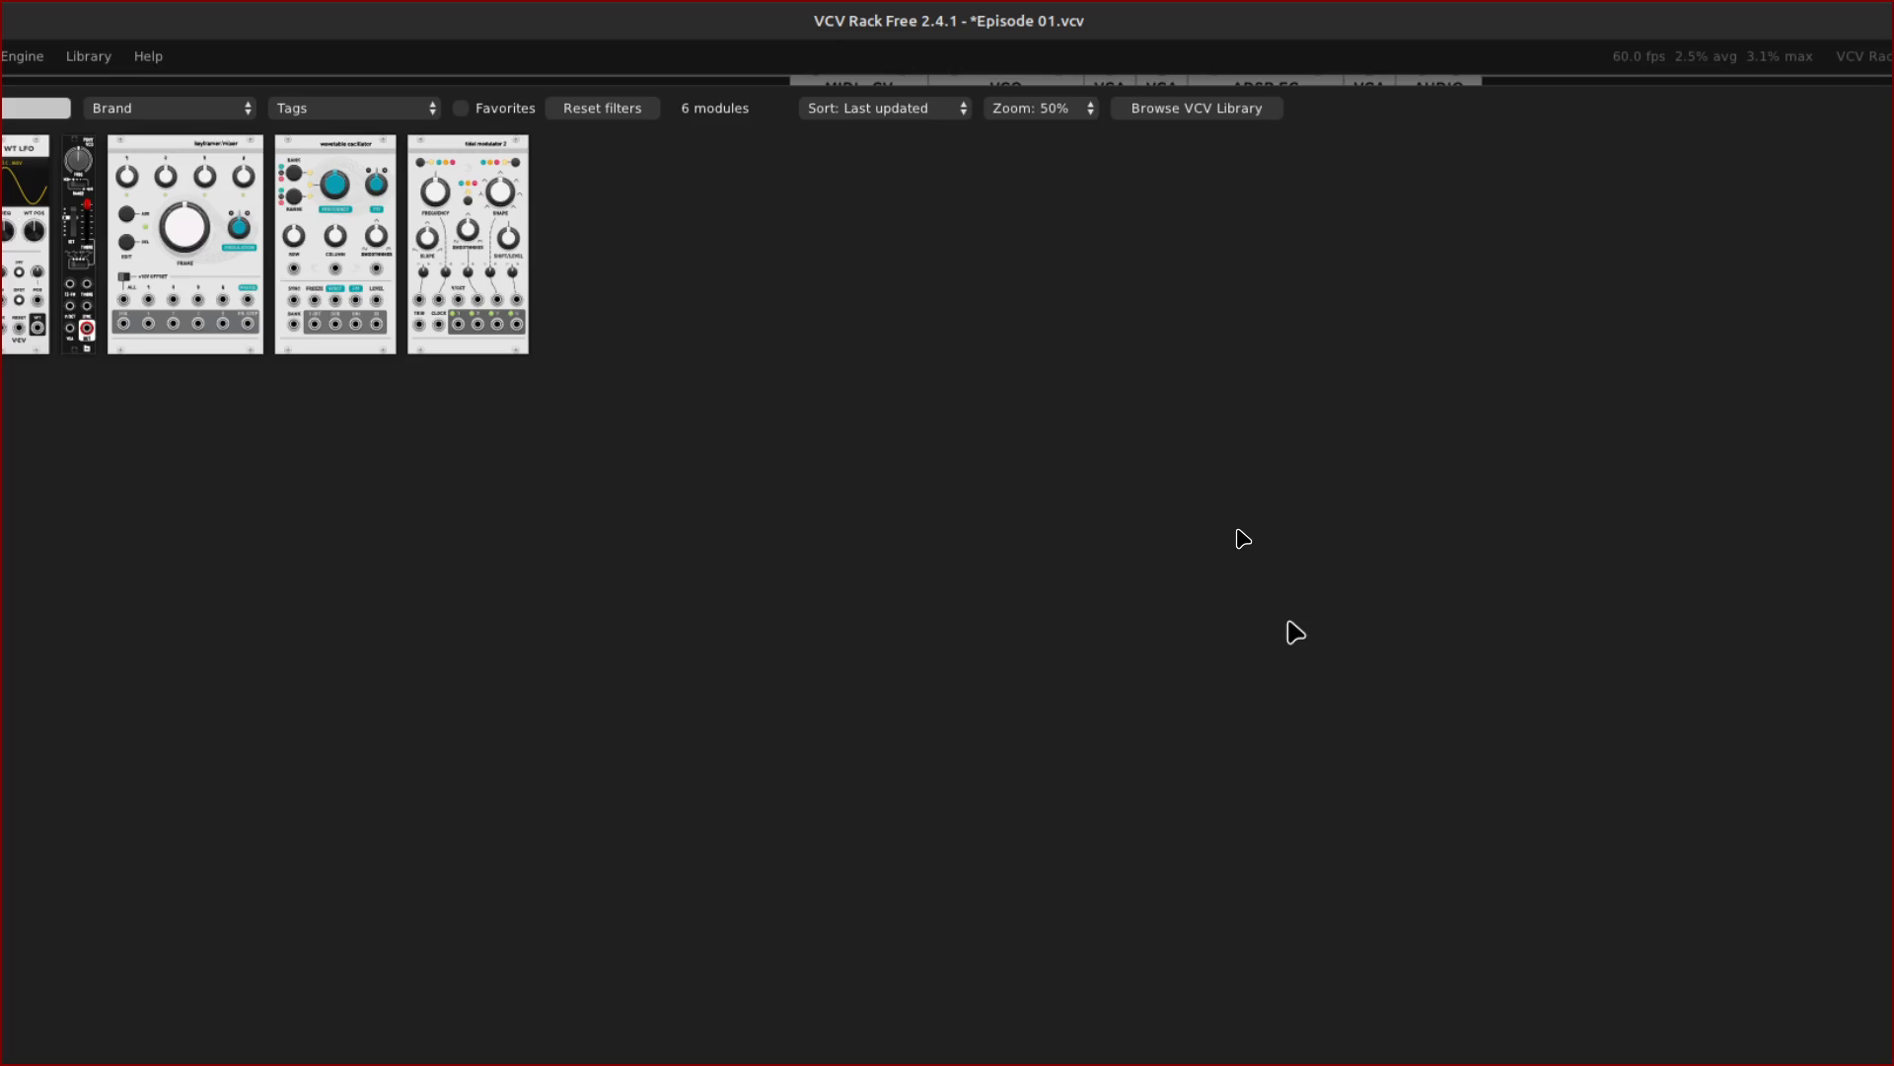
pyautogui.write('s')
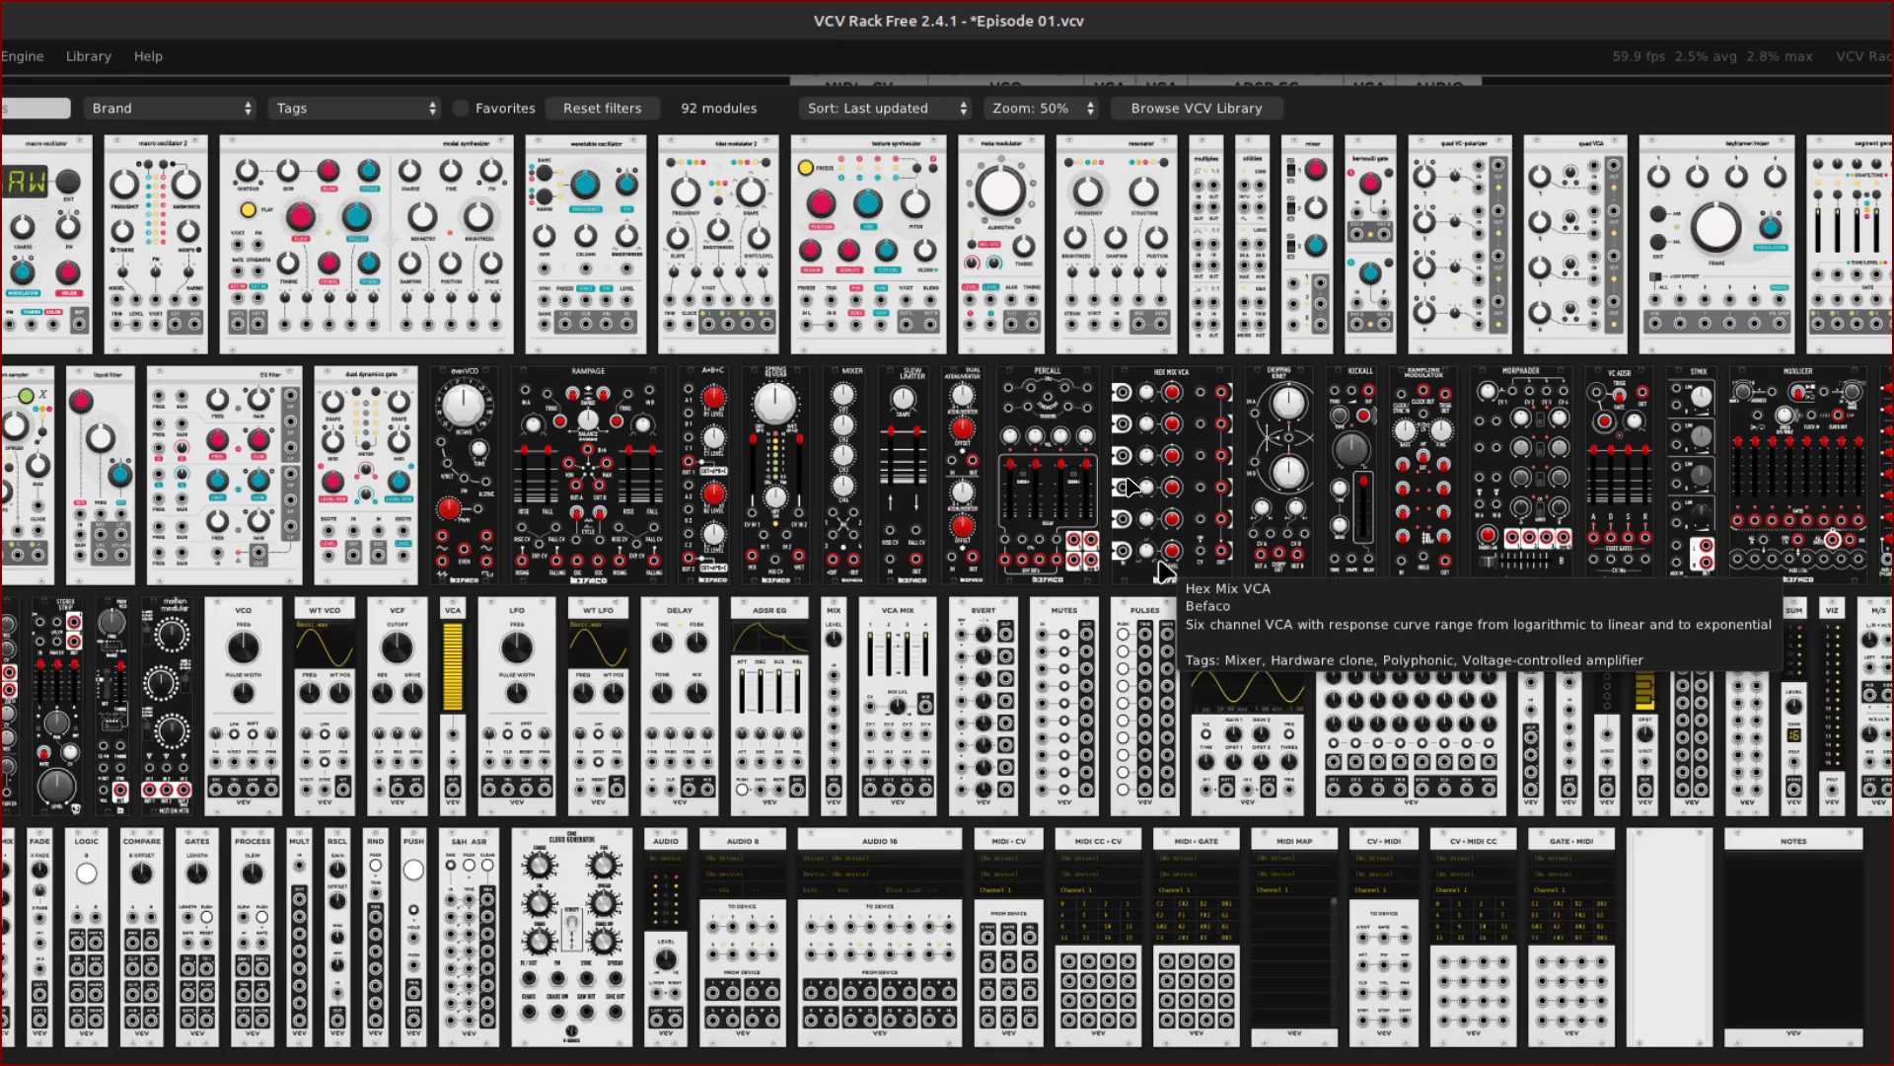
pyautogui.write('eg')
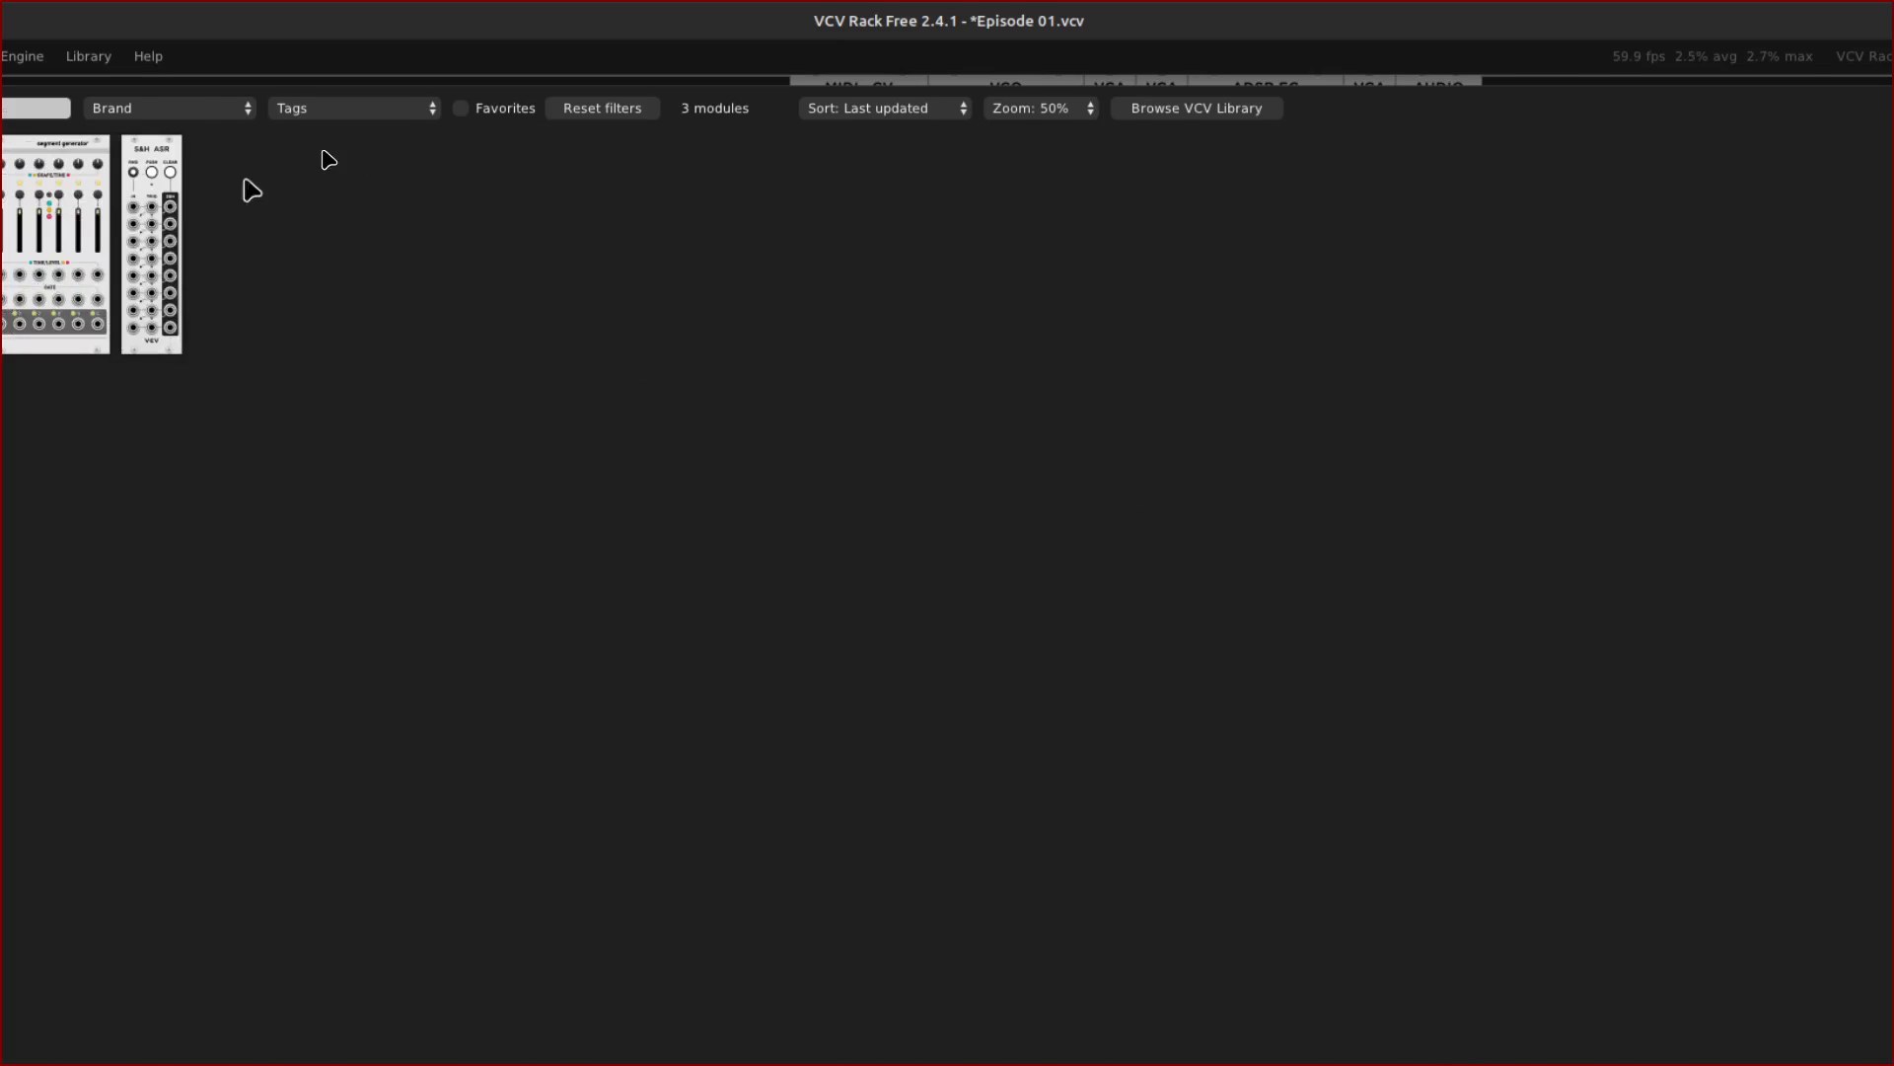
pyautogui.click(102, 286)
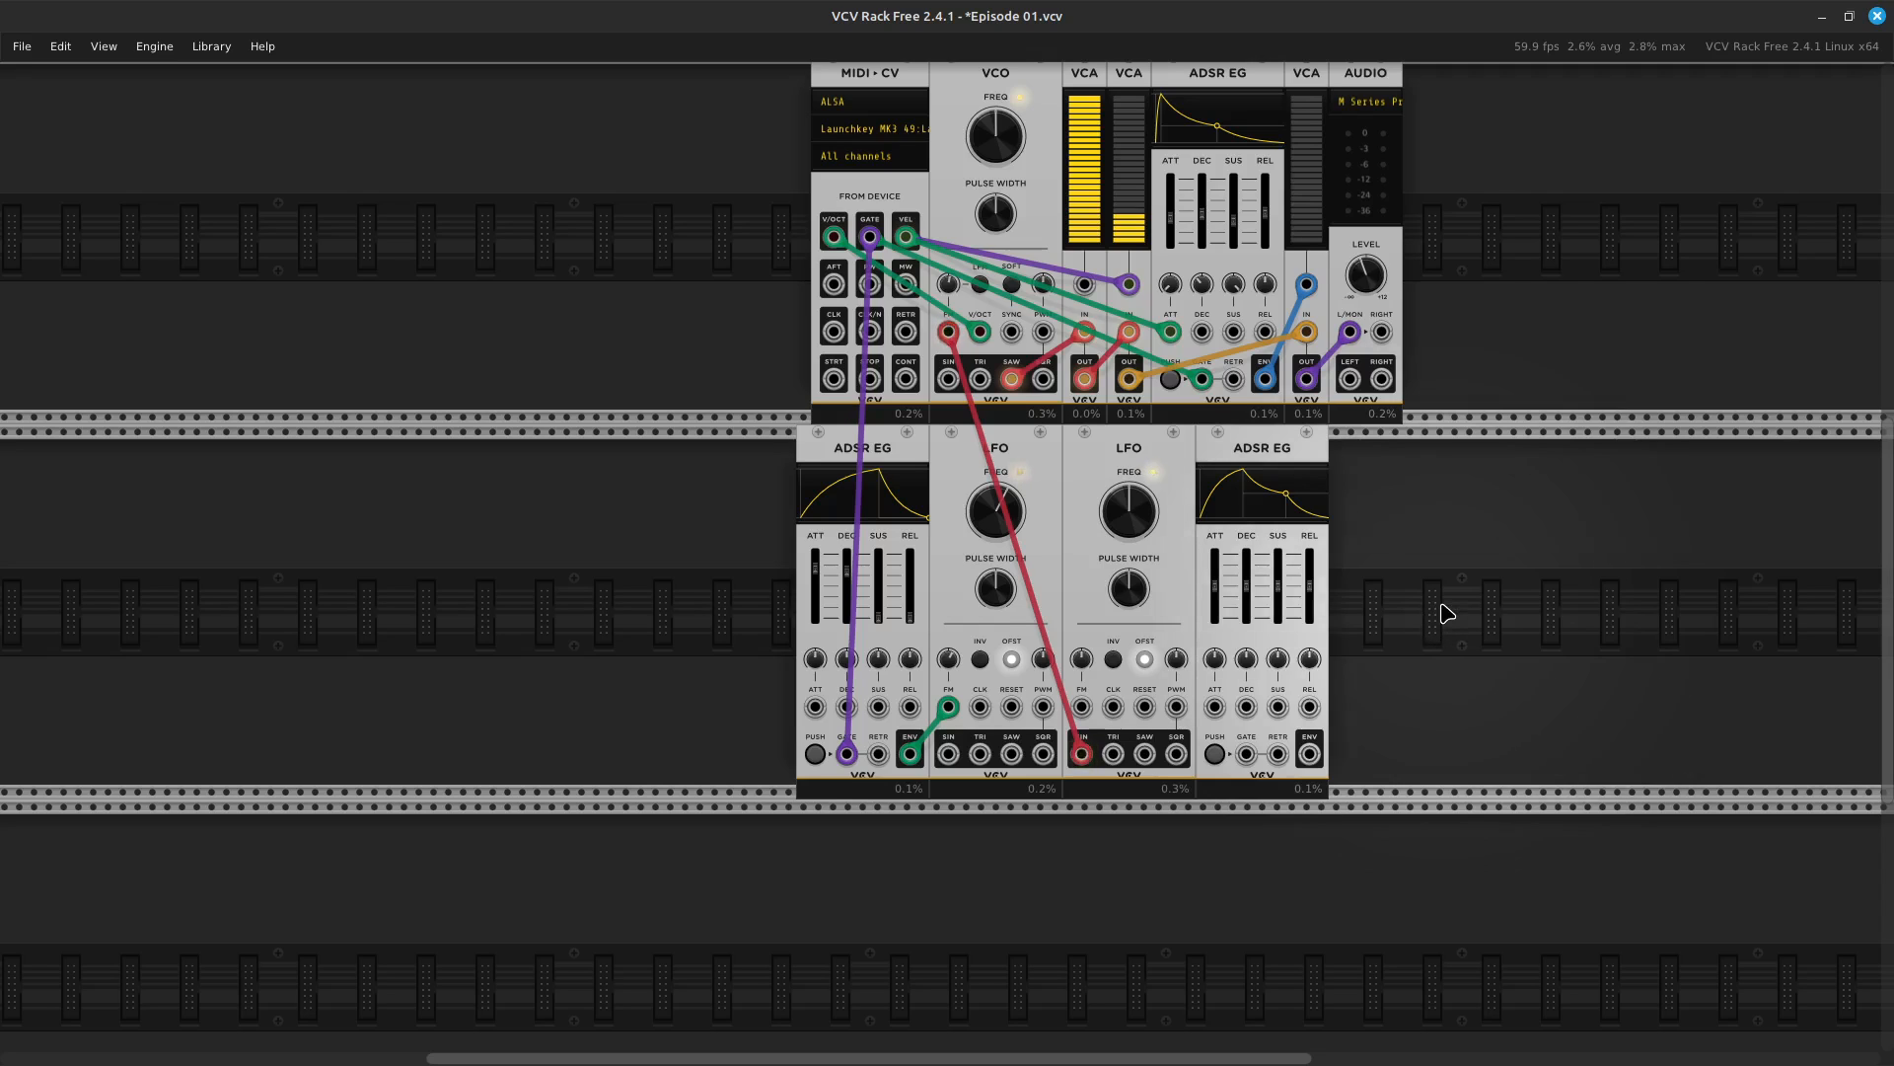
pyautogui.hscroll(5, 1447, 614)
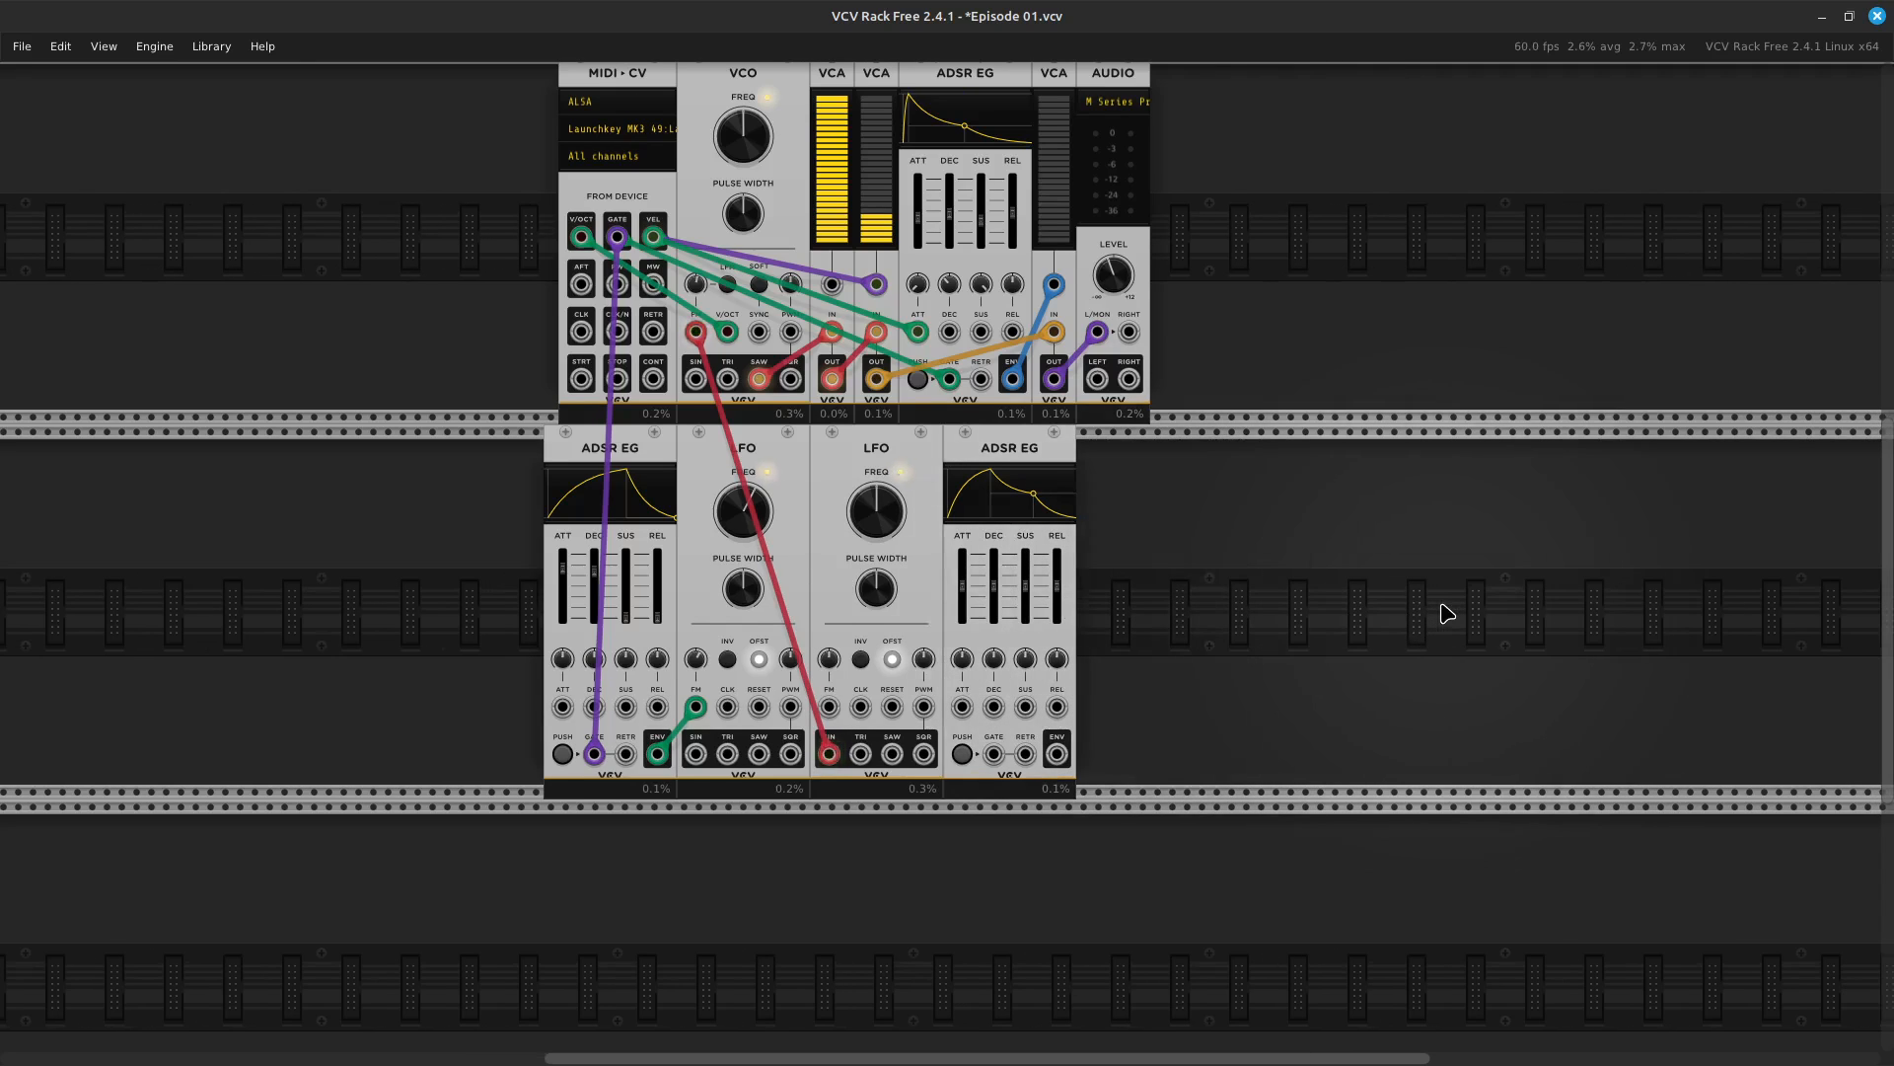
# Patch the new ADSR EG's ENV output into the second LFO's FM input and its GATE input to the MIDI-CV module's GATE output
pyautogui.hotkey('ctrl', '=')
pyautogui.press('Up')
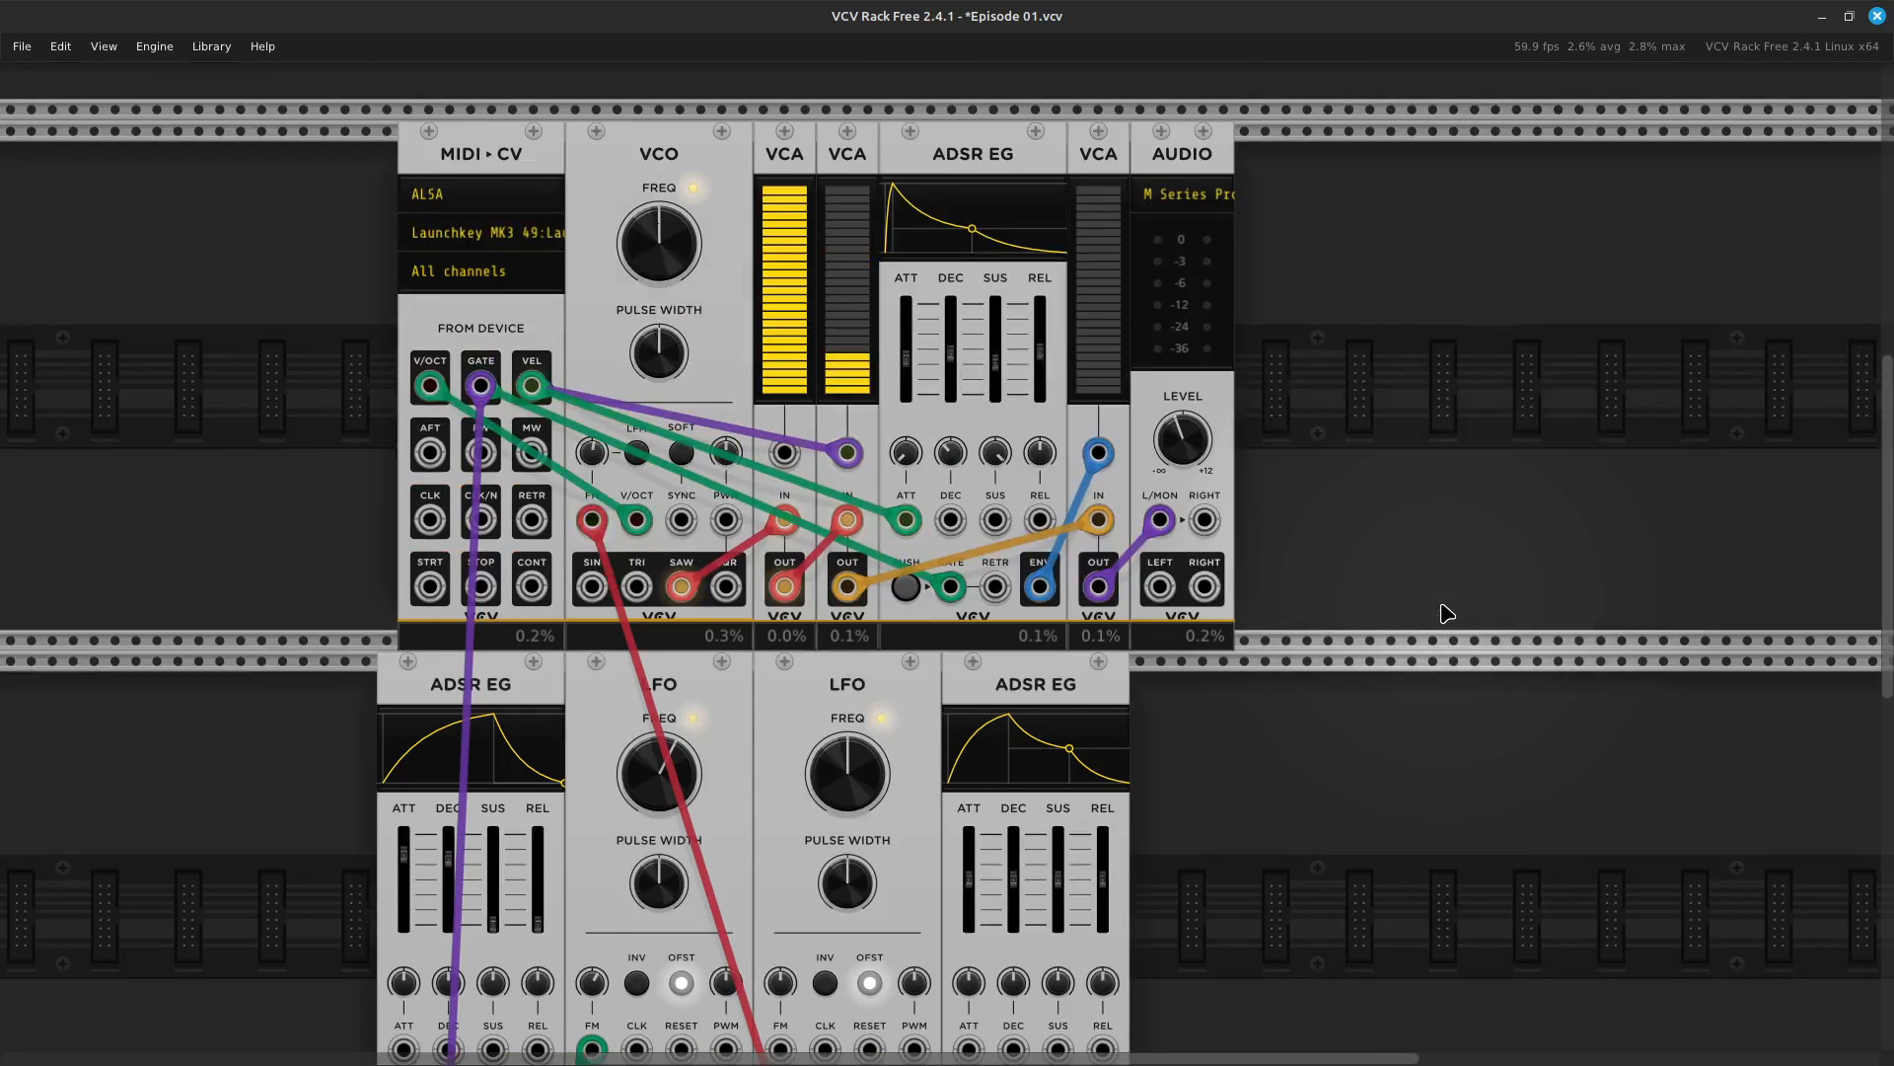
pyautogui.press('Down')
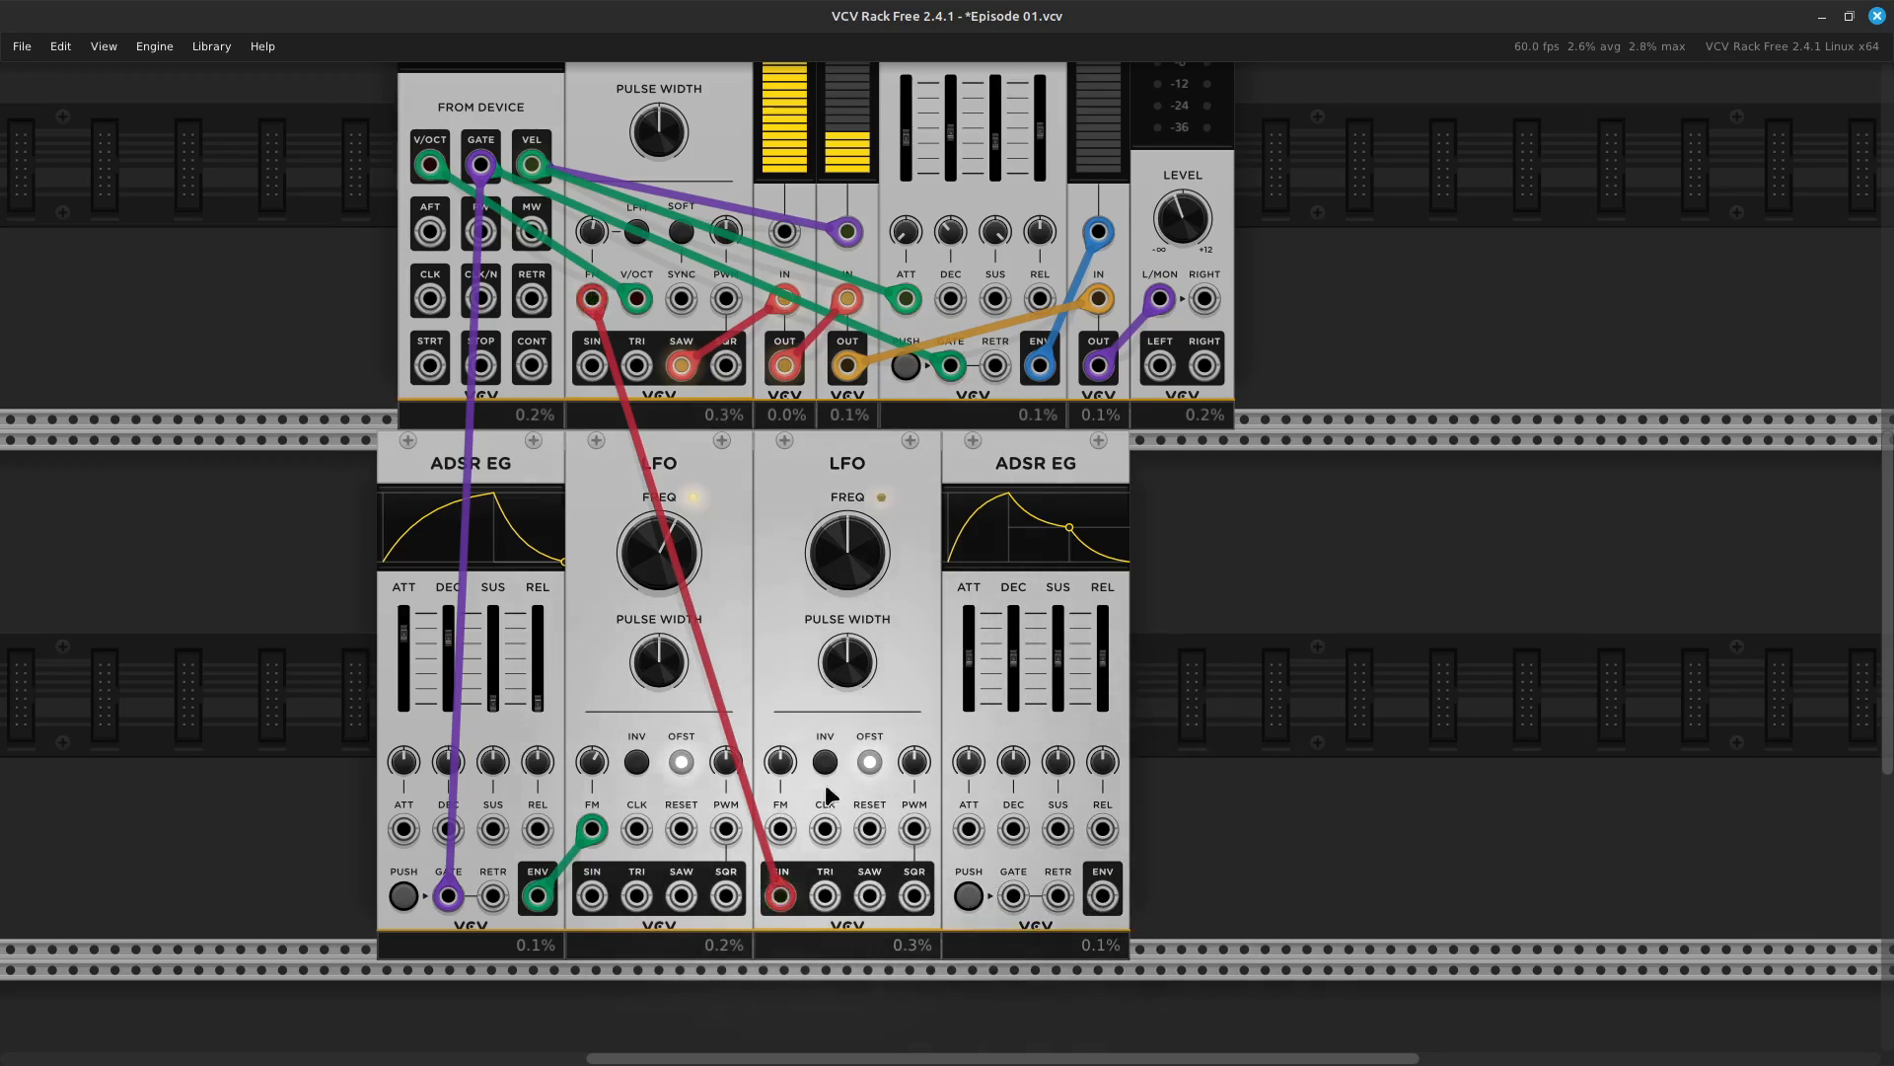
pyautogui.moveTo(1097, 910); pyautogui.dragTo(793, 832)
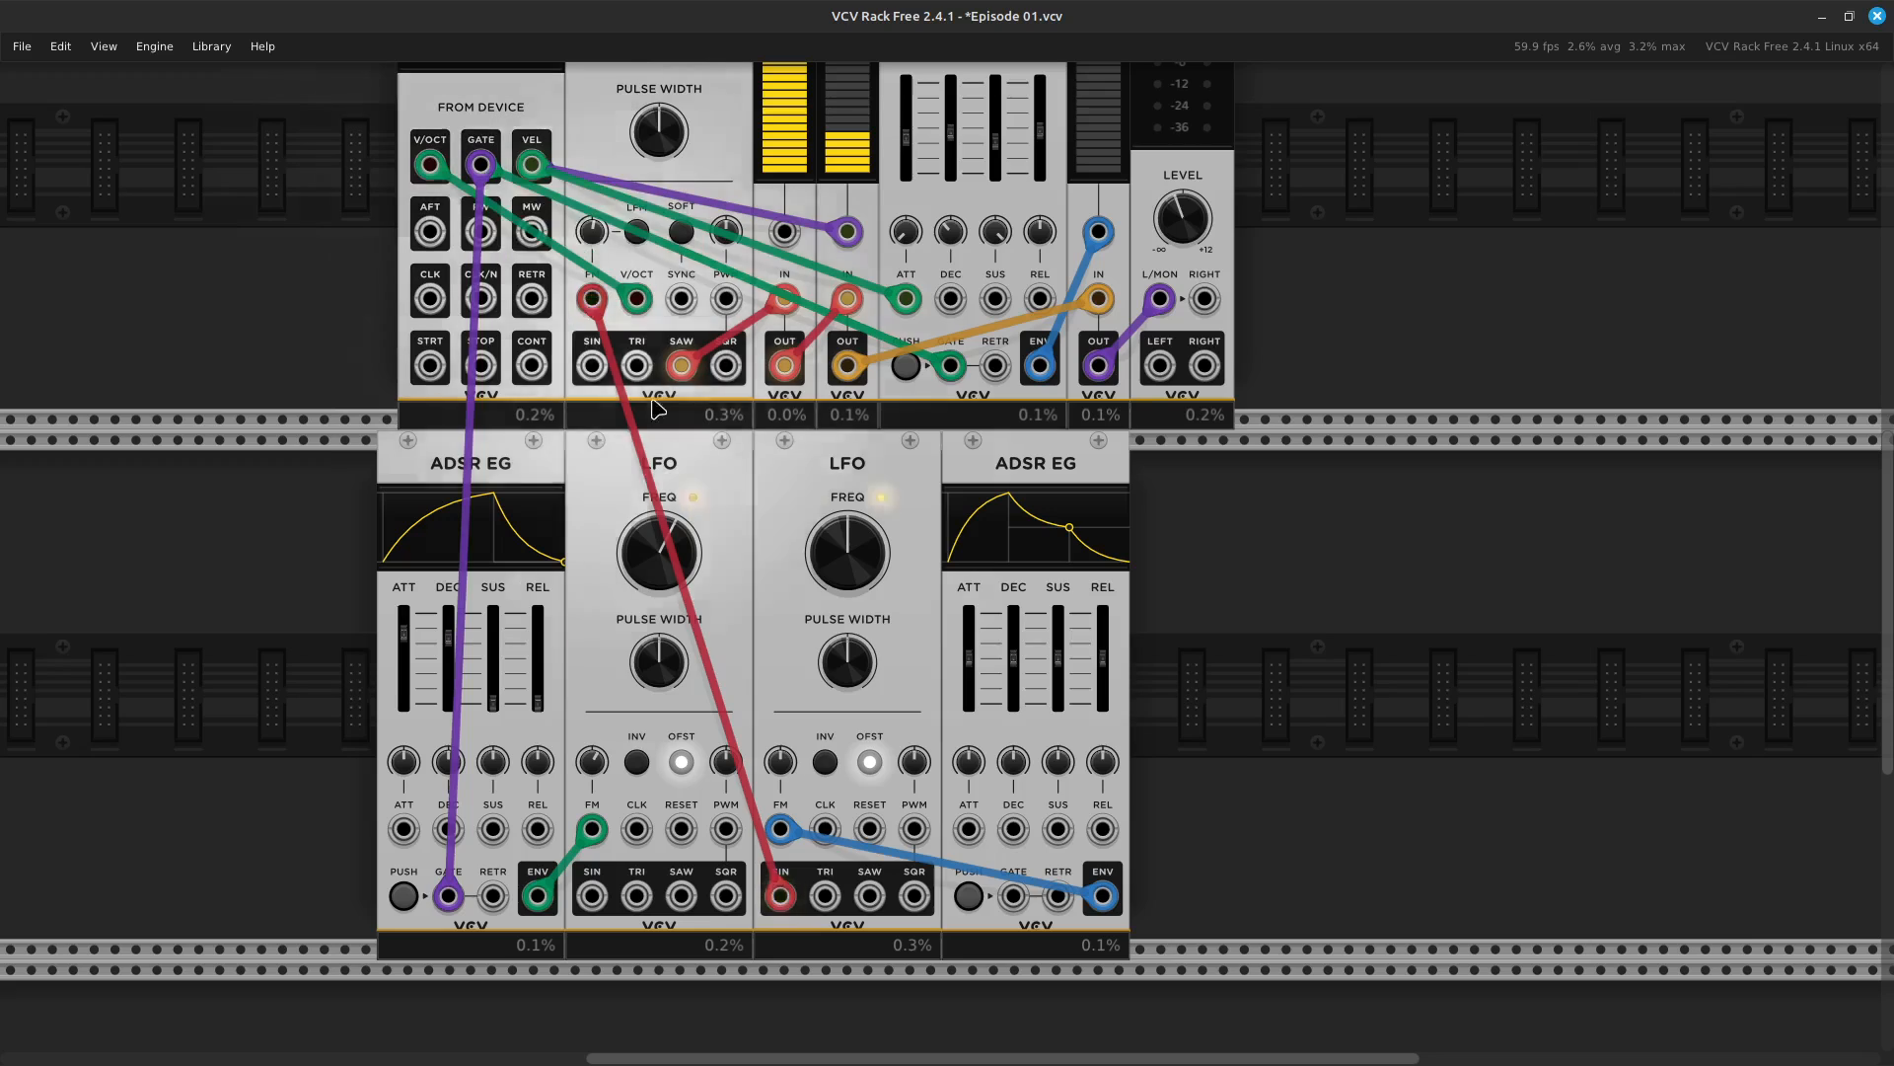
pyautogui.moveTo(1014, 895); pyautogui.dragTo(480, 168)
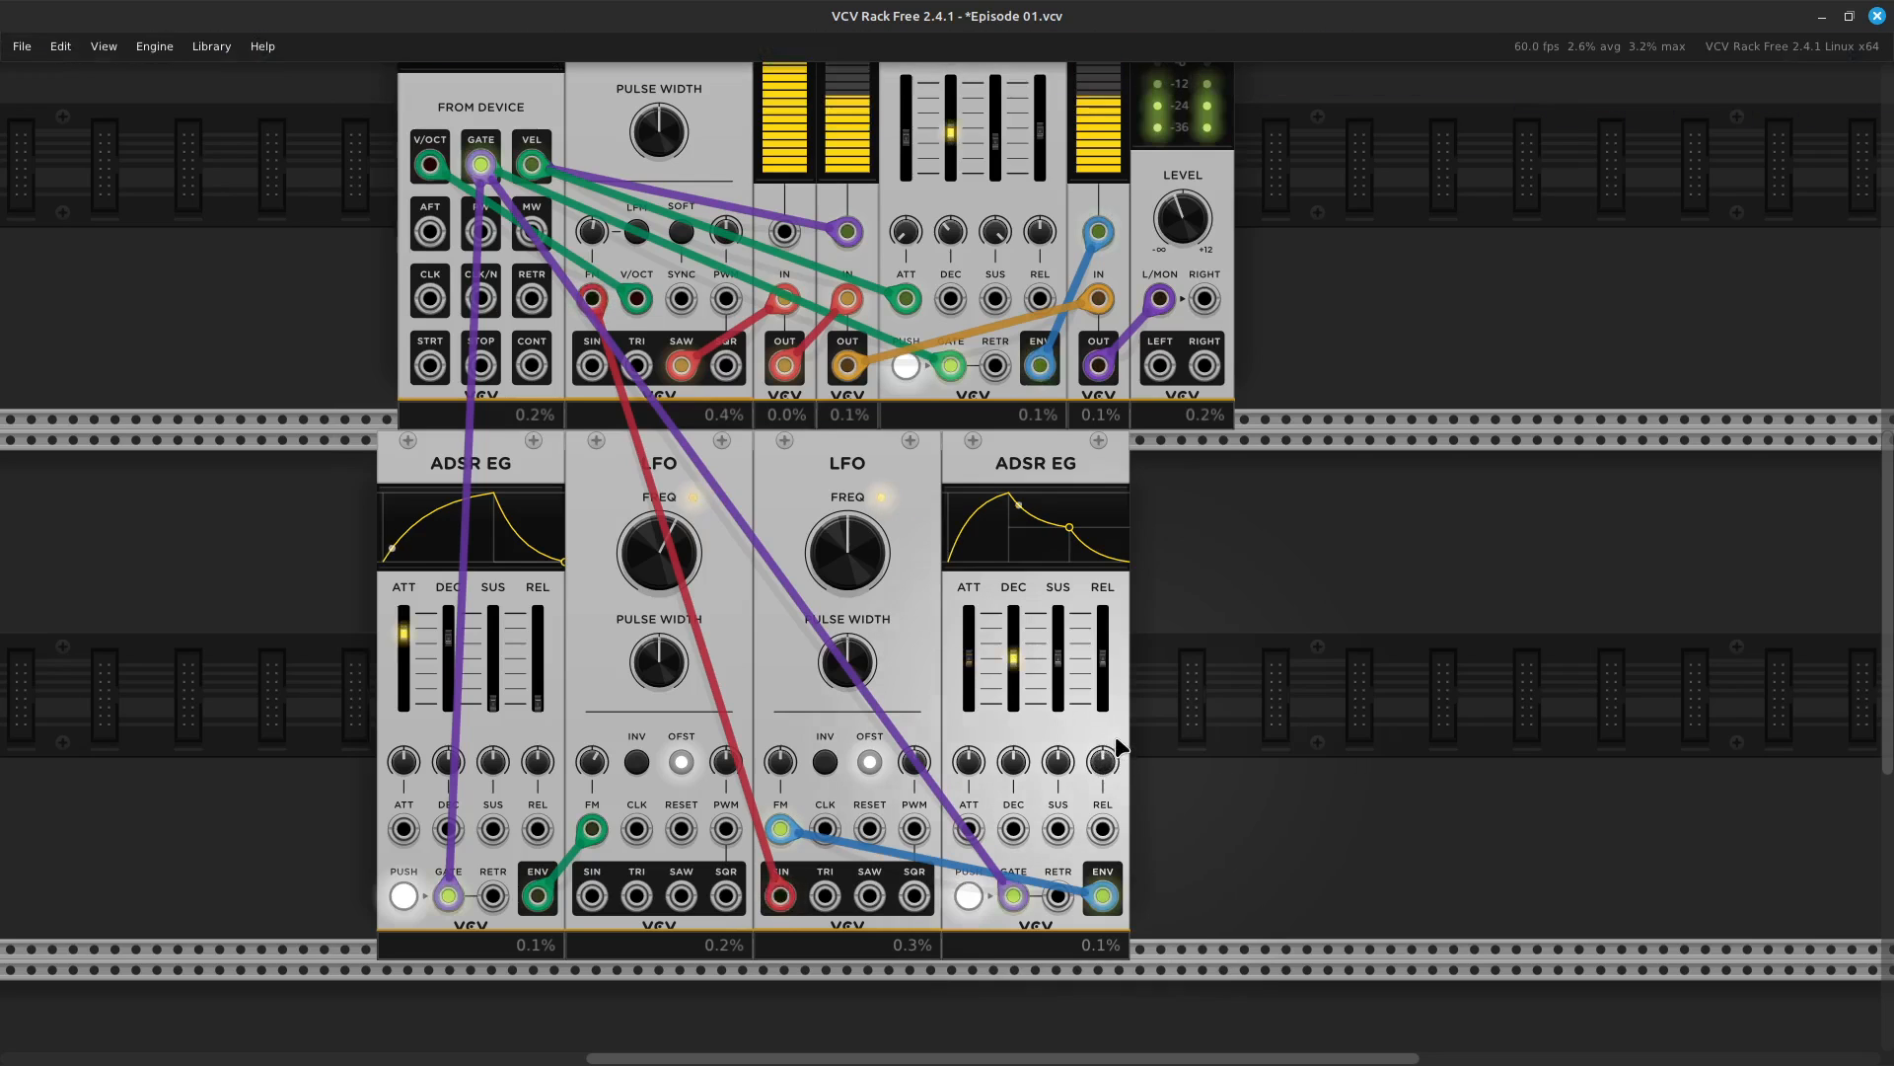
# Reshape the new ADSR EG's envelope with sustain at minimum, release at 1 ms, and longer attack and decay times
pyautogui.moveTo(1115, 671)
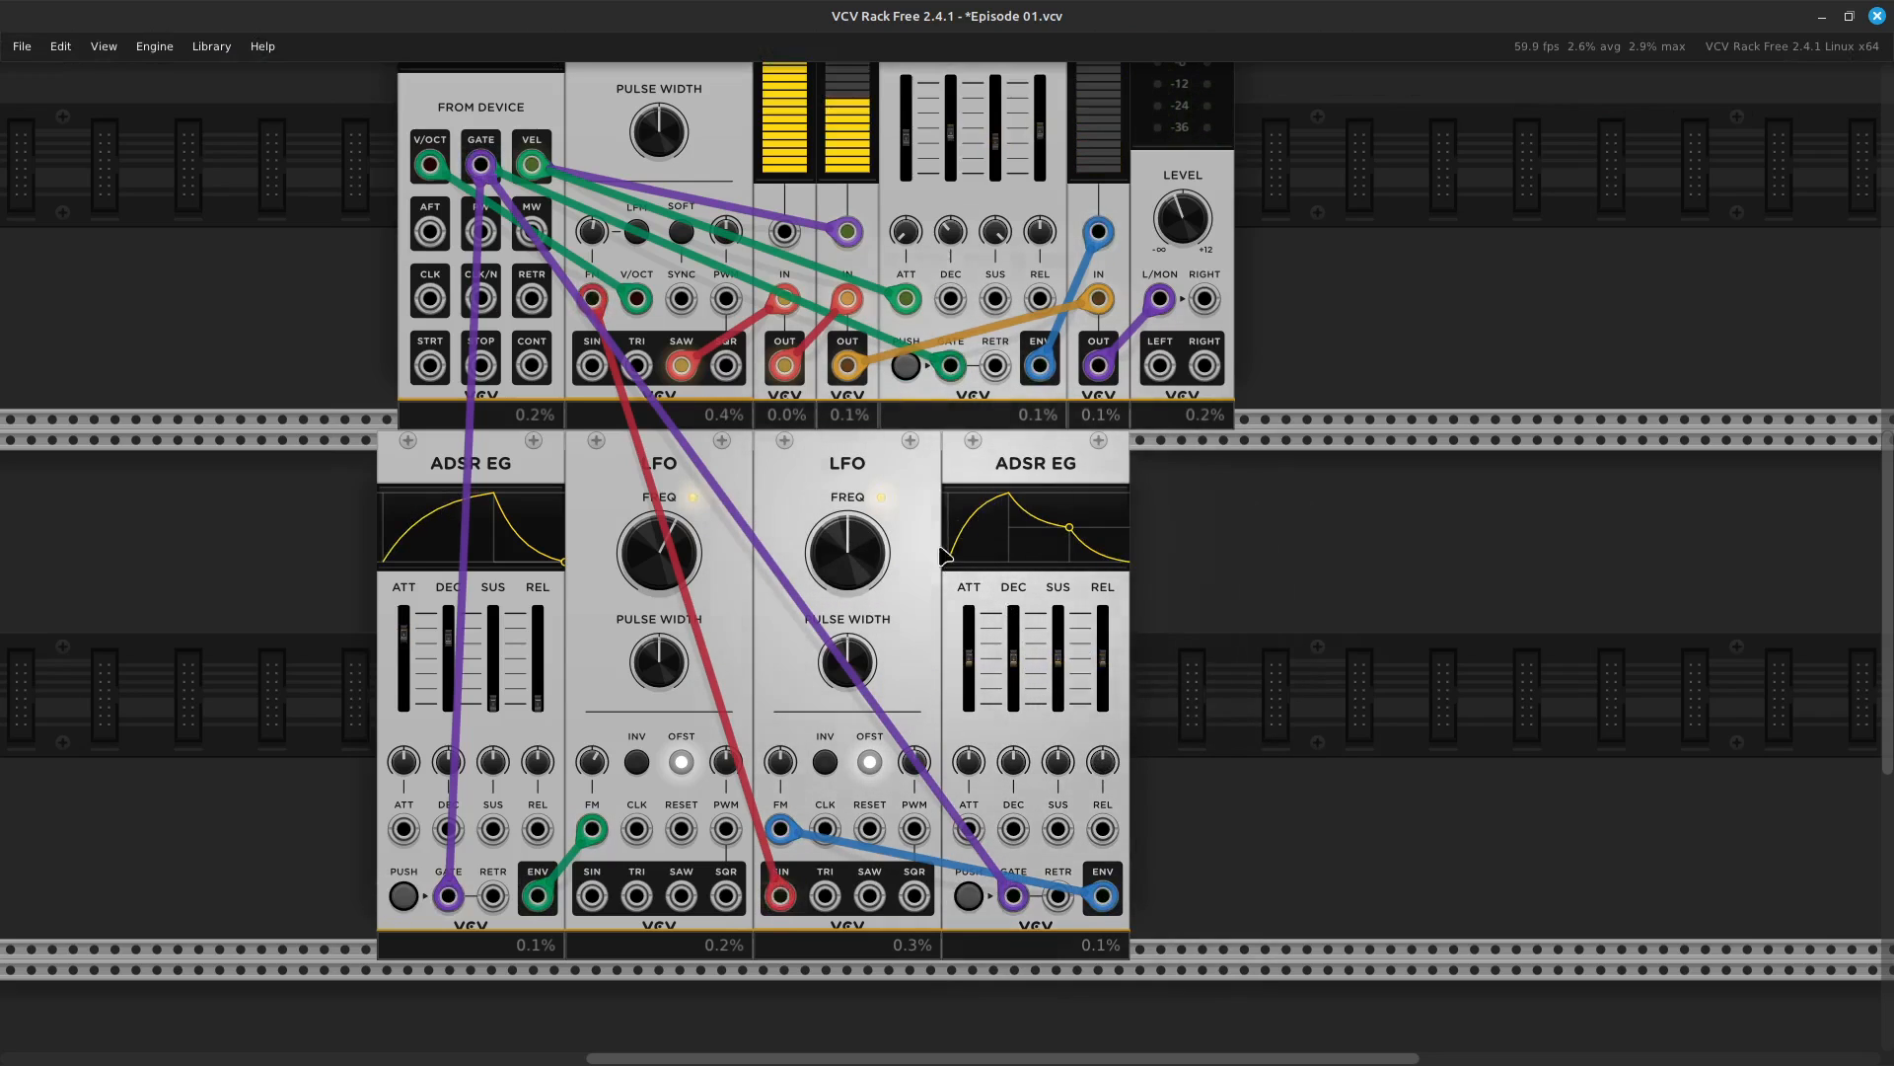
pyautogui.moveTo(1061, 659)
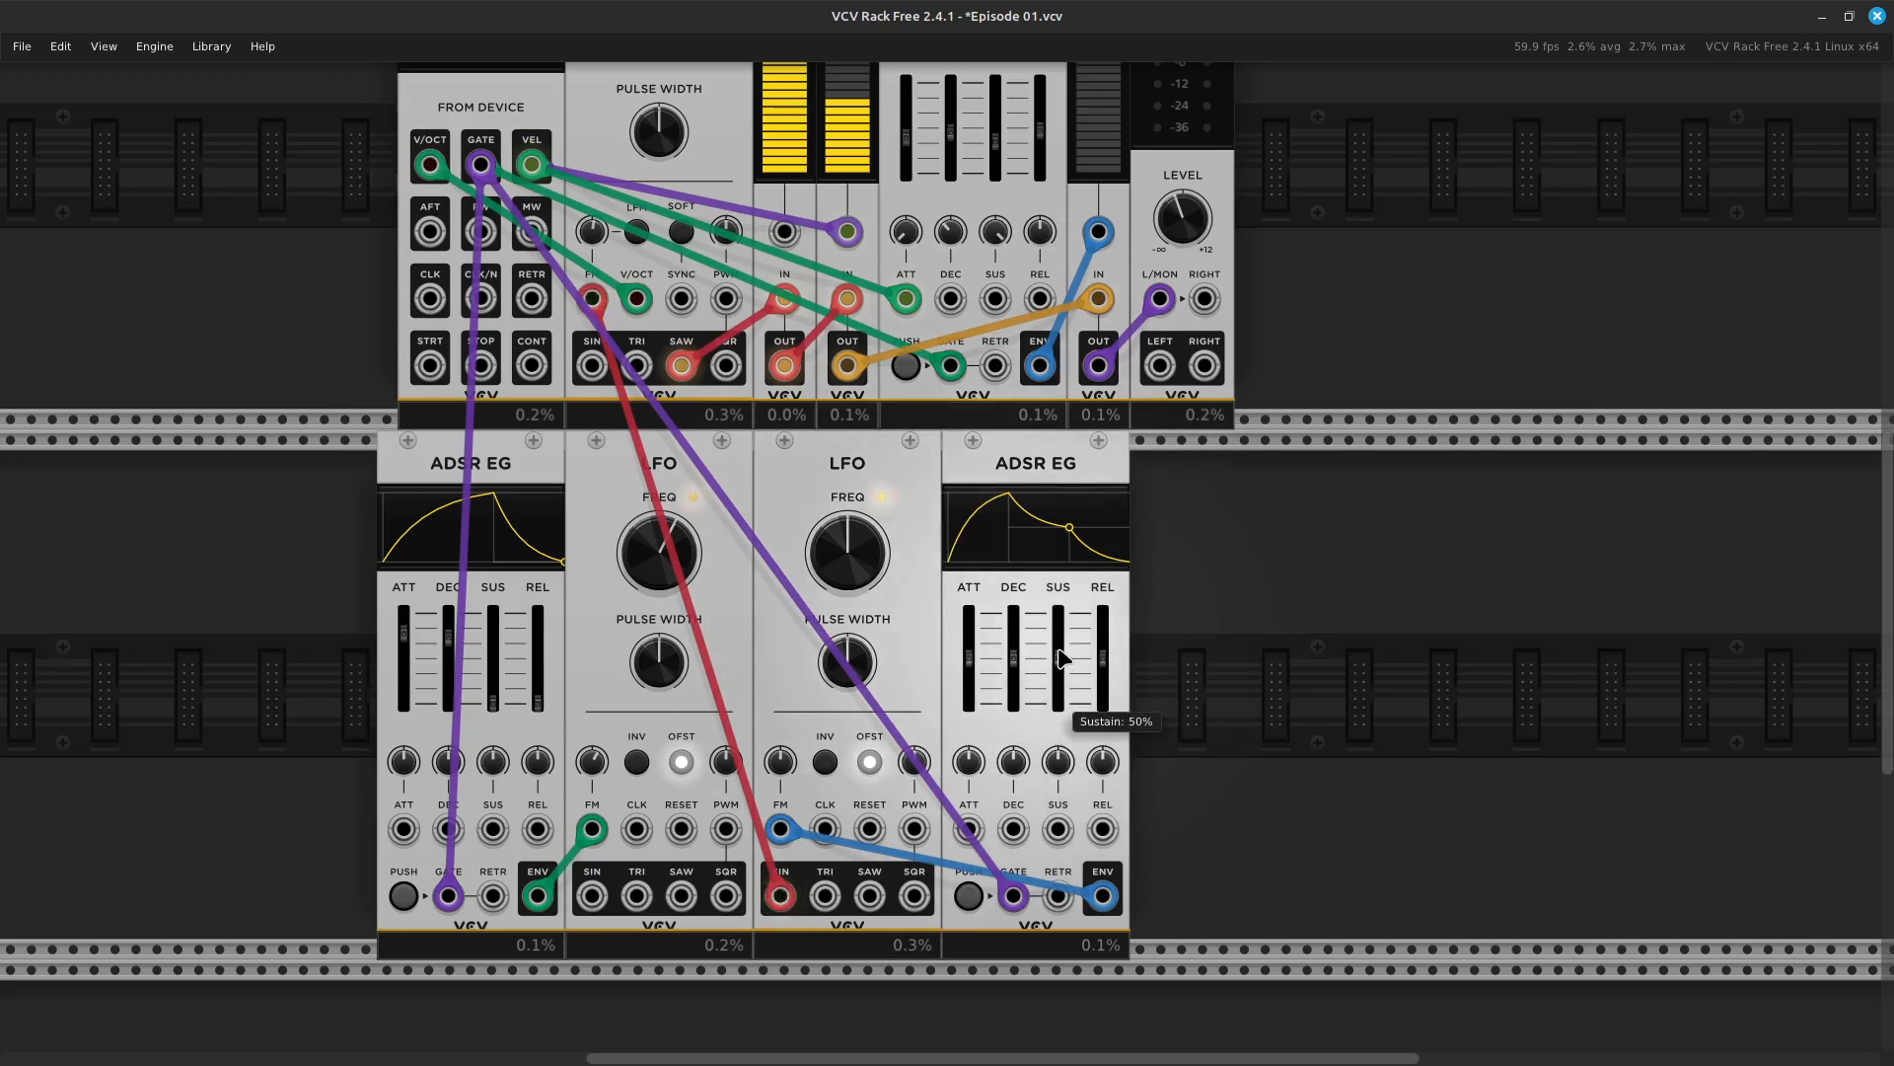
pyautogui.moveTo(1058, 659); pyautogui.dragTo(1058, 703)
pyautogui.moveTo(1112, 648)
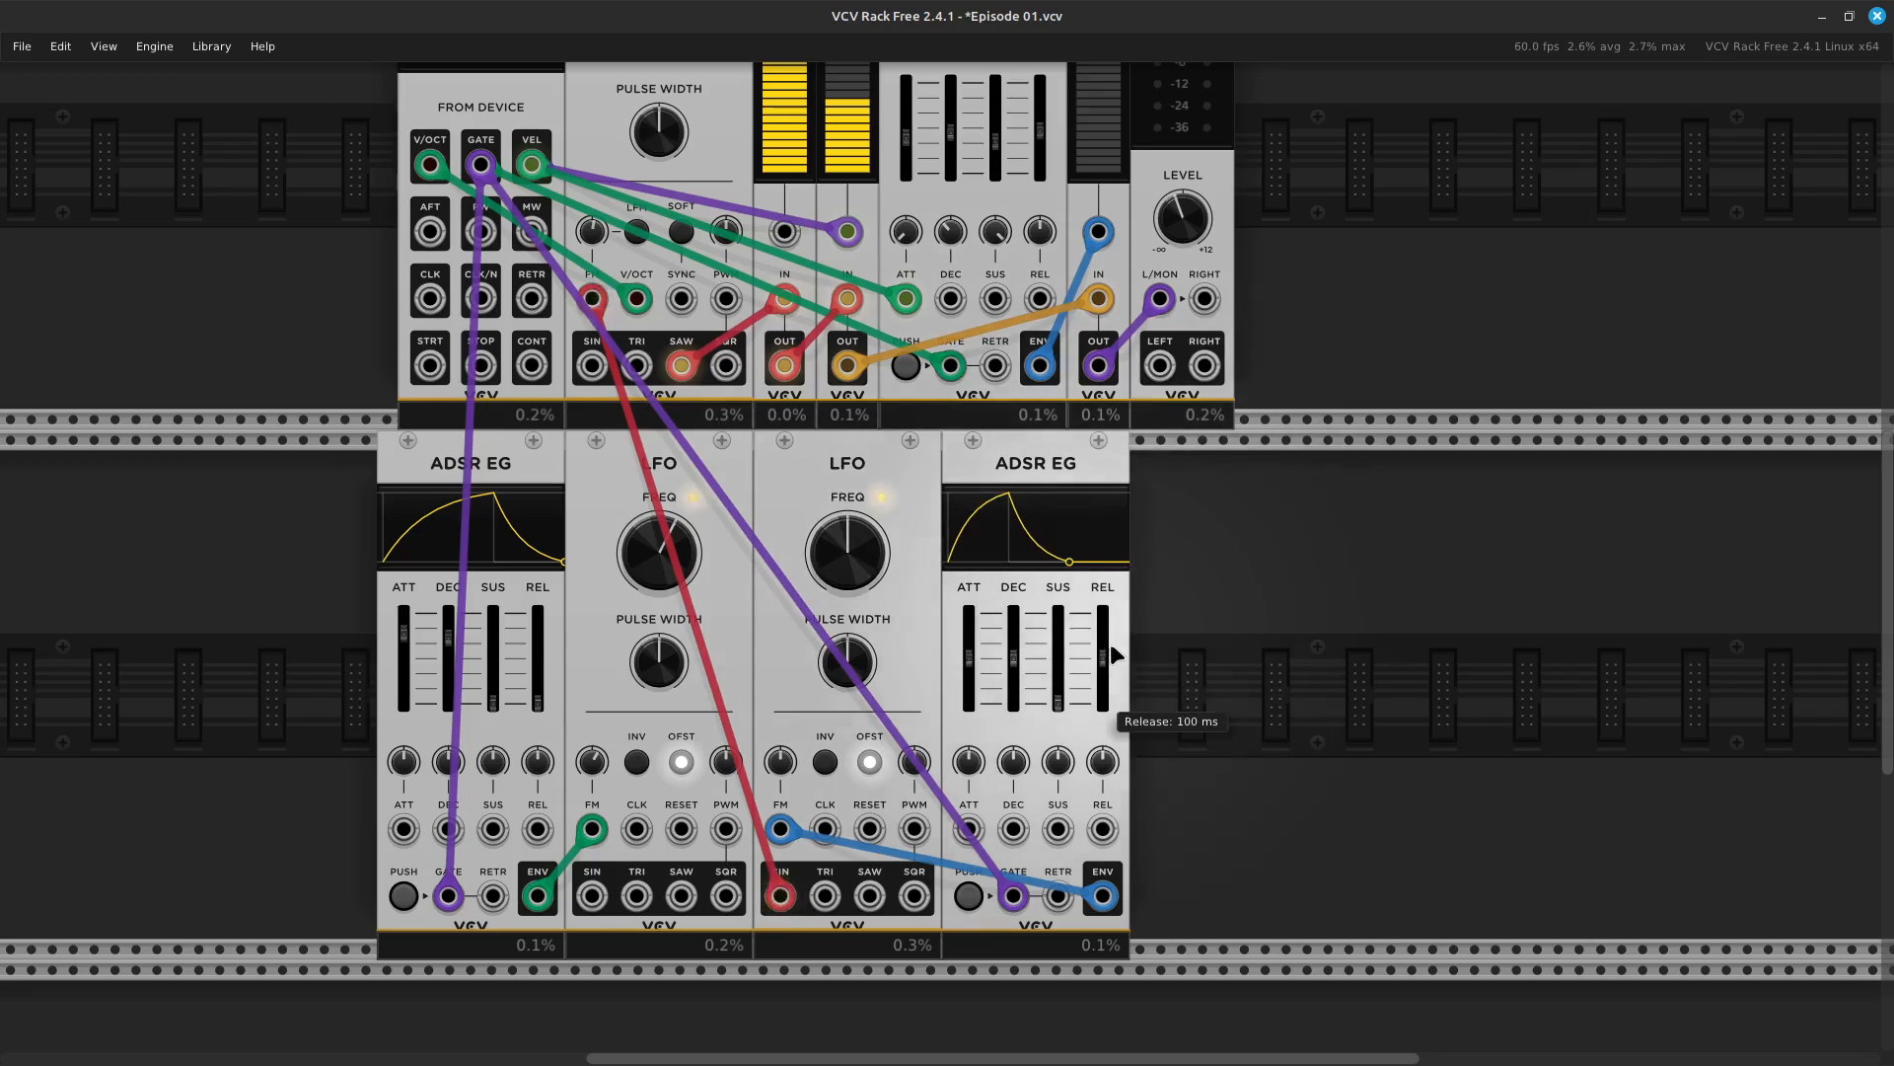
pyautogui.moveTo(1105, 667); pyautogui.dragTo(1104, 697)
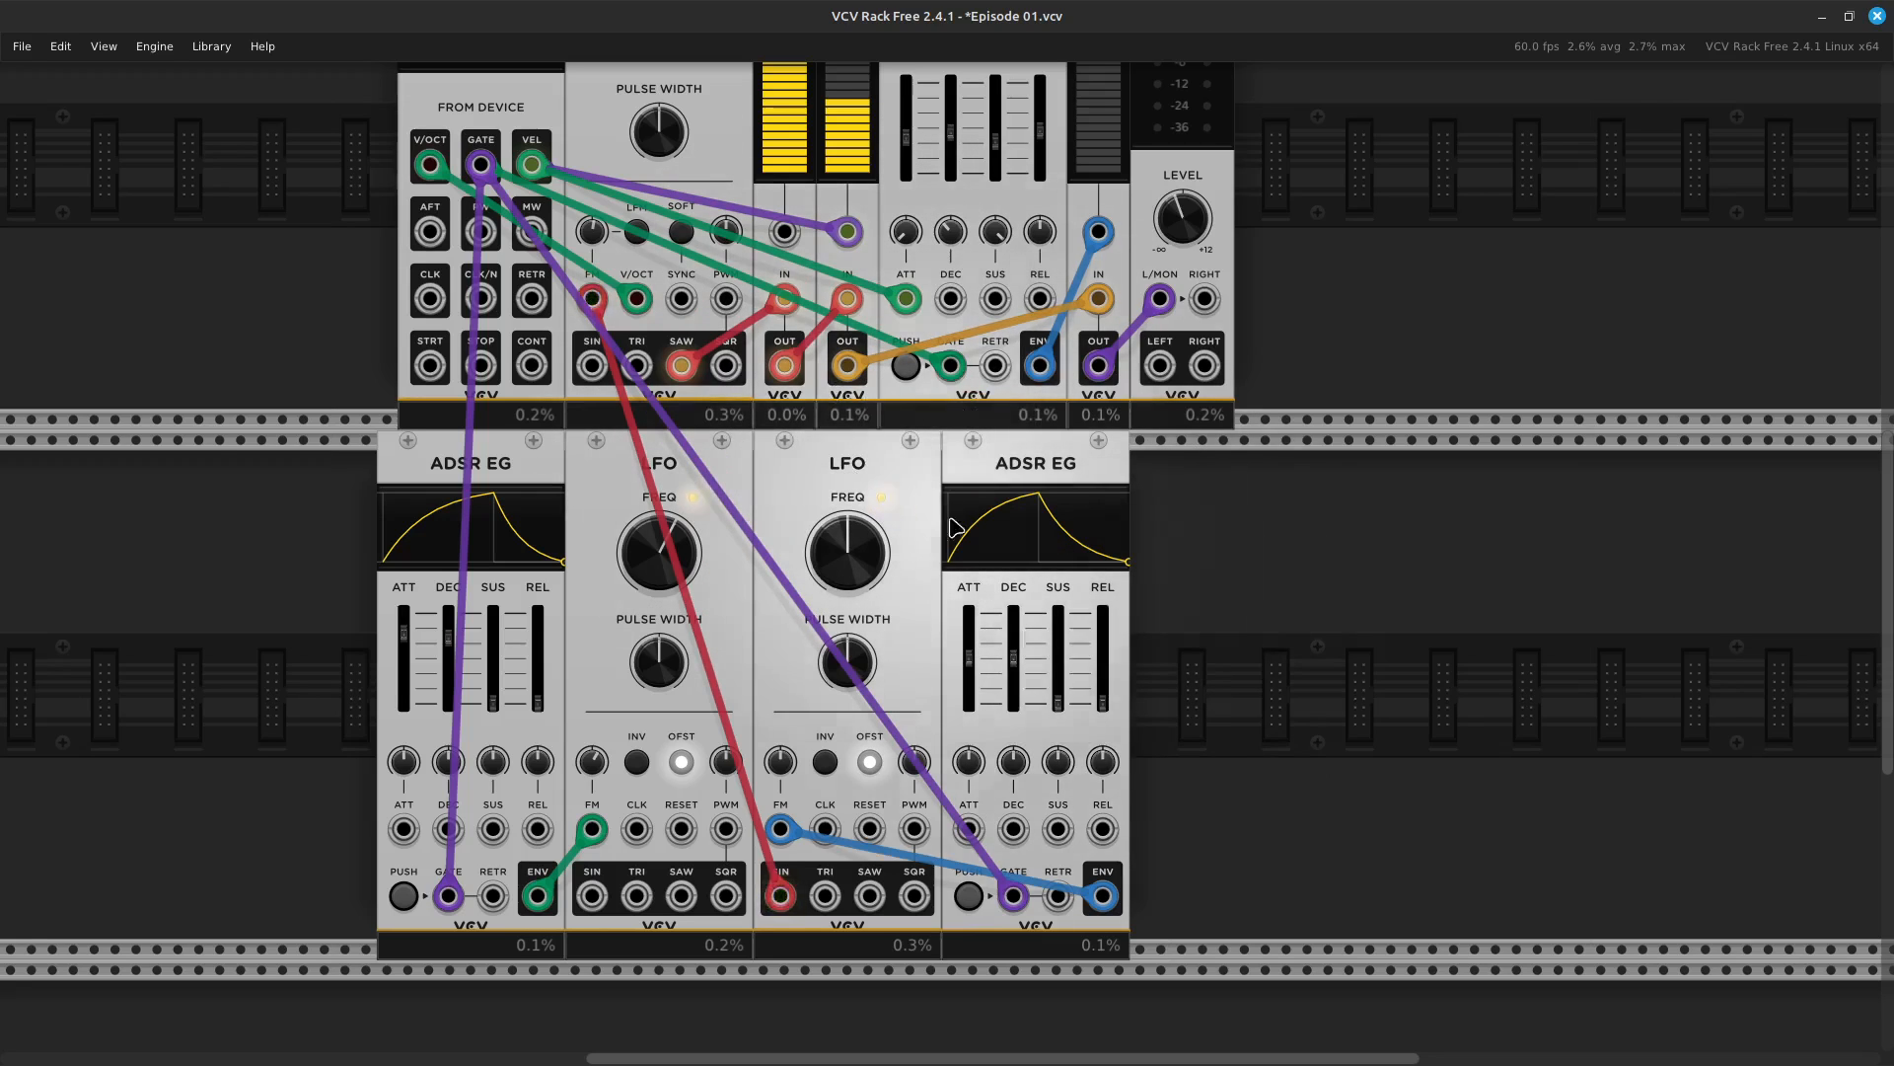
pyautogui.moveTo(968, 659)
pyautogui.moveTo(968, 659); pyautogui.dragTo(1013, 668)
pyautogui.moveTo(1013, 686)
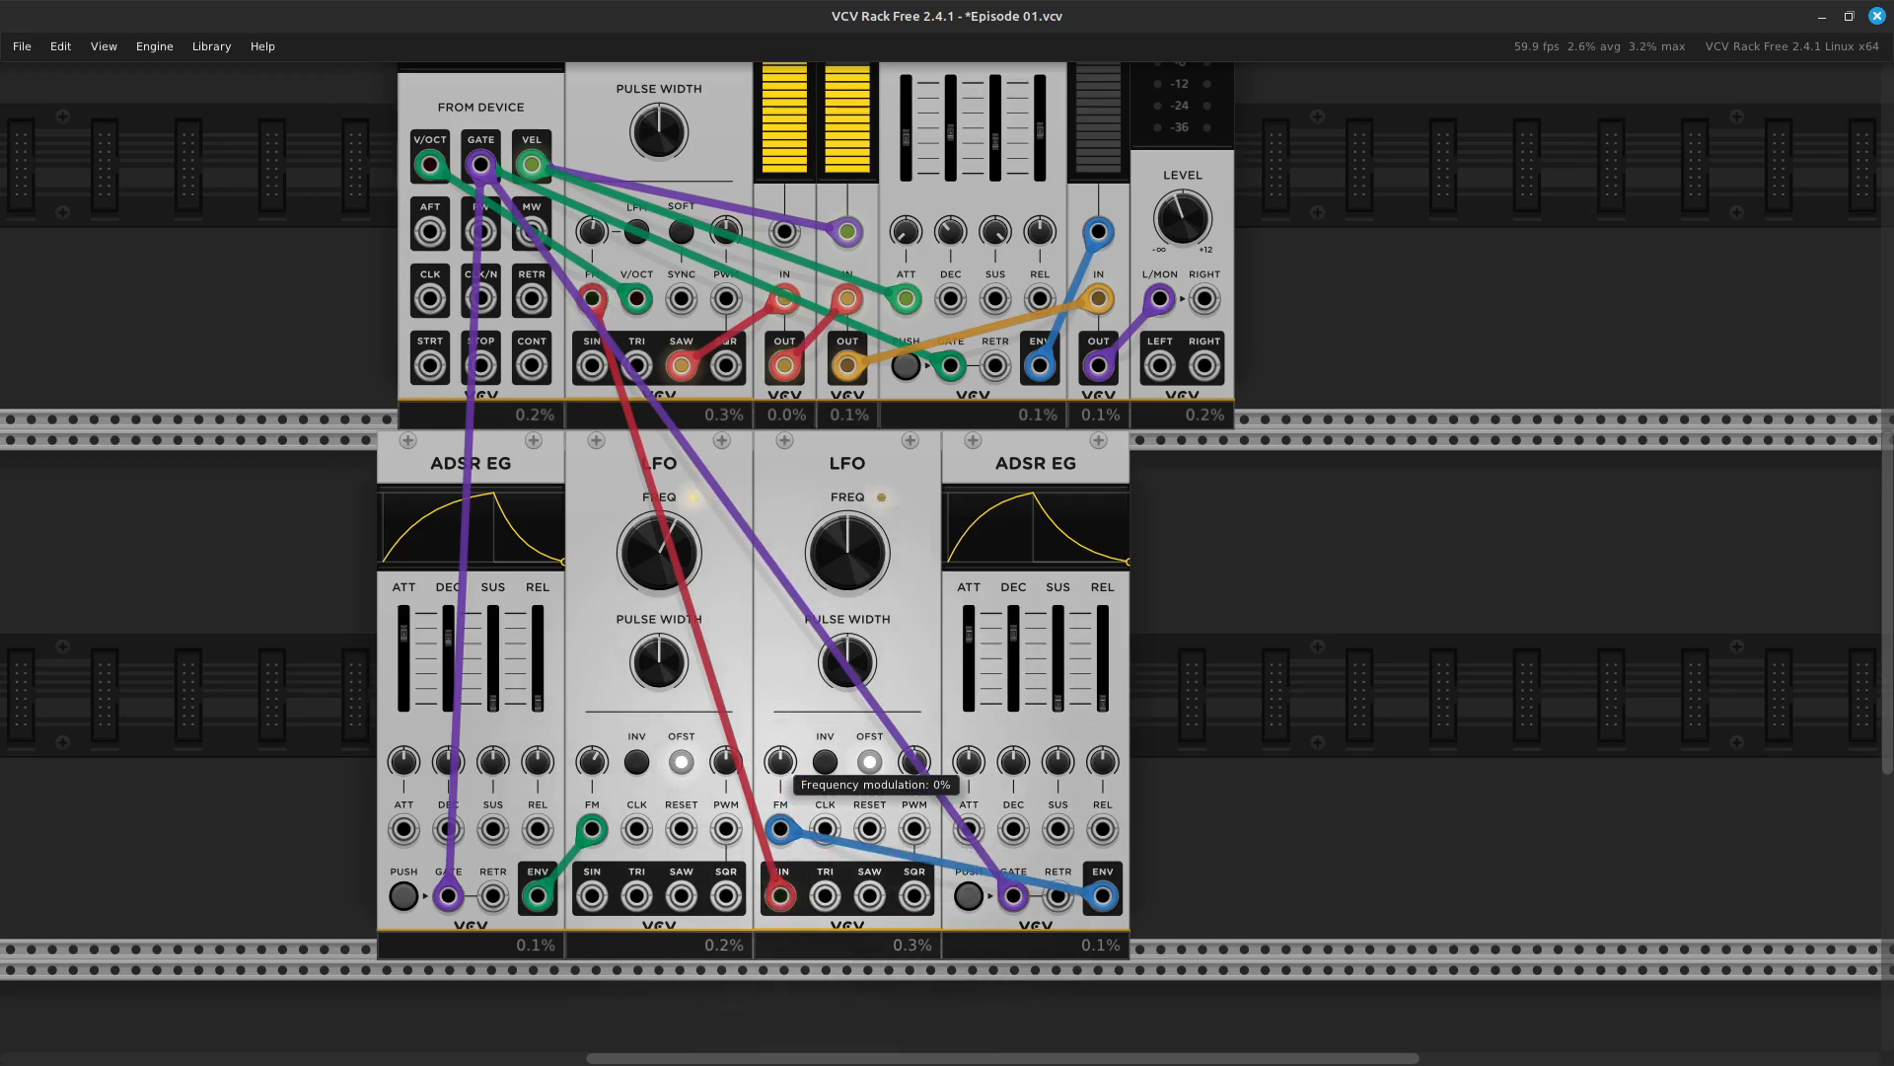
# Raise the second LFO's frequency modulation amount slightly above zero
pyautogui.moveTo(779, 761); pyautogui.dragTo(779, 753)
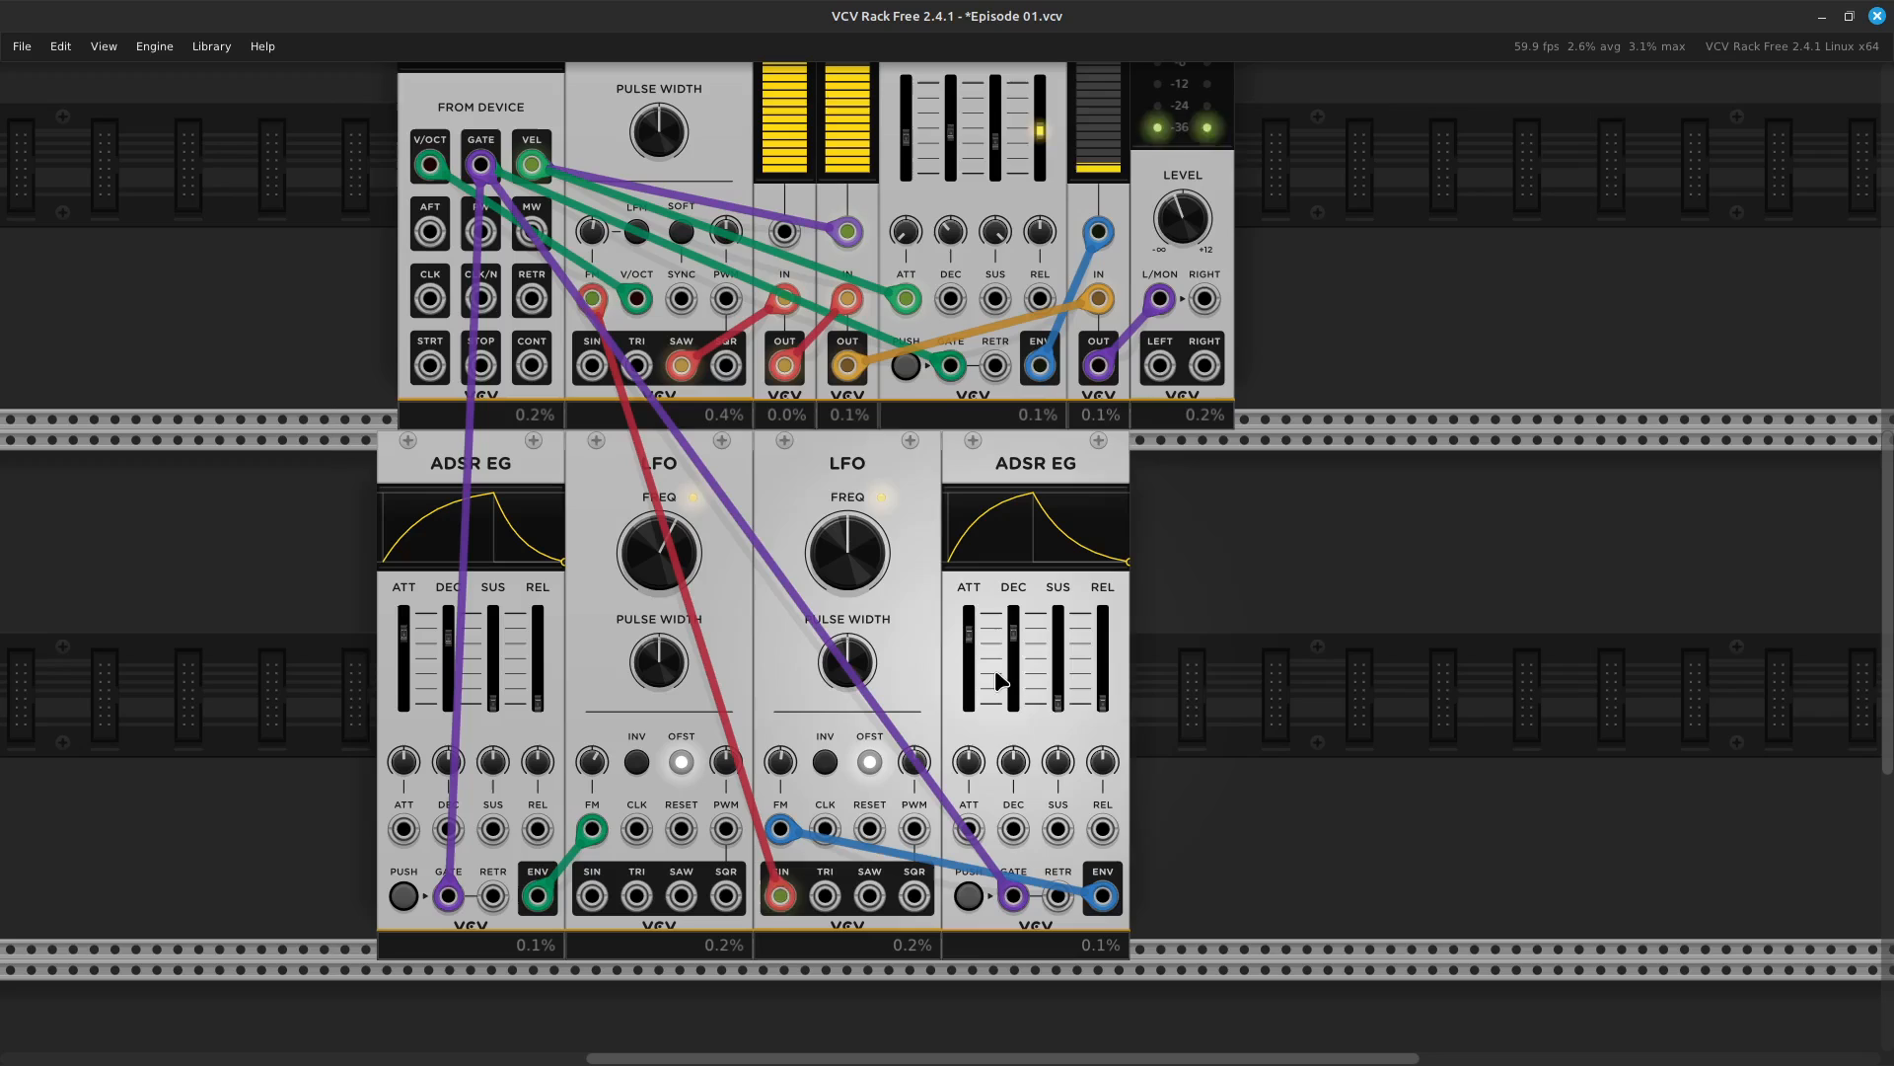
pyautogui.moveTo(781, 768)
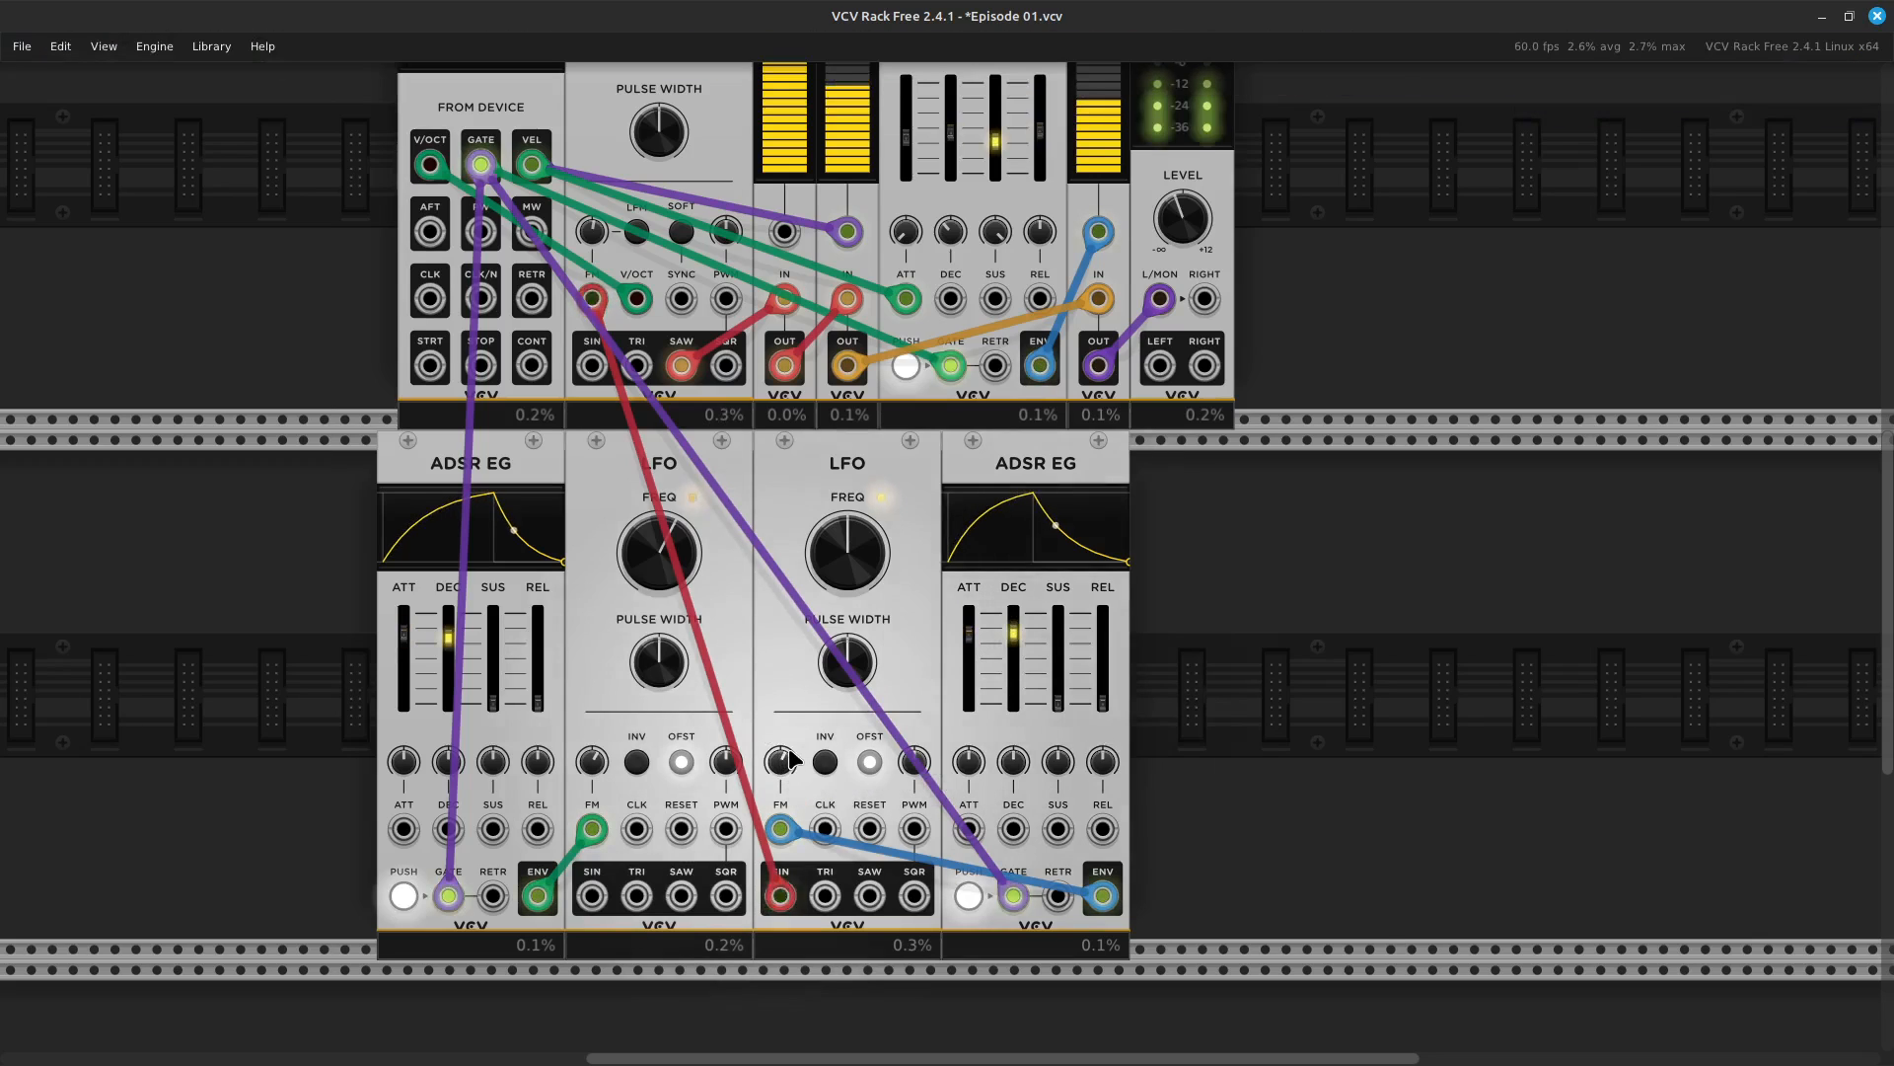
pyautogui.moveTo(782, 761); pyautogui.dragTo(782, 746)
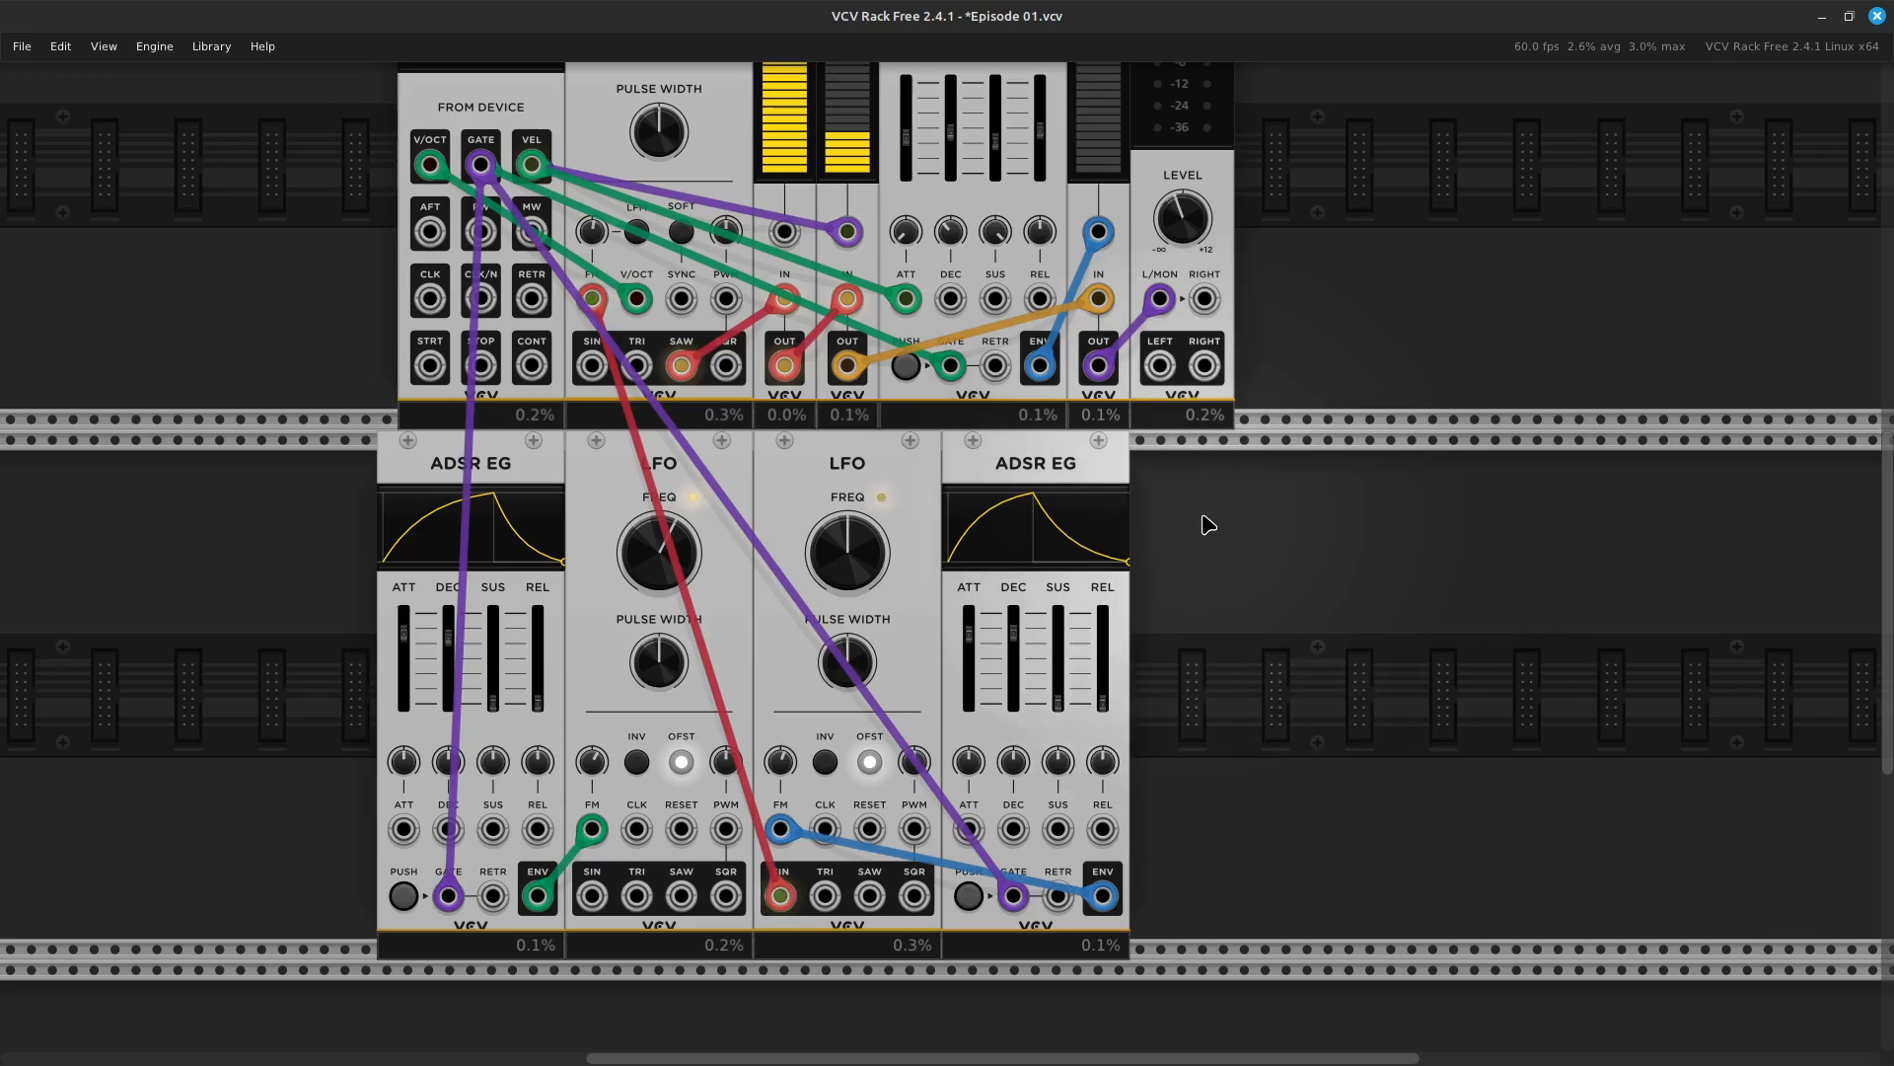
# On the second LFO's ADSR EG, set sustain to maximum and decay to minimum, and lengthen release to 212.81 ms, ending at 554.62 ms
pyautogui.moveTo(1065, 717); pyautogui.dragTo(1066, 614)
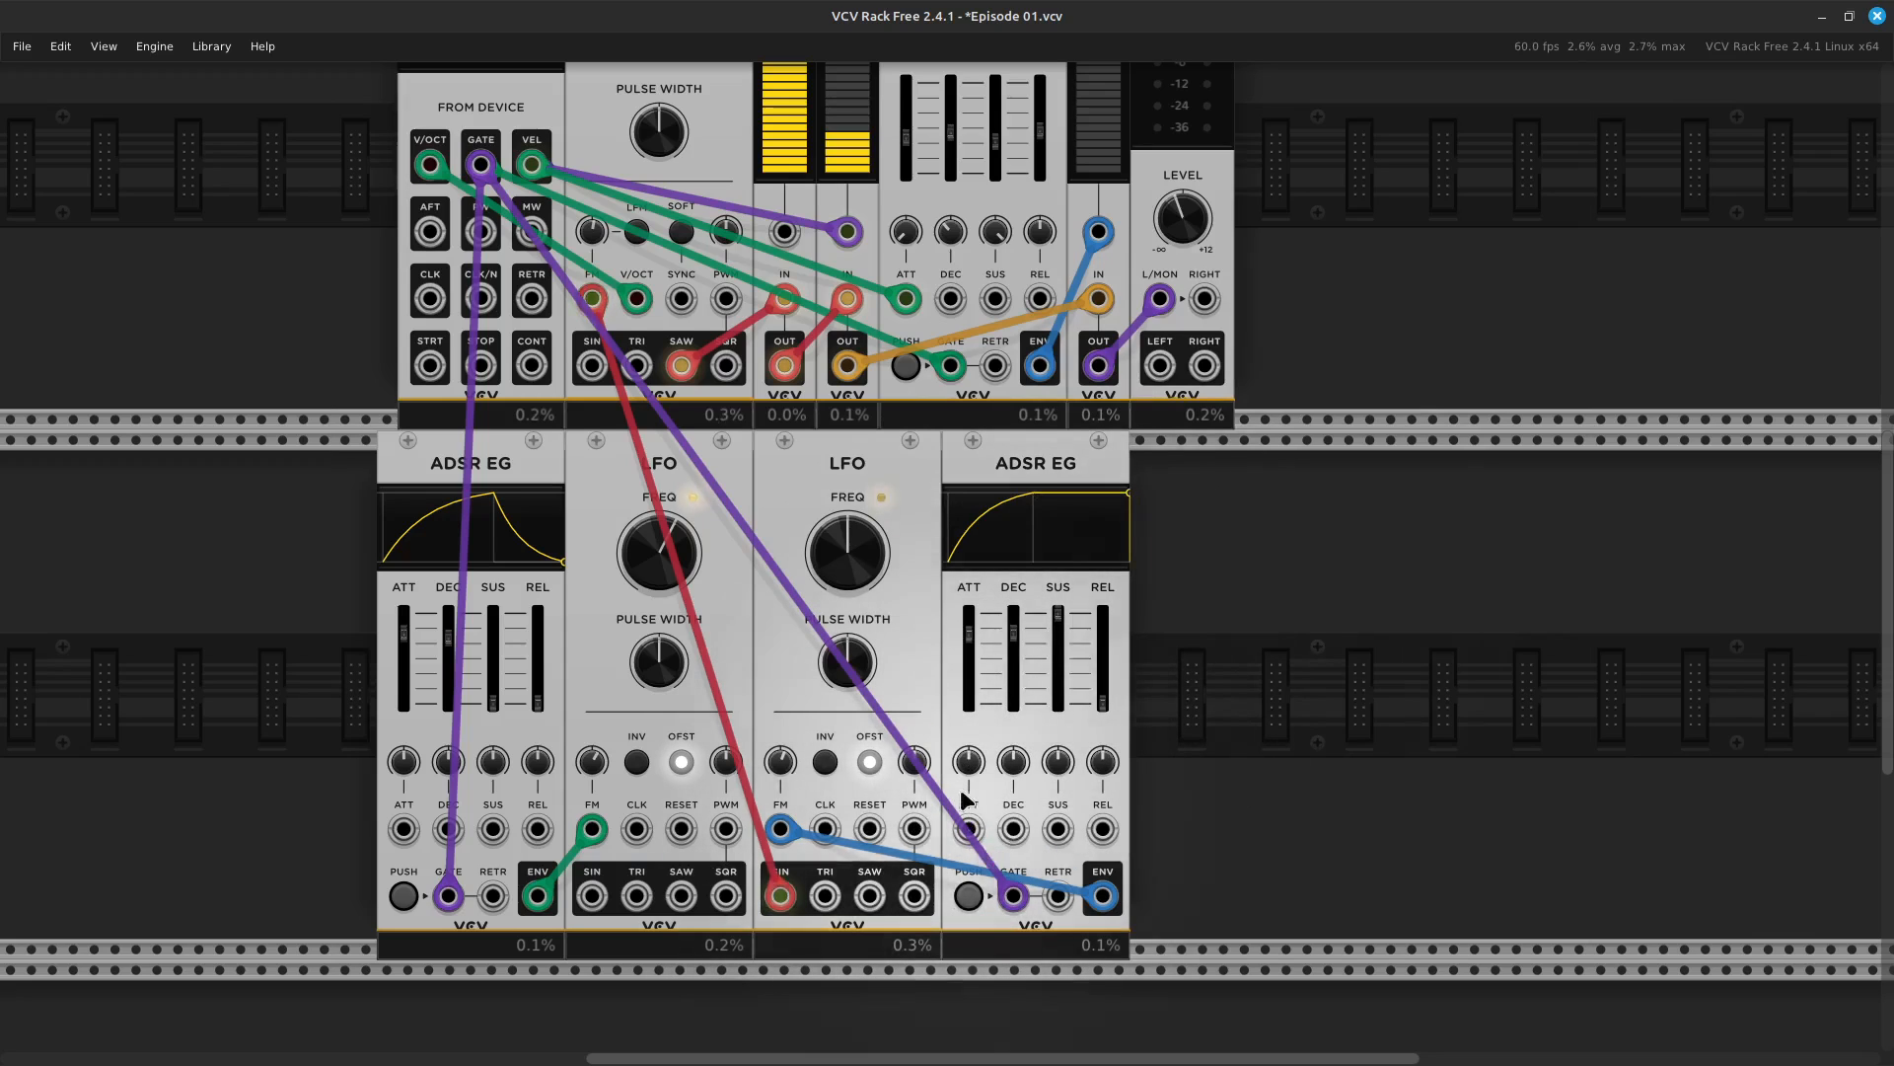
pyautogui.moveTo(1013, 627); pyautogui.dragTo(1014, 686)
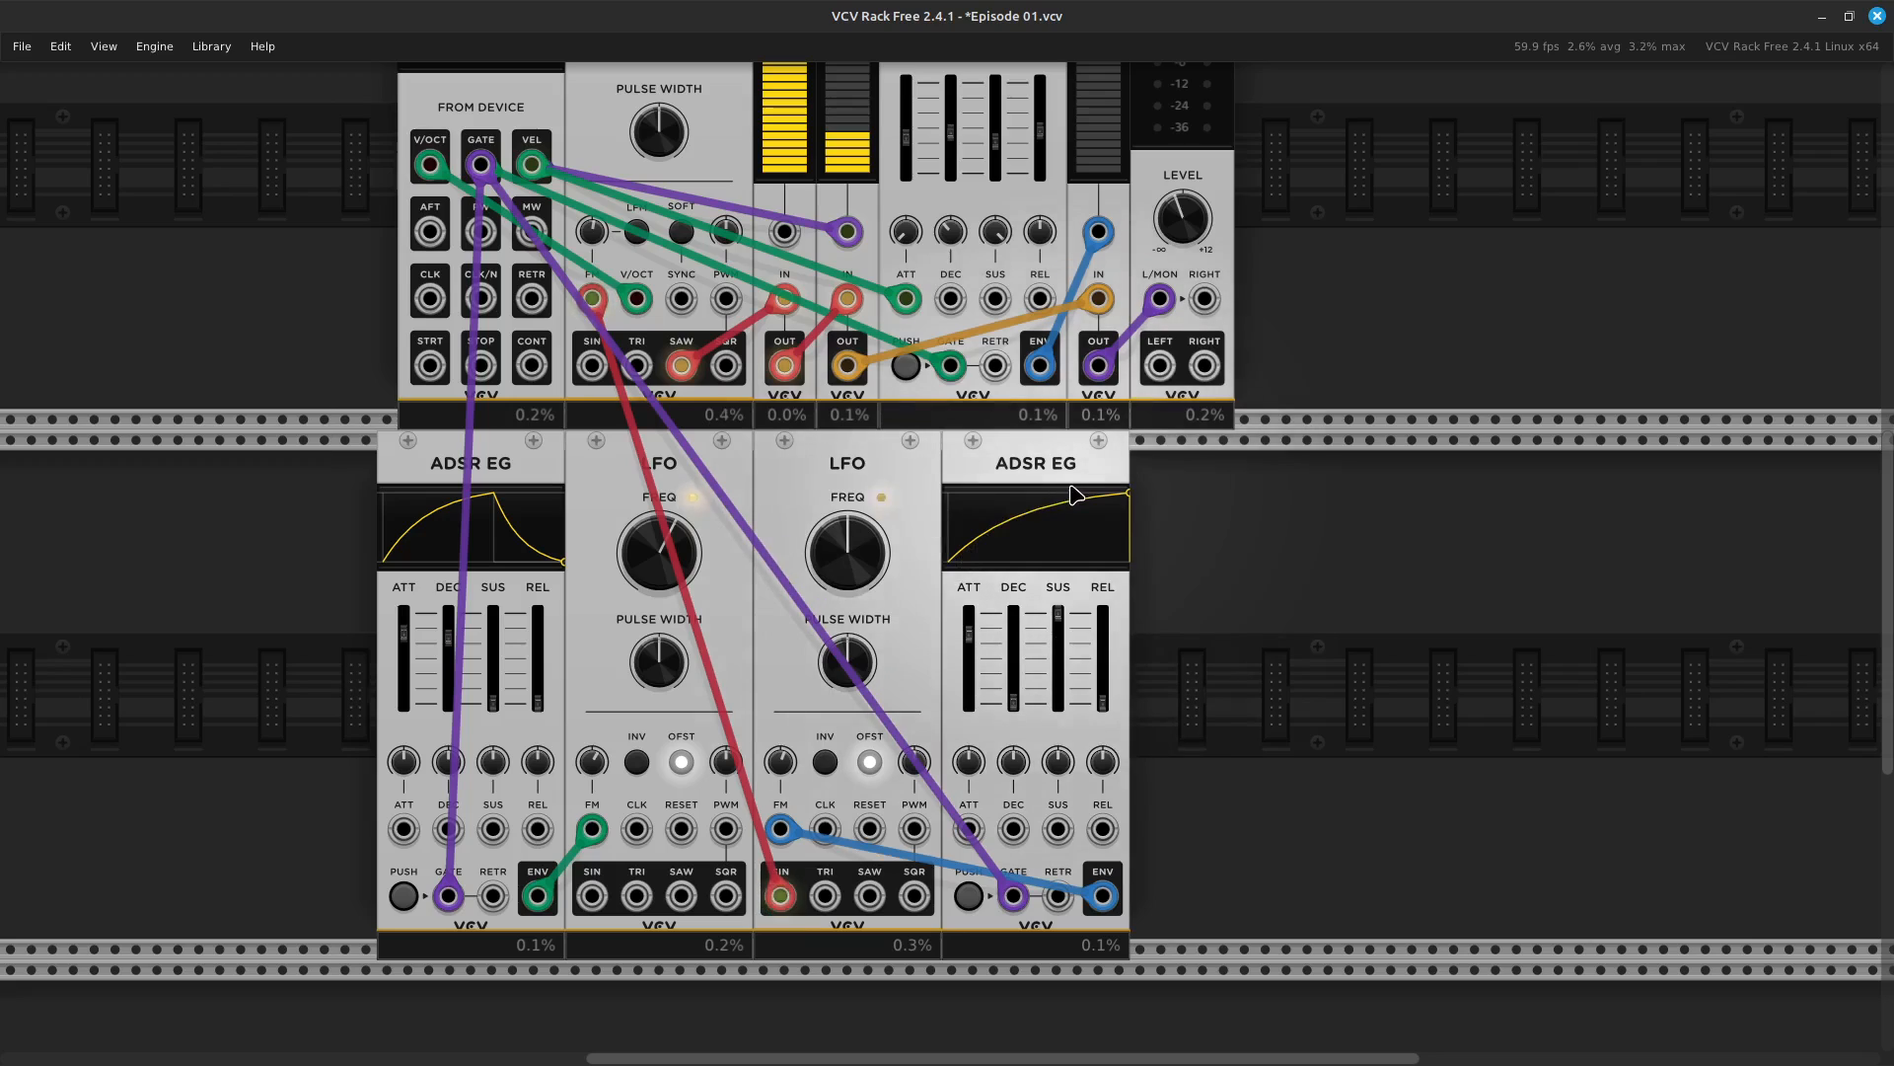
pyautogui.moveTo(1121, 653)
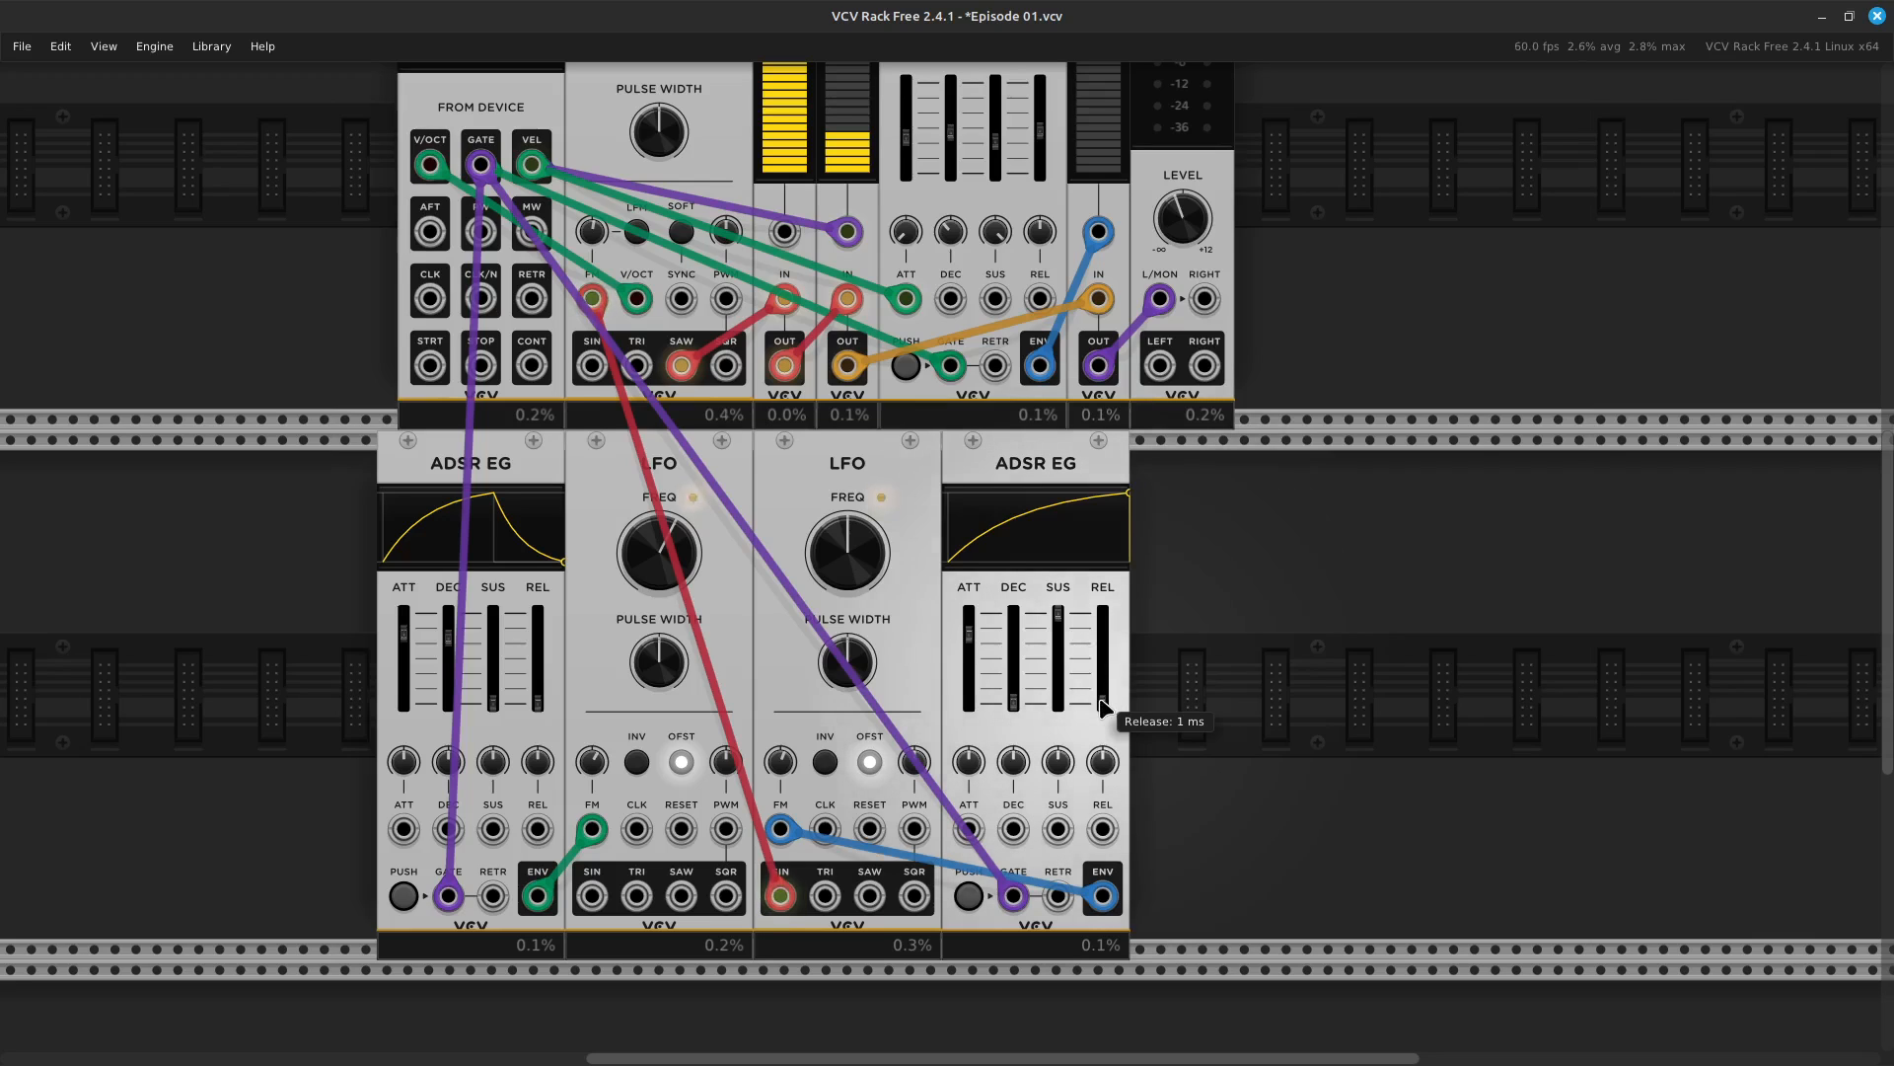
pyautogui.moveTo(1103, 700); pyautogui.dragTo(1102, 651)
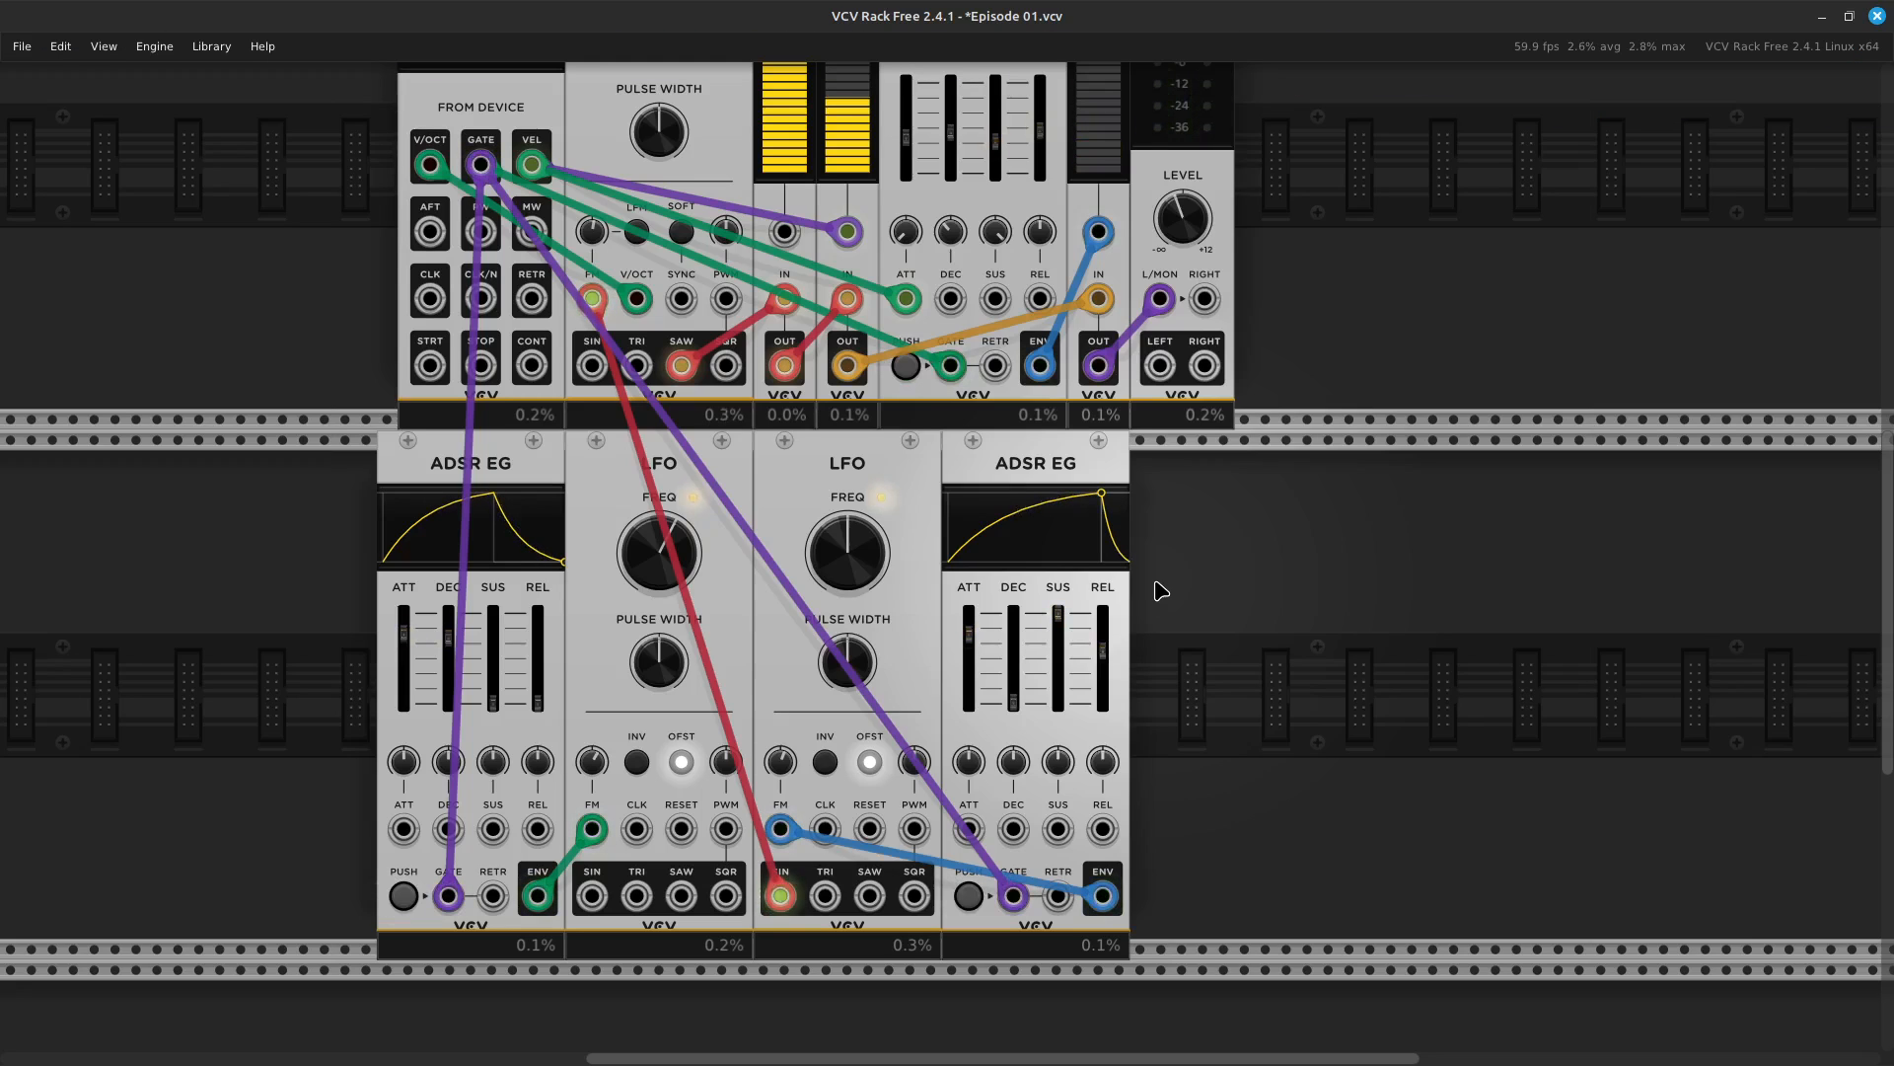
pyautogui.moveTo(1102, 688)
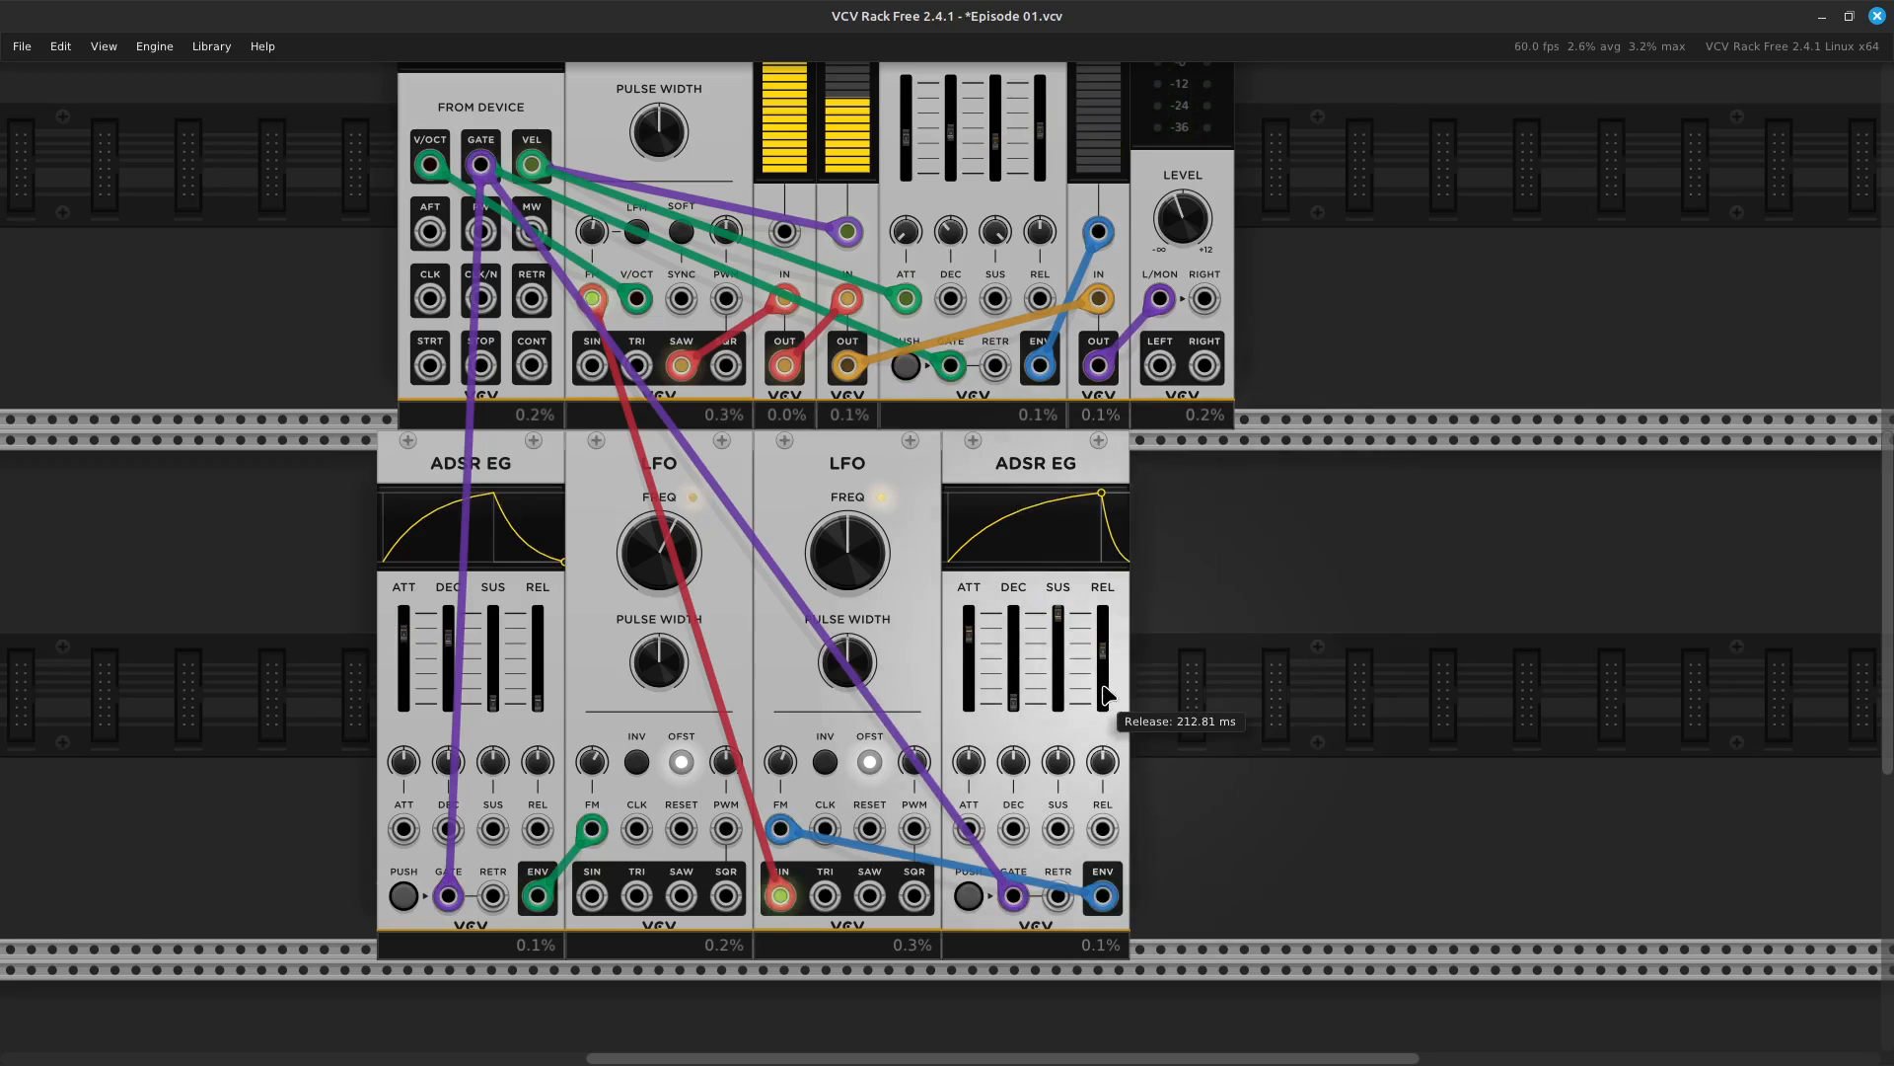
pyautogui.moveTo(1102, 664); pyautogui.dragTo(1102, 654)
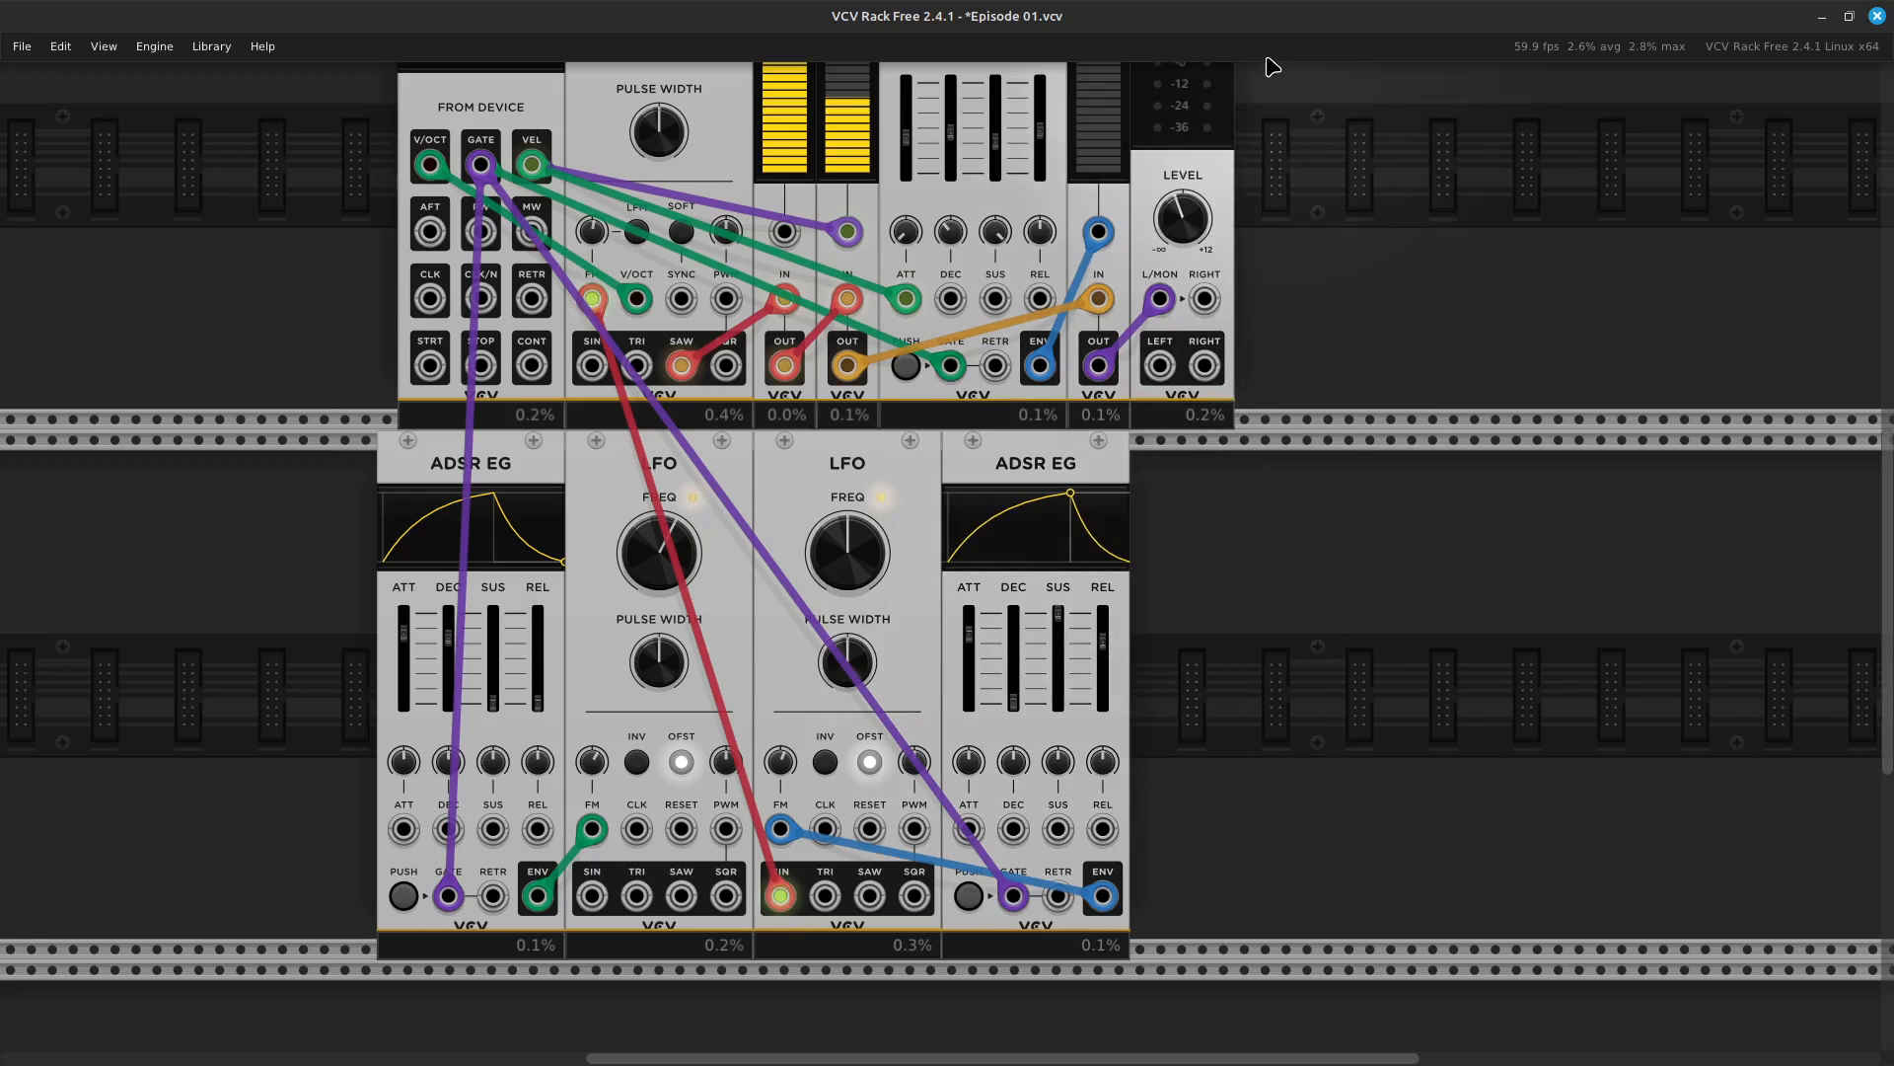
# Lengthen the release of the upper row's ADSR EG to 630.95 ms
pyautogui.scroll(3, 1312, 192)
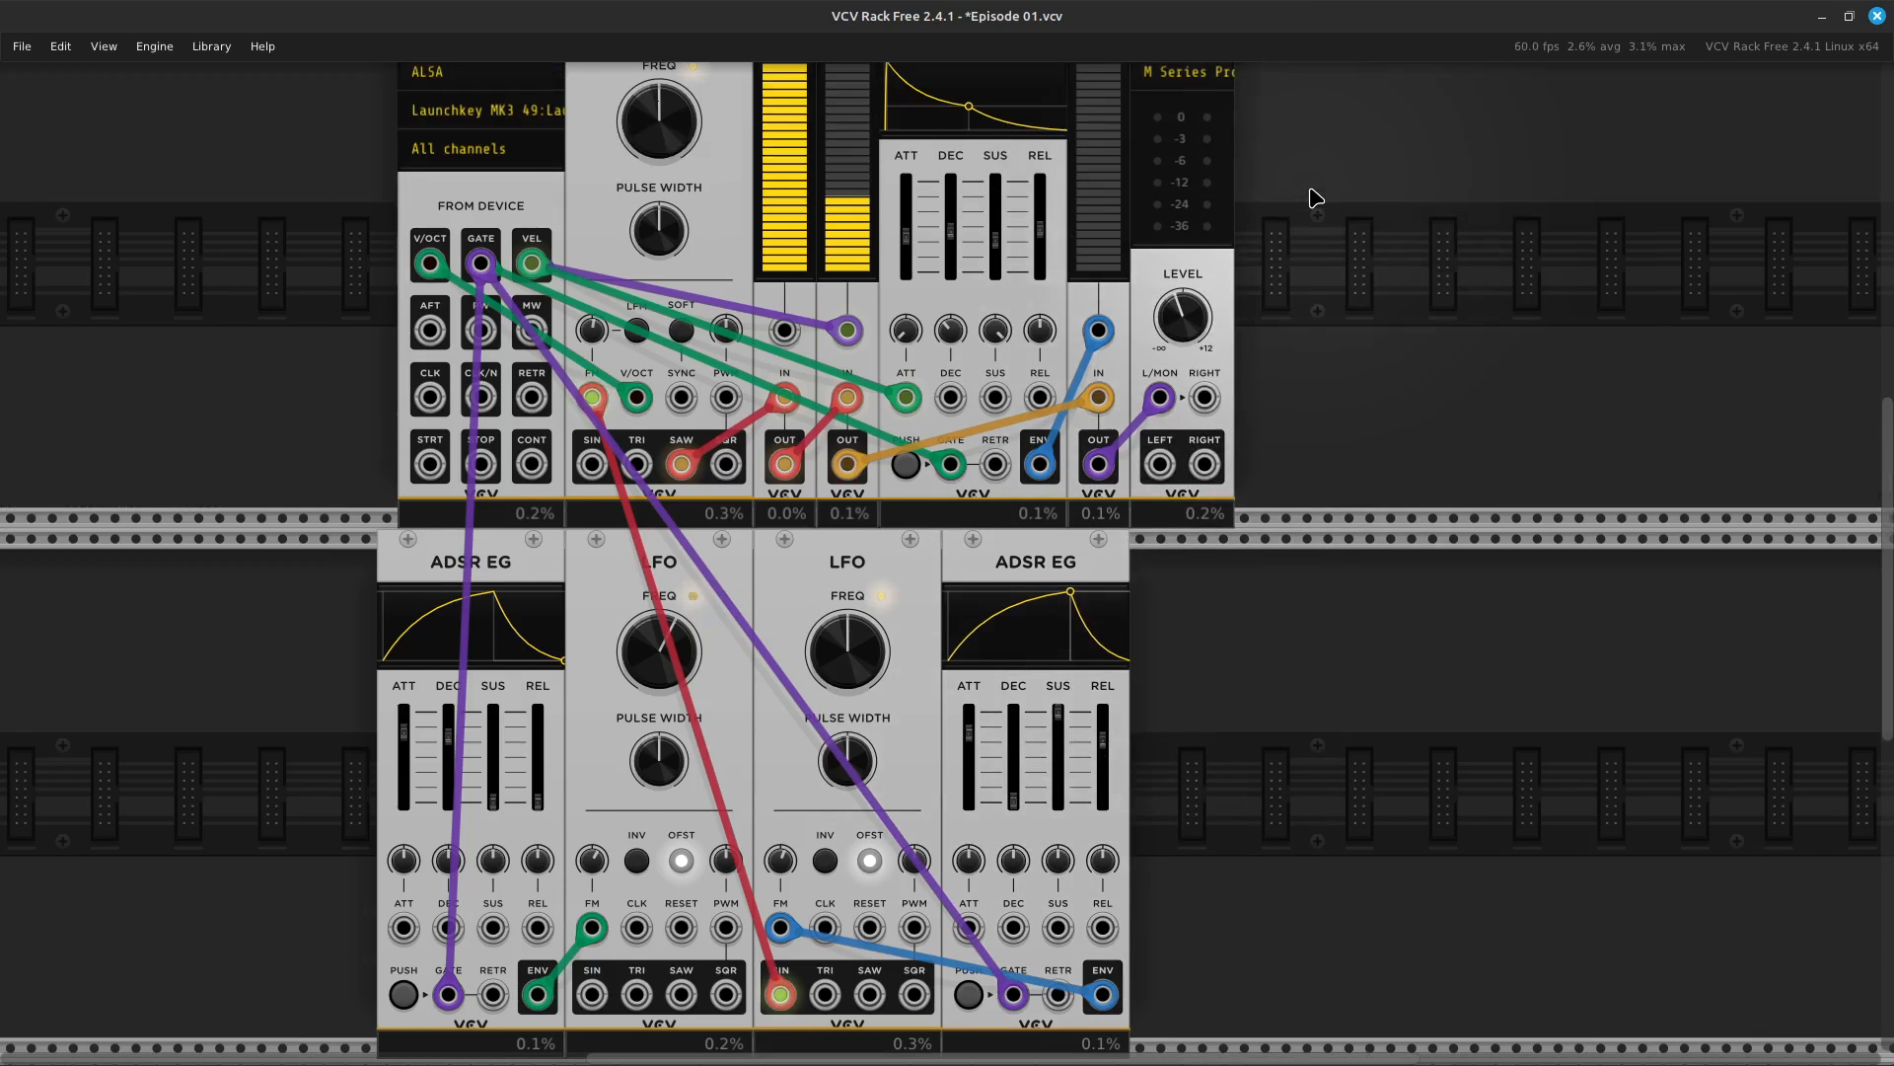
pyautogui.scroll(3, 1315, 198)
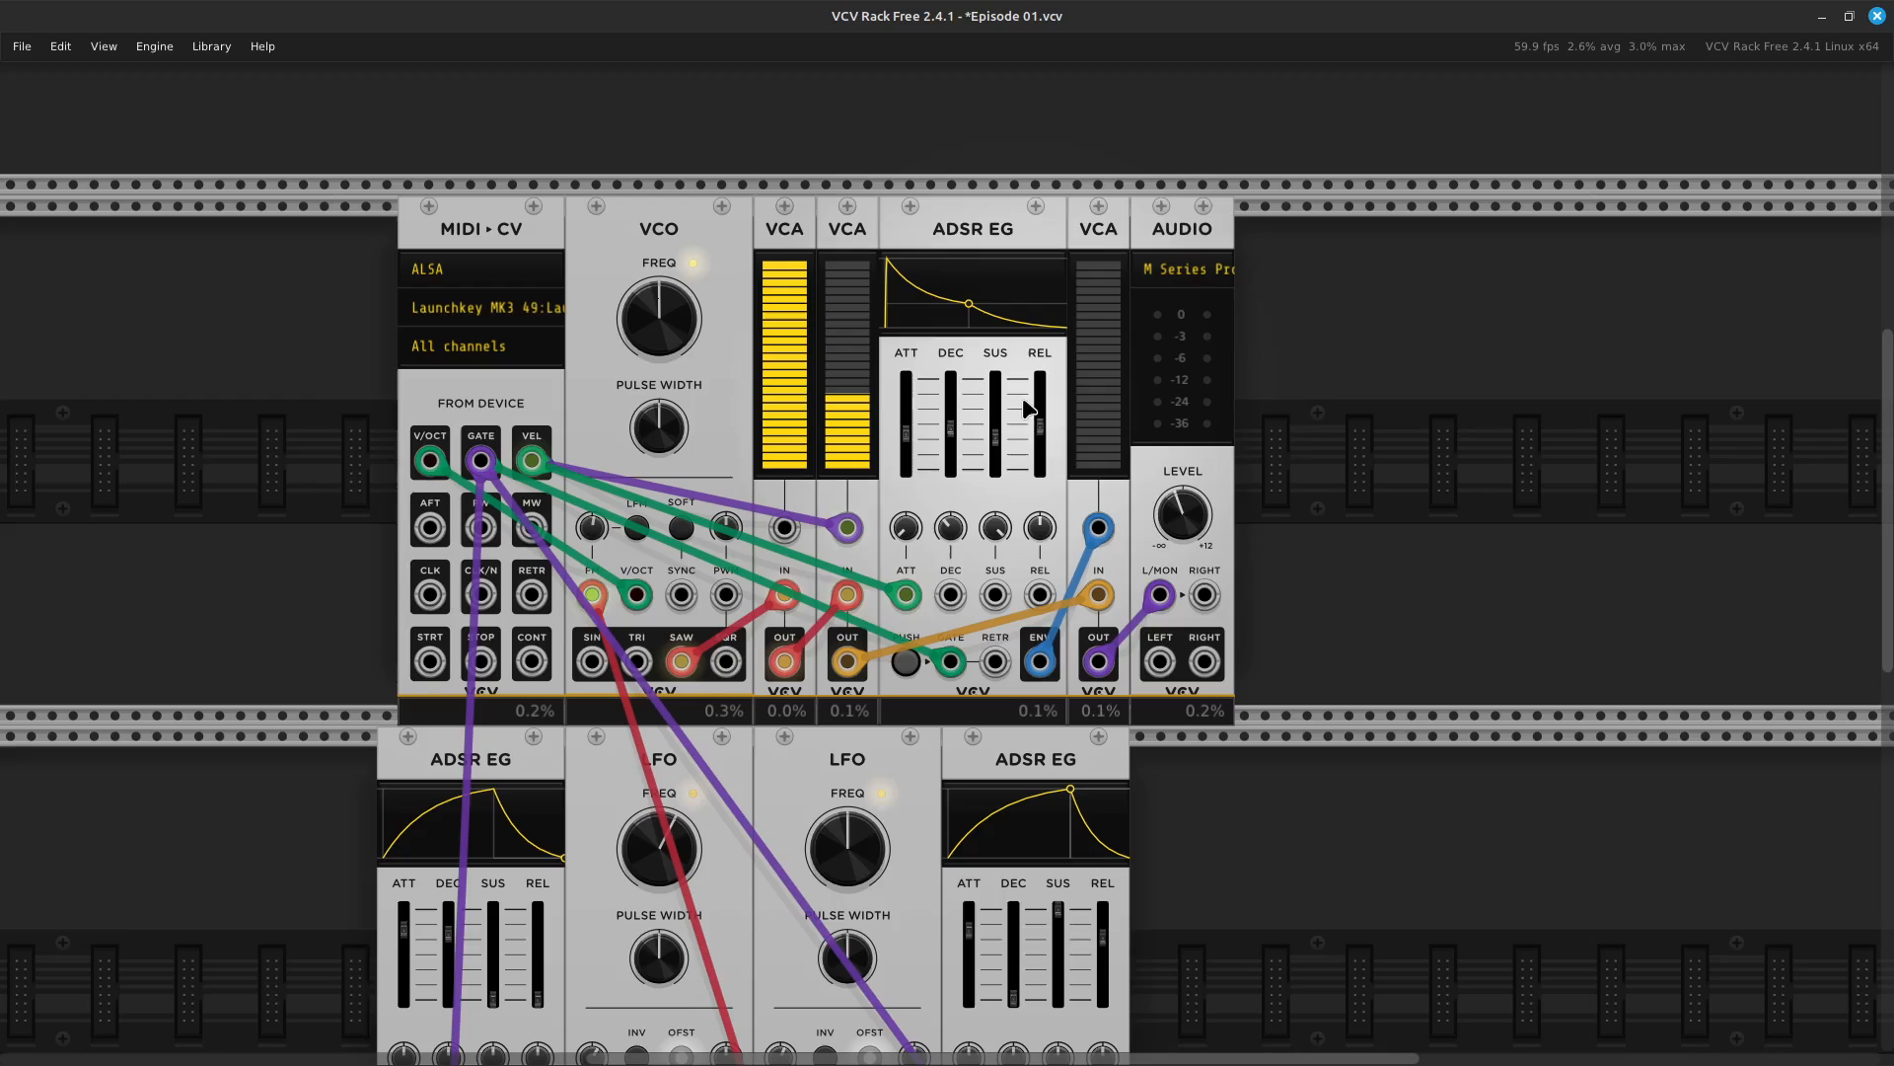
pyautogui.moveTo(1041, 462)
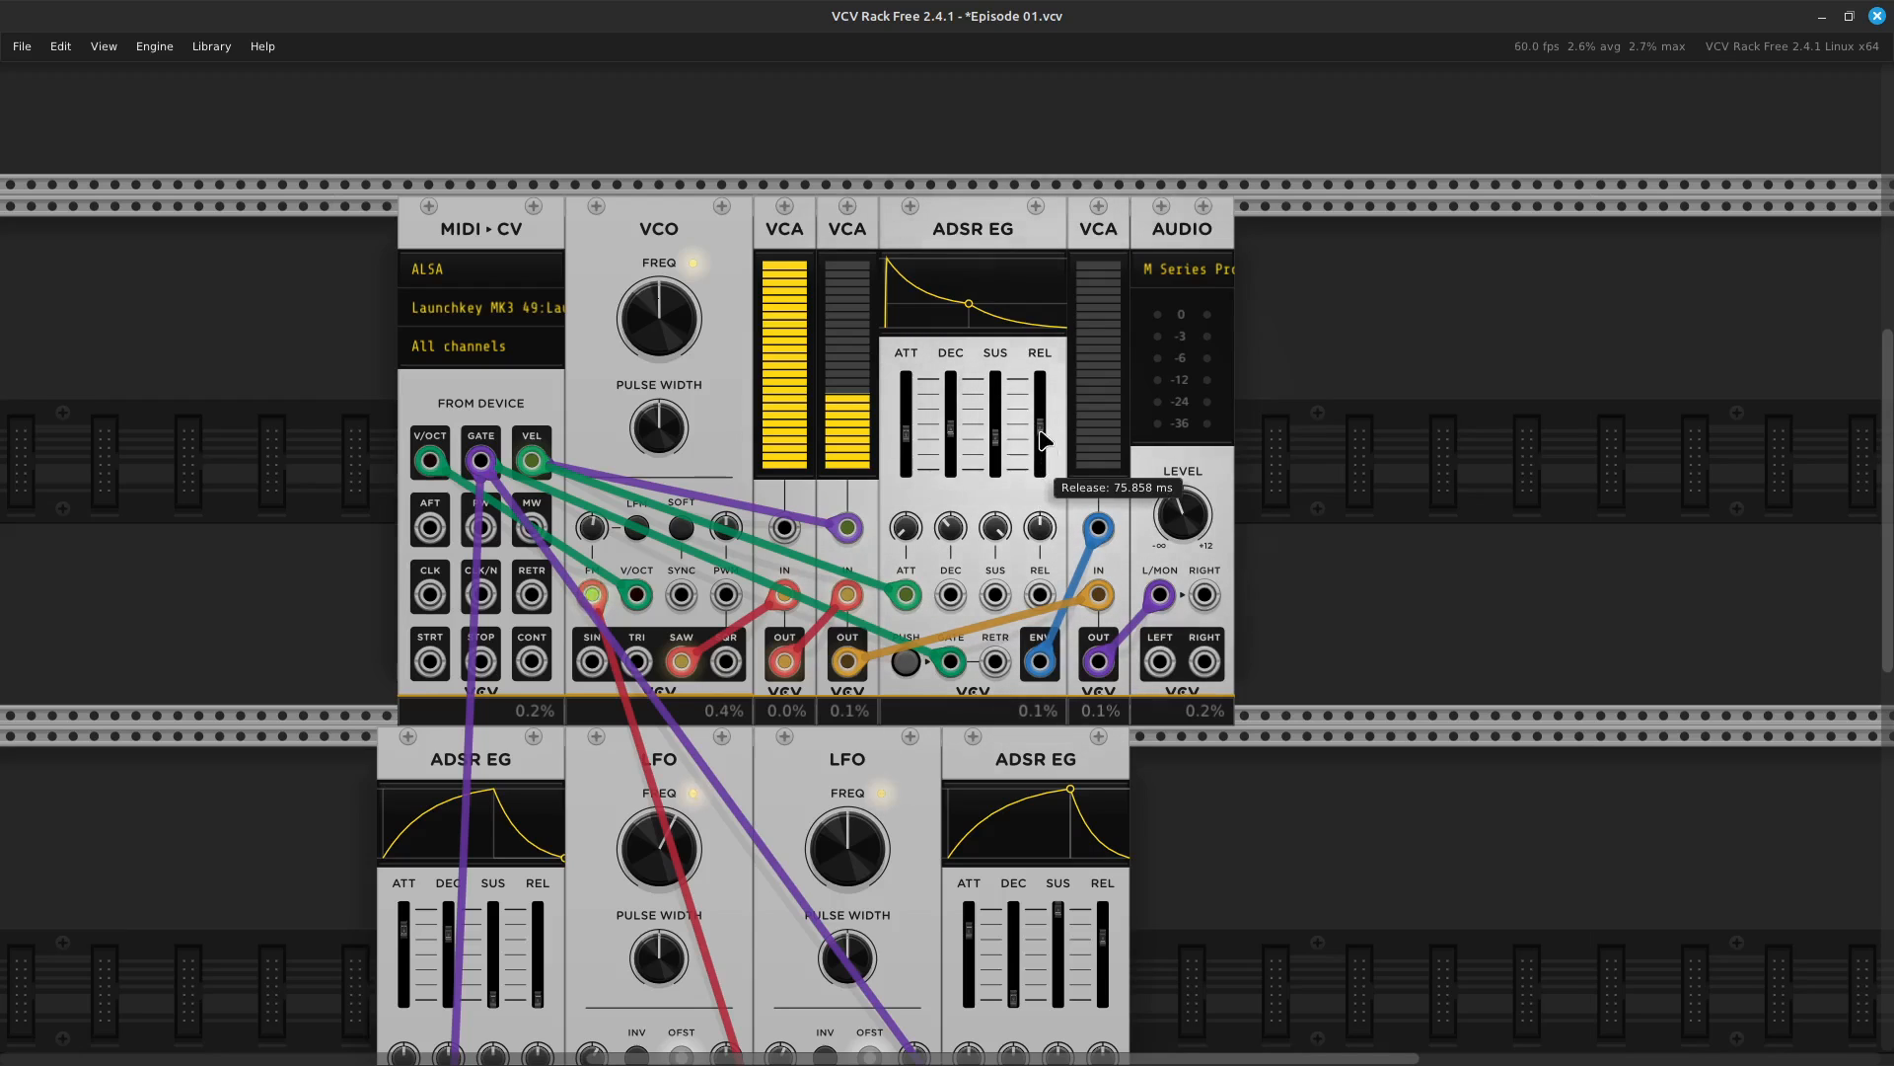
pyautogui.moveTo(1041, 424); pyautogui.dragTo(1041, 406)
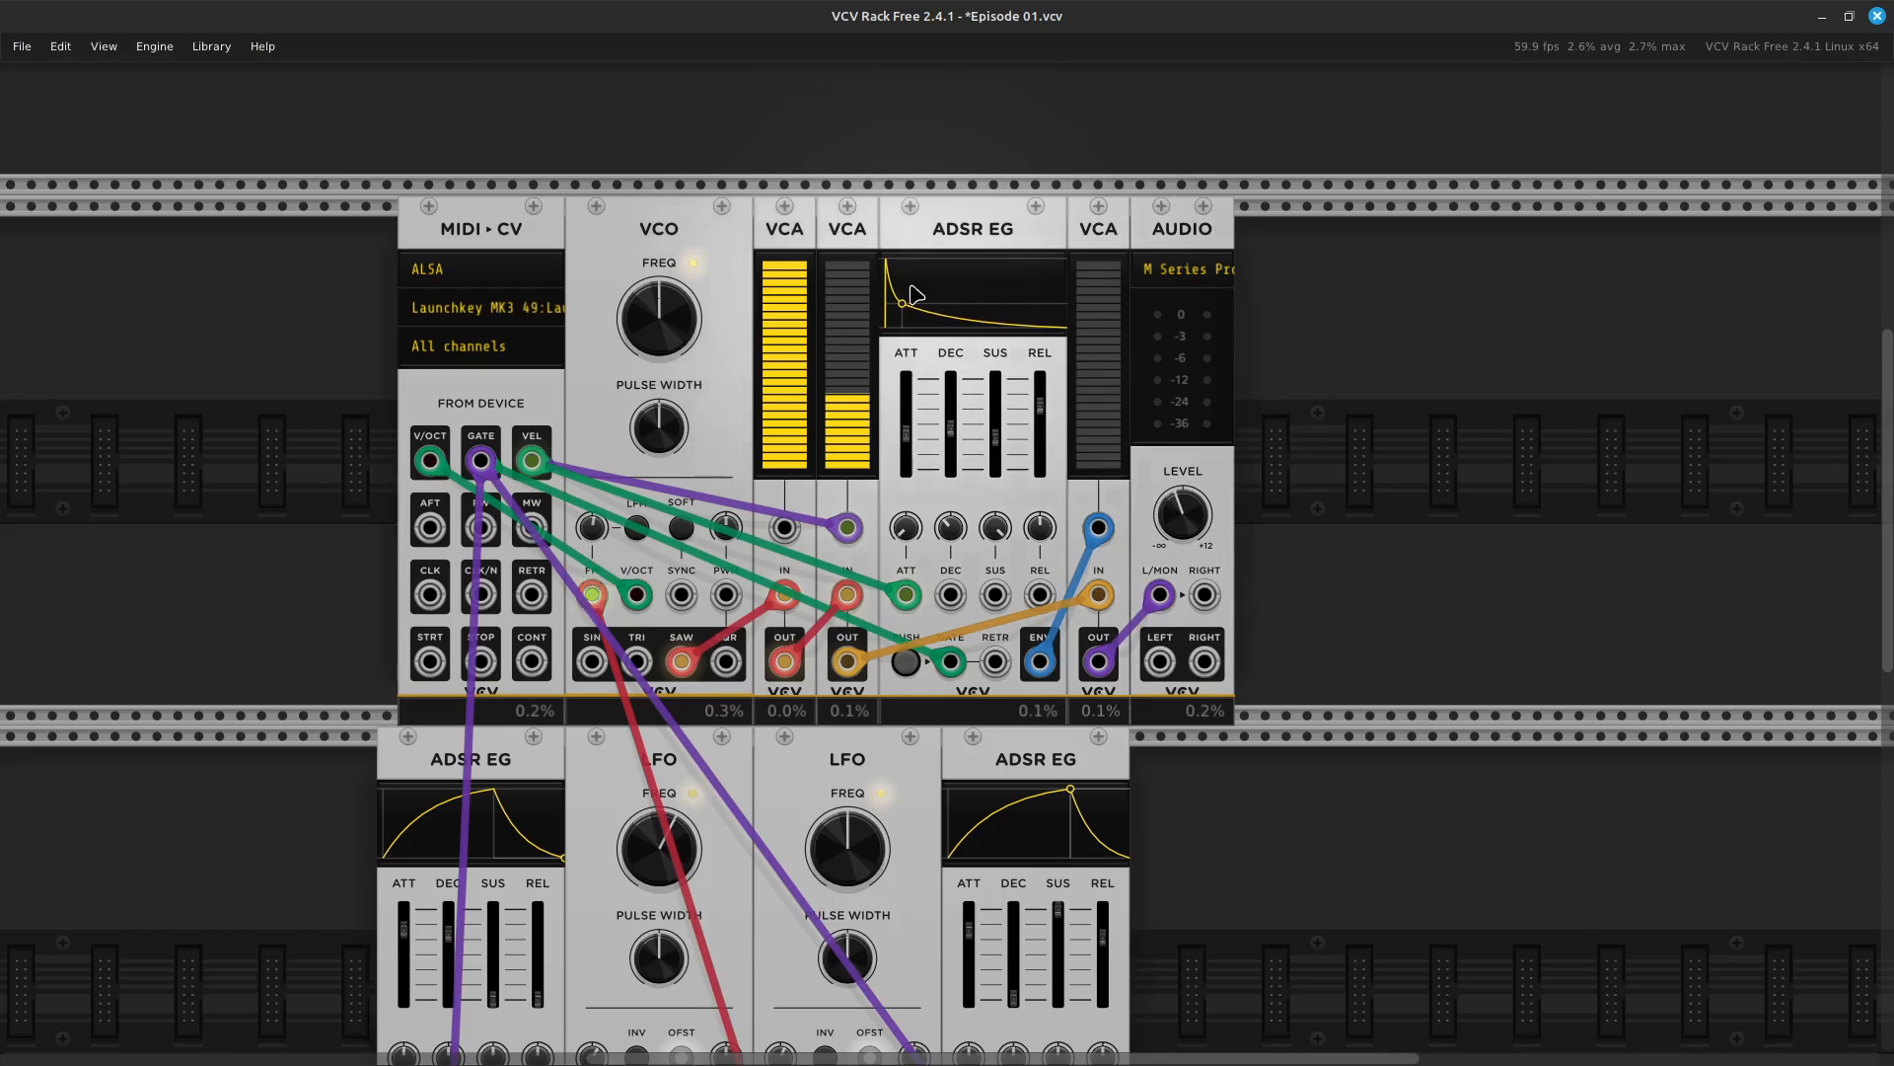
pyautogui.scroll(-5, 884, 612)
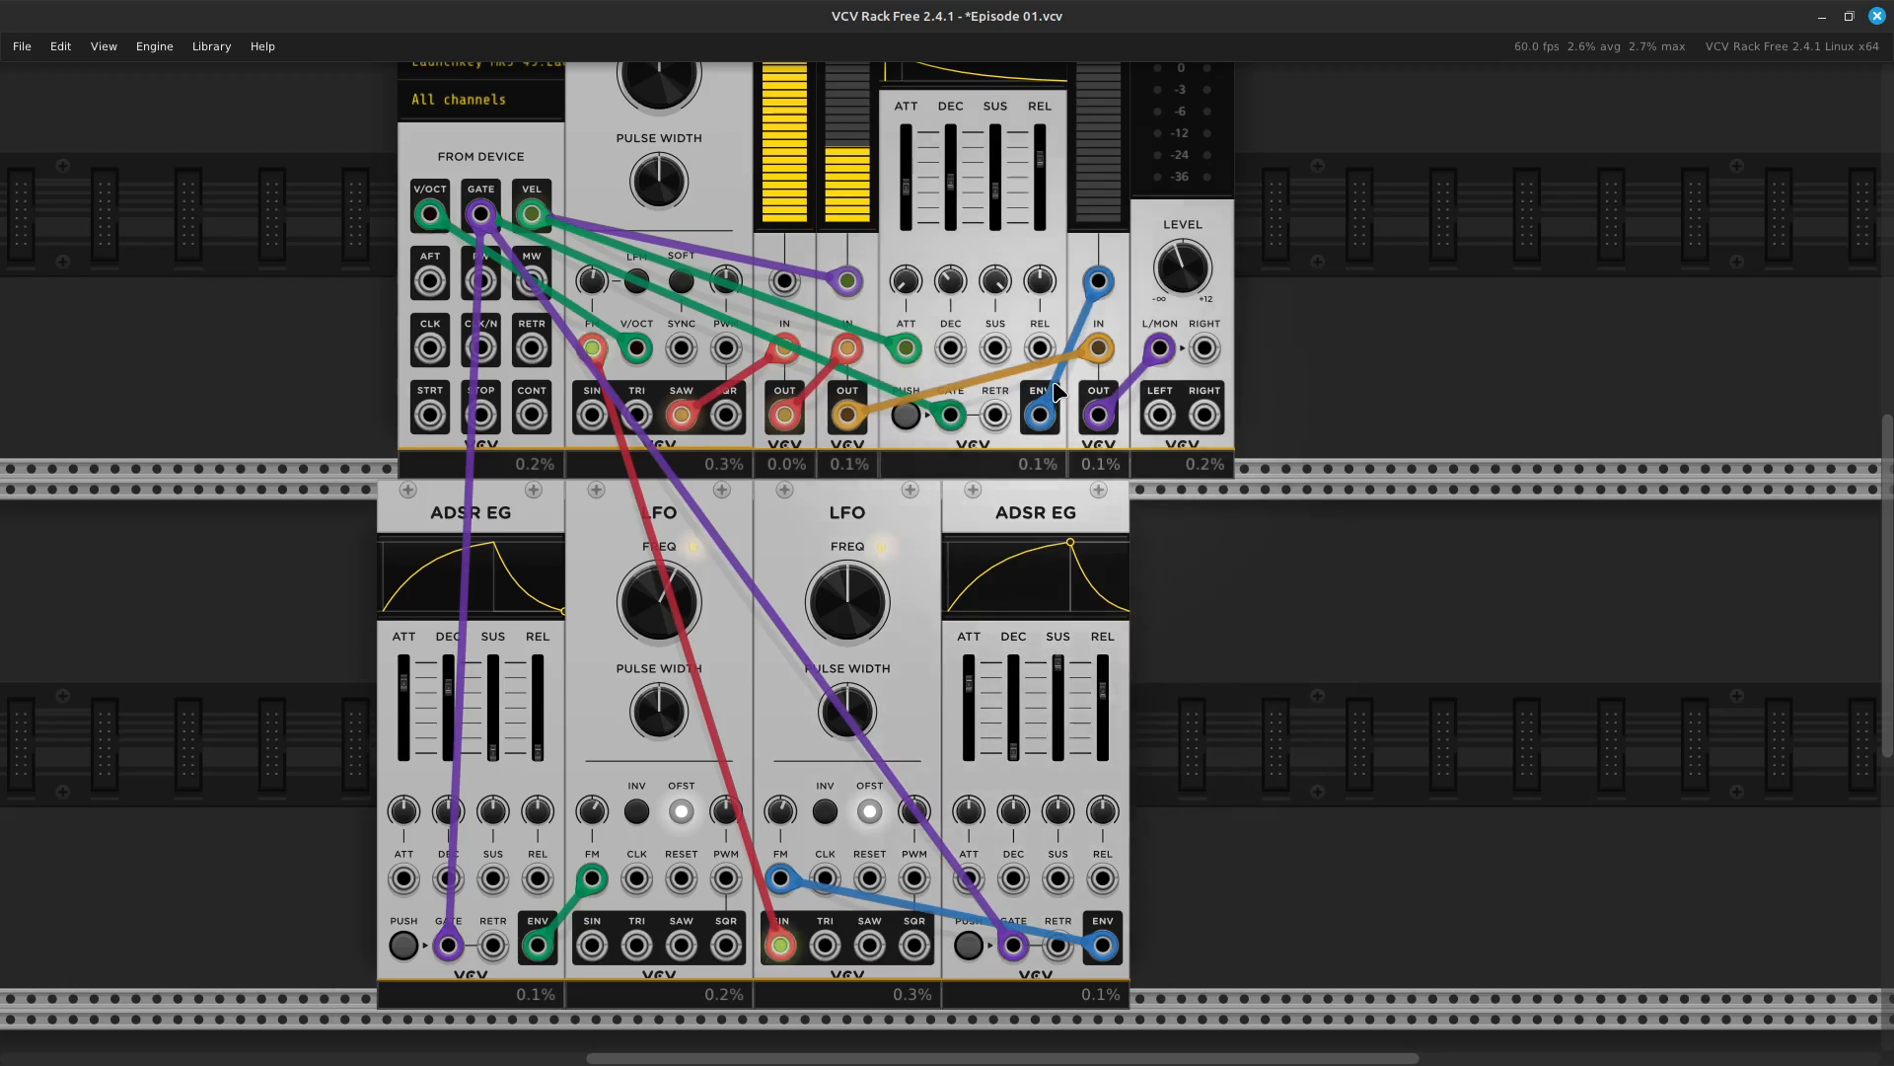
pyautogui.scroll(2, 304, 589)
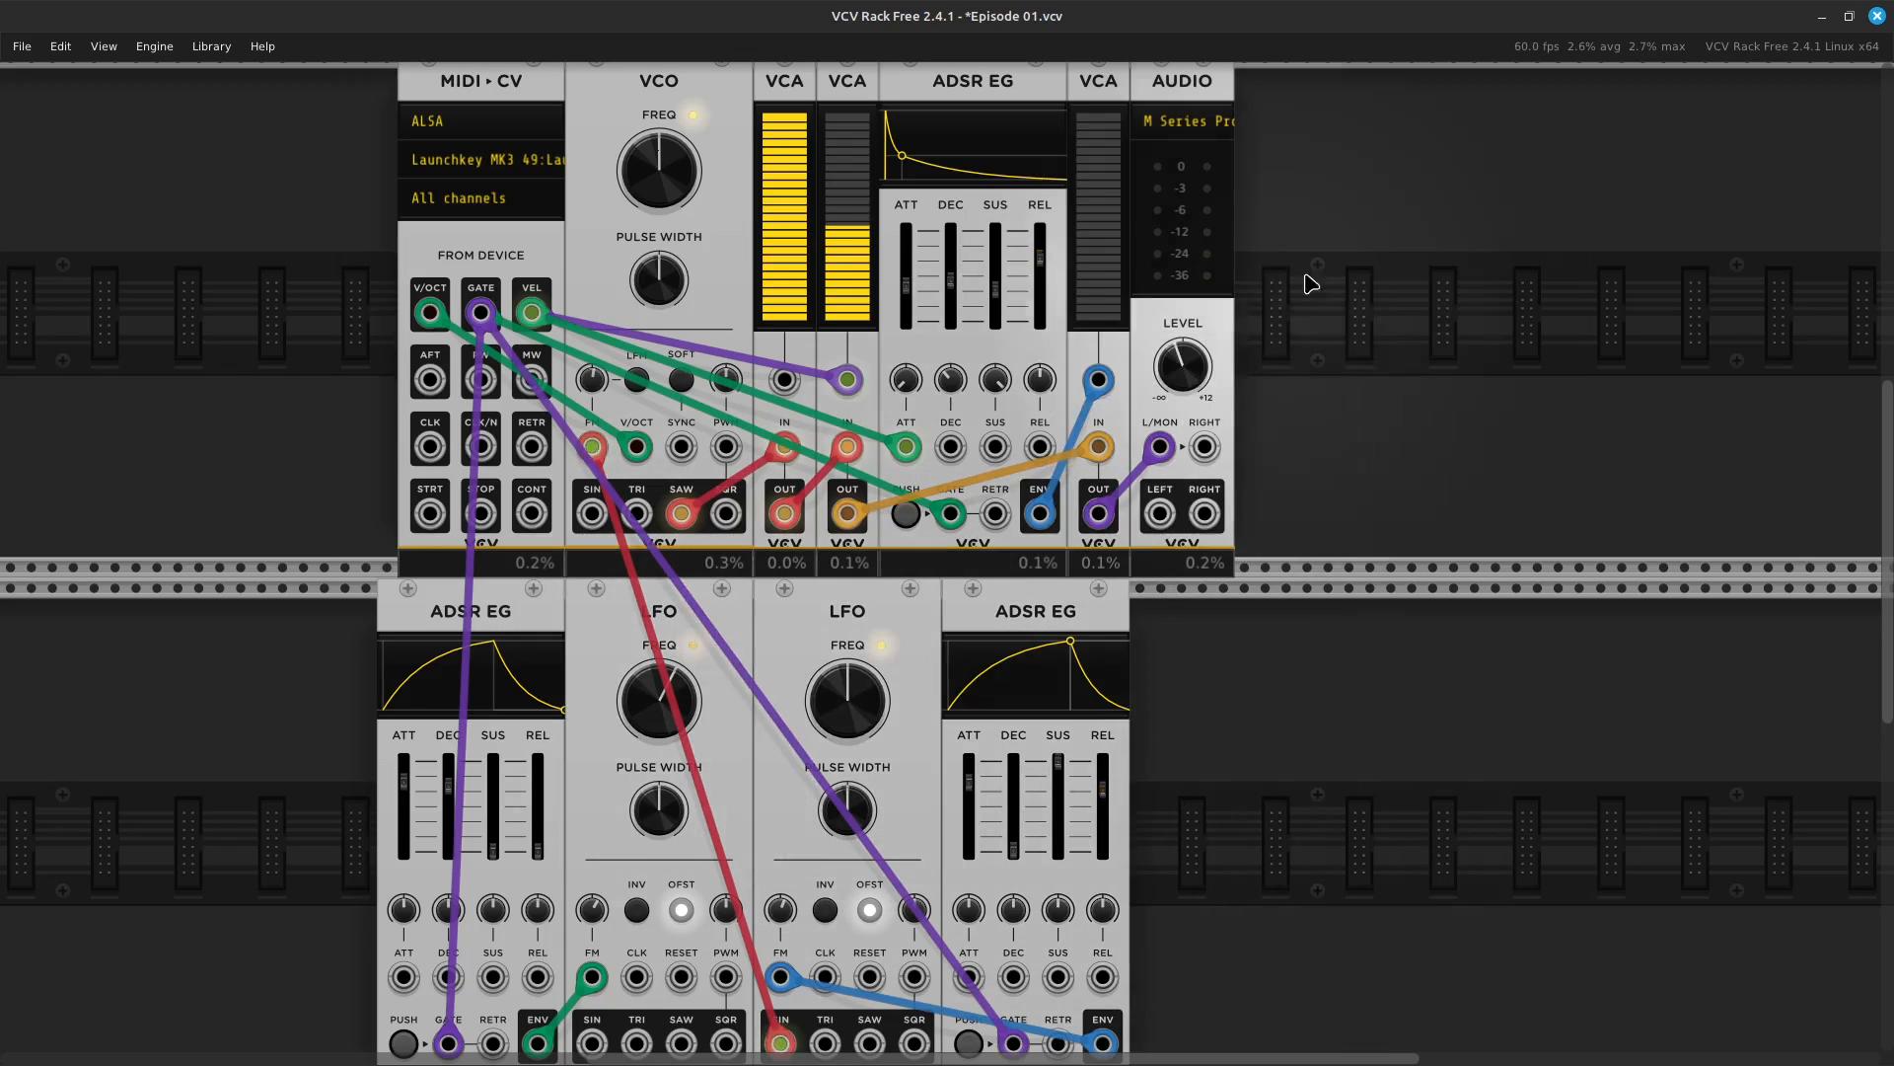
# Set the release of the second LFO's ADSR EG to 99.999 ms and the upper ADSR EG's to 331.13 ms, after trying 51.522 ms
pyautogui.moveTo(1047, 283)
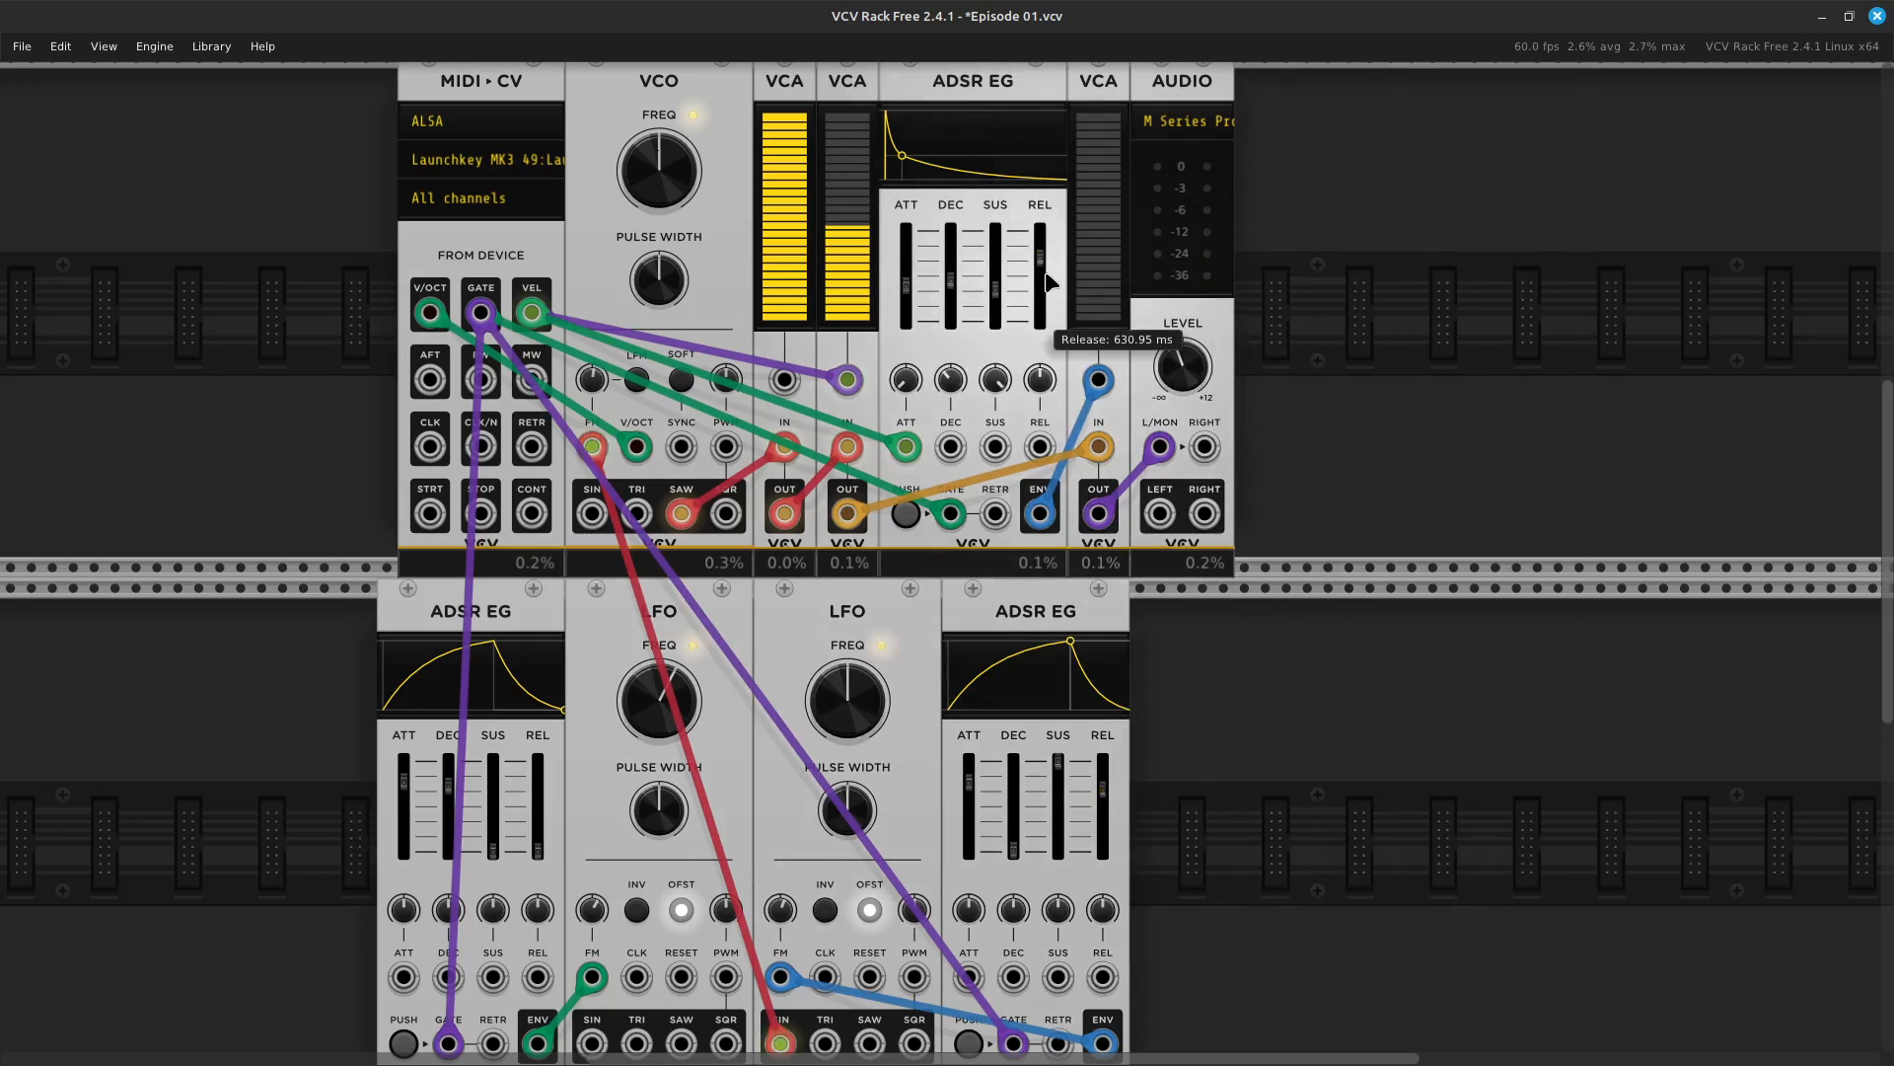
pyautogui.moveTo(1046, 273); pyautogui.dragTo(1046, 272)
pyautogui.moveTo(1103, 829)
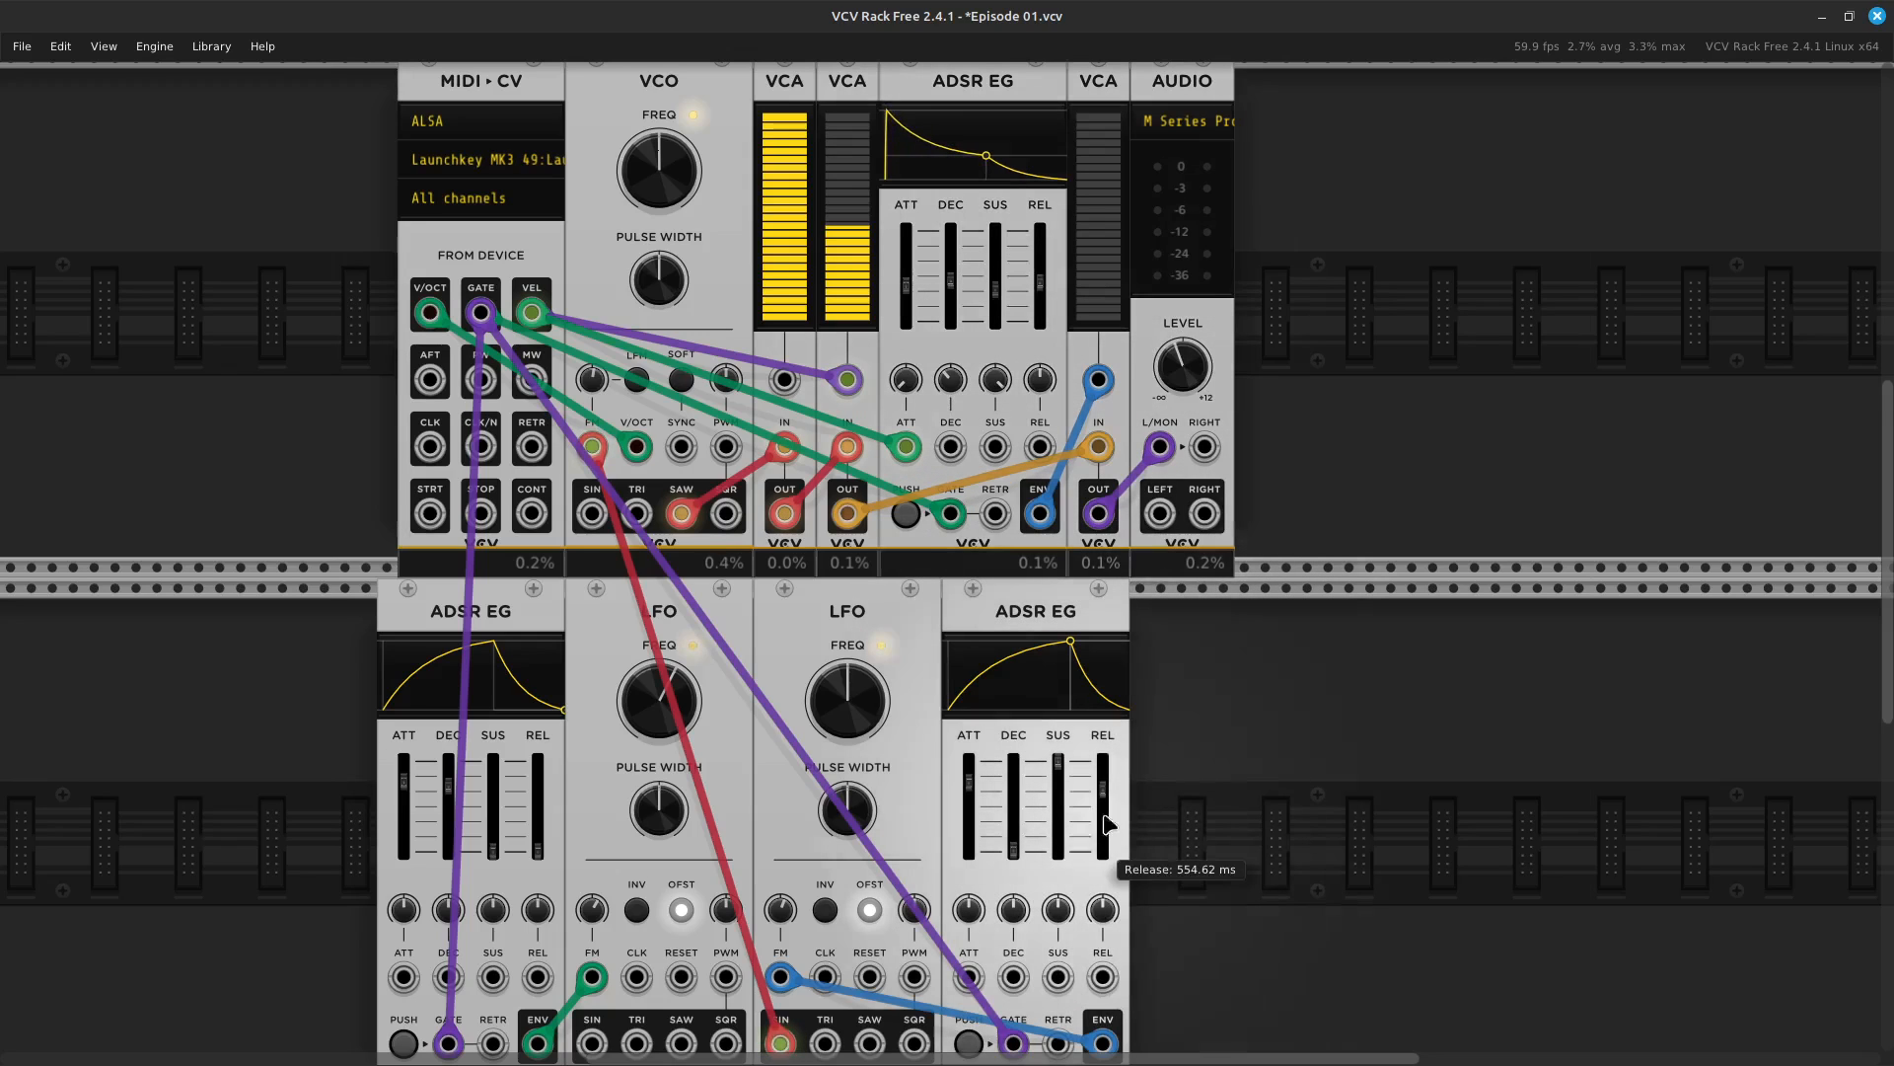
pyautogui.moveTo(1102, 797); pyautogui.dragTo(1102, 797)
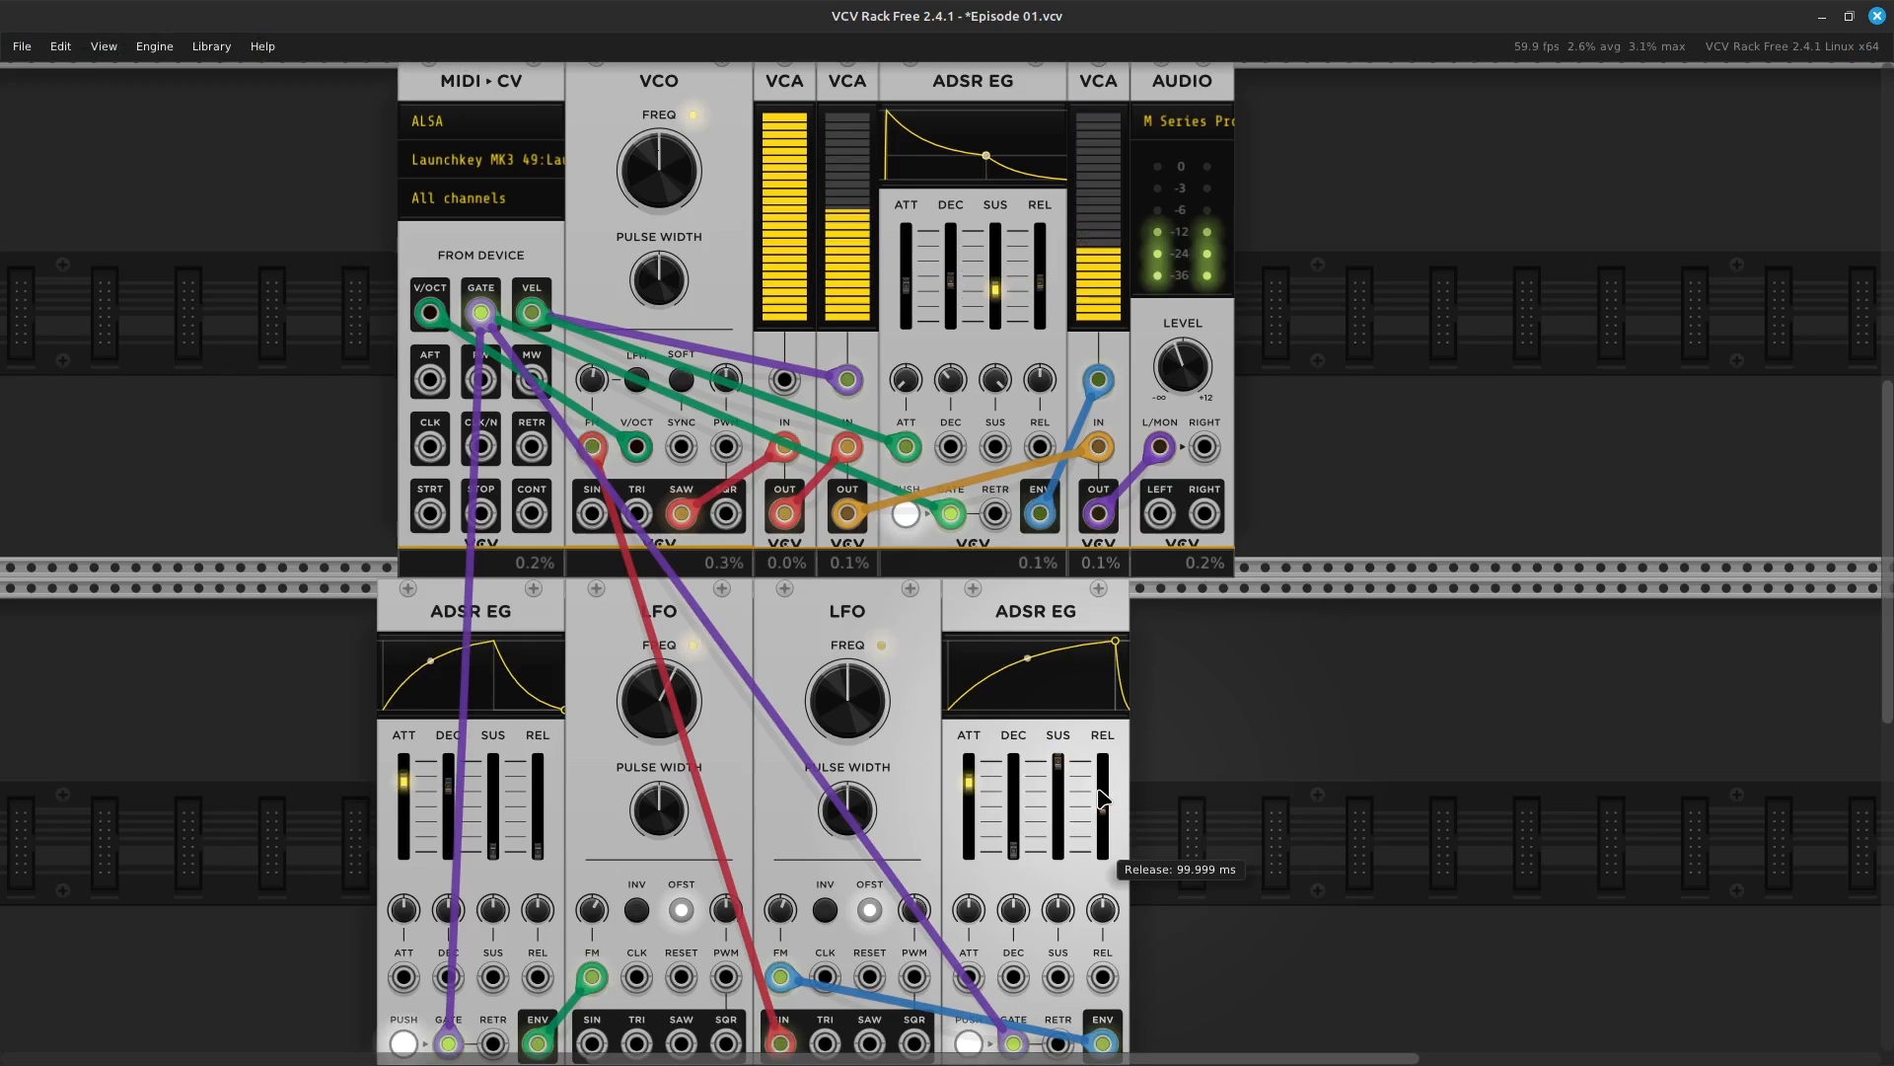
pyautogui.moveTo(1046, 281)
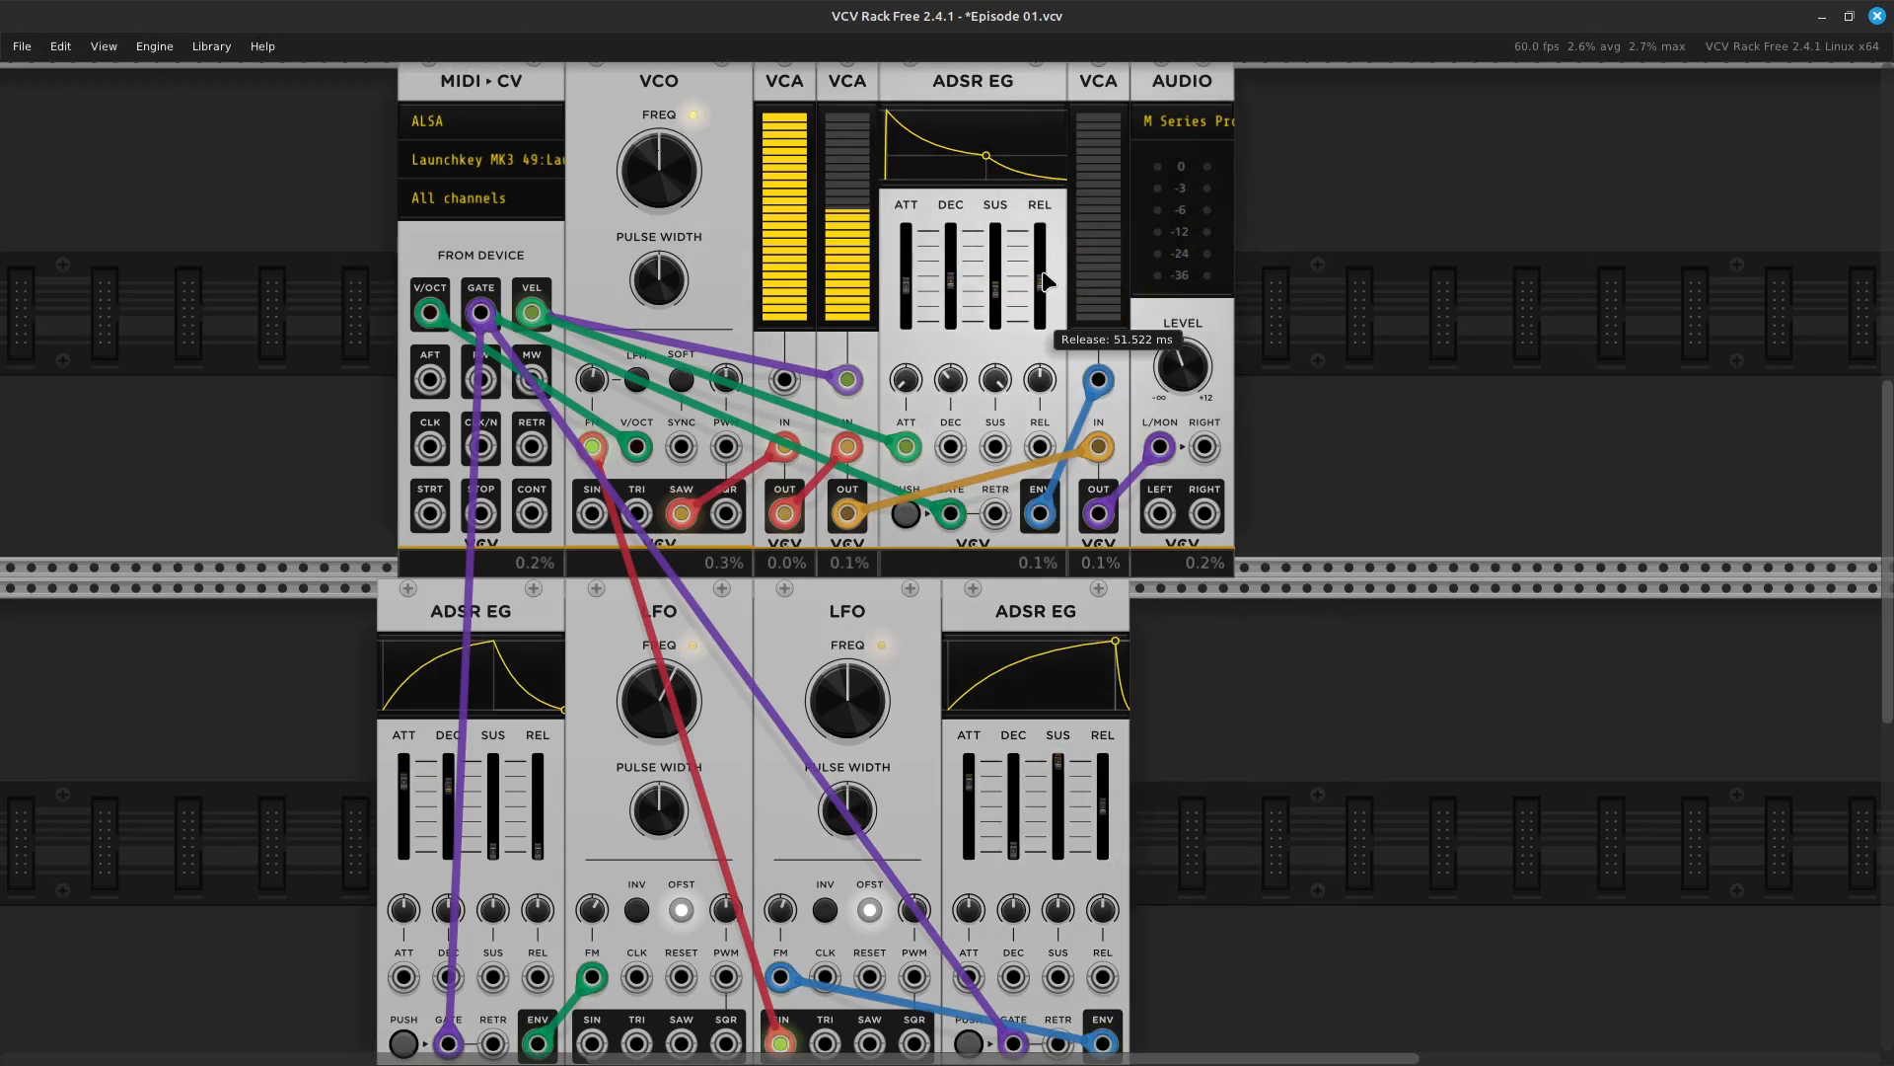
pyautogui.moveTo(1041, 281); pyautogui.dragTo(1041, 274)
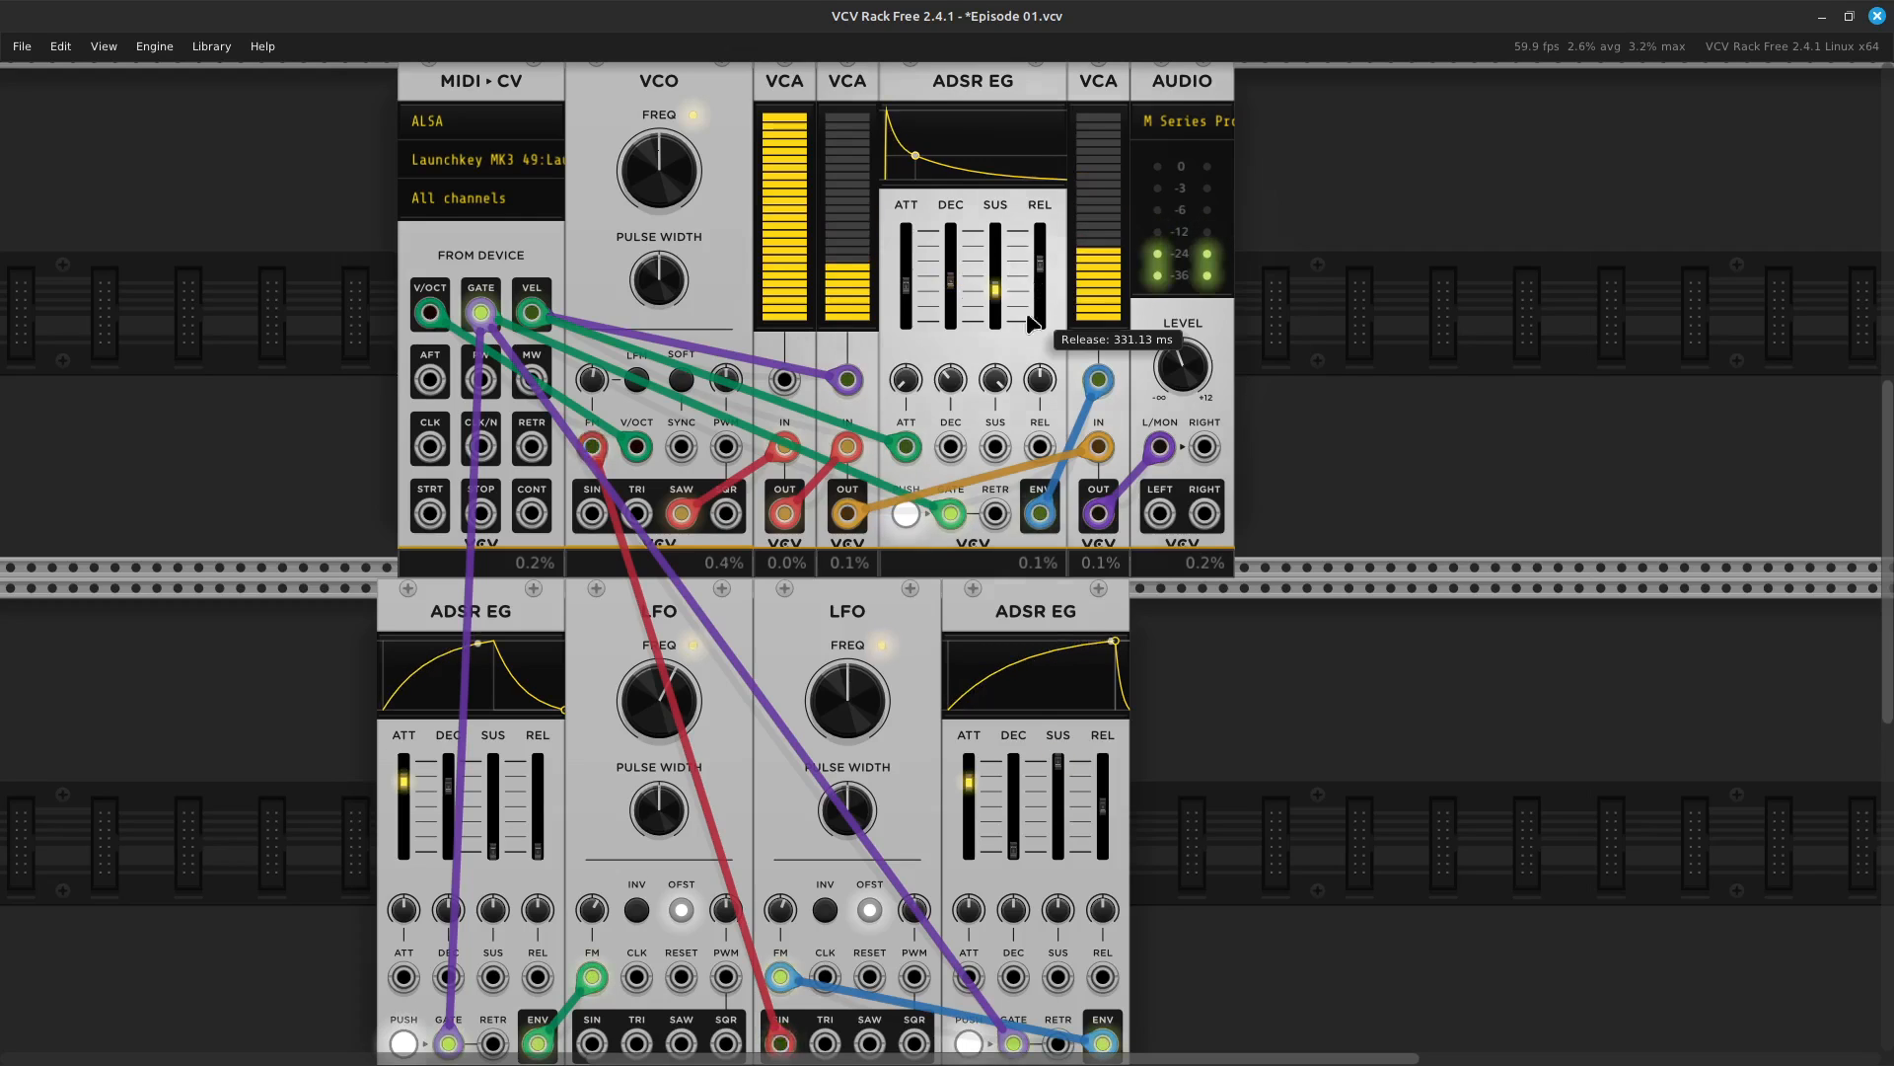
# Slightly shorten the attack of the second LFO's ADSR EG
pyautogui.moveTo(970, 786)
pyautogui.moveTo(970, 787); pyautogui.dragTo(970, 796)
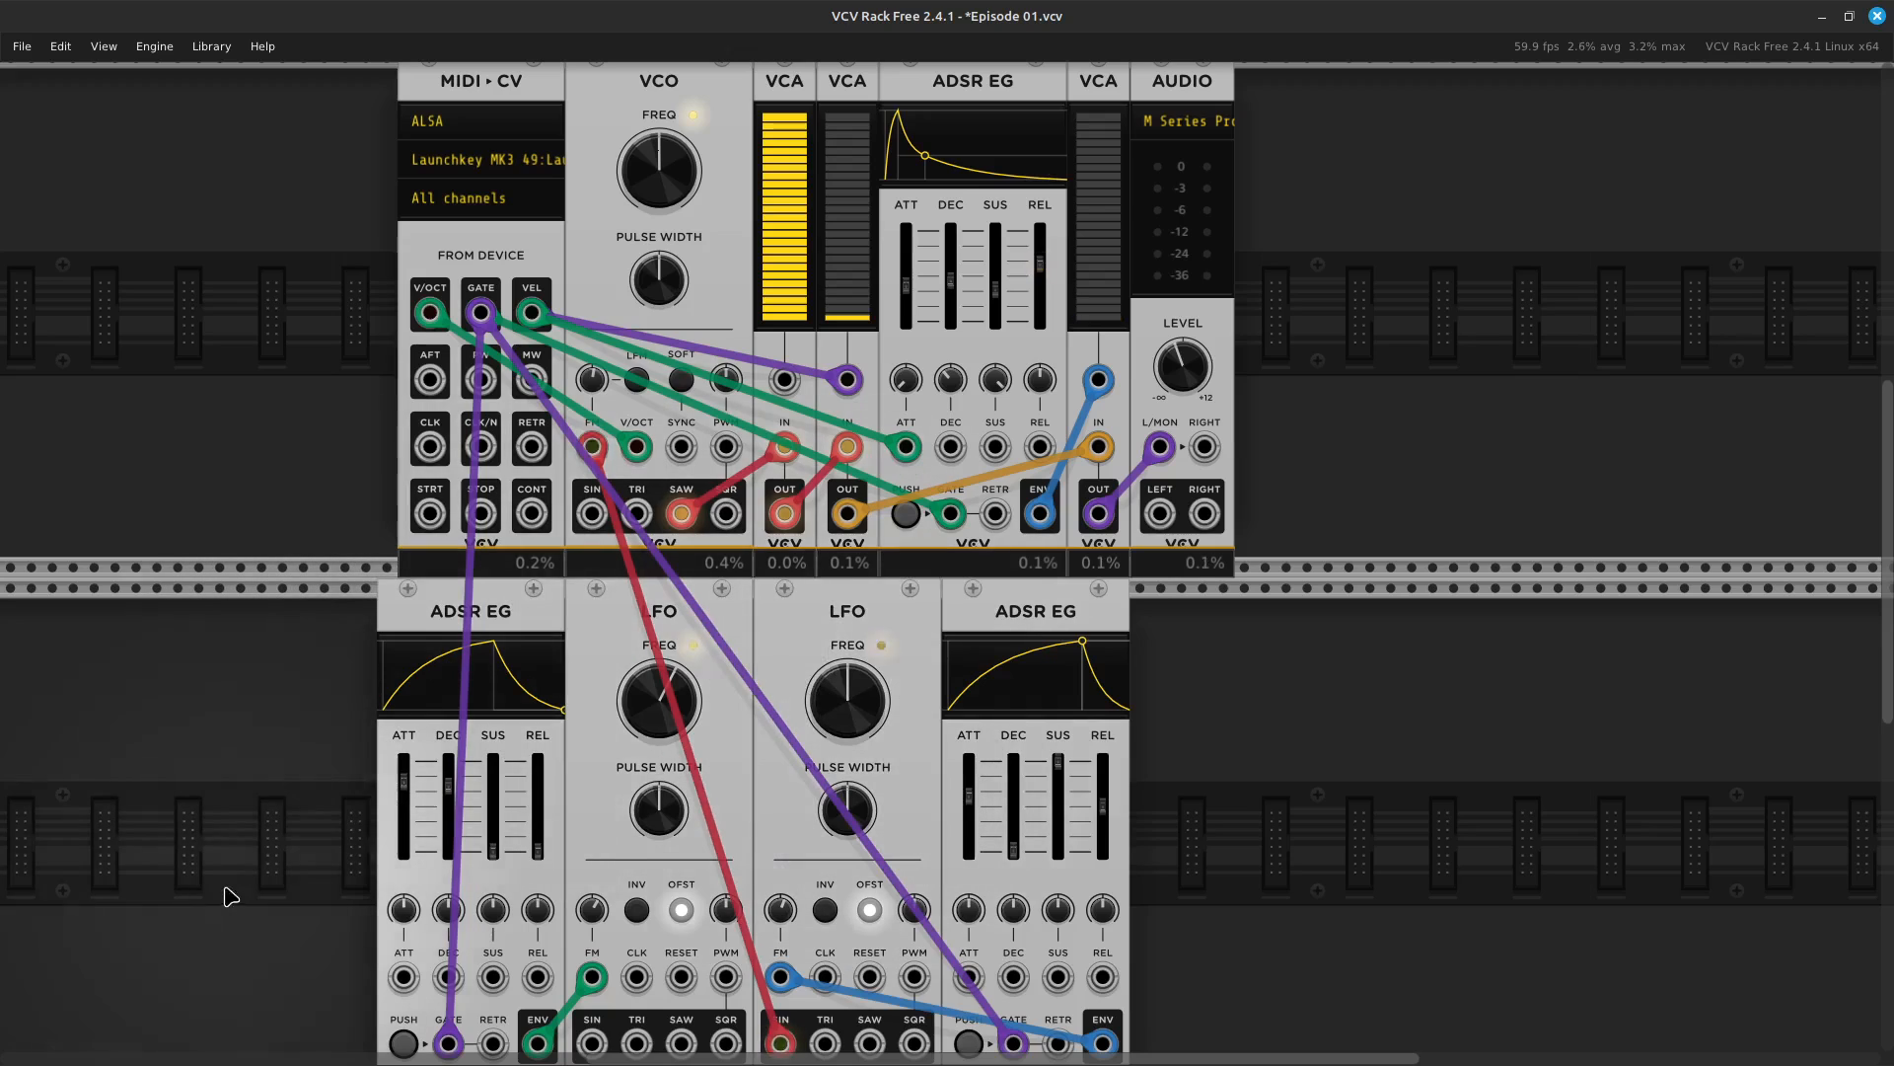
# Patch the first LFO's square output into the CV input of the first VCA after the VCO
pyautogui.scroll(-3, 236, 880)
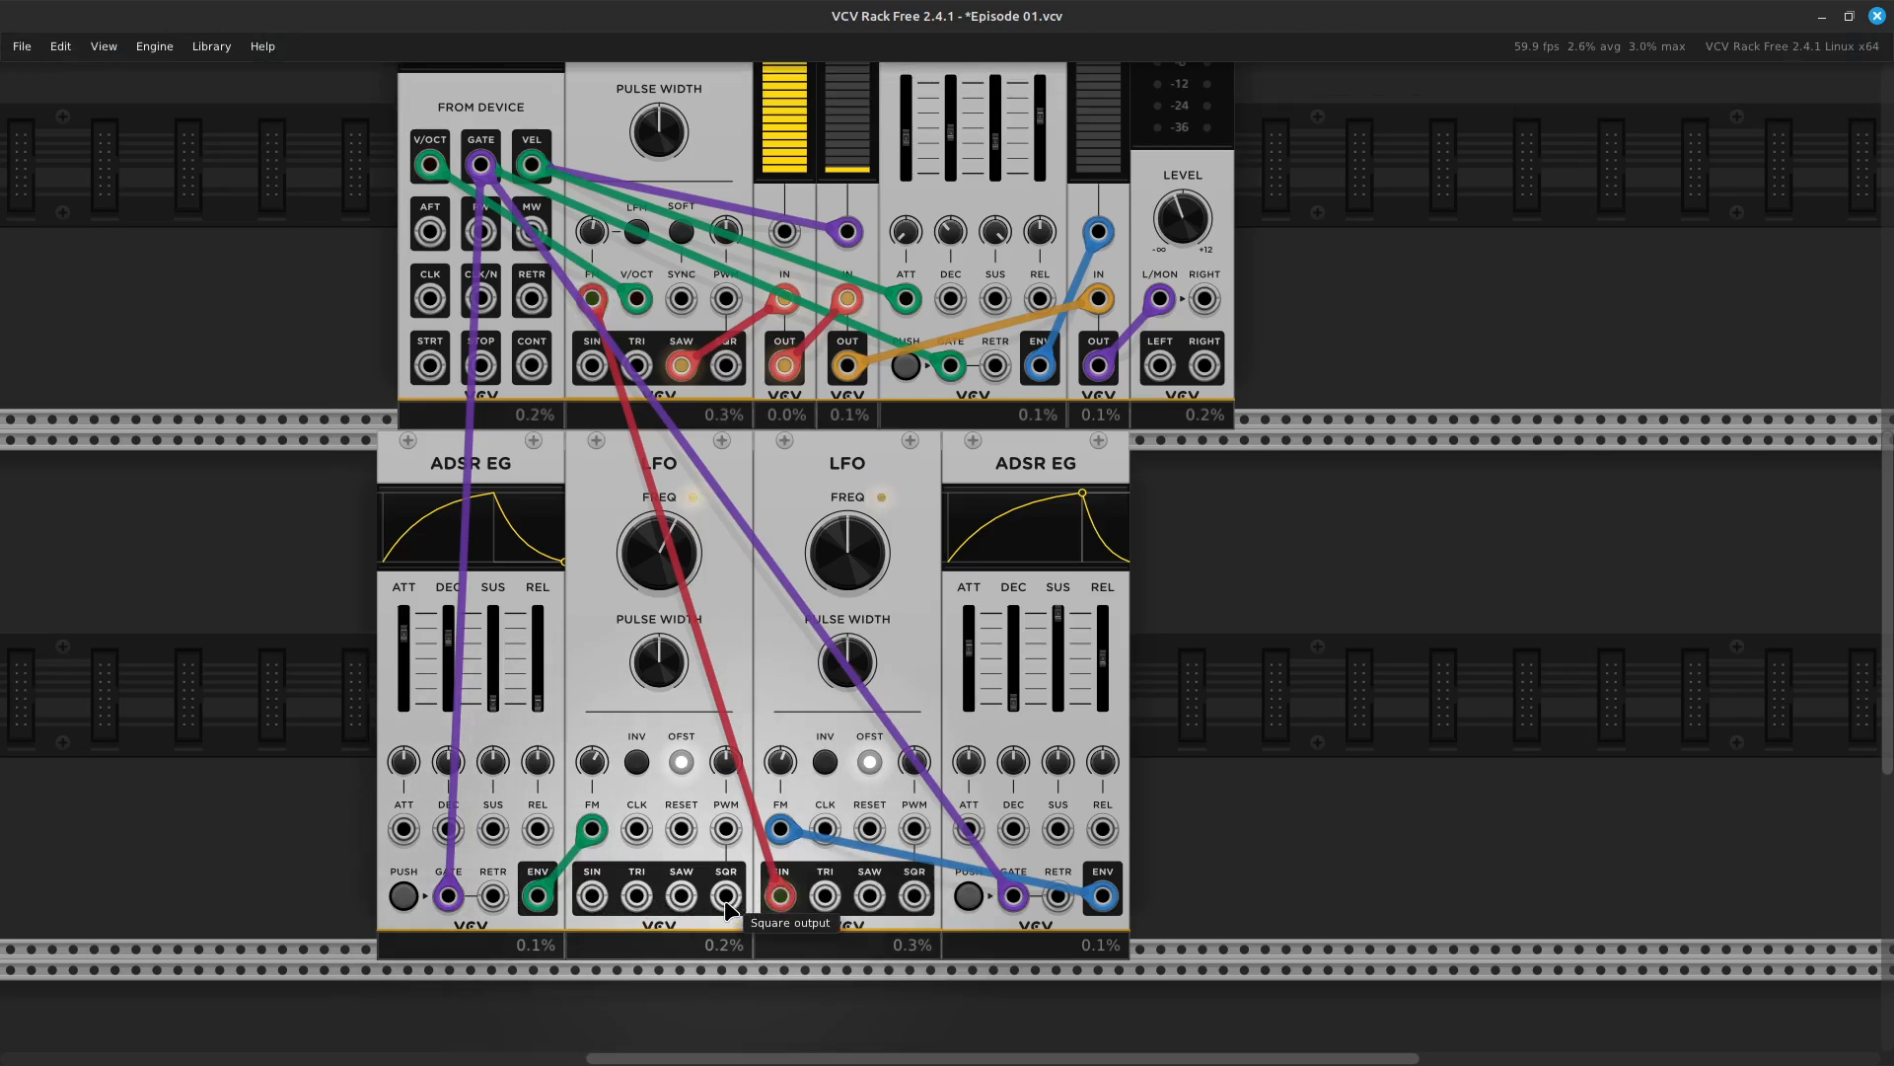
pyautogui.moveTo(727, 900); pyautogui.dragTo(786, 235)
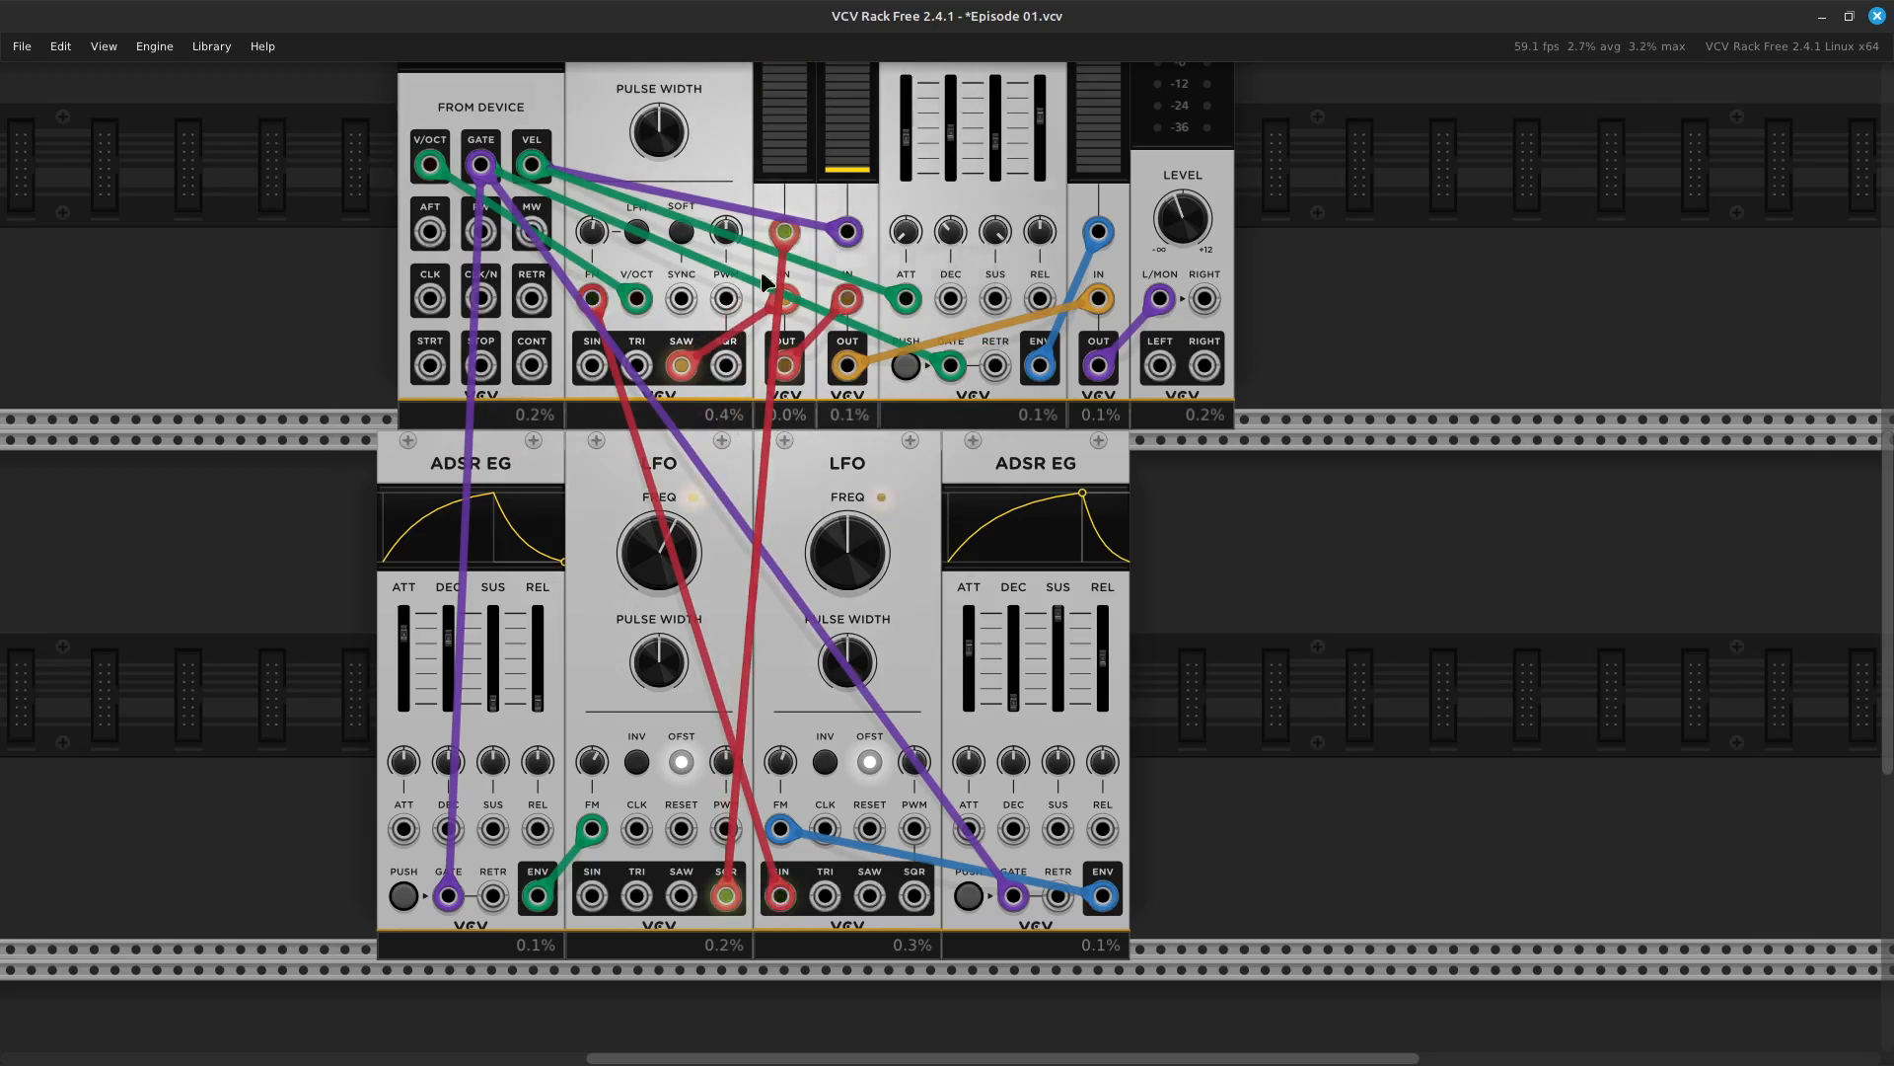
pyautogui.scroll(3, 711, 395)
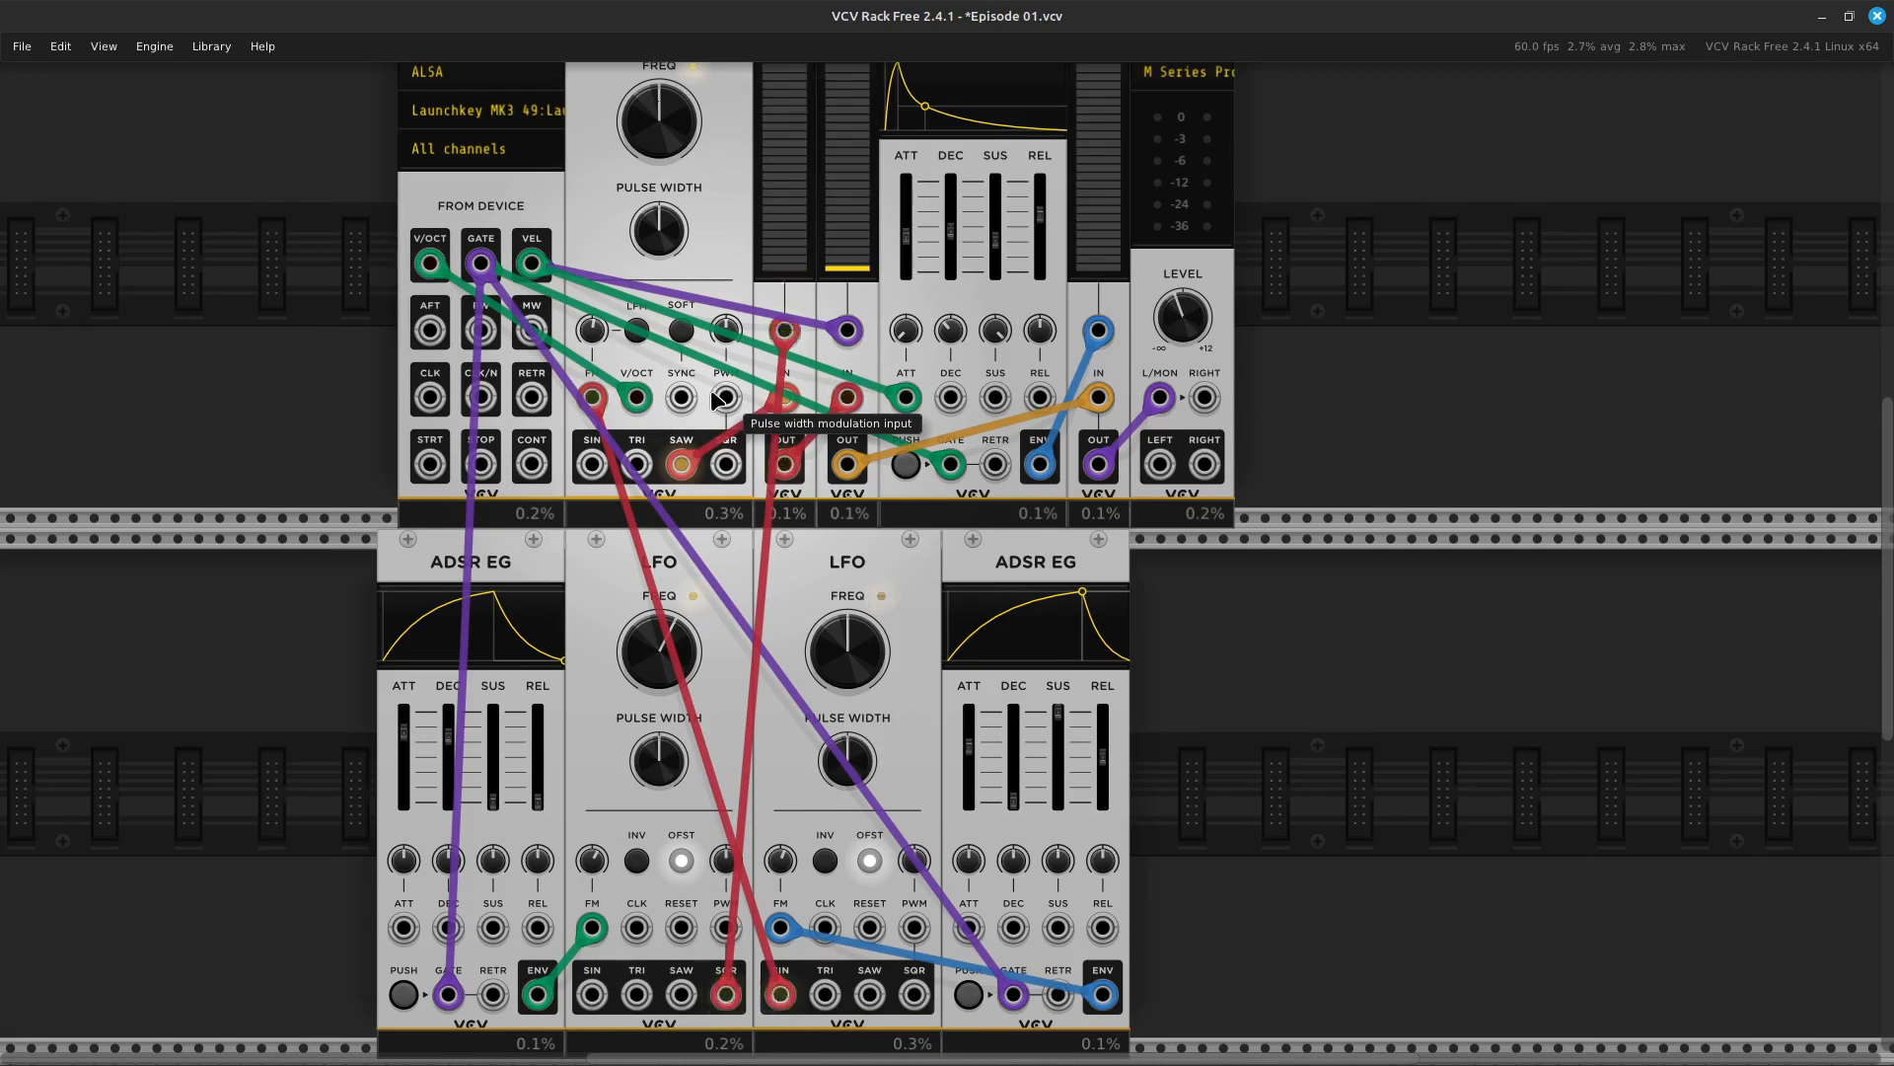
pyautogui.hotkey('ctrl', '-')
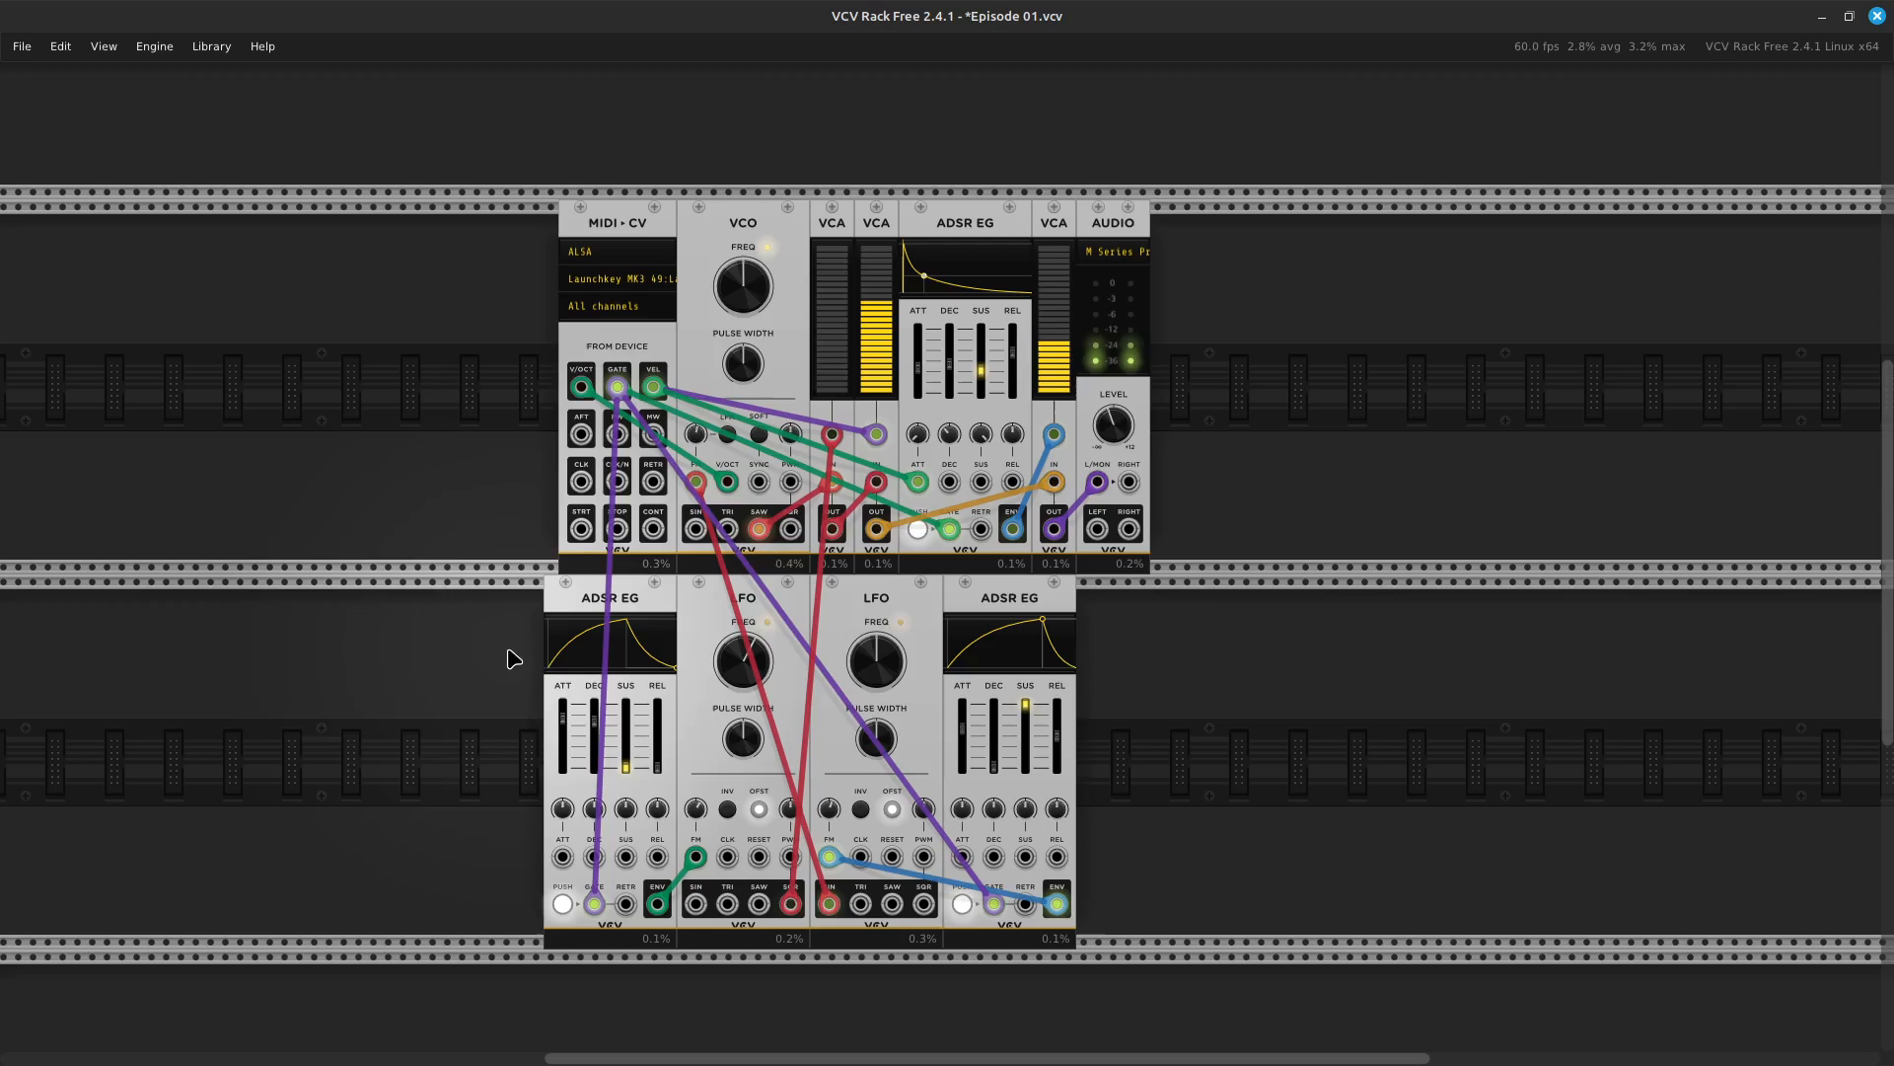
# On the first LFO's ADSR EG, set attack to 642.69 ms, shorten decay slightly, raise sustain to about half and lengthen release from its minimum
pyautogui.scroll(1, 754, 801)
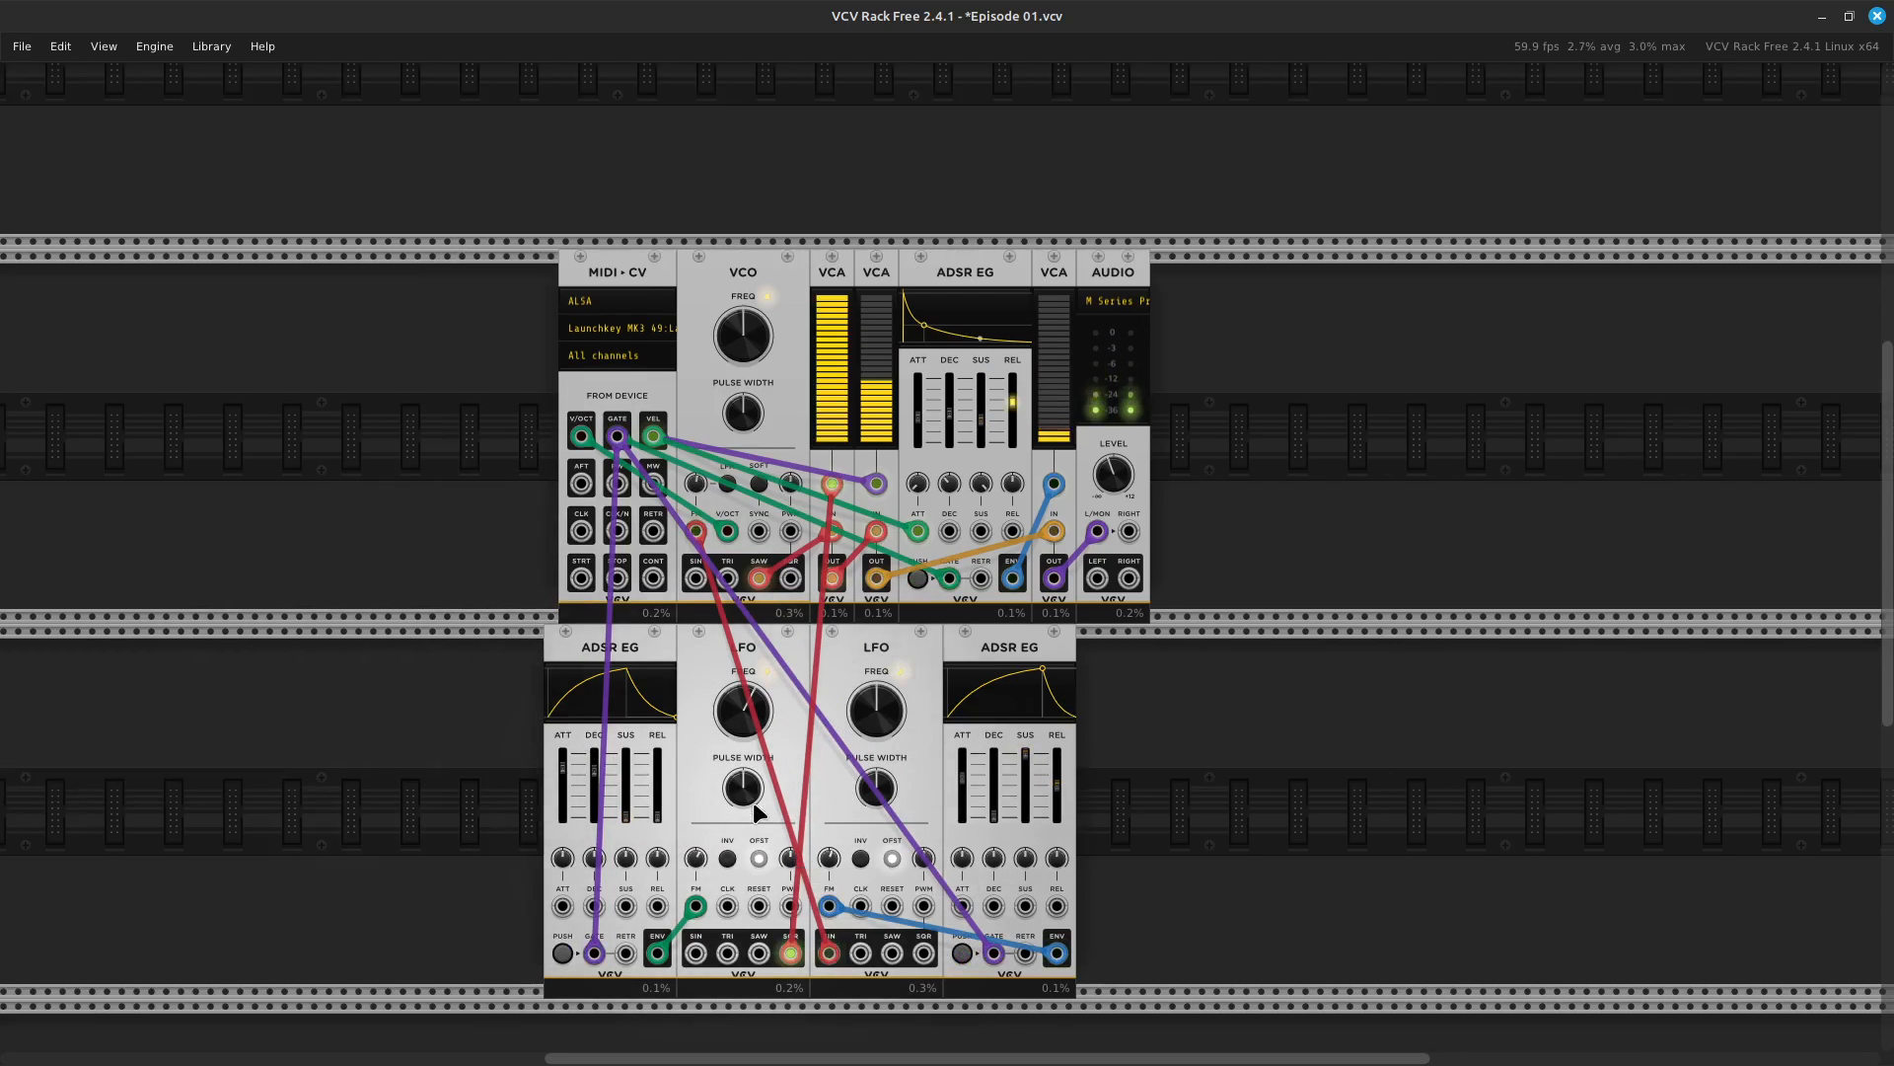
pyautogui.scroll(1, 754, 802)
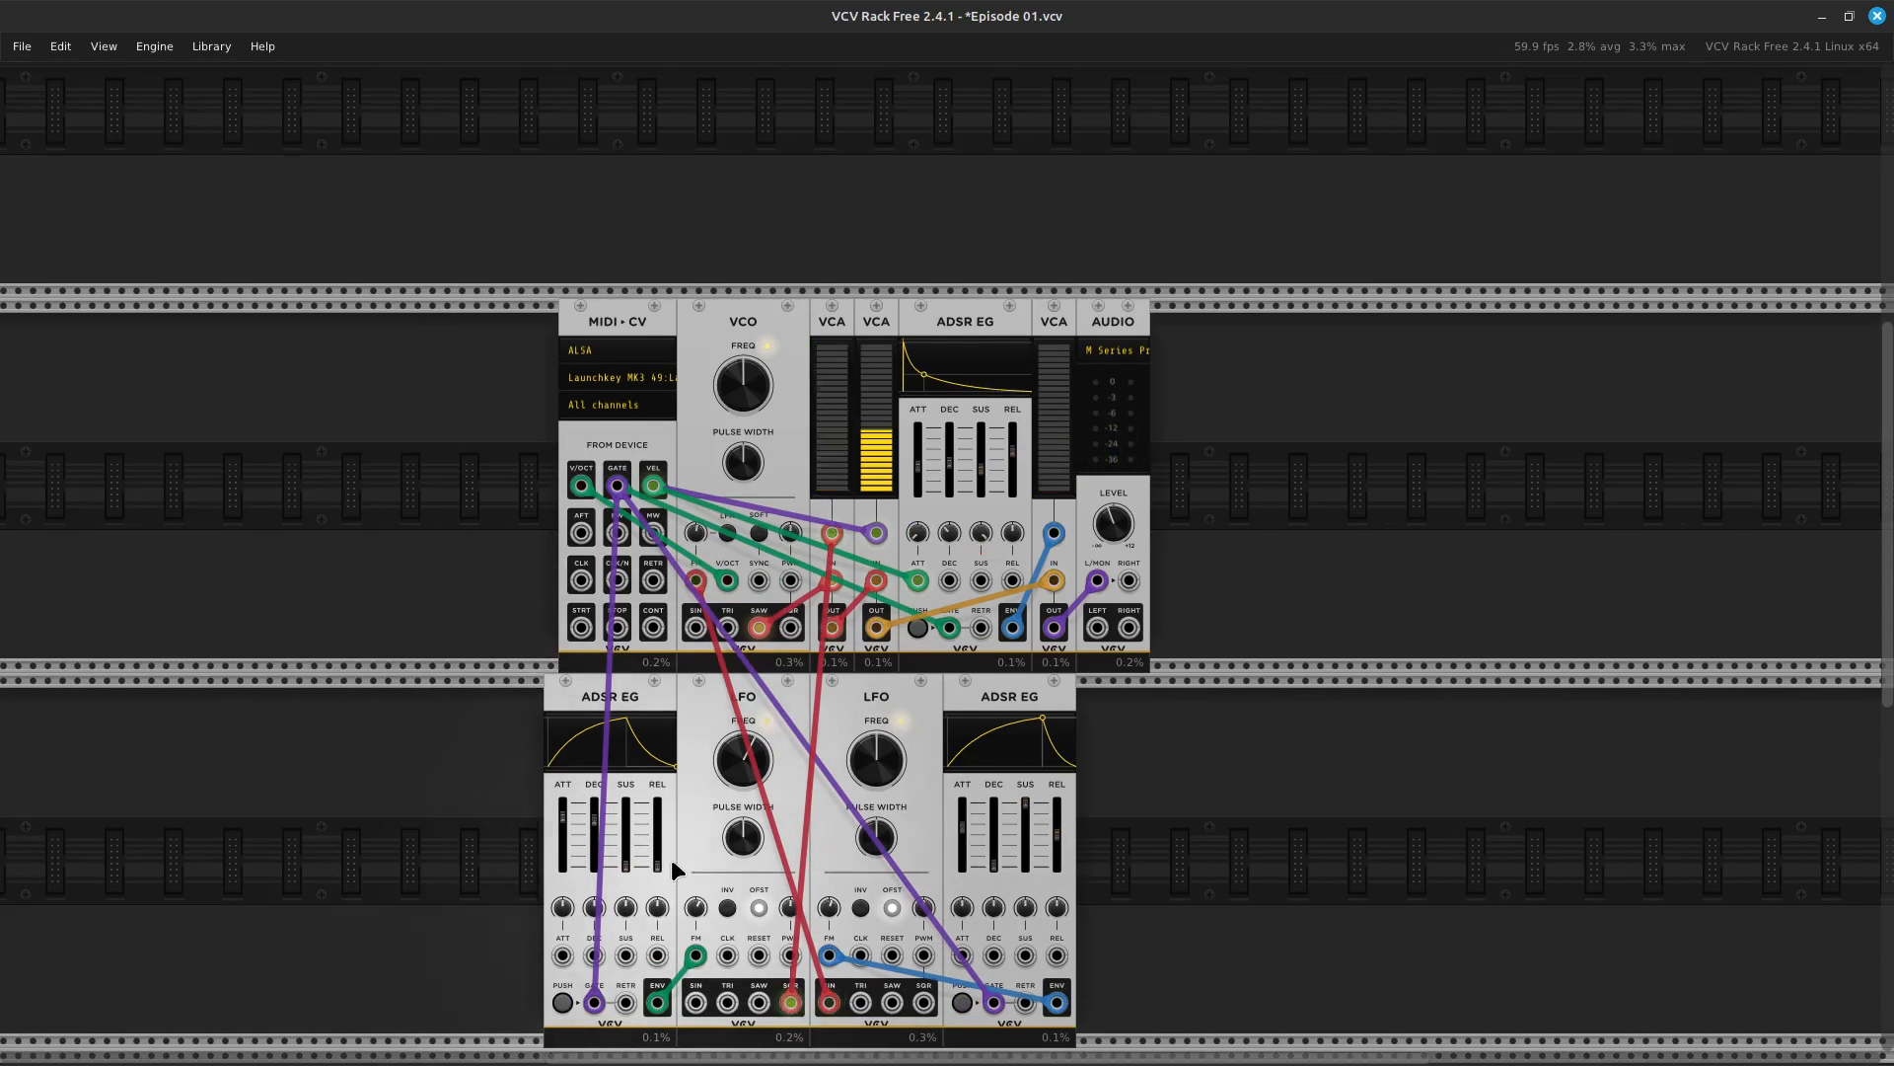
pyautogui.scroll(-3, 671, 859)
pyautogui.scroll(1, 674, 868)
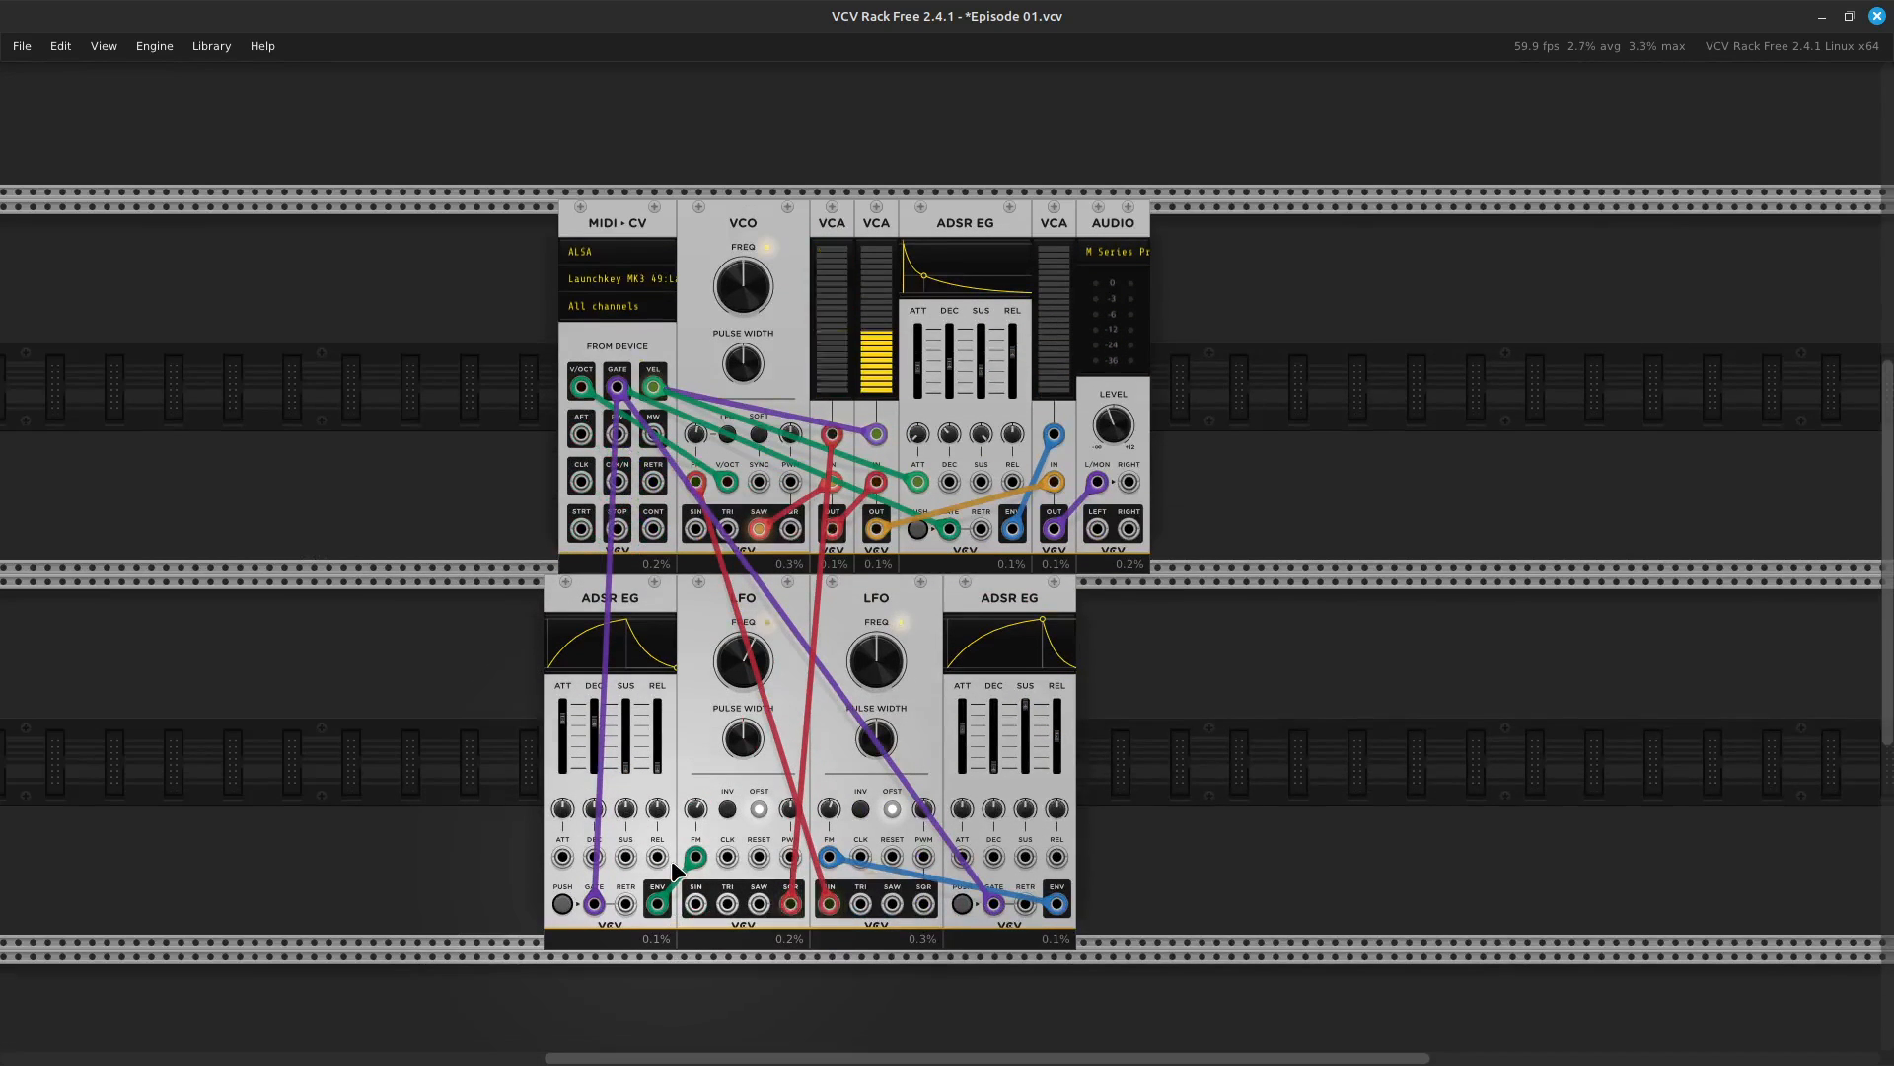
pyautogui.scroll(2, 674, 869)
pyautogui.scroll(2, 671, 861)
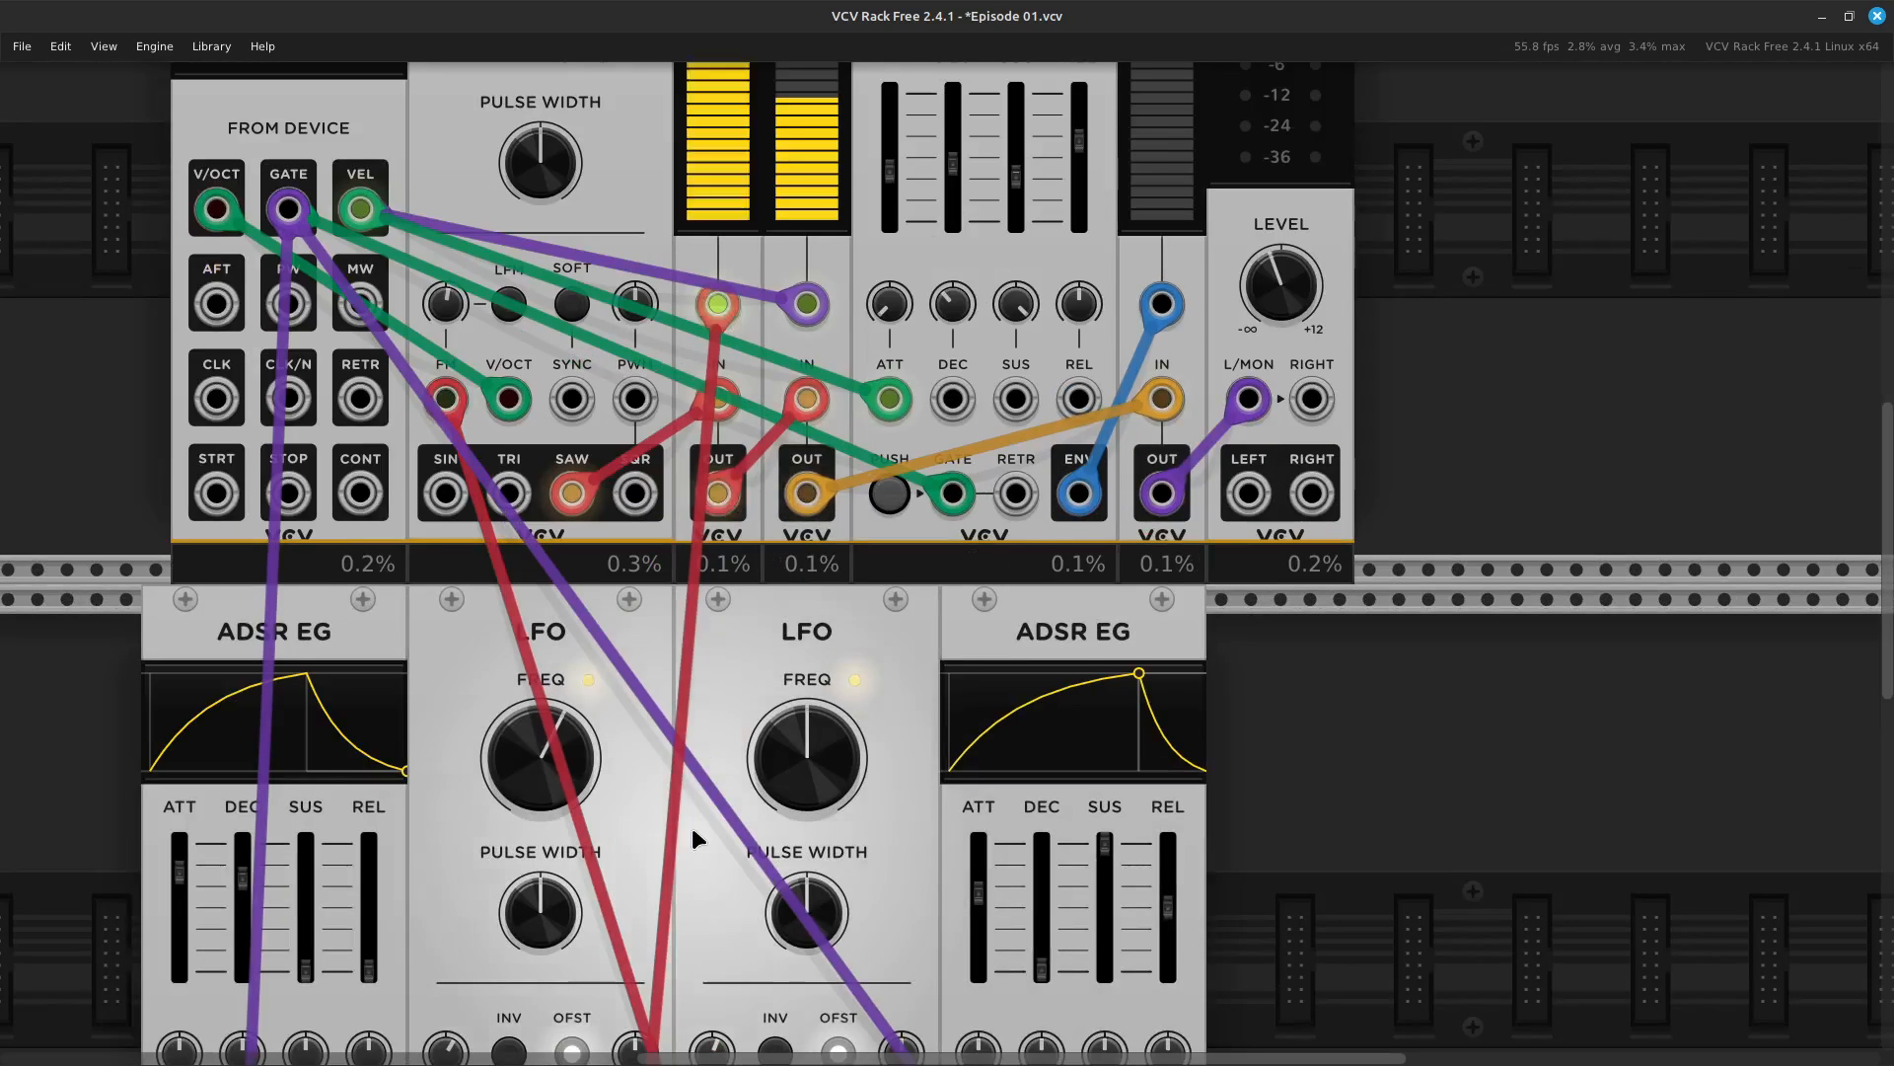
pyautogui.scroll(-4, 25, 898)
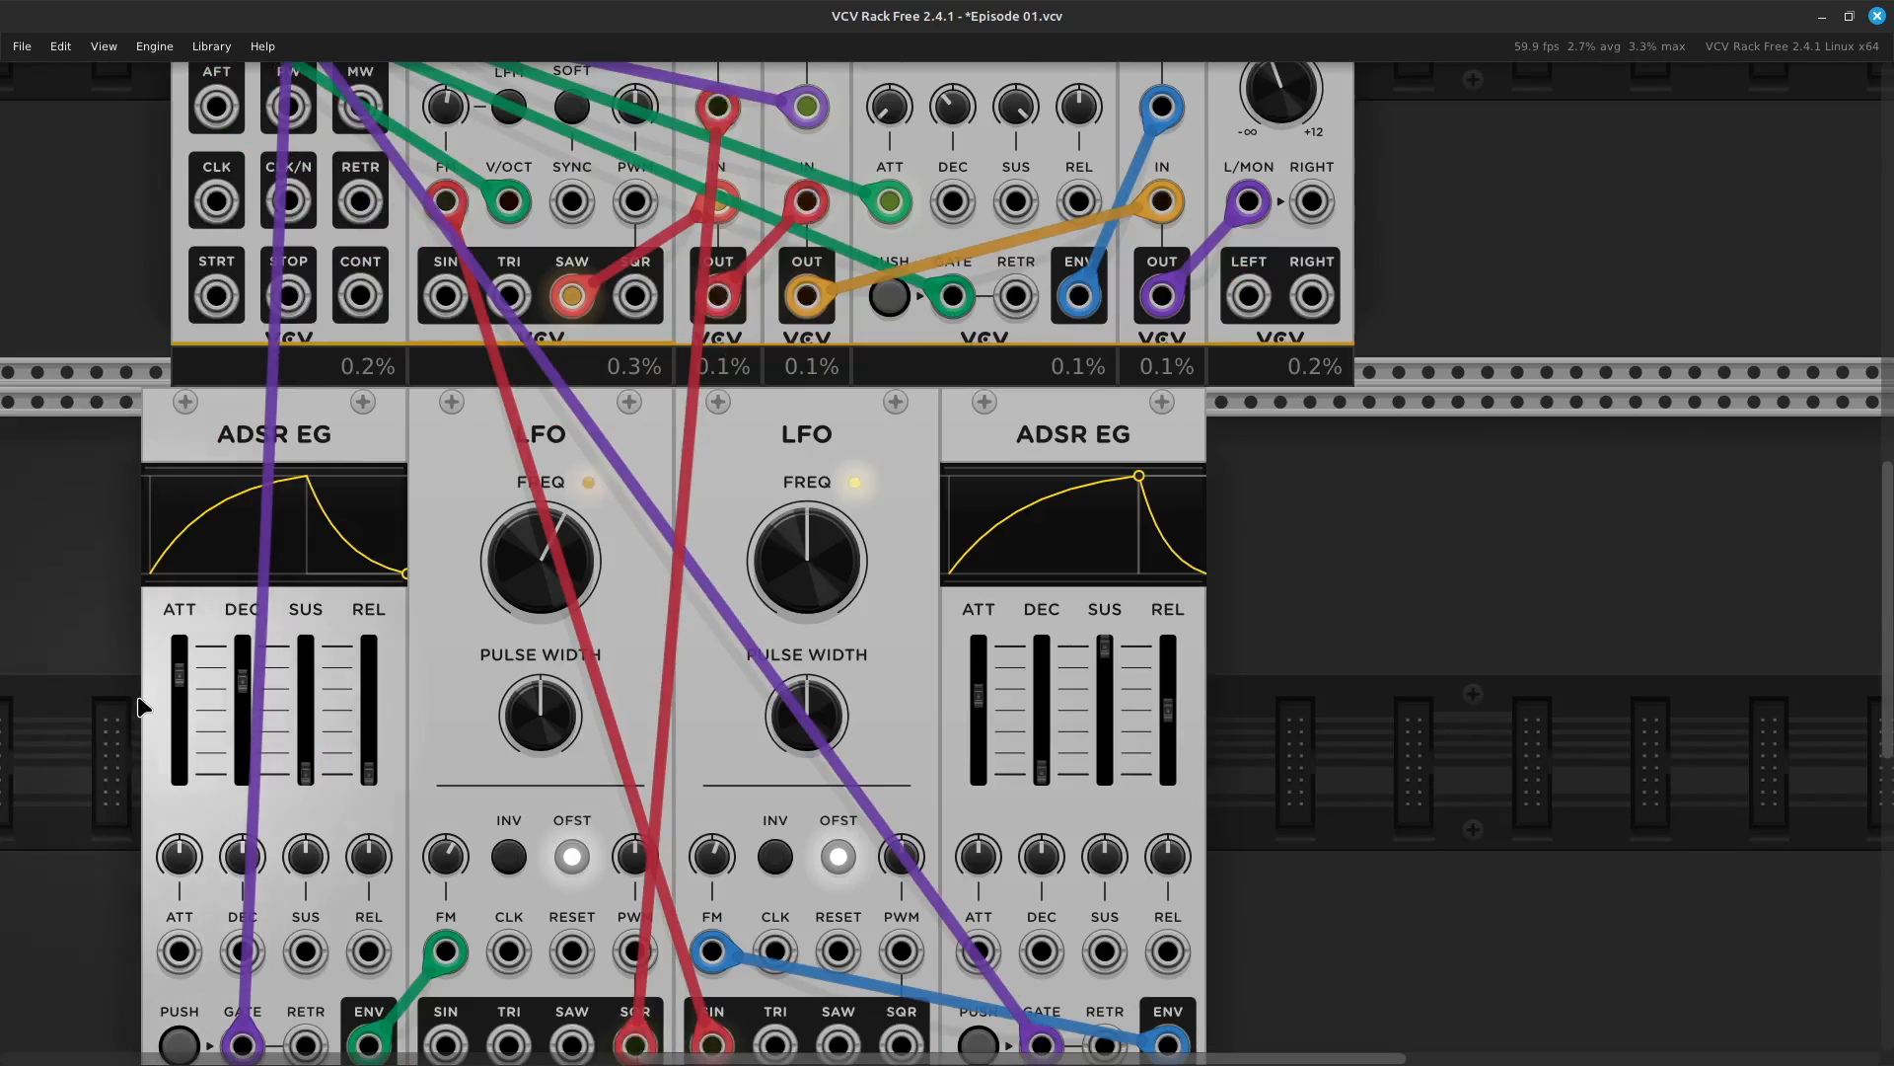
pyautogui.moveTo(179, 691)
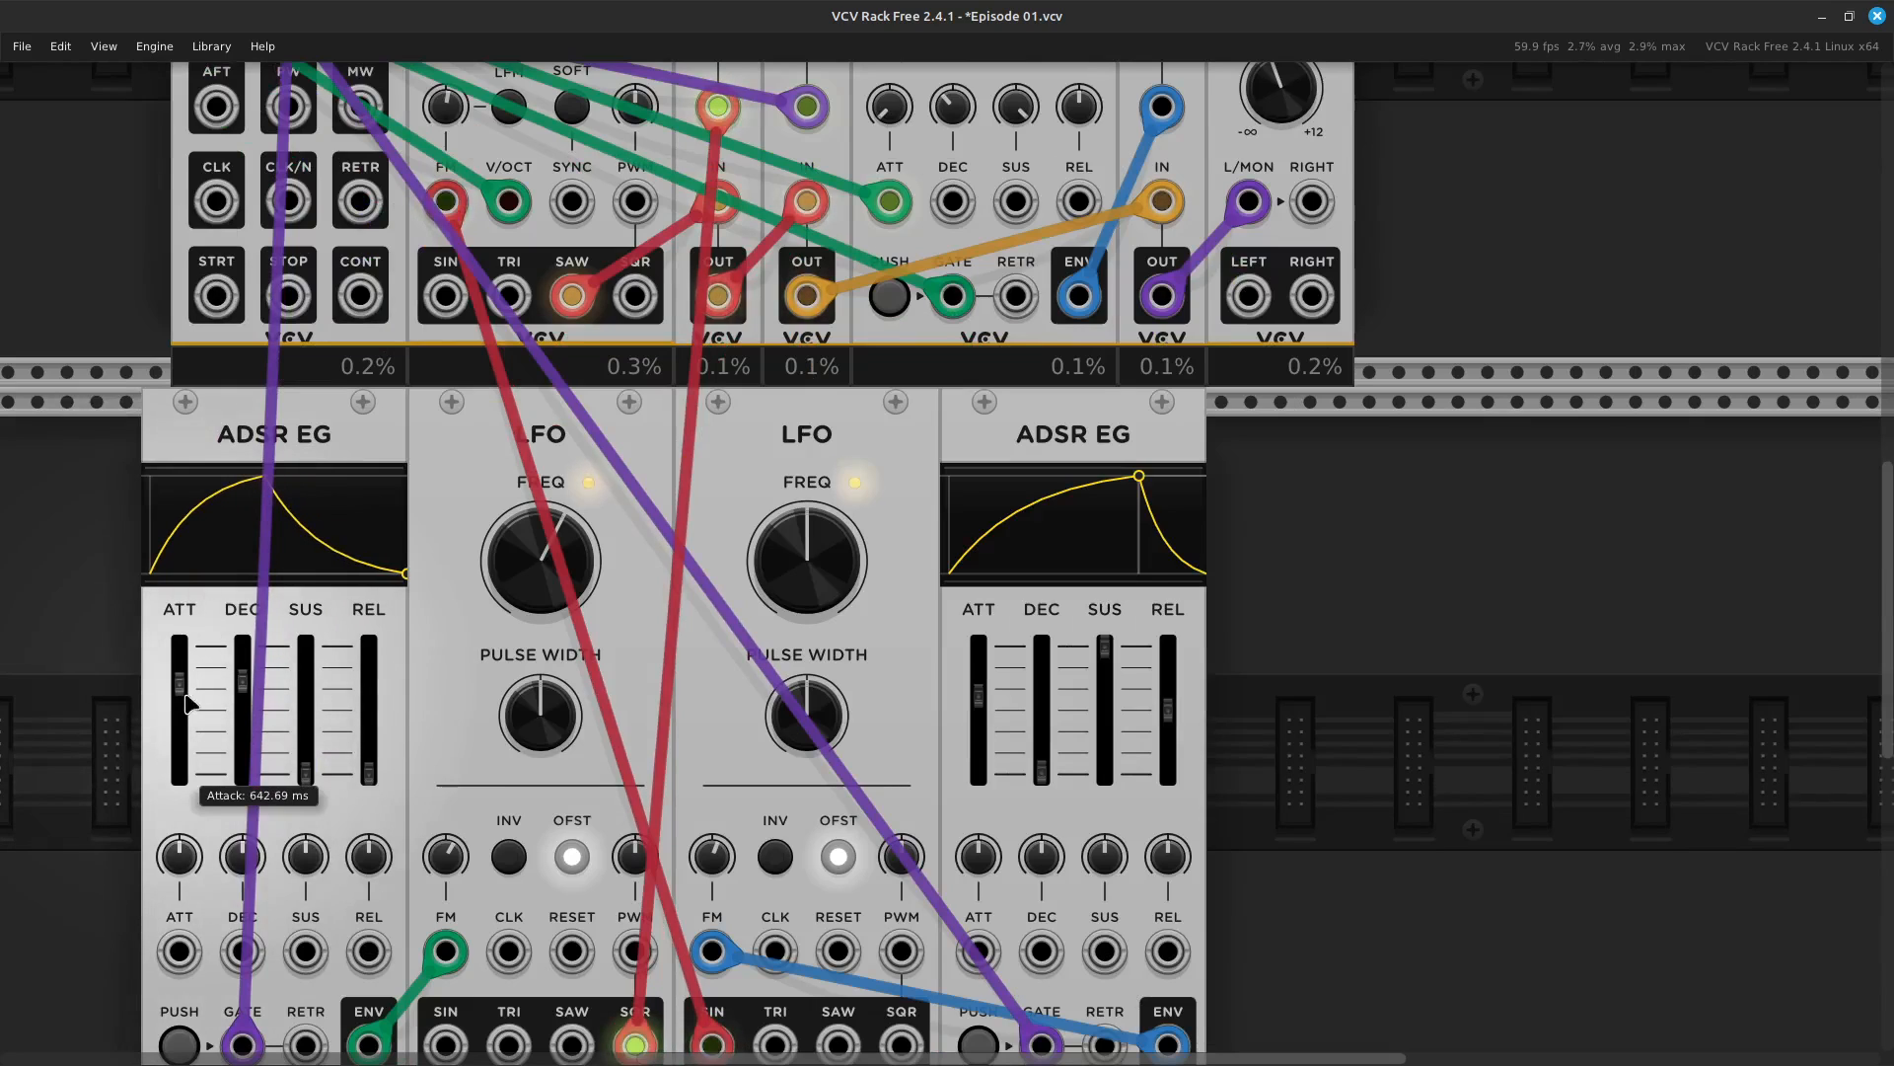
pyautogui.moveTo(243, 691)
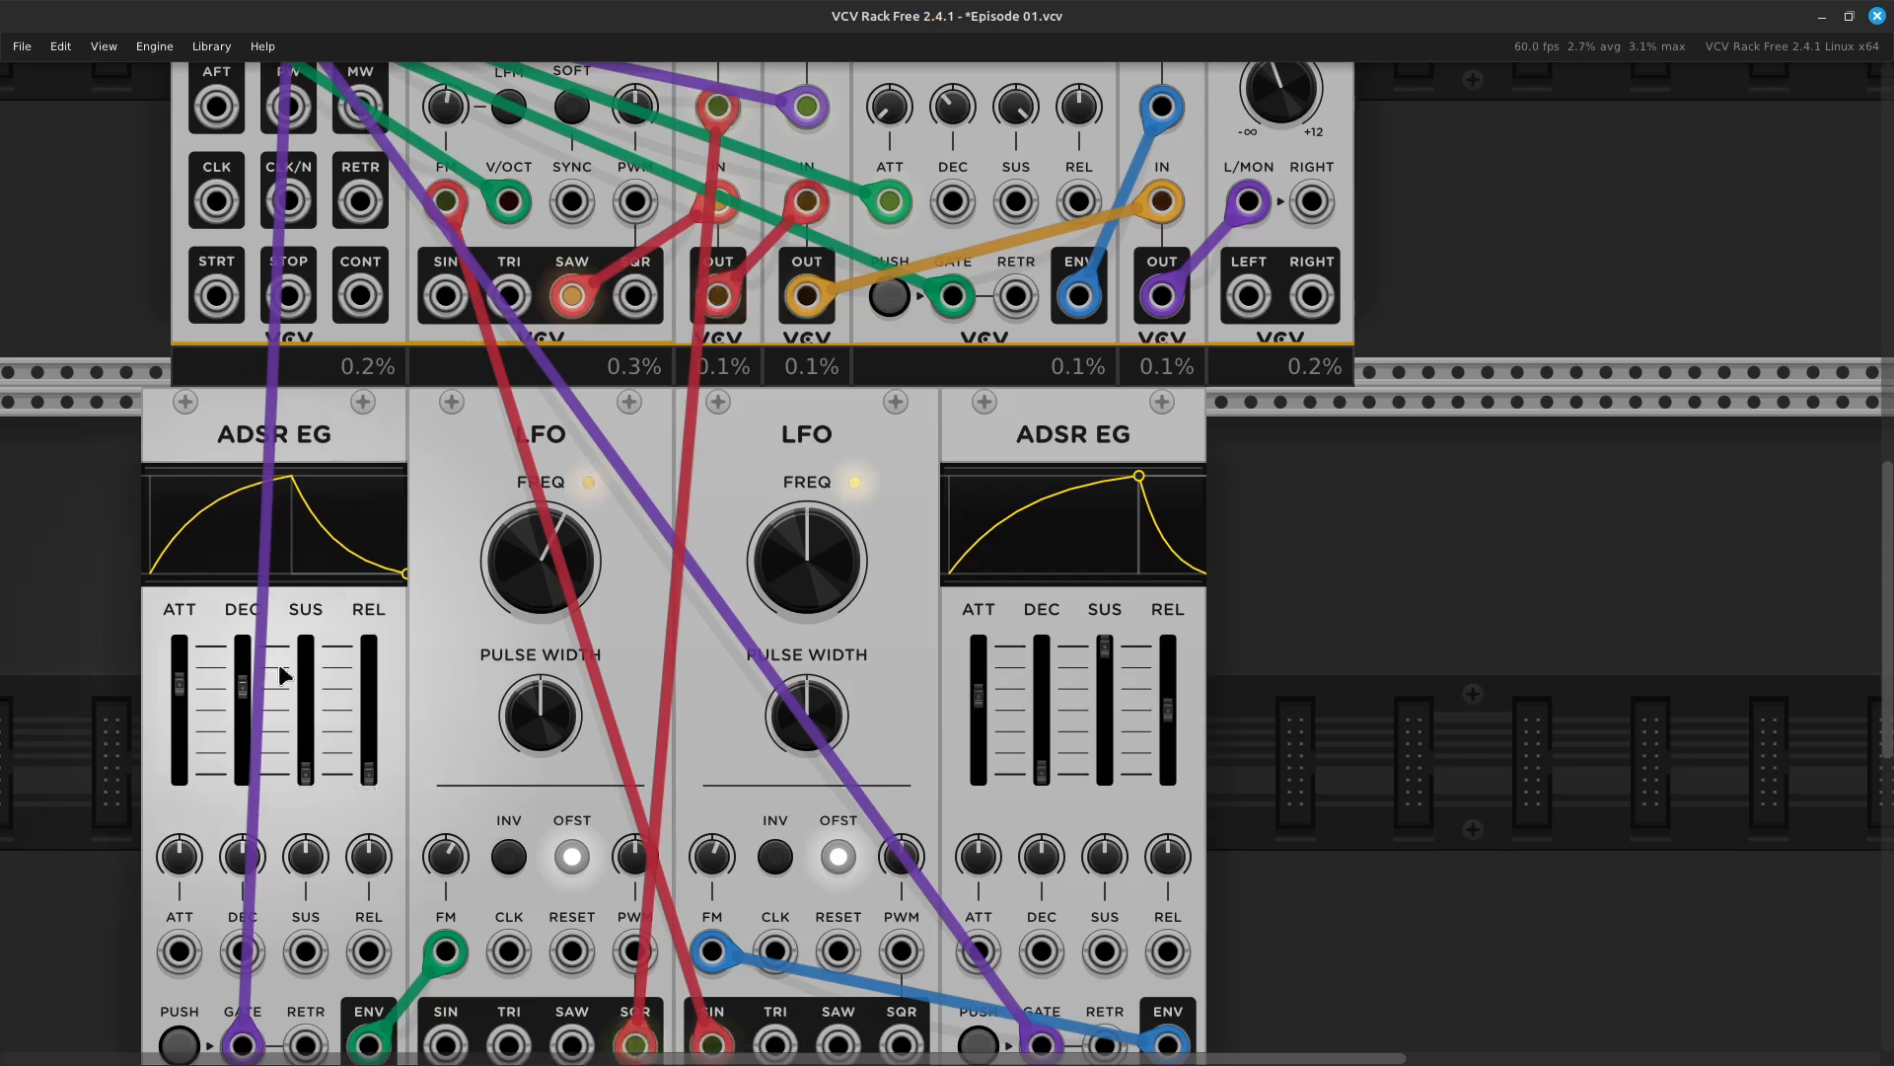
pyautogui.moveTo(305, 772); pyautogui.dragTo(305, 715)
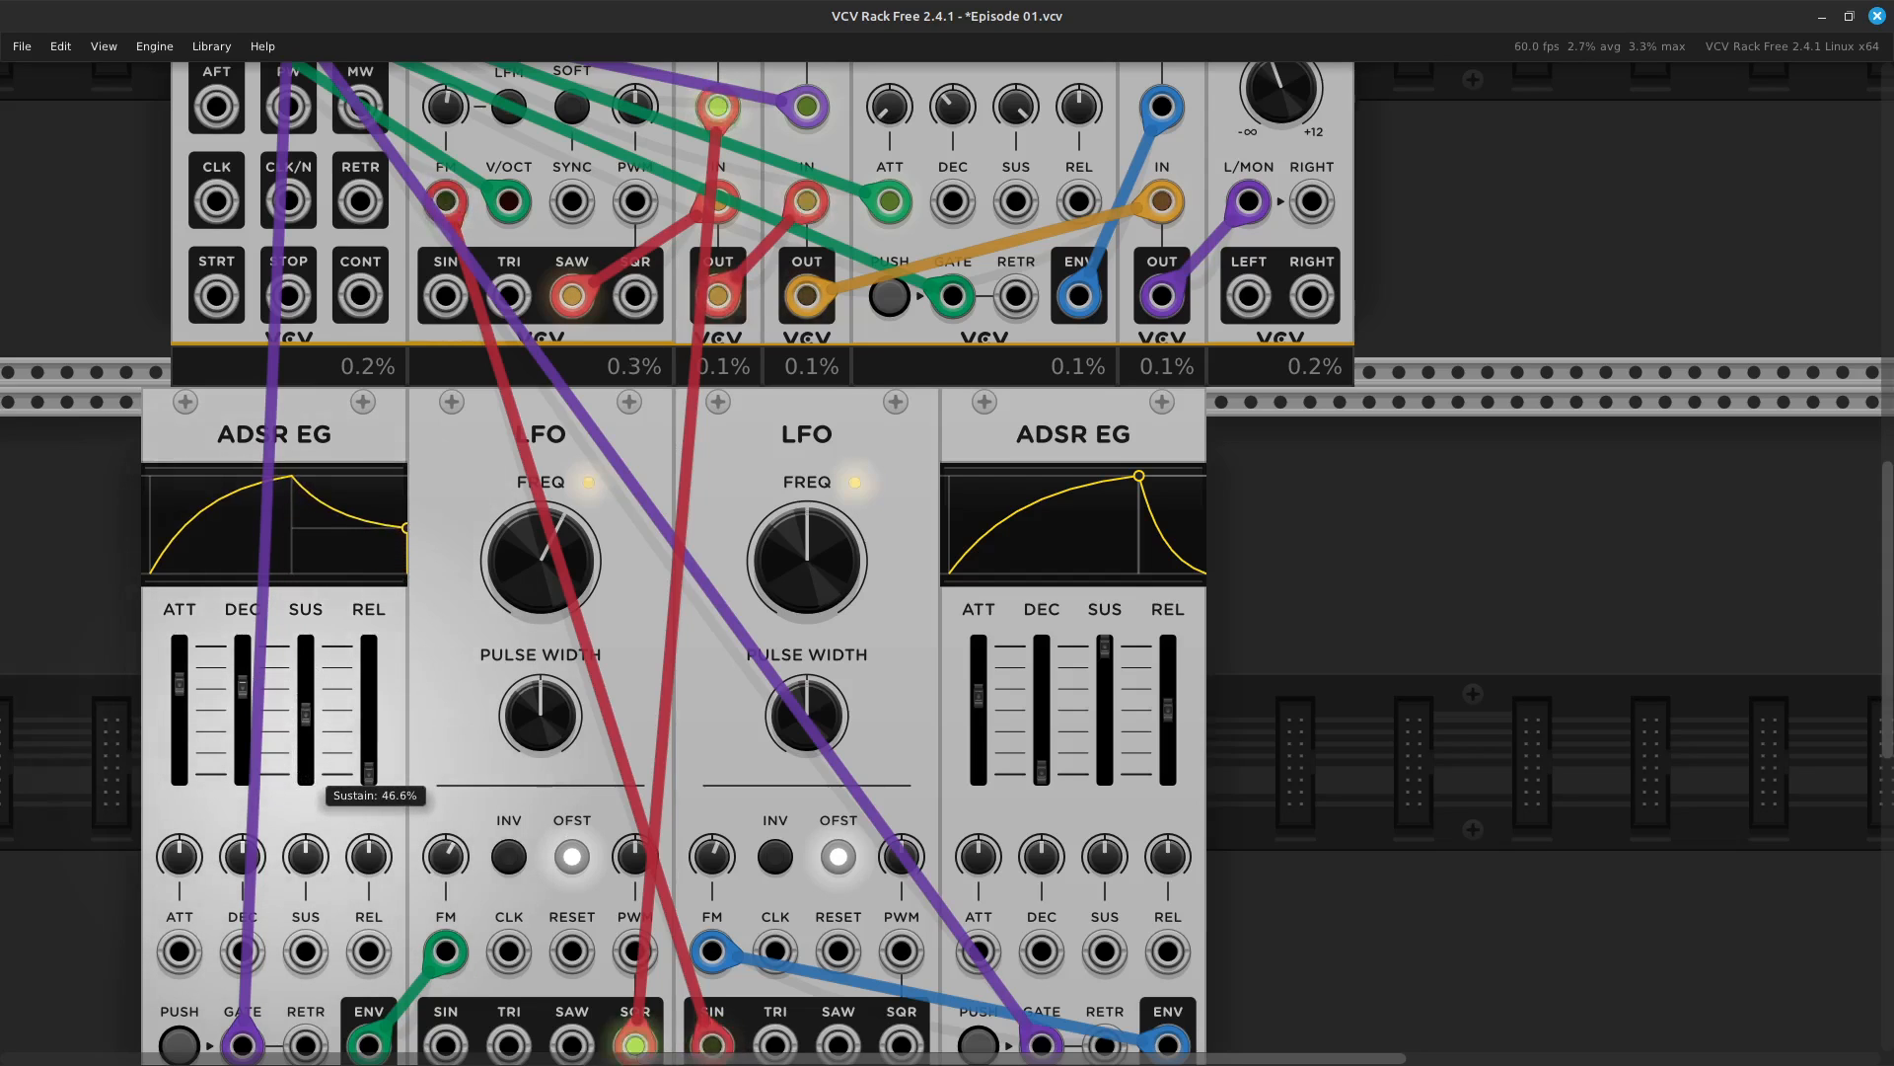
pyautogui.moveTo(305, 725); pyautogui.dragTo(305, 710)
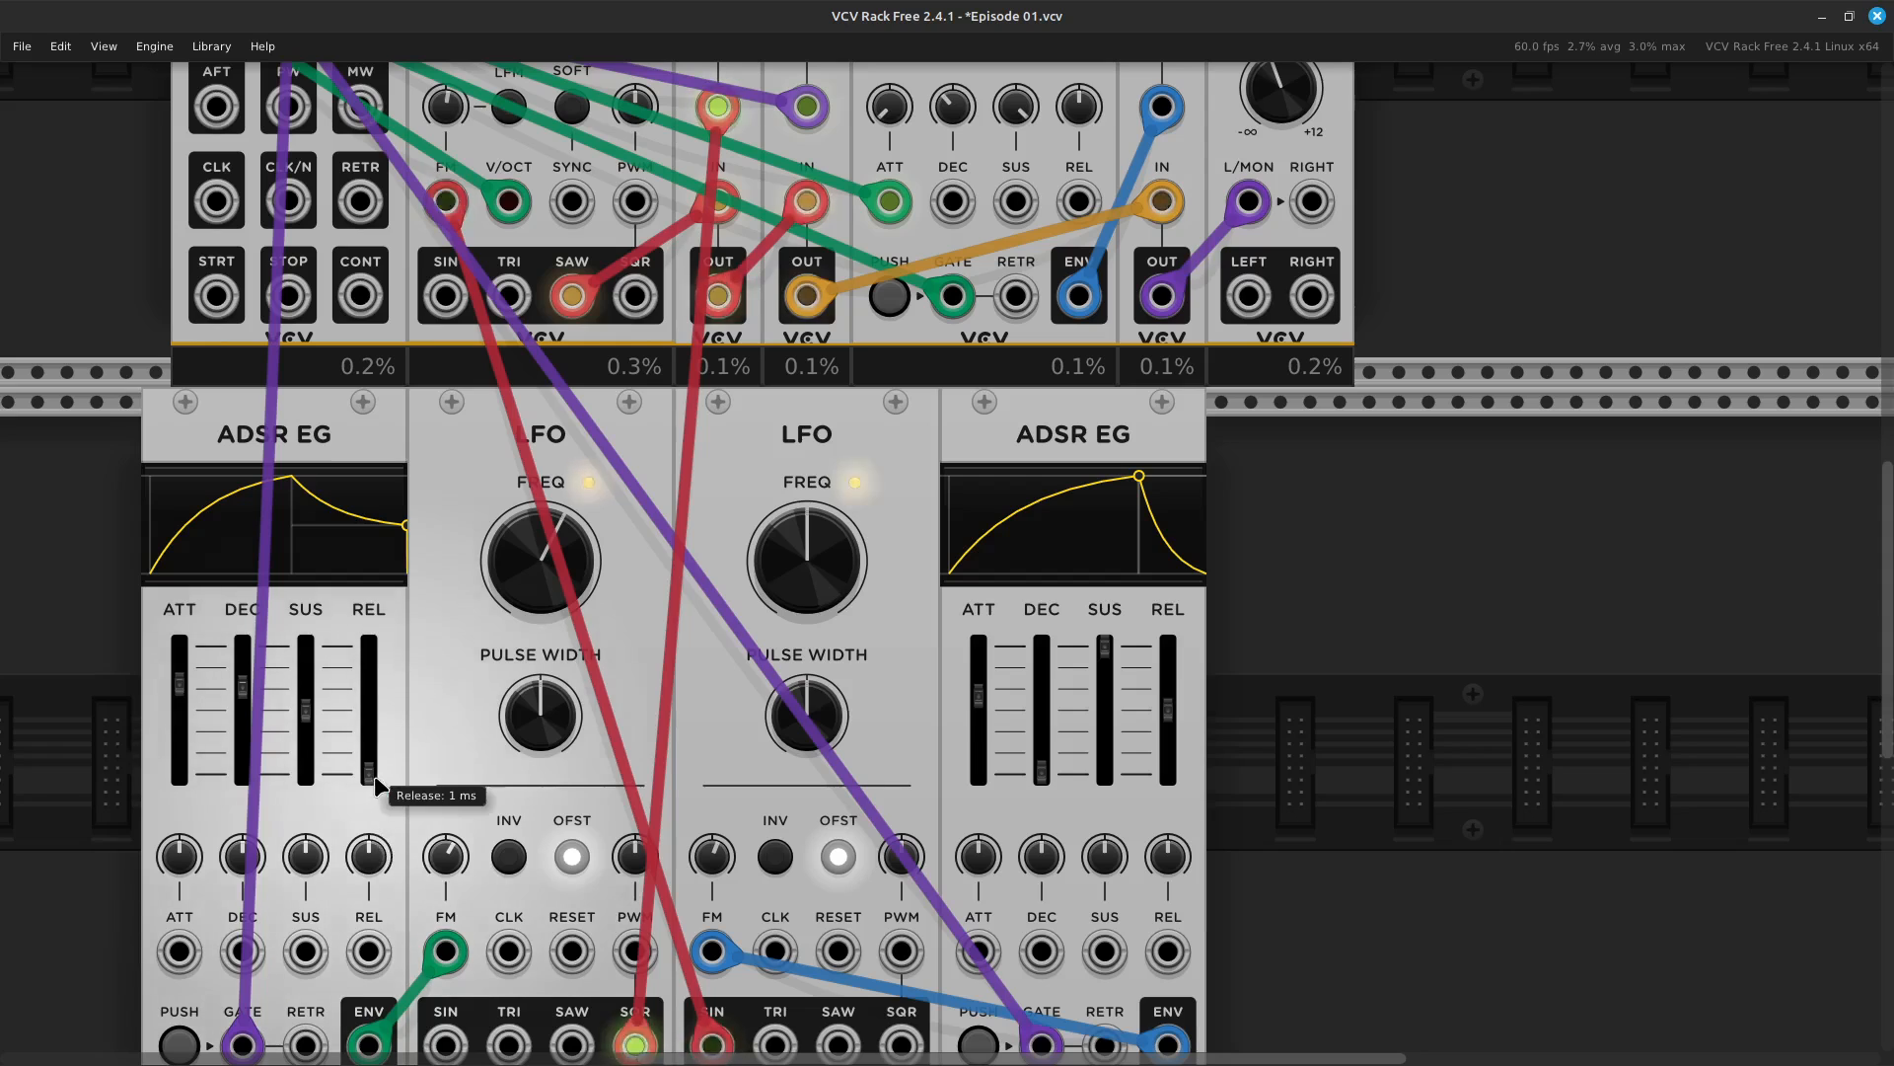
pyautogui.moveTo(368, 772); pyautogui.dragTo(368, 728)
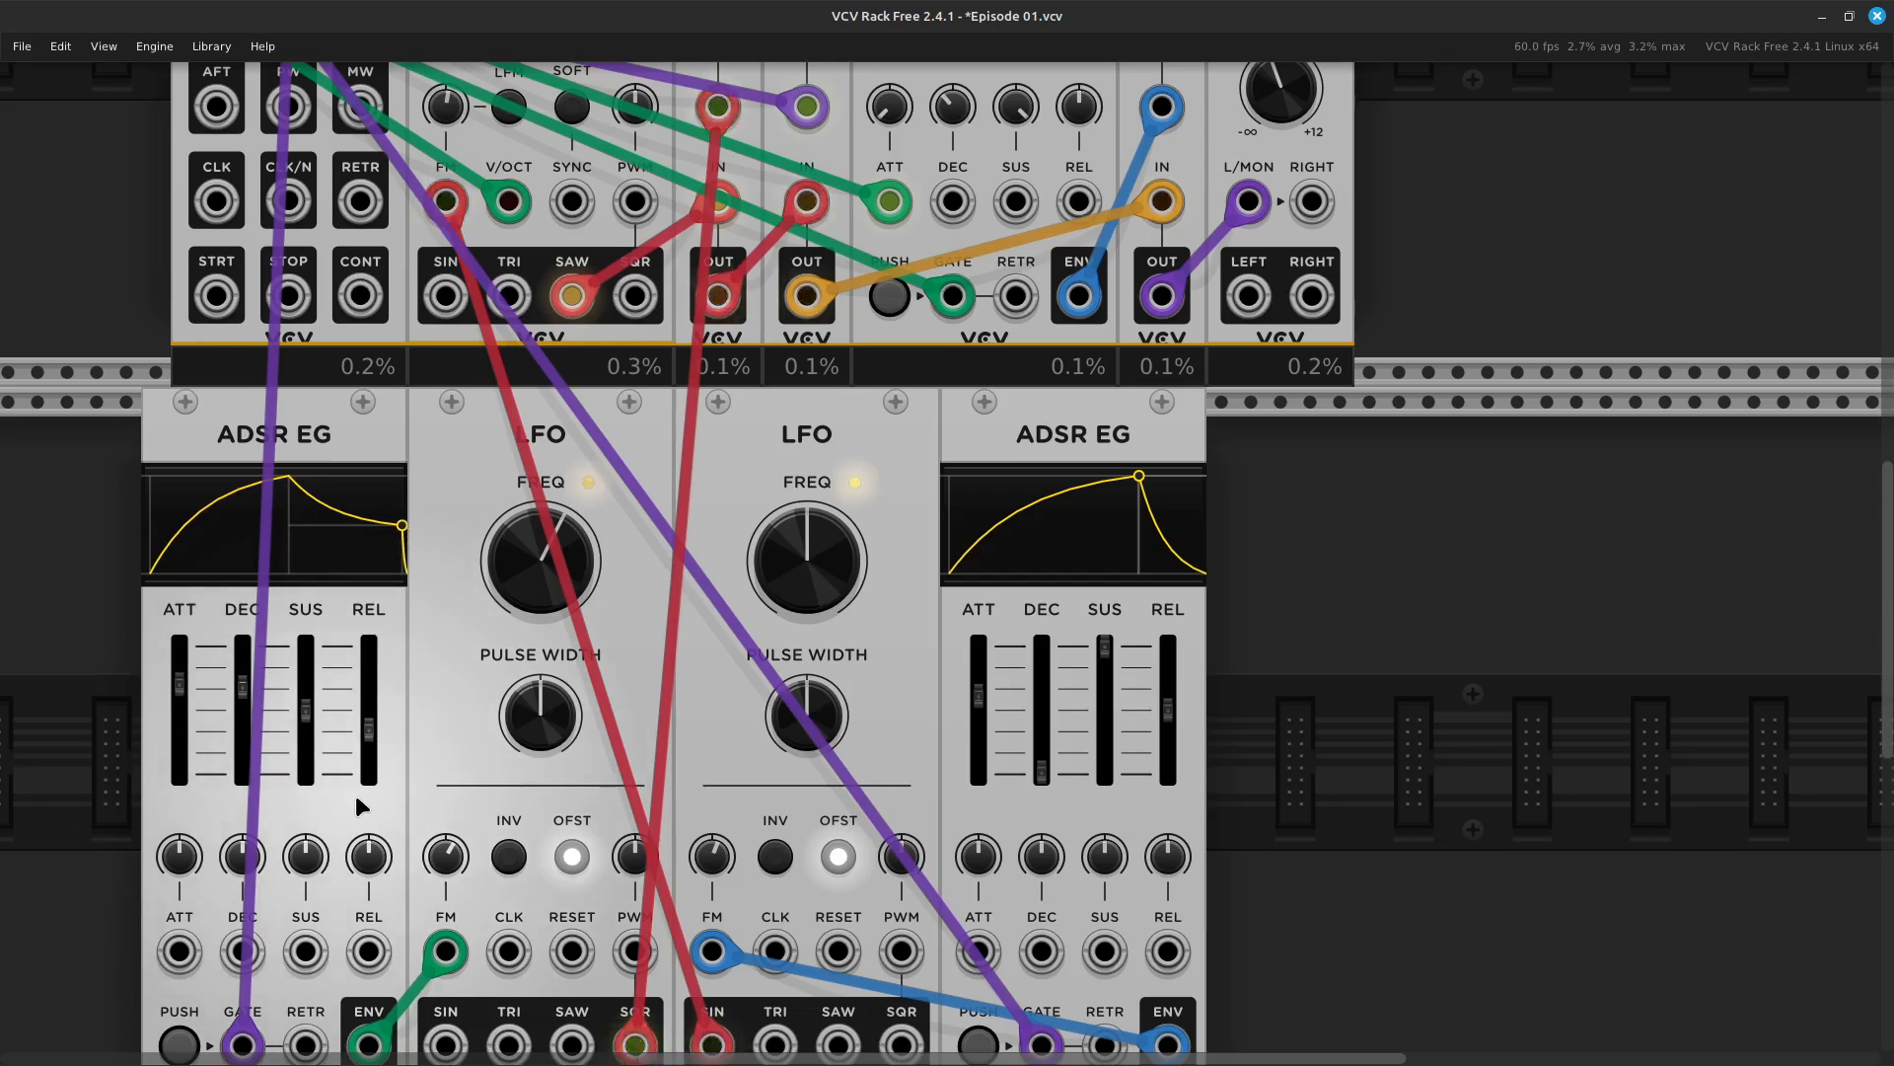
# Raise the attack of both LFO envelopes and the upper row's ADSR EG to near maximum
pyautogui.hotkey('ctrl', '-')
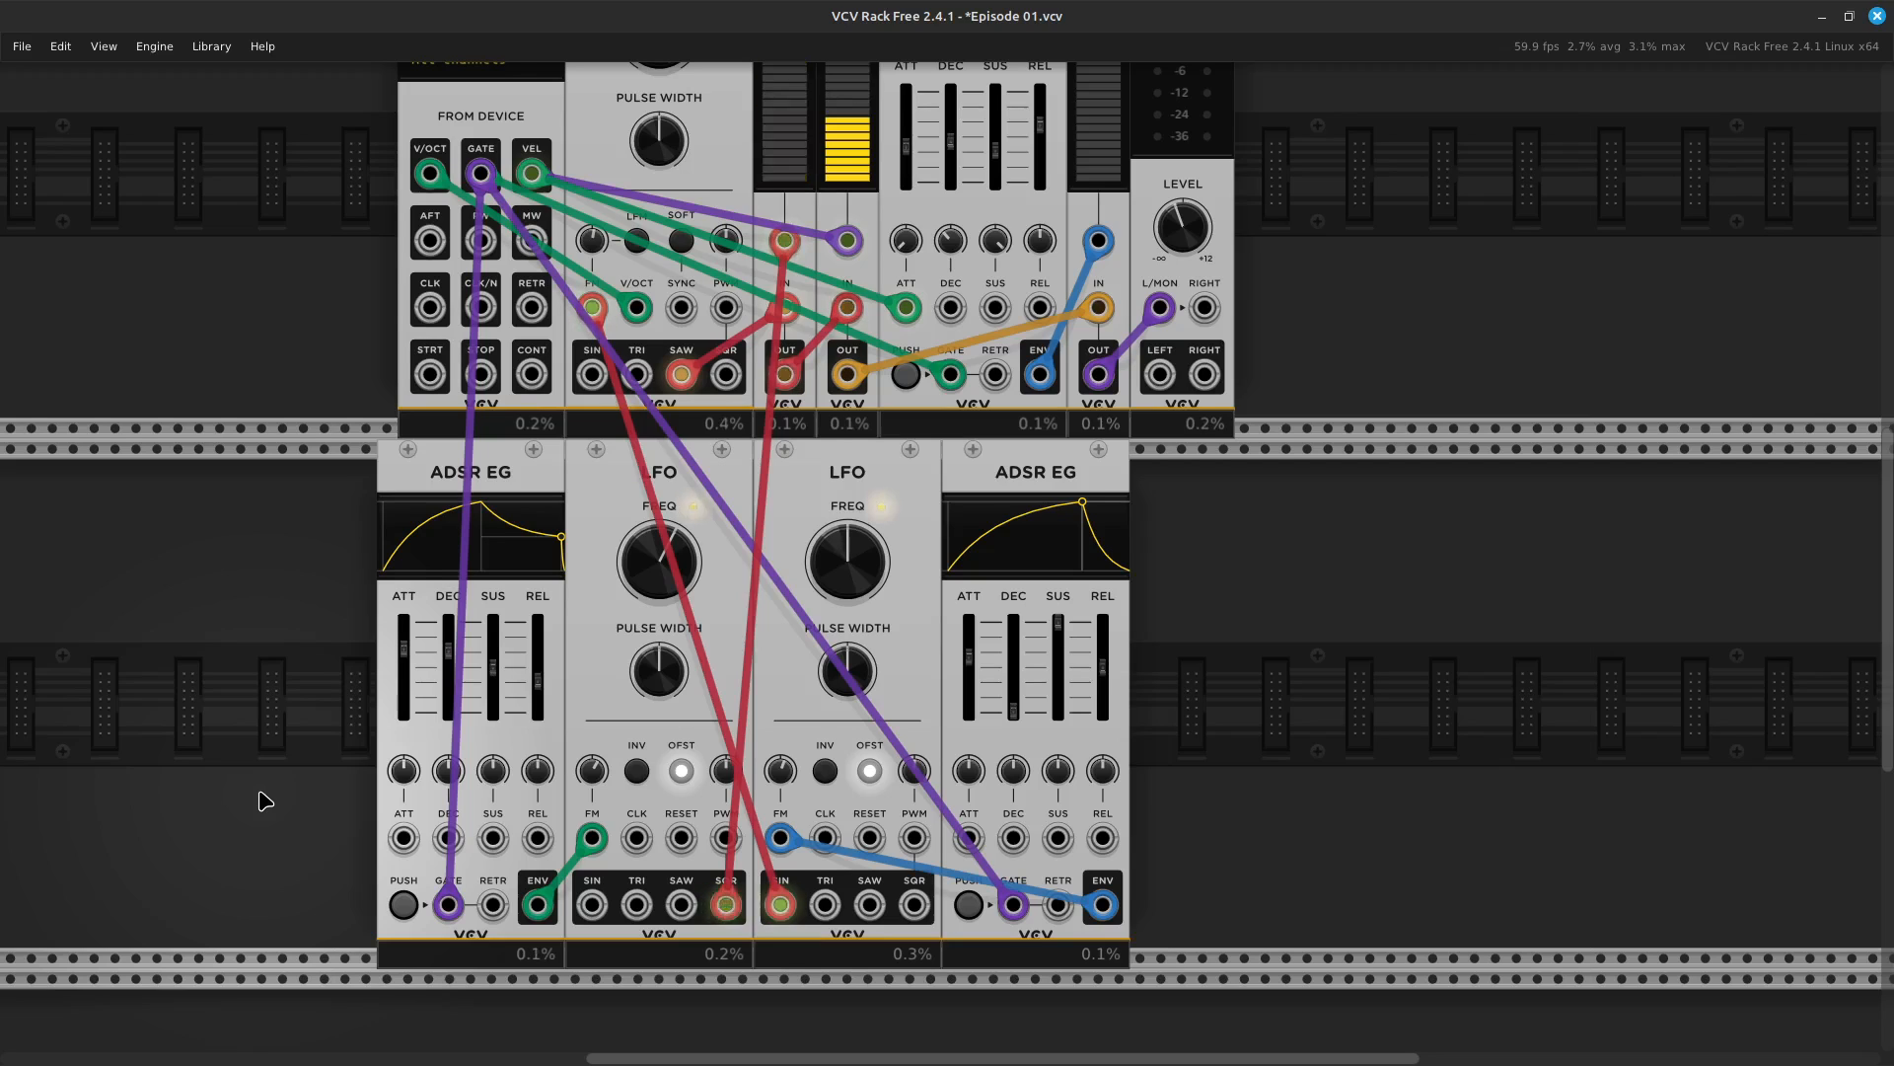
pyautogui.hotkey('ctrl', '-')
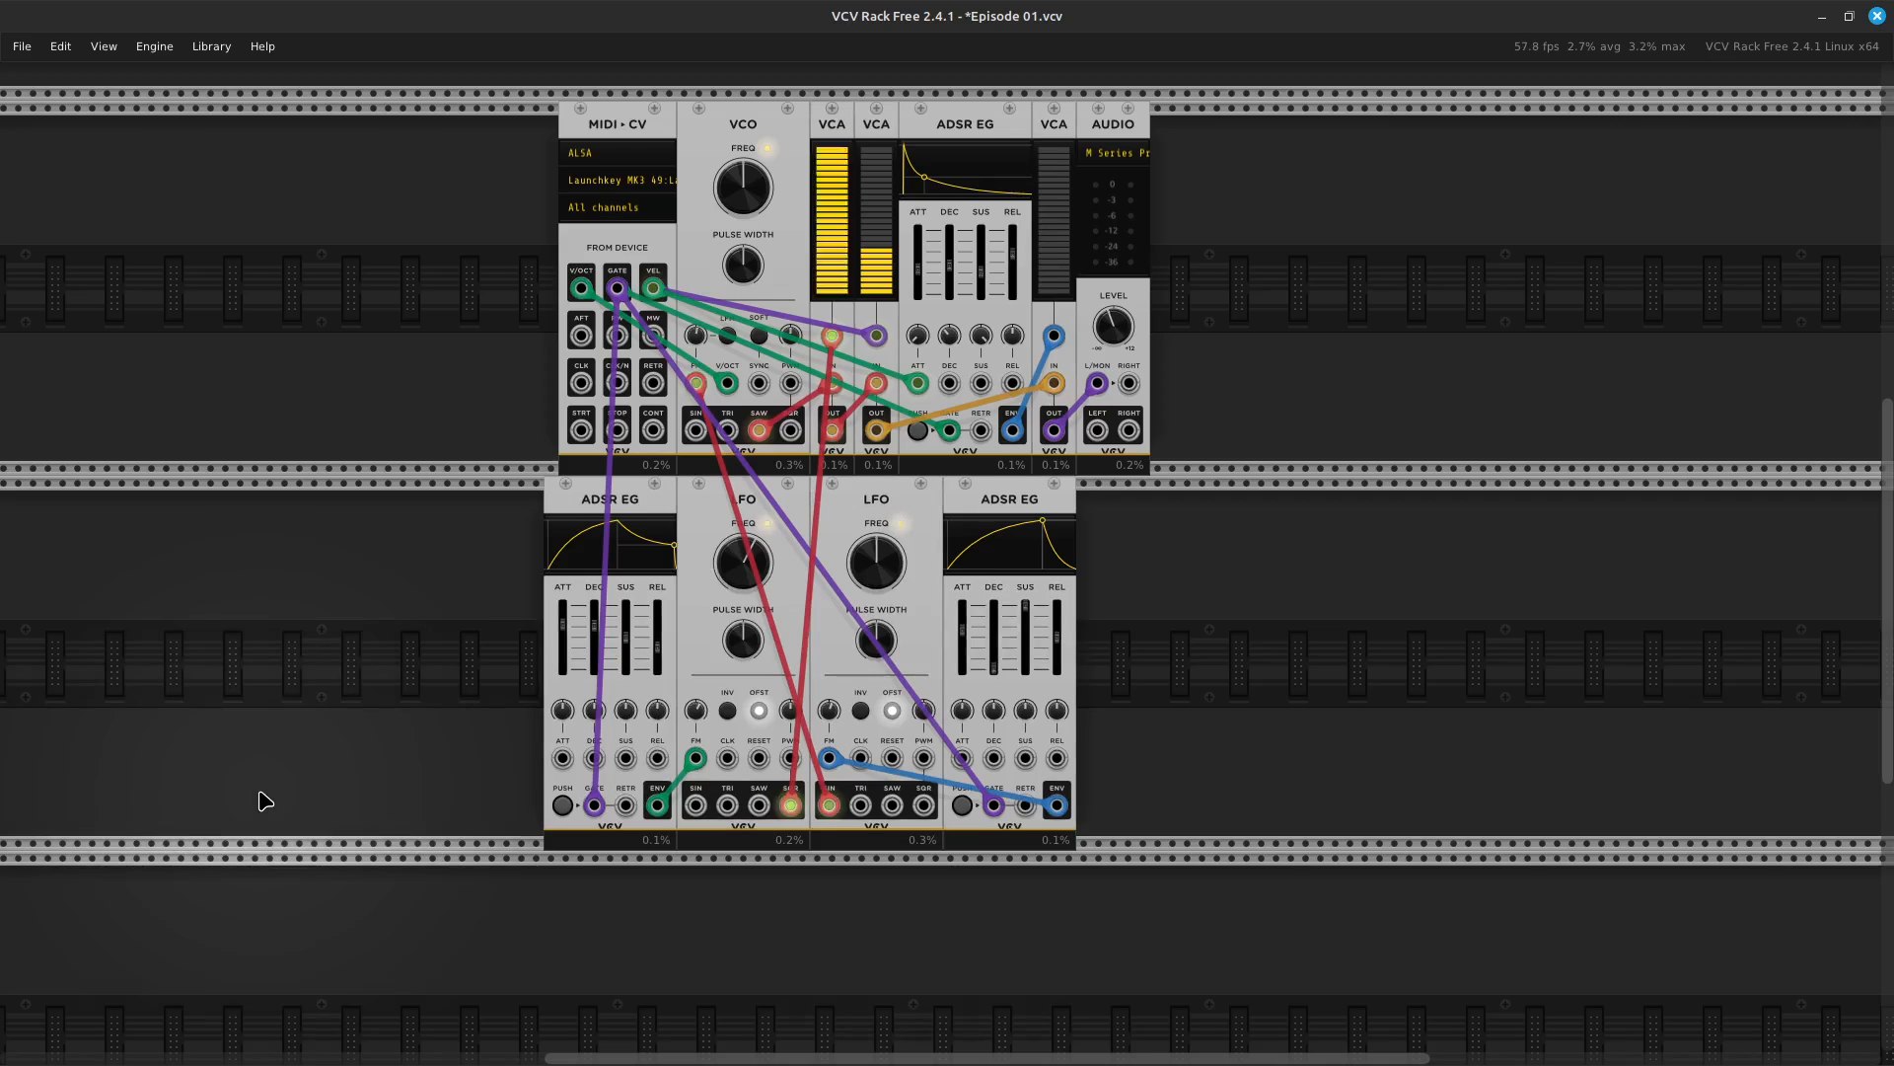
pyautogui.scroll(5, 265, 800)
pyautogui.scroll(-5, 266, 800)
pyautogui.scroll(3, 265, 801)
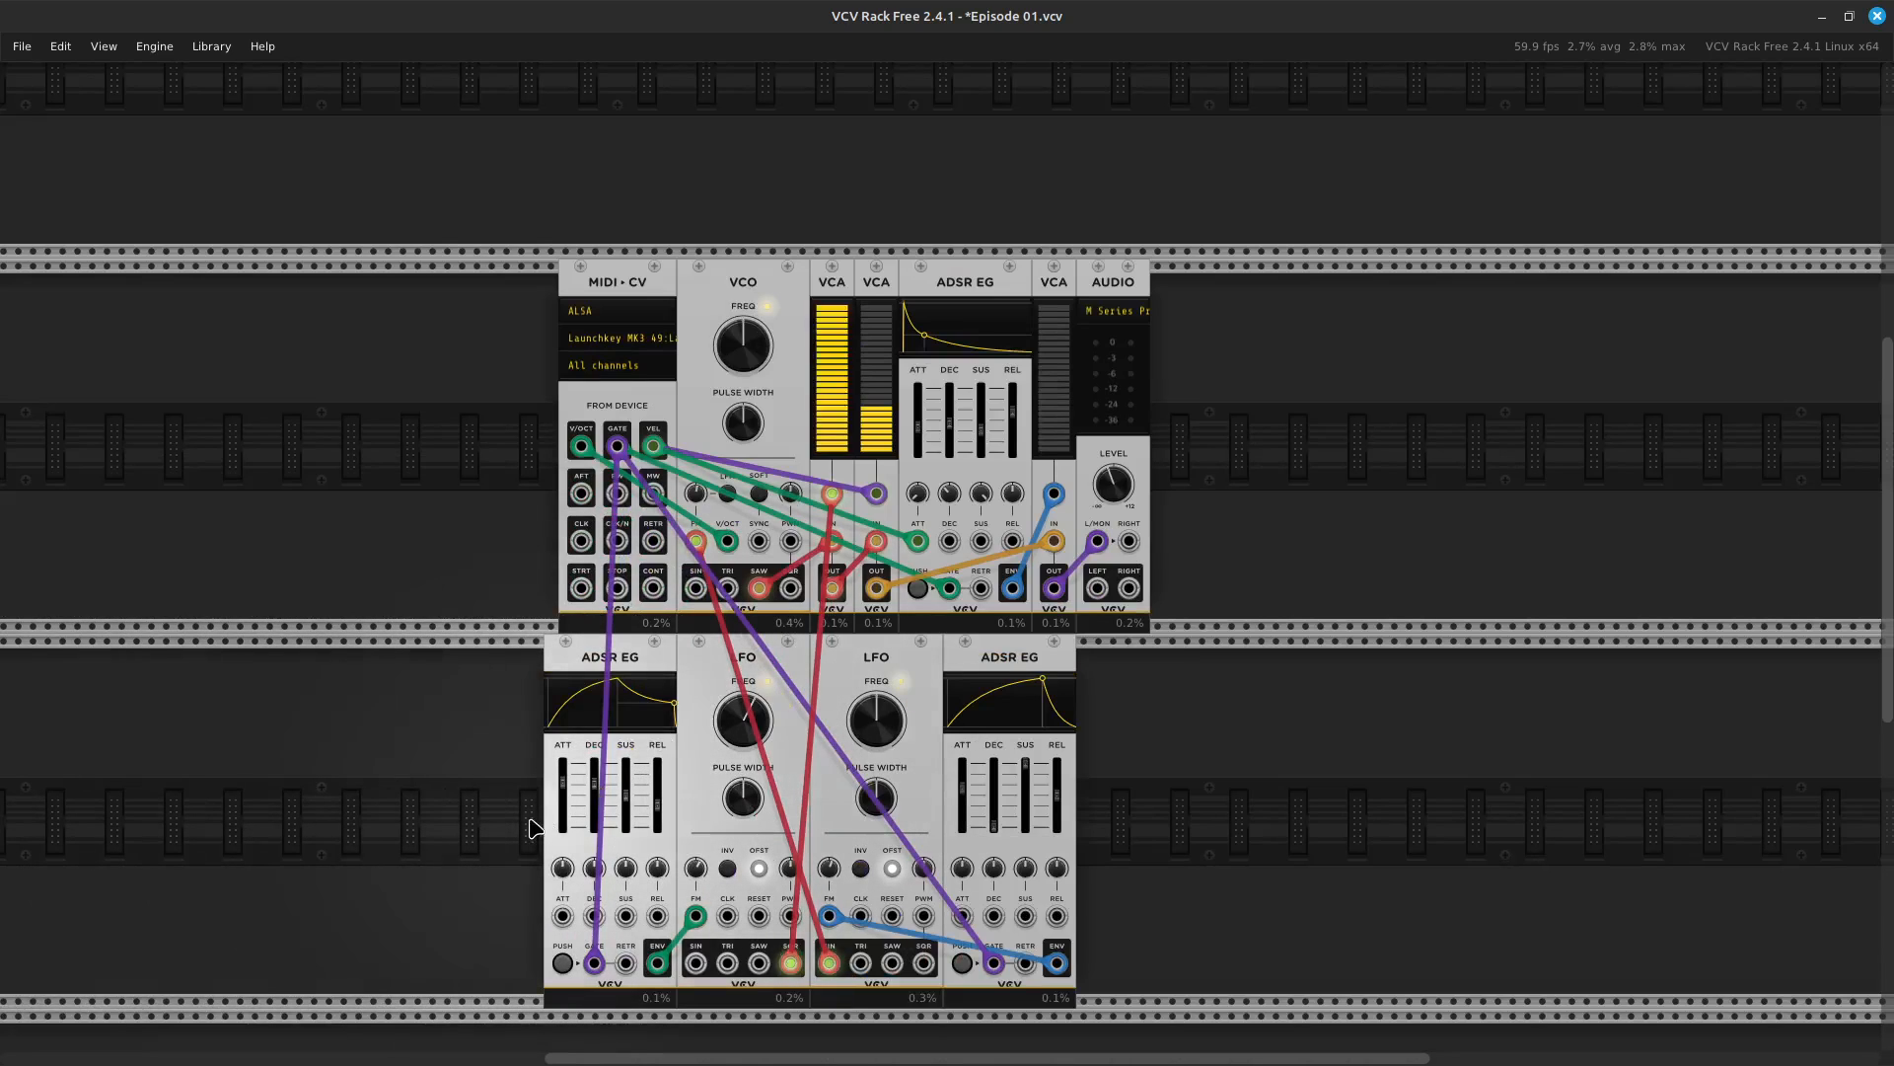
pyautogui.moveTo(562, 789); pyautogui.dragTo(562, 764)
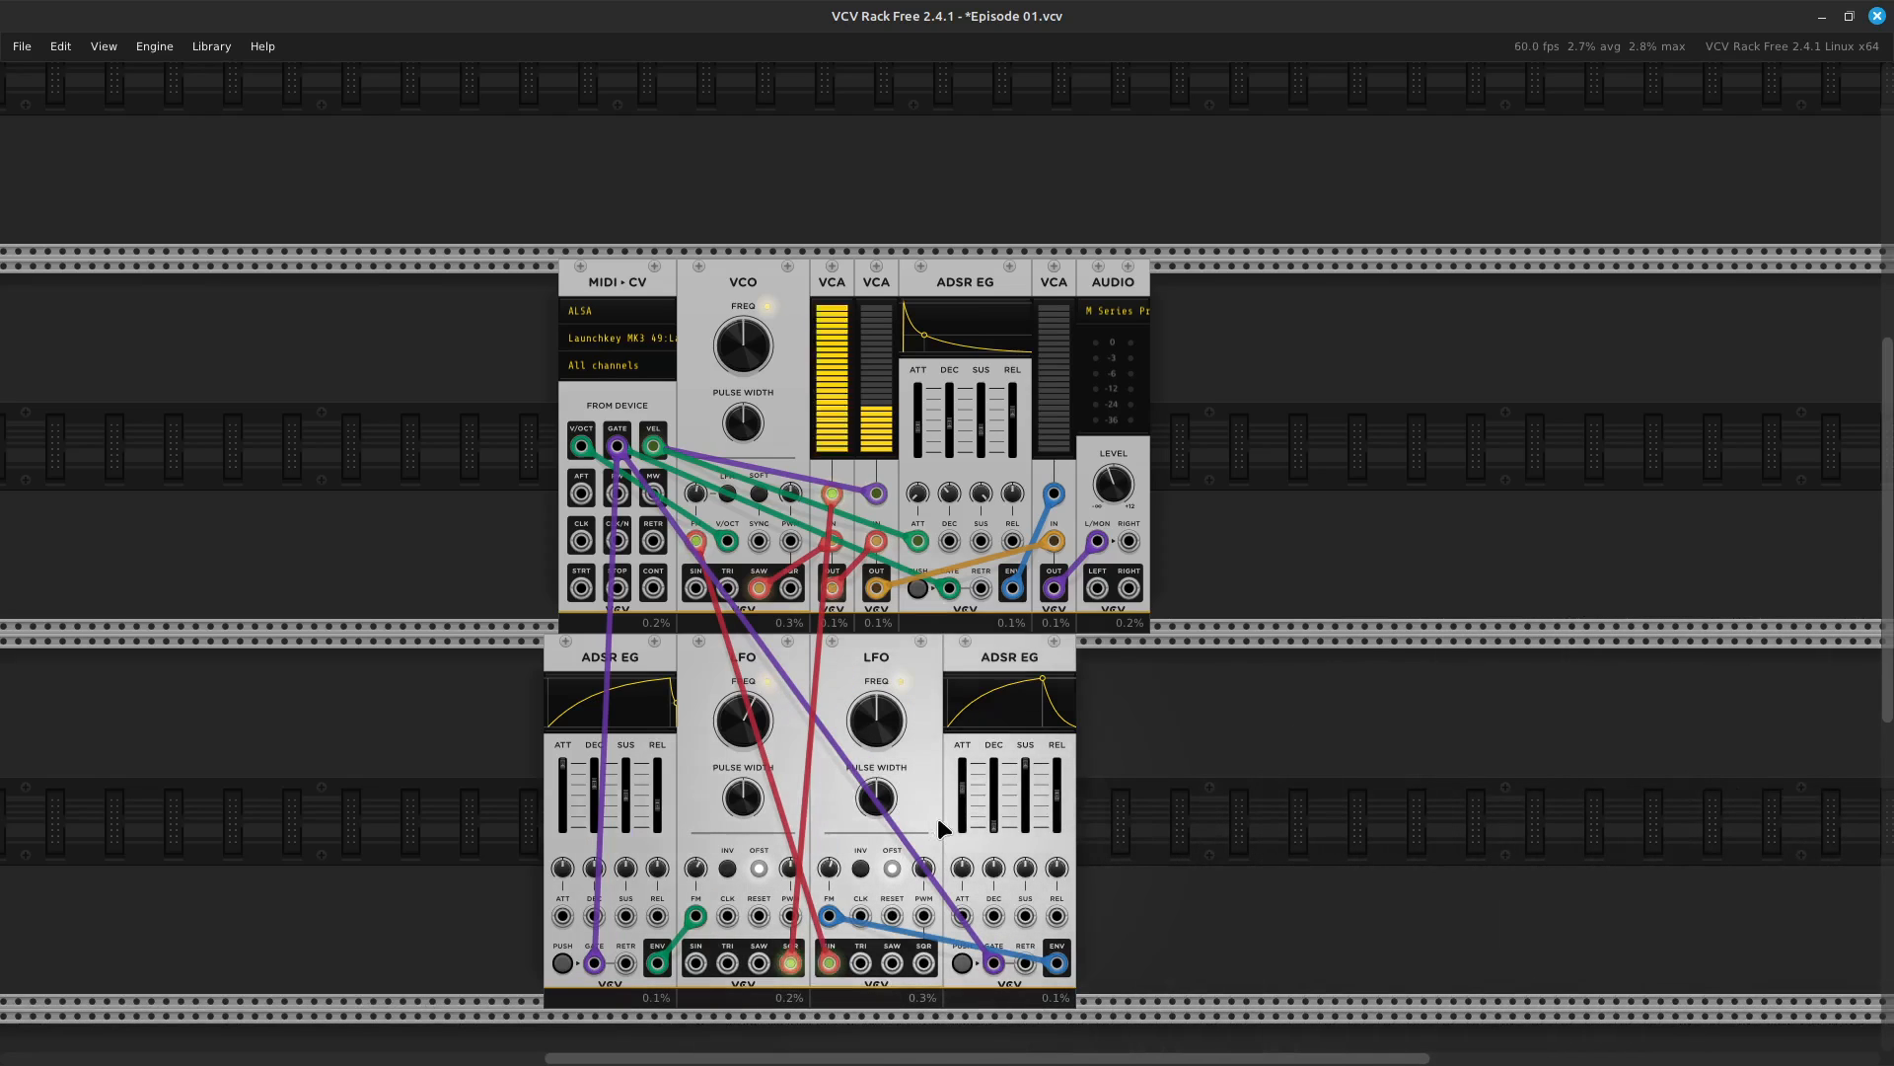
pyautogui.moveTo(957, 797); pyautogui.dragTo(957, 765)
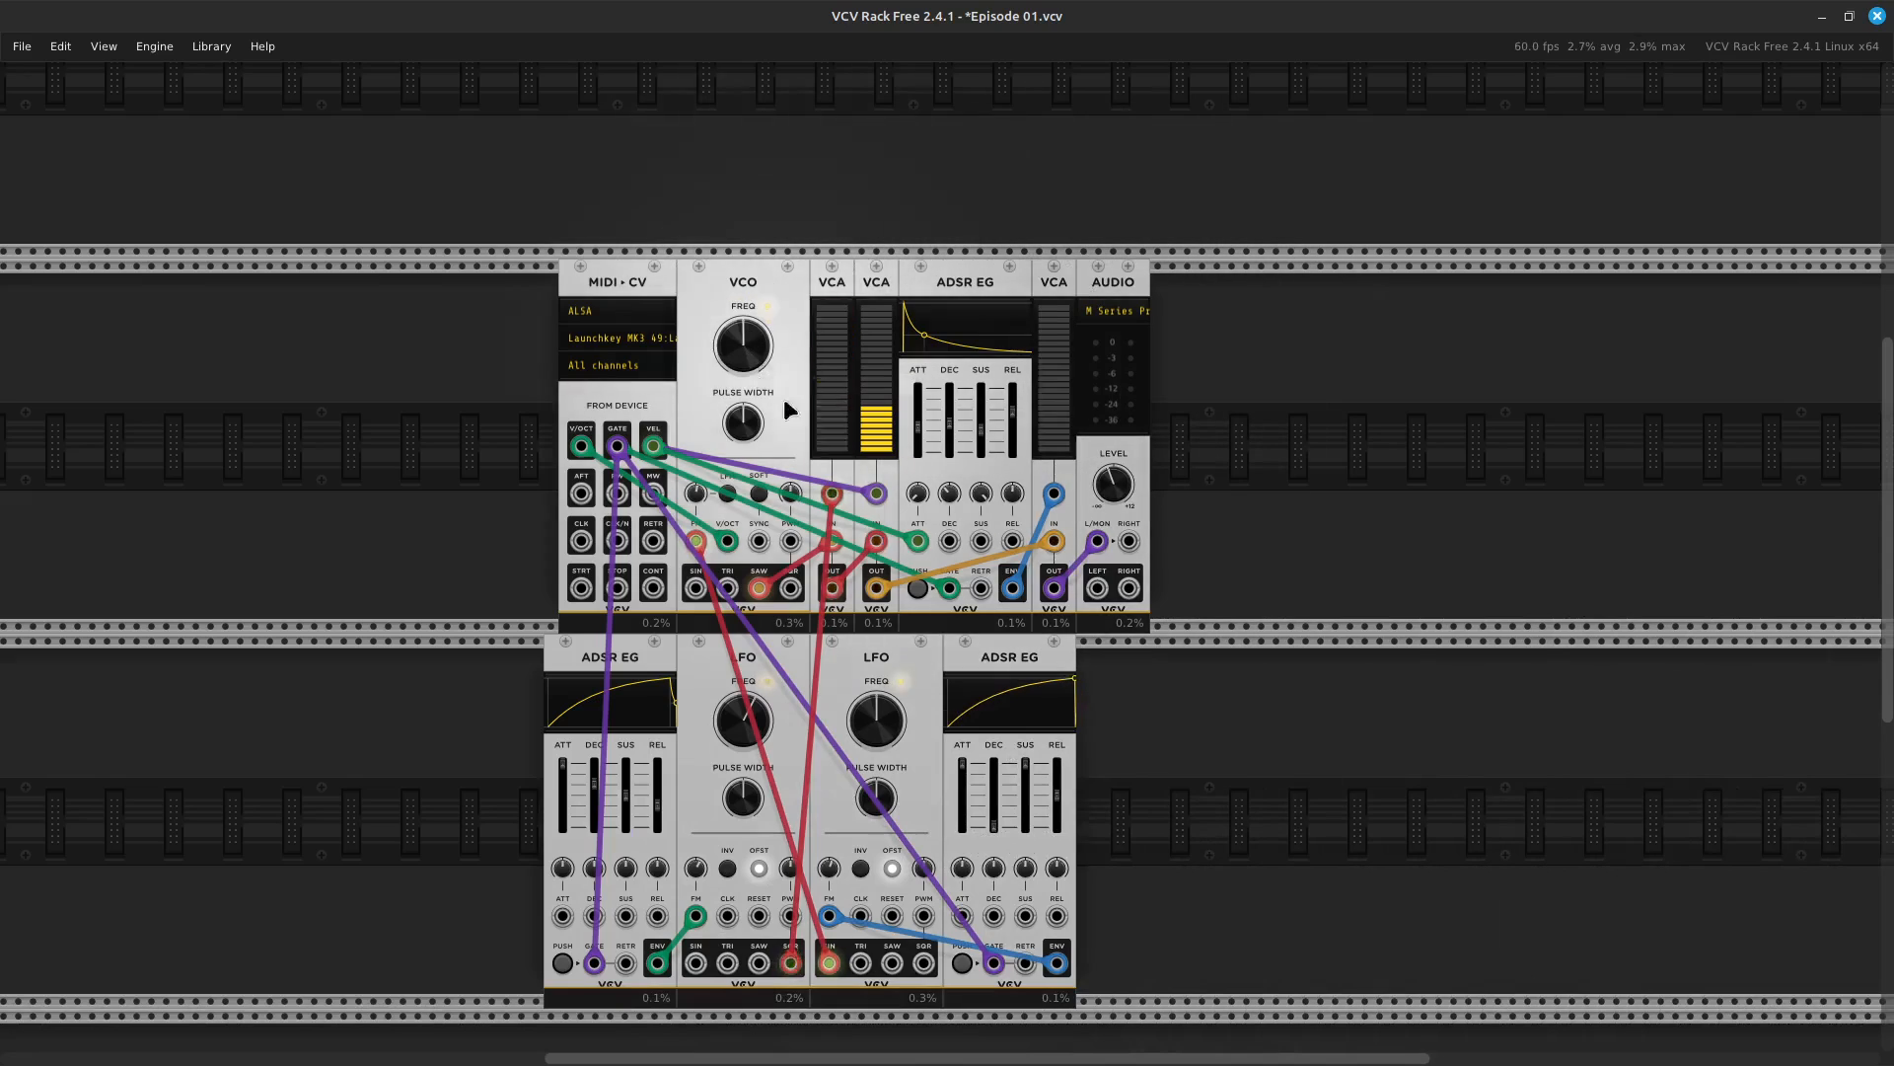
pyautogui.moveTo(928, 431)
pyautogui.moveTo(918, 418); pyautogui.dragTo(924, 398)
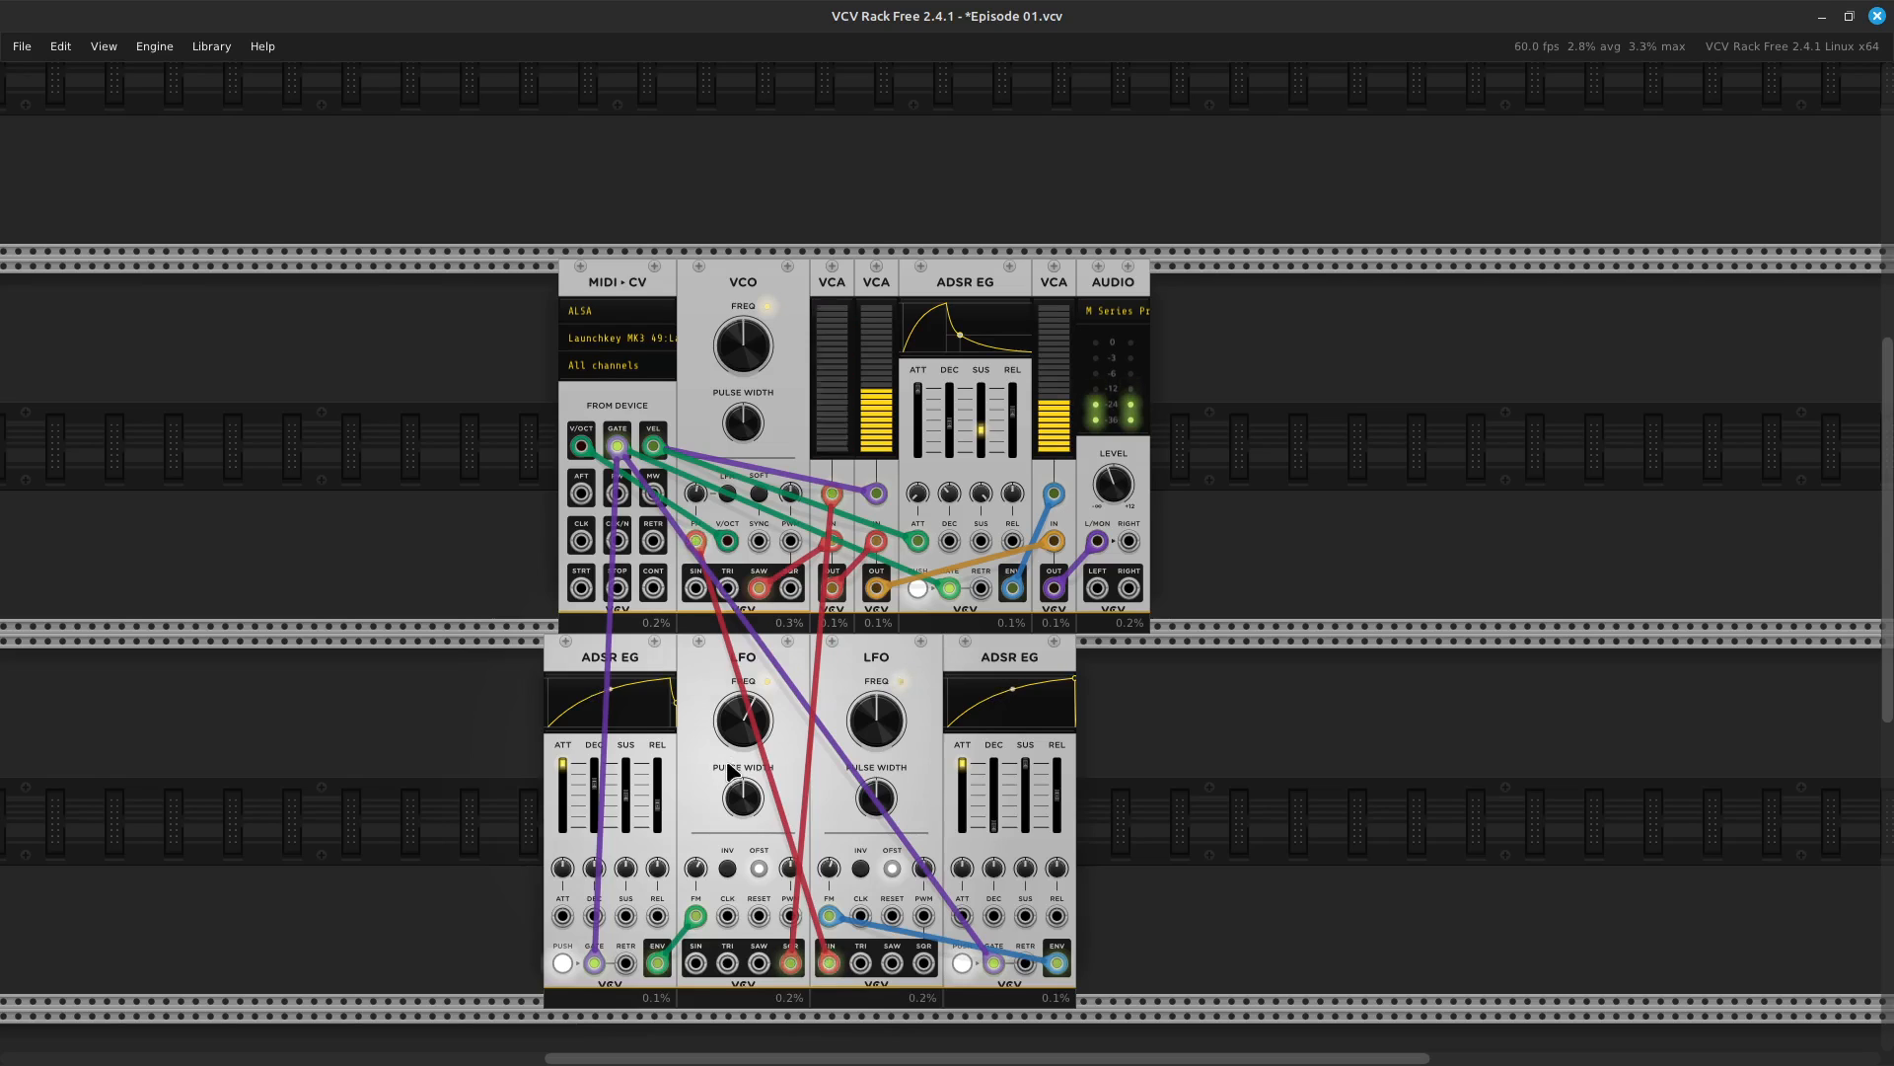
# Raise the frequency of the first LFO, and raise the second LFO's frequency to 21.829 Hz and further beyond
pyautogui.moveTo(740, 738)
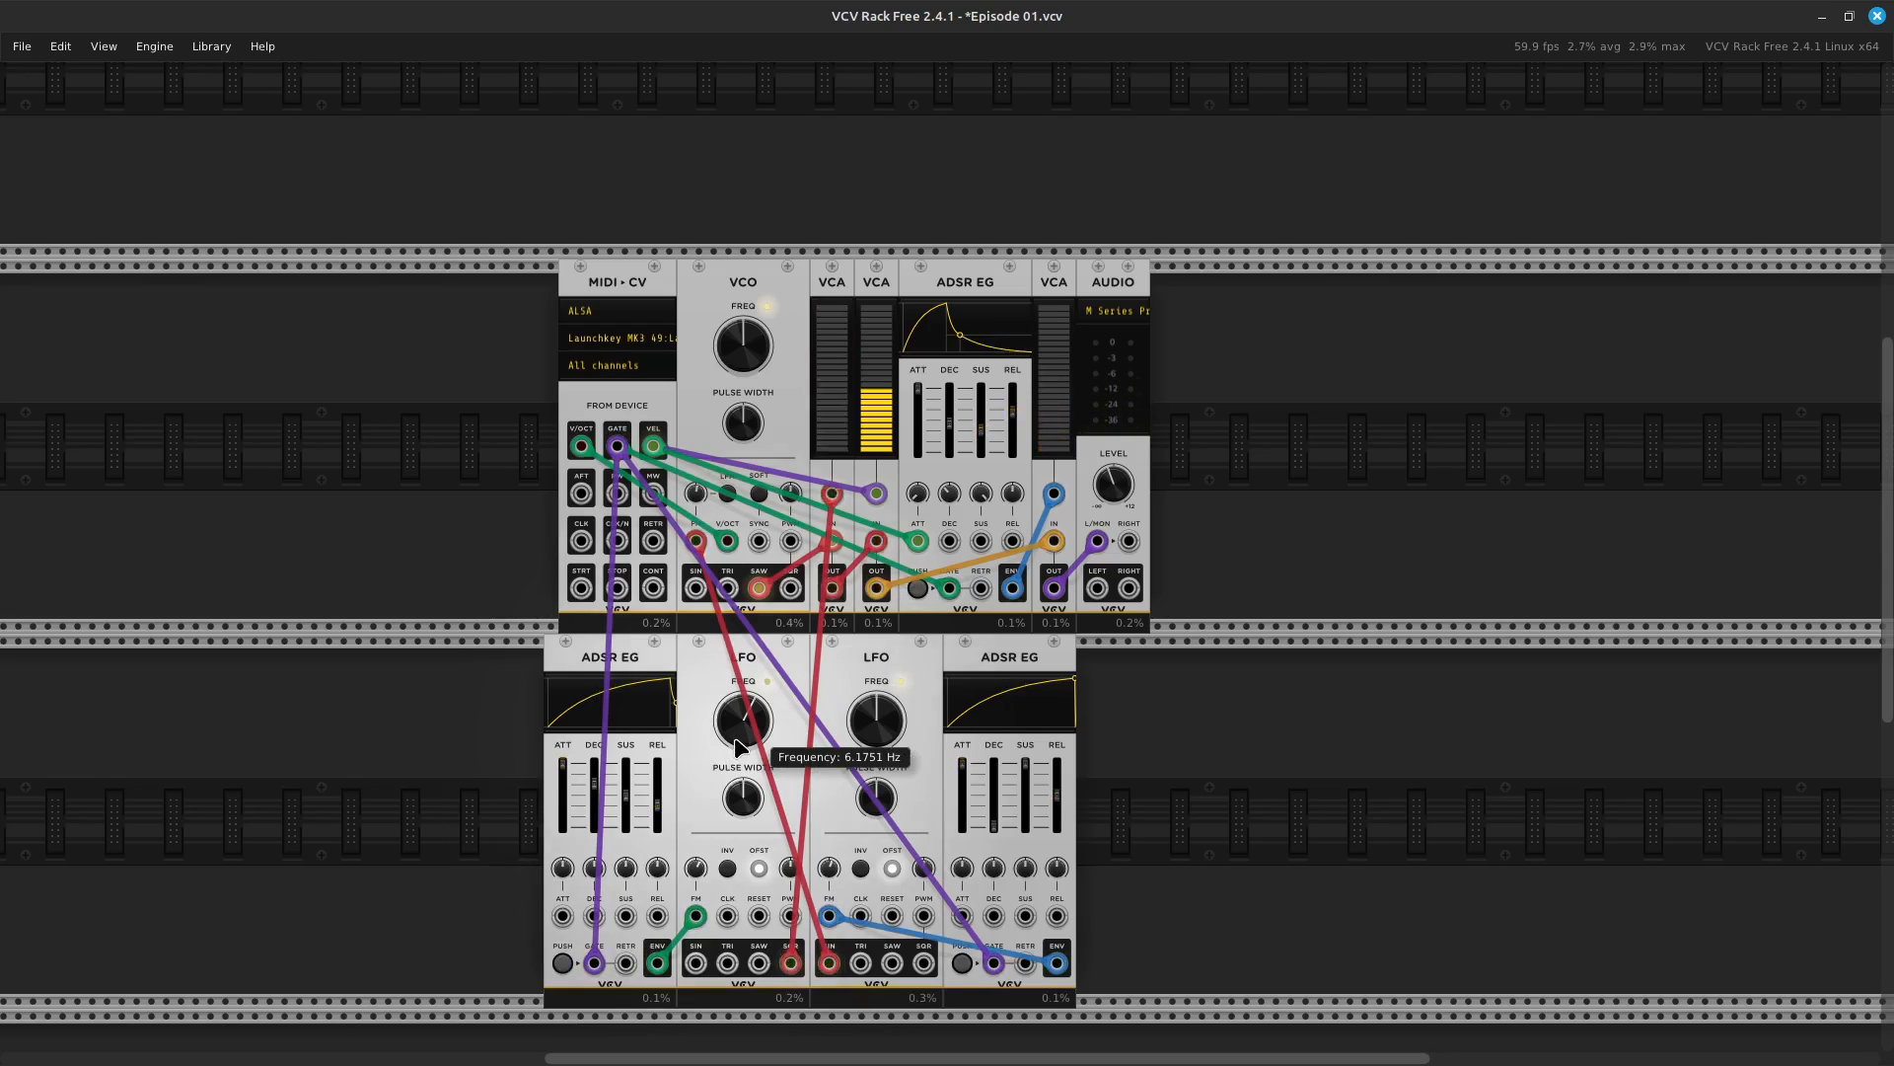
pyautogui.moveTo(735, 740)
pyautogui.mouseDown()
pyautogui.moveTo(736, 762)
pyautogui.moveTo(735, 735)
pyautogui.mouseUp()
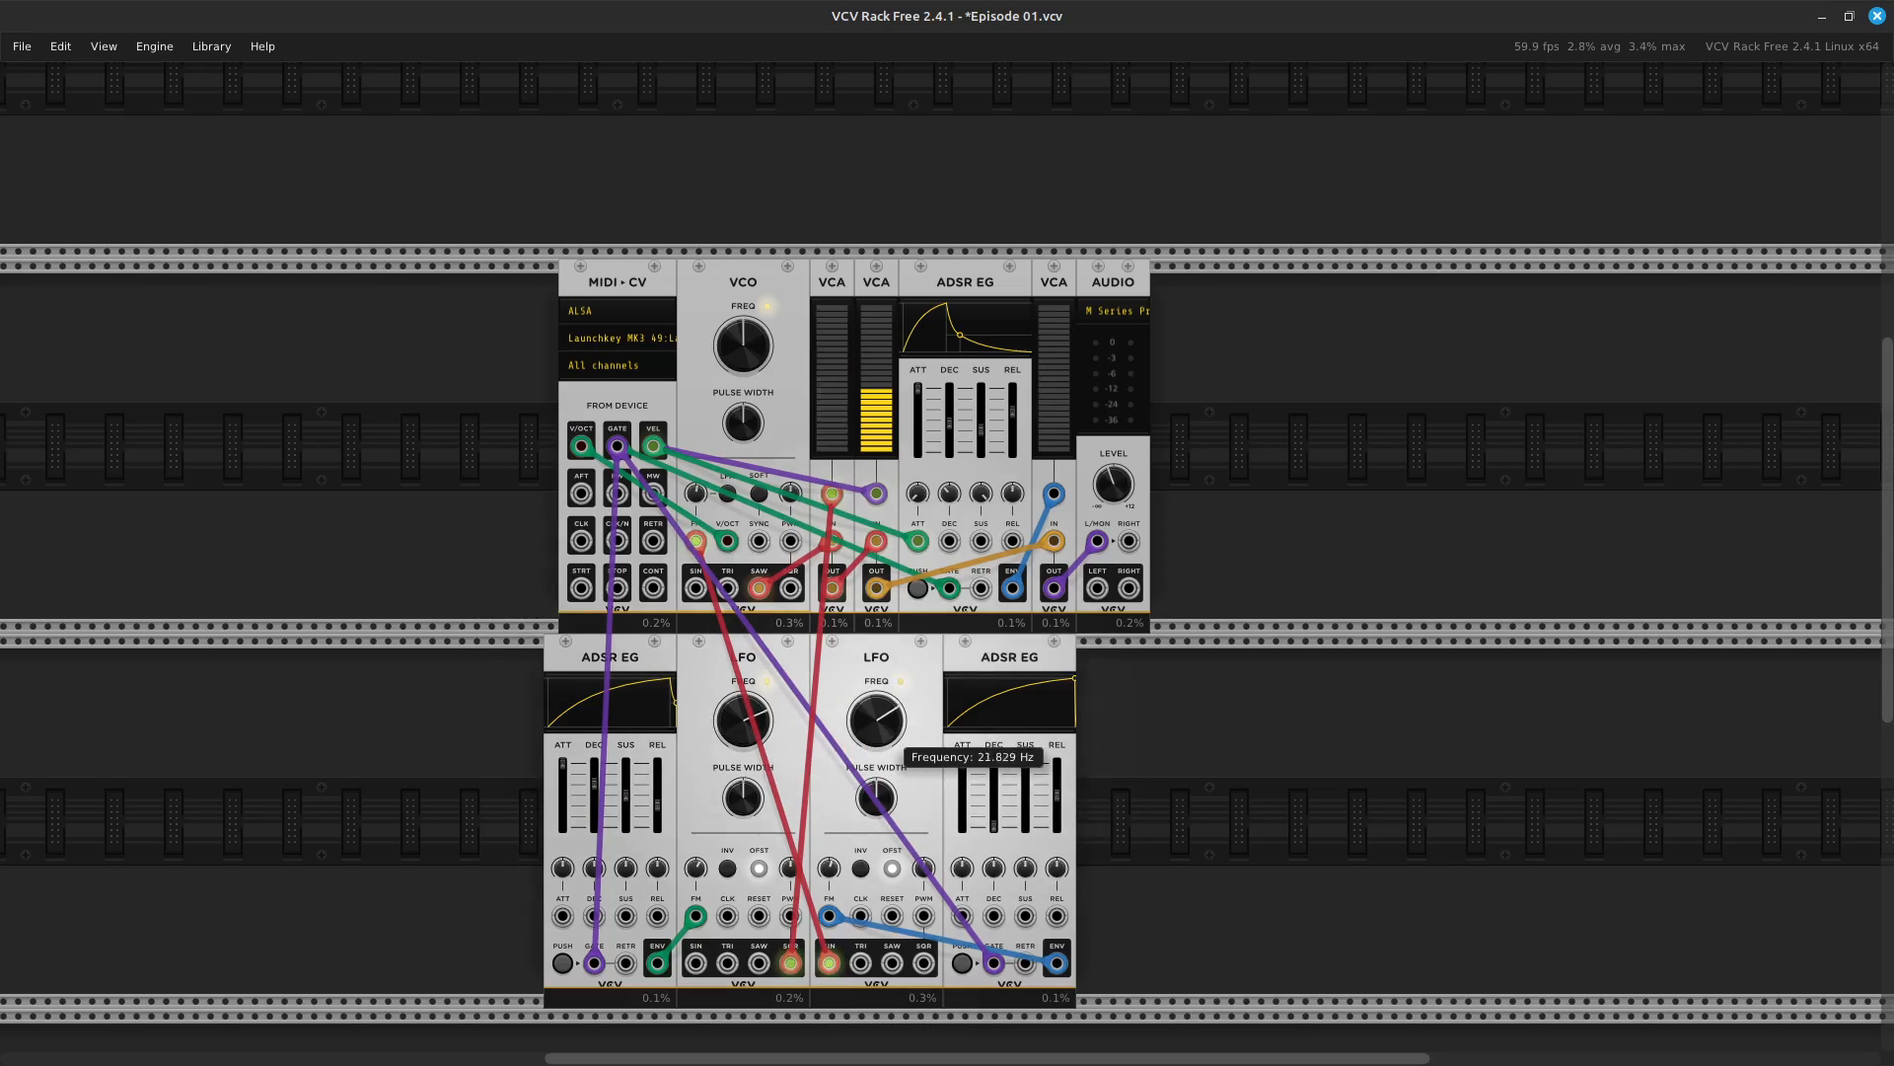
pyautogui.moveTo(876, 721); pyautogui.dragTo(876, 721)
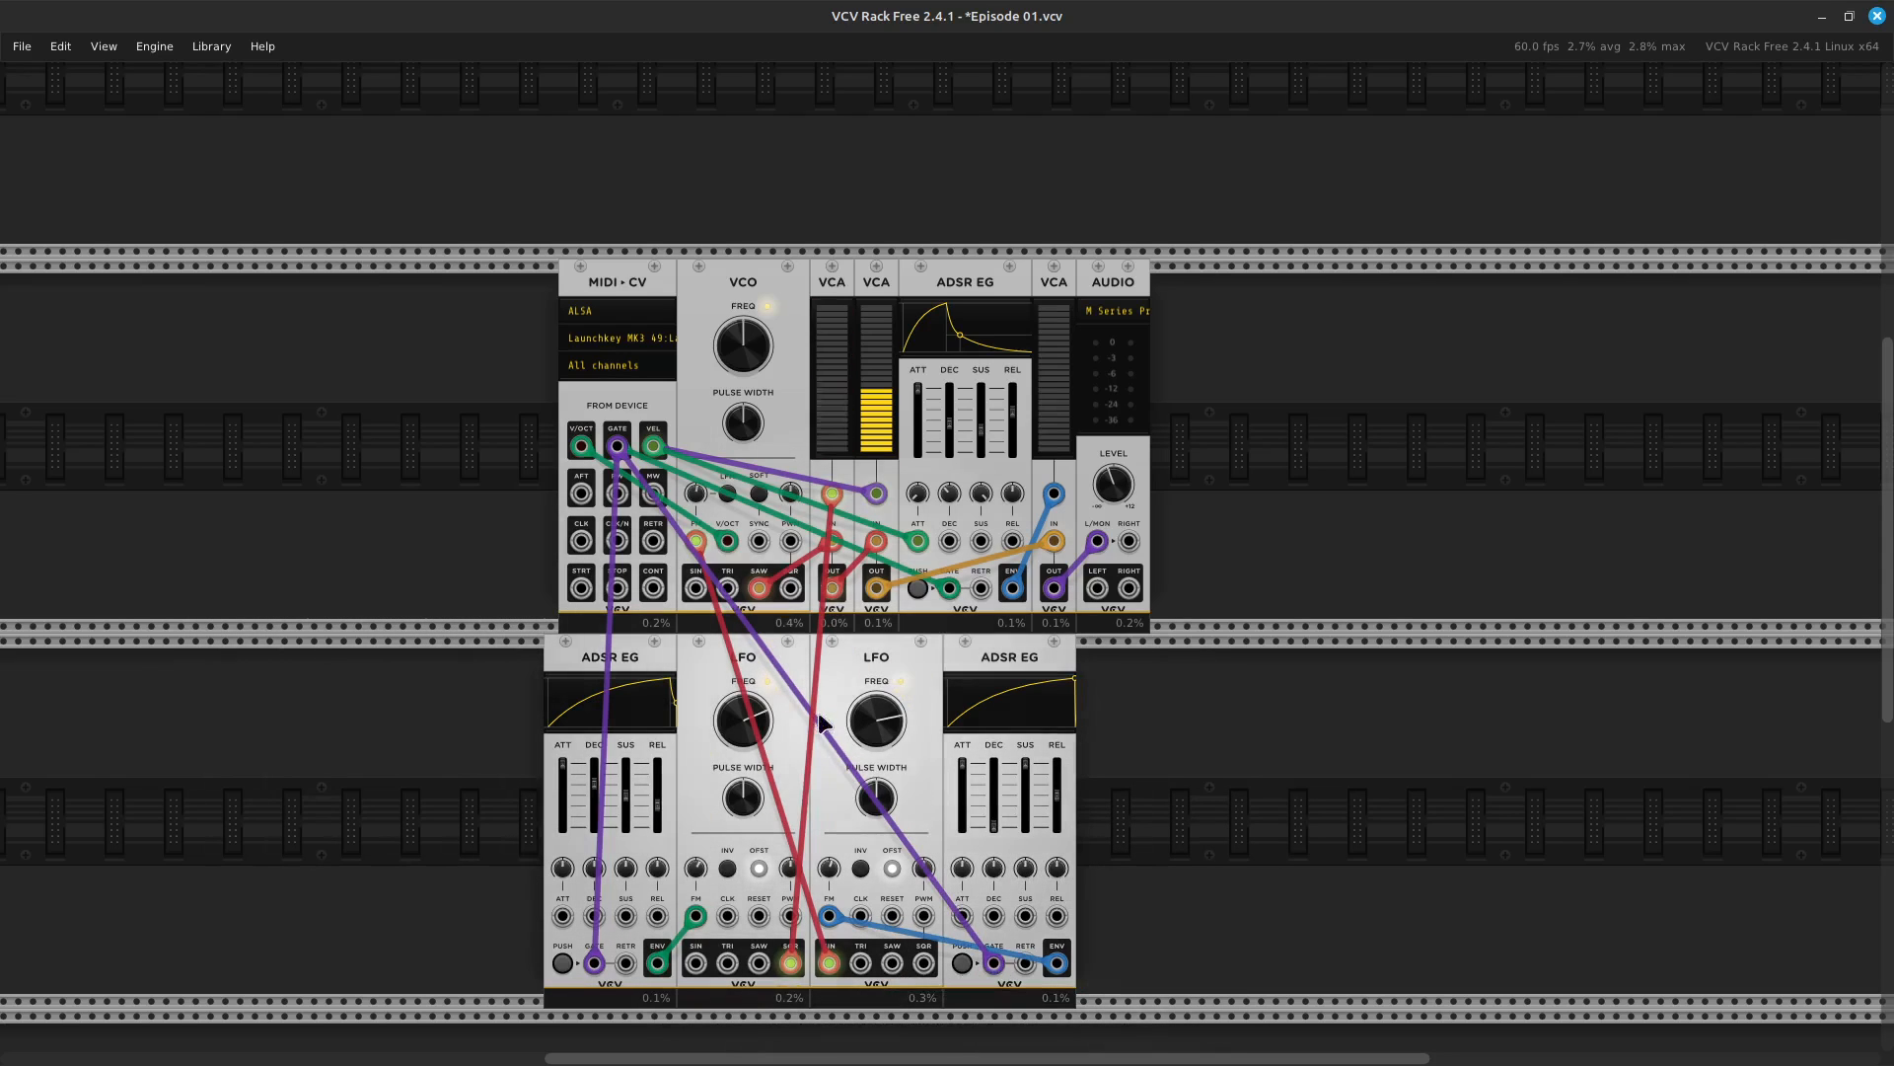
pyautogui.moveTo(903, 718)
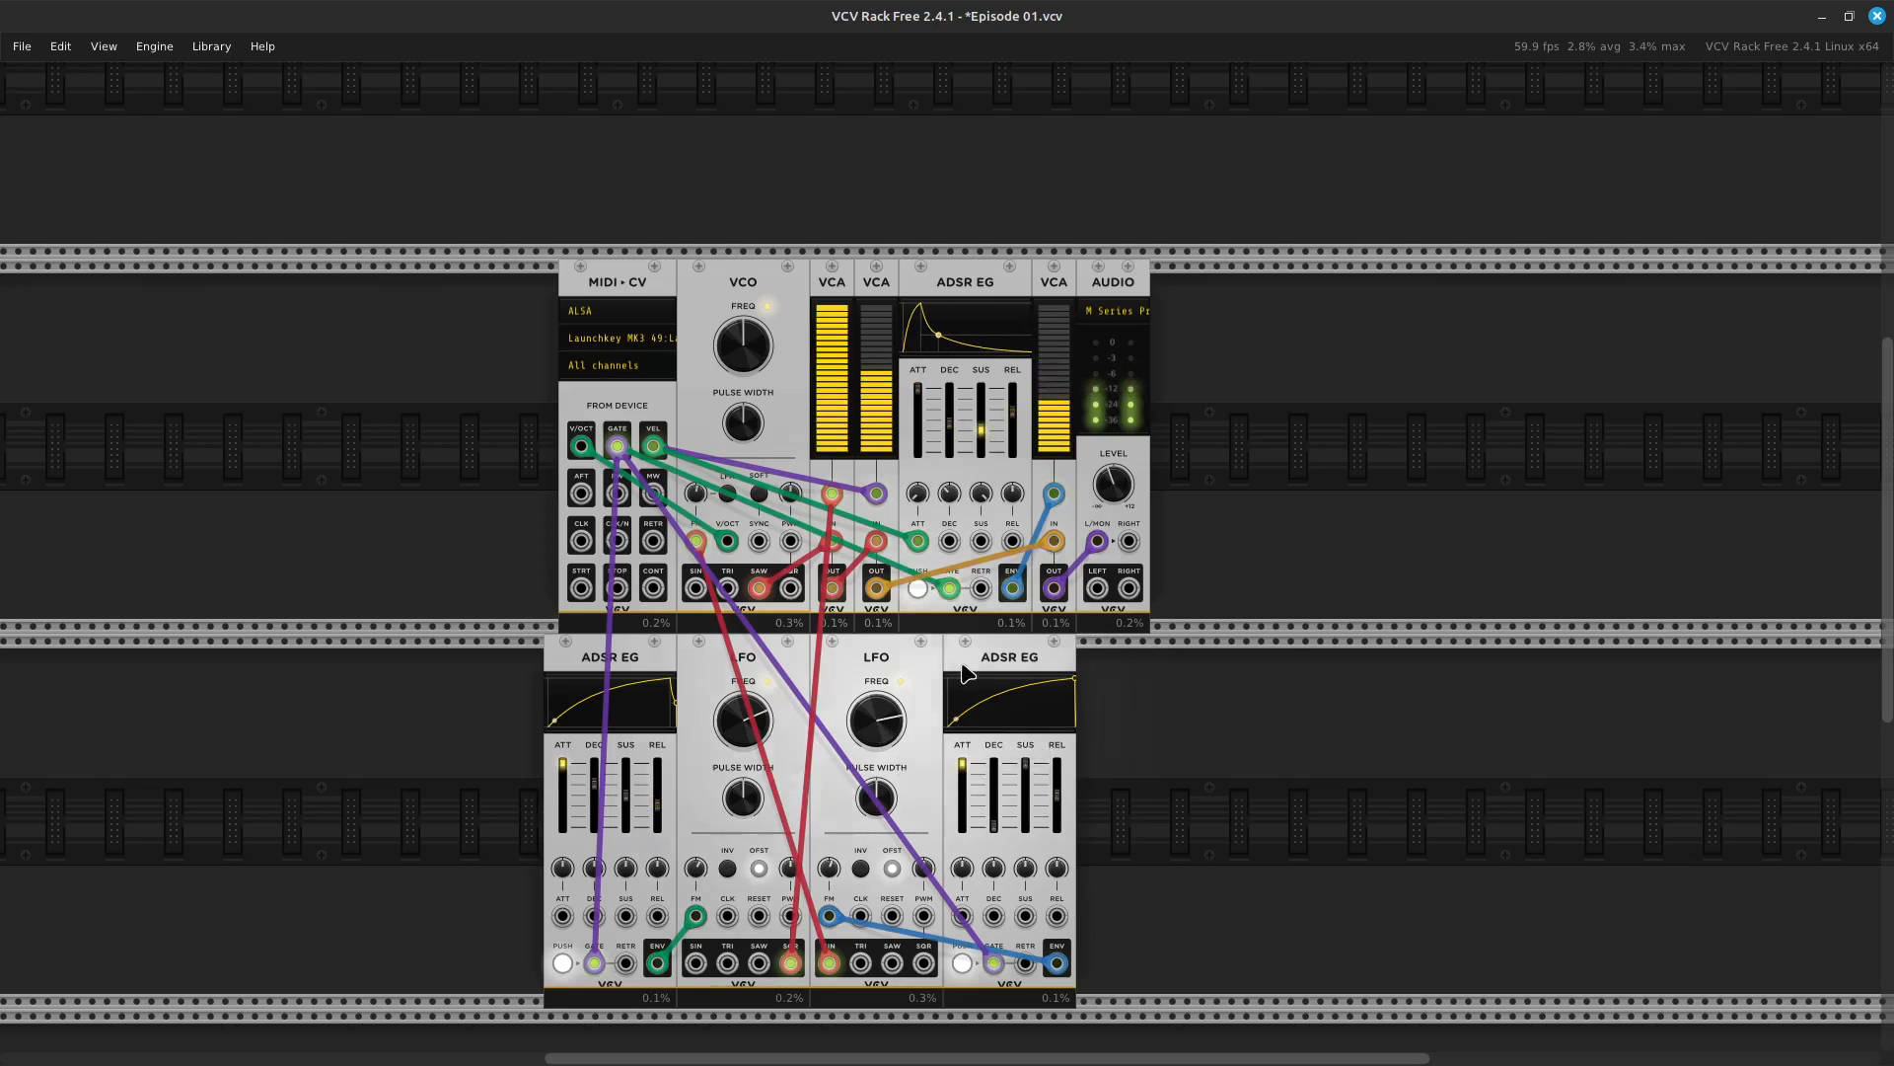
pyautogui.moveTo(883, 730); pyautogui.dragTo(883, 689)
pyautogui.moveTo(743, 721); pyautogui.dragTo(743, 719)
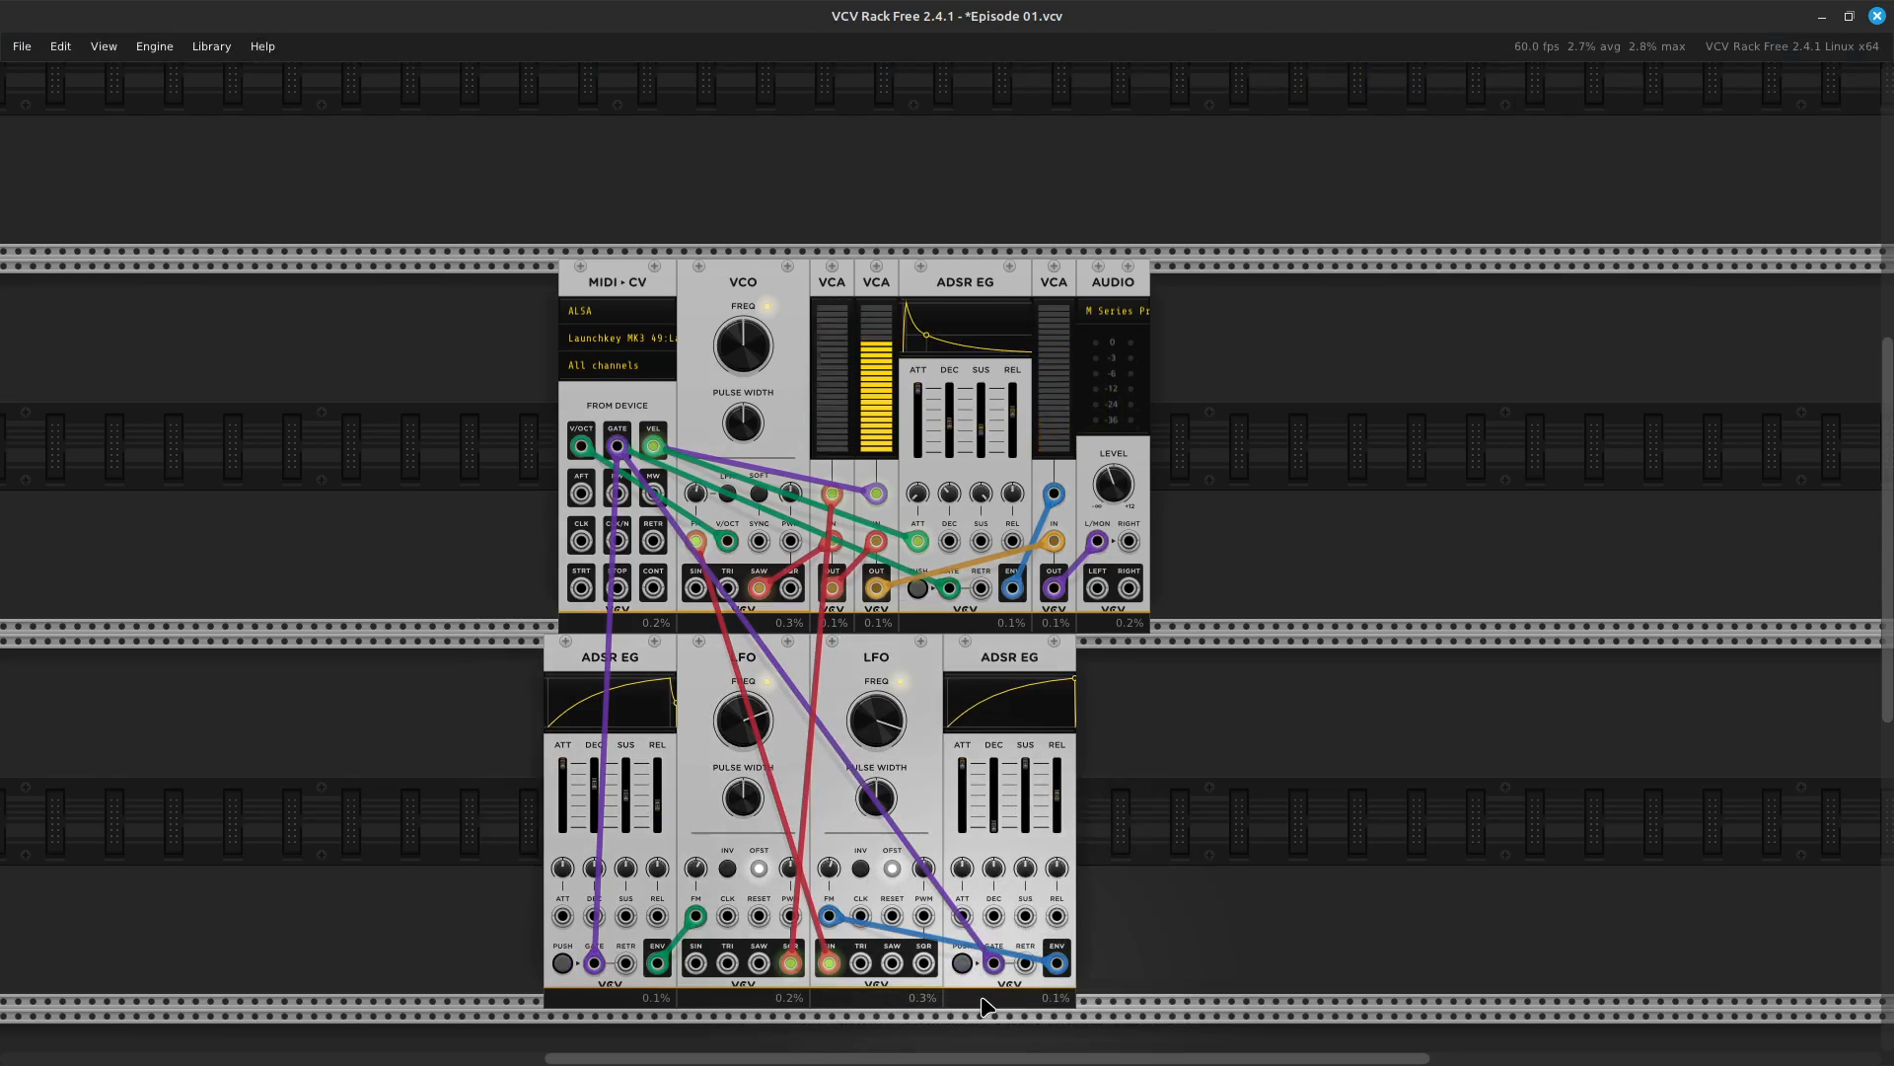
pyautogui.scroll(-1, 987, 1004)
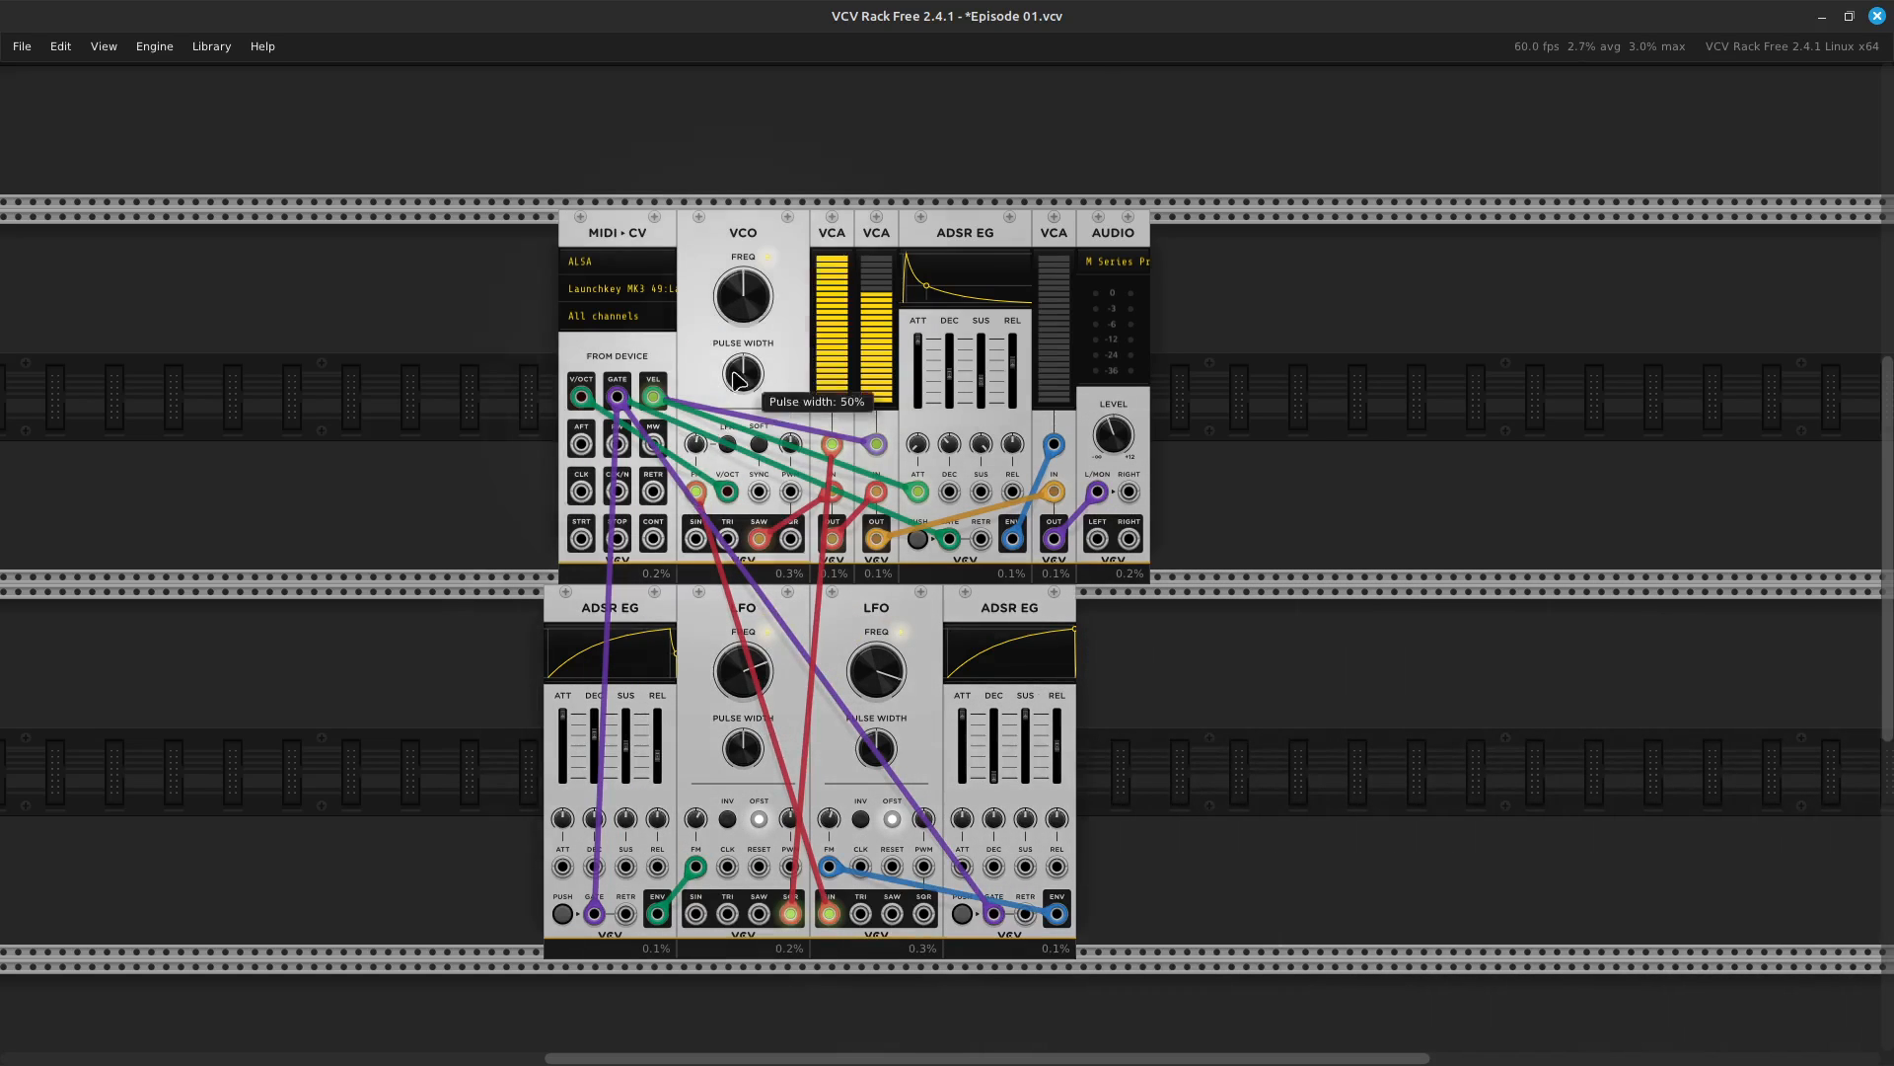
pyautogui.moveTo(762, 293)
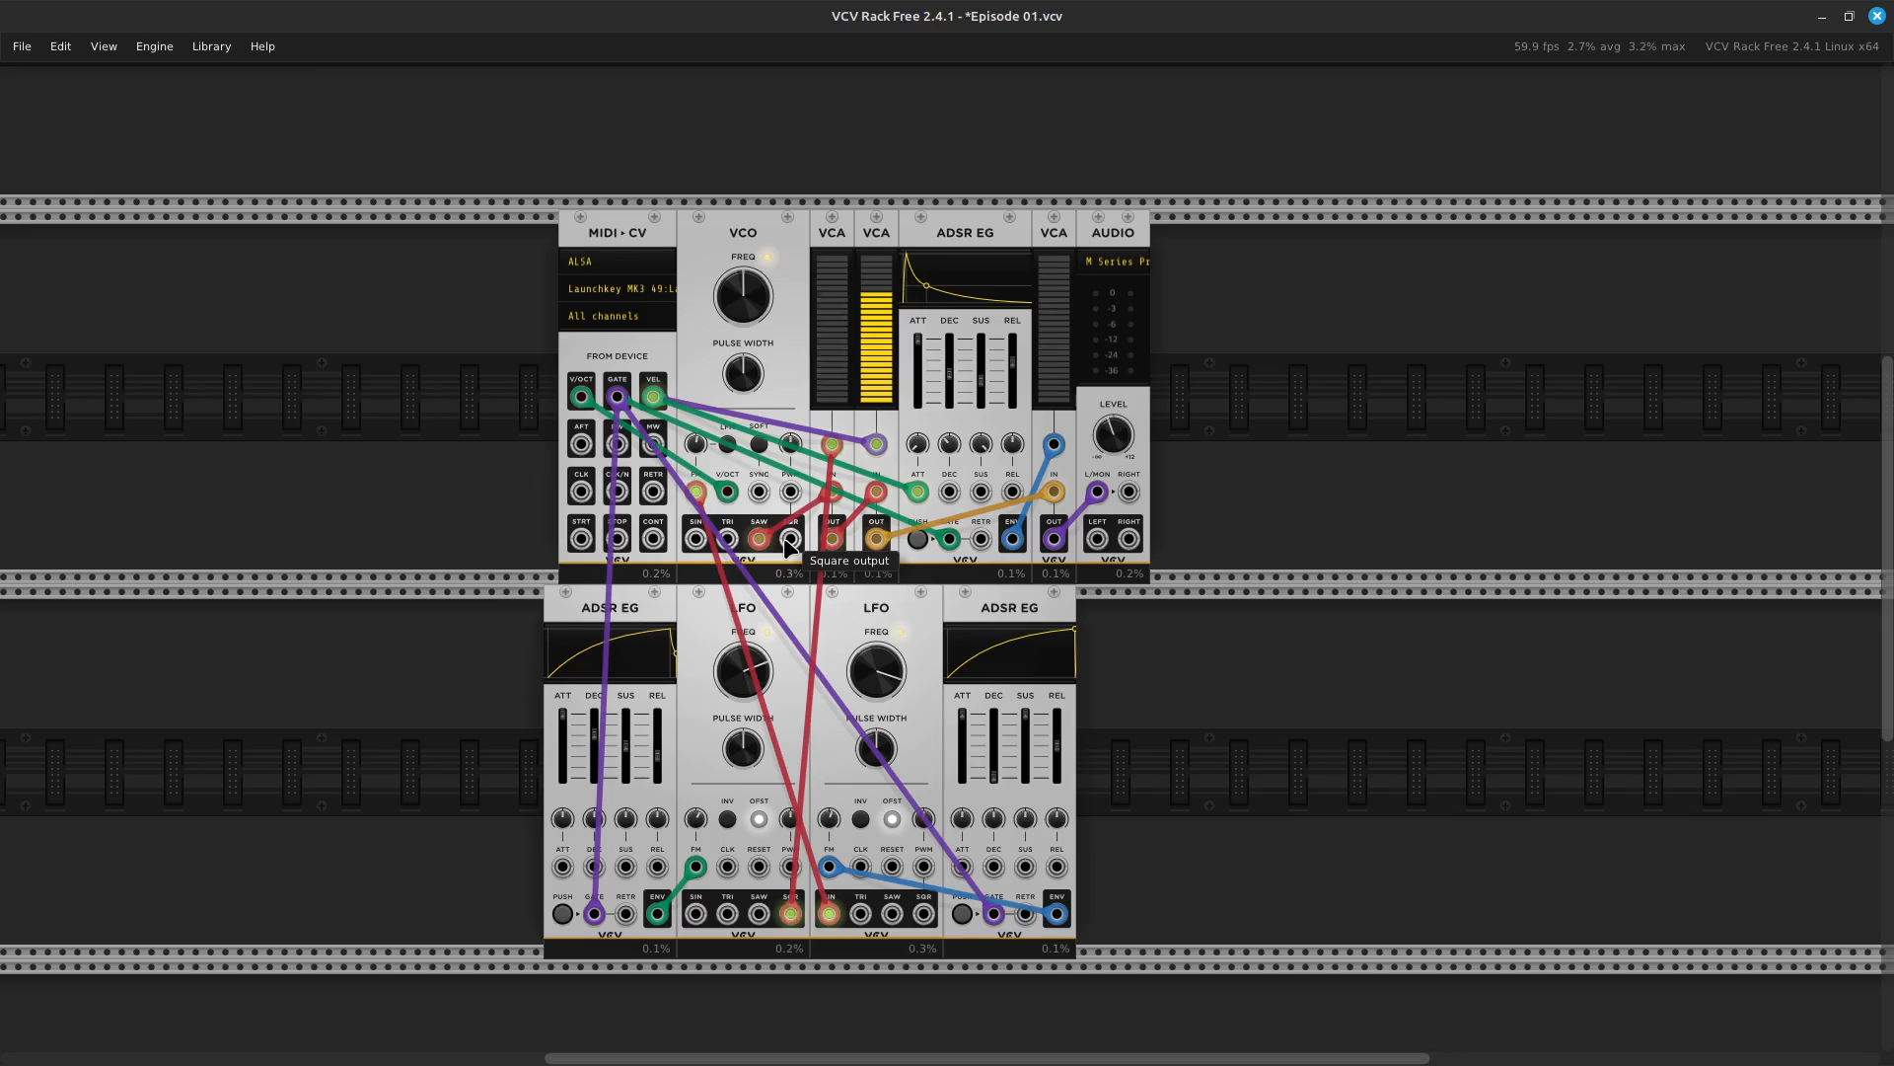
pyautogui.scroll(2, 789, 547)
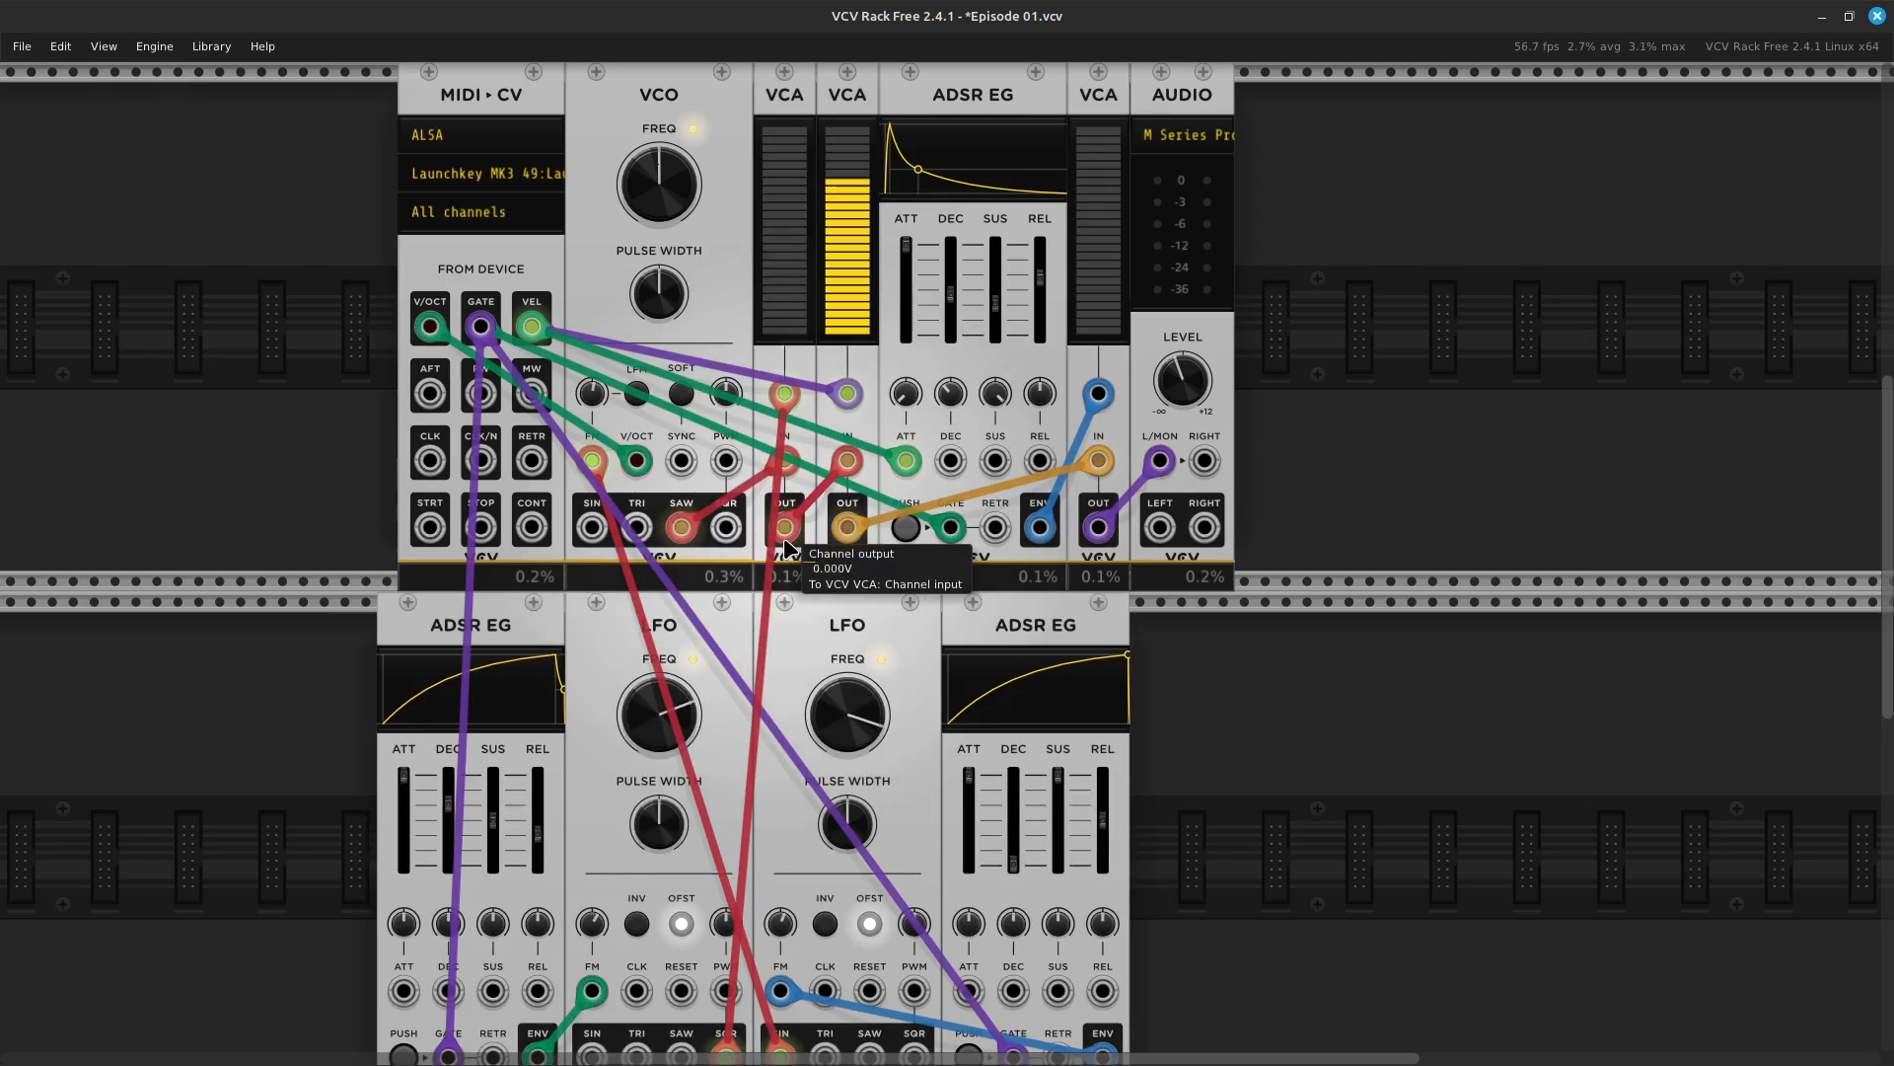
pyautogui.scroll(-2, 790, 547)
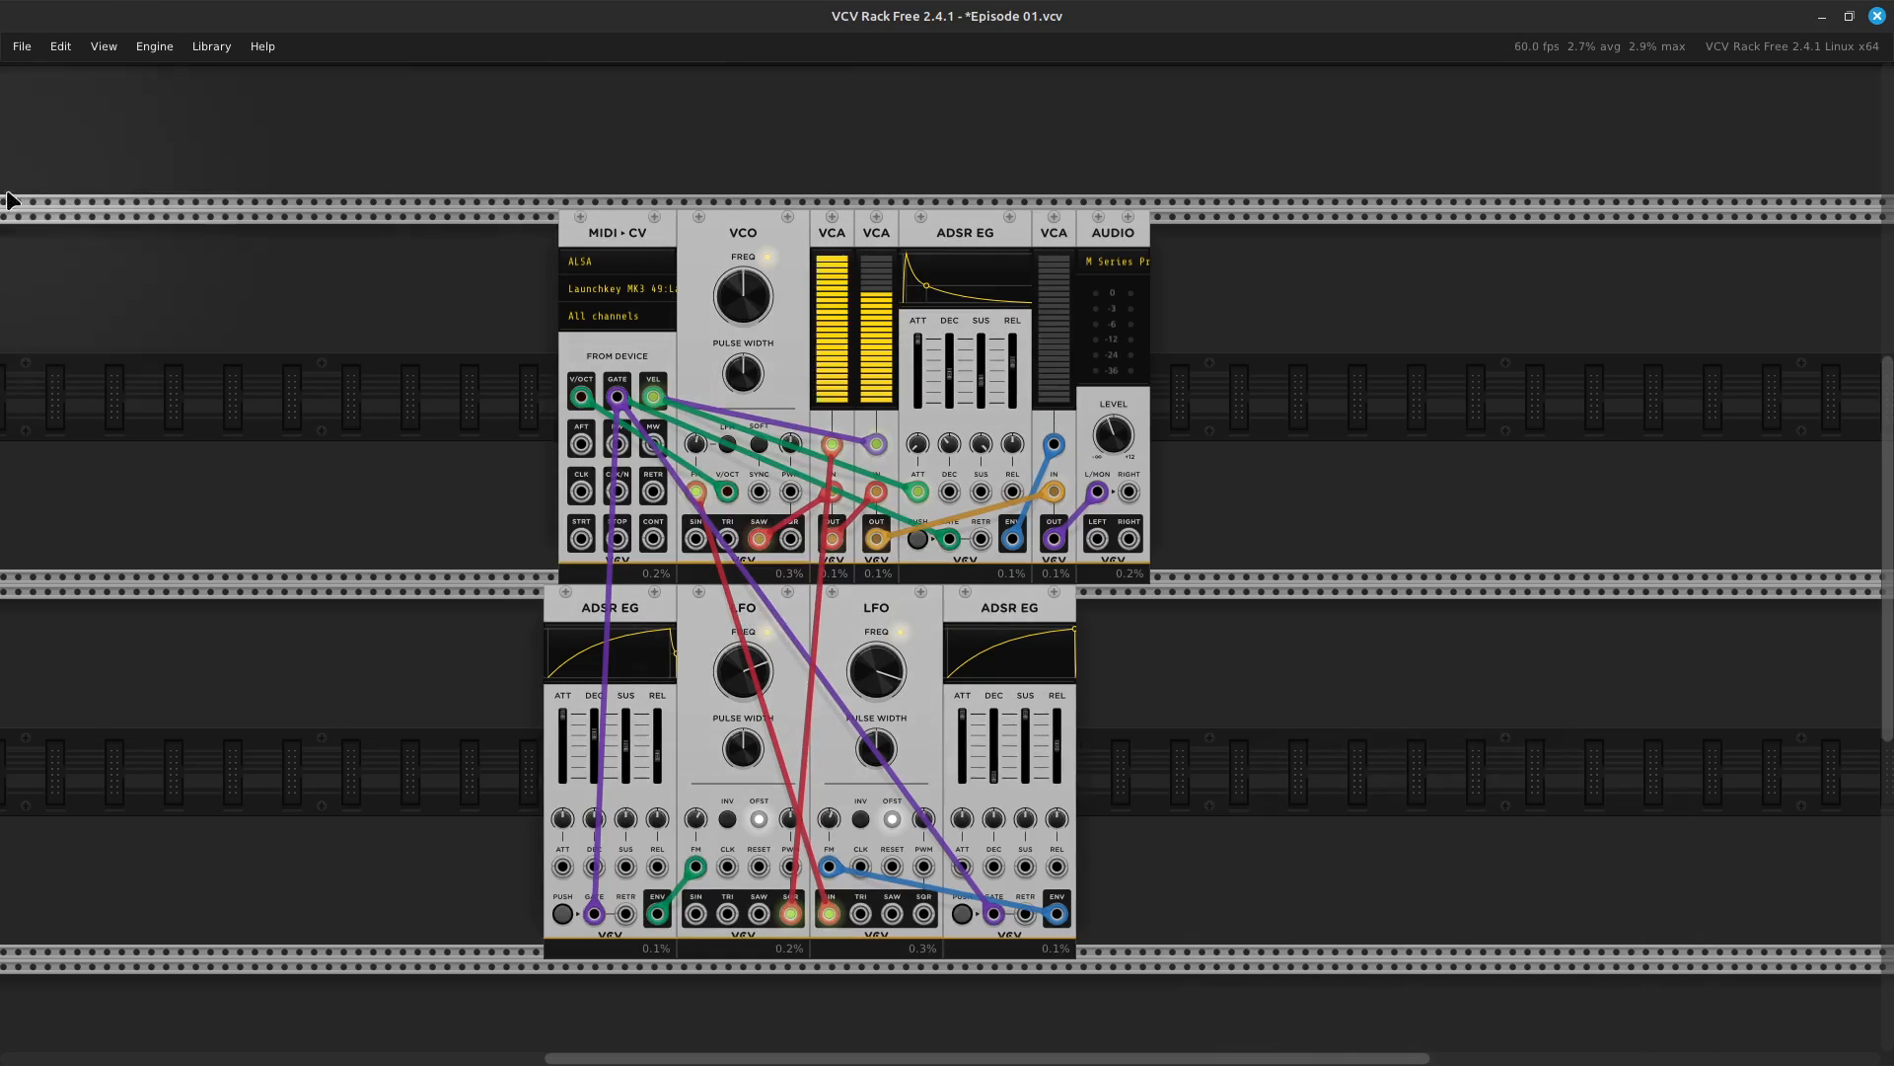
# Set the rack zoom to 133% and bring both module rows into view
pyautogui.click(107, 54)
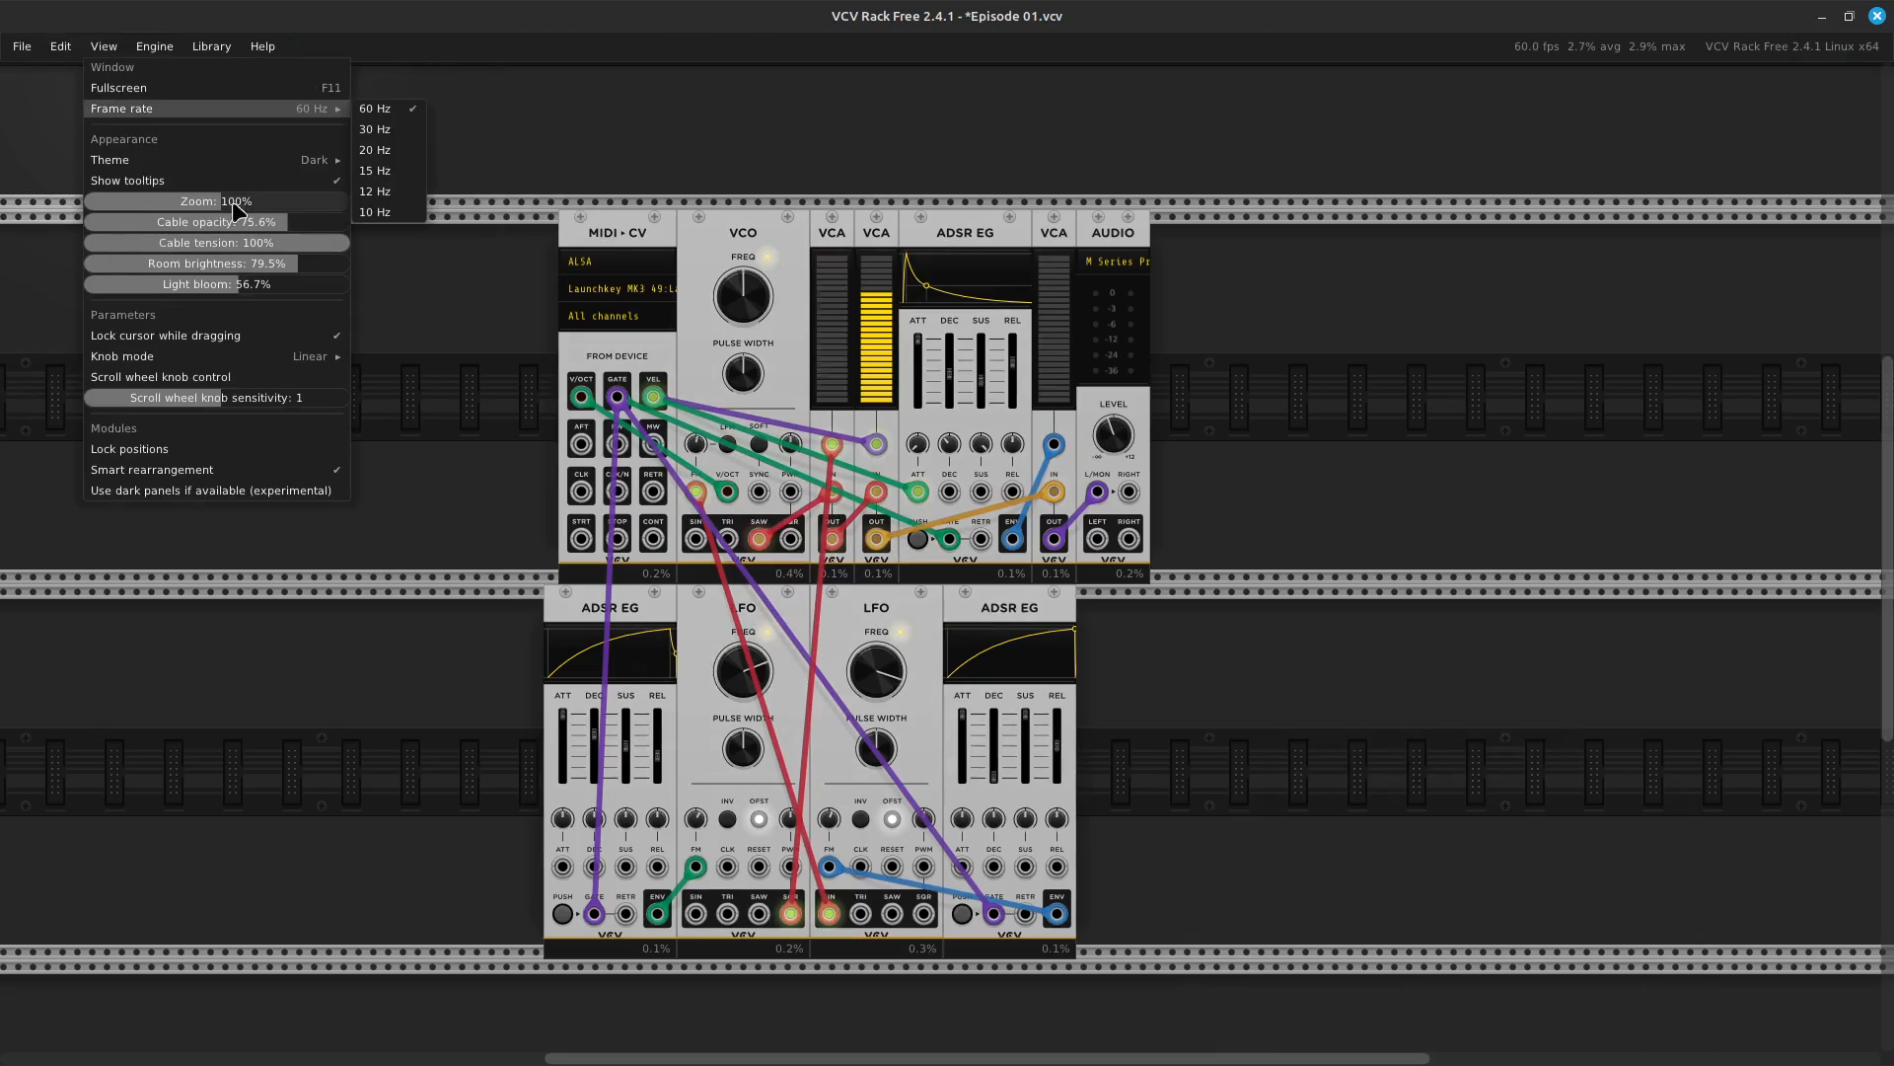
pyautogui.moveTo(229, 201); pyautogui.dragTo(269, 202)
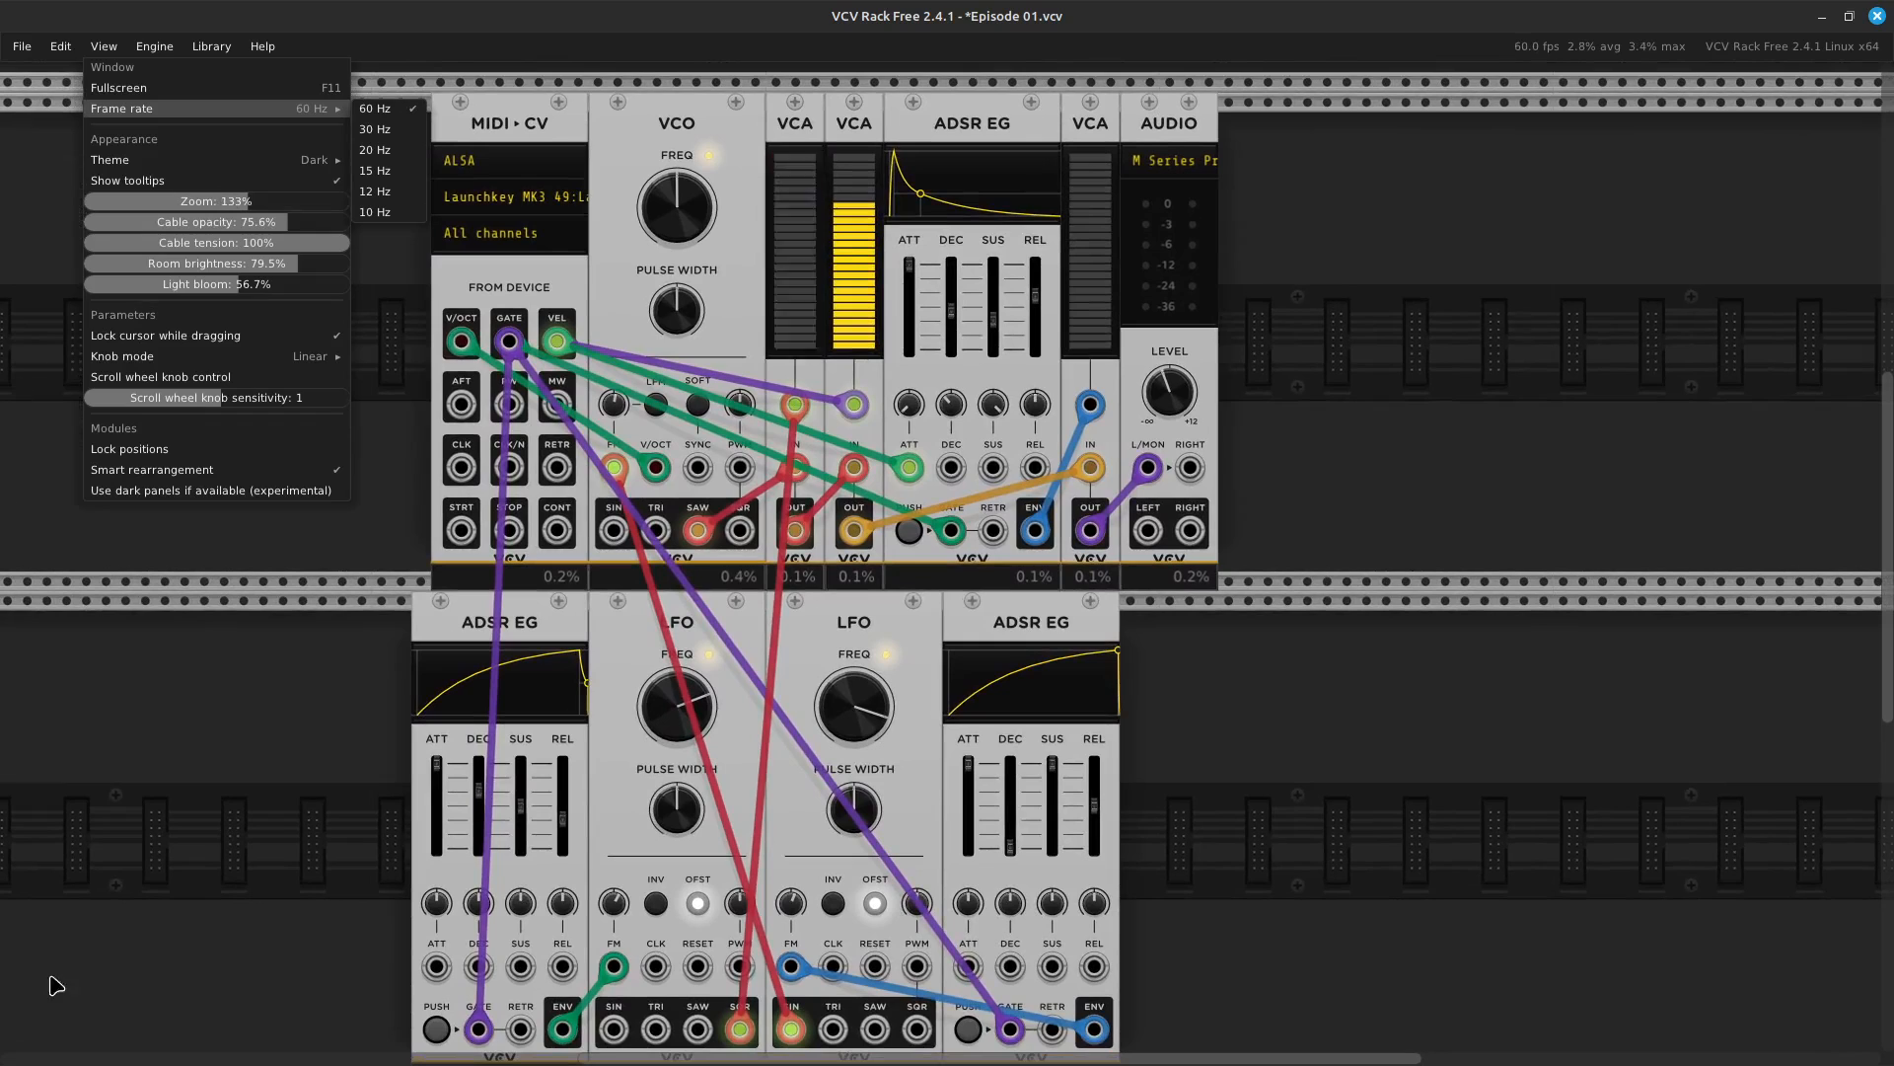
pyautogui.click(195, 891)
pyautogui.scroll(-1, 195, 891)
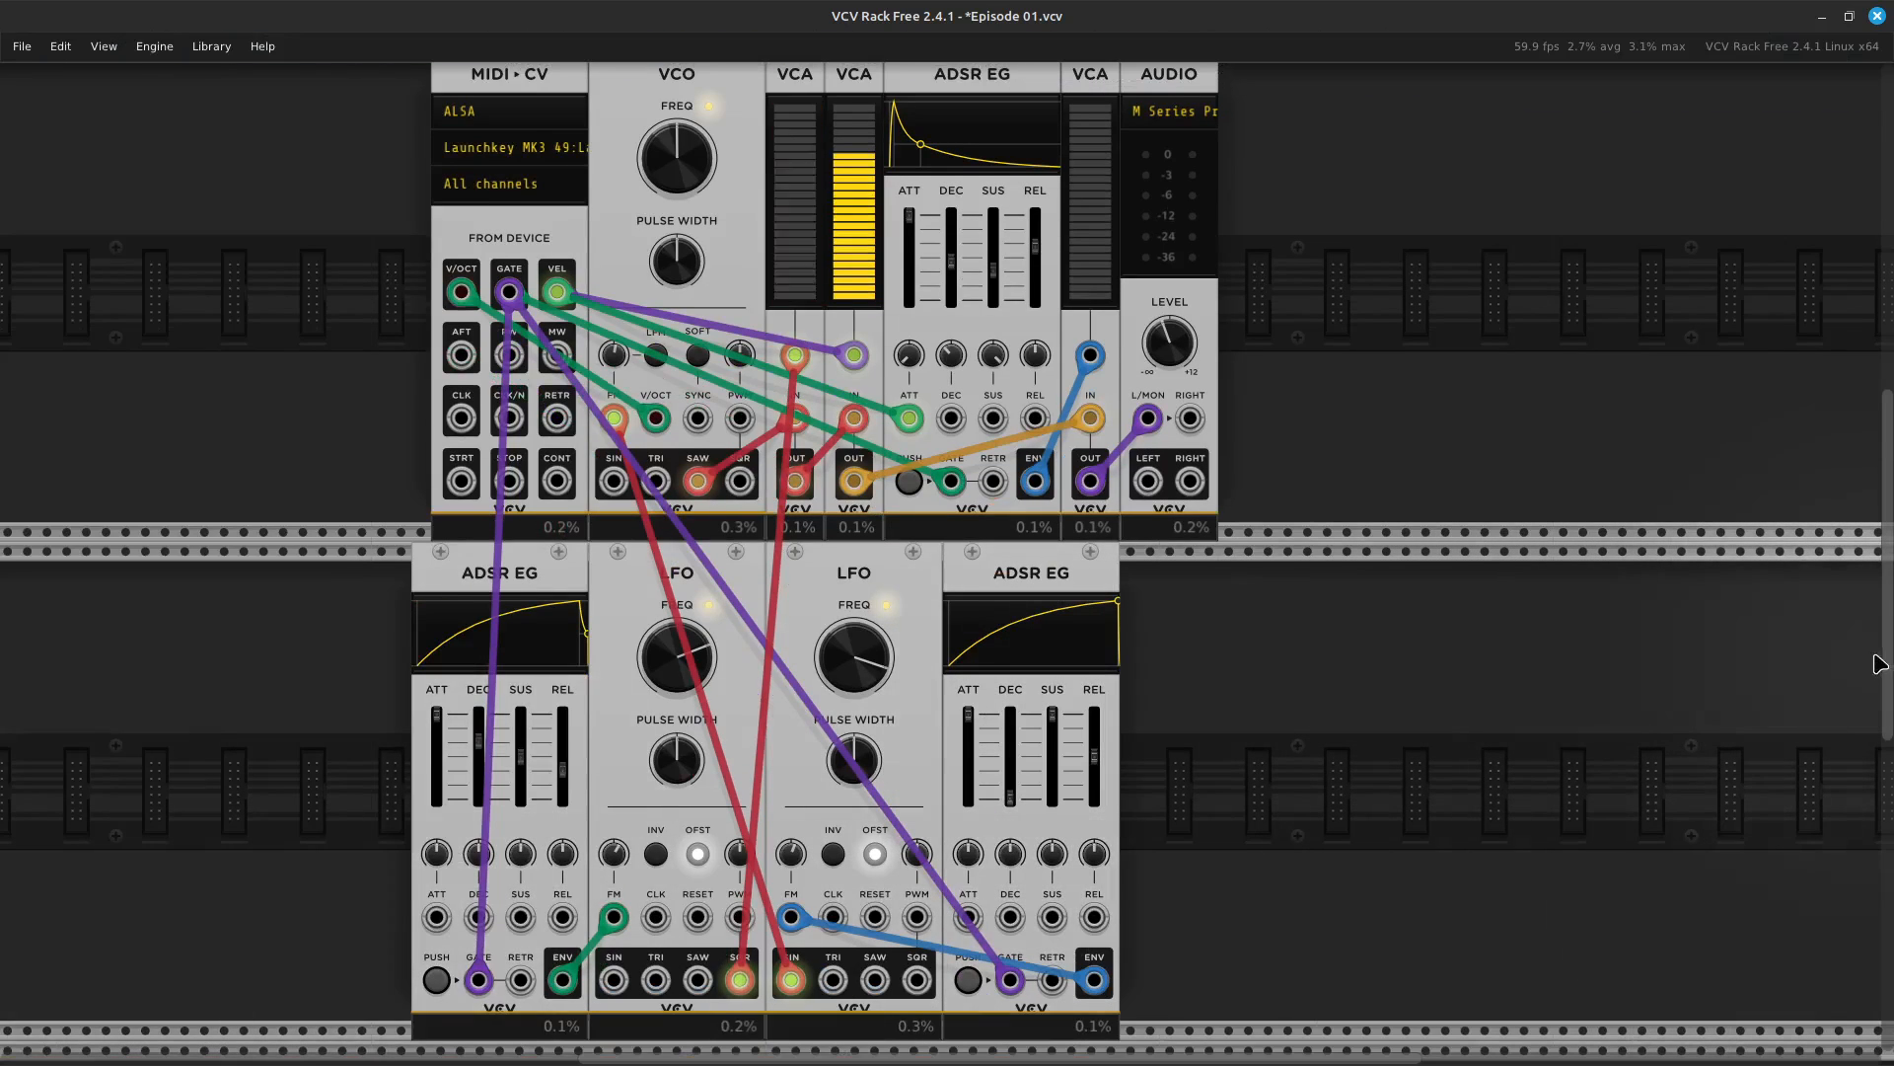
pyautogui.moveTo(1889, 656); pyautogui.dragTo(1889, 652)
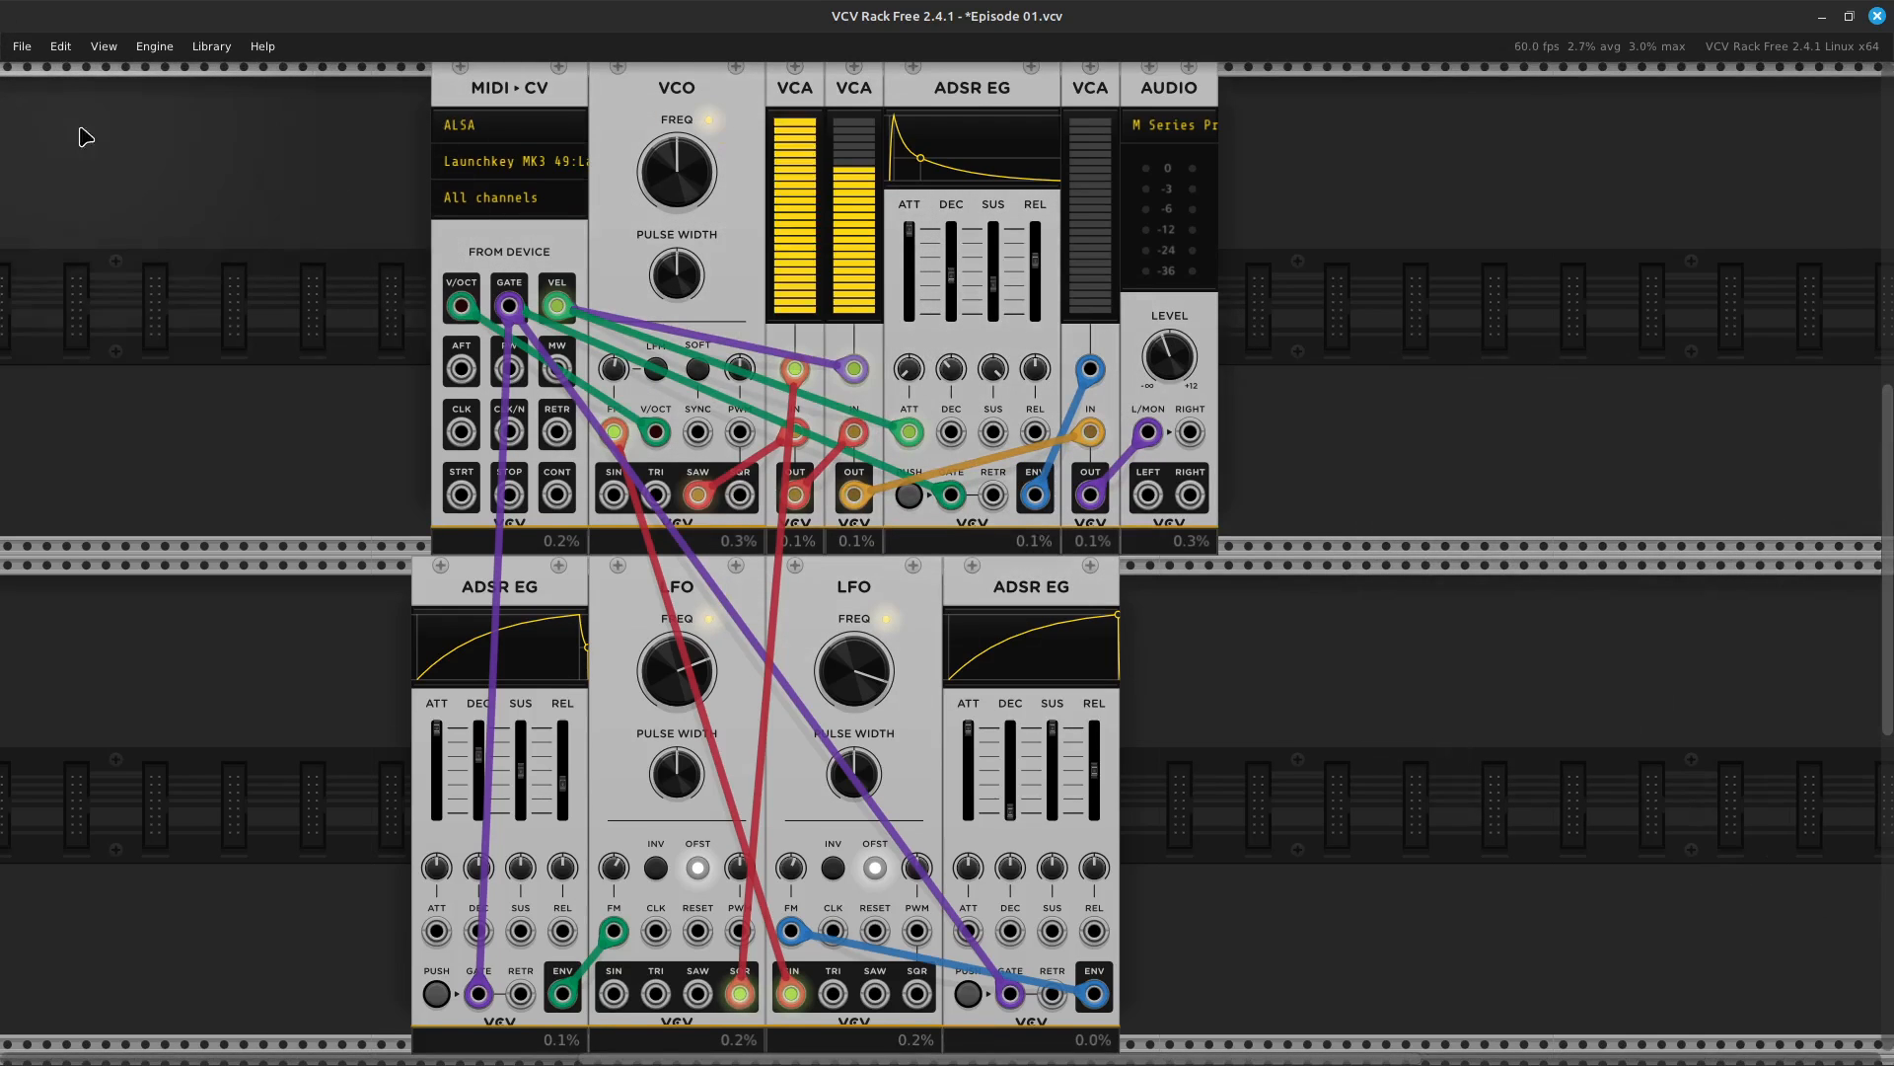
# Set the rack zoom to 121% so both module rows fit fully in view
pyautogui.click(105, 47)
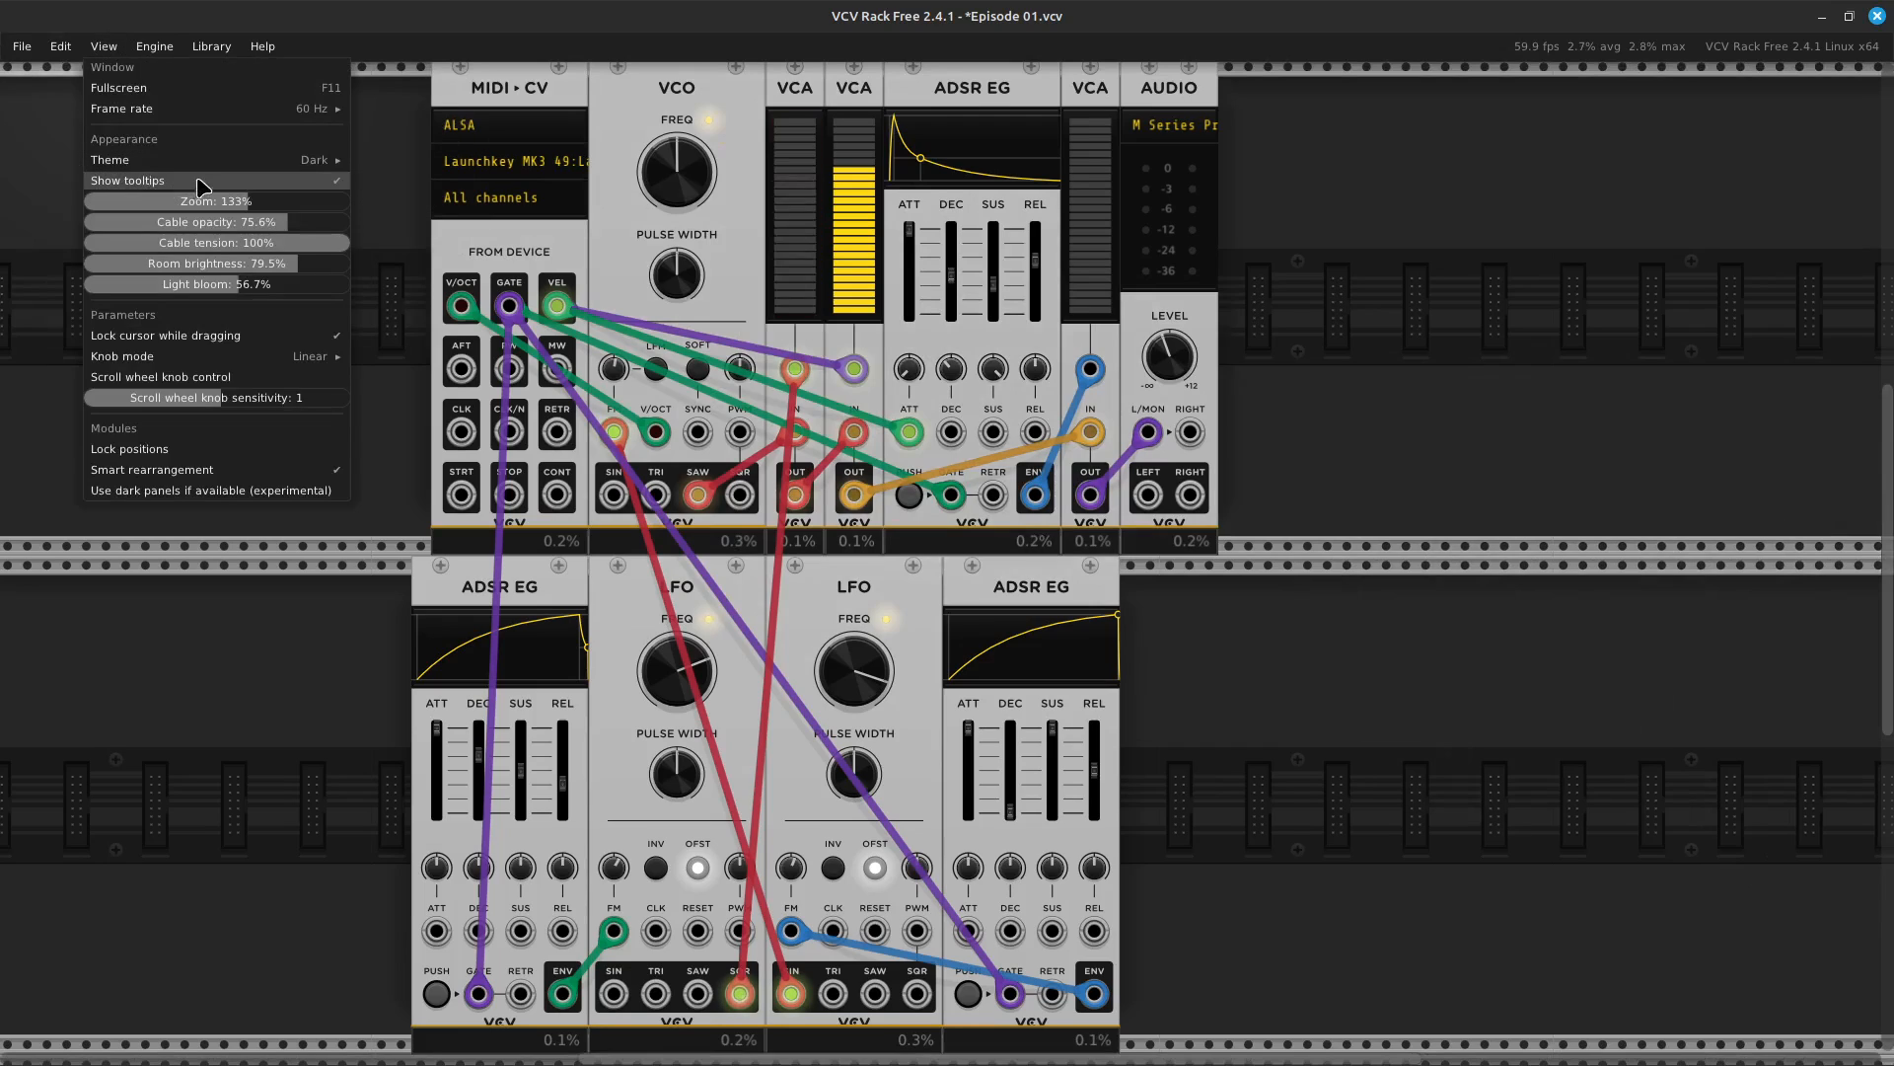
pyautogui.moveTo(216, 201); pyautogui.dragTo(180, 201)
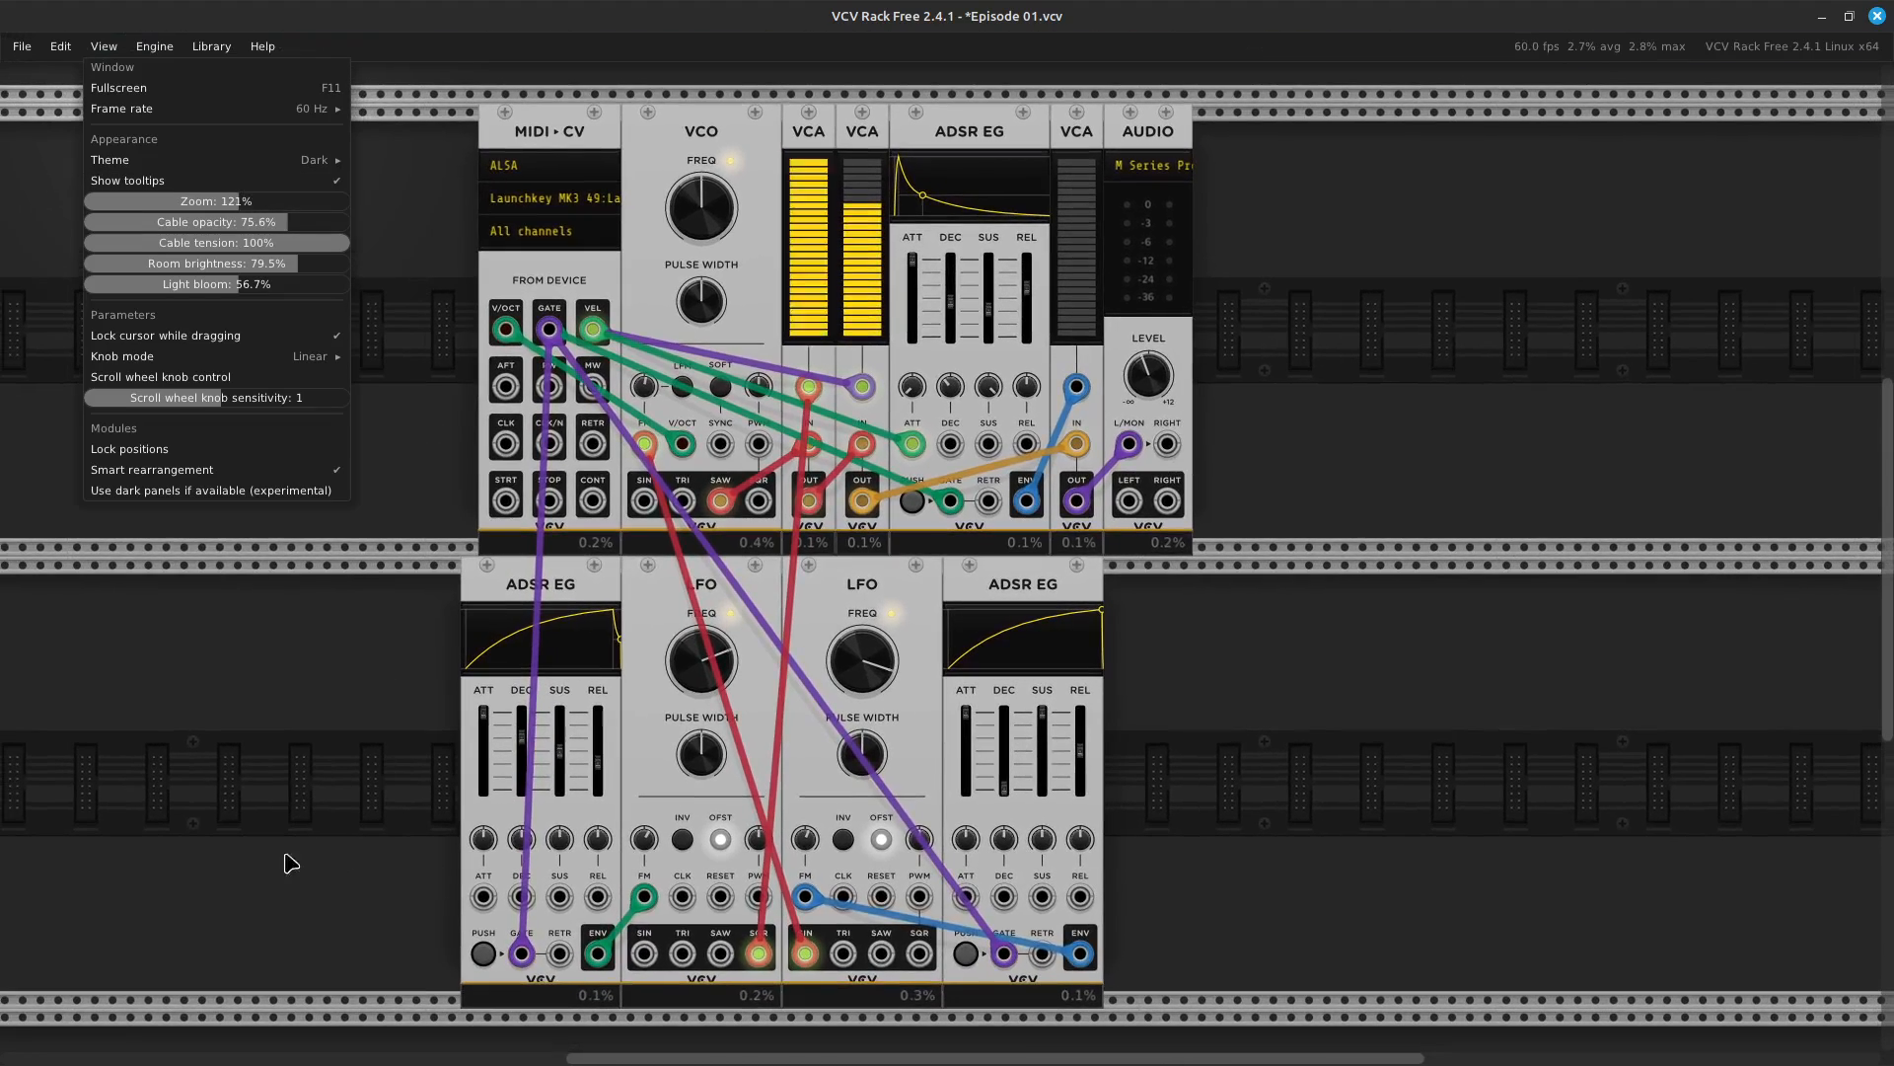
pyautogui.click(320, 796)
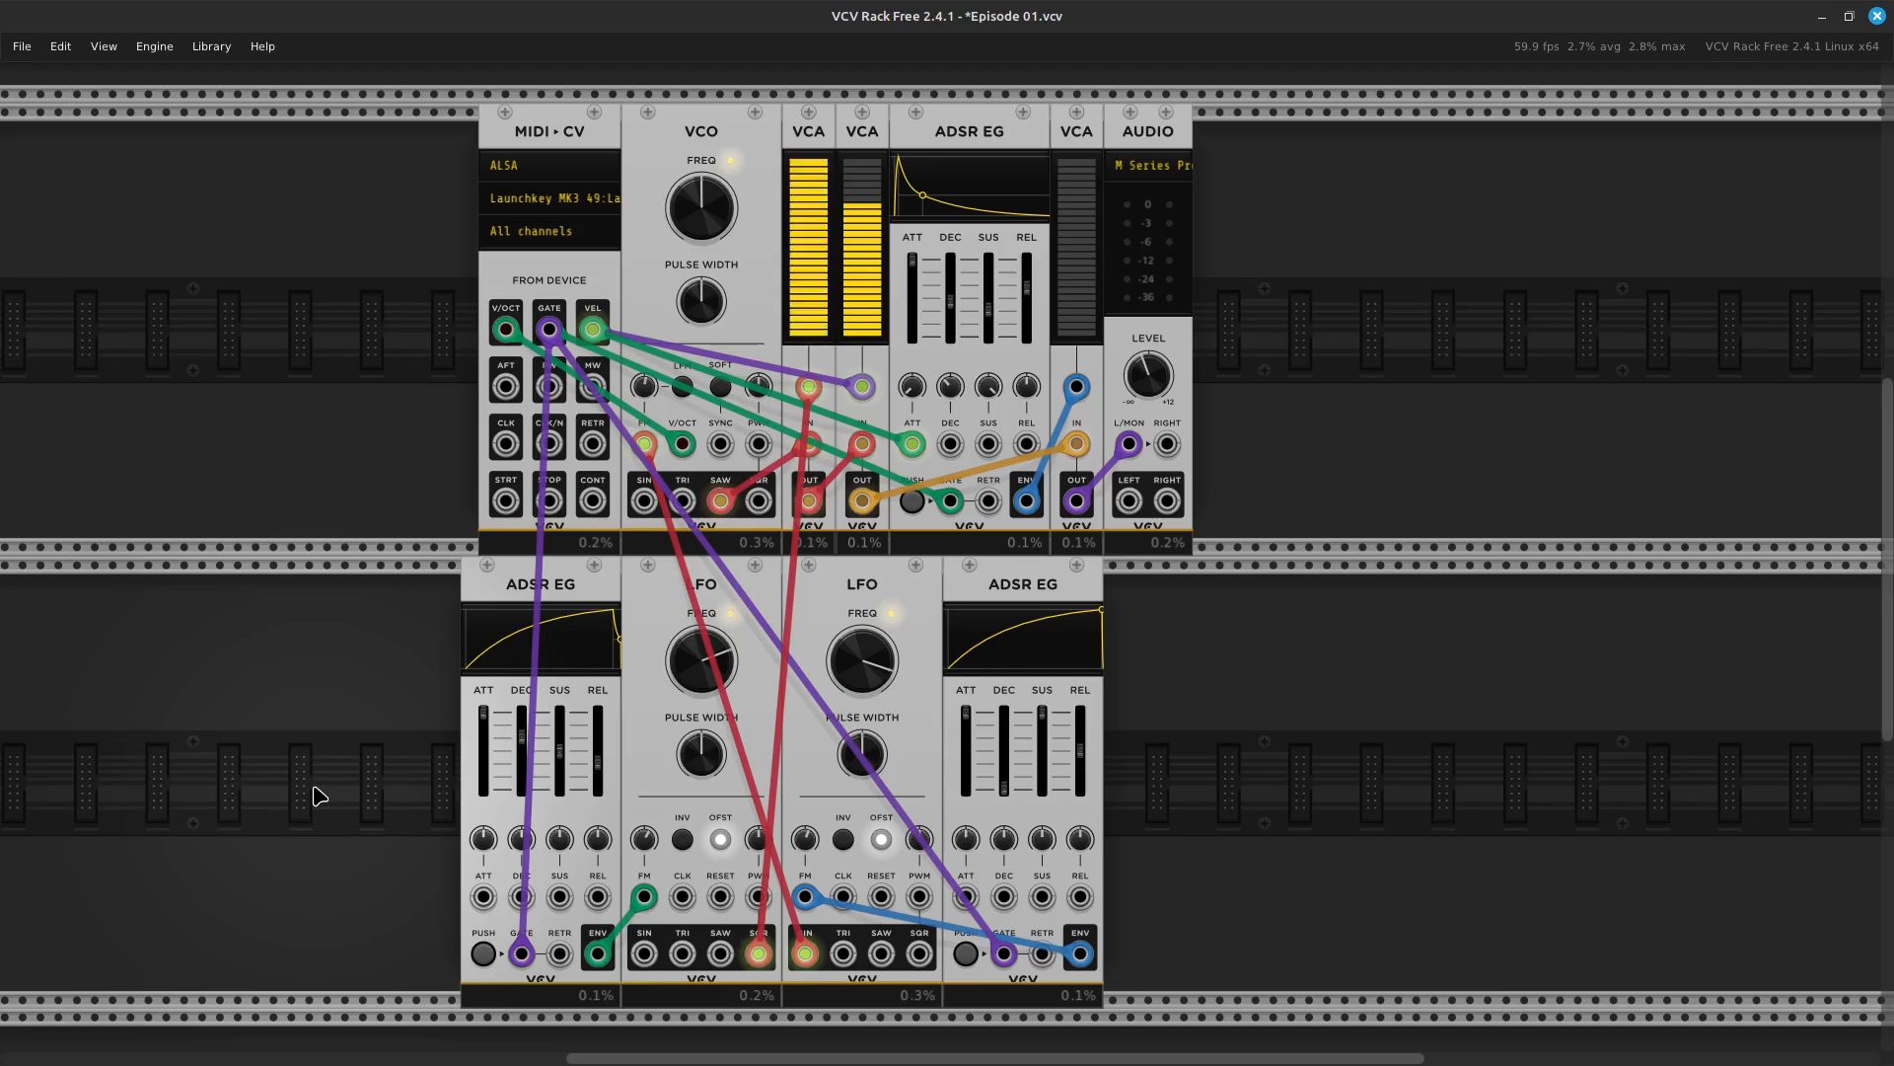
# Capture a screenshot of the complete two-row patch and save it under the suggested name in the Pictures folder
pyautogui.moveTo(986, 1060)
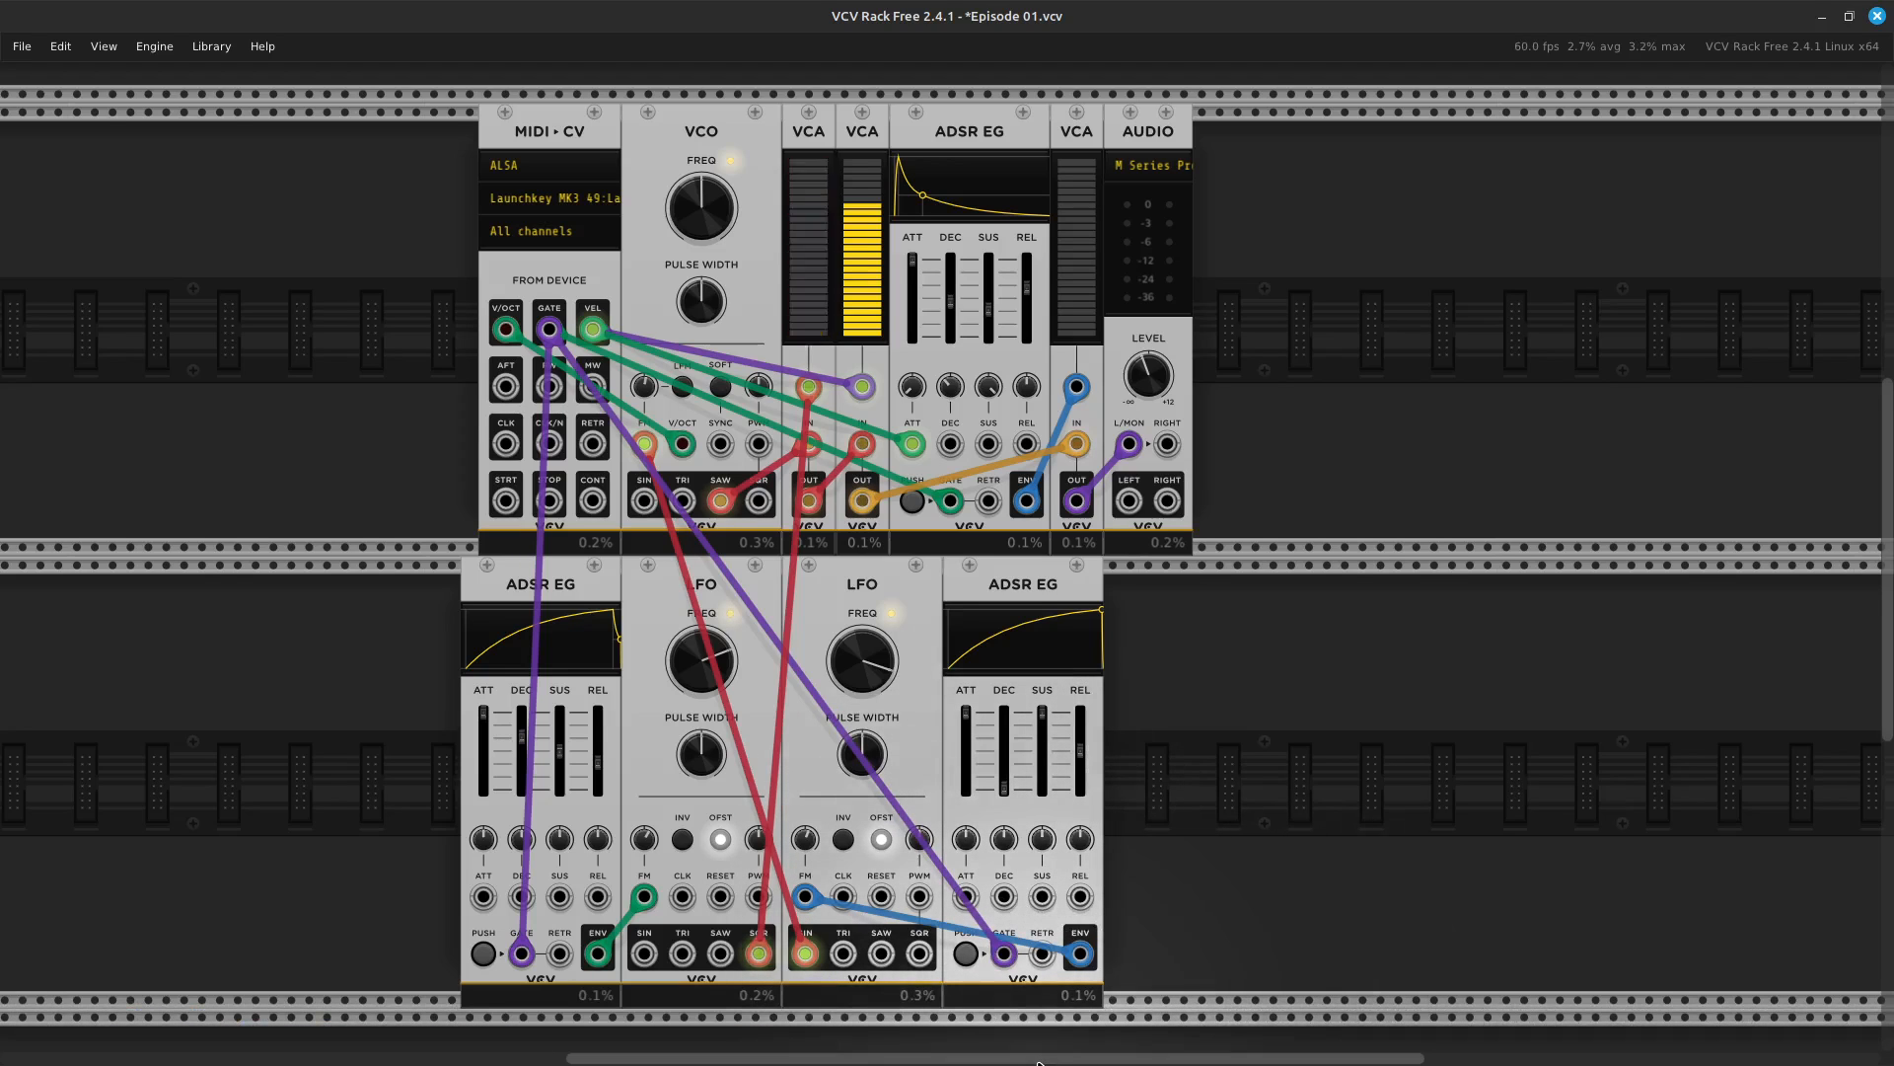
pyautogui.moveTo(1038, 1060); pyautogui.dragTo(1011, 1061)
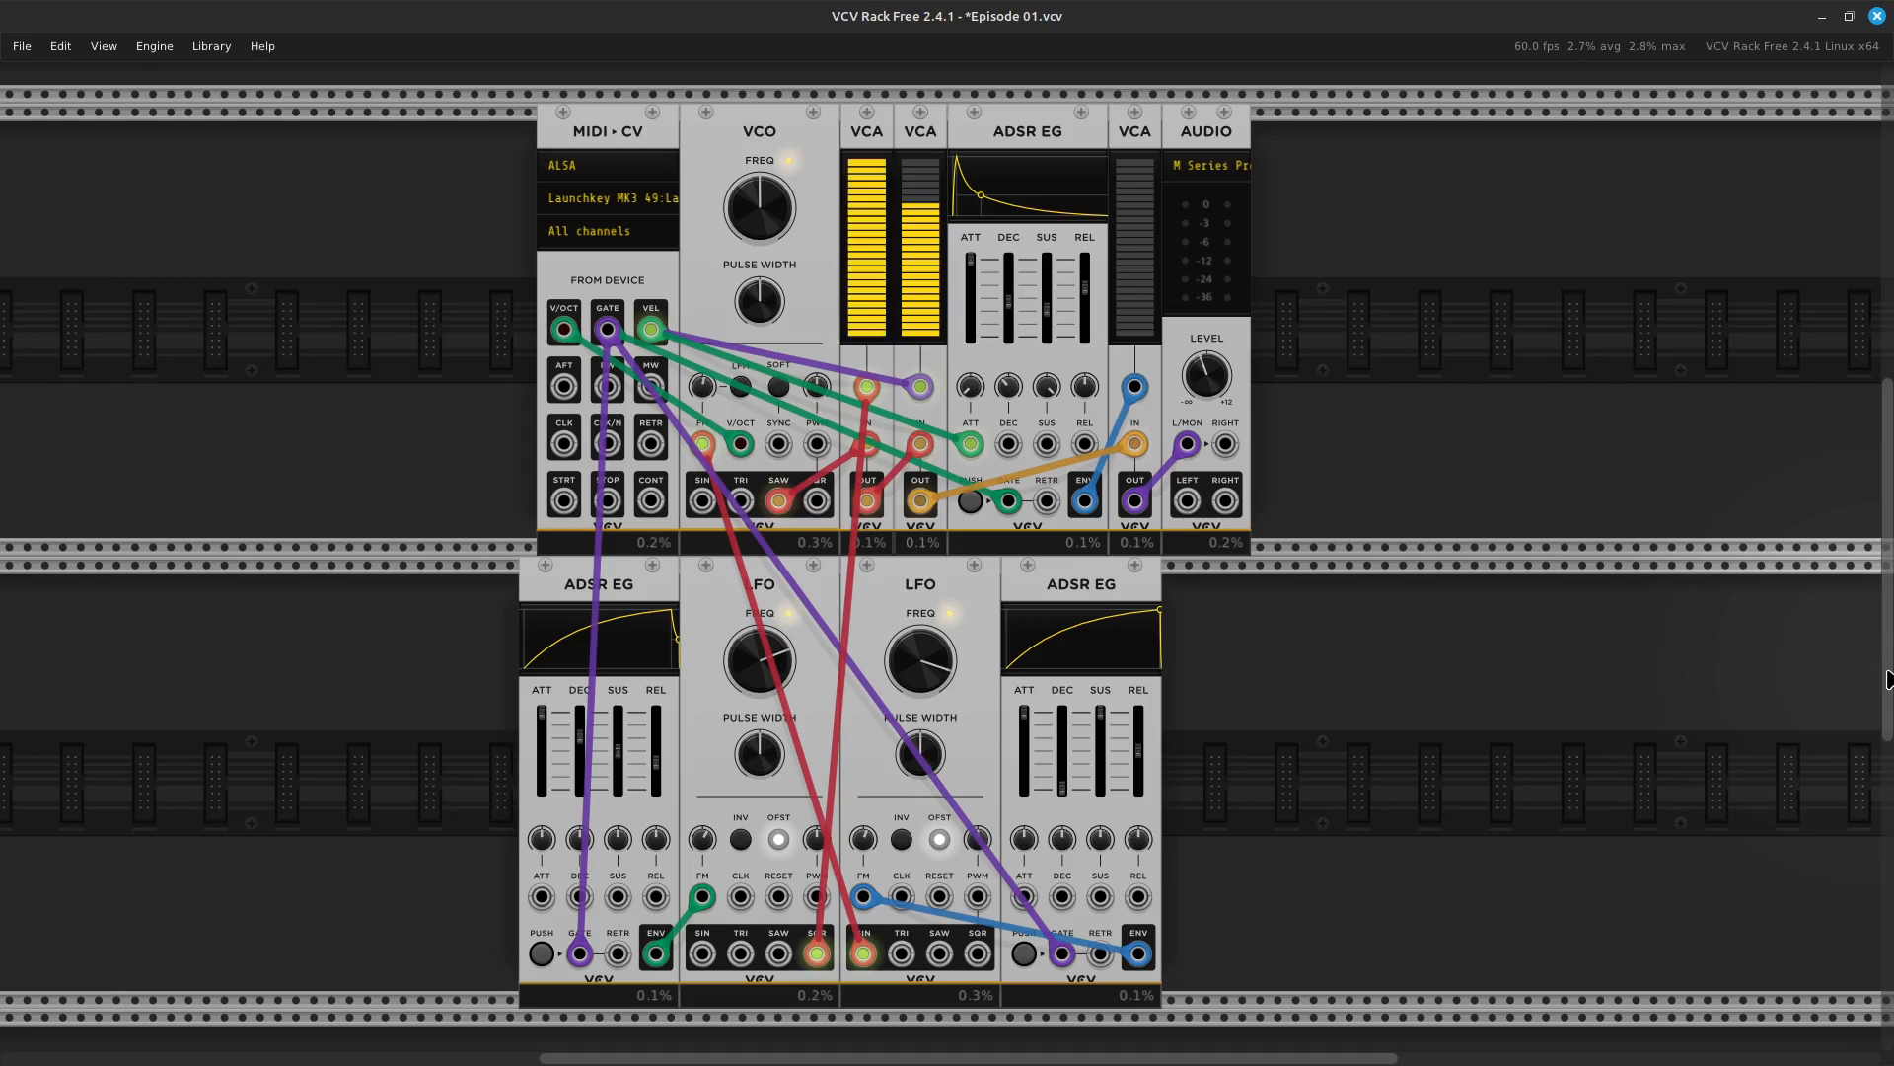
pyautogui.press('Print')
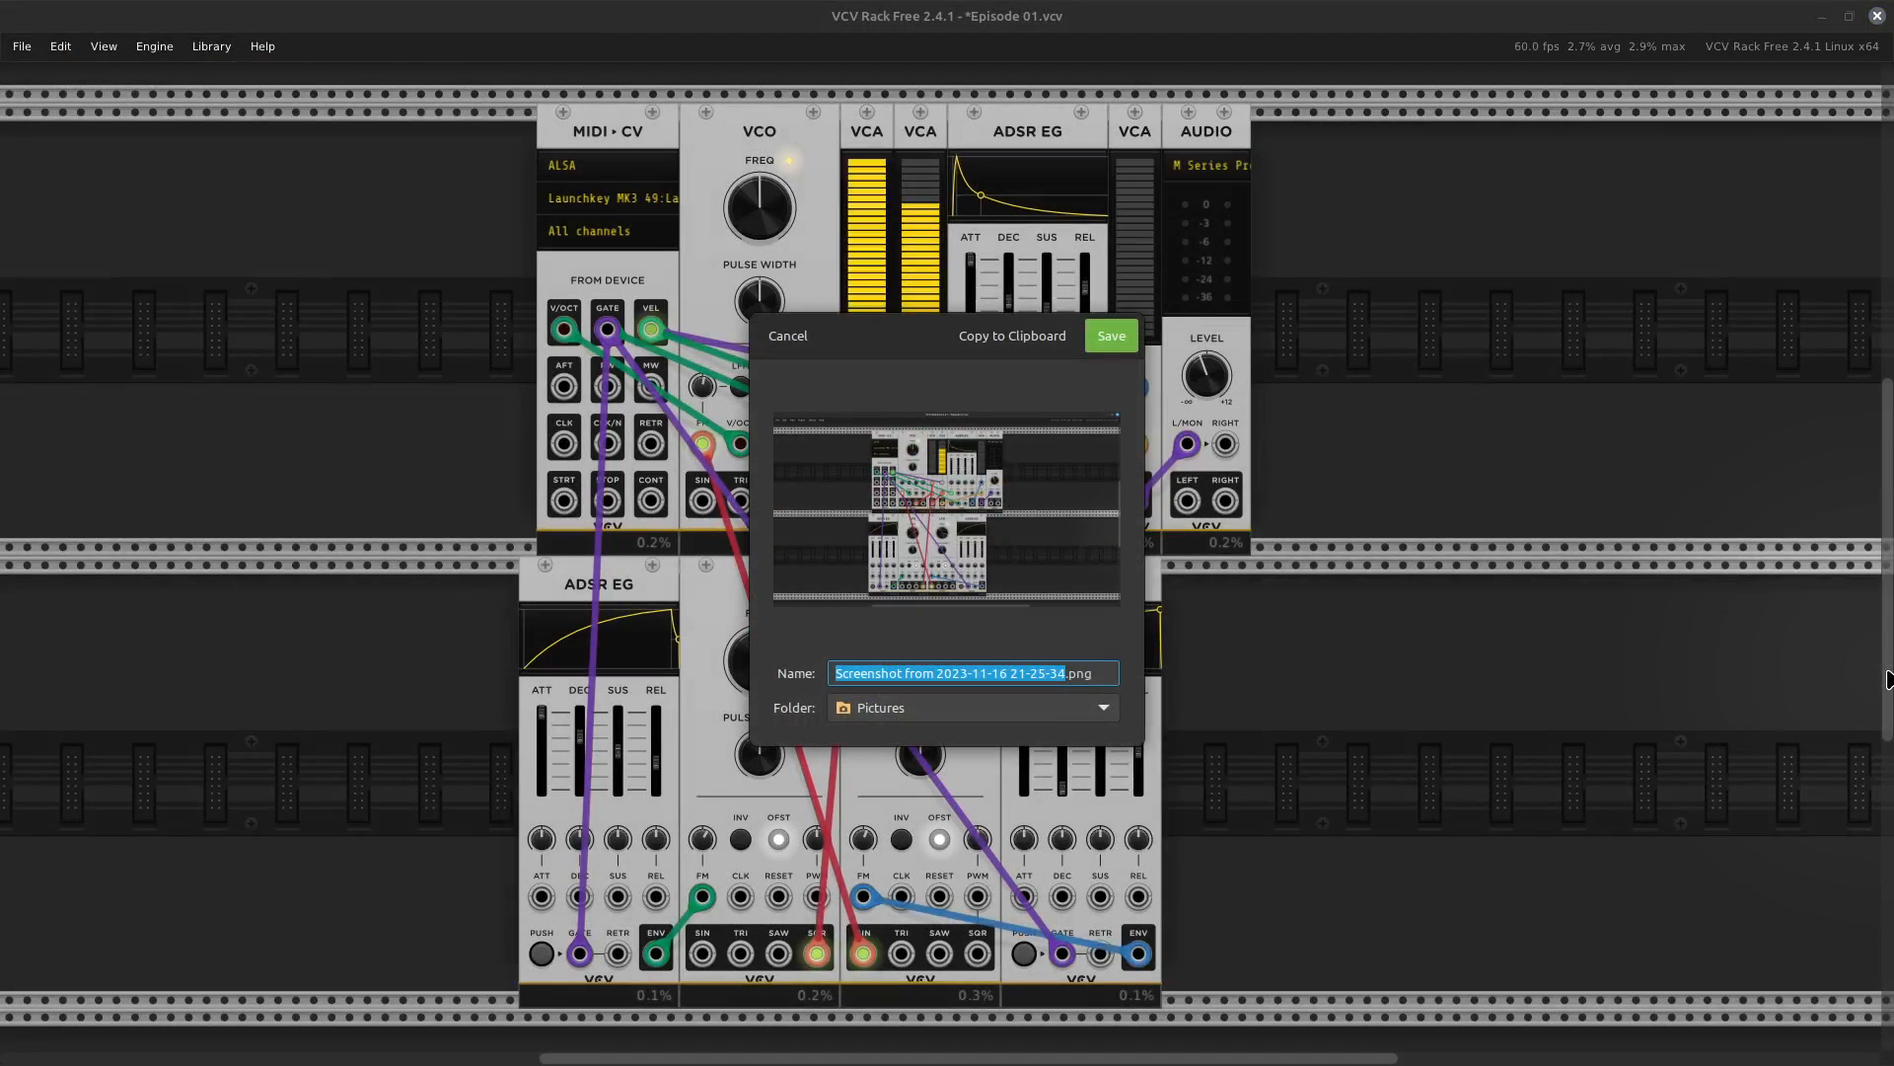
pyautogui.click(1107, 342)
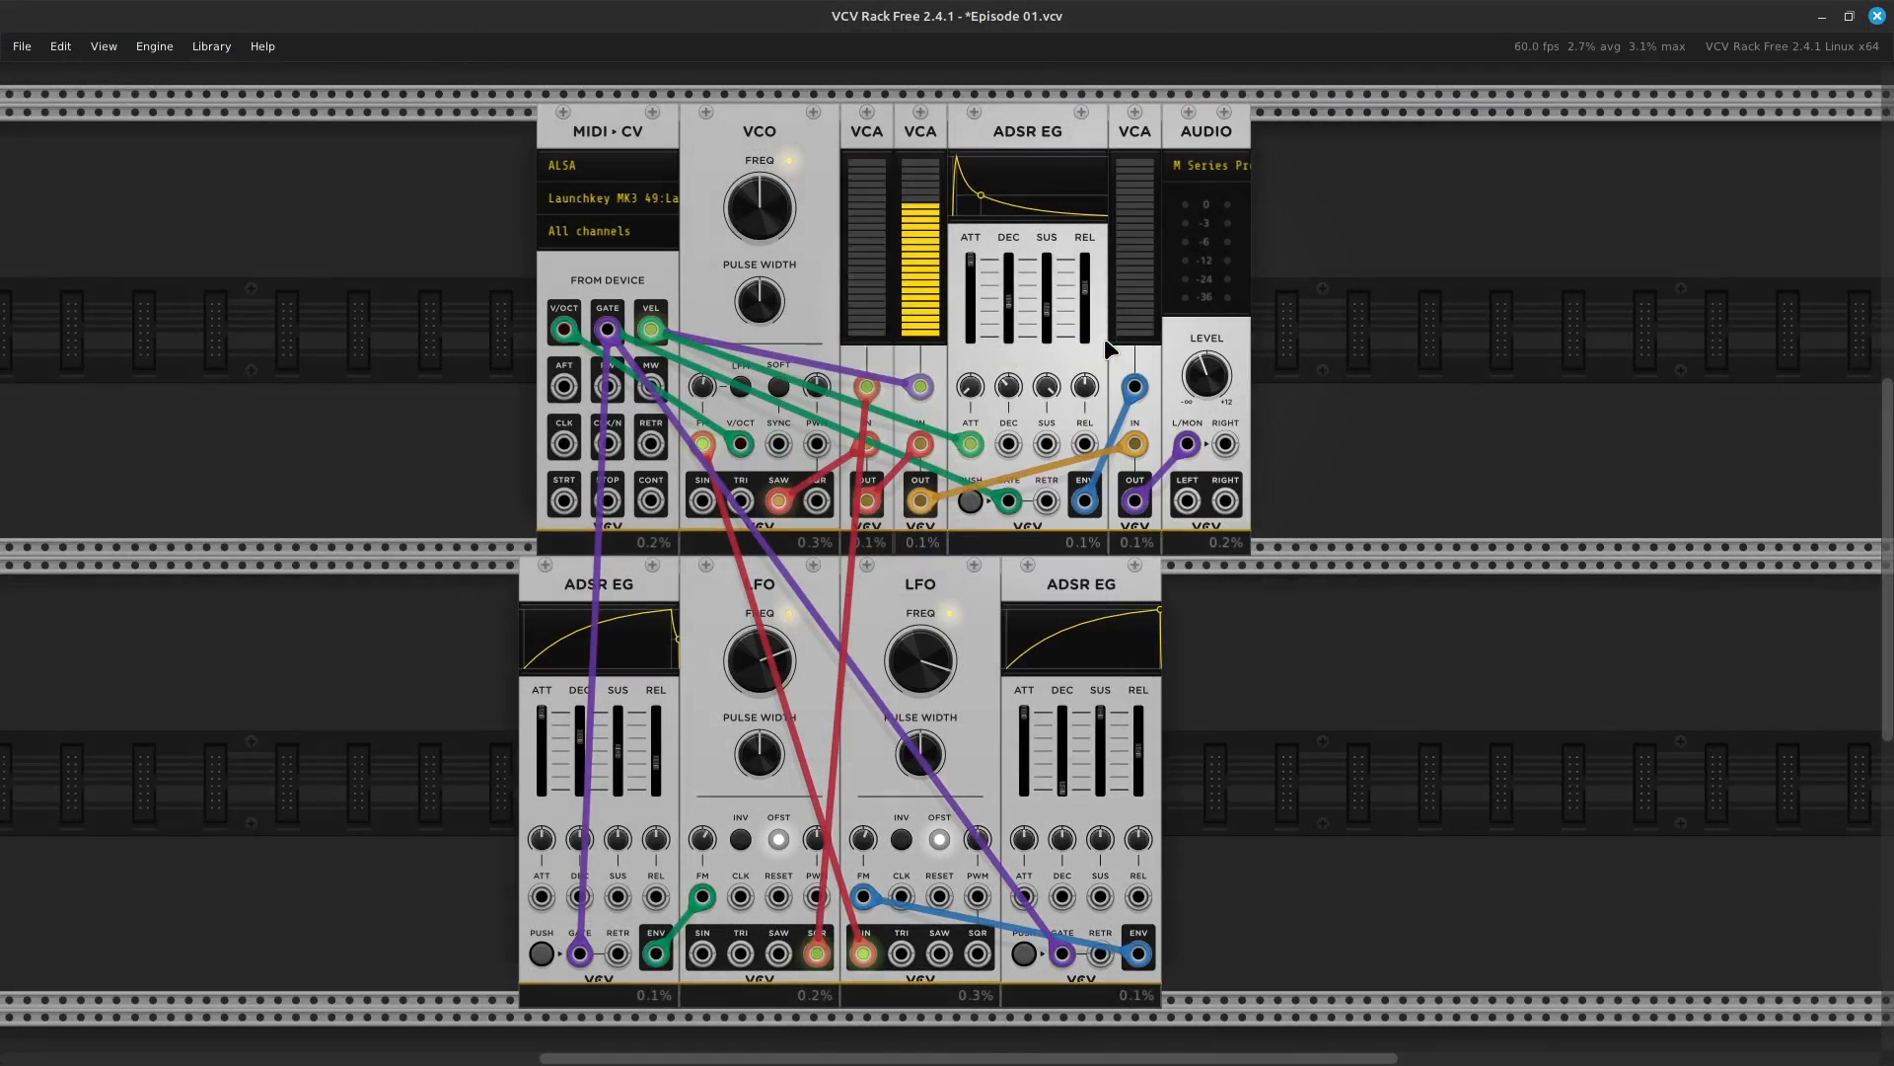